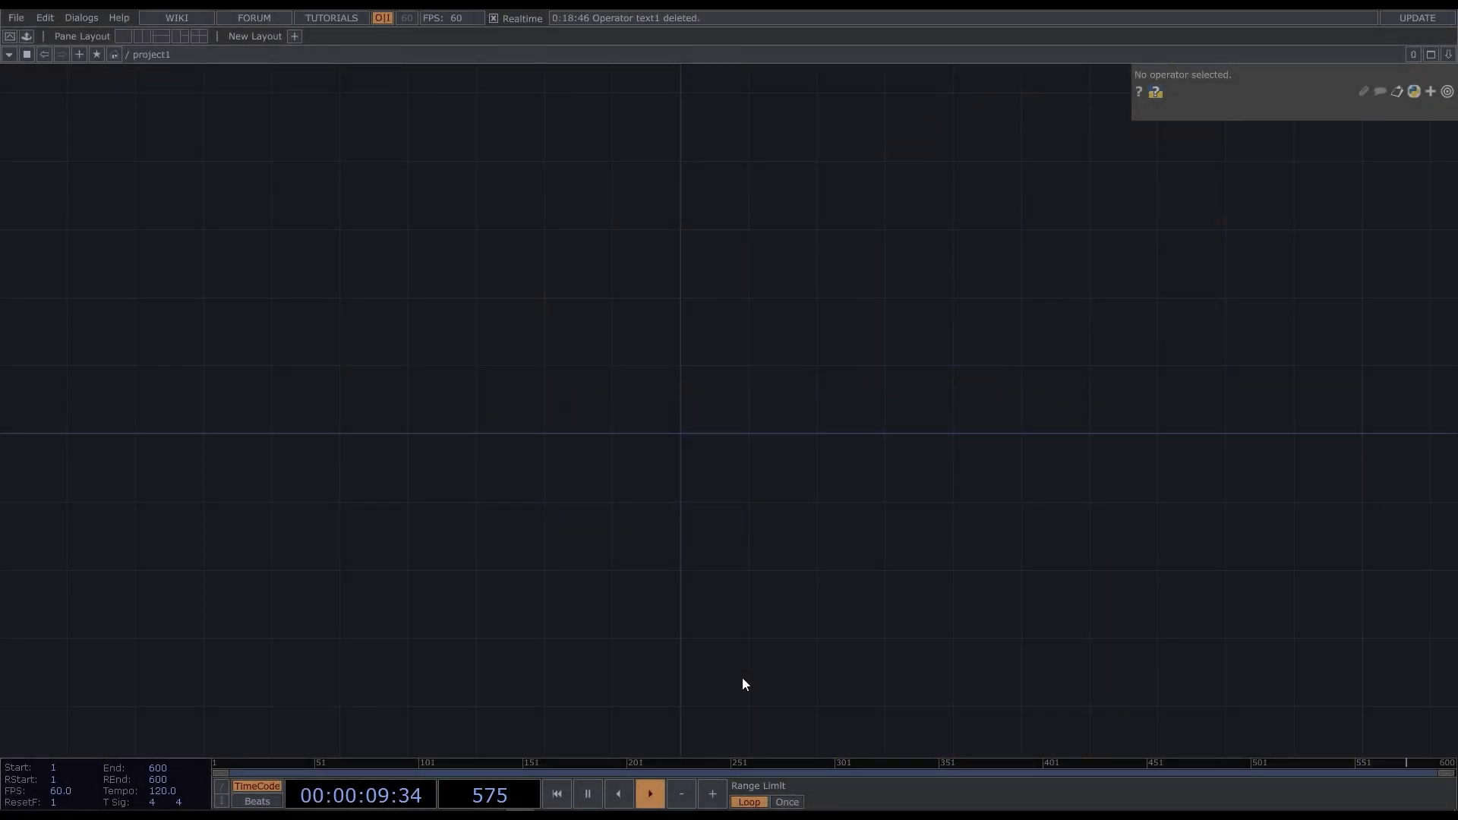
- Add a Text TOP to the empty network
{"action": "key", "text": "Tab"}
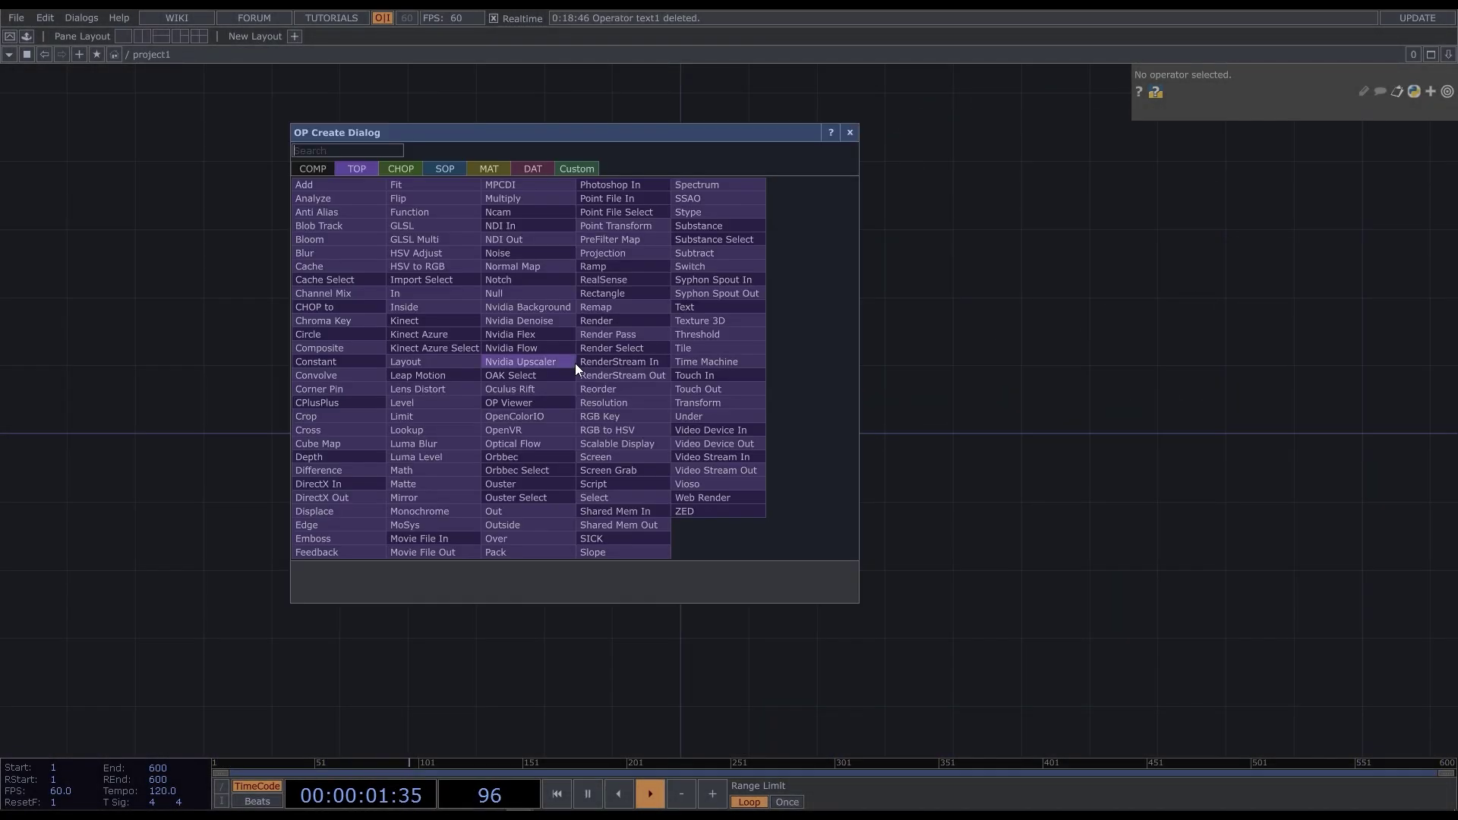
{"action": "type", "text": "text"}
{"action": "left_click", "coordinate": [722, 307]}
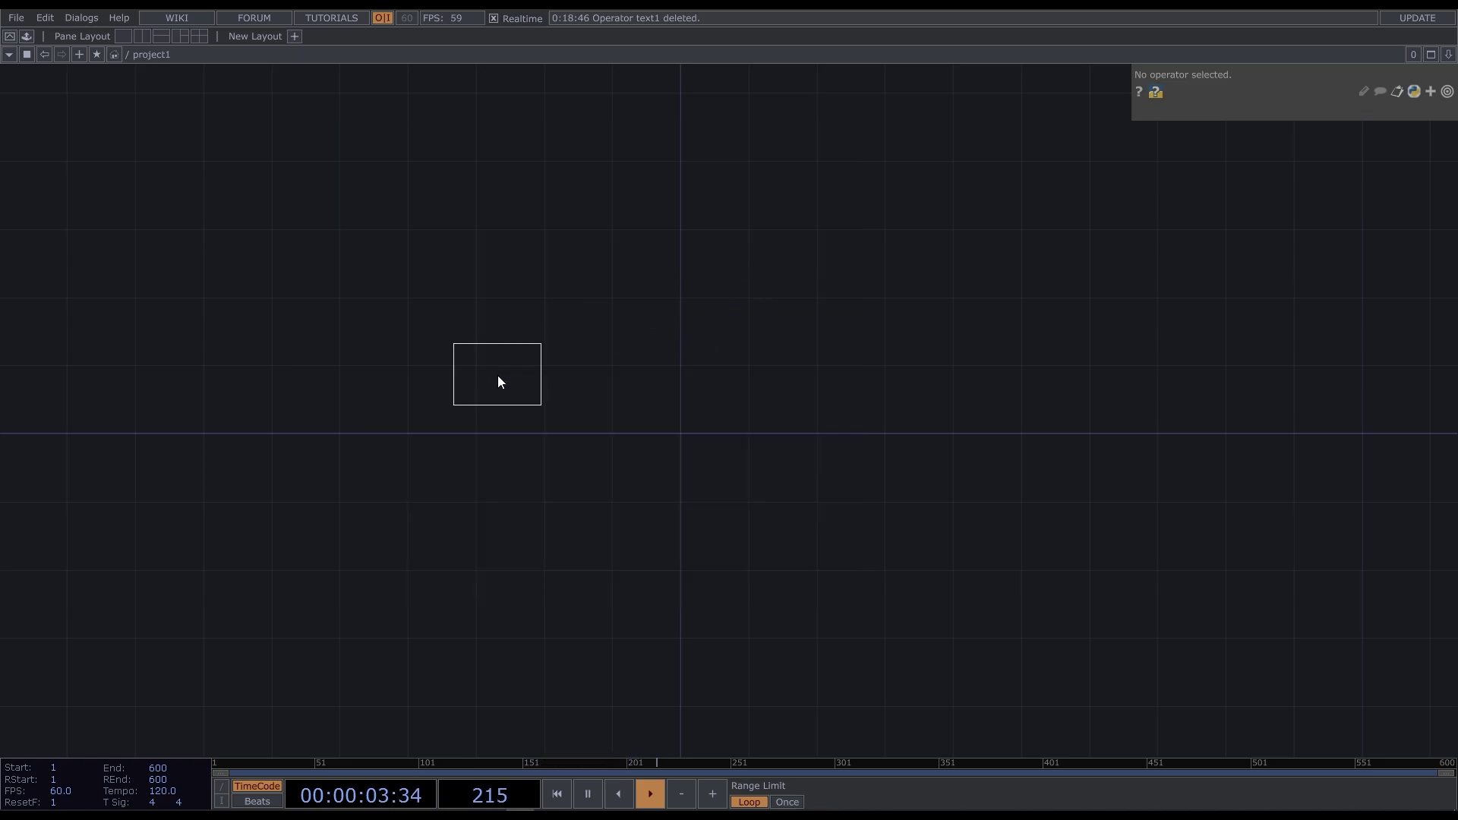
{"action": "left_click", "coordinate": [504, 372]}
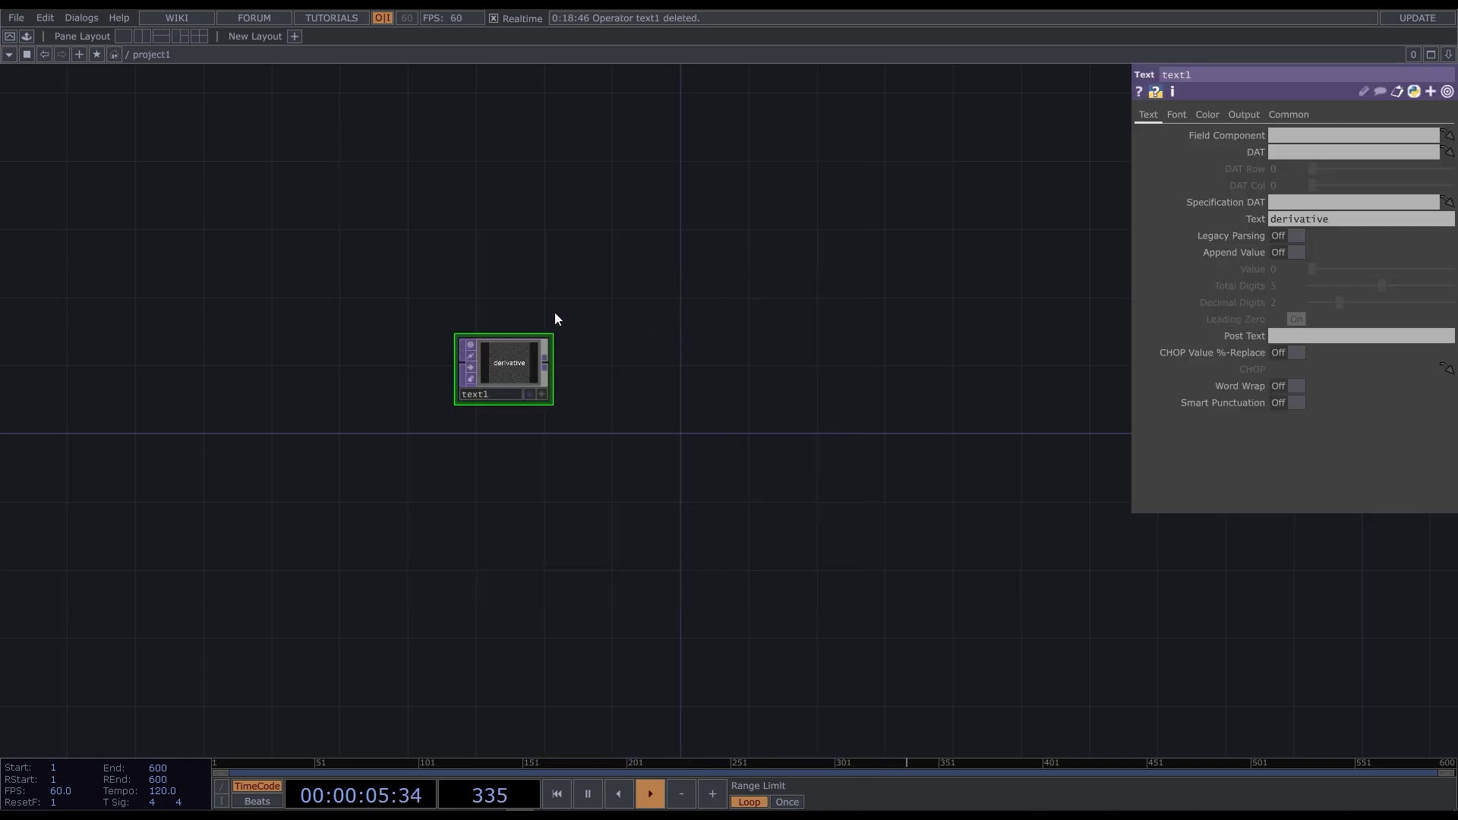
- Set the text parameter to the expression 'derivative ' * 3 so the word repeats three times
{"action": "scroll", "coordinate": [503, 356], "scroll_direction": "up", "scroll_amount": 5}
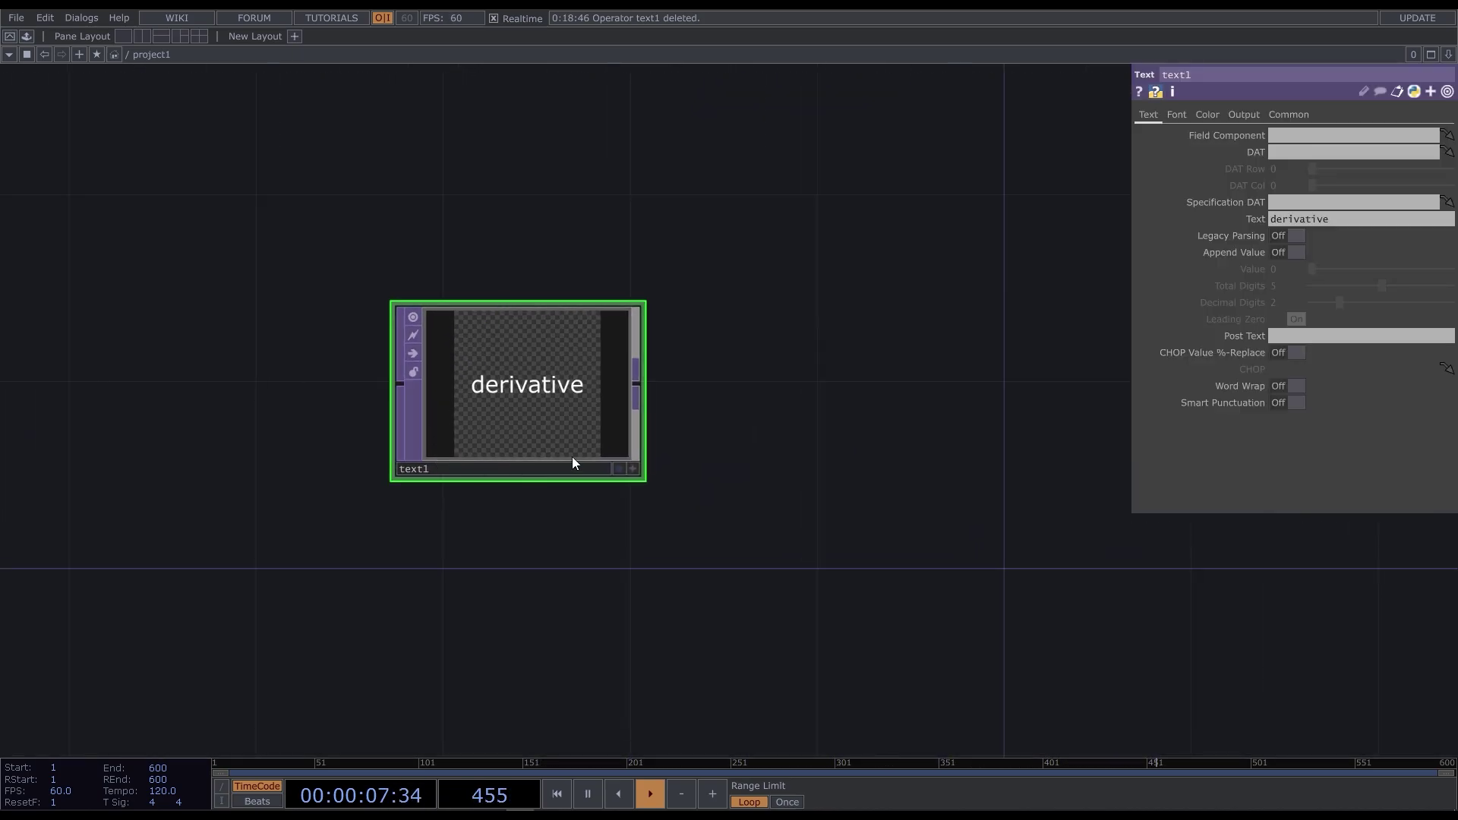
{"action": "left_click", "coordinate": [1141, 218]}
{"action": "left_click", "coordinate": [1233, 236]}
{"action": "left_click", "coordinate": [1245, 236]}
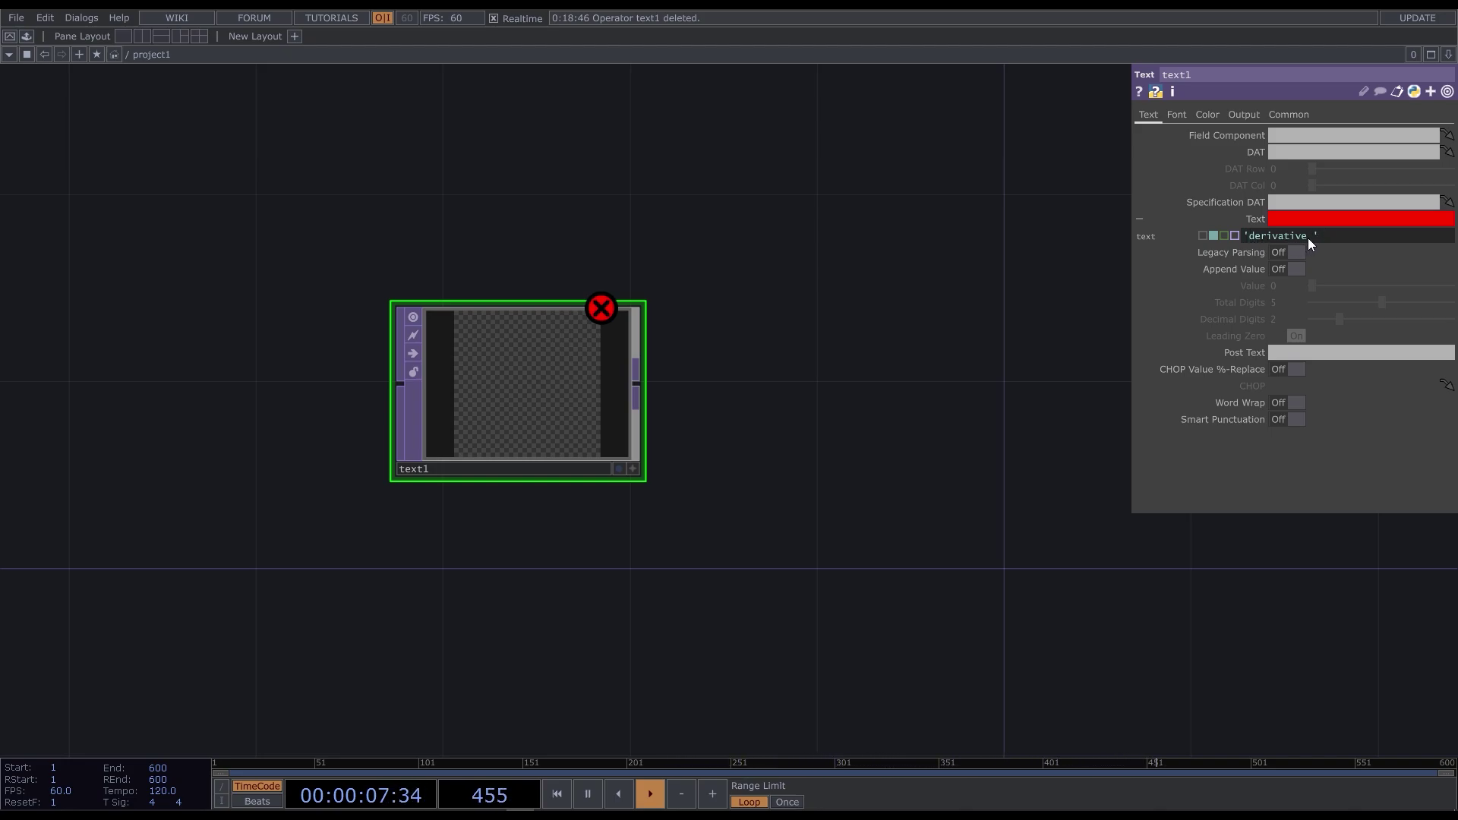
{"action": "type", "text": "3"}
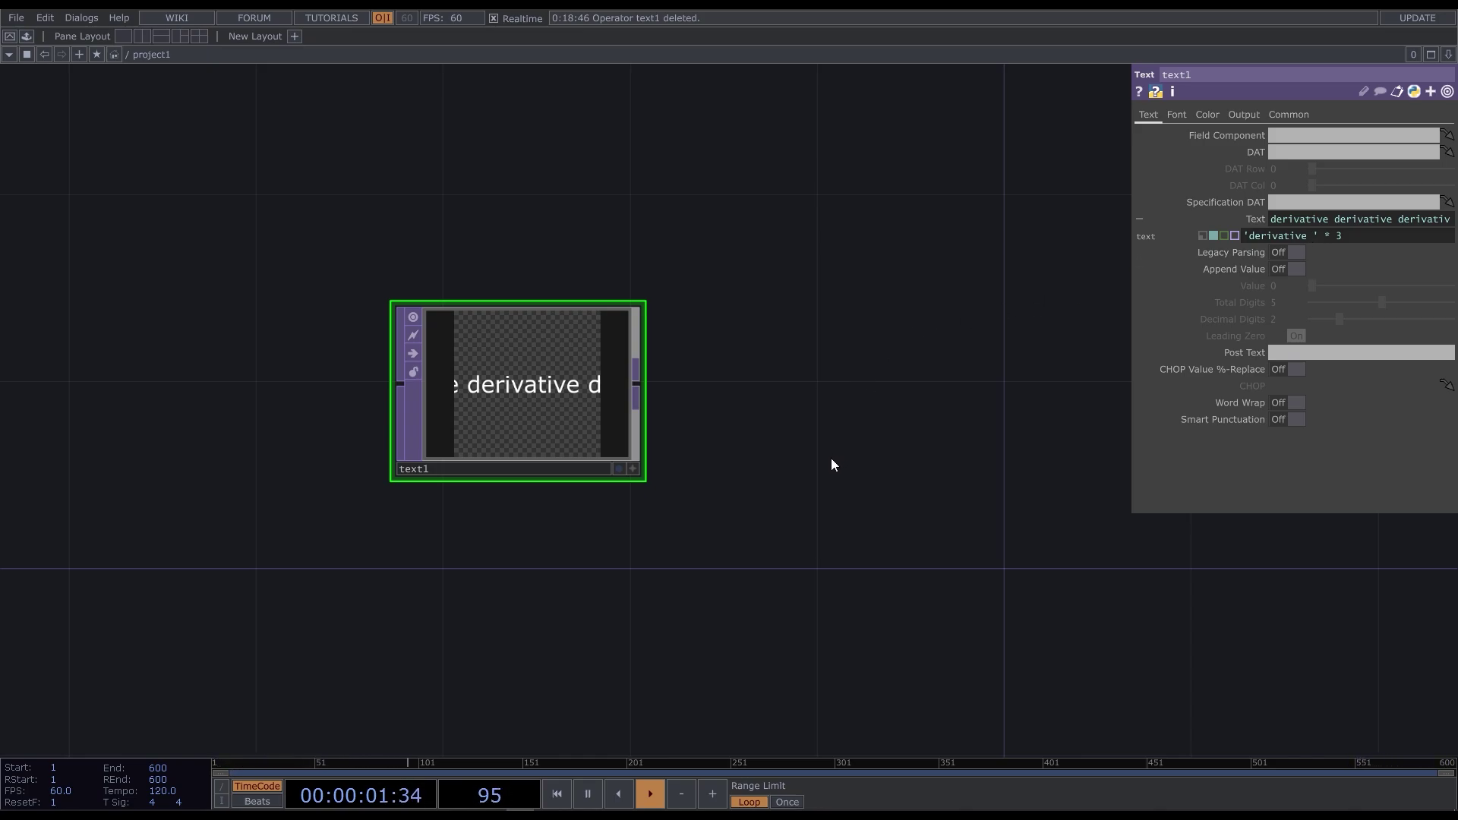
- Set the text's Auto-Size Font option to Auto-Fit Always
{"action": "left_click", "coordinate": [1179, 114]}
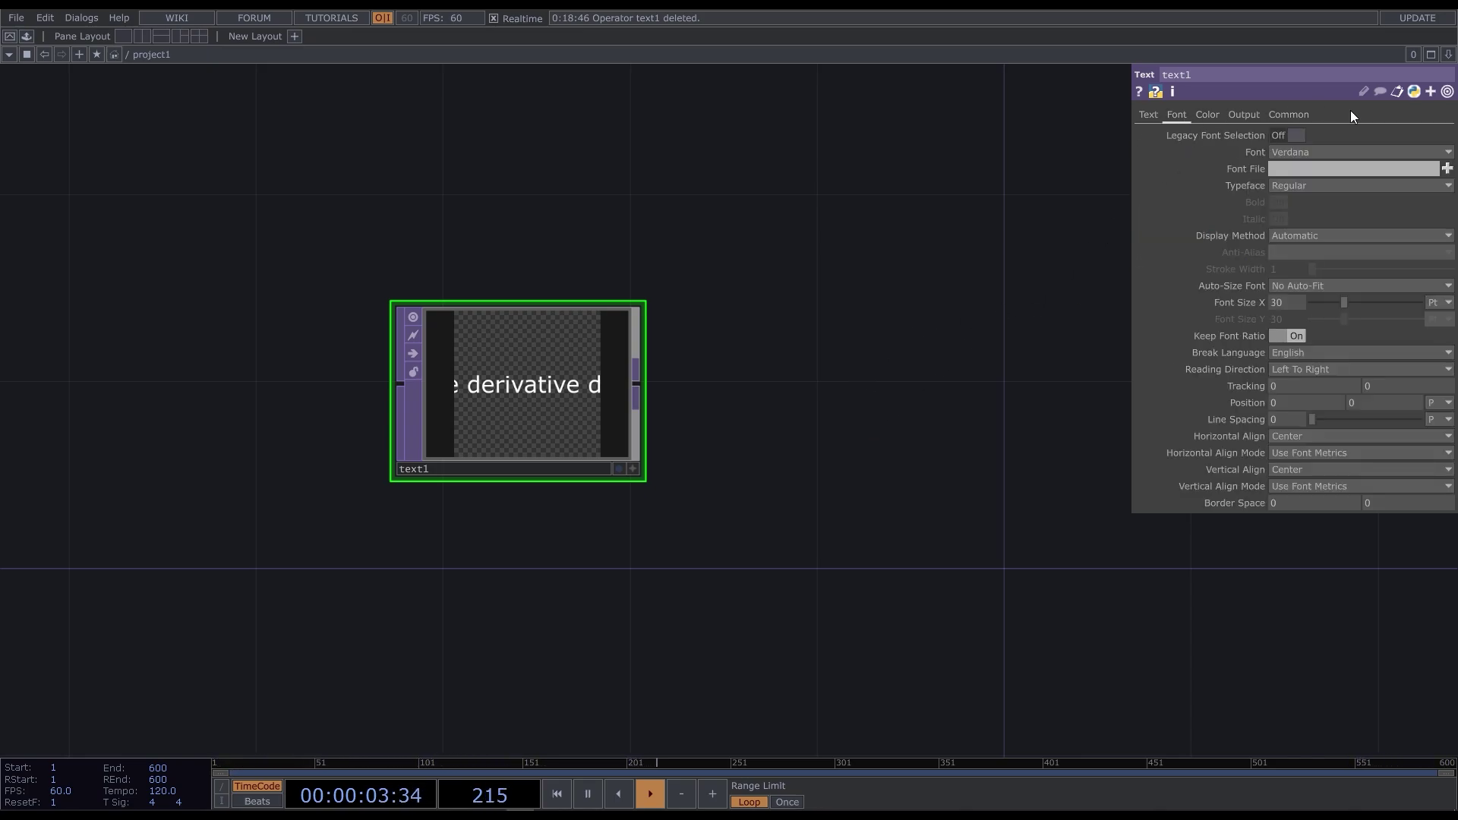
{"action": "left_click", "coordinate": [1409, 285]}
{"action": "left_click", "coordinate": [1347, 315]}
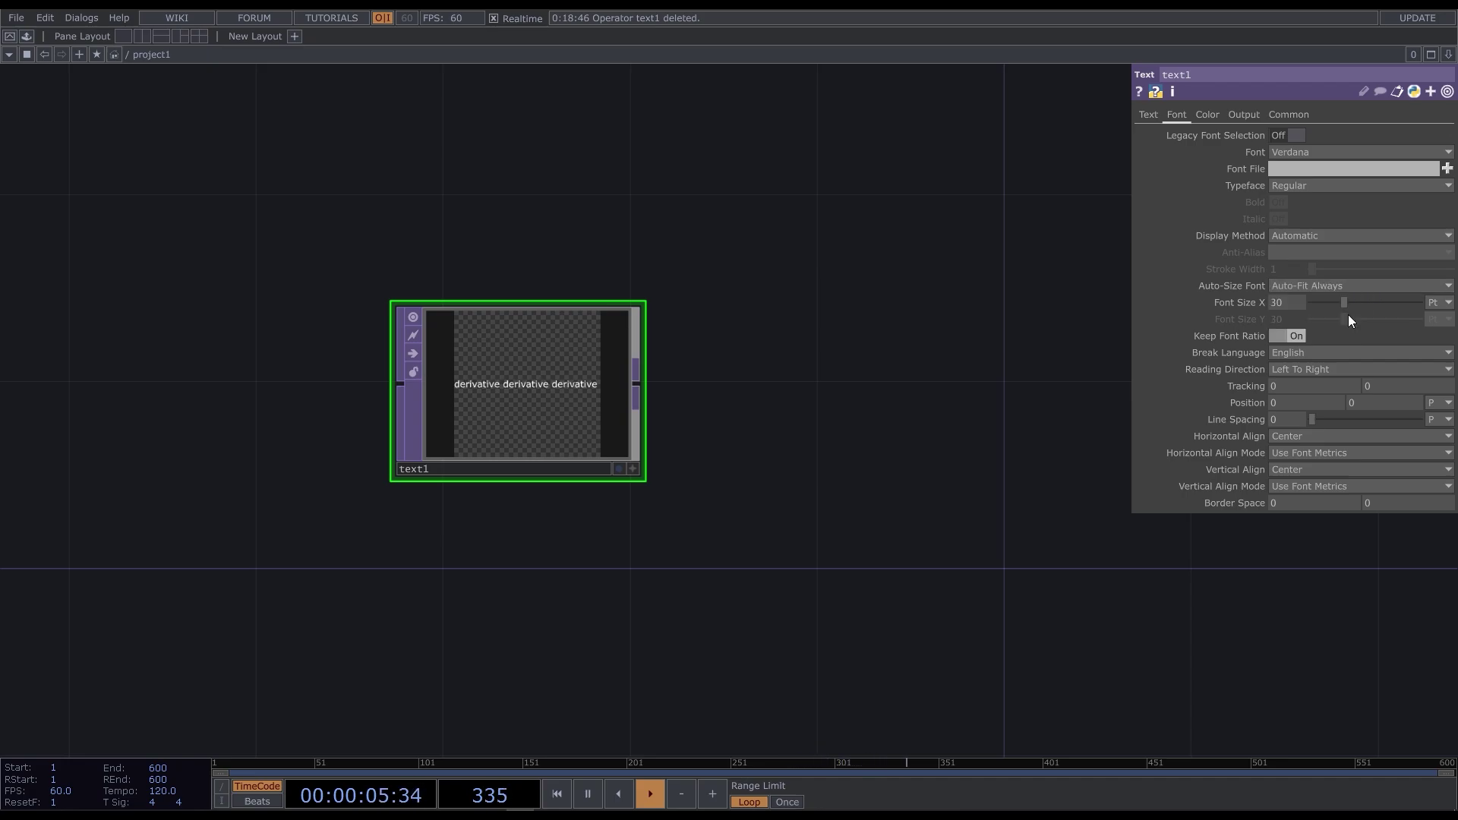
- Change the text's font to Inter_FXH with the Bold typeface
{"action": "left_click", "coordinate": [1349, 153]}
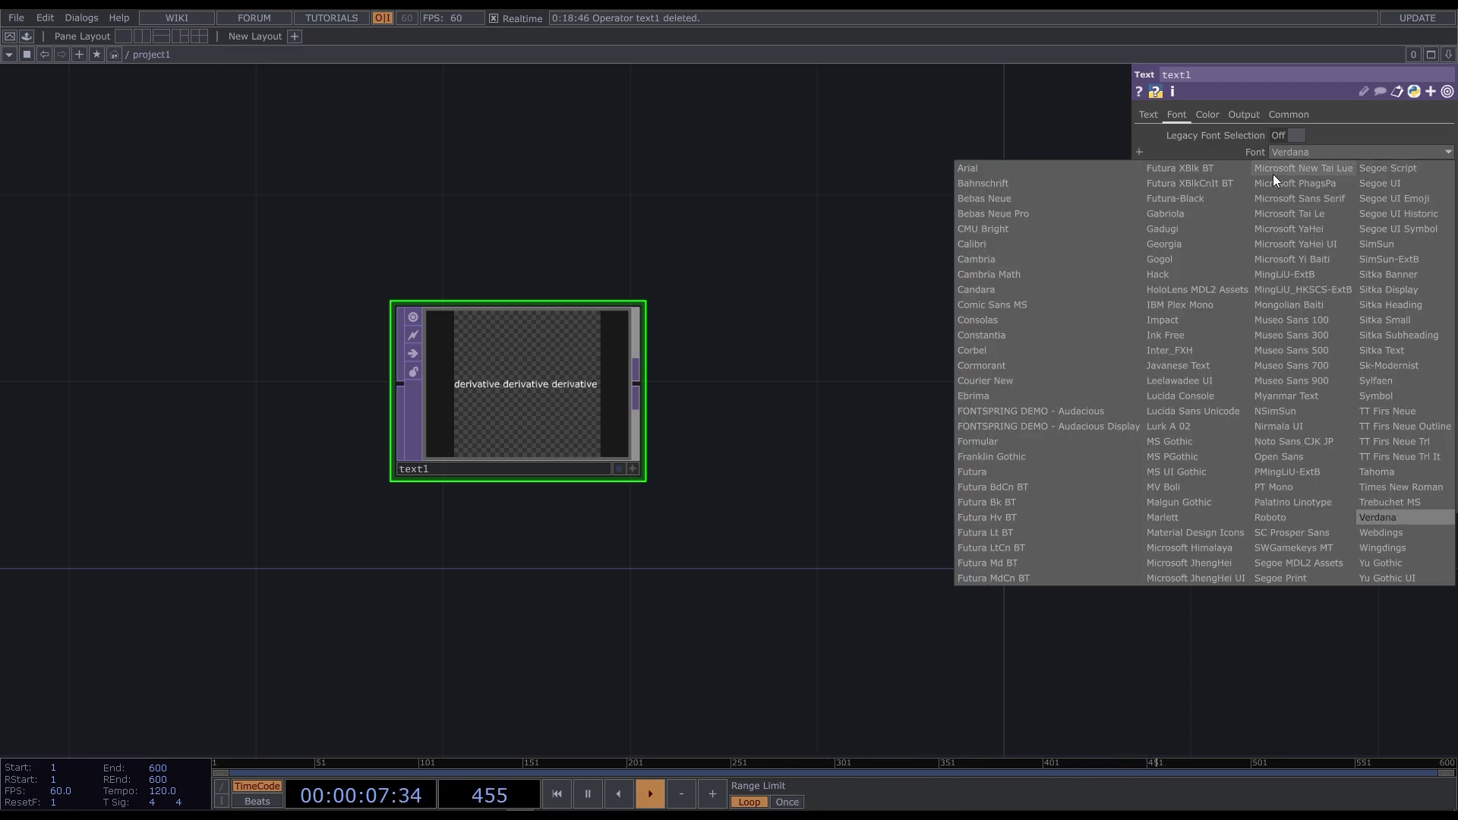
{"action": "left_click", "coordinate": [1230, 340]}
{"action": "left_click", "coordinate": [1329, 185]}
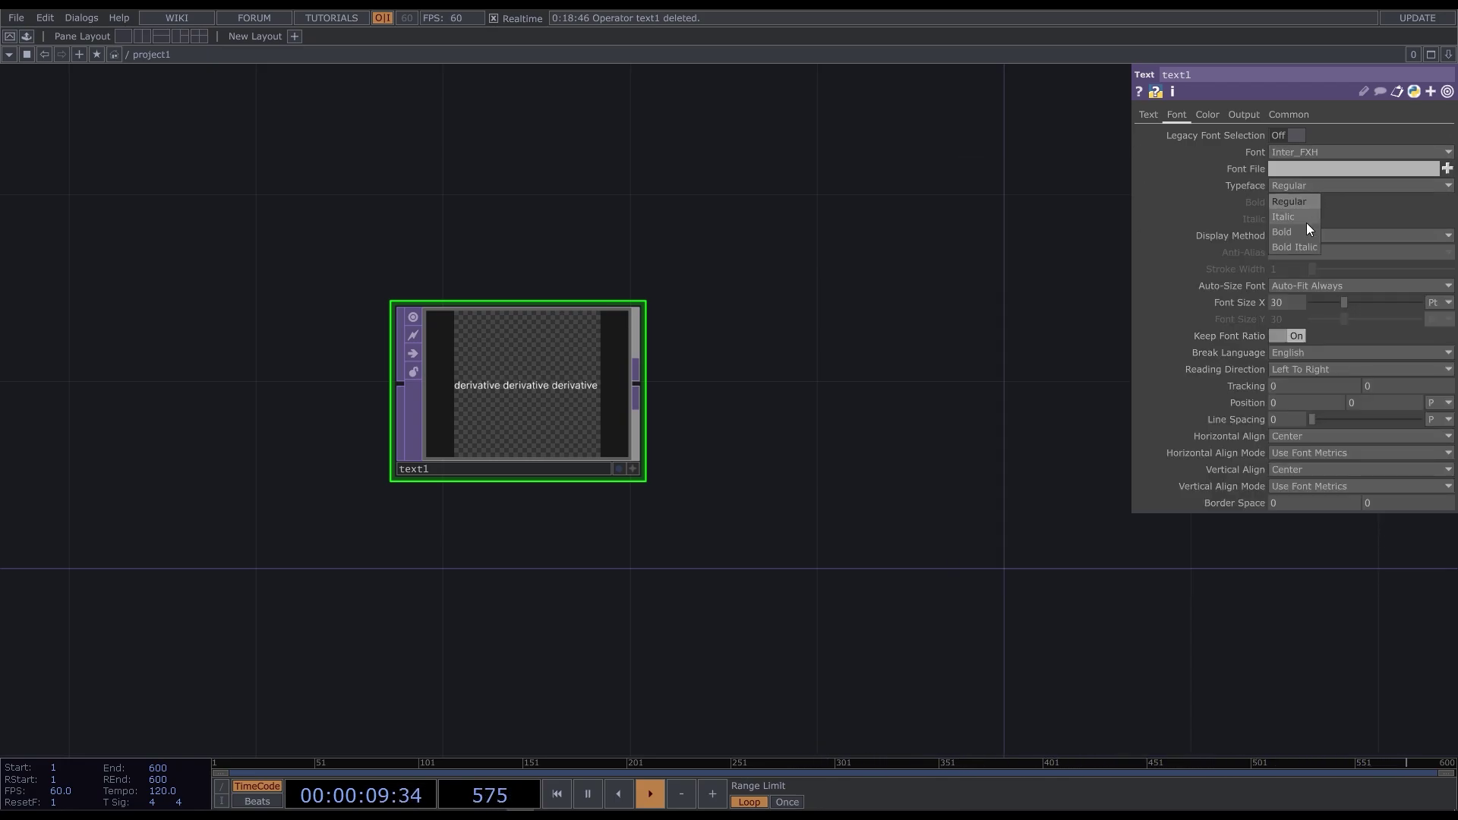
{"action": "left_click", "coordinate": [1306, 230]}
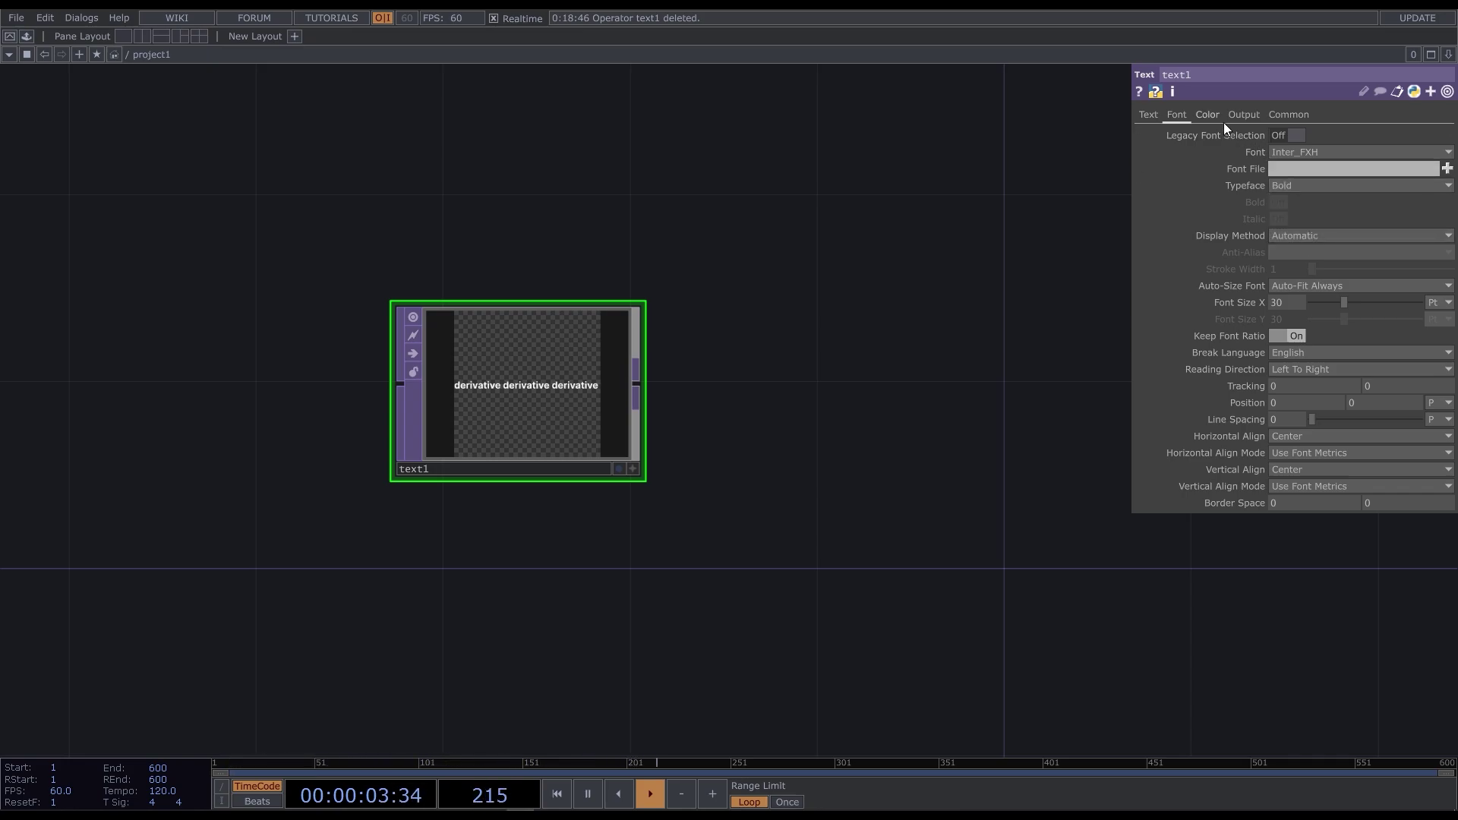
- Set the text operator's resolution to 1280 by 150
{"action": "left_click", "coordinate": [1307, 115]}
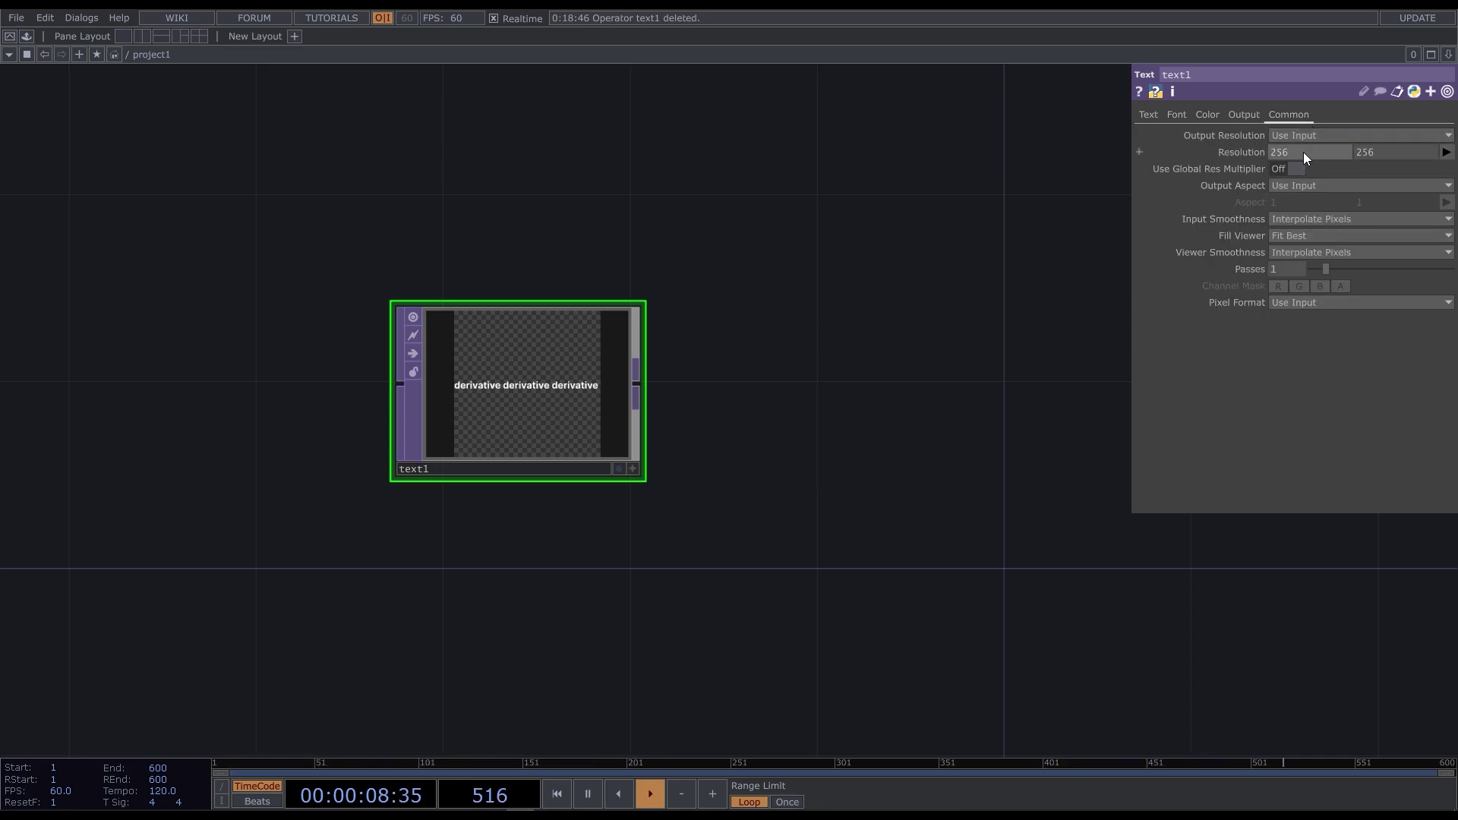
{"action": "type", "text": "1280"}
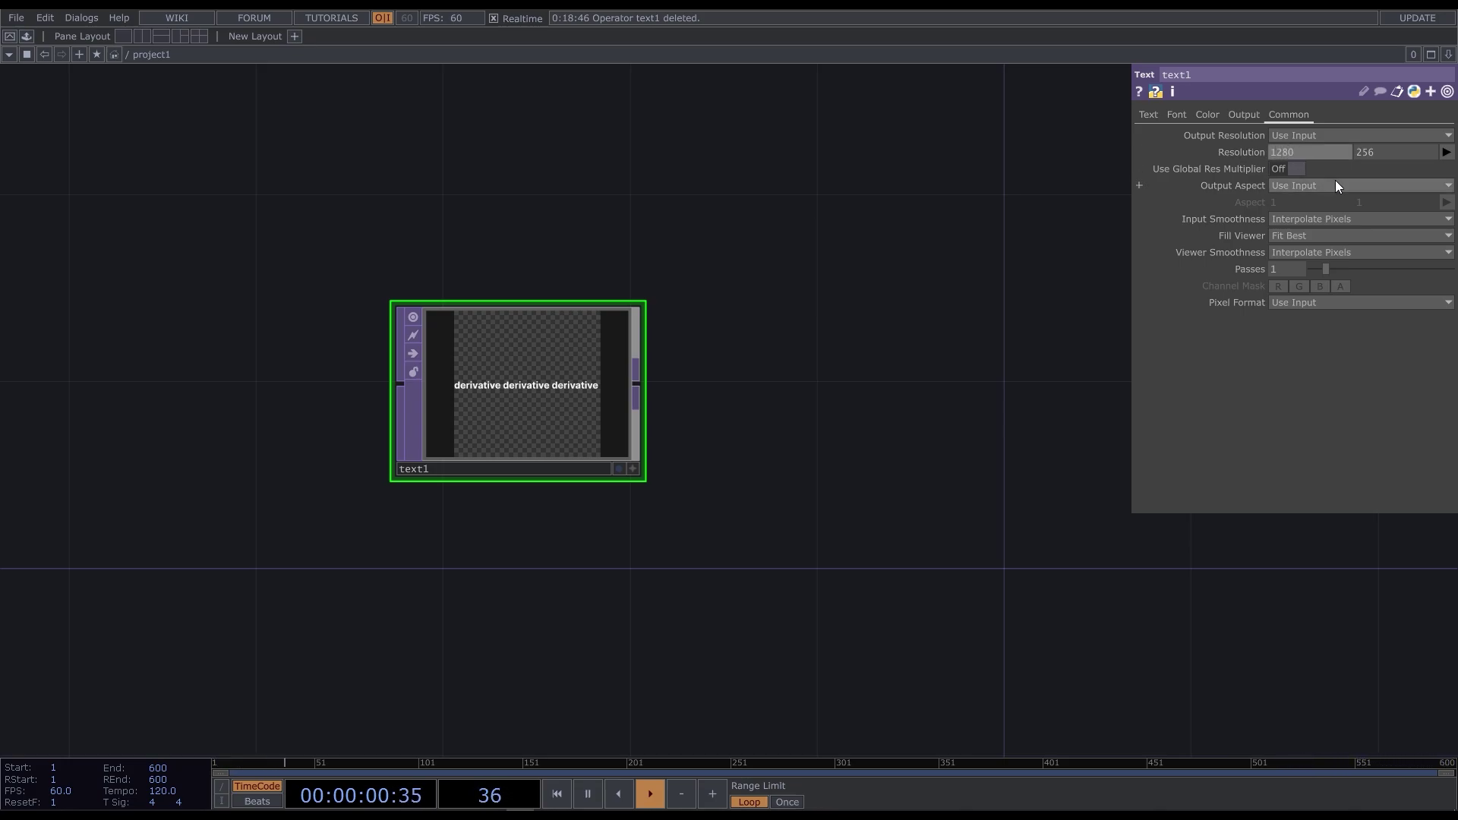
{"action": "key", "text": "Return"}
{"action": "left_click", "coordinate": [1386, 152]}
{"action": "type", "text": "150"}
{"action": "key", "text": "Return"}
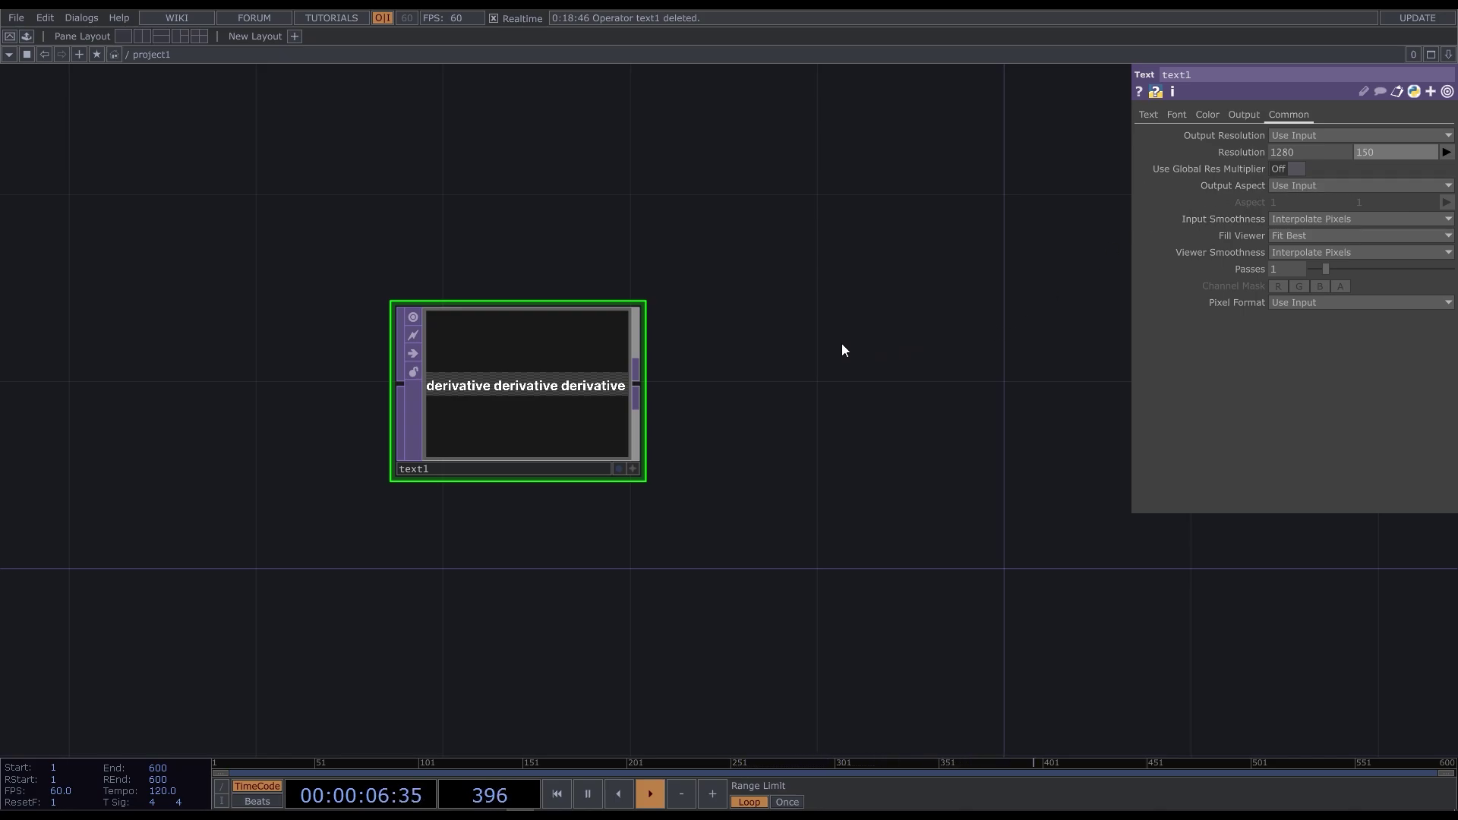
- Append a Transform TOP to the output of the text operator
{"action": "right_click", "coordinate": [636, 385]}
{"action": "type", "text": "tr"}
{"action": "left_click", "coordinate": [794, 425]}
{"action": "left_click", "coordinate": [871, 393]}
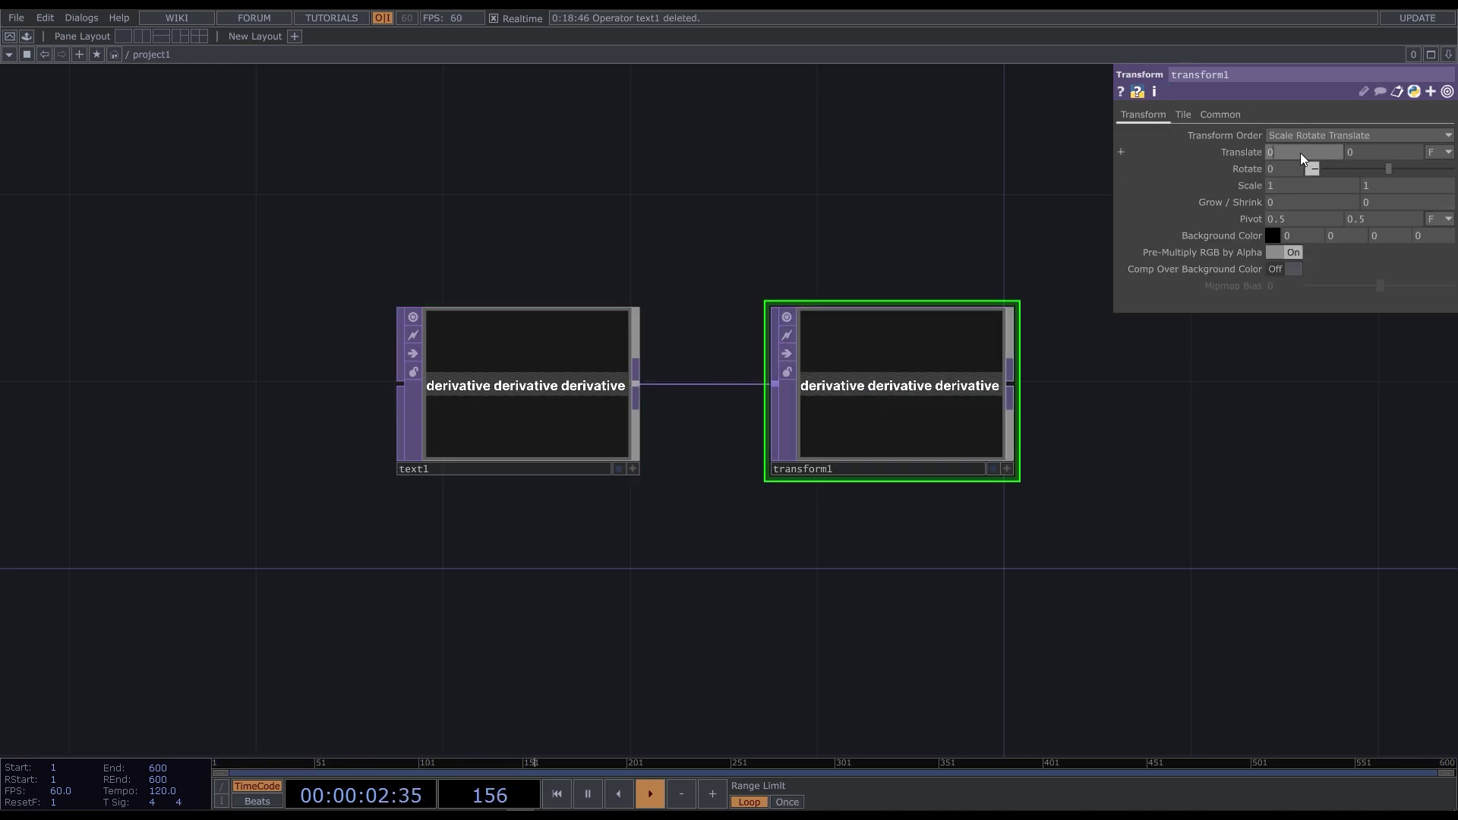
- Shift the transform's Translate X by about half the image width and set its Extend mode to Repeat
{"action": "middle_click_drag", "start_coordinate": [1300, 153], "coordinate": [1338, 153]}
{"action": "left_click", "coordinate": [1182, 114]}
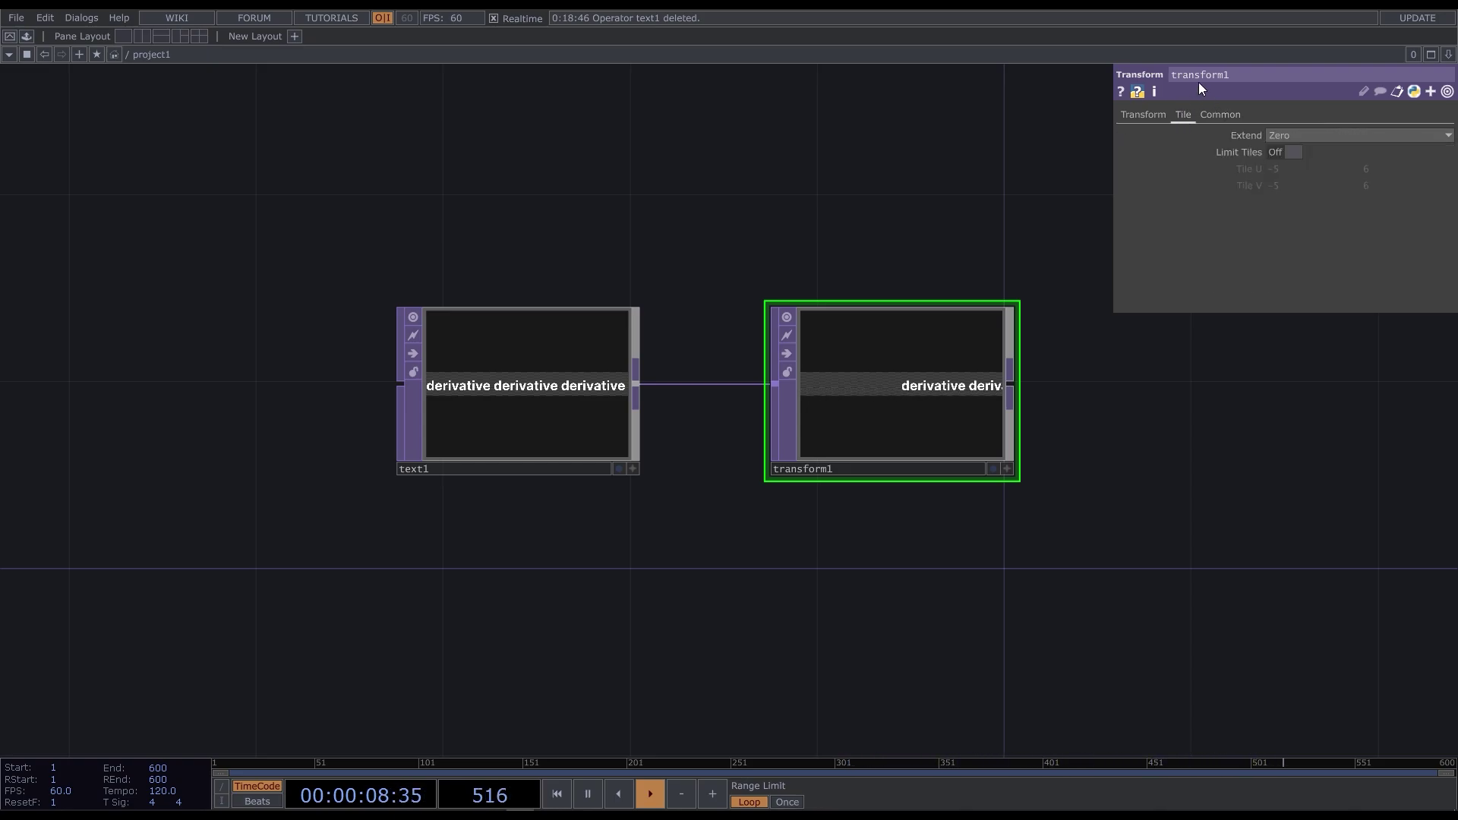
{"action": "left_click", "coordinate": [1329, 134]}
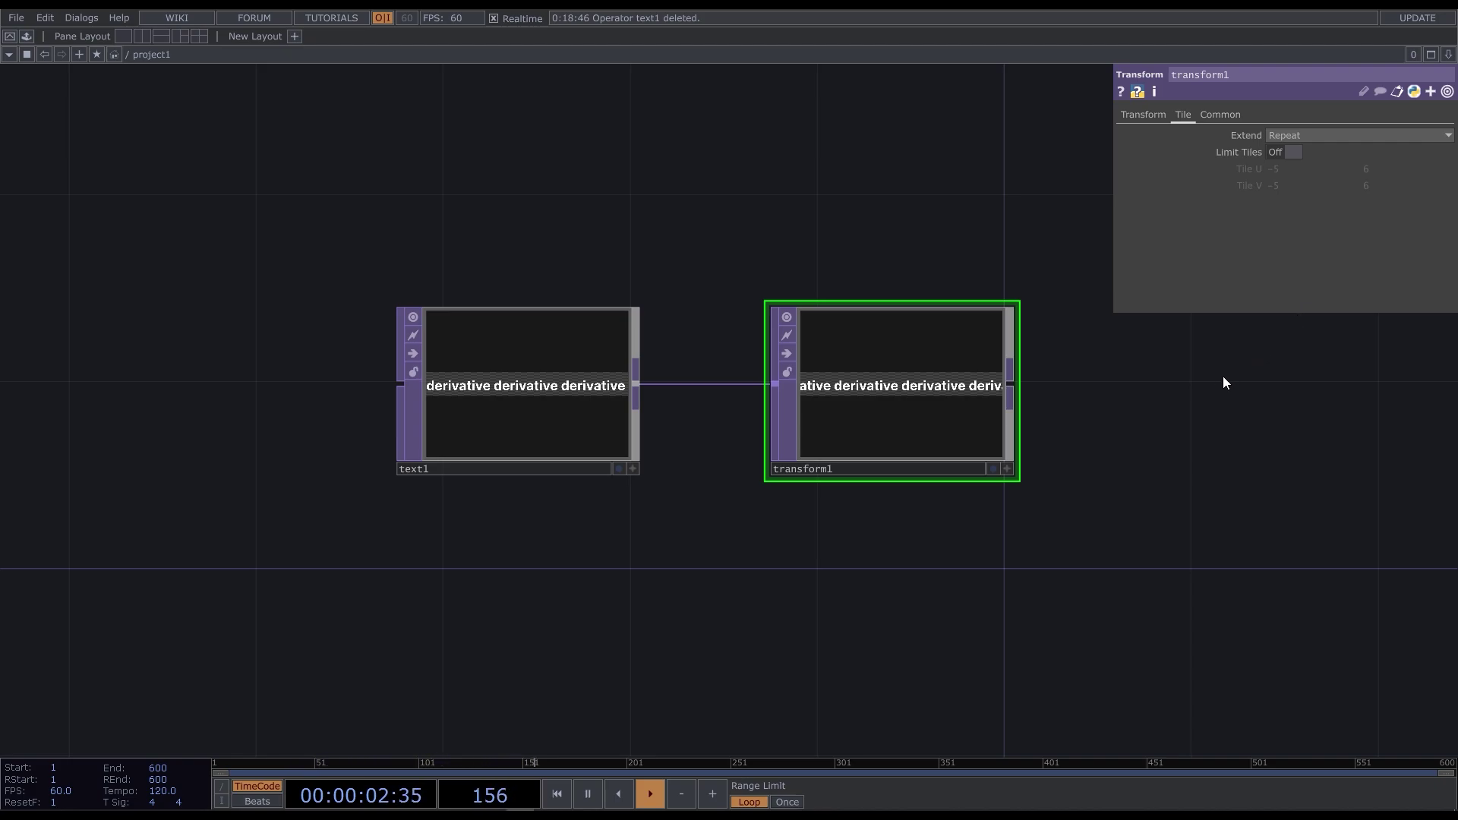
- Add an LFO CHOP above the transform operator
{"action": "scroll", "coordinate": [798, 485], "scroll_direction": "down", "scroll_amount": 3}
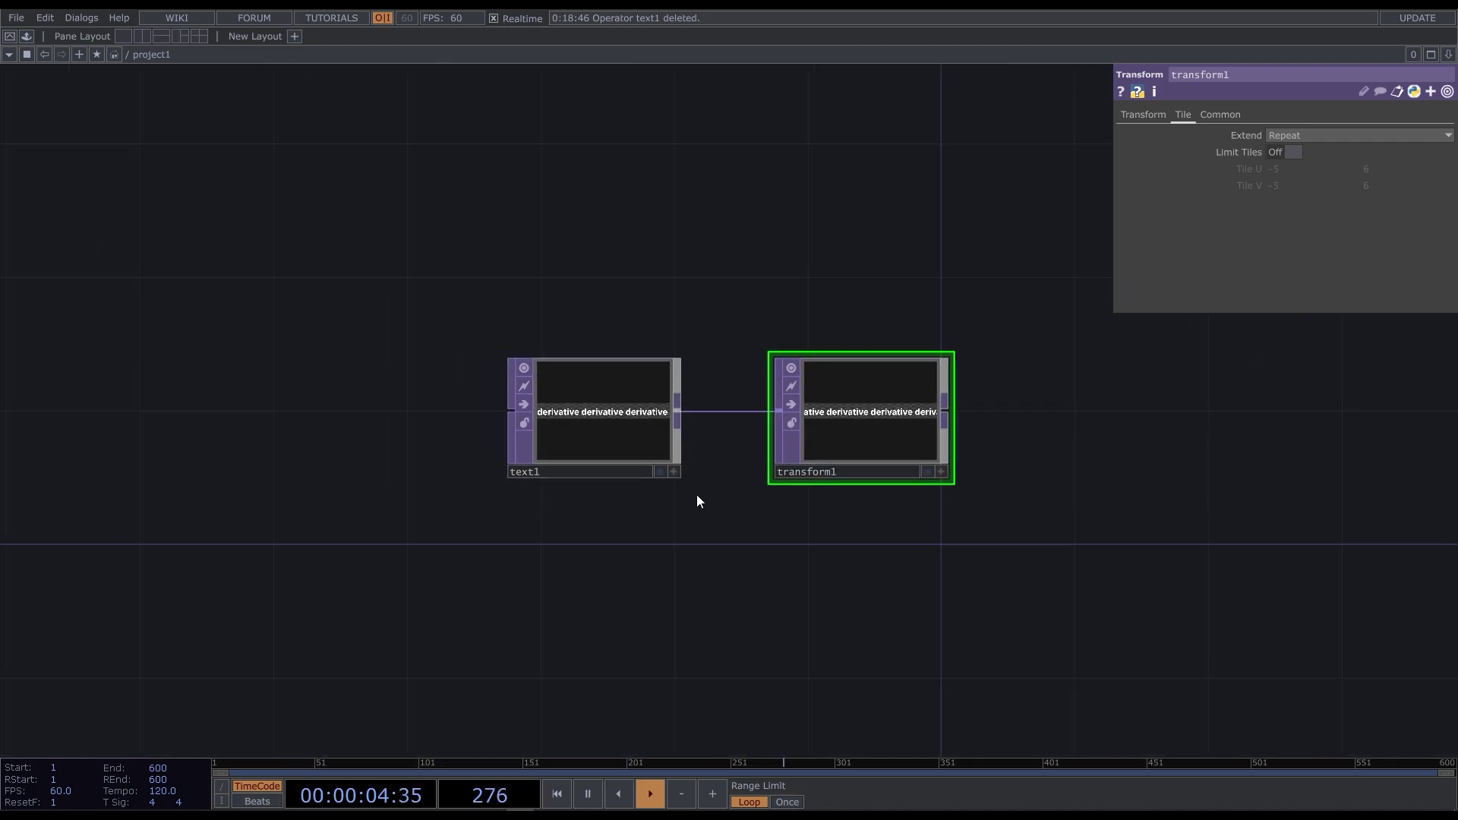
{"action": "scroll", "coordinate": [530, 602], "scroll_direction": "down", "scroll_amount": 2}
{"action": "key", "text": "Tab"}
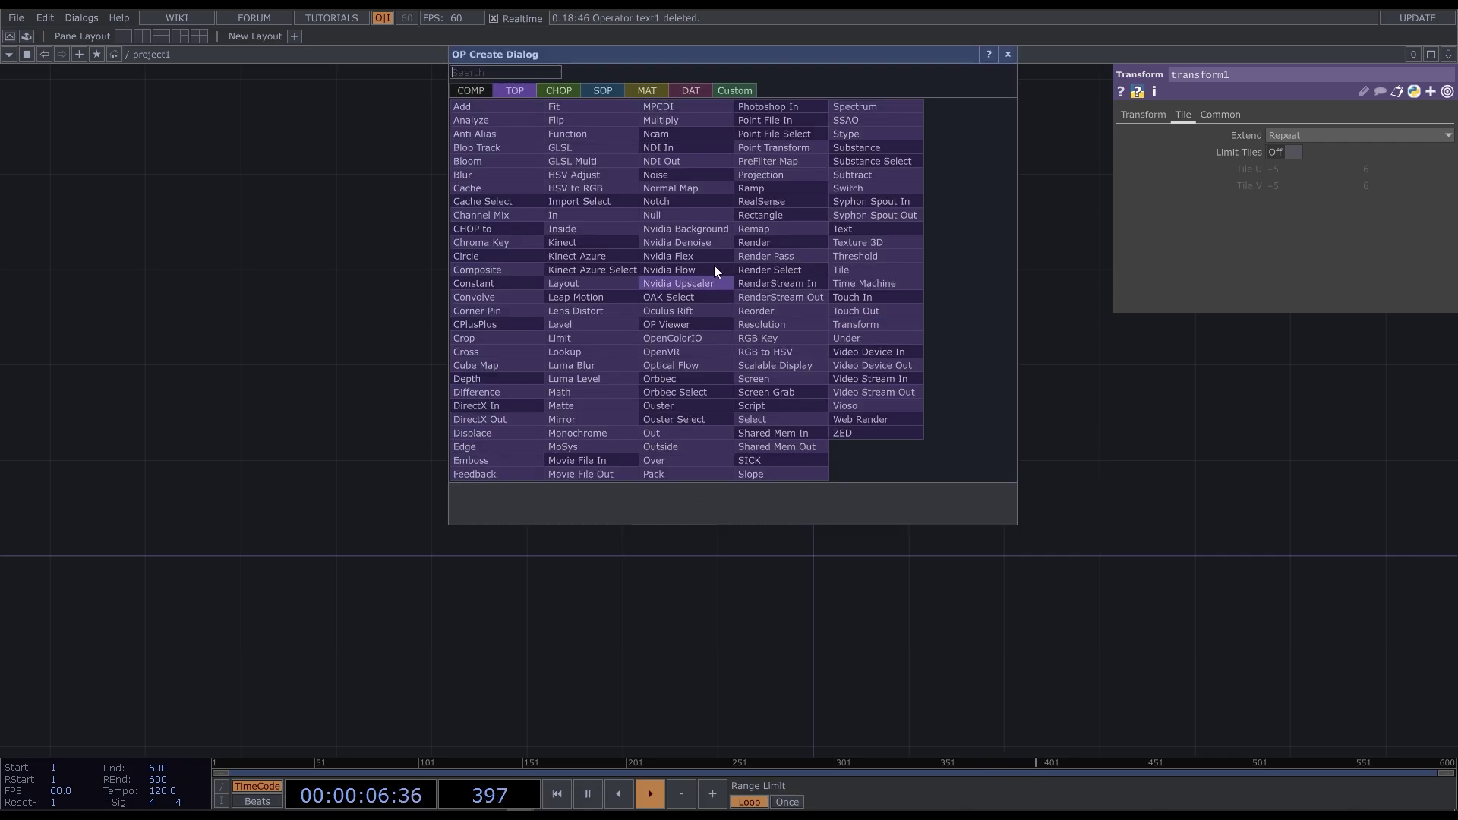
{"action": "left_click", "coordinate": [575, 93]}
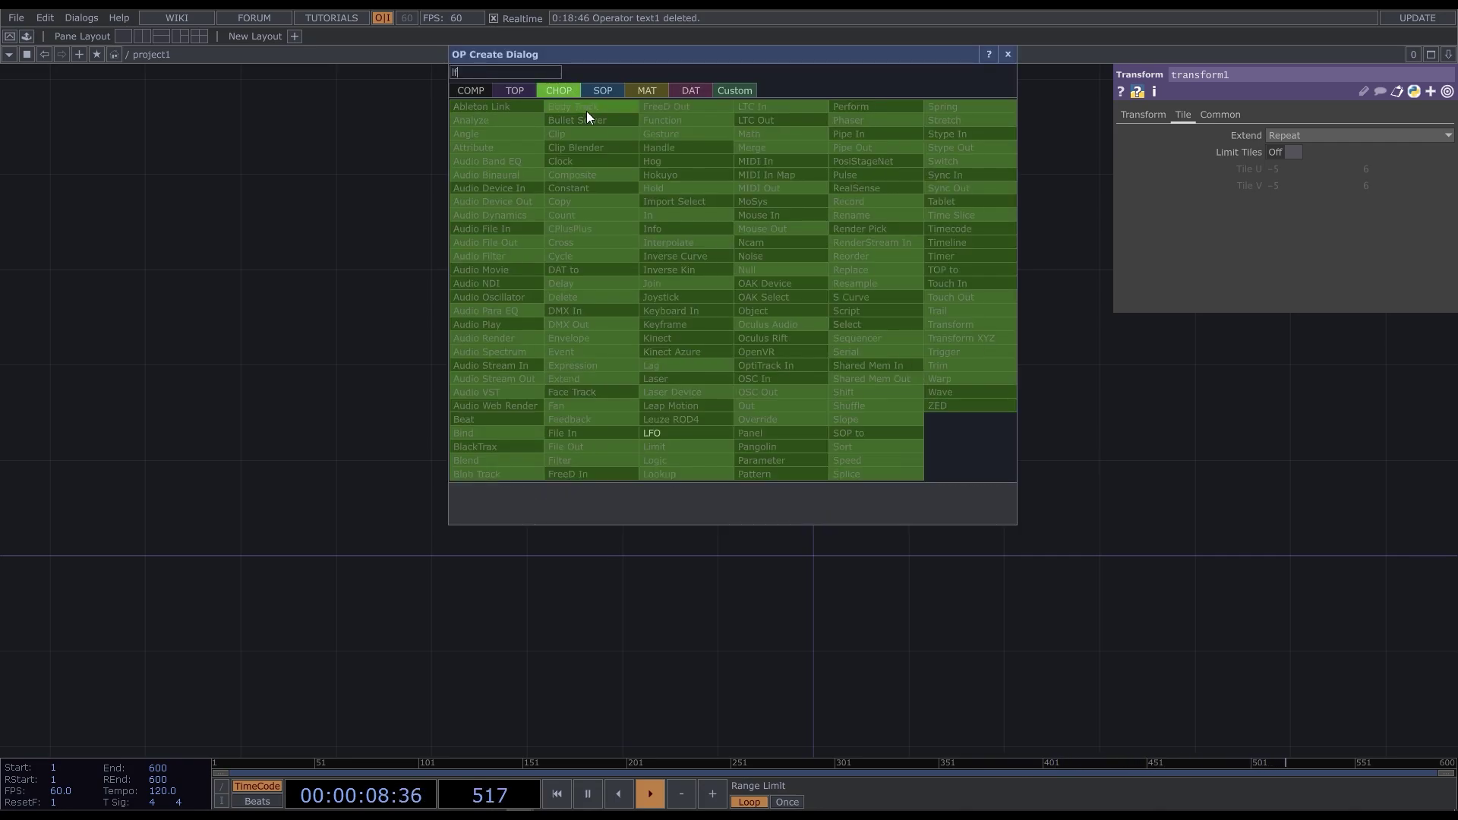
{"action": "left_click", "coordinate": [677, 448]}
{"action": "left_click", "coordinate": [752, 333]}
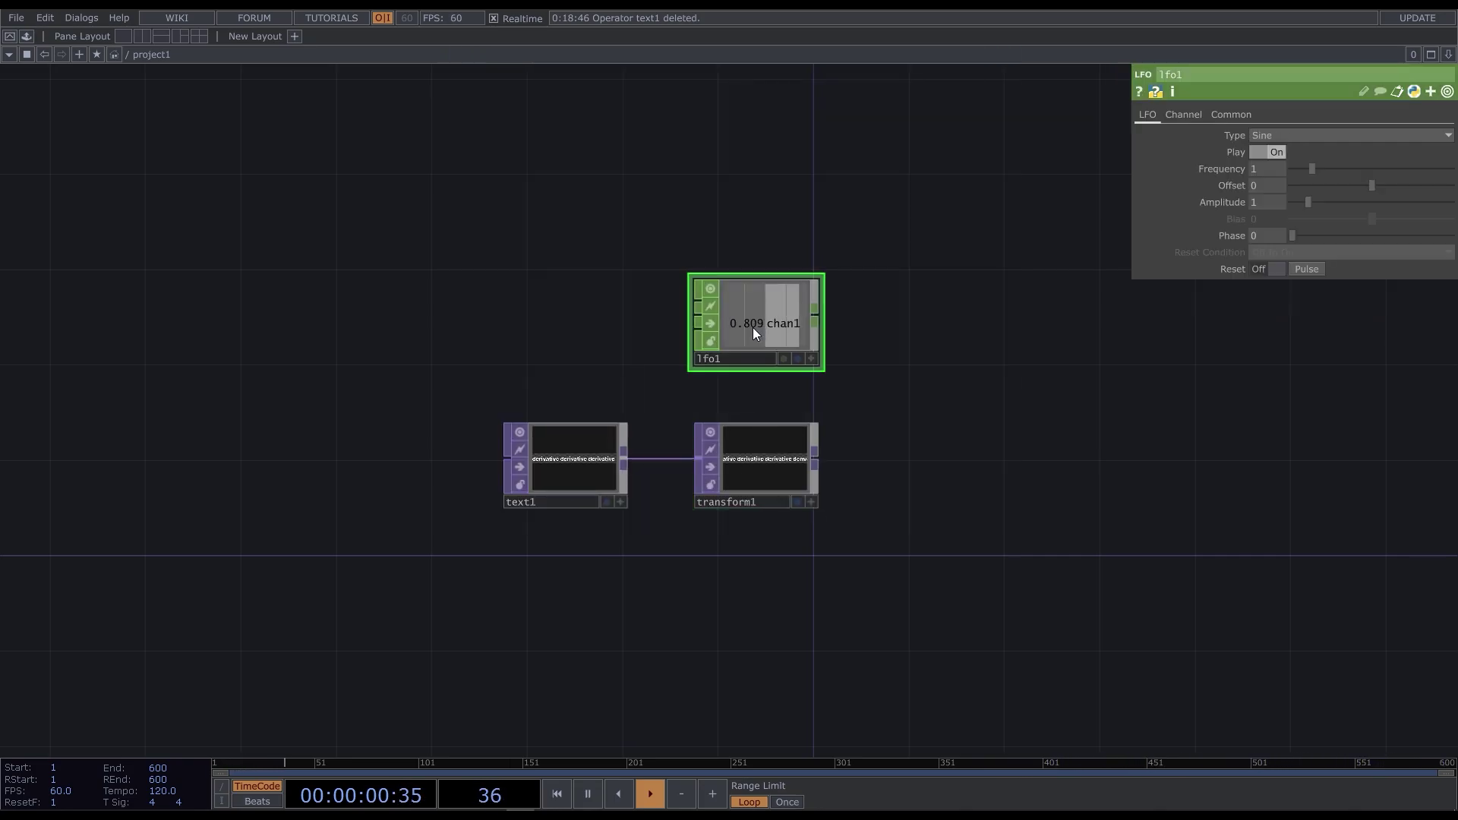
- Set the LFO's type to Ramp and its frequency to 0.05
{"action": "scroll", "coordinate": [748, 328], "scroll_direction": "up", "scroll_amount": 2}
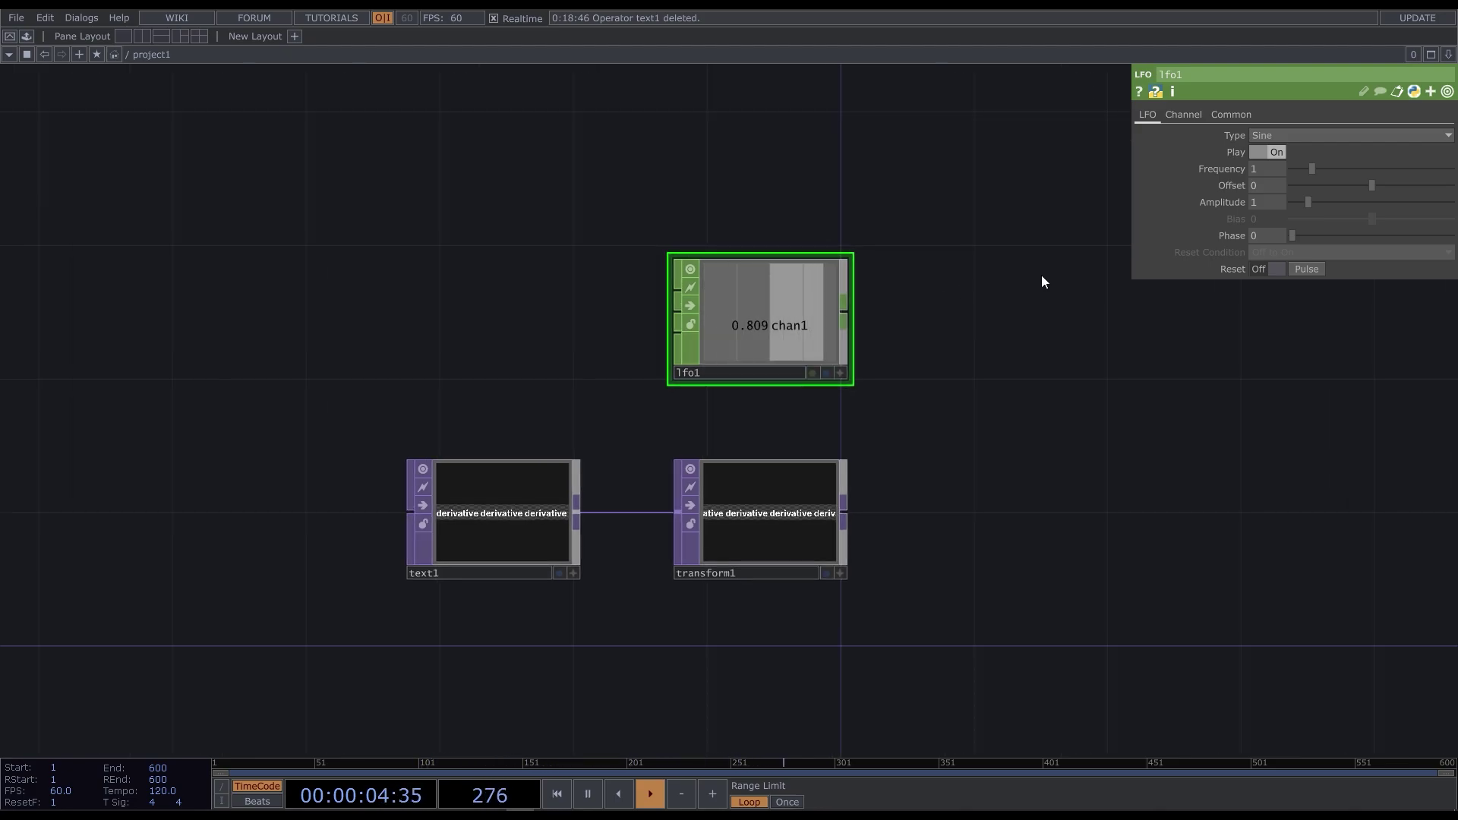
{"action": "left_click", "coordinate": [1369, 133]}
{"action": "left_click", "coordinate": [1288, 193]}
{"action": "left_click", "coordinate": [1269, 171]}
{"action": "type", "text": "0.05"}
{"action": "key", "text": "Return"}
- Drive the transform's Translate X with the LFO's chan1 channel
{"action": "left_click", "coordinate": [842, 374]}
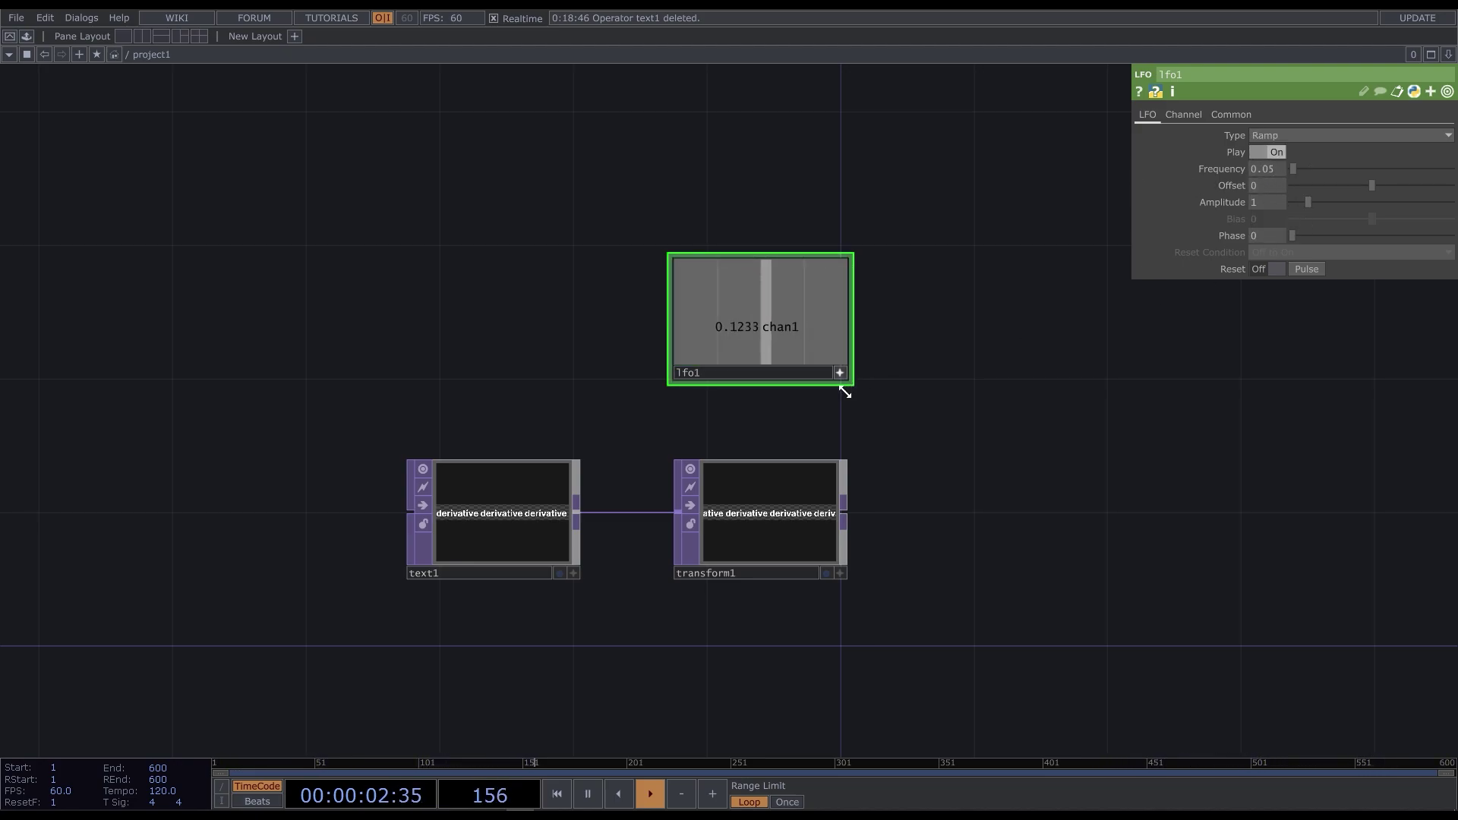
{"action": "left_click", "coordinate": [797, 513]}
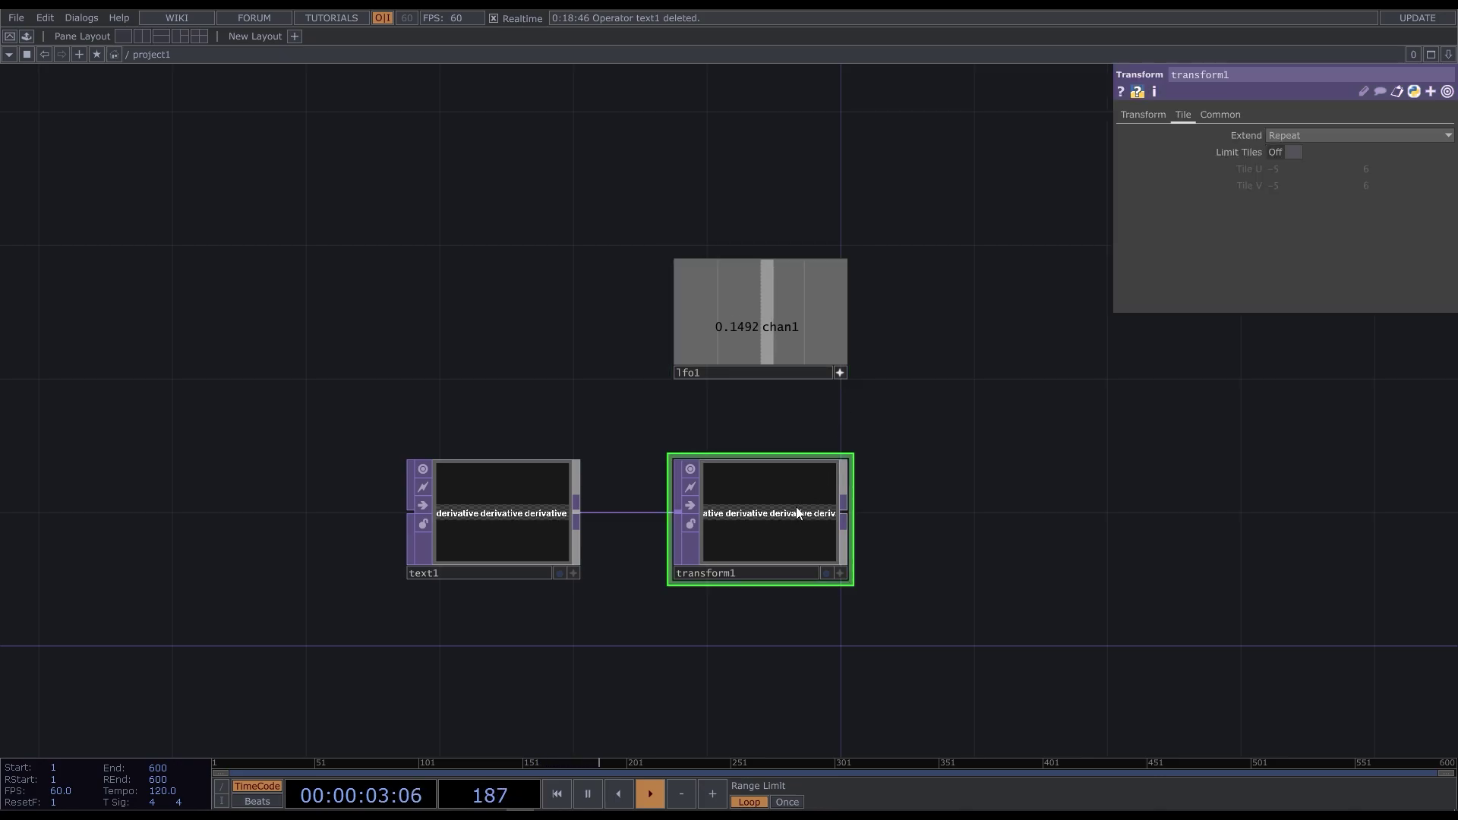
{"action": "left_click", "coordinate": [1123, 116]}
{"action": "left_click_drag", "start_coordinate": [823, 299], "coordinate": [1291, 152]}
{"action": "left_click", "coordinate": [1304, 144]}
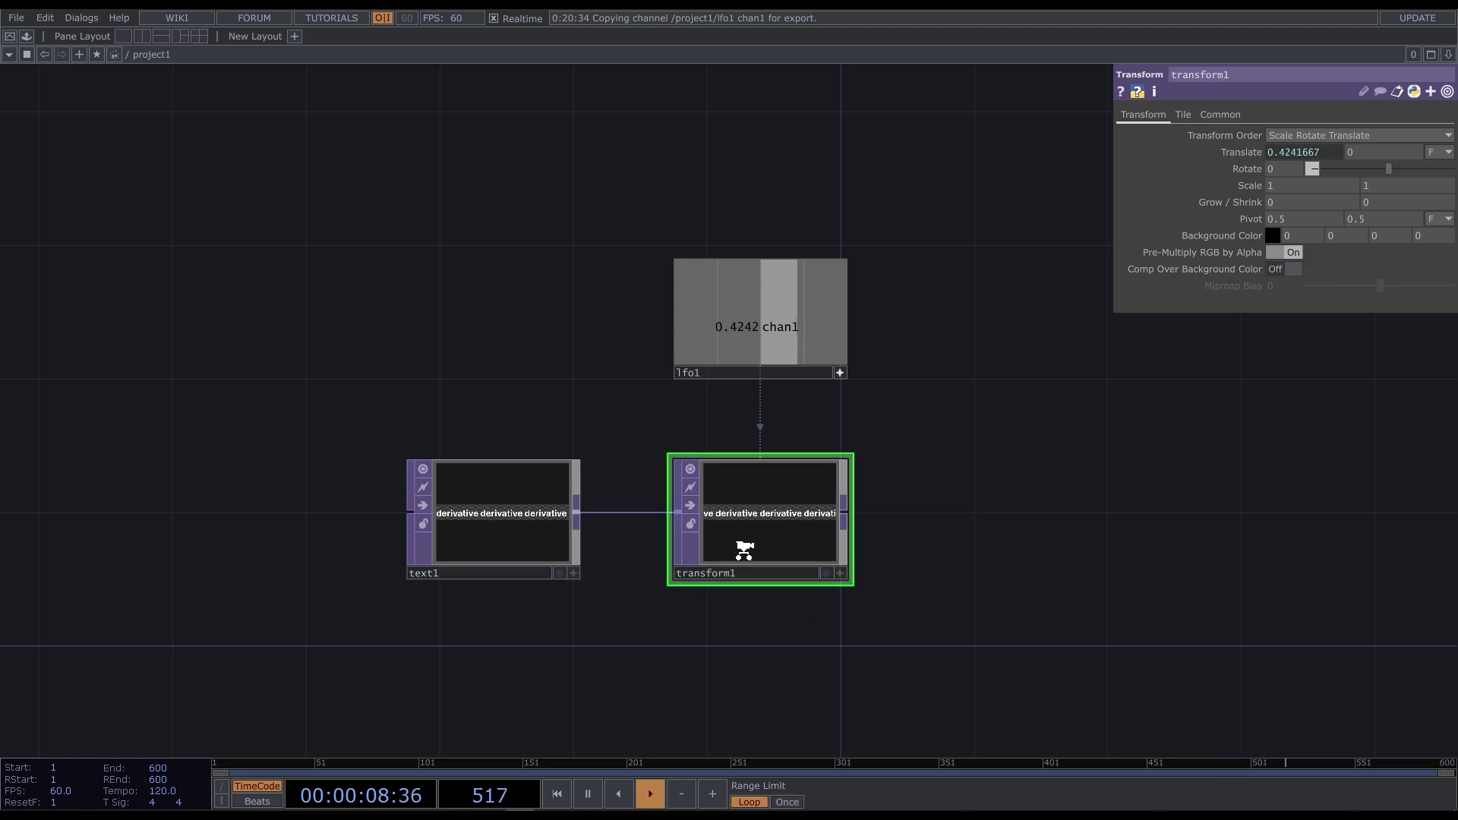
- Copy the text and transform pair and paste it twice below the original
{"action": "scroll", "coordinate": [743, 555], "scroll_direction": "up", "scroll_amount": 3}
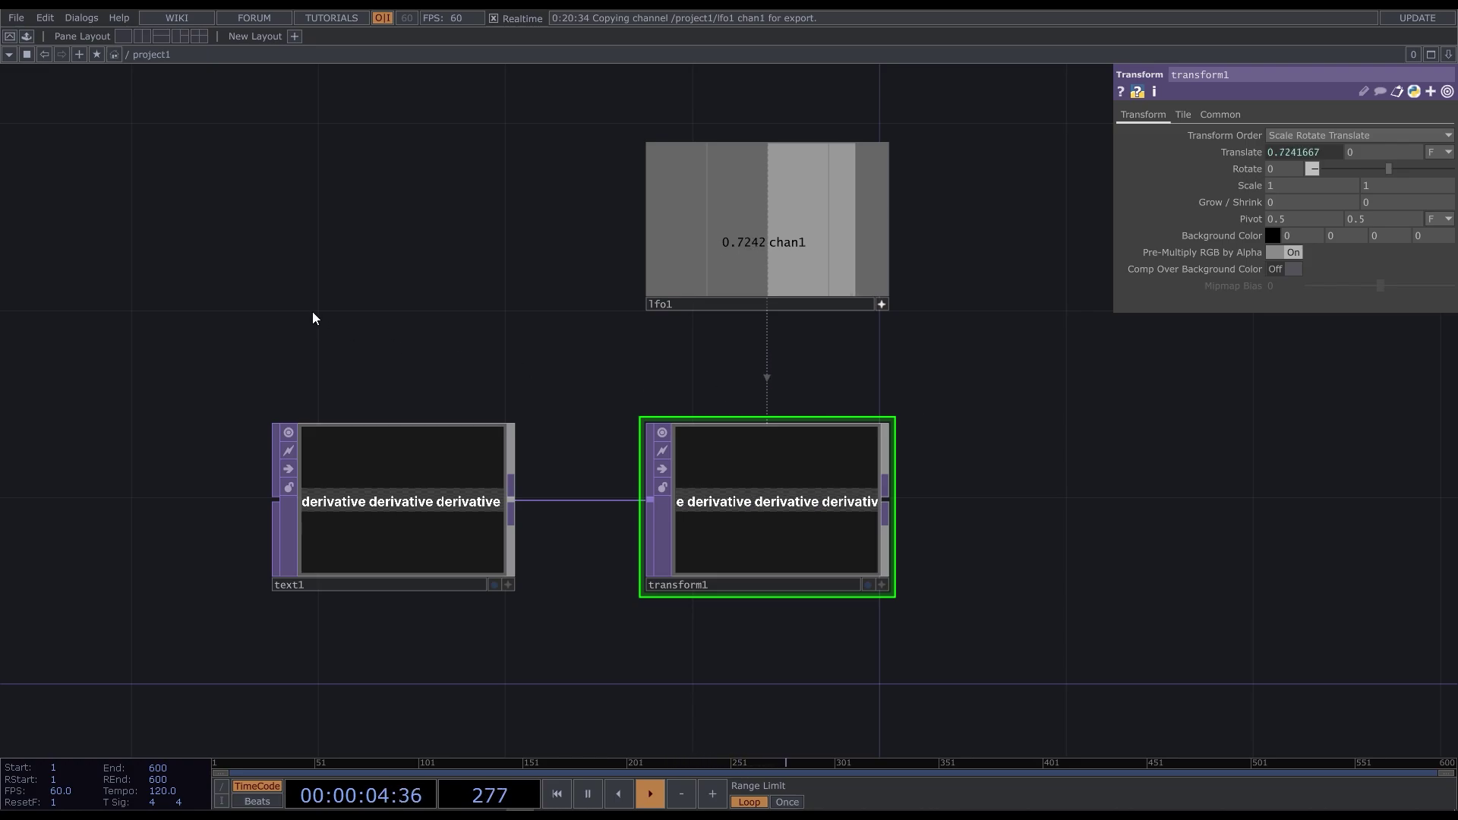
{"action": "scroll", "coordinate": [365, 179], "scroll_direction": "down", "scroll_amount": 5}
{"action": "mouse_move", "coordinate": [611, 383]}
{"action": "right_mouse_down"}
{"action": "mouse_move", "coordinate": [337, 154]}
{"action": "mouse_move", "coordinate": [607, 402]}
{"action": "mouse_move", "coordinate": [328, 266]}
{"action": "right_mouse_up"}
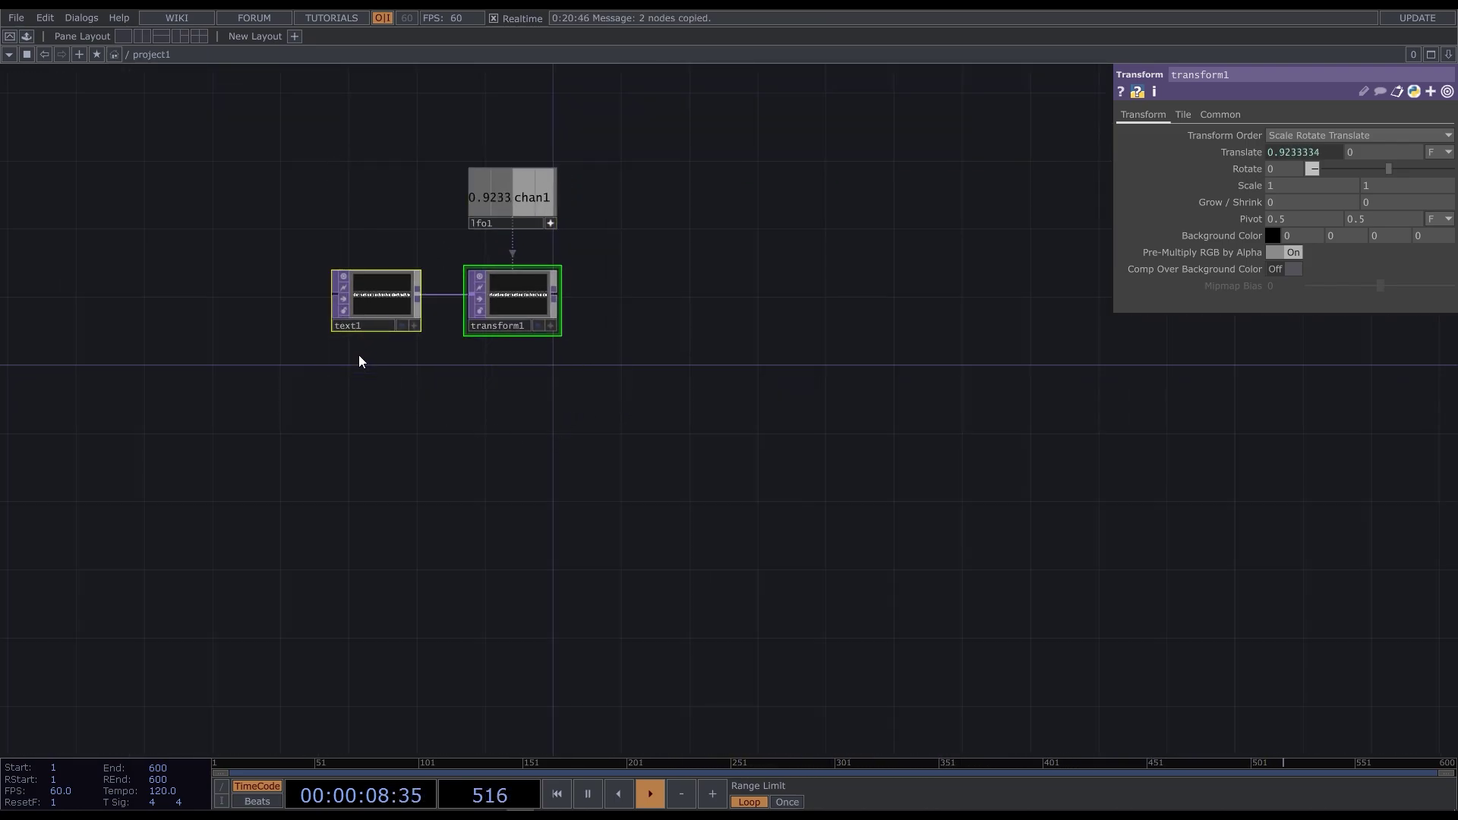
{"action": "key", "text": "ctrl+v"}
{"action": "key", "text": "ctrl+v"}
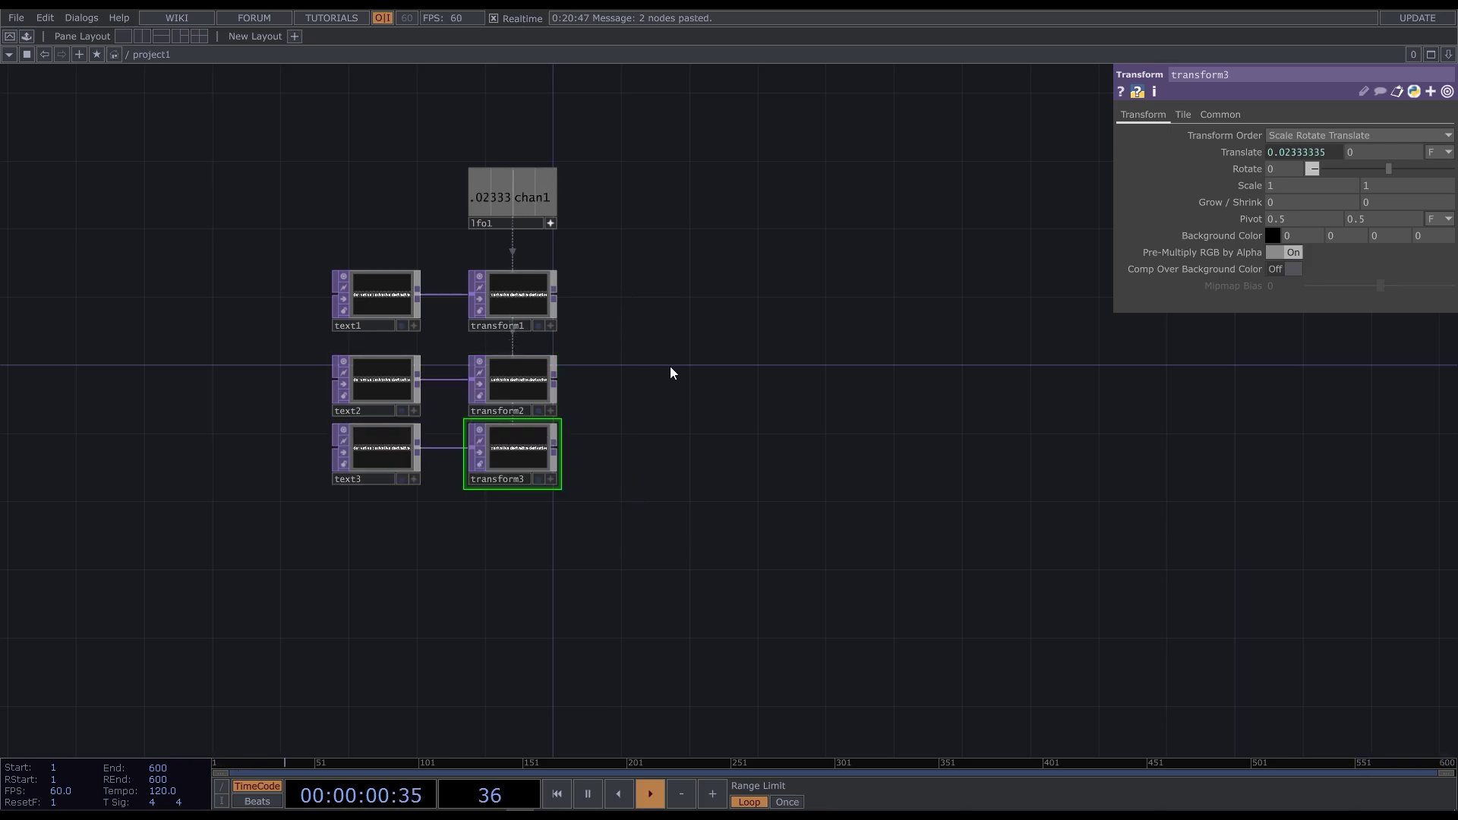
- Add a Layout TOP beside the three transform operators
{"action": "key", "text": "Tab"}
{"action": "type", "text": "lay"}
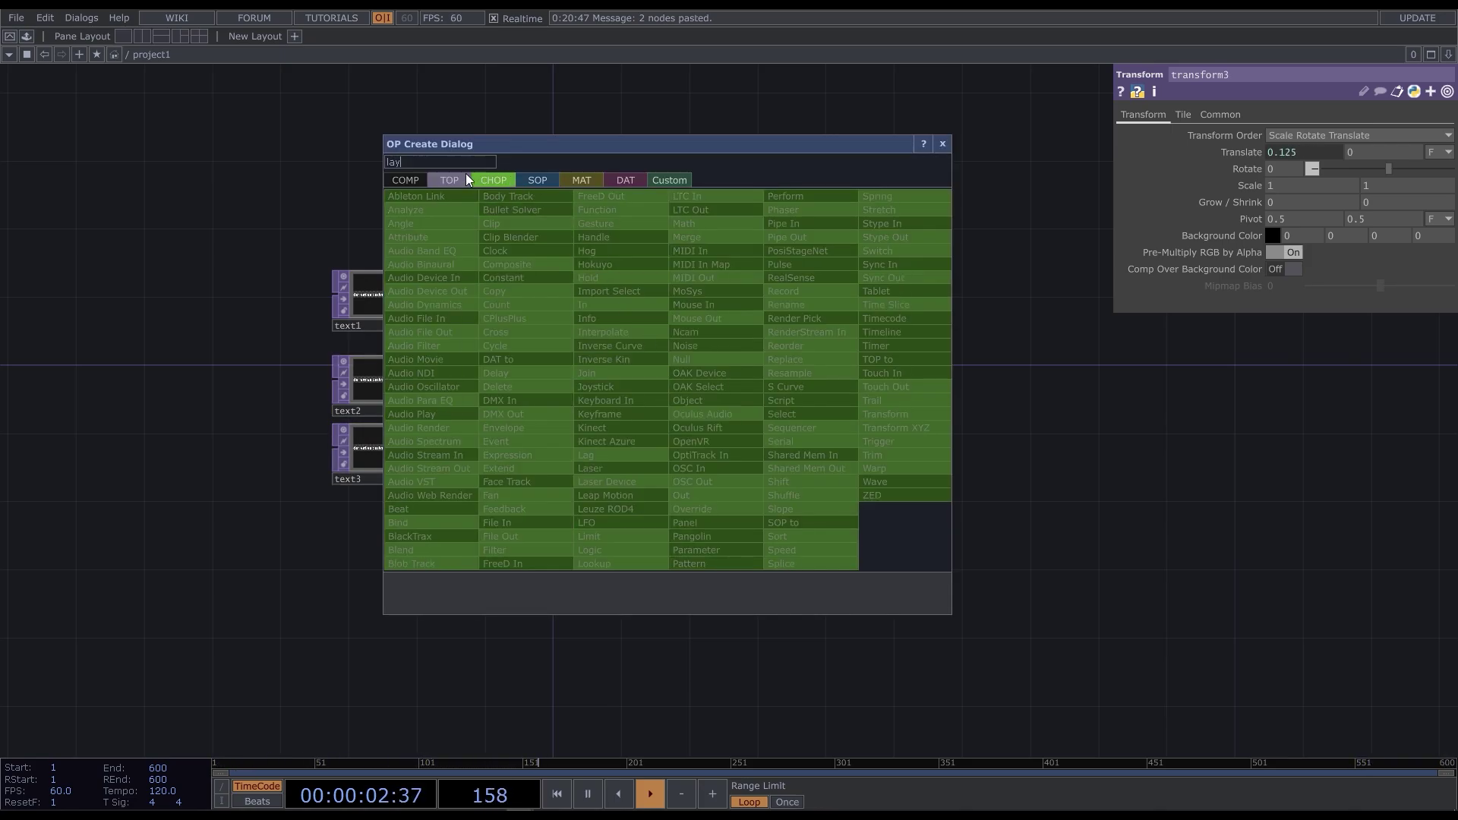
{"action": "left_click", "coordinate": [465, 177]}
{"action": "left_click", "coordinate": [530, 371]}
{"action": "left_click", "coordinate": [680, 370]}
- Connect all three transform outputs to the input of the Layout TOP
{"action": "right_click_drag", "start_coordinate": [580, 285], "coordinate": [501, 448]}
{"action": "left_click_drag", "start_coordinate": [556, 294], "coordinate": [636, 360]}
{"action": "middle_click_drag", "start_coordinate": [665, 356], "coordinate": [676, 359]}
- Align the layout Top to Bottom and switch on Scale Resolution
{"action": "scroll", "coordinate": [676, 357], "scroll_direction": "up", "scroll_amount": 3}
{"action": "left_click", "coordinate": [753, 413]}
{"action": "left_click", "coordinate": [1303, 169]}
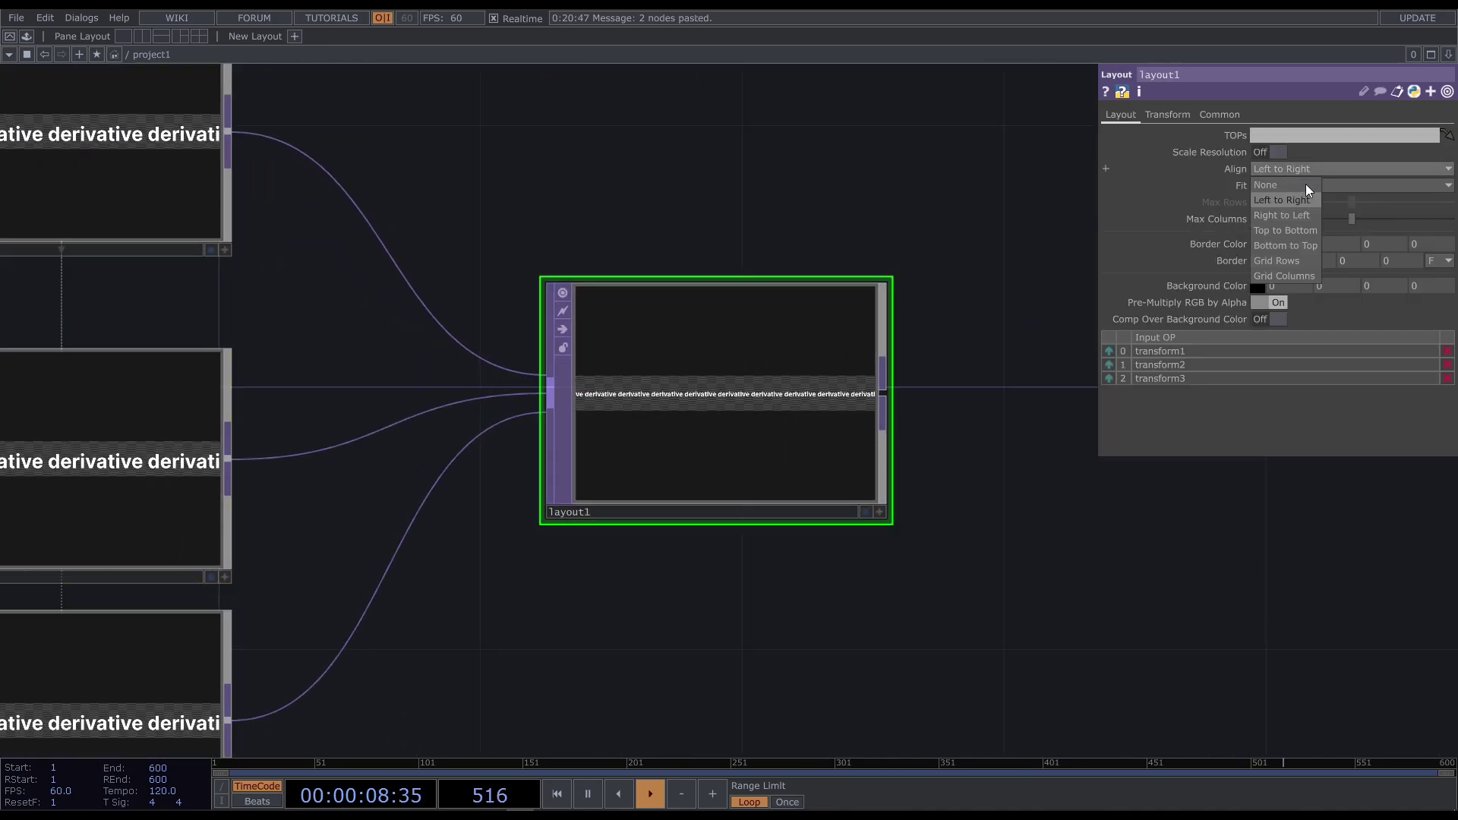
{"action": "left_click", "coordinate": [1289, 231]}
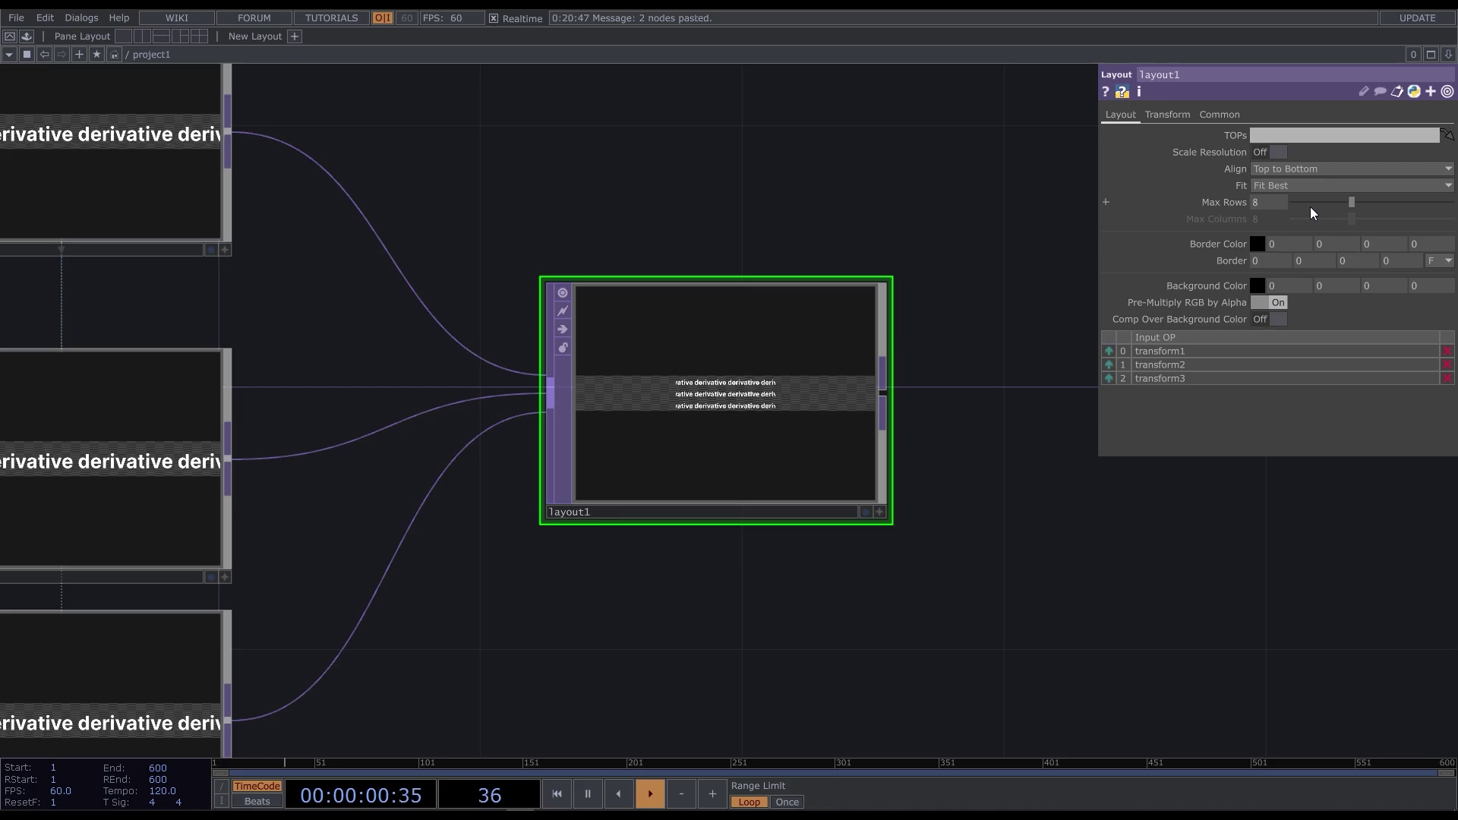
{"action": "left_click", "coordinate": [1275, 153]}
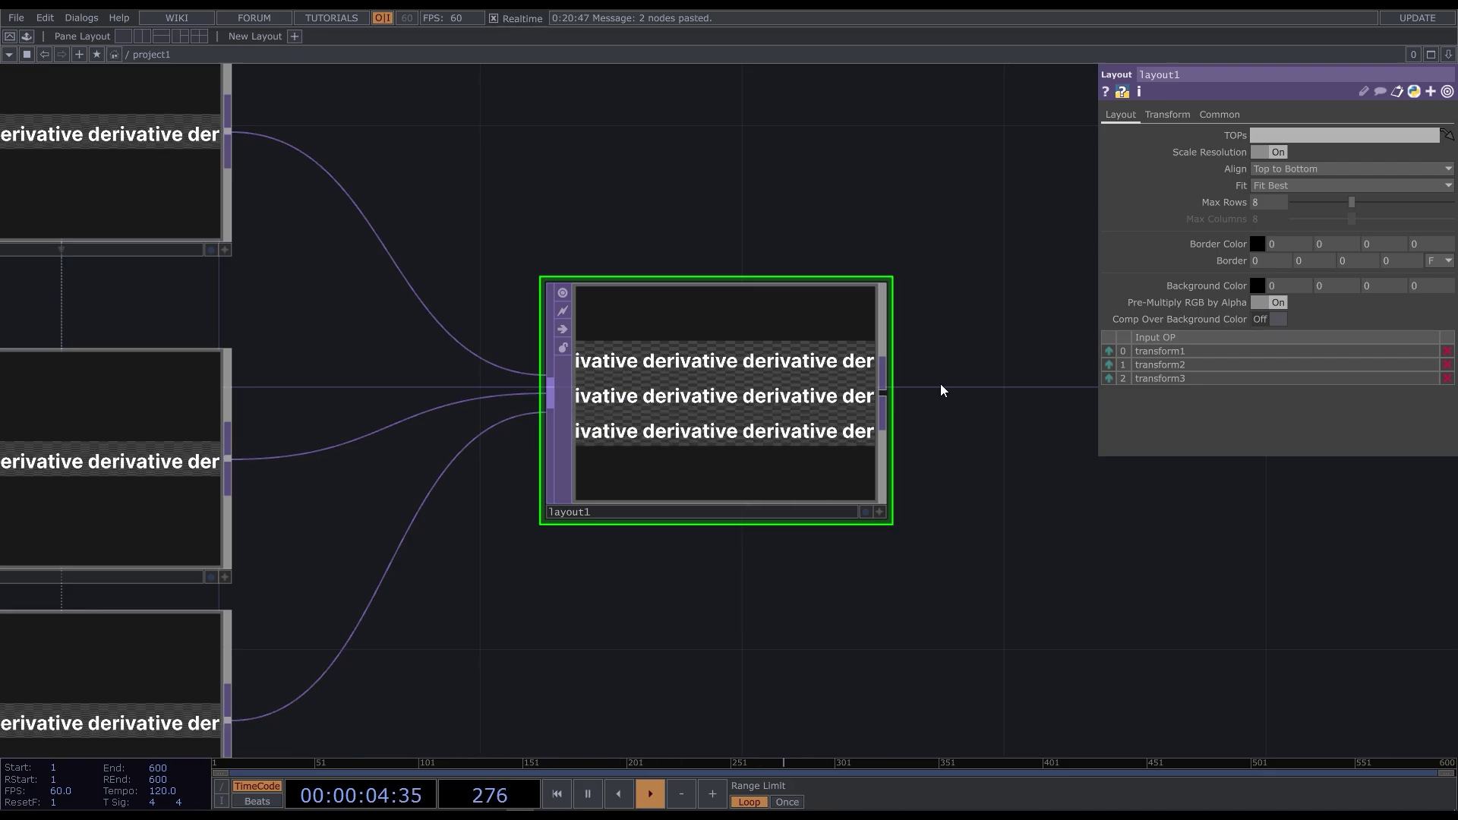
- Delete the Layout TOP and the two pasted text and transform pairs
{"action": "scroll", "coordinate": [942, 389], "scroll_direction": "down", "scroll_amount": 4}
{"action": "key", "text": "Delete"}
{"action": "scroll", "coordinate": [942, 387], "scroll_direction": "down", "scroll_amount": 2}
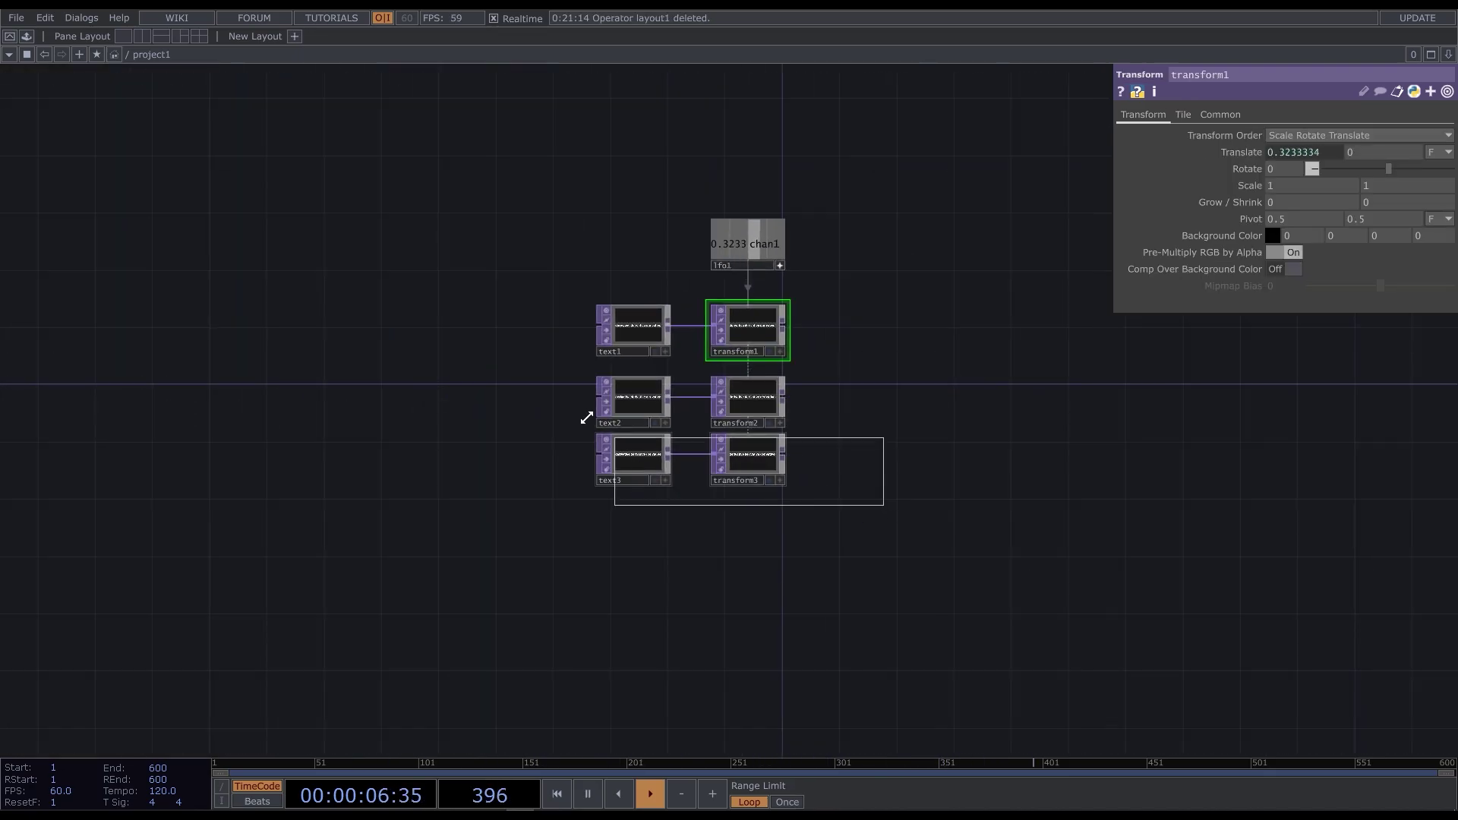
{"action": "left_click_drag", "start_coordinate": [581, 406], "coordinate": [582, 408]}
{"action": "key", "text": "Delete"}
- Add a Replicator COMP below and to the side of the text and transform operators
{"action": "key", "text": "Tab"}
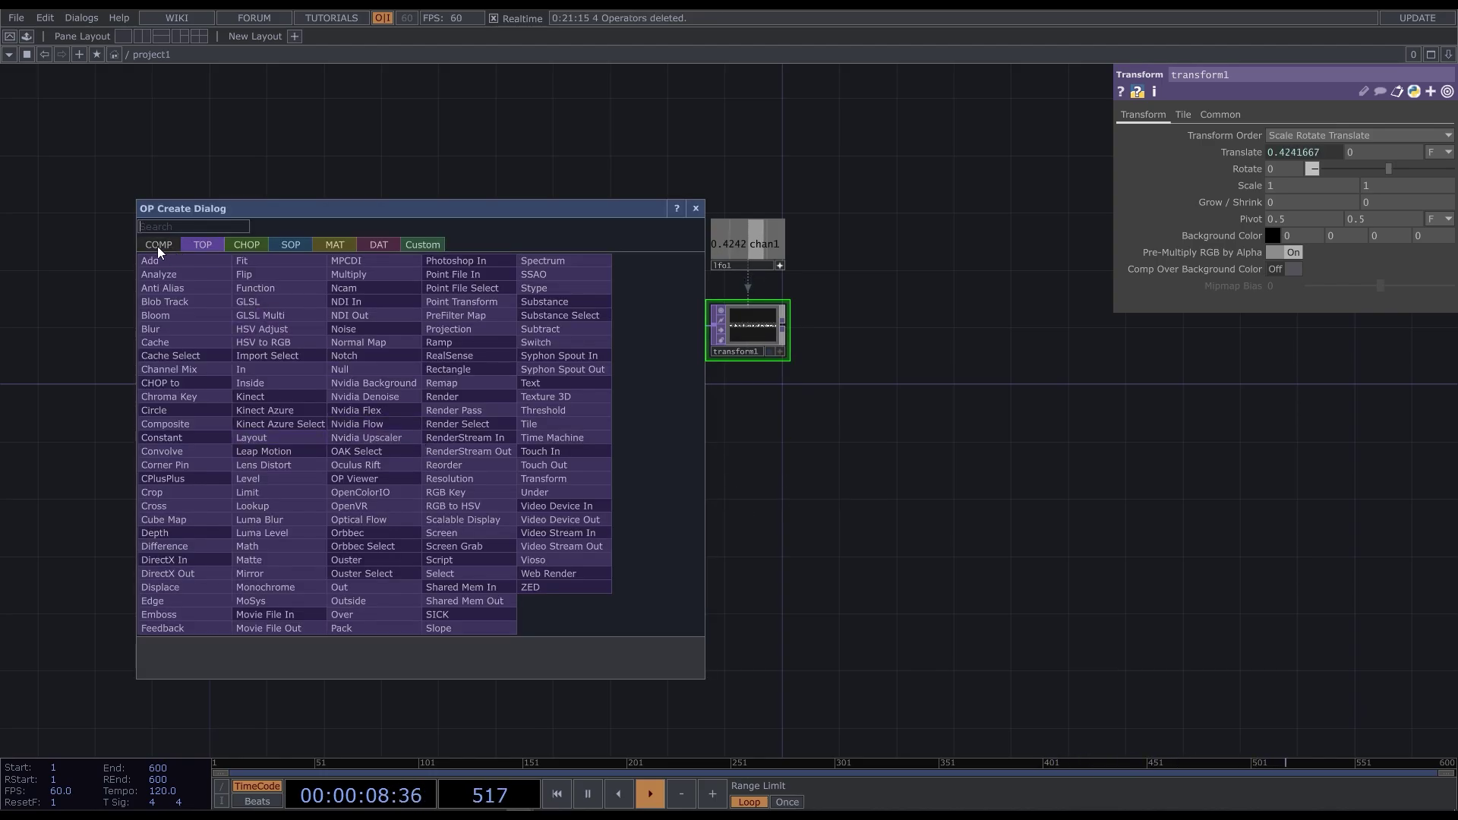
{"action": "left_click", "coordinate": [157, 246]}
{"action": "type", "text": "re"}
{"action": "left_click", "coordinate": [395, 341]}
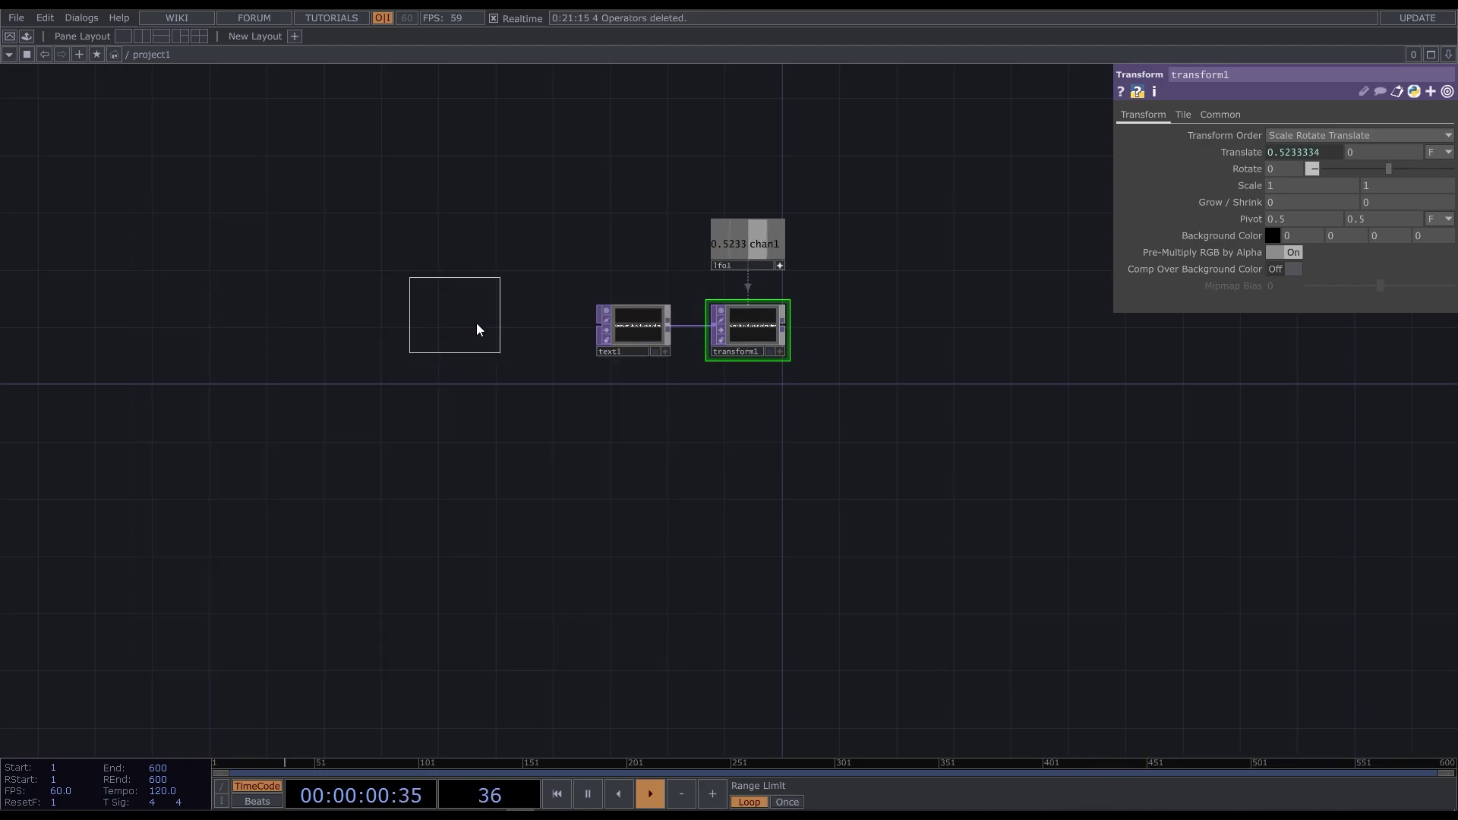
{"action": "left_click", "coordinate": [389, 454]}
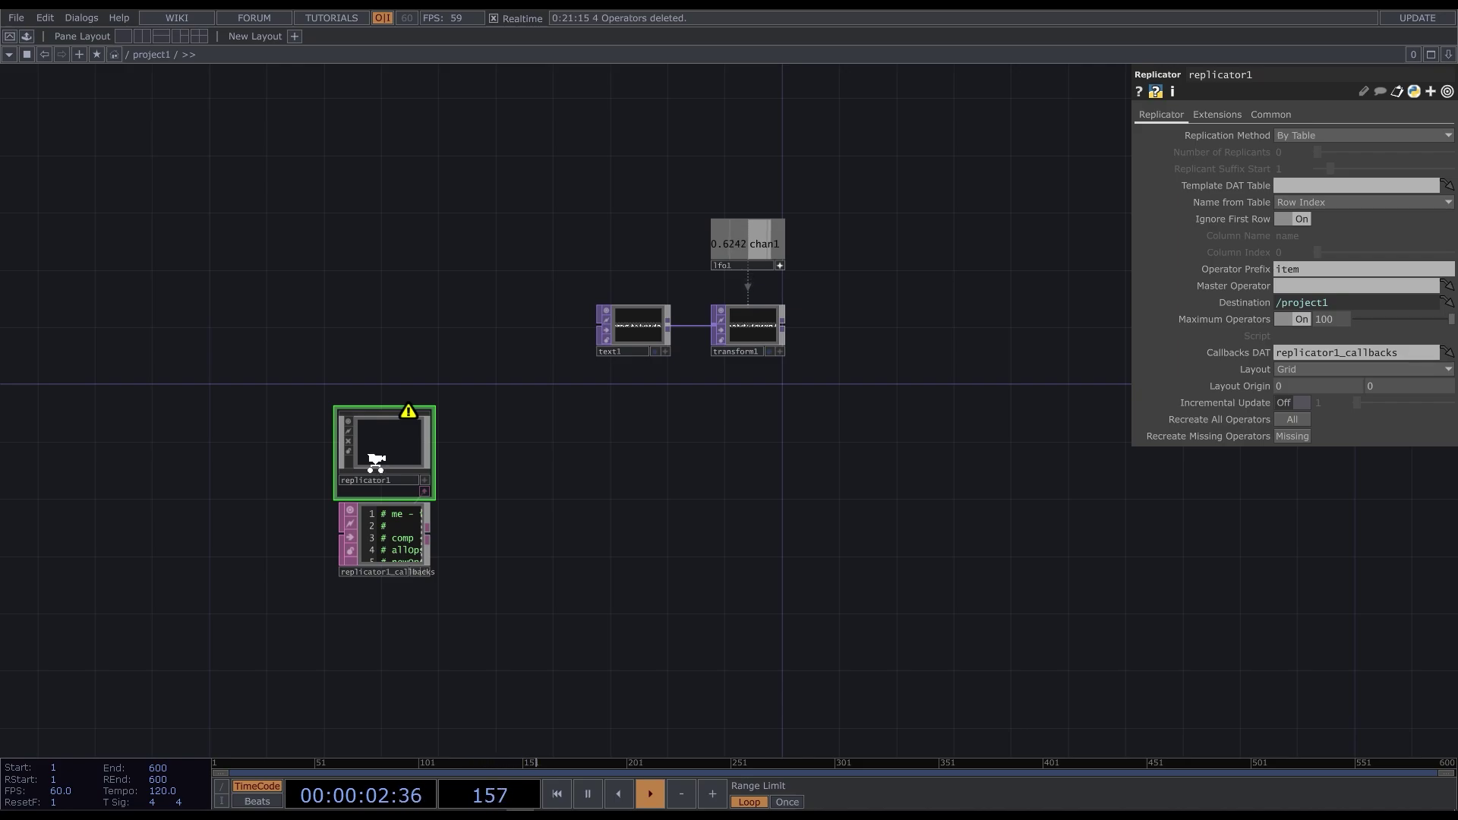
- Cut the text, transform and LFO operators from the network and add a Base COMP in their place
{"action": "scroll", "coordinate": [376, 463], "scroll_direction": "up", "scroll_amount": 2}
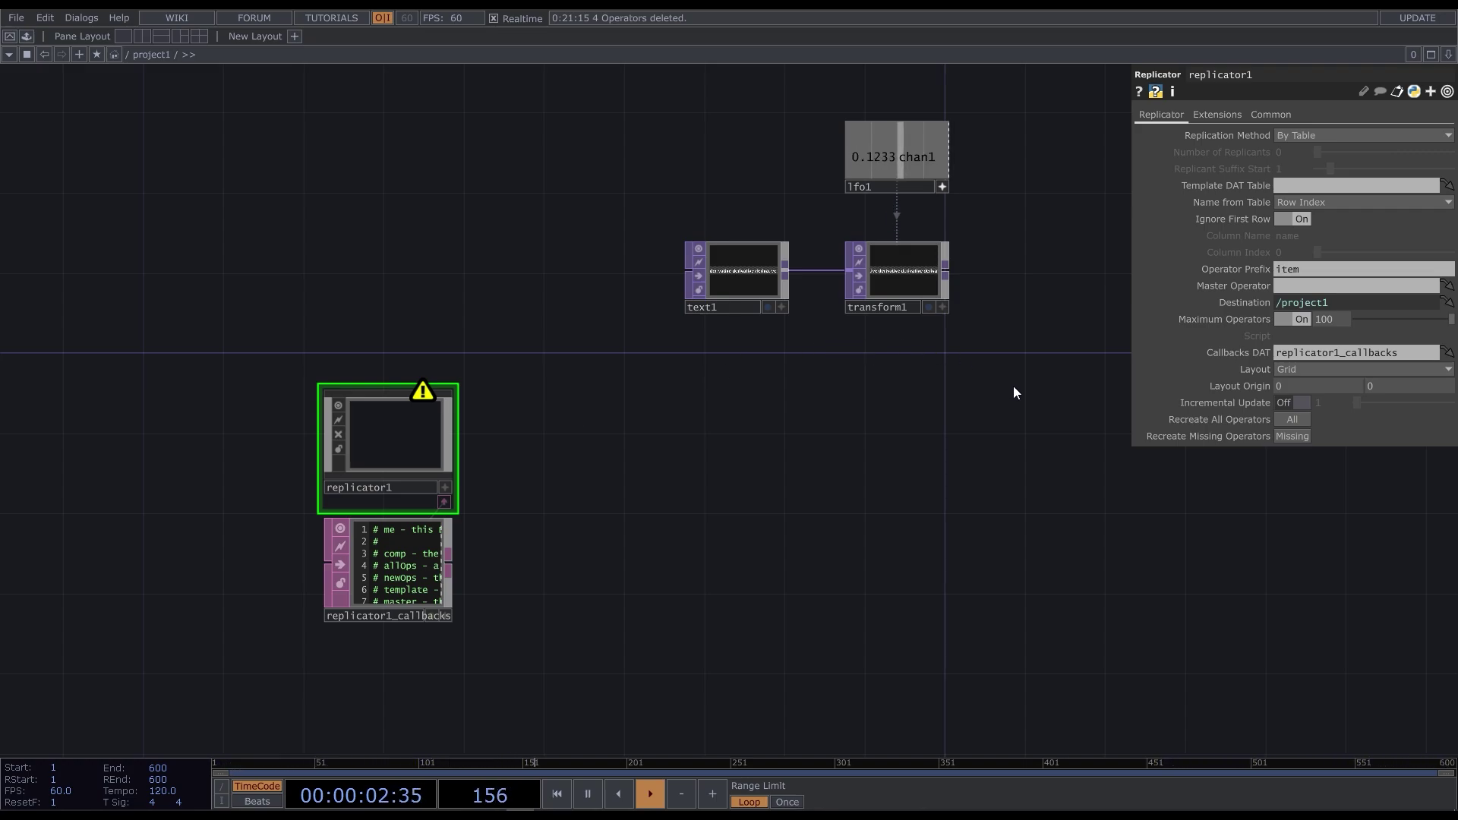
{"action": "left_click_drag", "start_coordinate": [1013, 386], "coordinate": [606, 114]}
{"action": "key", "text": "Delete"}
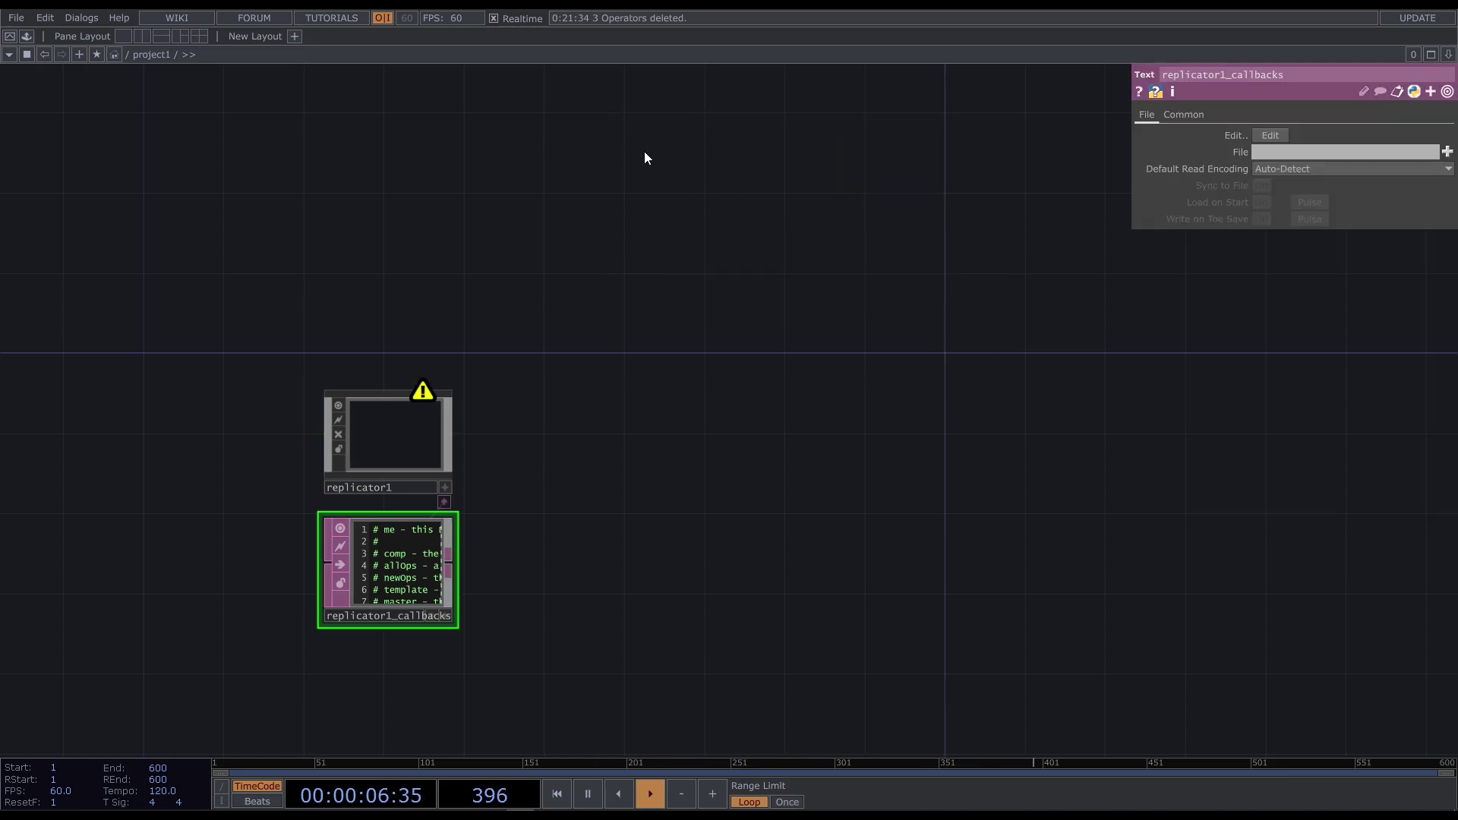
{"action": "key", "text": "Tab"}
{"action": "type", "text": "bas"}
{"action": "left_click", "coordinate": [665, 140]}
{"action": "left_click", "coordinate": [723, 262]}
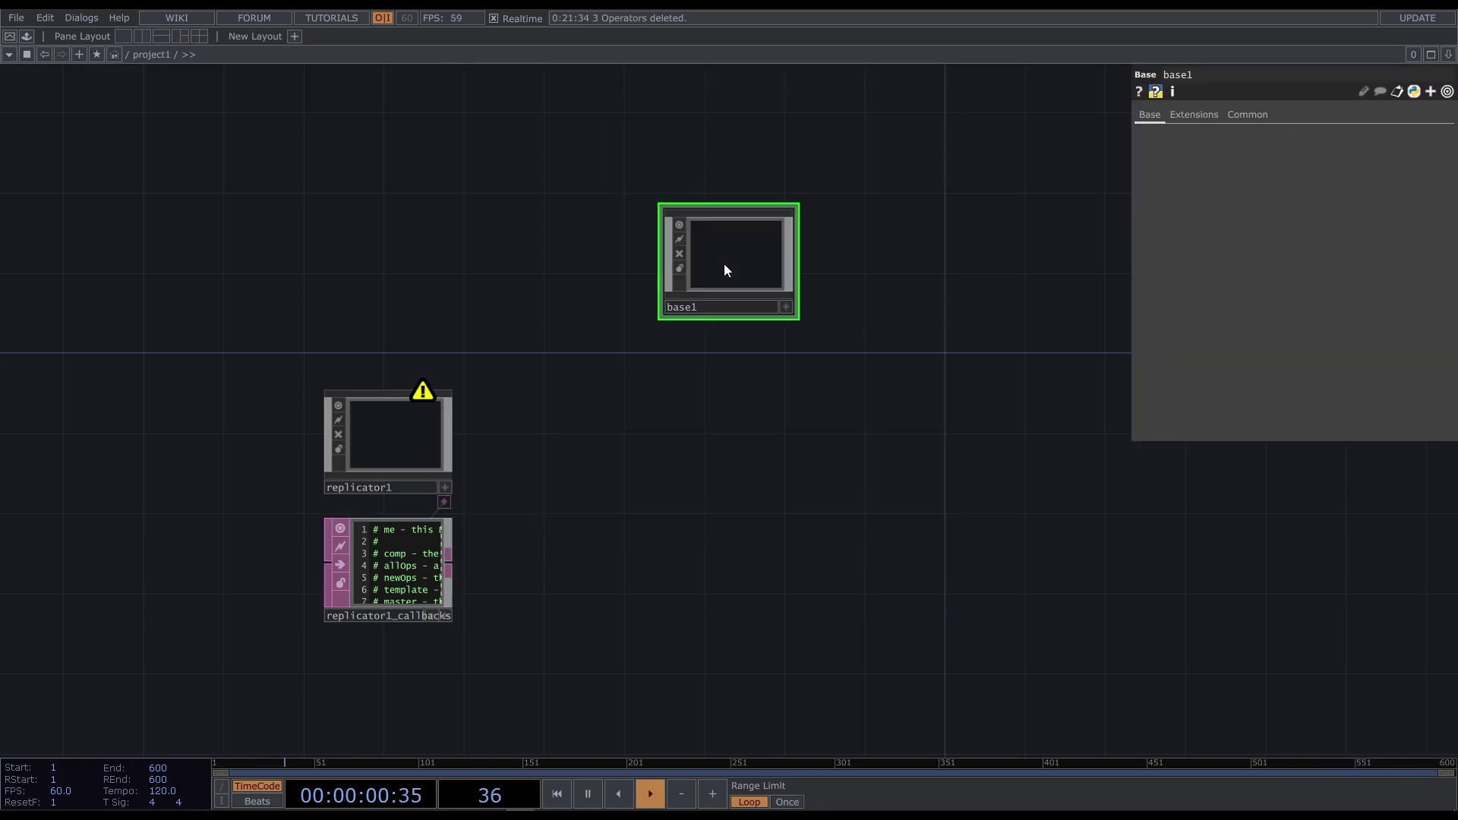
- Paste the cut text, transform and LFO operators inside the Base COMP and position them around the network origin
{"action": "scroll", "coordinate": [721, 258], "scroll_direction": "up", "scroll_amount": 5}
{"action": "scroll", "coordinate": [720, 254], "scroll_direction": "up", "scroll_amount": 3}
{"action": "key", "text": "ctrl+v"}
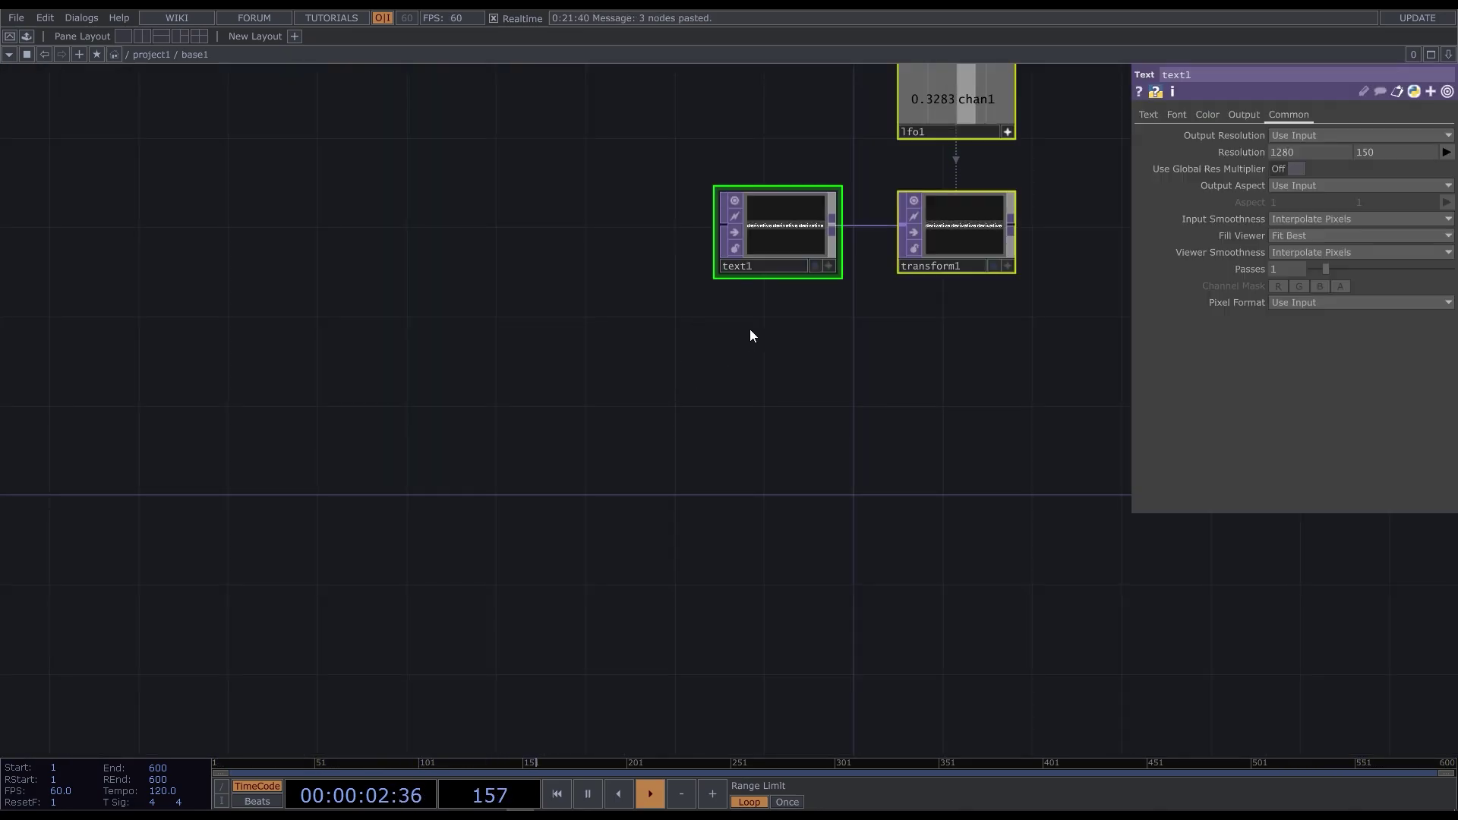
{"action": "left_click", "coordinate": [614, 530]}
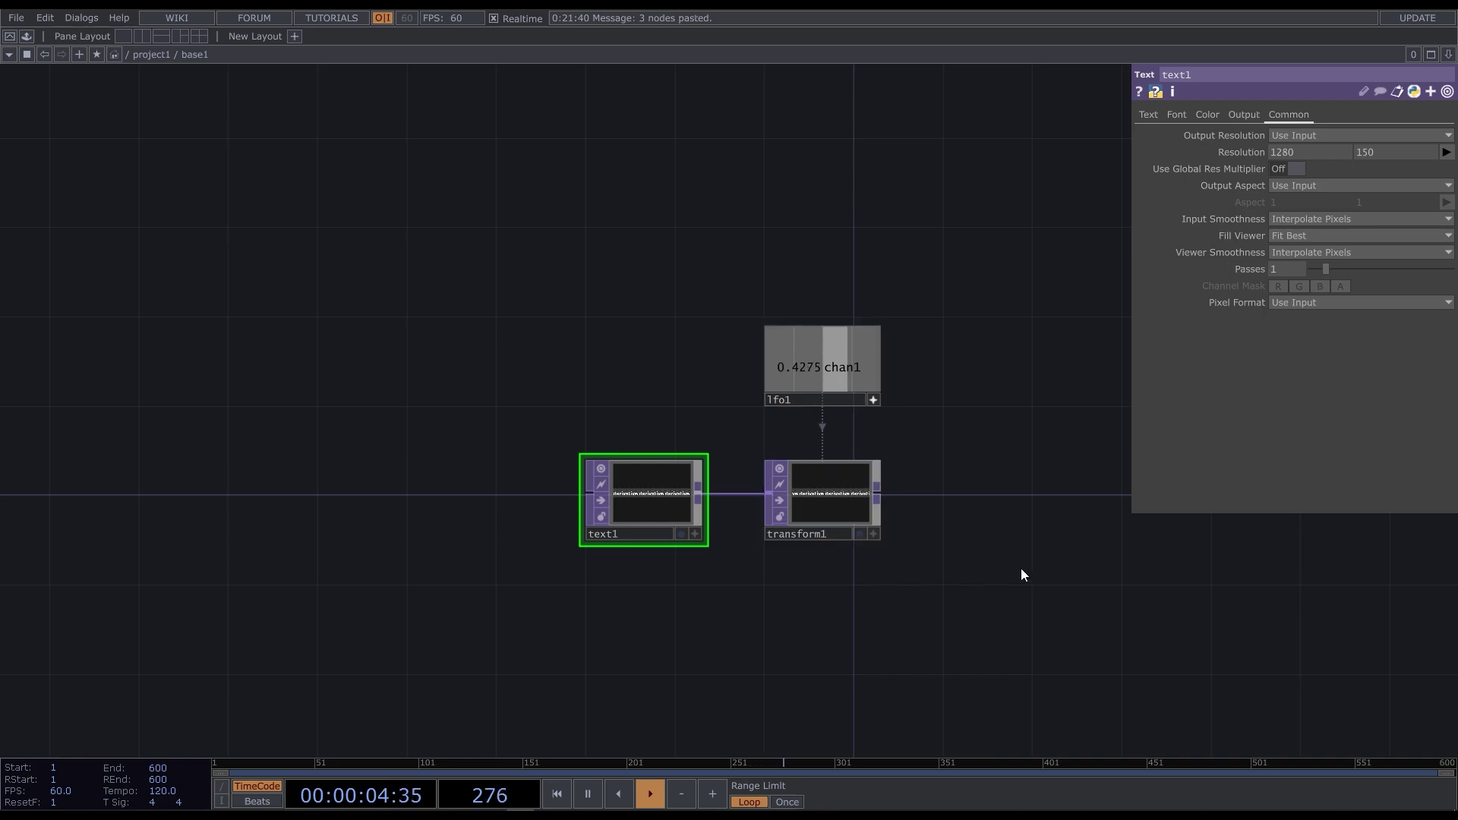
- Append an Out TOP to the transform's output inside the Base COMP
{"action": "right_click", "coordinate": [878, 492]}
{"action": "type", "text": "ou"}
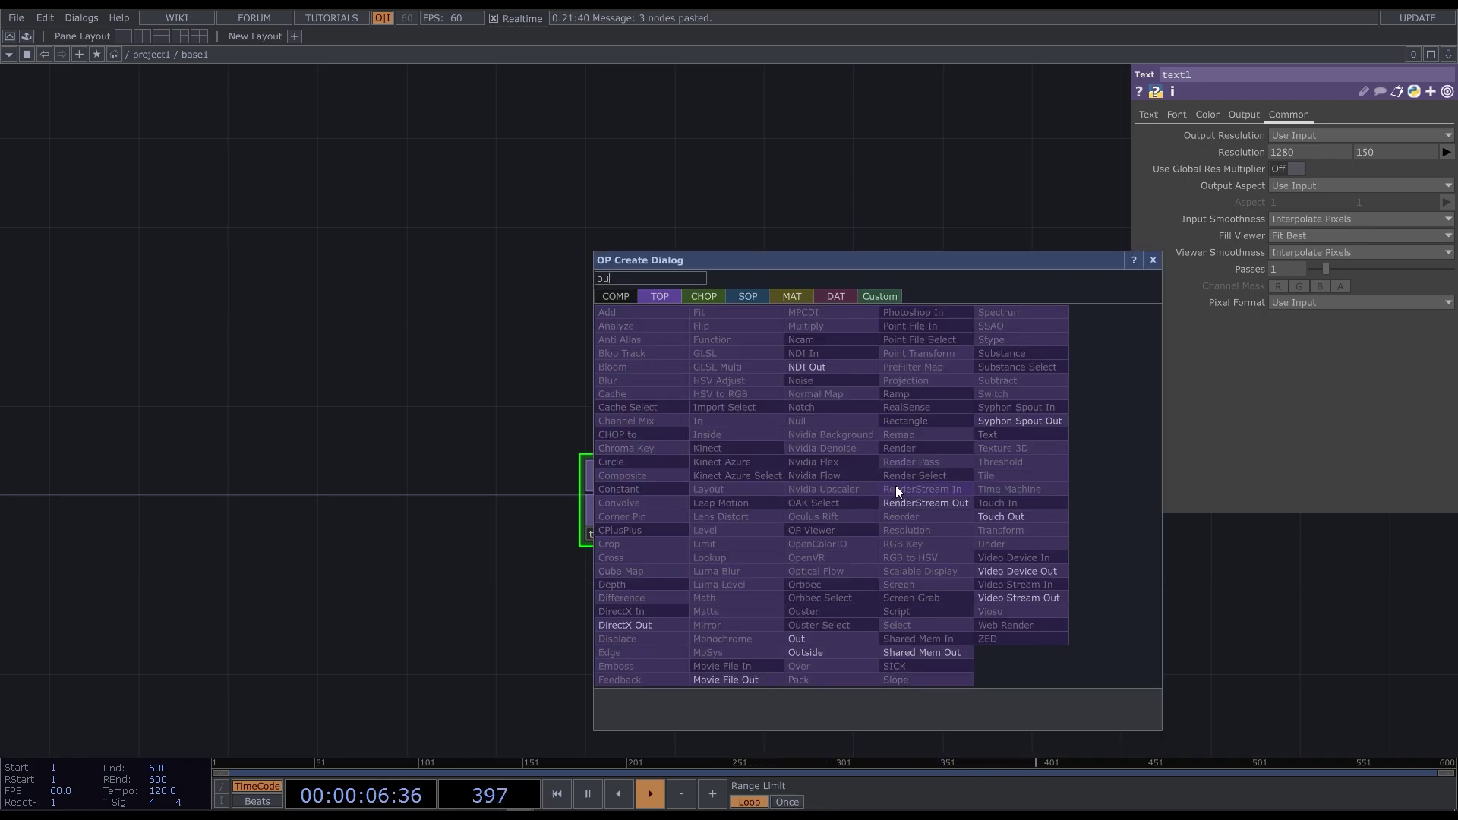
{"action": "left_click", "coordinate": [836, 639]}
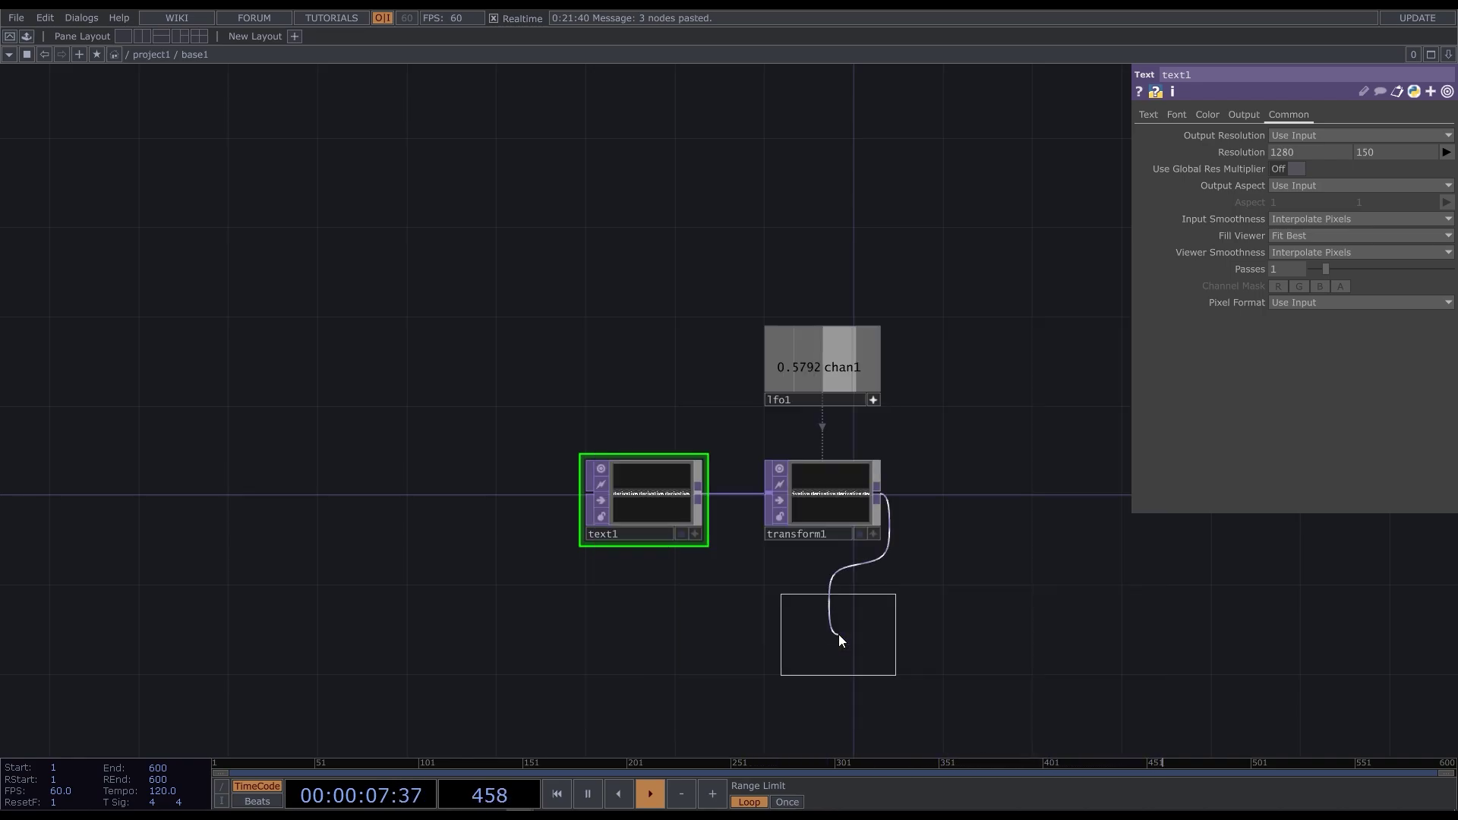
{"action": "left_click", "coordinate": [995, 493]}
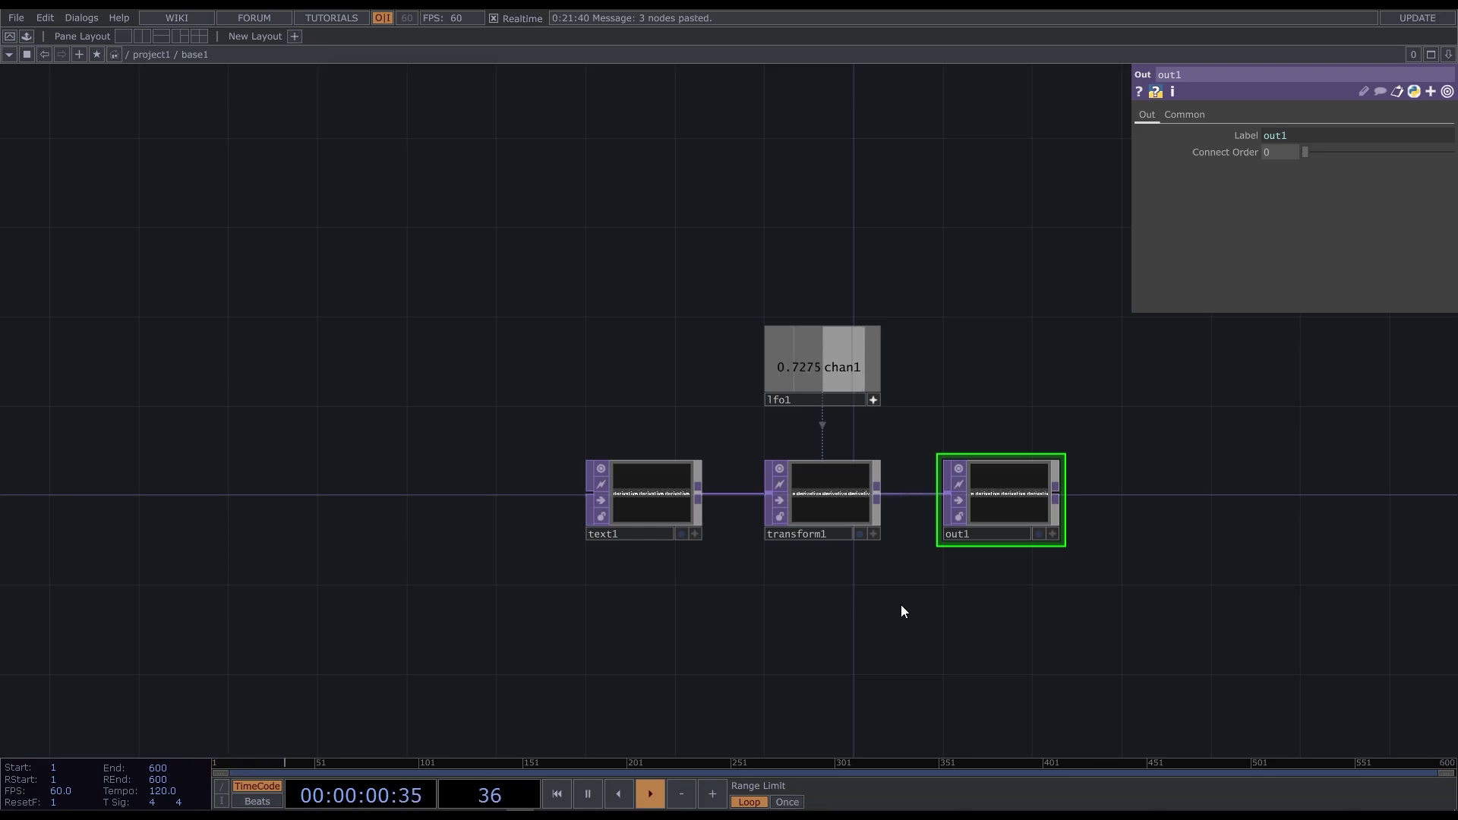
- Return to the project1 network and rename the Base COMP as text0
{"action": "key", "text": "u"}
{"action": "scroll", "coordinate": [600, 209], "scroll_direction": "down", "scroll_amount": 2}
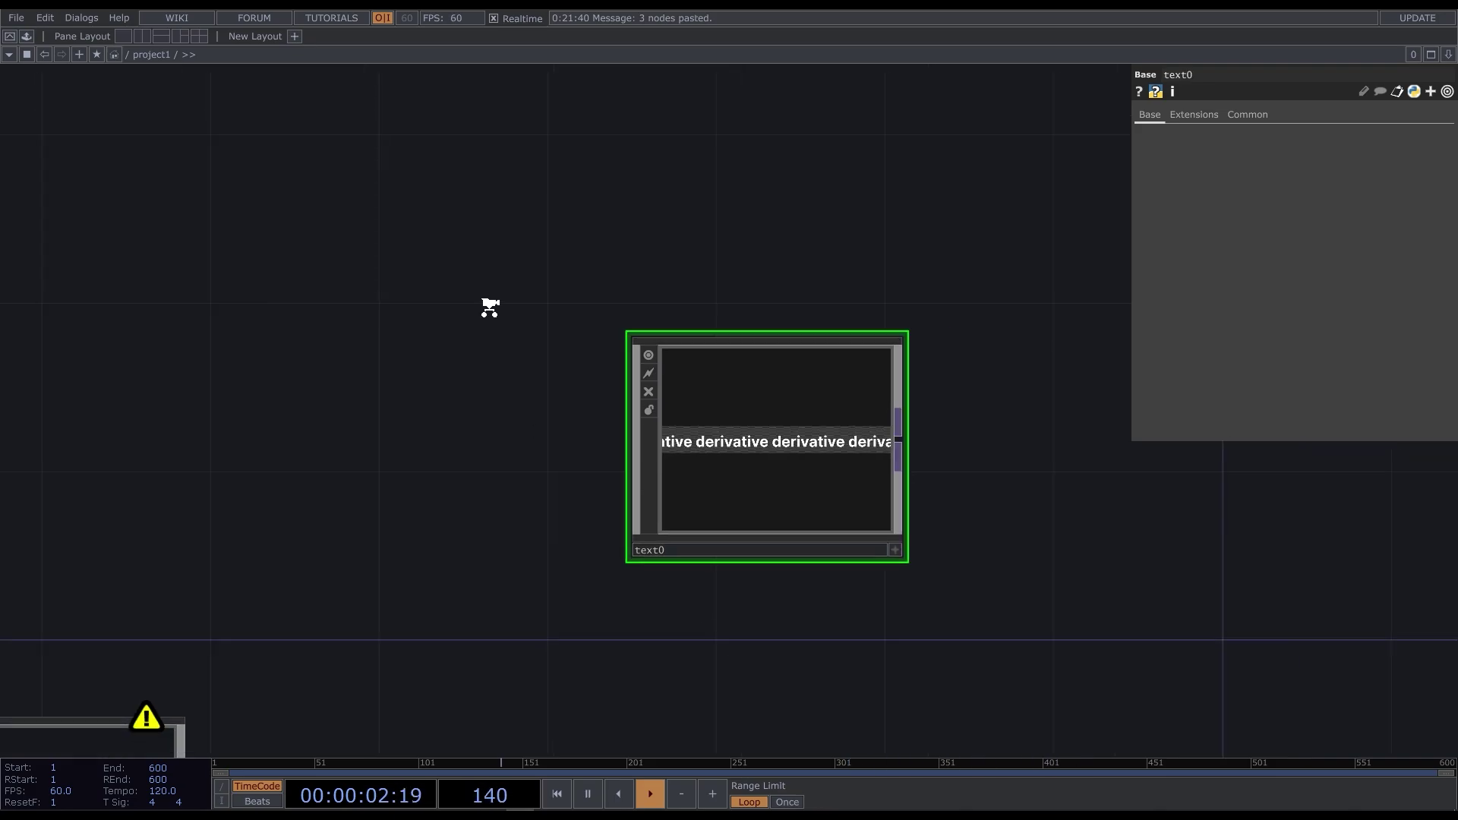
{"action": "scroll", "coordinate": [489, 308], "scroll_direction": "down", "scroll_amount": 3}
- Reposition the replicator with its callbacks and assign text0 as the replicator's Master Operator
{"action": "left_click_drag", "start_coordinate": [361, 612], "coordinate": [357, 617]}
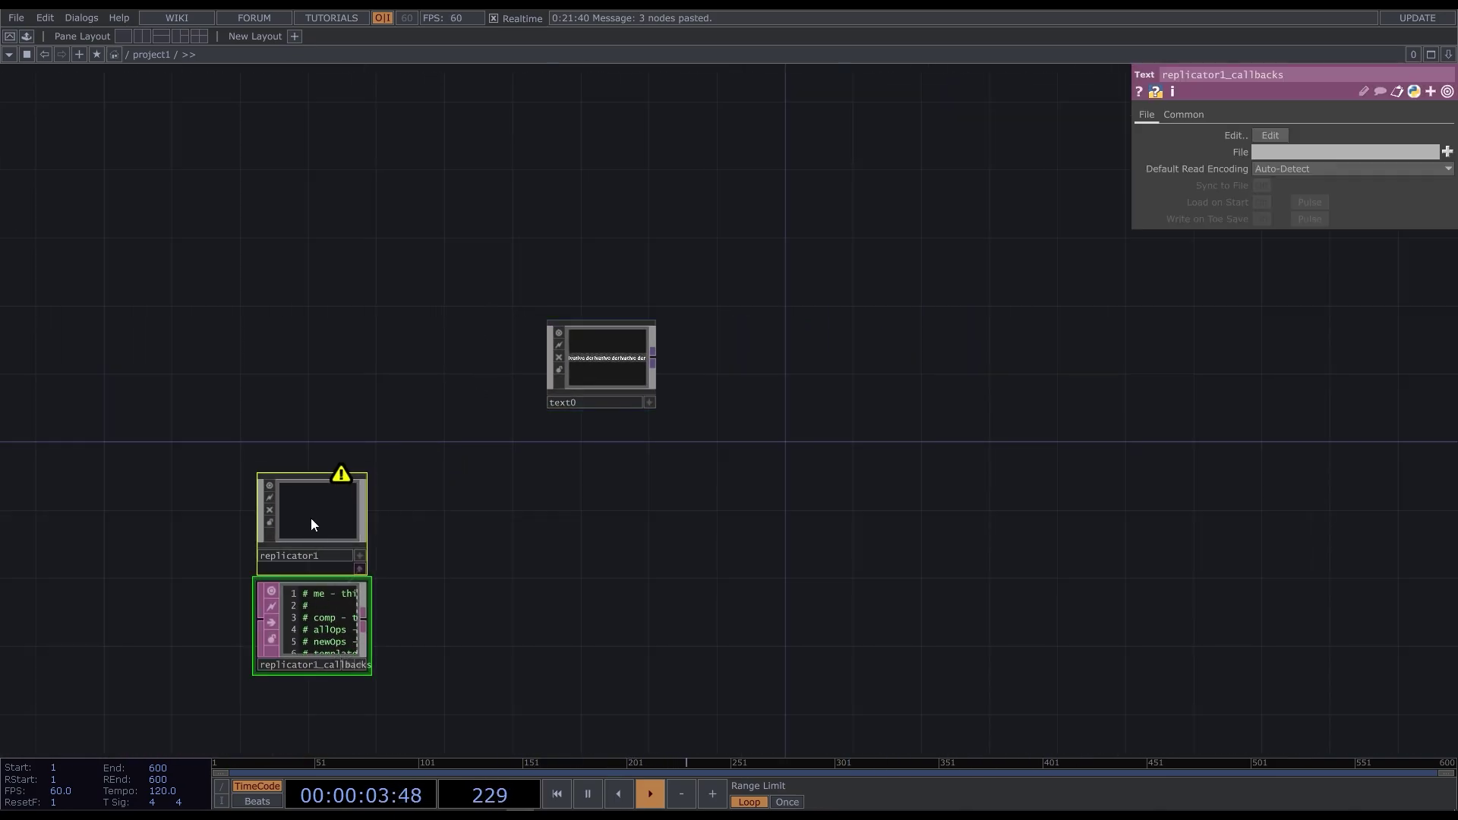
{"action": "left_click_drag", "start_coordinate": [311, 517], "coordinate": [344, 462]}
{"action": "scroll", "coordinate": [274, 494], "scroll_direction": "up", "scroll_amount": 2}
{"action": "left_click", "coordinate": [421, 457]}
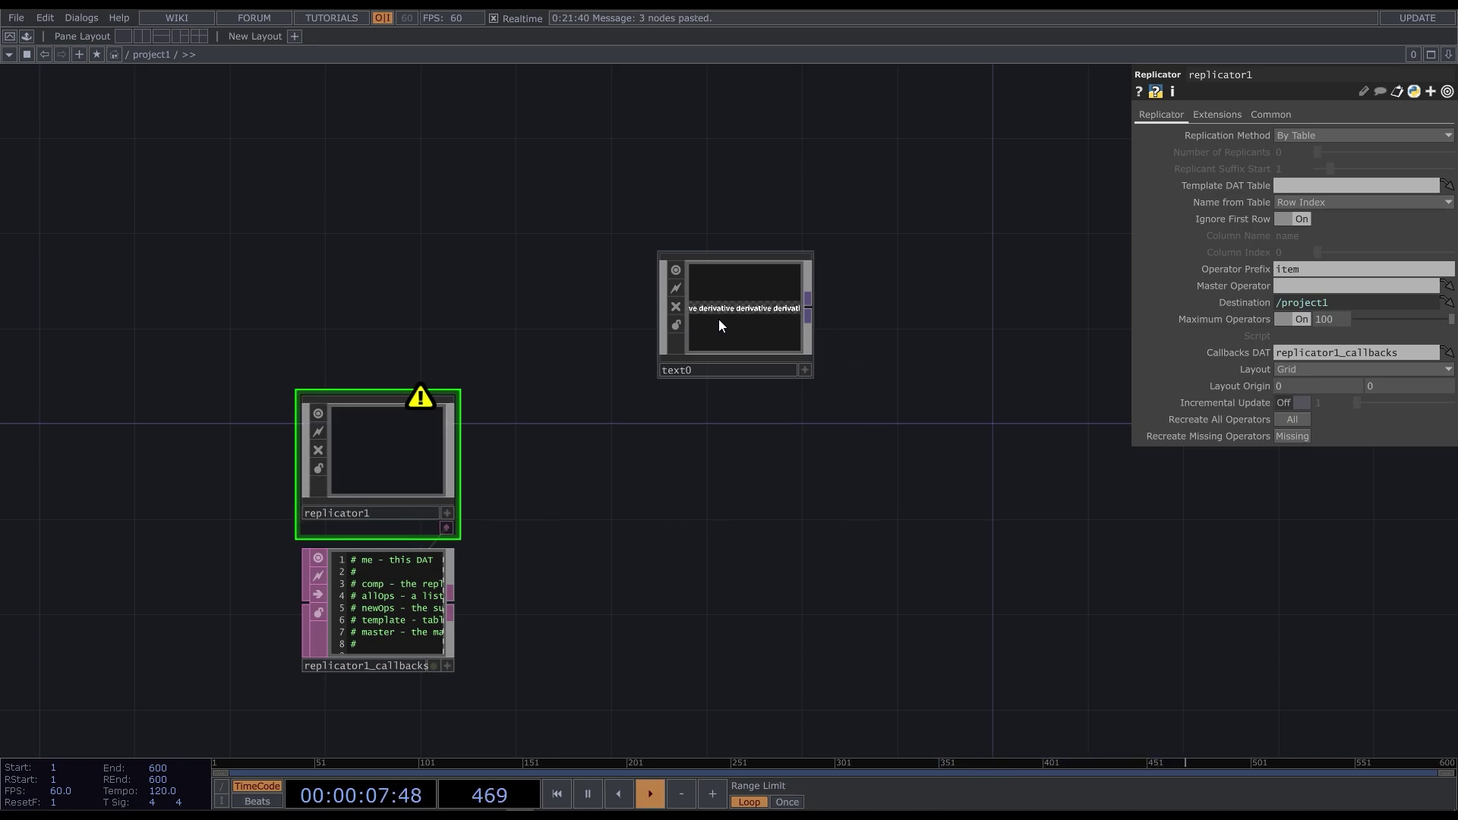
{"action": "left_click_drag", "start_coordinate": [725, 326], "coordinate": [1301, 290]}
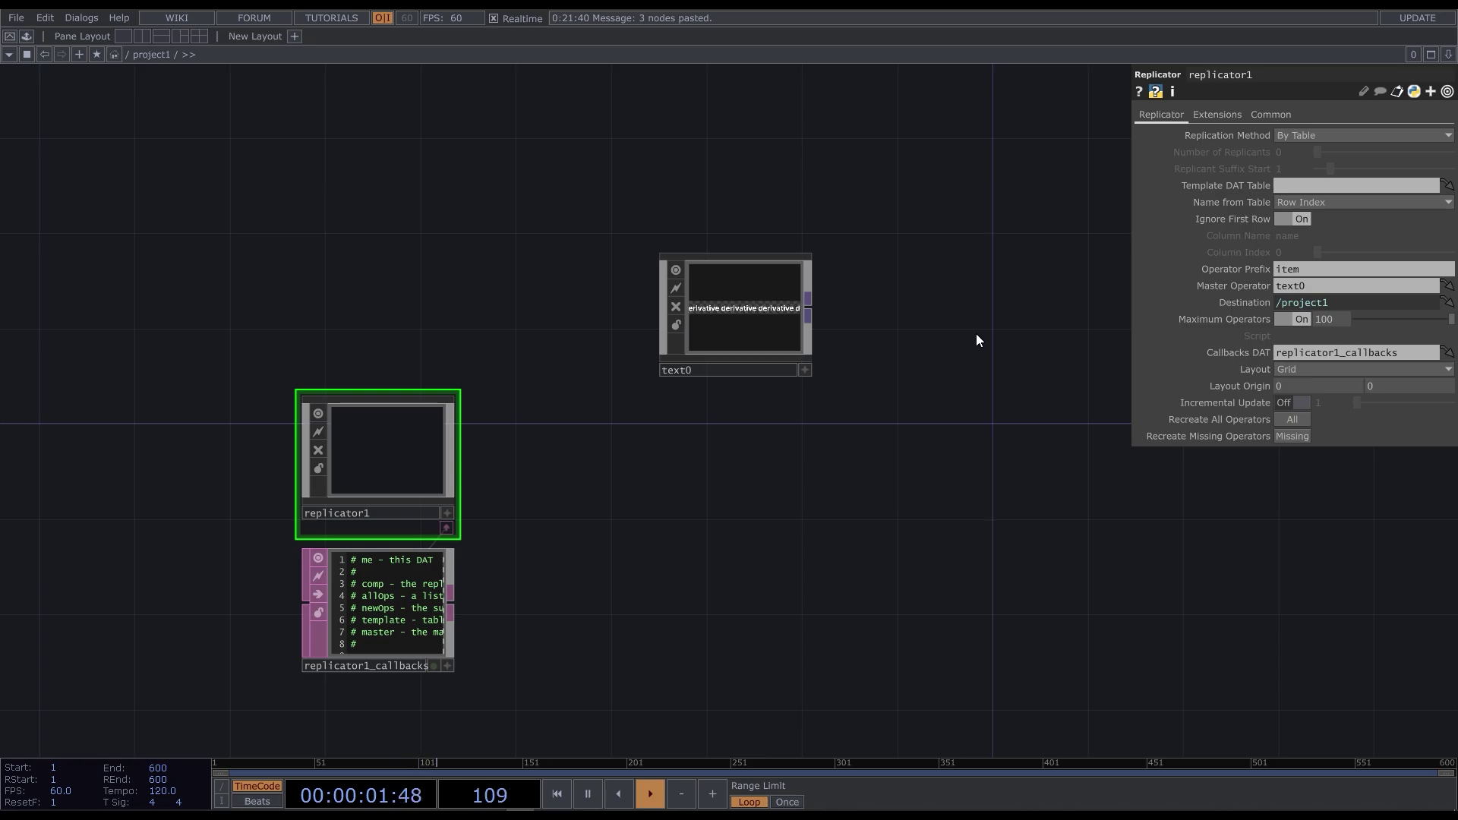
- Set the replicator's Replication Method to By Number with 6 replicants
{"action": "left_click", "coordinate": [1364, 133]}
{"action": "left_click", "coordinate": [1321, 152]}
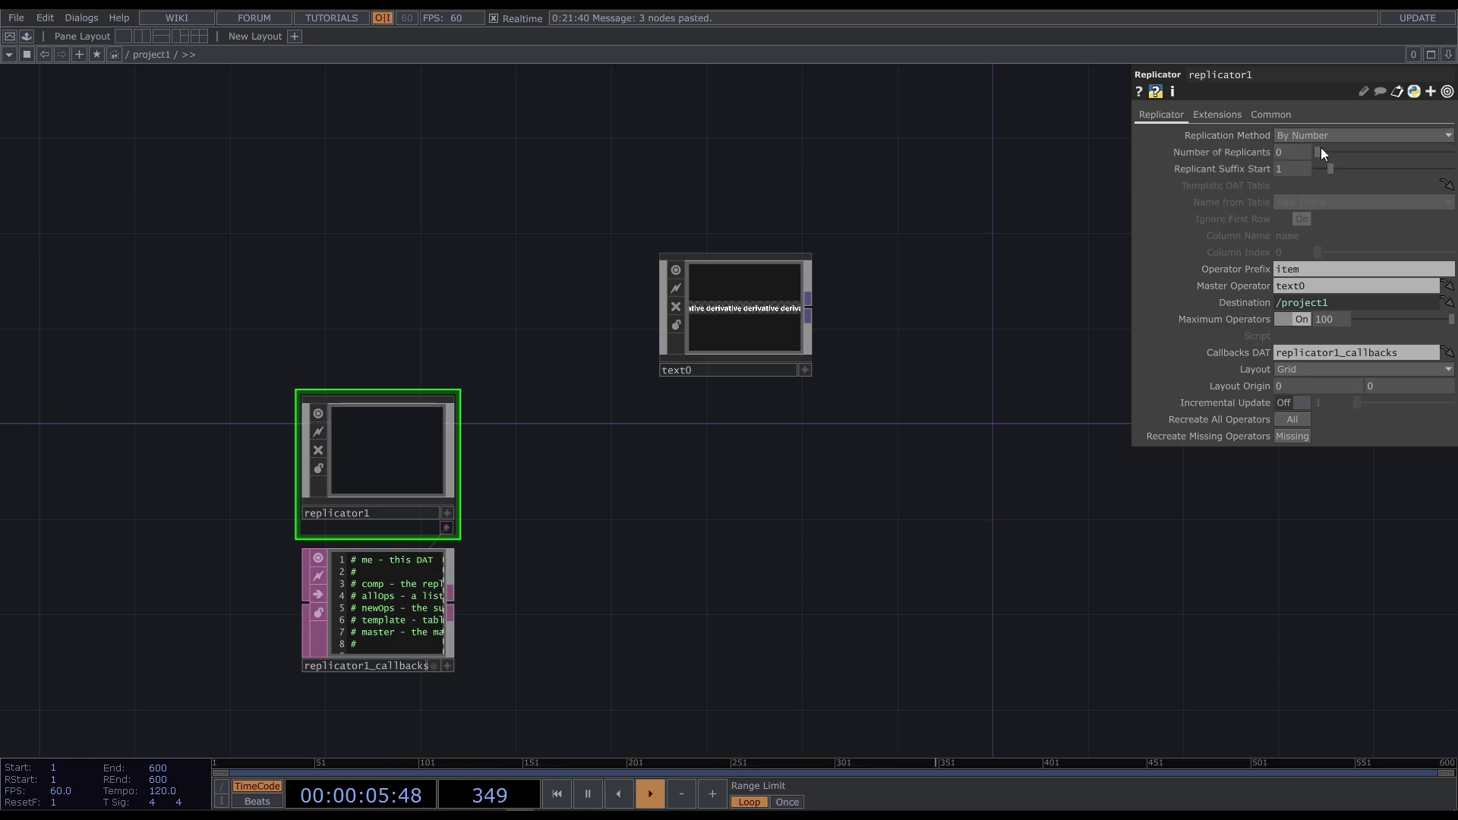
{"action": "left_click_drag", "start_coordinate": [1319, 152], "coordinate": [1397, 152]}
{"action": "scroll", "coordinate": [365, 243], "scroll_direction": "down", "scroll_amount": 2}
{"action": "scroll", "coordinate": [438, 546], "scroll_direction": "down", "scroll_amount": 2}
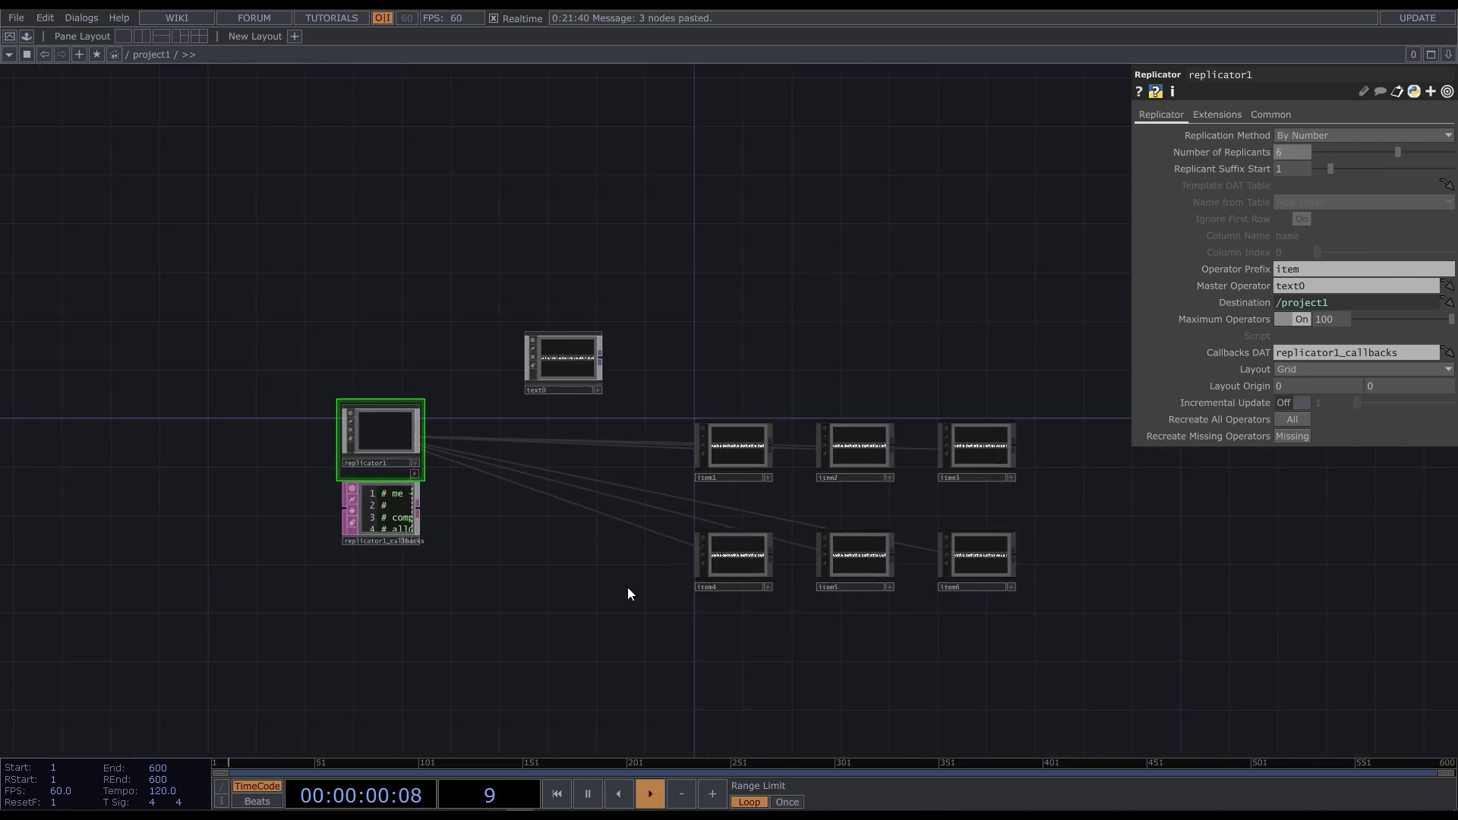
- Add a Layout TOP beside the replicated item components
{"action": "left_click_drag", "start_coordinate": [388, 442], "coordinate": [570, 453]}
{"action": "key", "text": "Tab"}
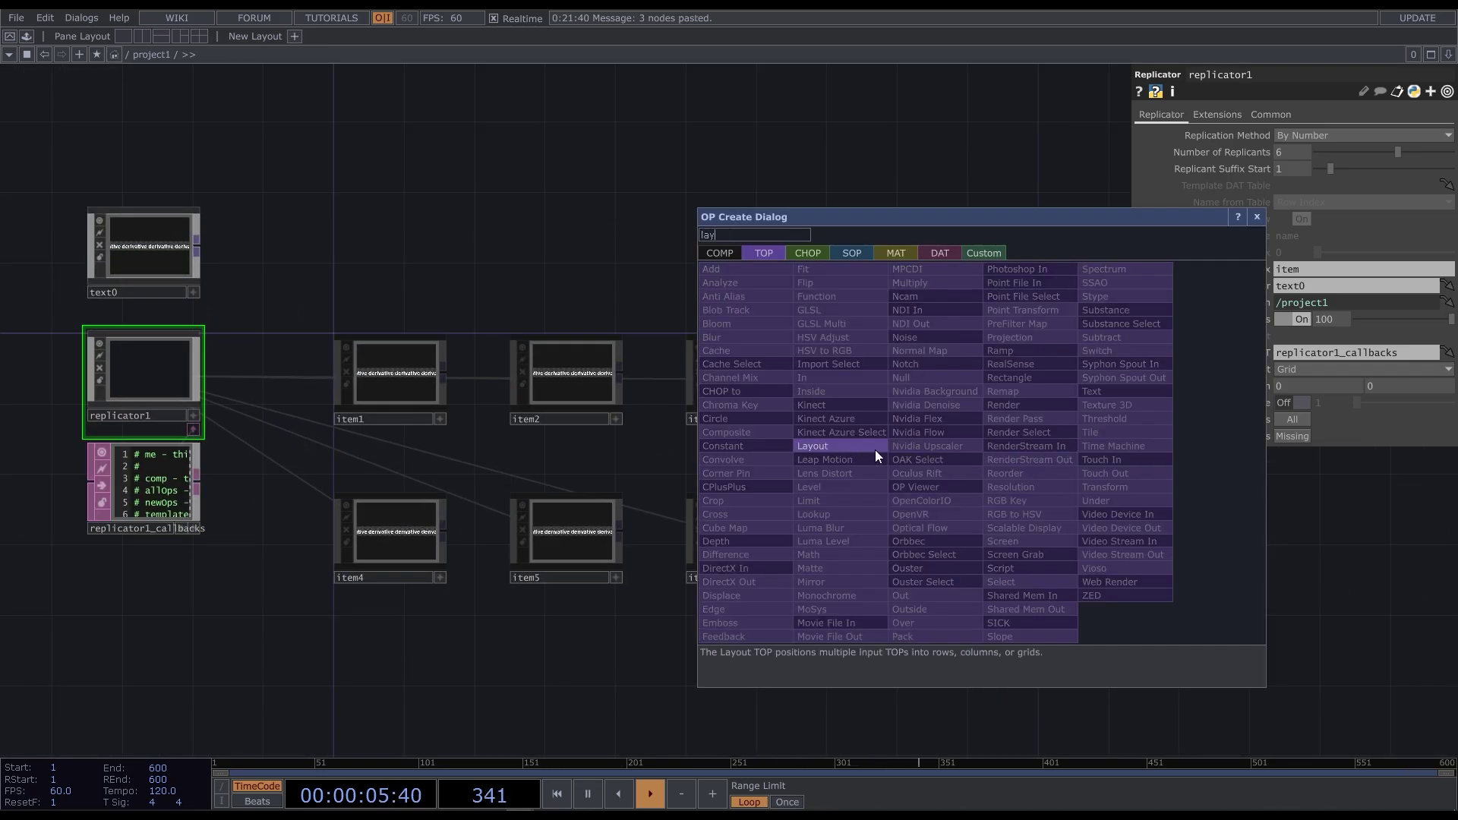
{"action": "left_click", "coordinate": [874, 452]}
{"action": "left_click", "coordinate": [923, 453]}
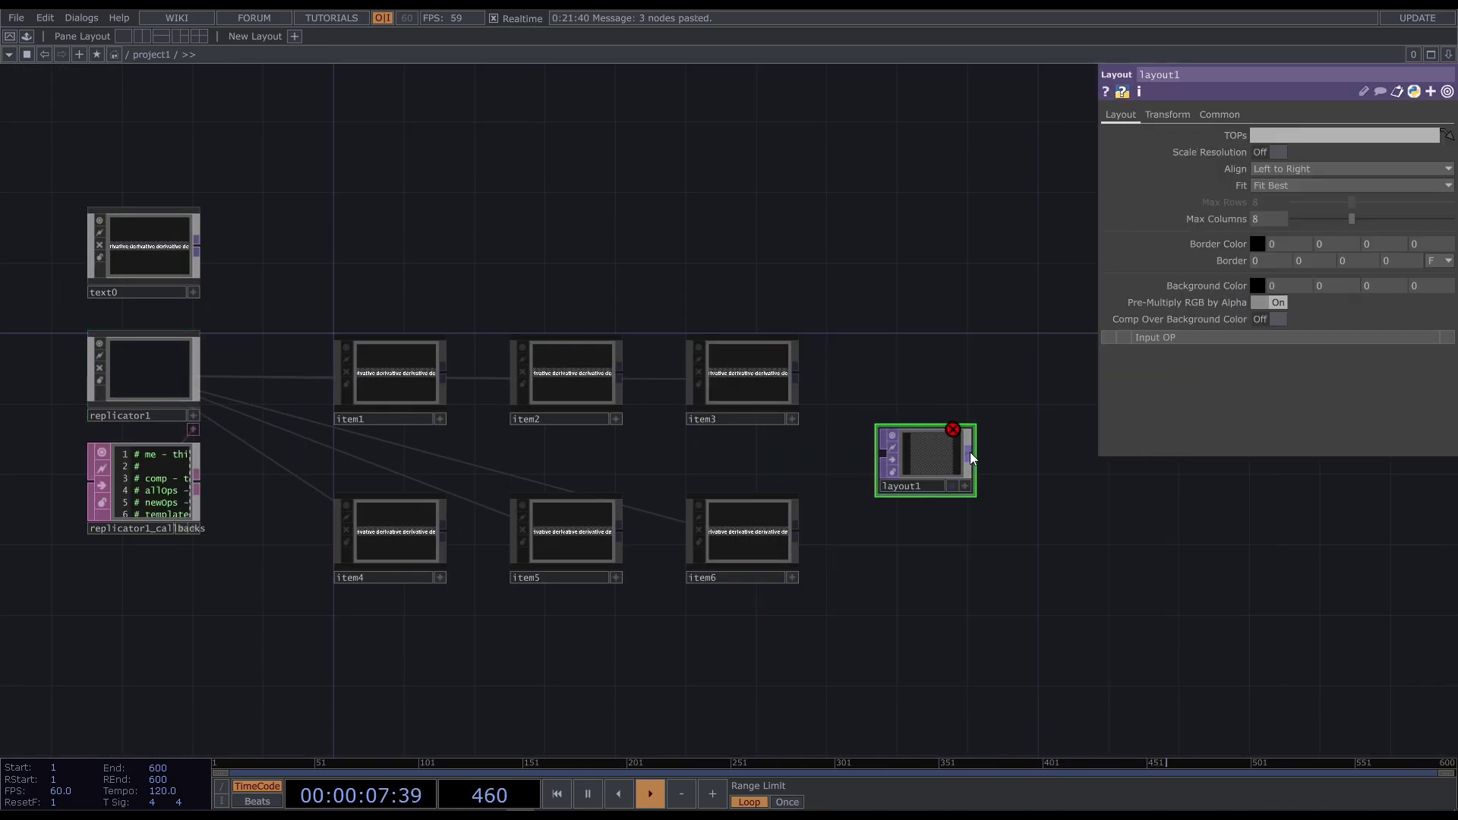
- Append a Null TOP to the output of the Layout TOP
{"action": "key", "text": "Tab"}
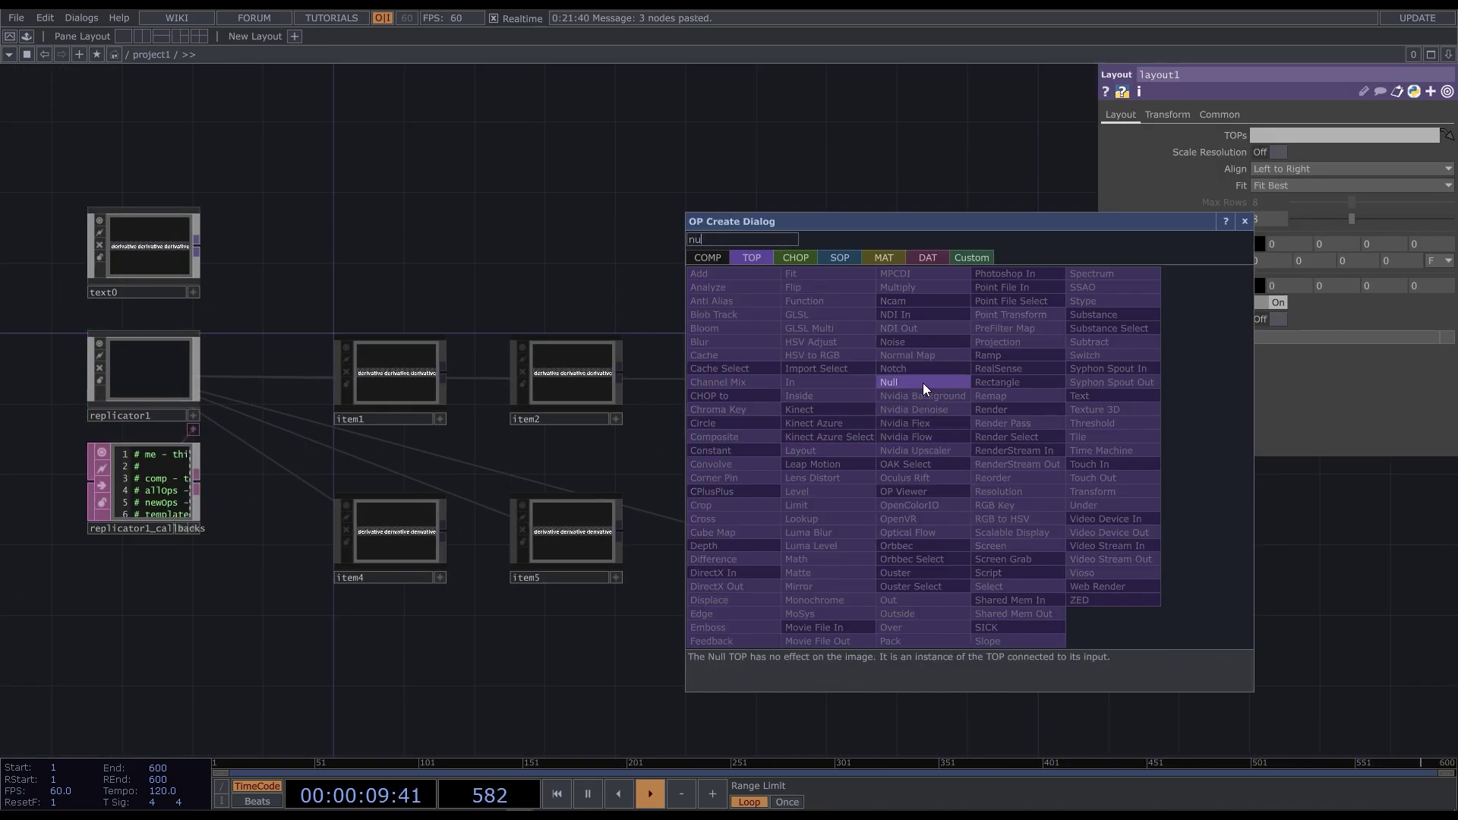
{"action": "left_click", "coordinate": [922, 383]}
{"action": "left_click", "coordinate": [1131, 454]}
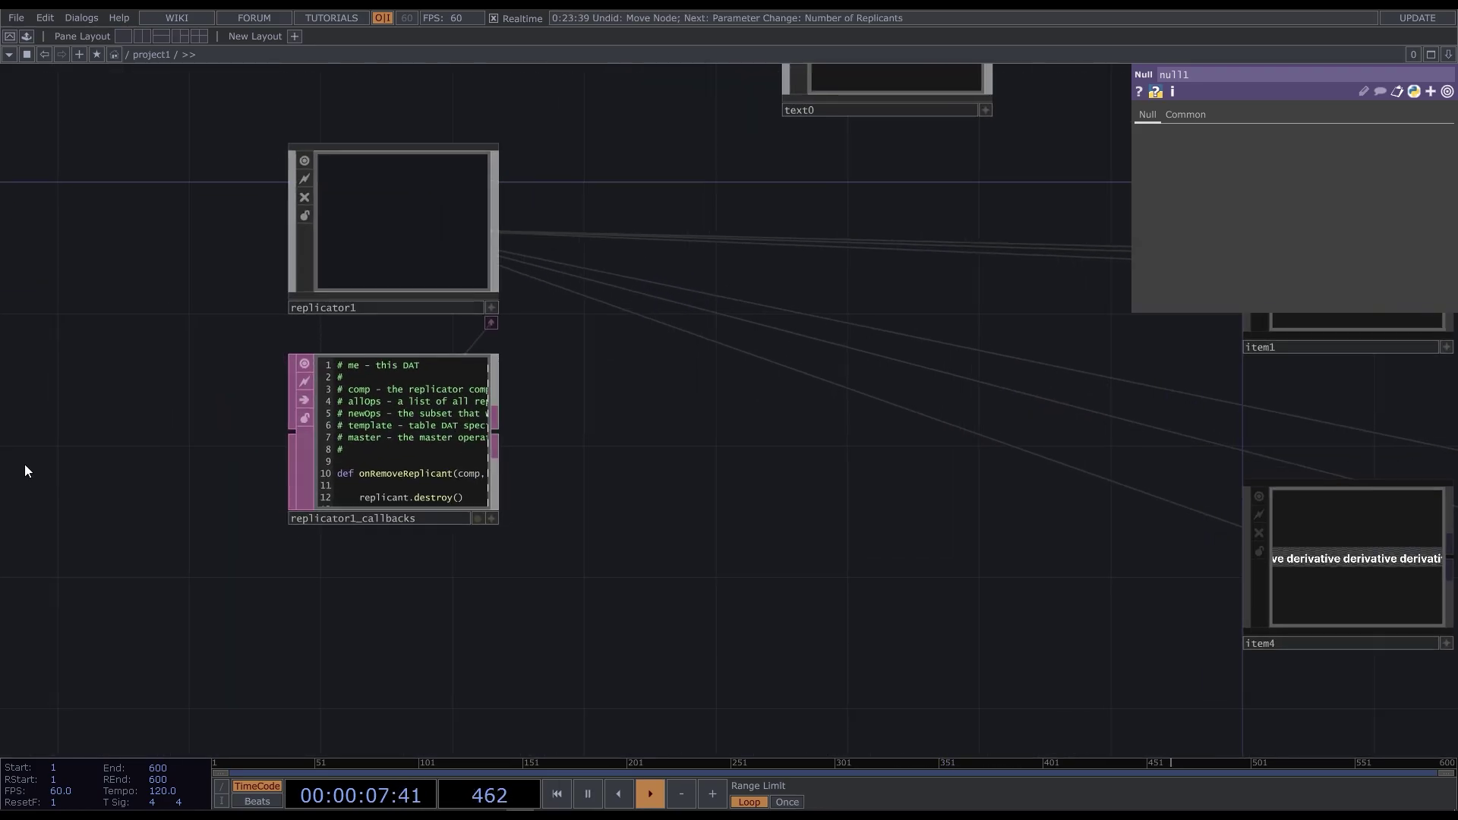
- Add the line c.outputConnectors[0].connect(op('layout1')) to the newOps loop of onReplicate in the replicator callbacks
{"action": "scroll", "coordinate": [190, 456], "scroll_direction": "up", "scroll_amount": 6}
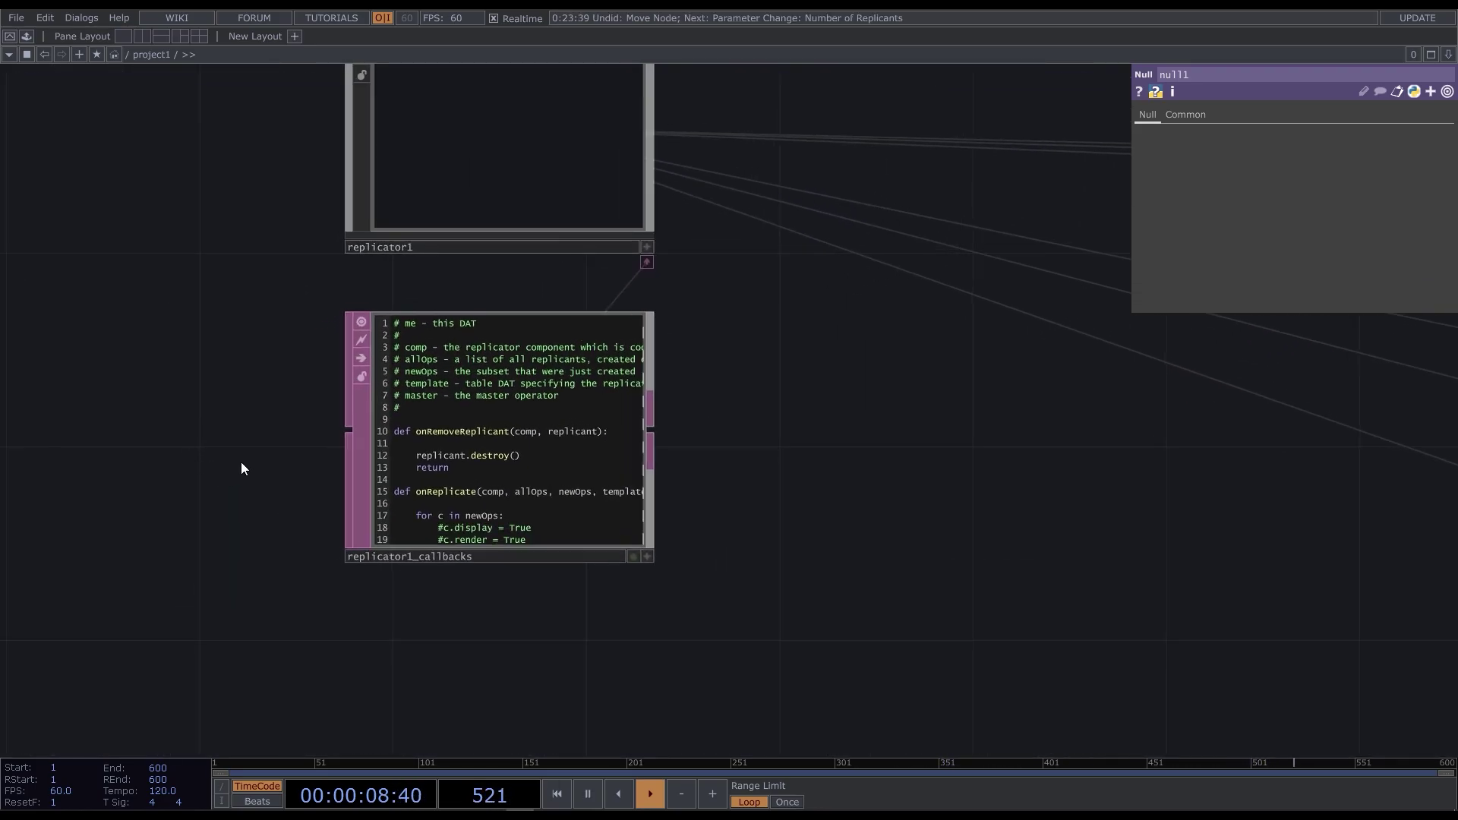
{"action": "middle_click_drag", "start_coordinate": [305, 486], "coordinate": [315, 487]}
{"action": "left_click", "coordinate": [827, 593]}
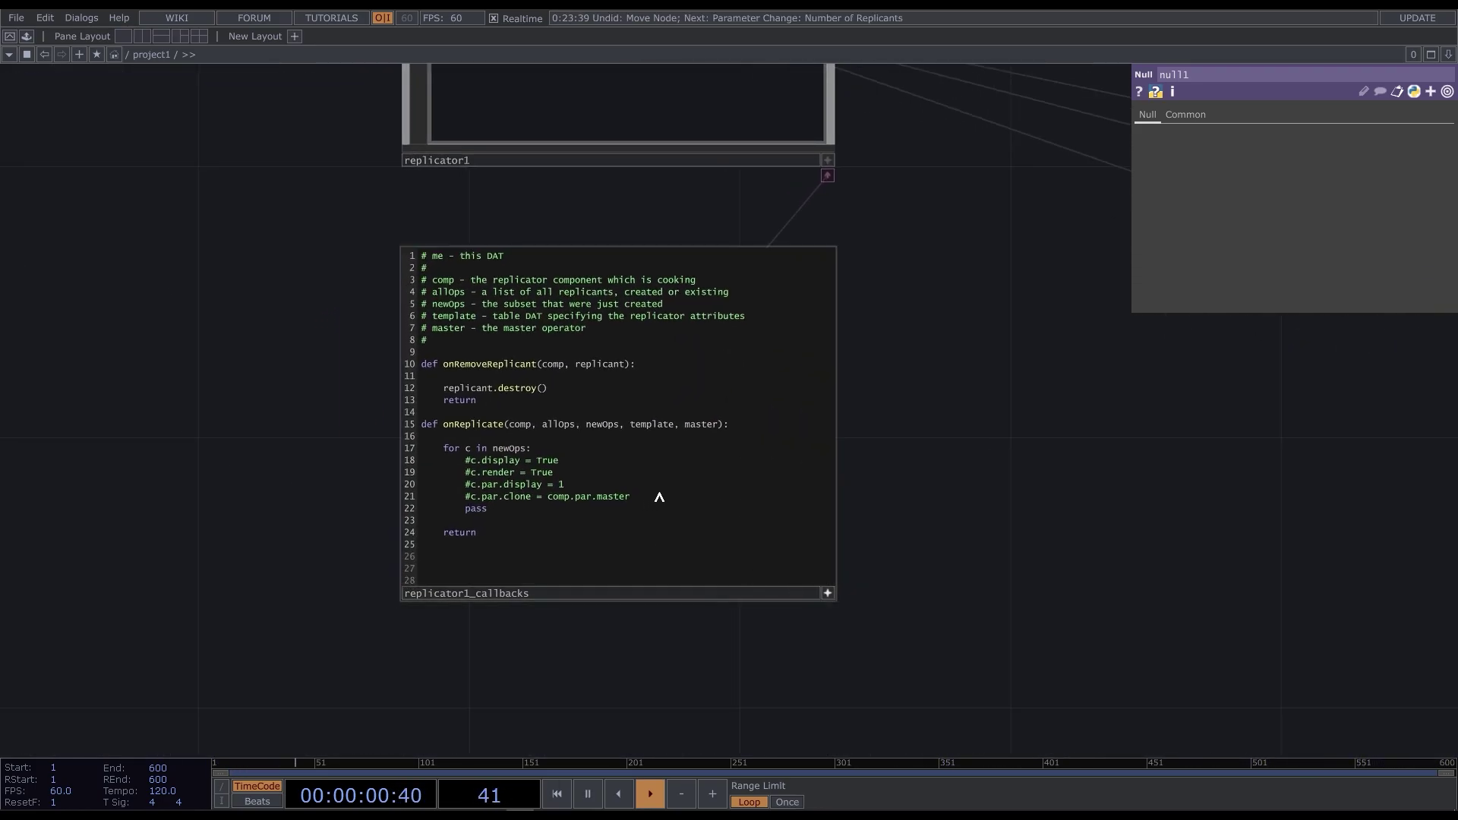
{"action": "key", "text": "Return"}
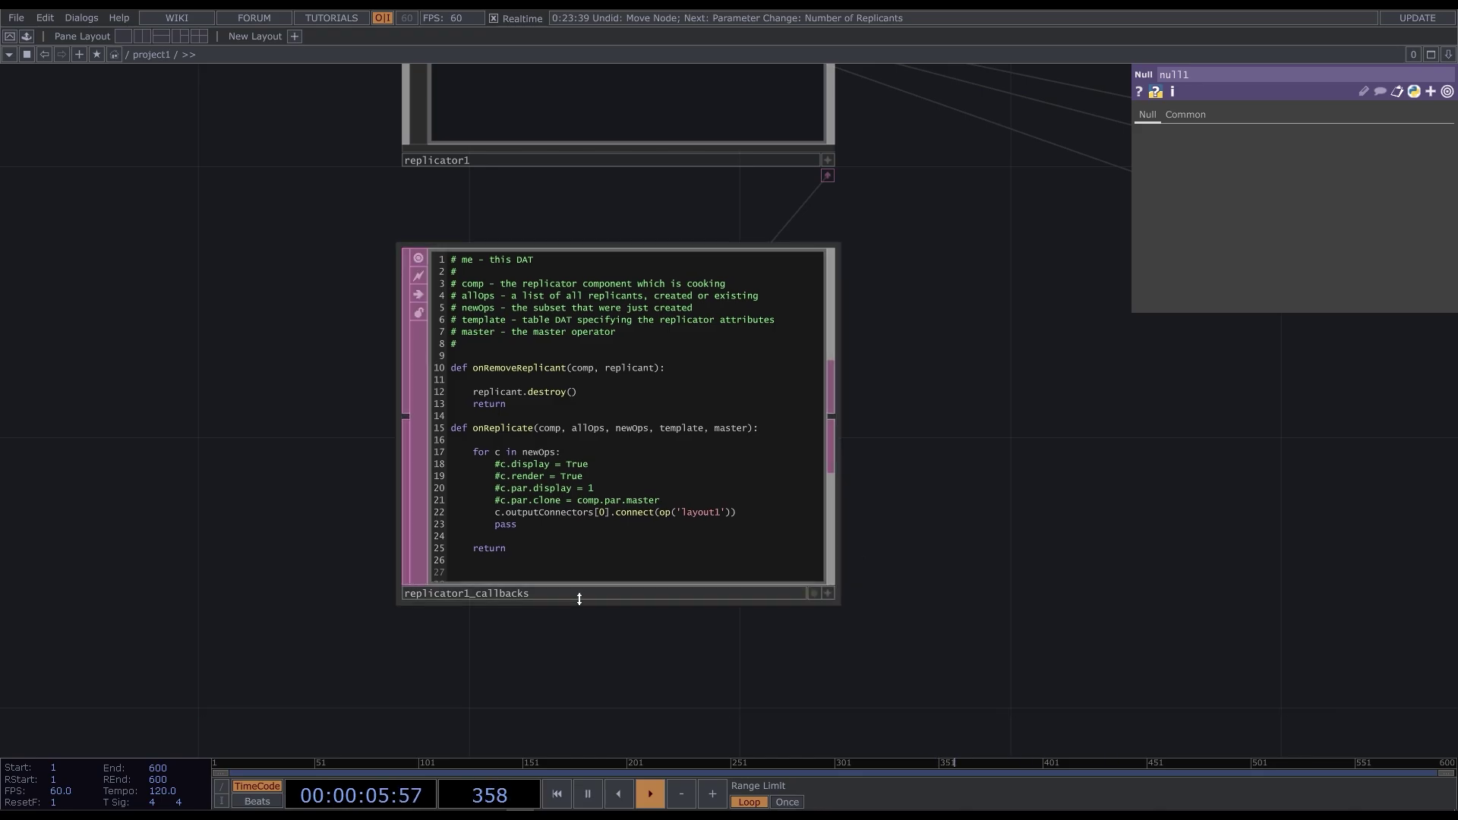
- Recreate all of the replicator's operators so that the edited callback runs
{"action": "scroll", "coordinate": [251, 562], "scroll_direction": "down", "scroll_amount": 6}
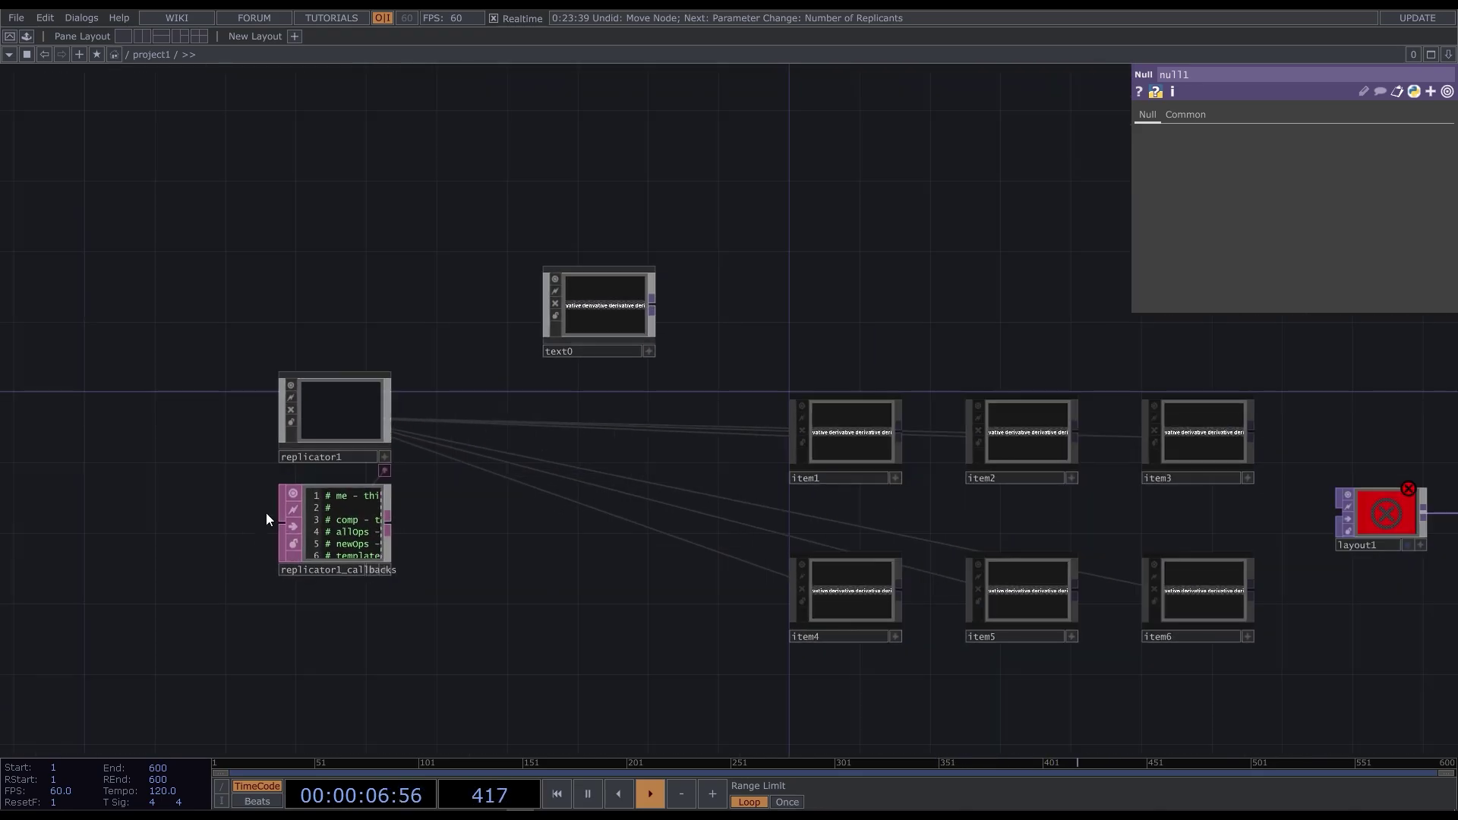
{"action": "scroll", "coordinate": [116, 322], "scroll_direction": "down", "scroll_amount": 2}
{"action": "left_click", "coordinate": [302, 368]}
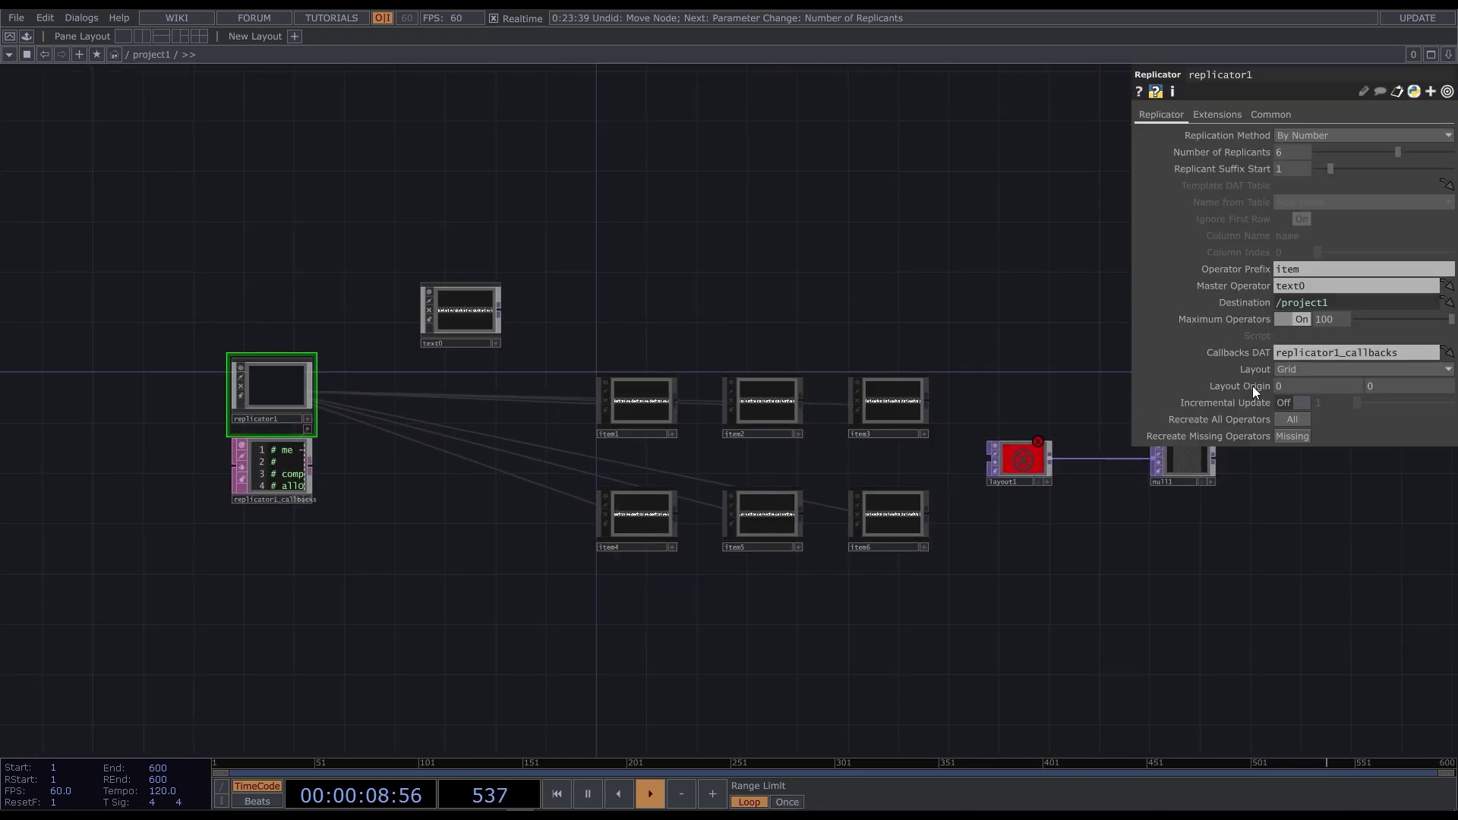
{"action": "left_click", "coordinate": [1292, 420]}
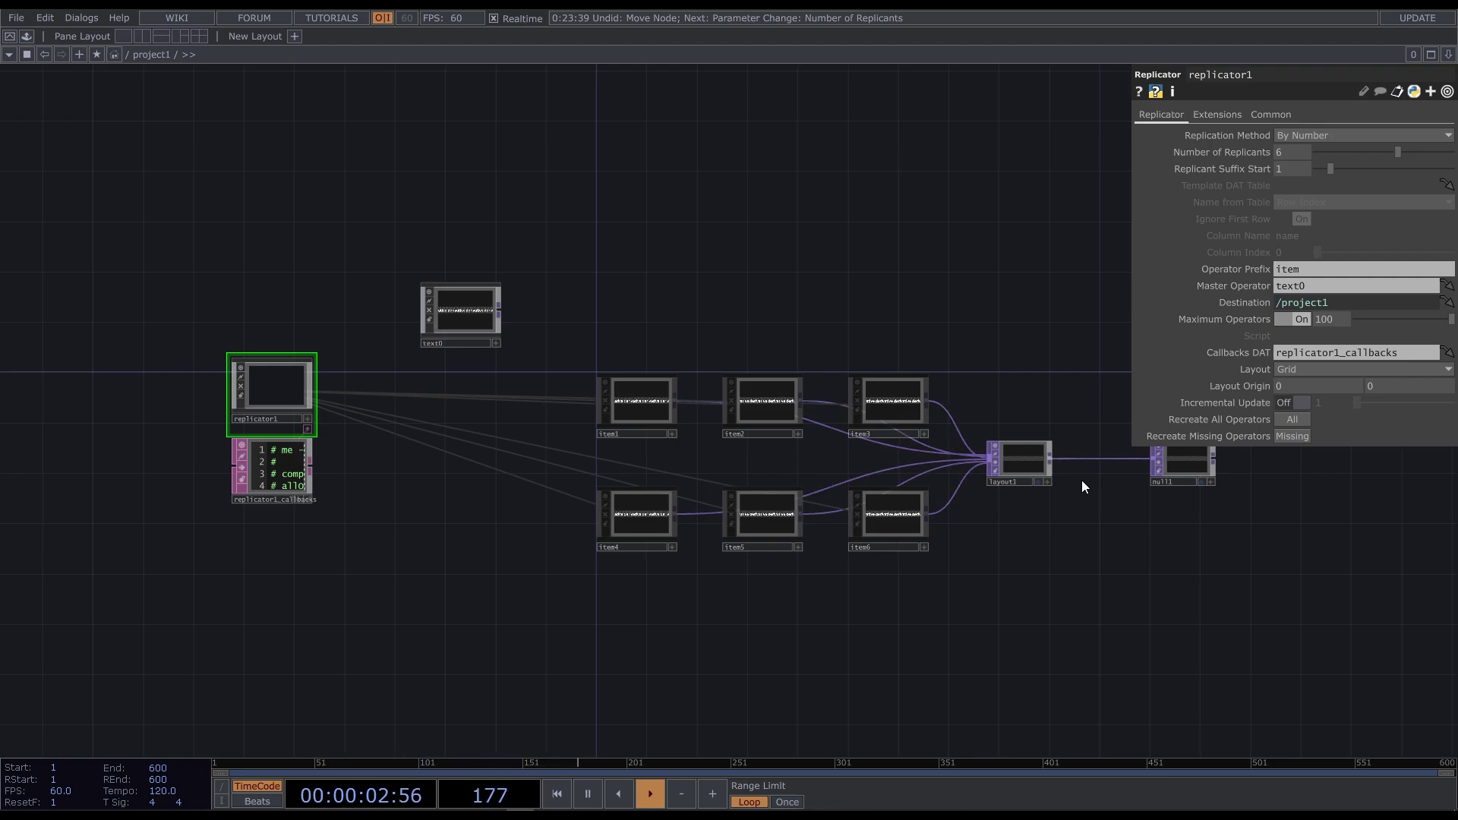
- Set the alignment of layout1 to Top to Bottom and turn on its Scale Resolution
{"action": "scroll", "coordinate": [1075, 480], "scroll_direction": "up", "scroll_amount": 8}
{"action": "left_click", "coordinate": [814, 408]}
{"action": "left_click", "coordinate": [1296, 170]}
{"action": "left_click", "coordinate": [1297, 228]}
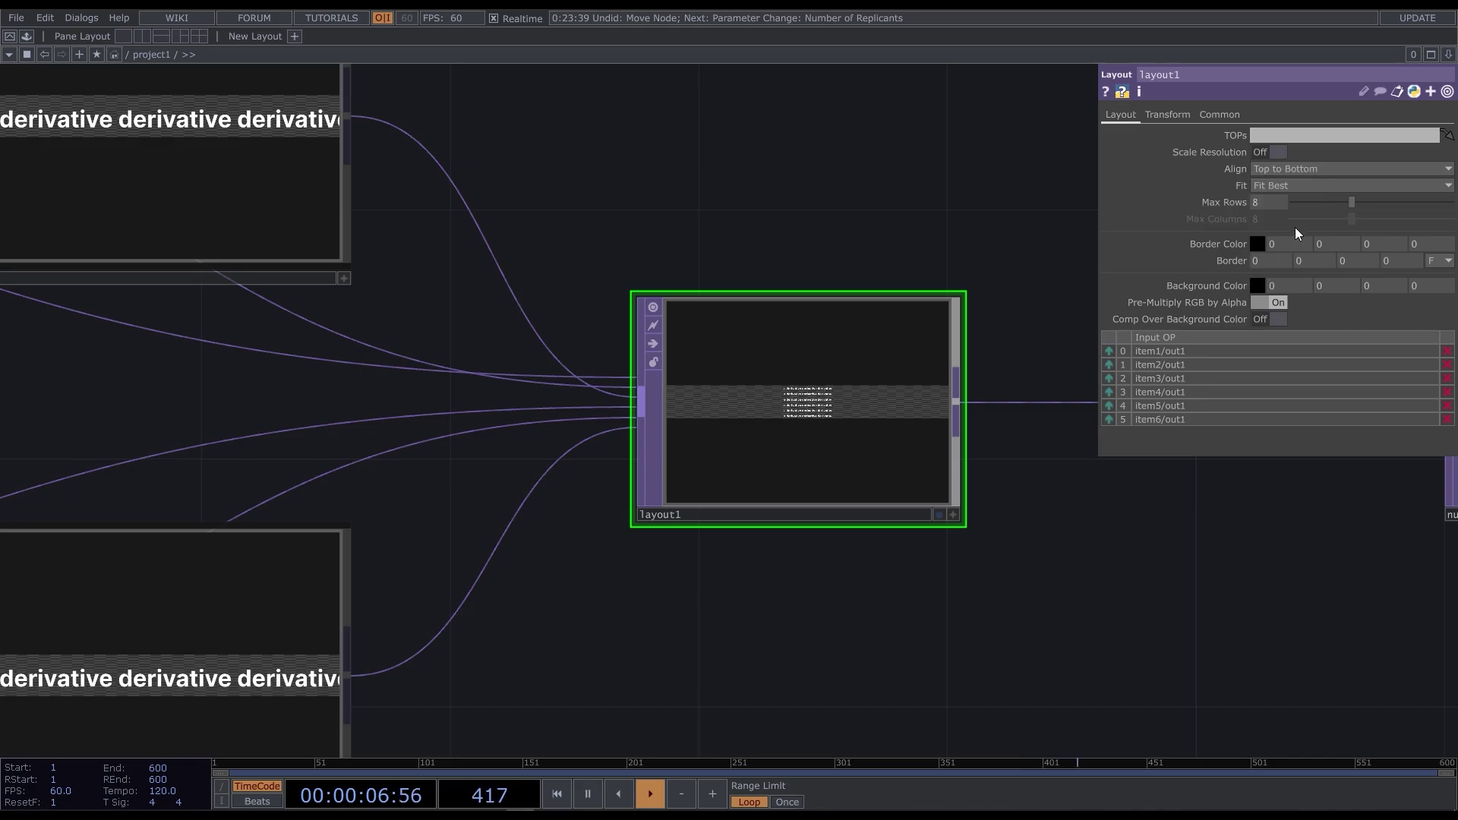
{"action": "left_click", "coordinate": [1273, 152]}
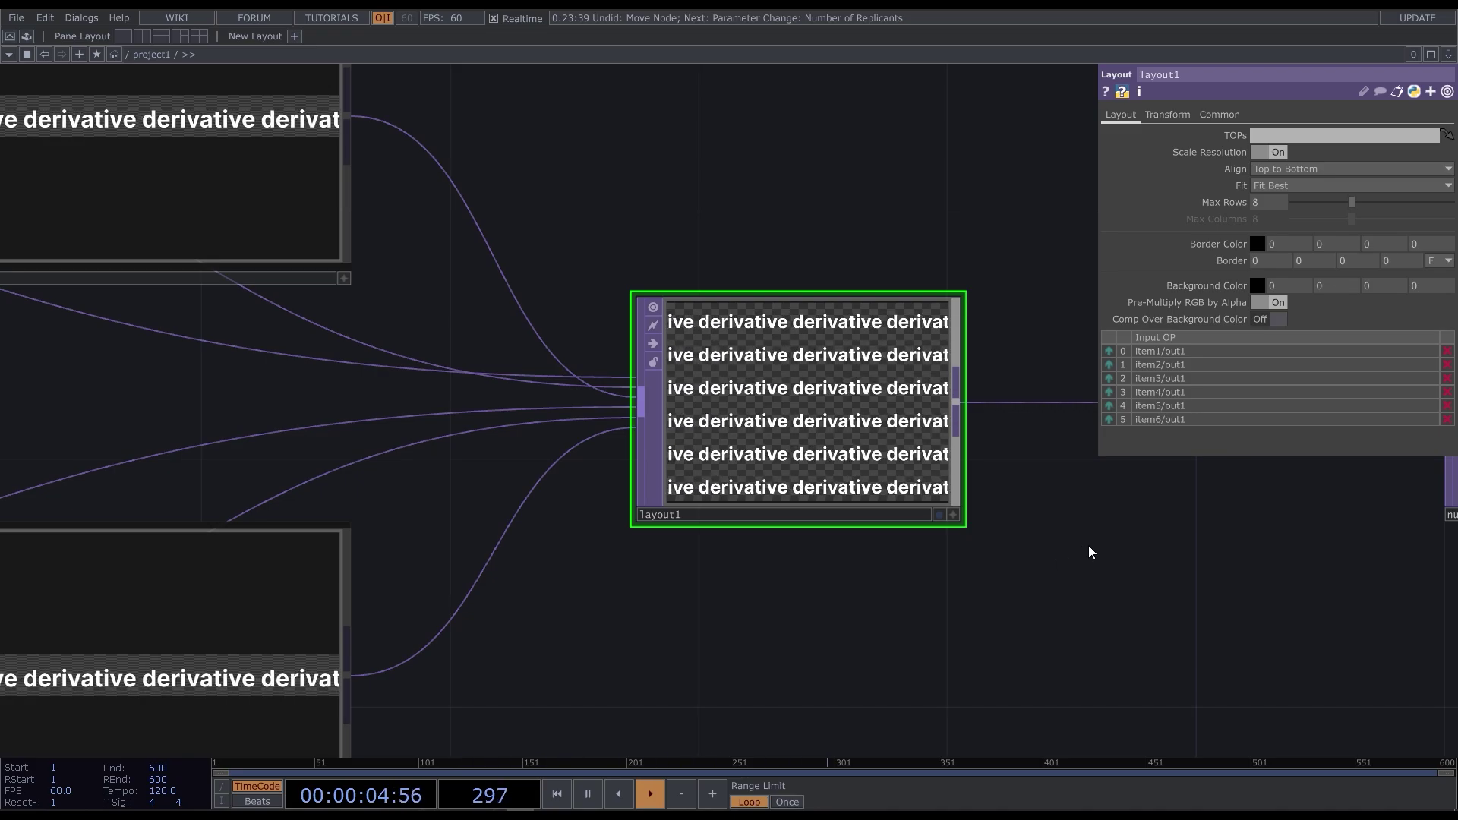
- Set the frequency of the LFO inside the text0 component to -0.05
{"action": "scroll", "coordinate": [1091, 552], "scroll_direction": "down", "scroll_amount": 5}
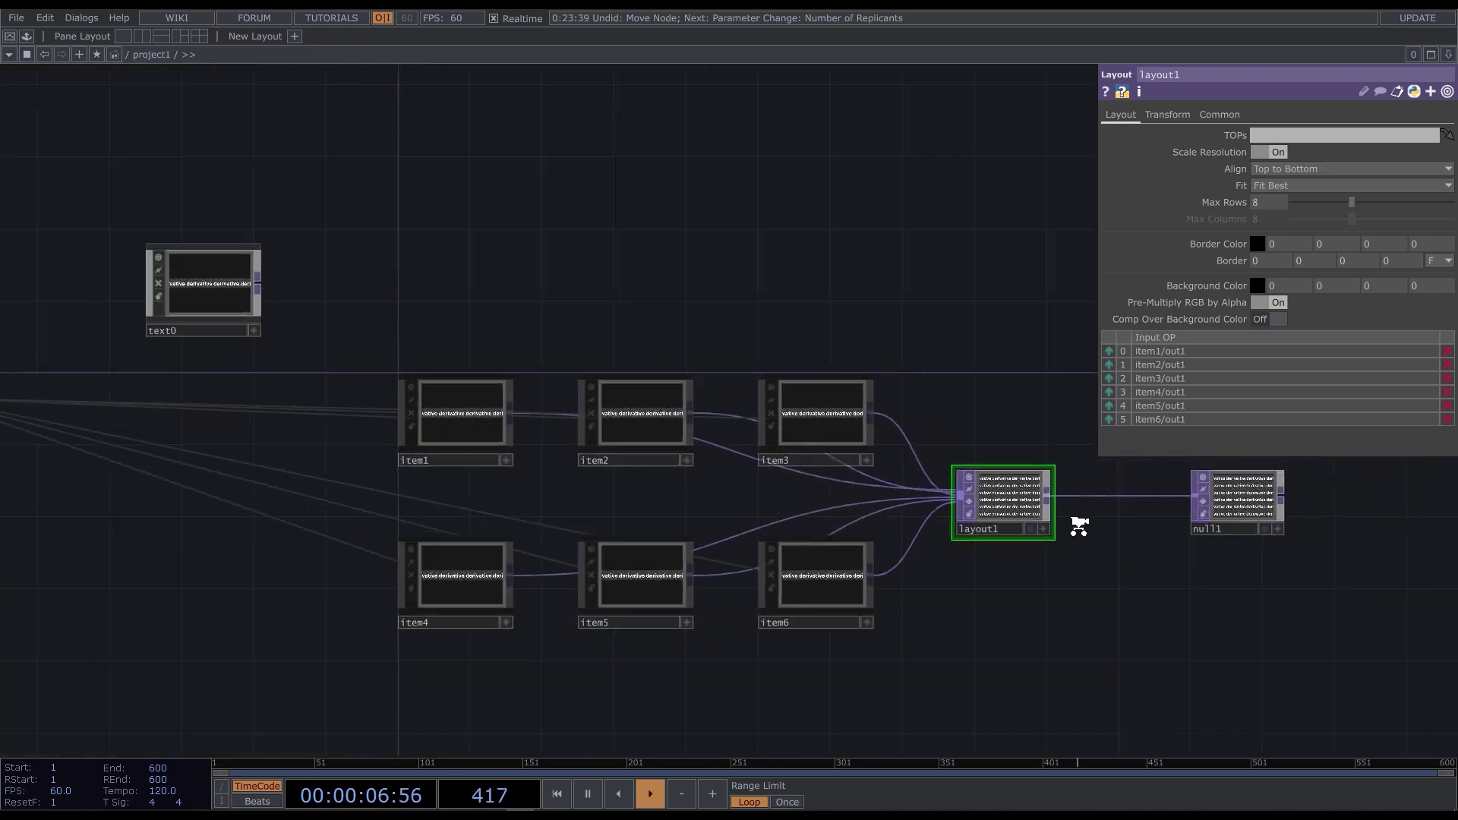
{"action": "scroll", "coordinate": [1079, 525], "scroll_direction": "down", "scroll_amount": 2}
{"action": "scroll", "coordinate": [494, 357], "scroll_direction": "up", "scroll_amount": 10}
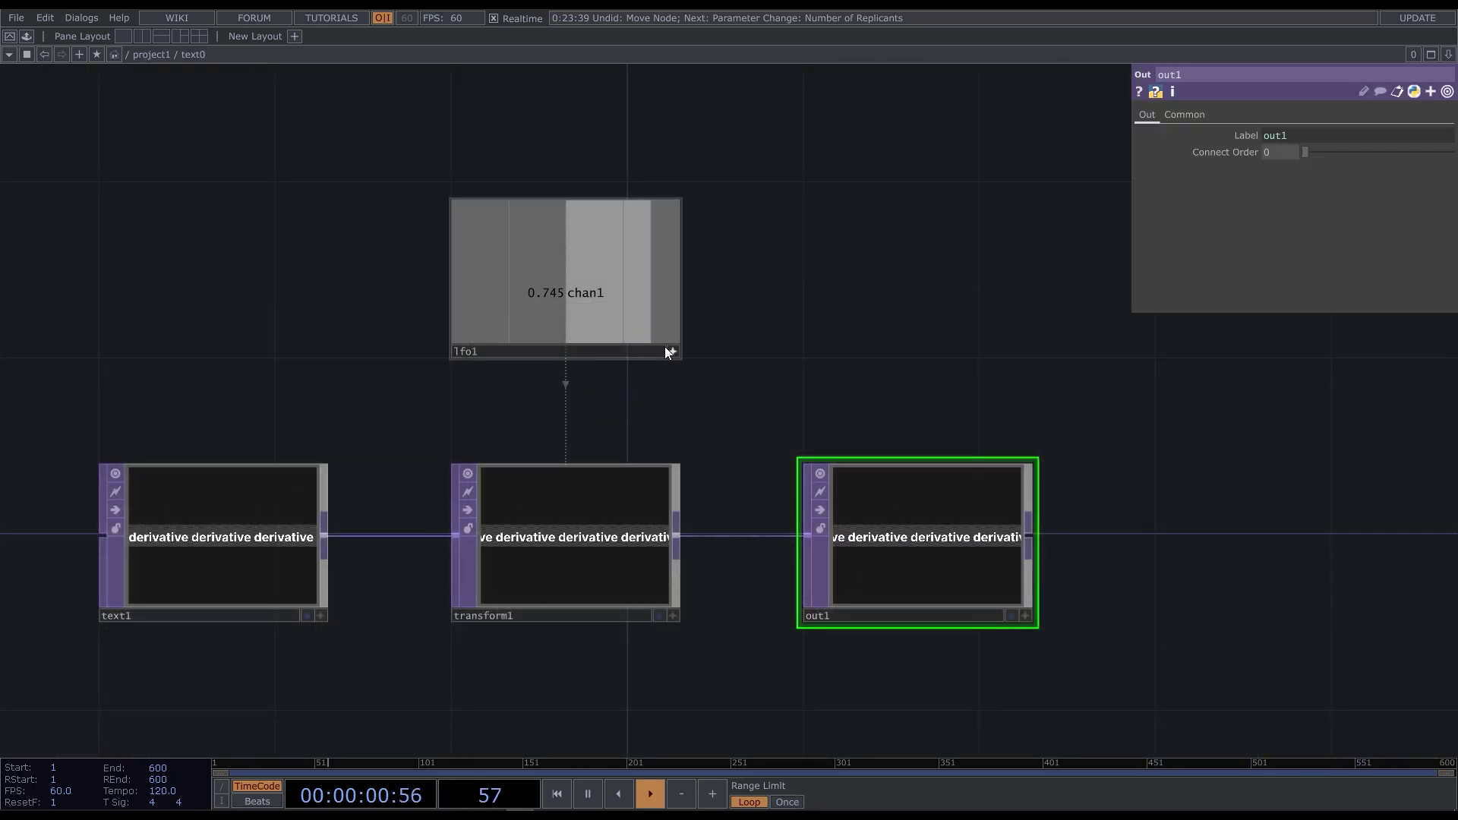
{"action": "left_click", "coordinate": [590, 284]}
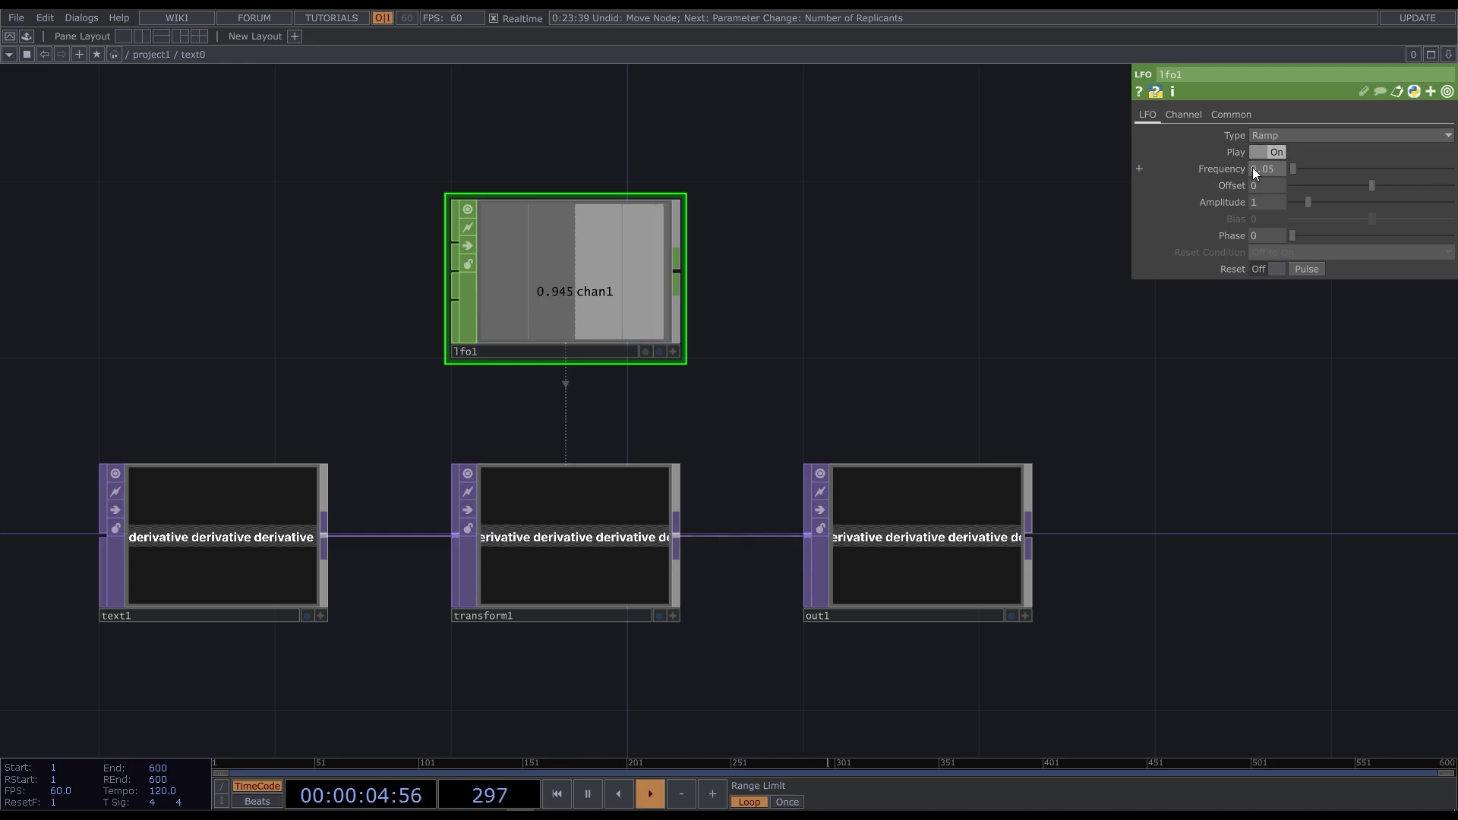
{"action": "left_click_drag", "start_coordinate": [1252, 167], "coordinate": [1244, 355]}
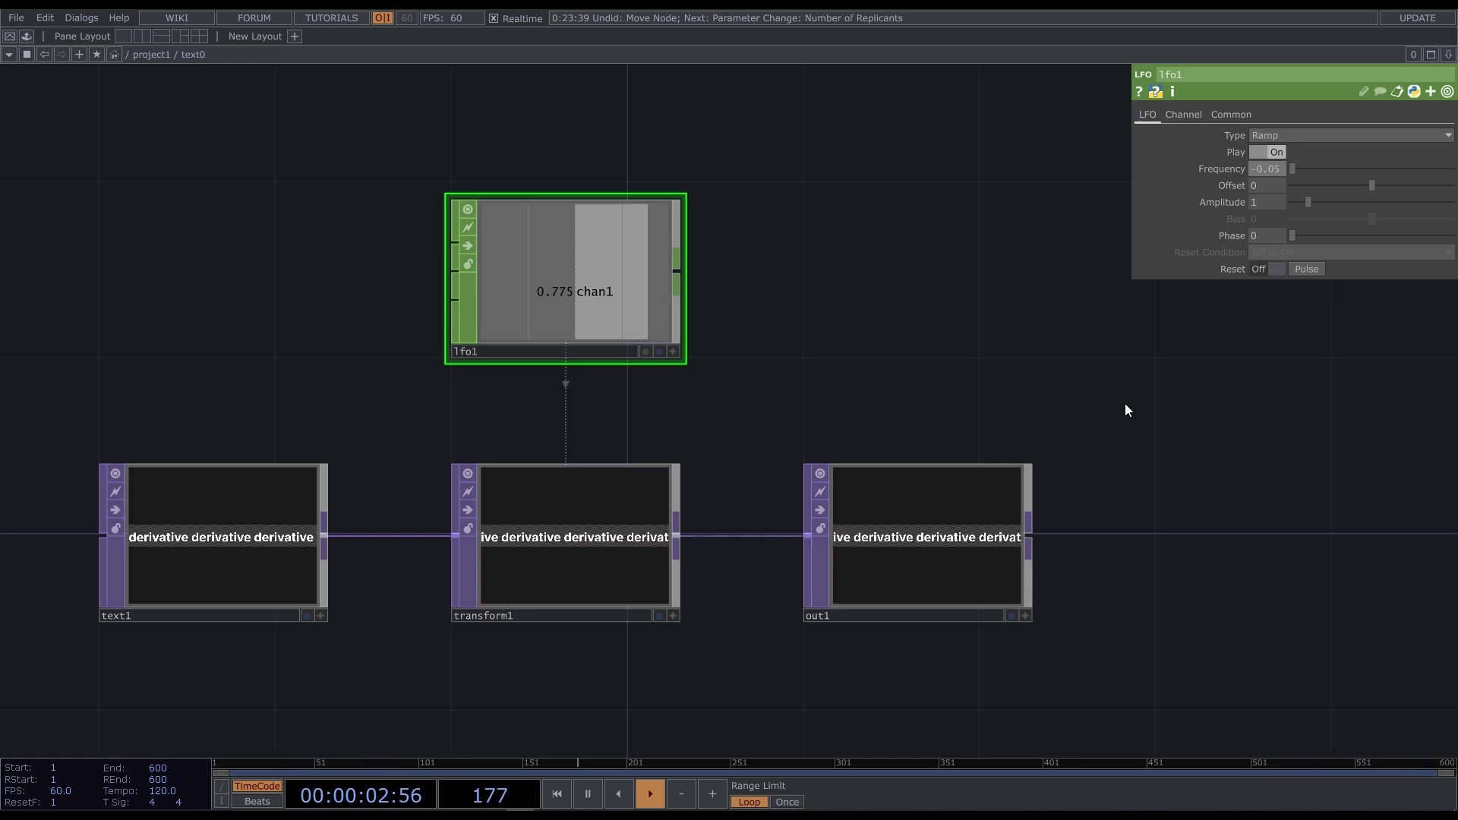
- Add a Pattern CHOP to the text0 network, above text1 and beside lfo1
{"action": "scroll", "coordinate": [1126, 410], "scroll_direction": "down", "scroll_amount": 5}
{"action": "key", "text": "Tab"}
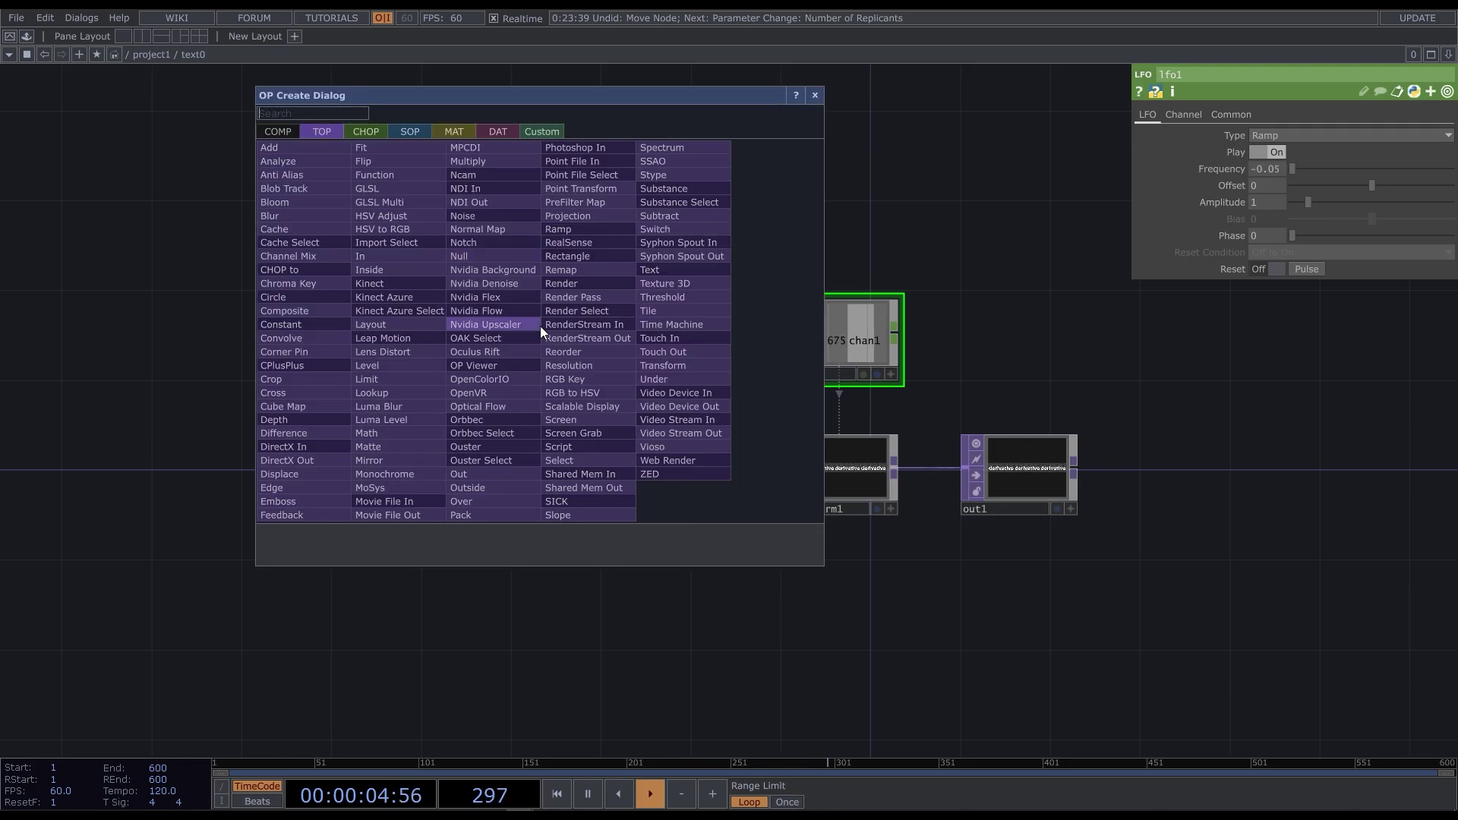
{"action": "type", "text": "pat"}
{"action": "left_click", "coordinate": [373, 132]}
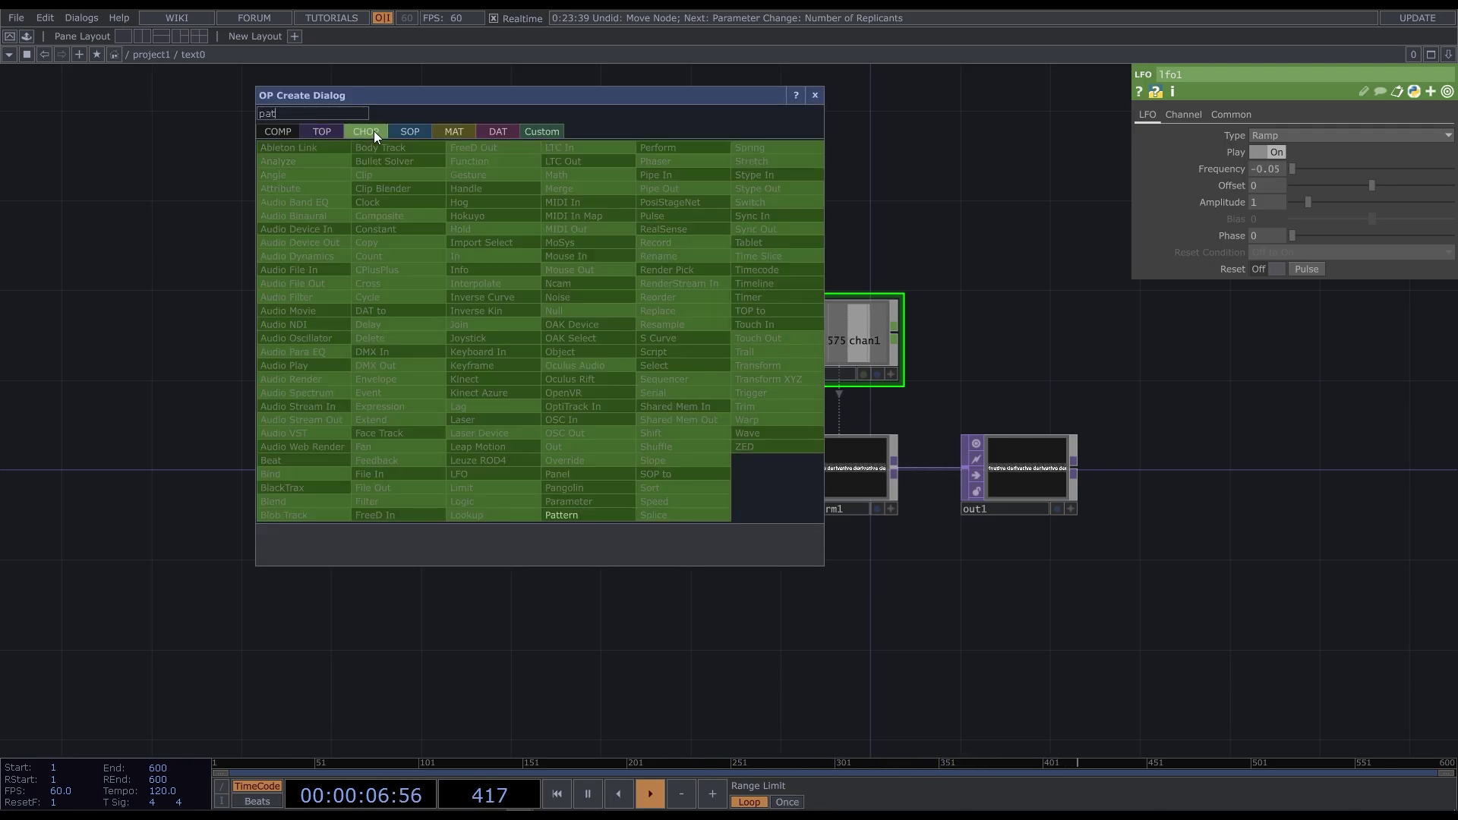
{"action": "left_click", "coordinate": [562, 515]}
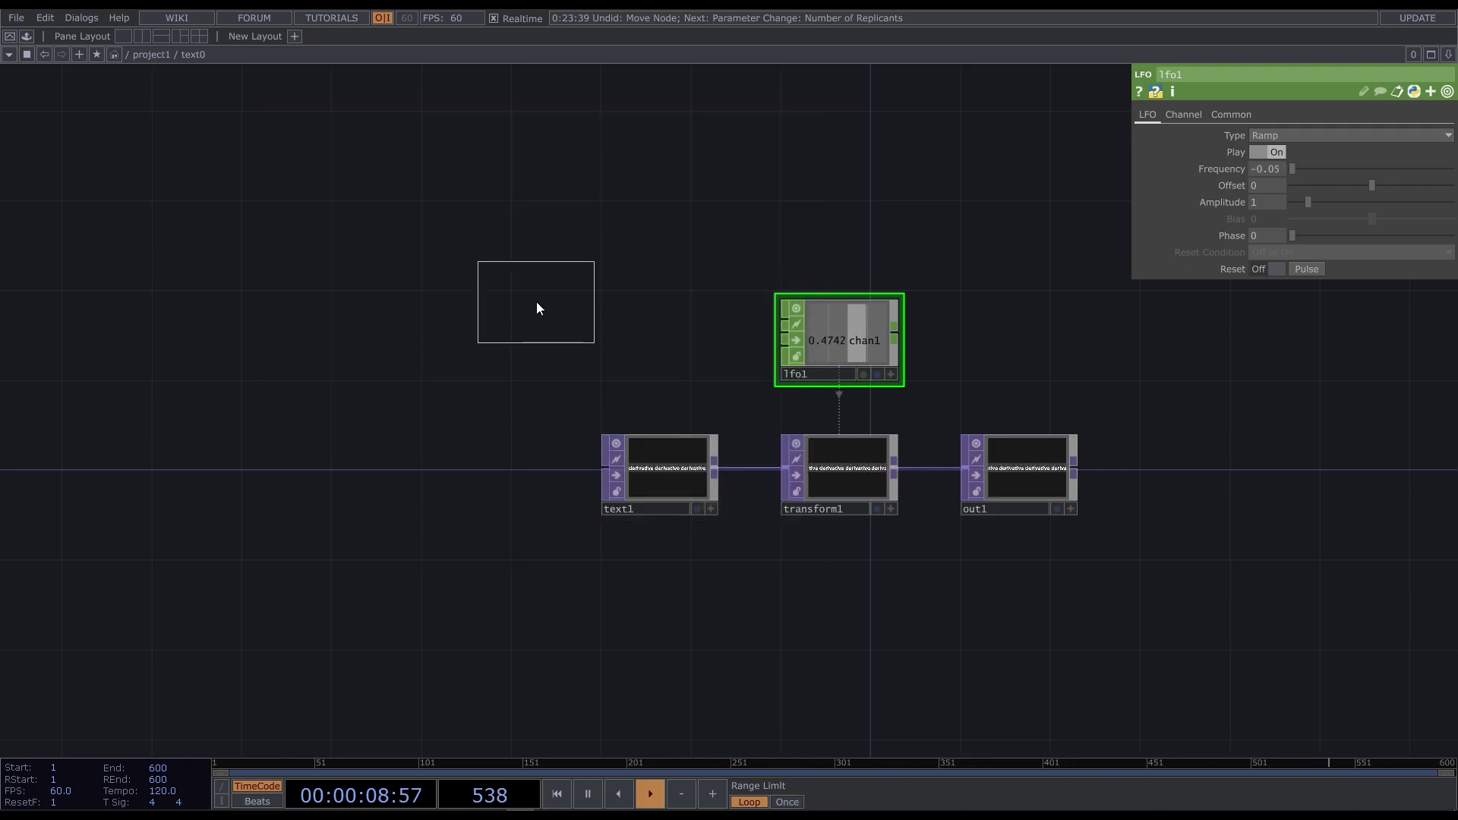
{"action": "left_click", "coordinate": [536, 302]}
{"action": "scroll", "coordinate": [499, 280], "scroll_direction": "up", "scroll_amount": 2}
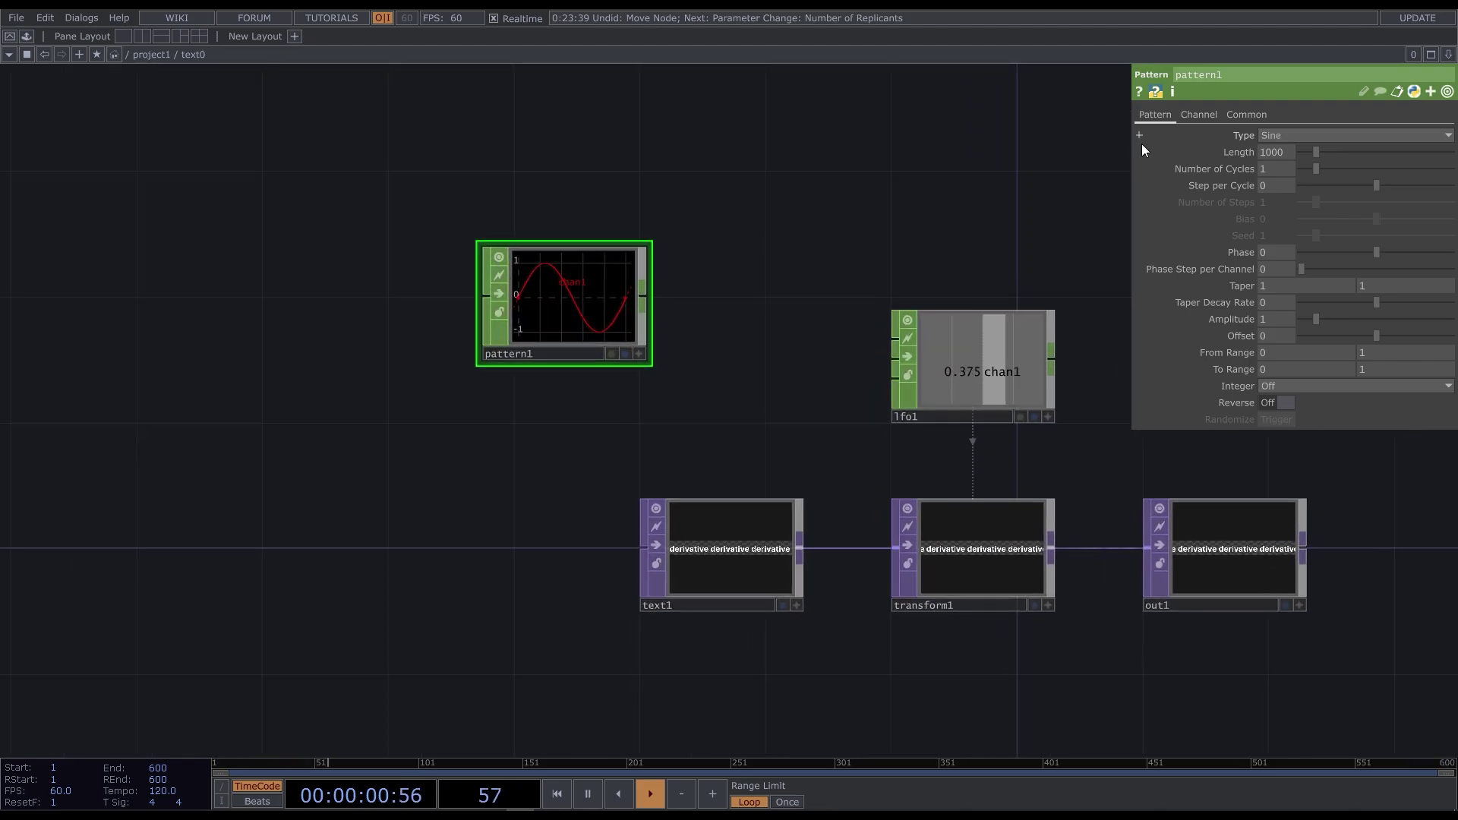
- Set the Pattern CHOP's type to Random and its length to 1
{"action": "left_click", "coordinate": [1298, 135]}
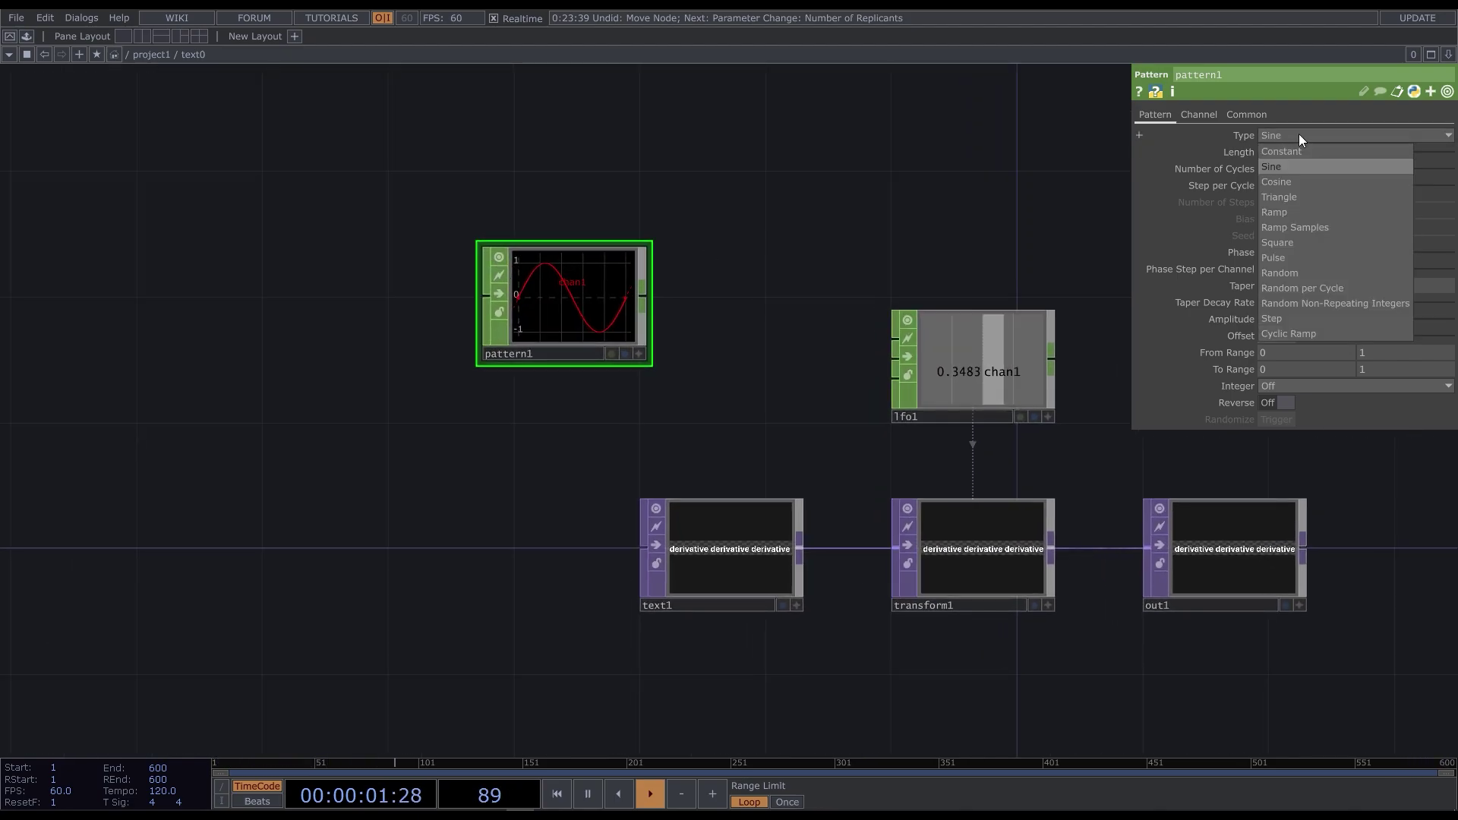
{"action": "left_click", "coordinate": [1303, 272]}
{"action": "left_click_drag", "start_coordinate": [1318, 149], "coordinate": [1291, 150]}
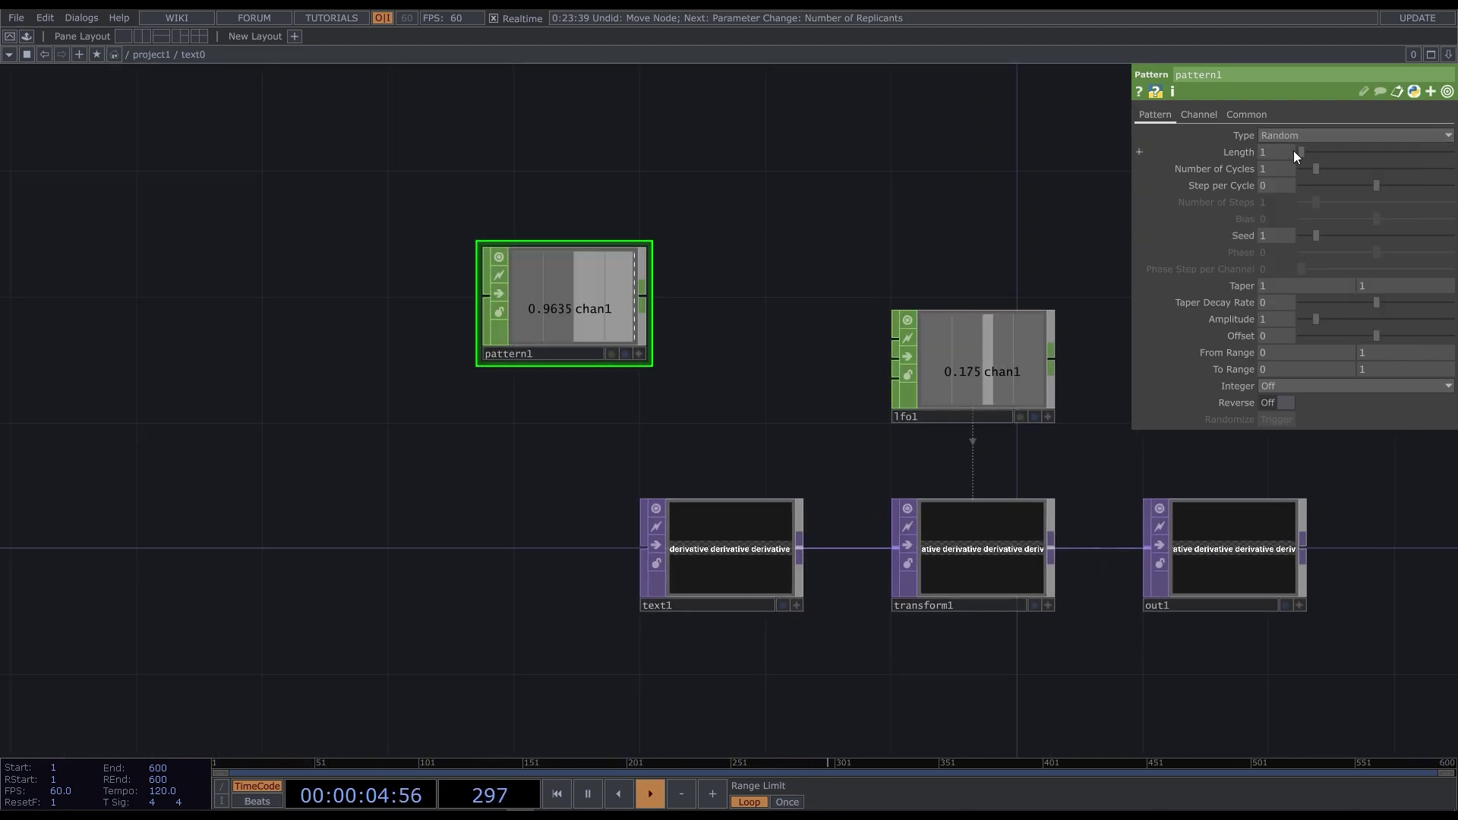
- Set the Pattern CHOP's To Range from 0.015 to 0.07
{"action": "scroll", "coordinate": [676, 284], "scroll_direction": "up", "scroll_amount": 2}
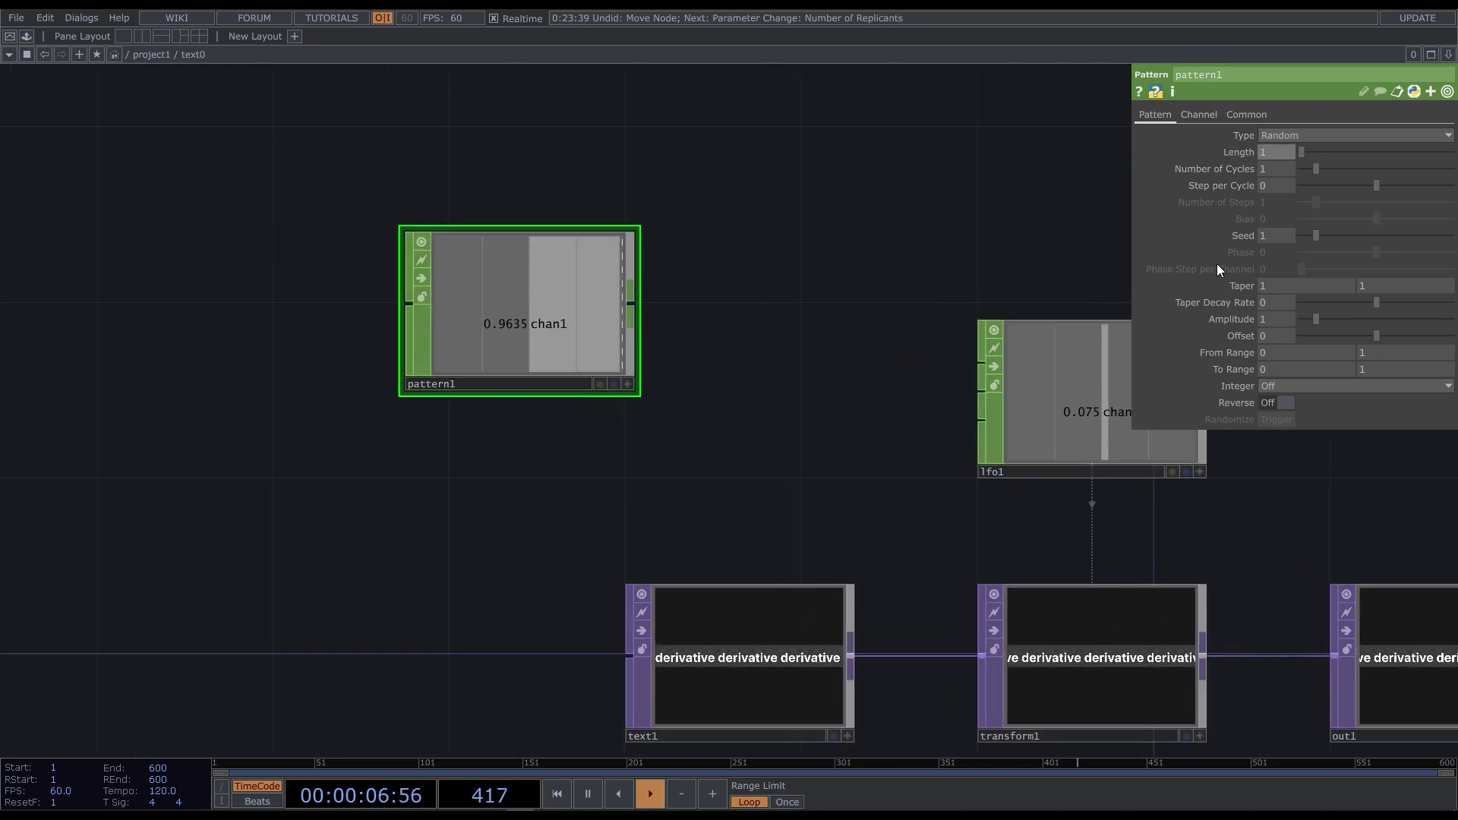
{"action": "left_click", "coordinate": [1292, 375]}
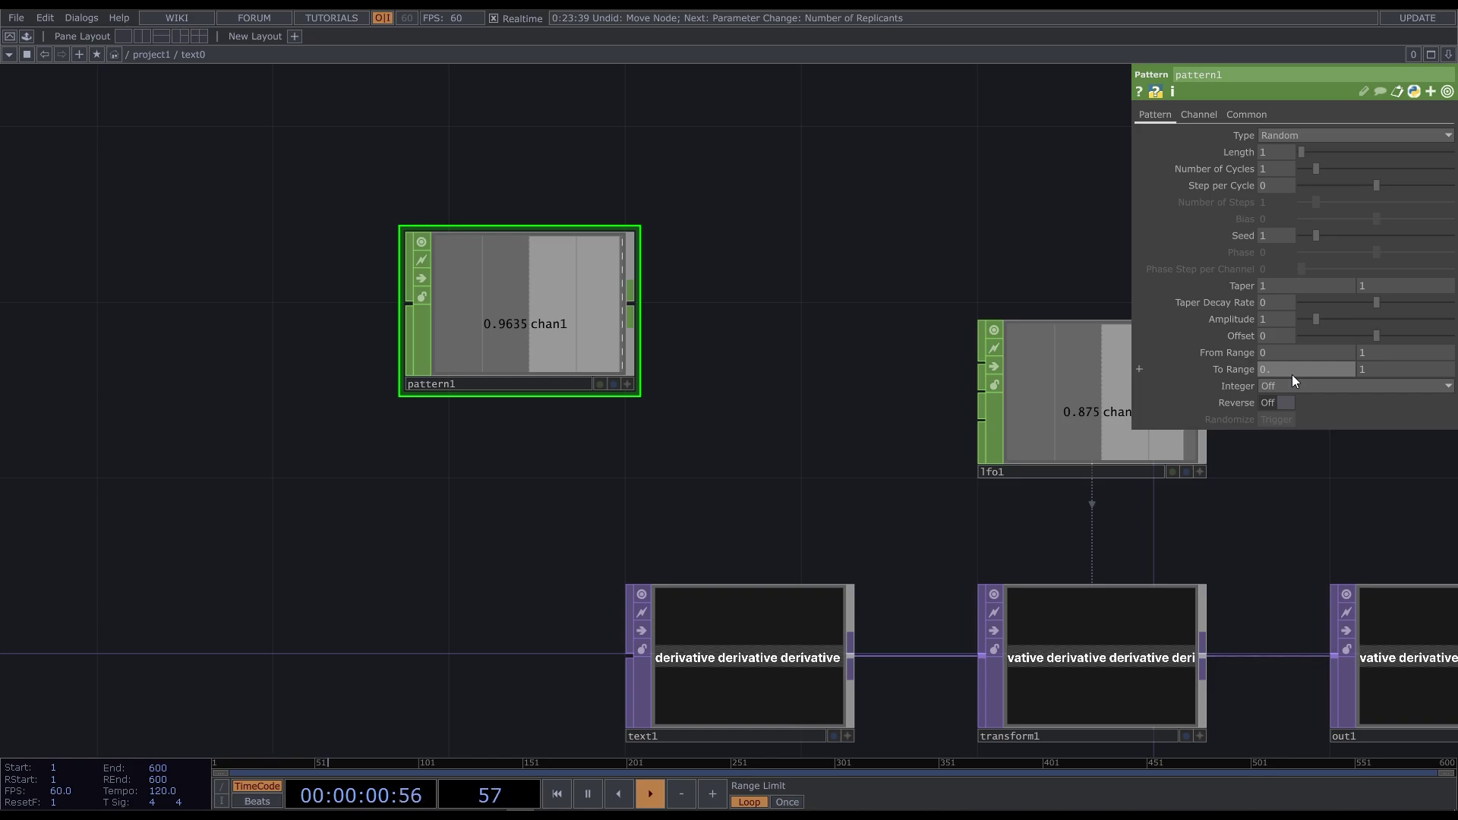
{"action": "type", "text": ".015"}
{"action": "key", "text": "Return"}
{"action": "left_click", "coordinate": [1403, 368]}
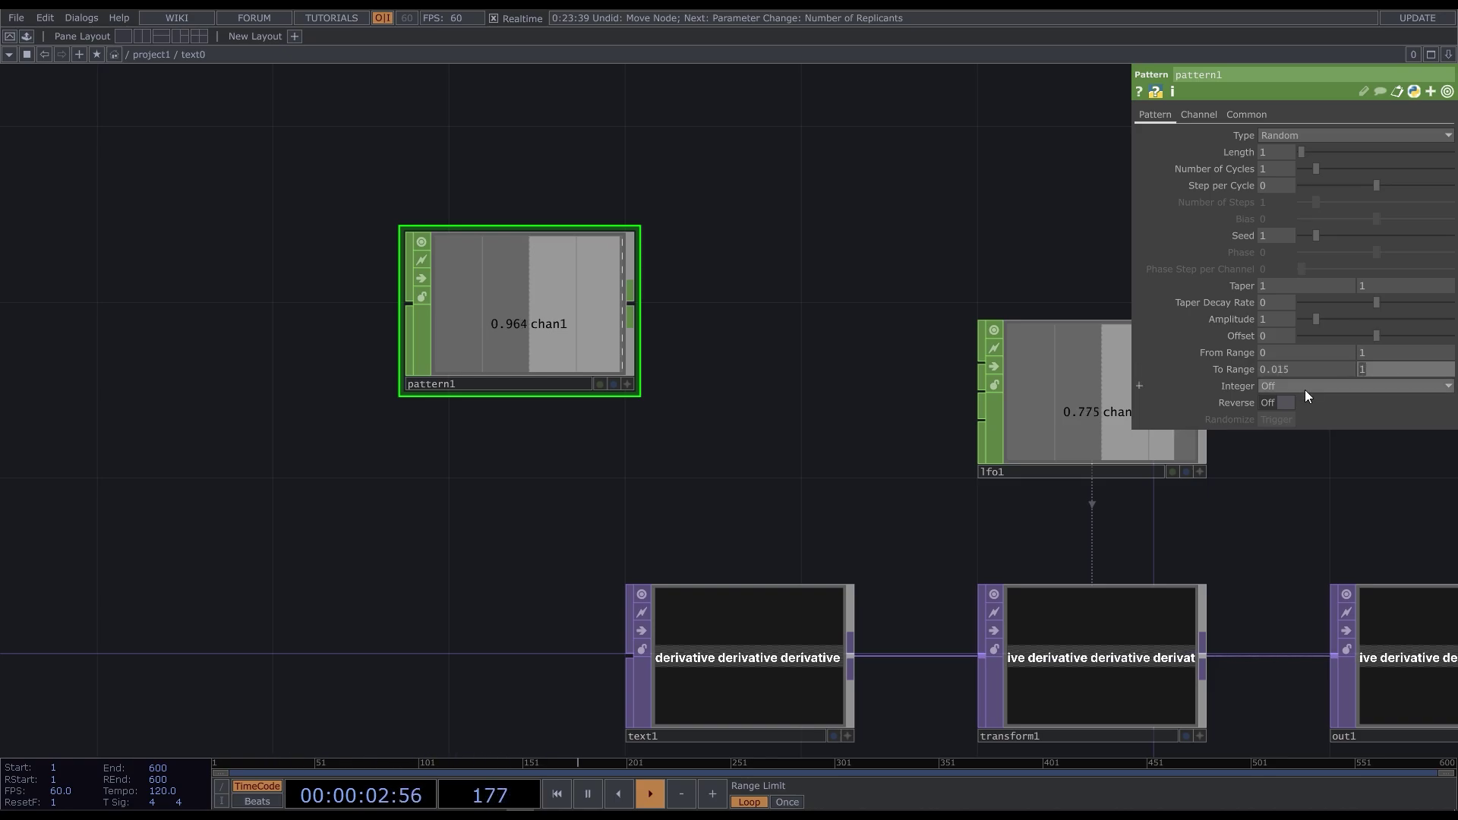
{"action": "type", "text": "0.07"}
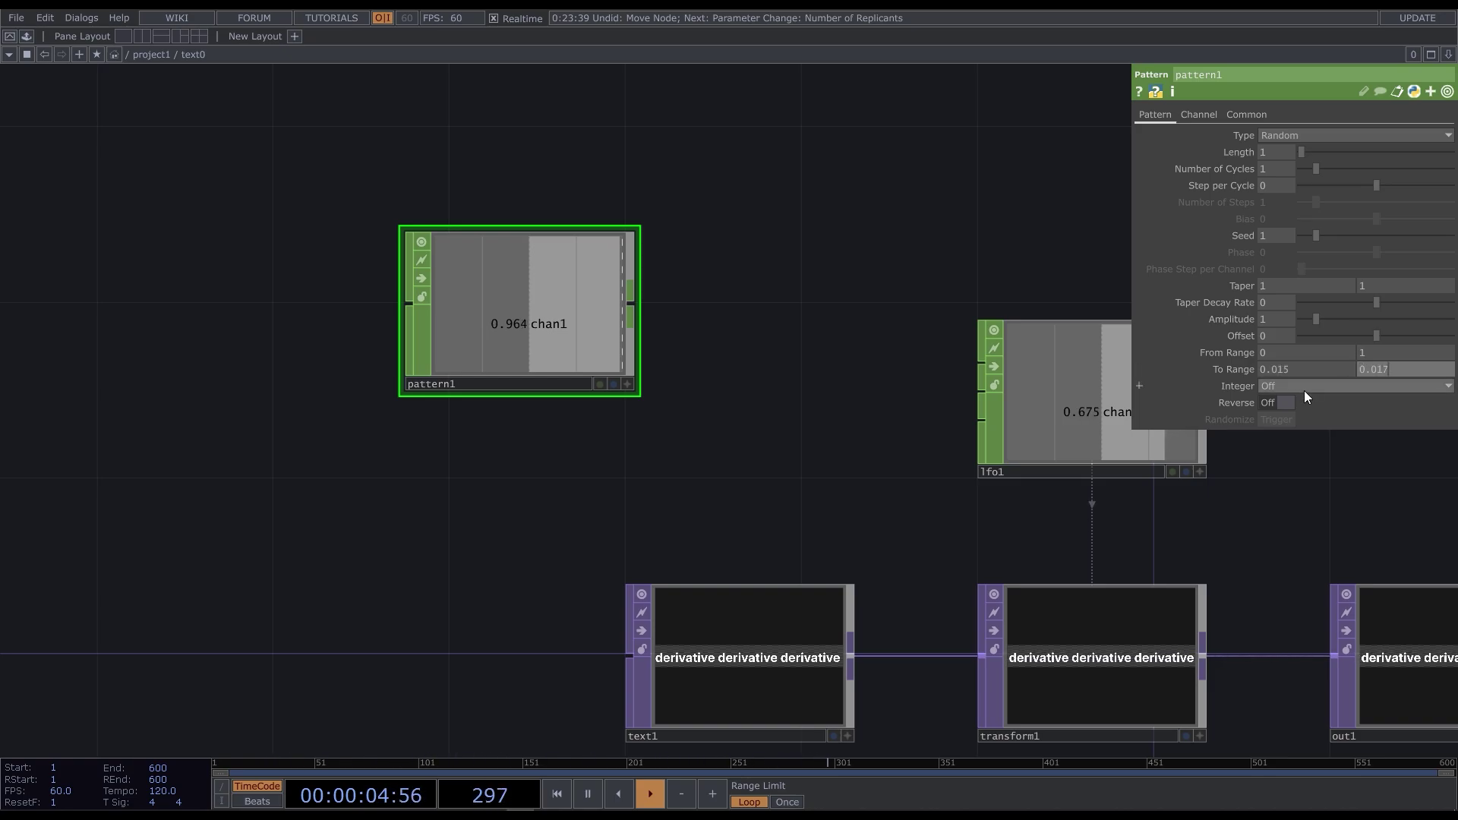
{"action": "key", "text": "Return"}
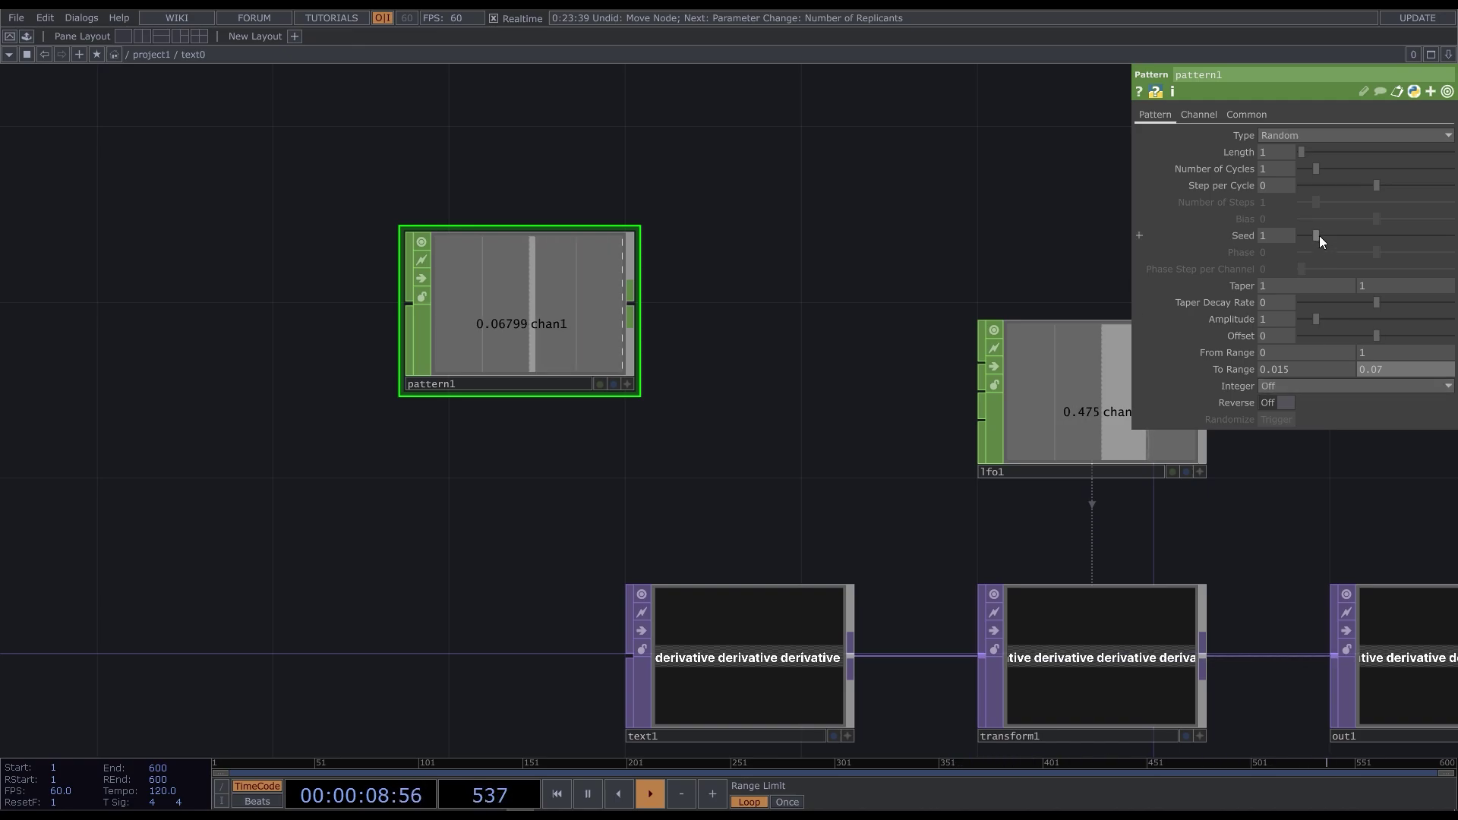
- Set the Pattern CHOP's seed to 1.25 and rename the operator speed
{"action": "left_click_drag", "start_coordinate": [1320, 235], "coordinate": [1323, 234]}
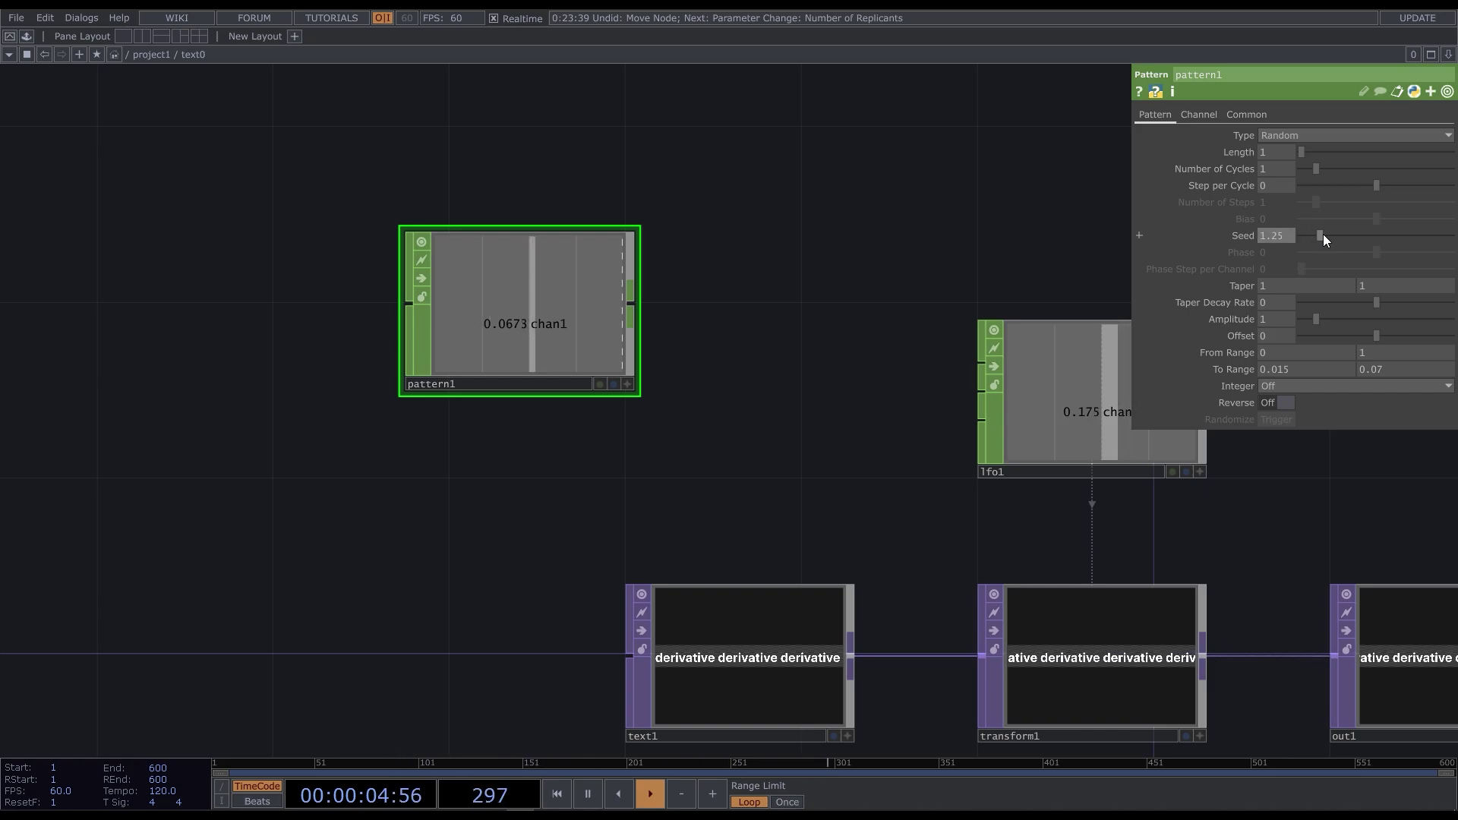
{"action": "left_click", "coordinate": [448, 381]}
{"action": "type", "text": "speed"}
{"action": "key", "text": "Return"}
- Export the speed channel to the frequency of lfo1 and align the speed node level with lfo1
{"action": "left_click", "coordinate": [995, 402]}
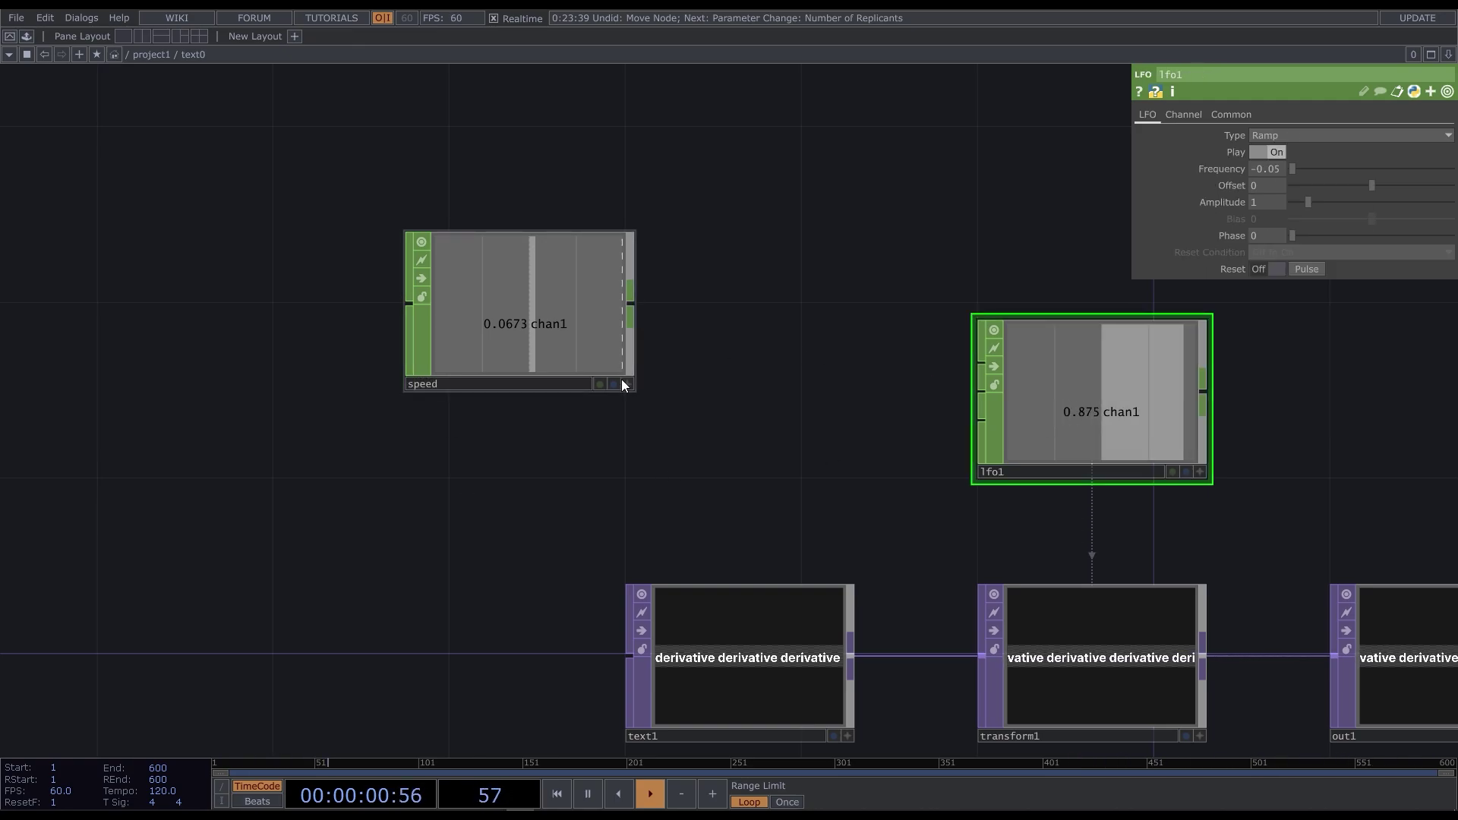
{"action": "left_click", "coordinate": [626, 382]}
{"action": "left_click_drag", "start_coordinate": [549, 326], "coordinate": [1260, 168]}
{"action": "left_click", "coordinate": [1273, 166]}
{"action": "left_click", "coordinate": [626, 382]}
{"action": "left_click_drag", "start_coordinate": [585, 328], "coordinate": [571, 414]}
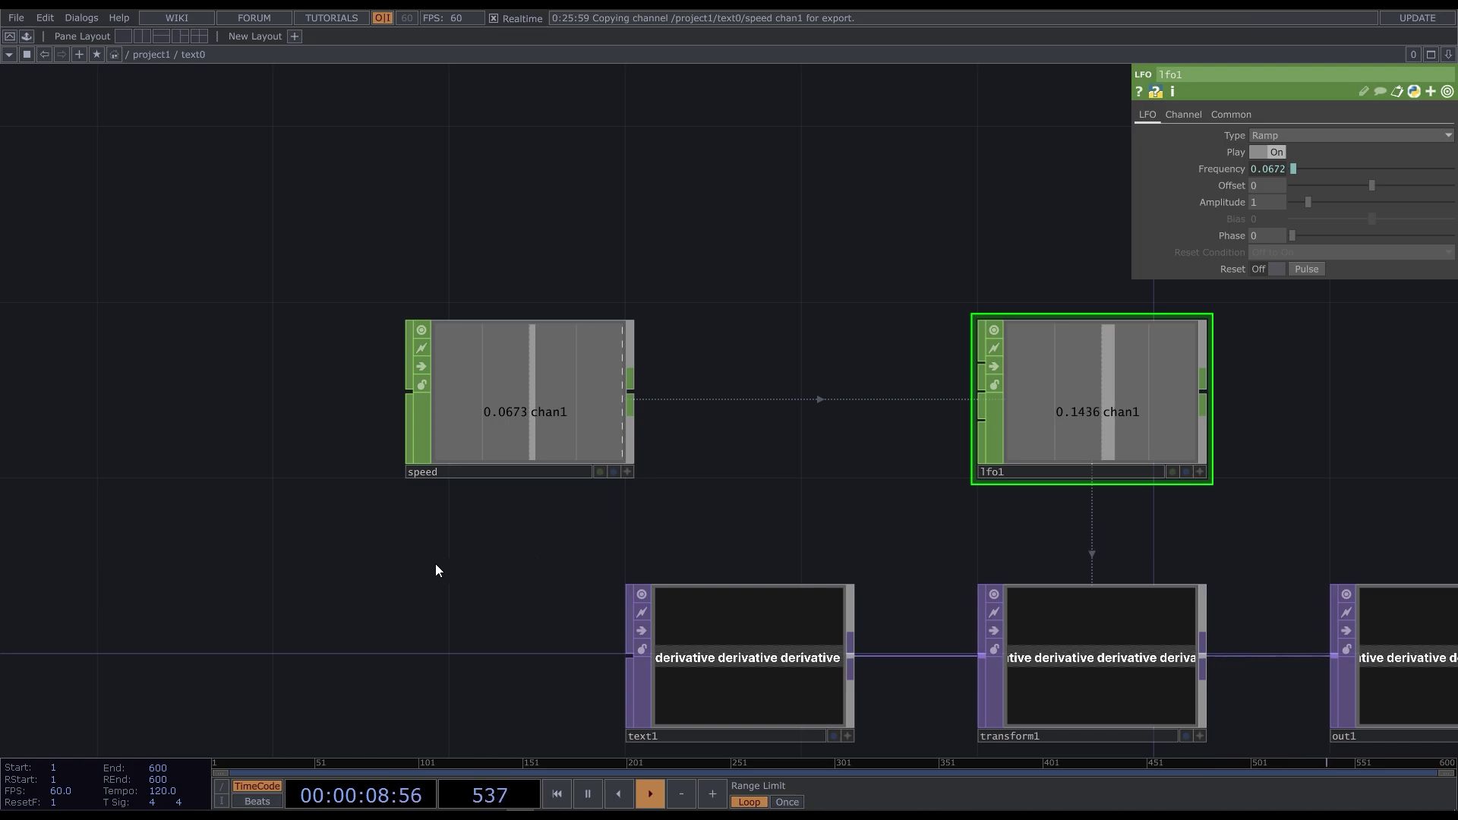
- Drive the seed of the speed pattern with the Python expression parent().digits
{"action": "left_click", "coordinate": [617, 380]}
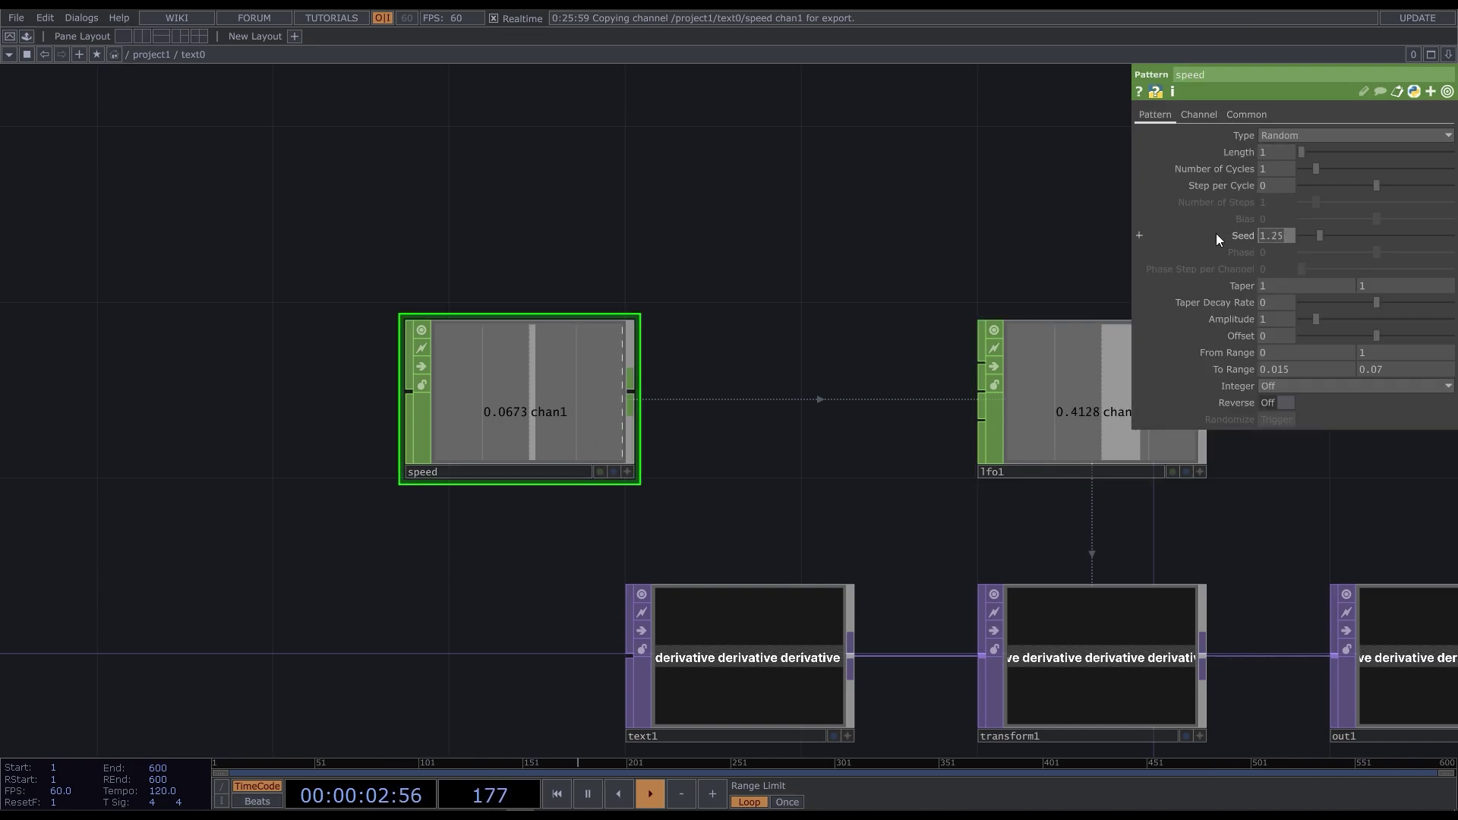
{"action": "left_click_drag", "start_coordinate": [1132, 264], "coordinate": [882, 253]}
{"action": "left_click", "coordinate": [998, 234]}
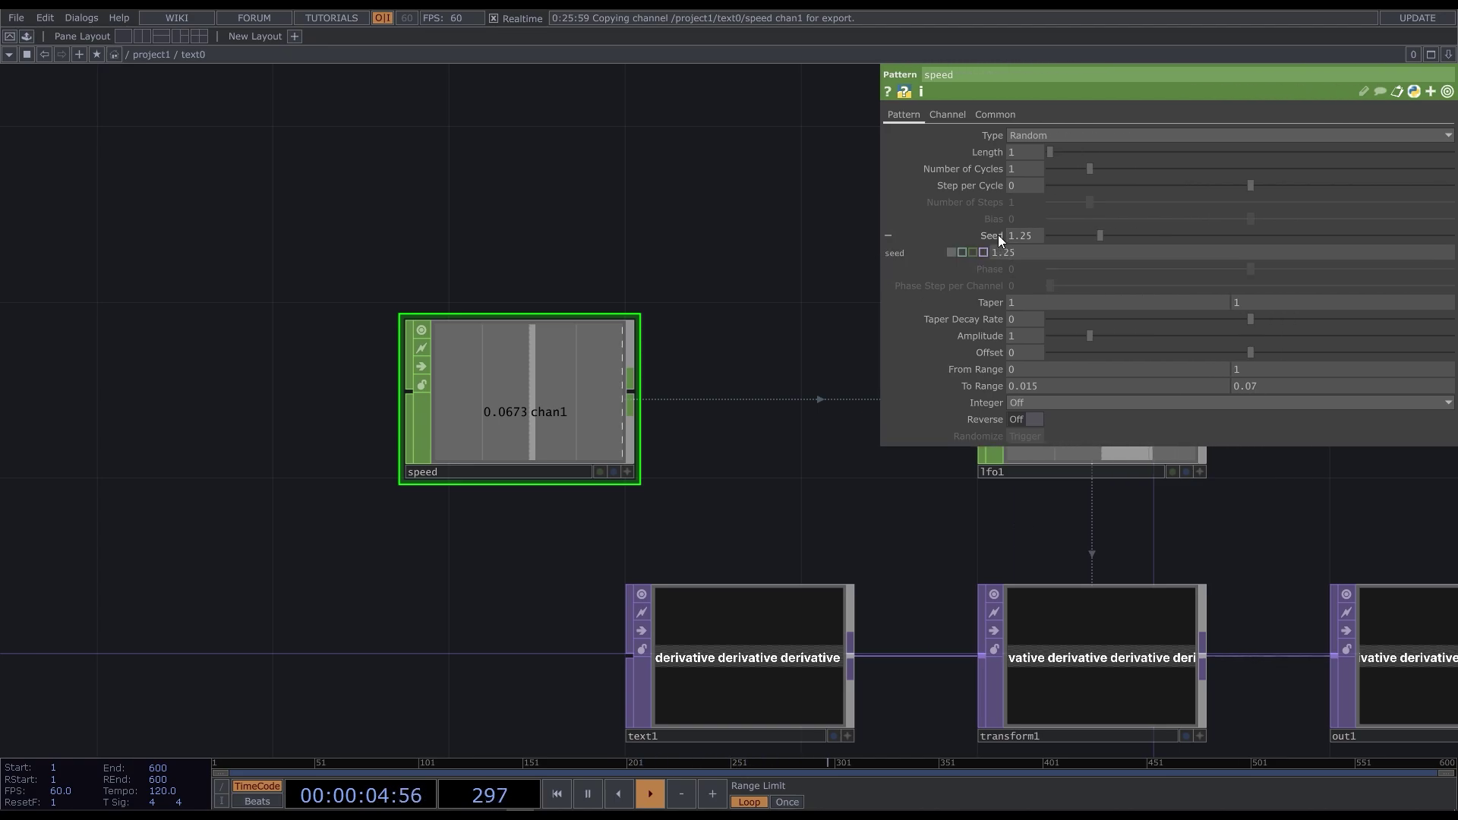
{"action": "left_click", "coordinate": [963, 252]}
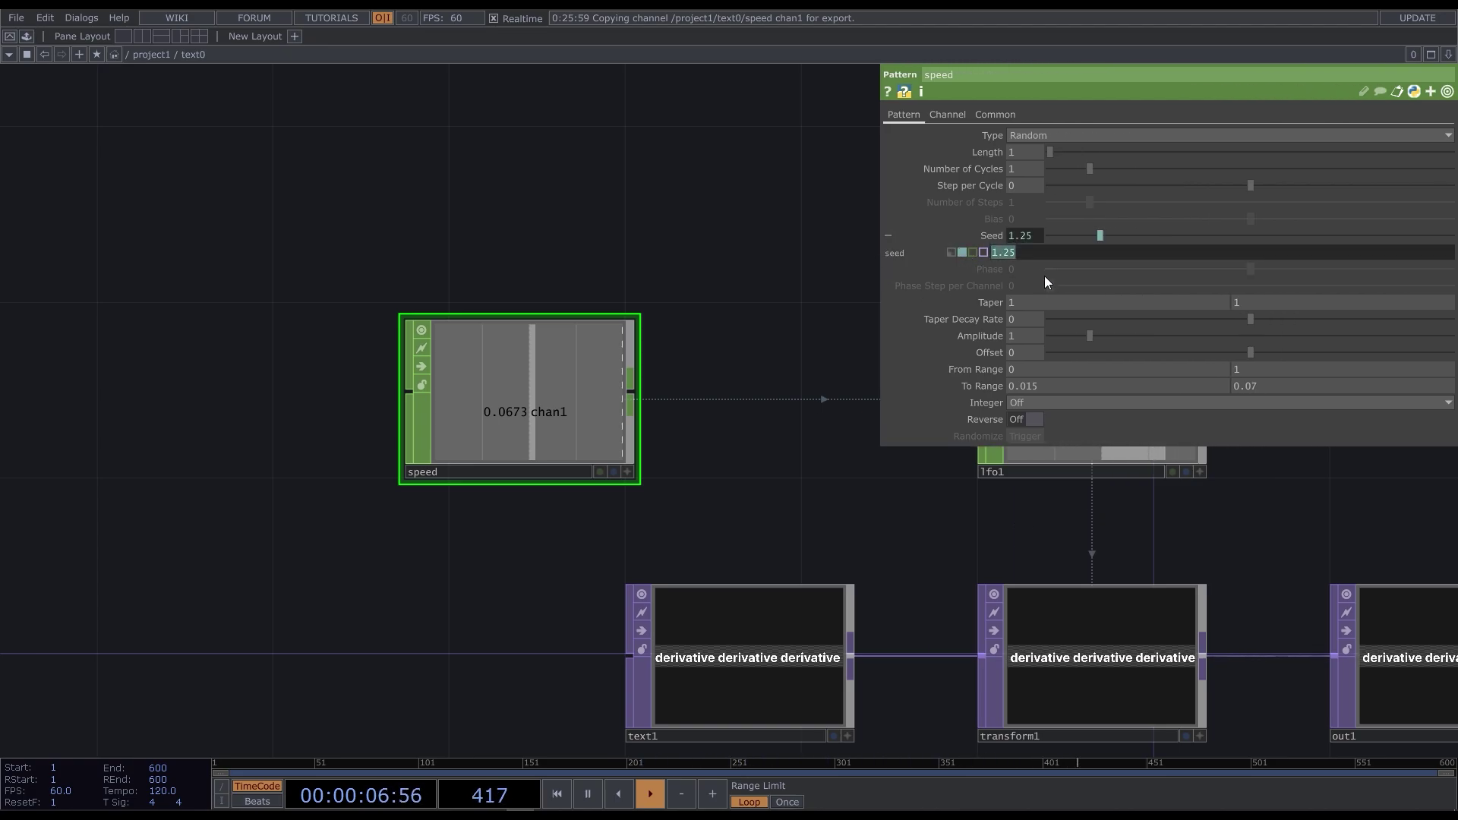
{"action": "type", "text": "parent"}
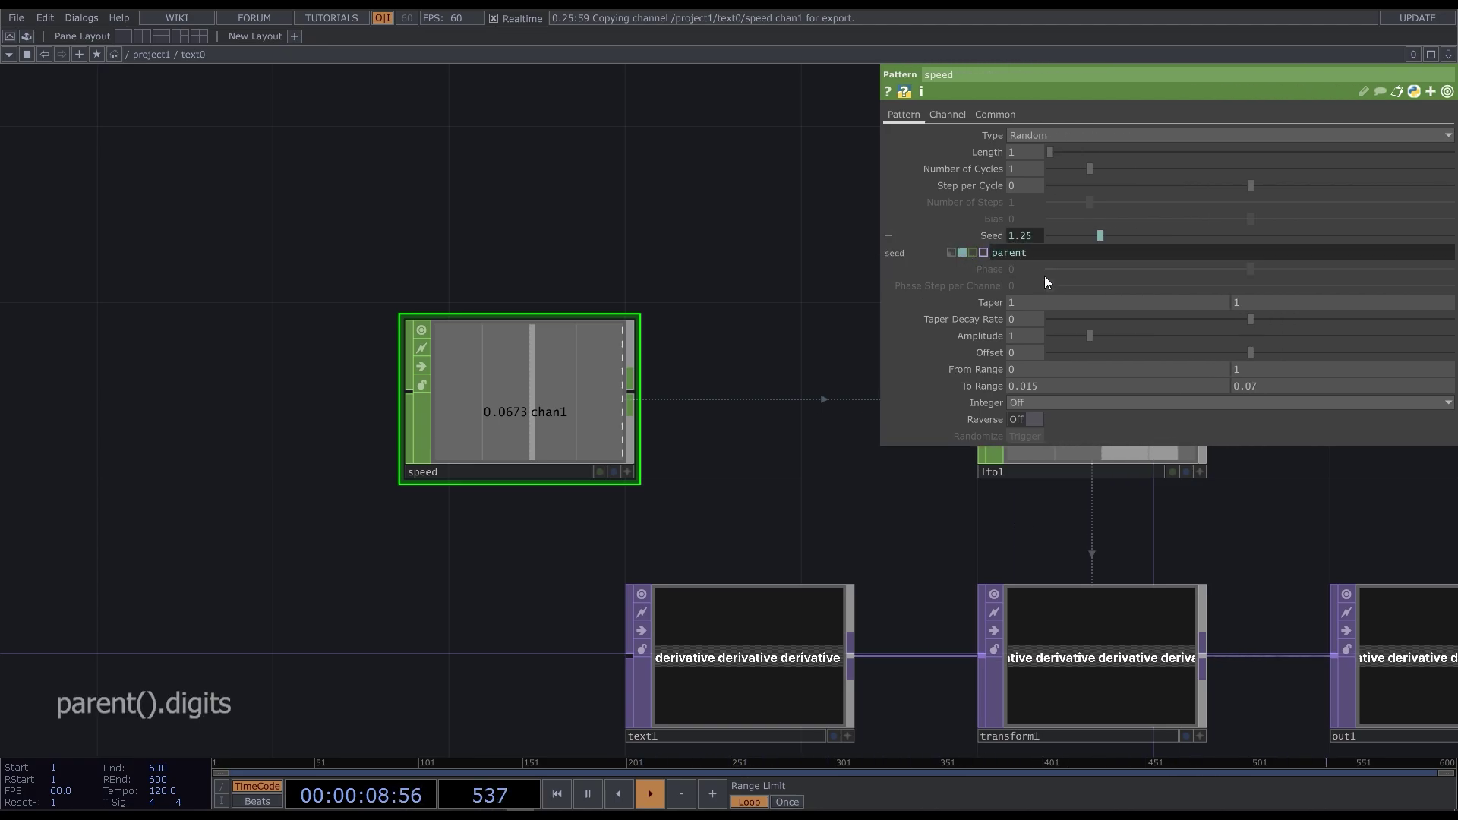
{"action": "type", "text": "().digits"}
{"action": "key", "text": "Return"}
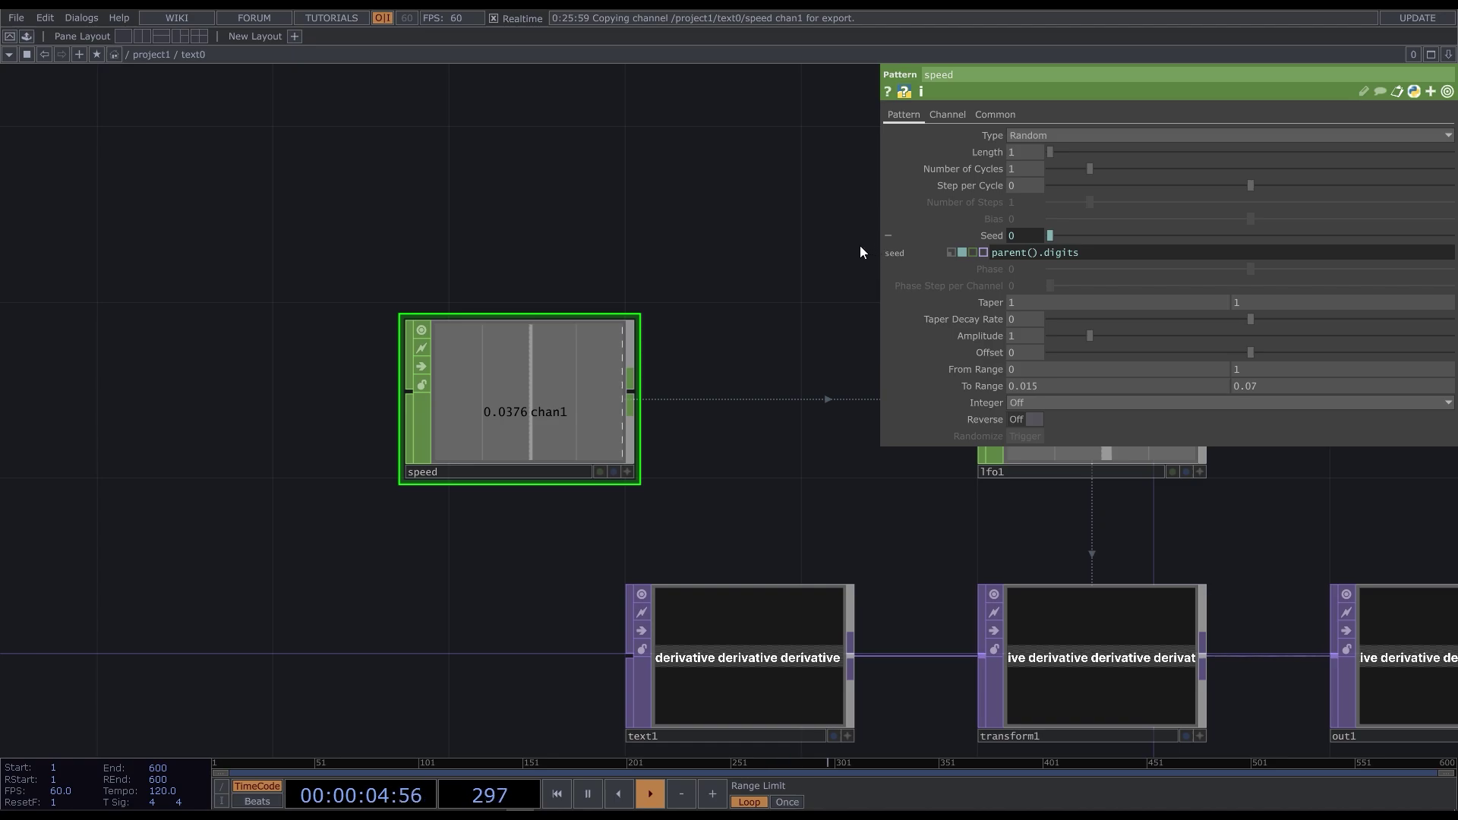
- Return to the project1 network, select replicator1 and examine the movement of the replicated rows in layout1
{"action": "scroll", "coordinate": [778, 285], "scroll_direction": "down", "scroll_amount": 5}
{"action": "scroll", "coordinate": [768, 281], "scroll_direction": "down", "scroll_amount": 3}
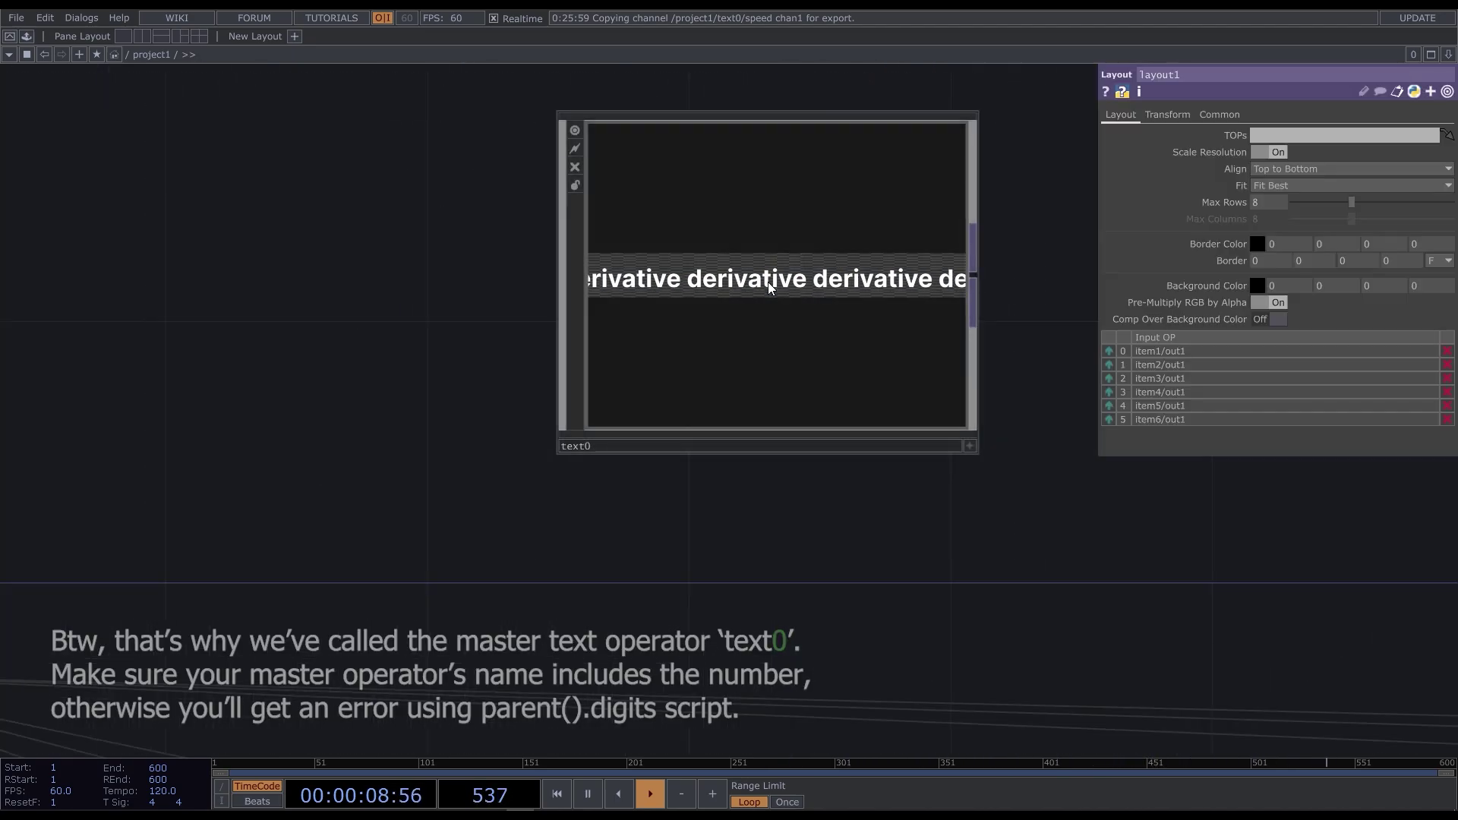
{"action": "scroll", "coordinate": [553, 334], "scroll_direction": "down", "scroll_amount": 6}
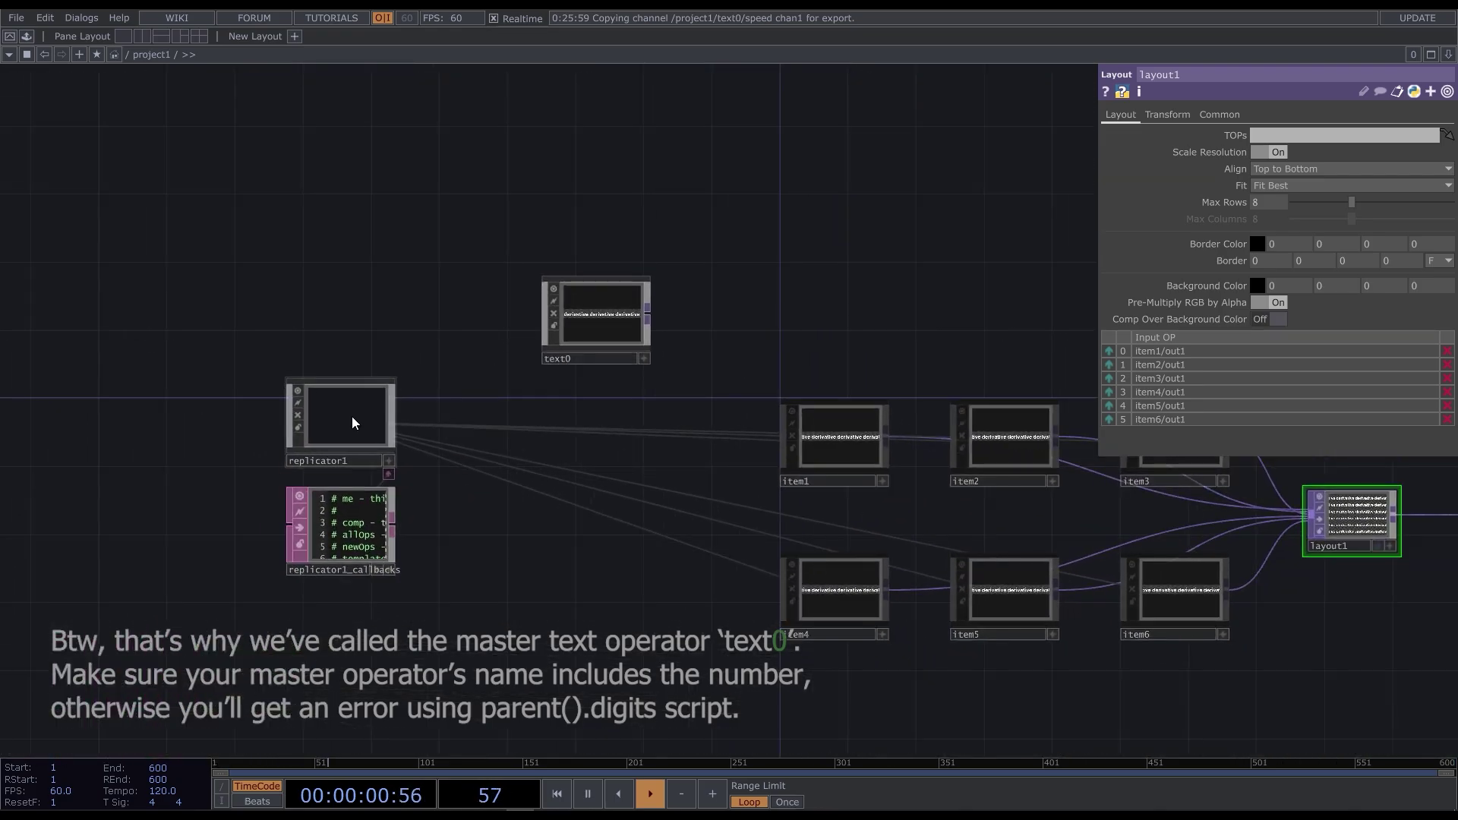
{"action": "left_click", "coordinate": [347, 424]}
{"action": "scroll", "coordinate": [192, 325], "scroll_direction": "down", "scroll_amount": 2}
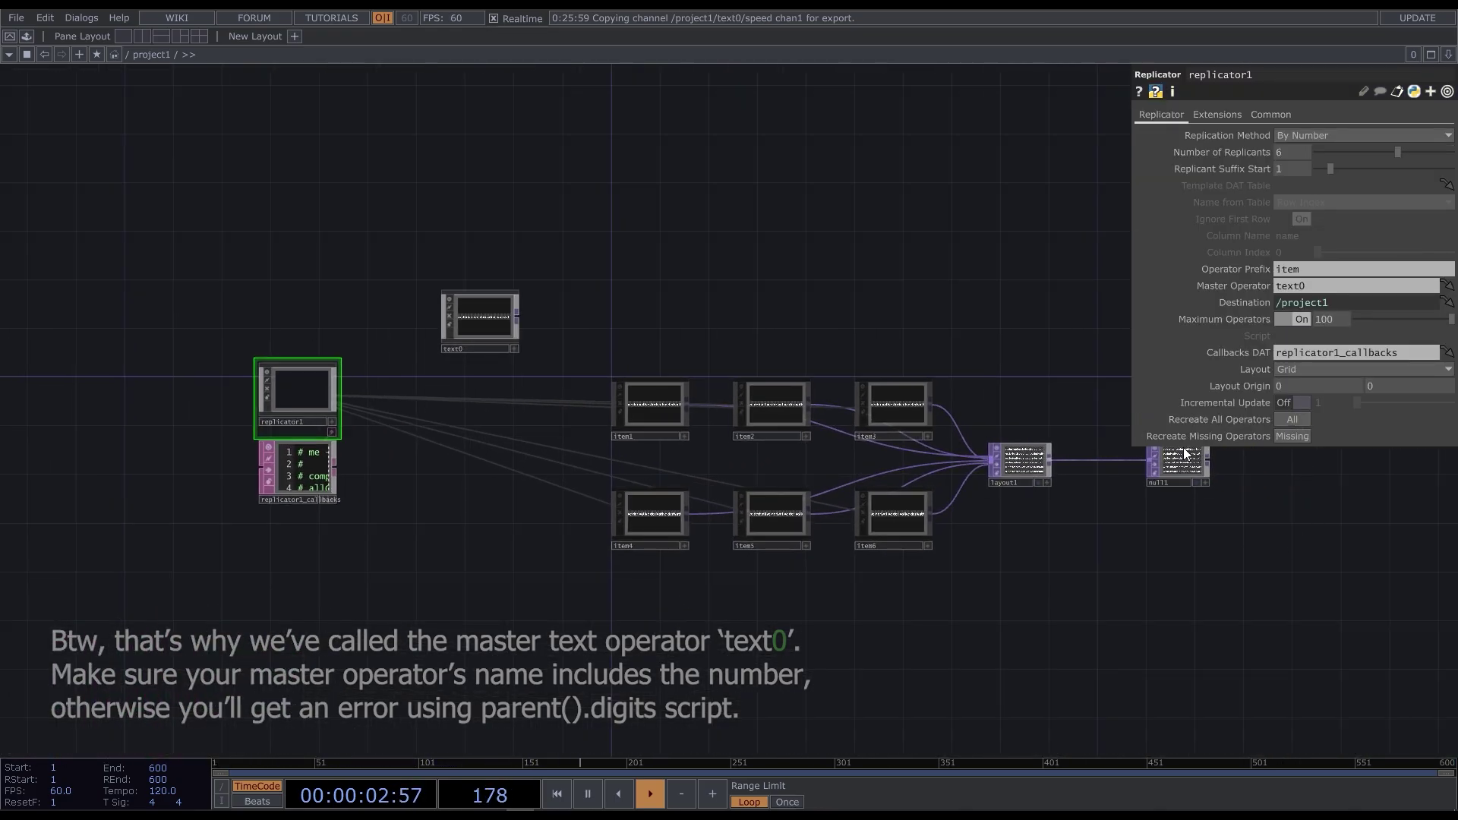
{"action": "scroll", "coordinate": [1054, 459], "scroll_direction": "up", "scroll_amount": 5}
{"action": "scroll", "coordinate": [986, 473], "scroll_direction": "up", "scroll_amount": 3}
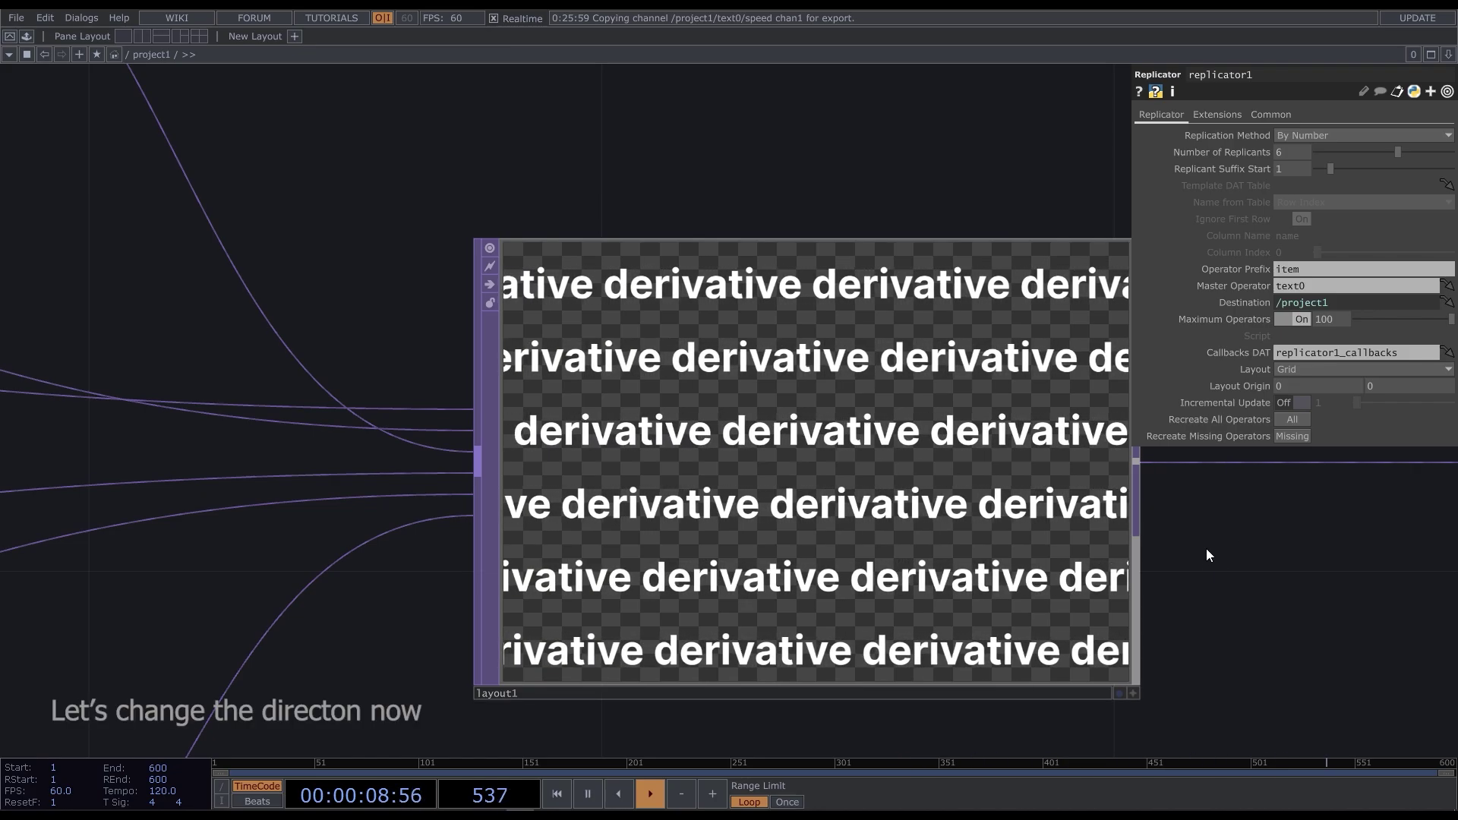
- Inside text0, move the speed pattern up and away from lfo1, and paste a copy of it below
{"action": "scroll", "coordinate": [1206, 546], "scroll_direction": "down", "scroll_amount": 6}
{"action": "scroll", "coordinate": [1205, 537], "scroll_direction": "down", "scroll_amount": 4}
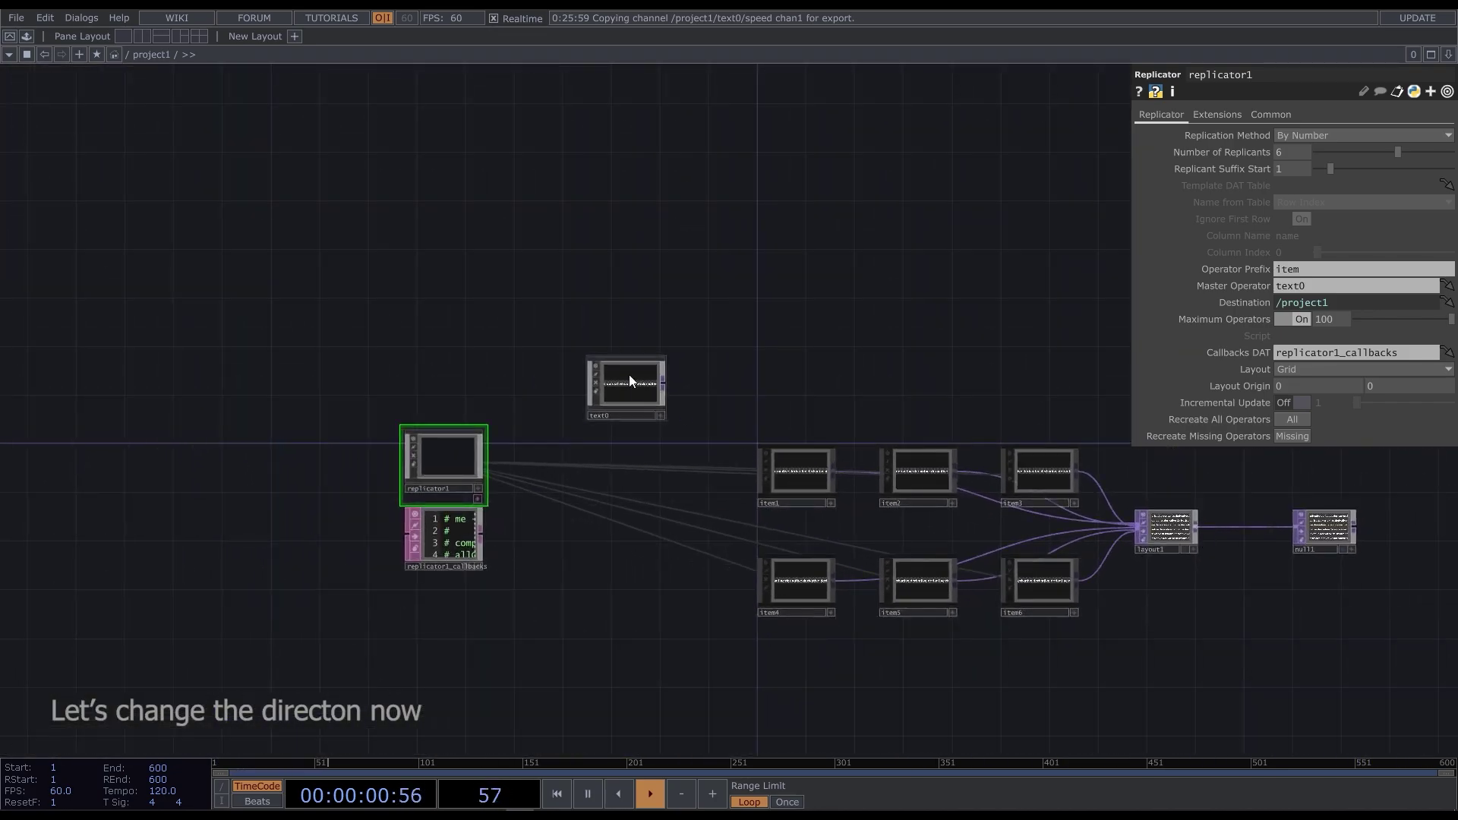
{"action": "scroll", "coordinate": [616, 369], "scroll_direction": "up", "scroll_amount": 10}
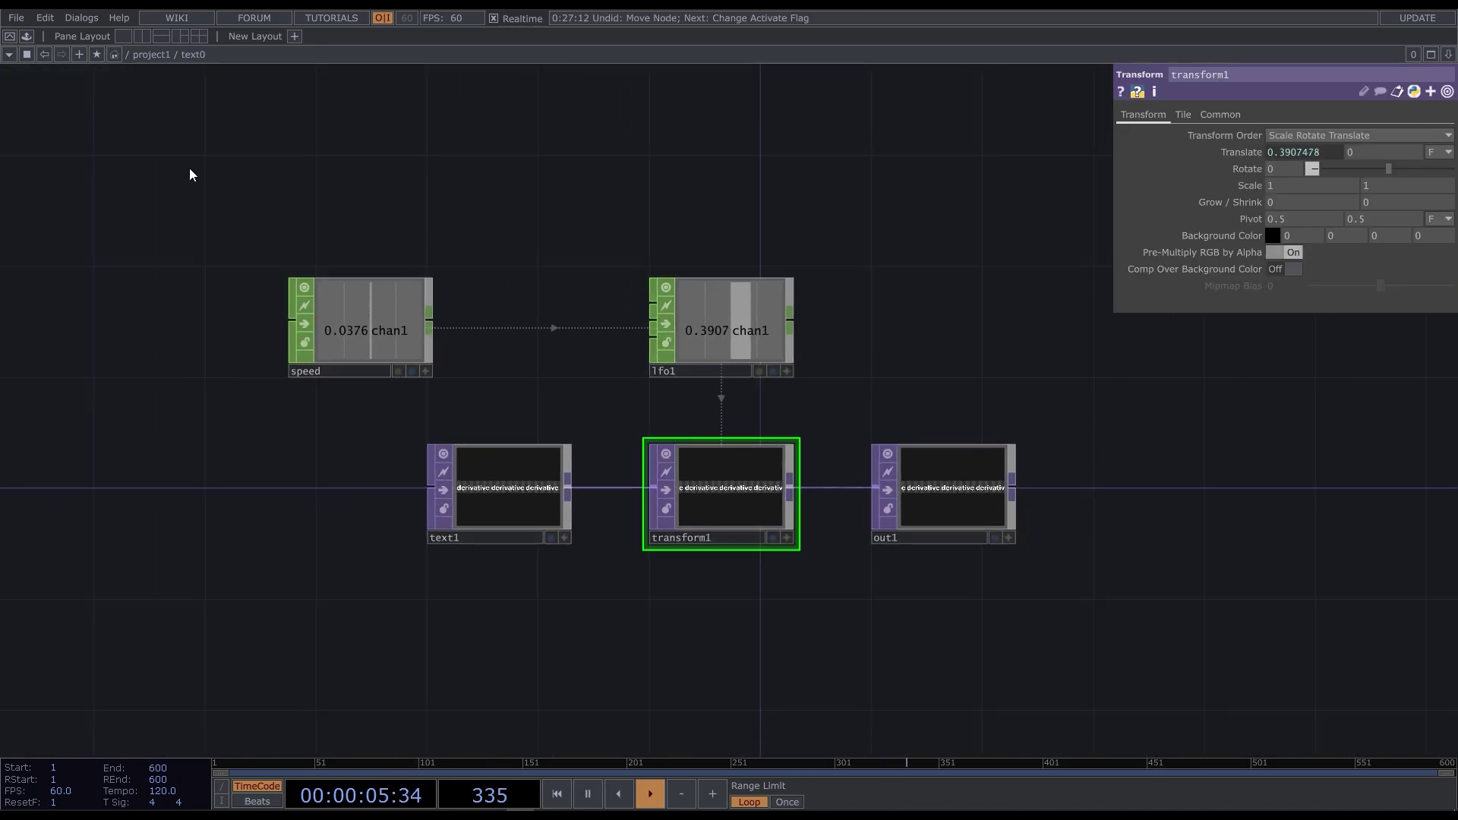
{"action": "scroll", "coordinate": [190, 175], "scroll_direction": "up", "scroll_amount": 3}
{"action": "left_click_drag", "start_coordinate": [467, 370], "coordinate": [344, 253]}
{"action": "key", "text": "ctrl+c"}
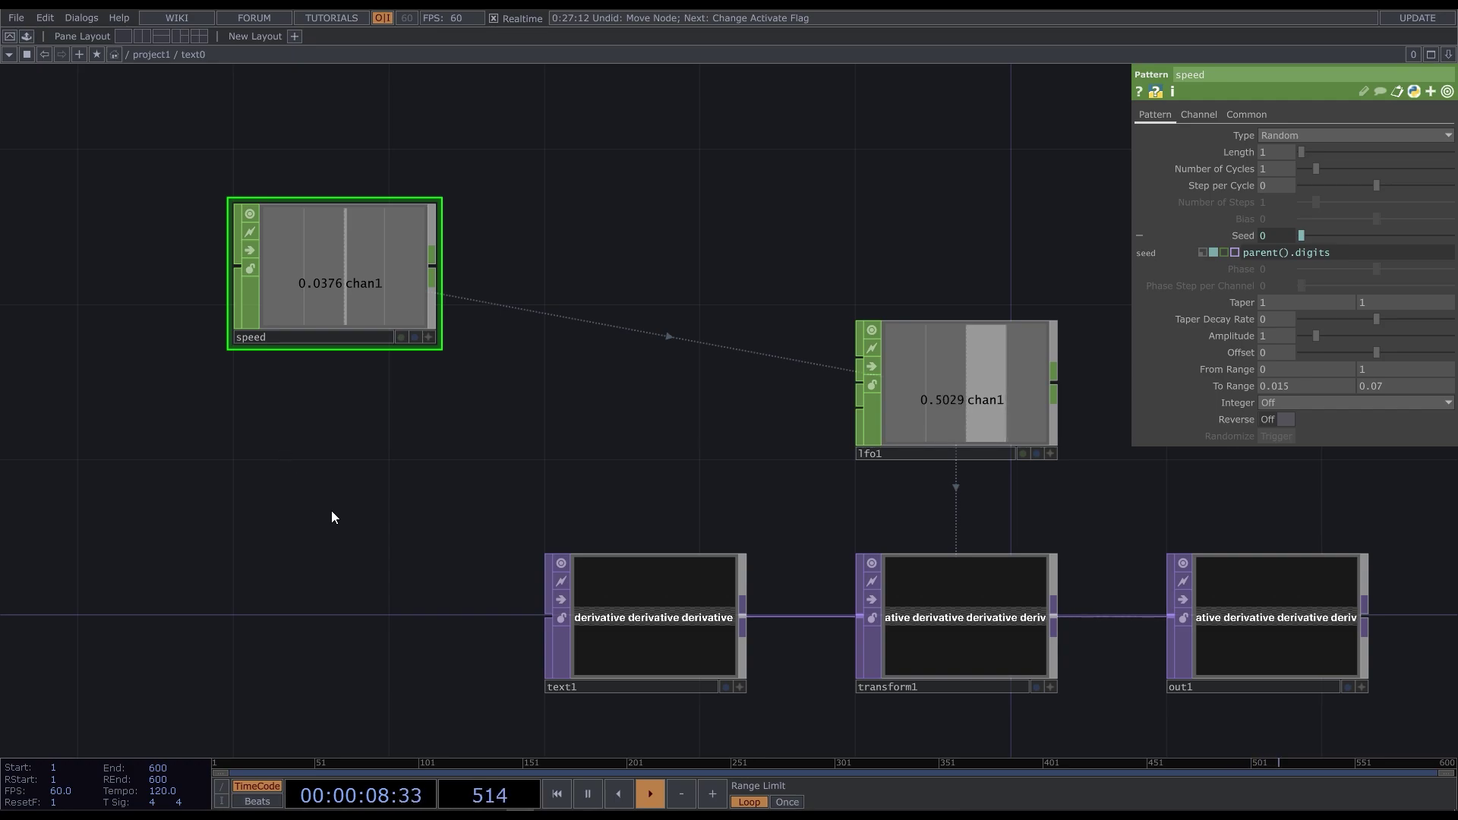
{"action": "key", "text": "ctrl+v"}
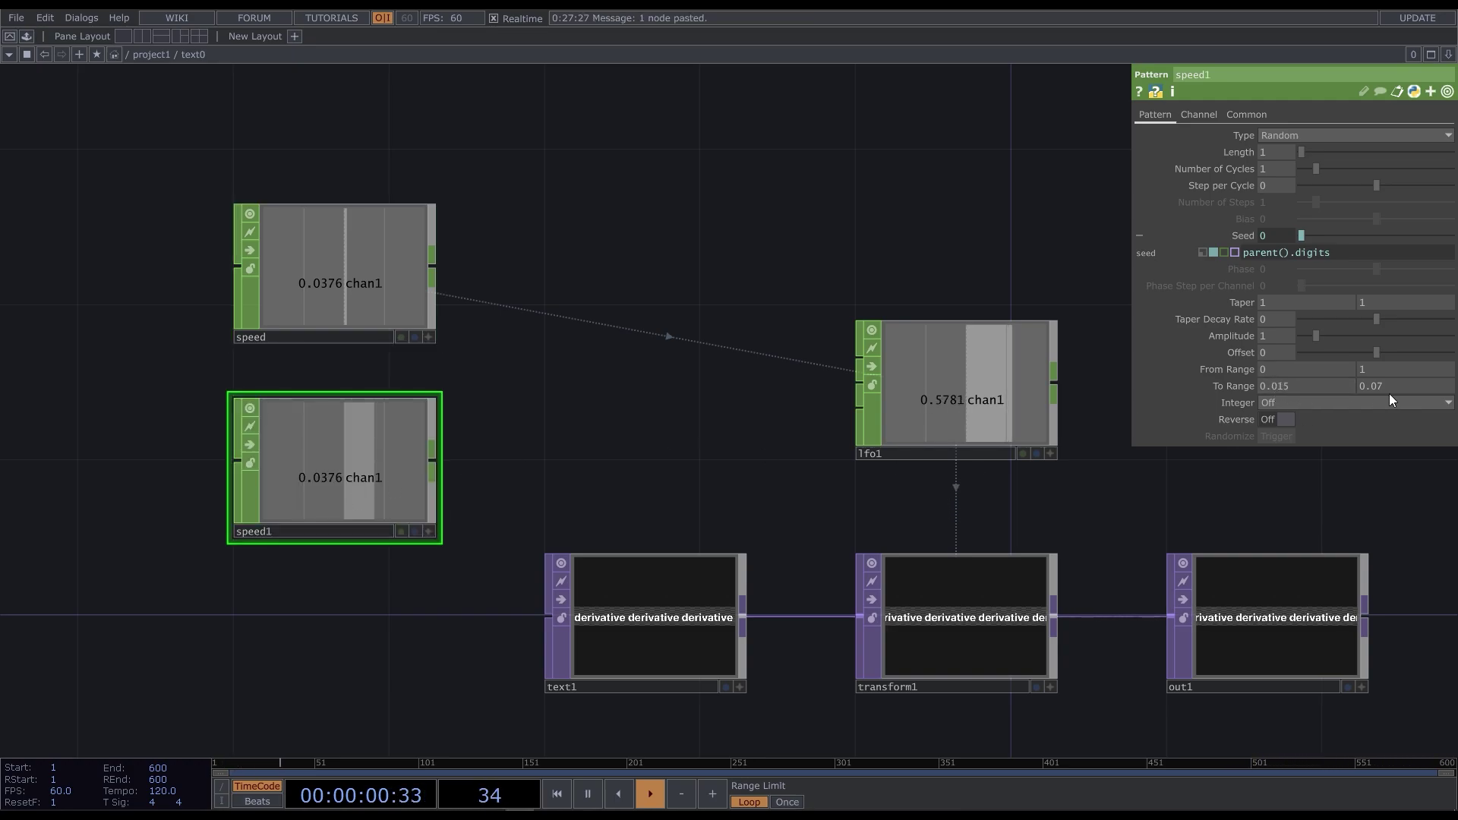
- Set the To Range of the copied pattern speed1 from -0.07 to -0.015
{"action": "left_click_drag", "start_coordinate": [1293, 387], "coordinate": [1200, 395]}
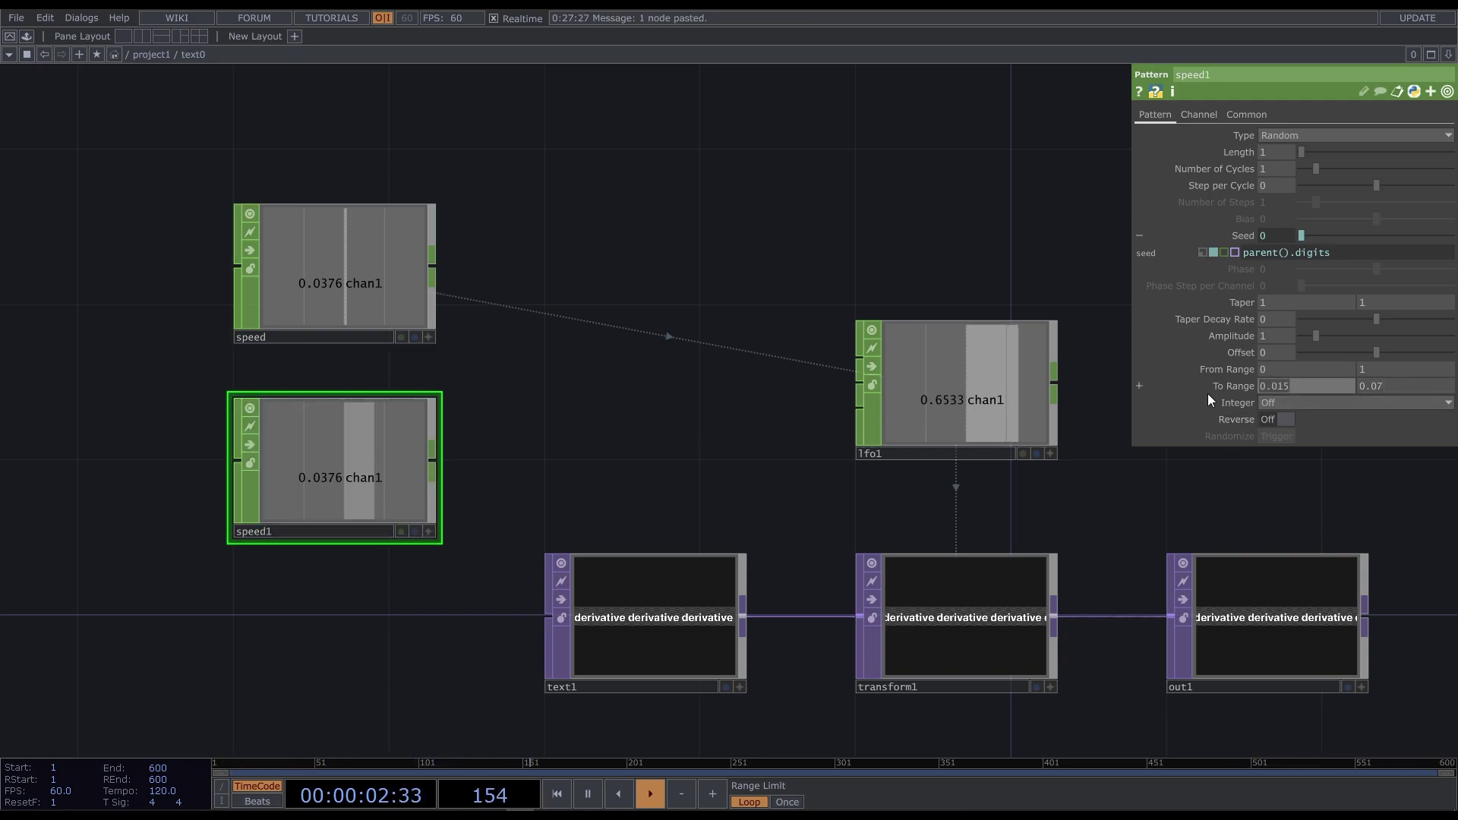
{"action": "type", "text": "-0.07"}
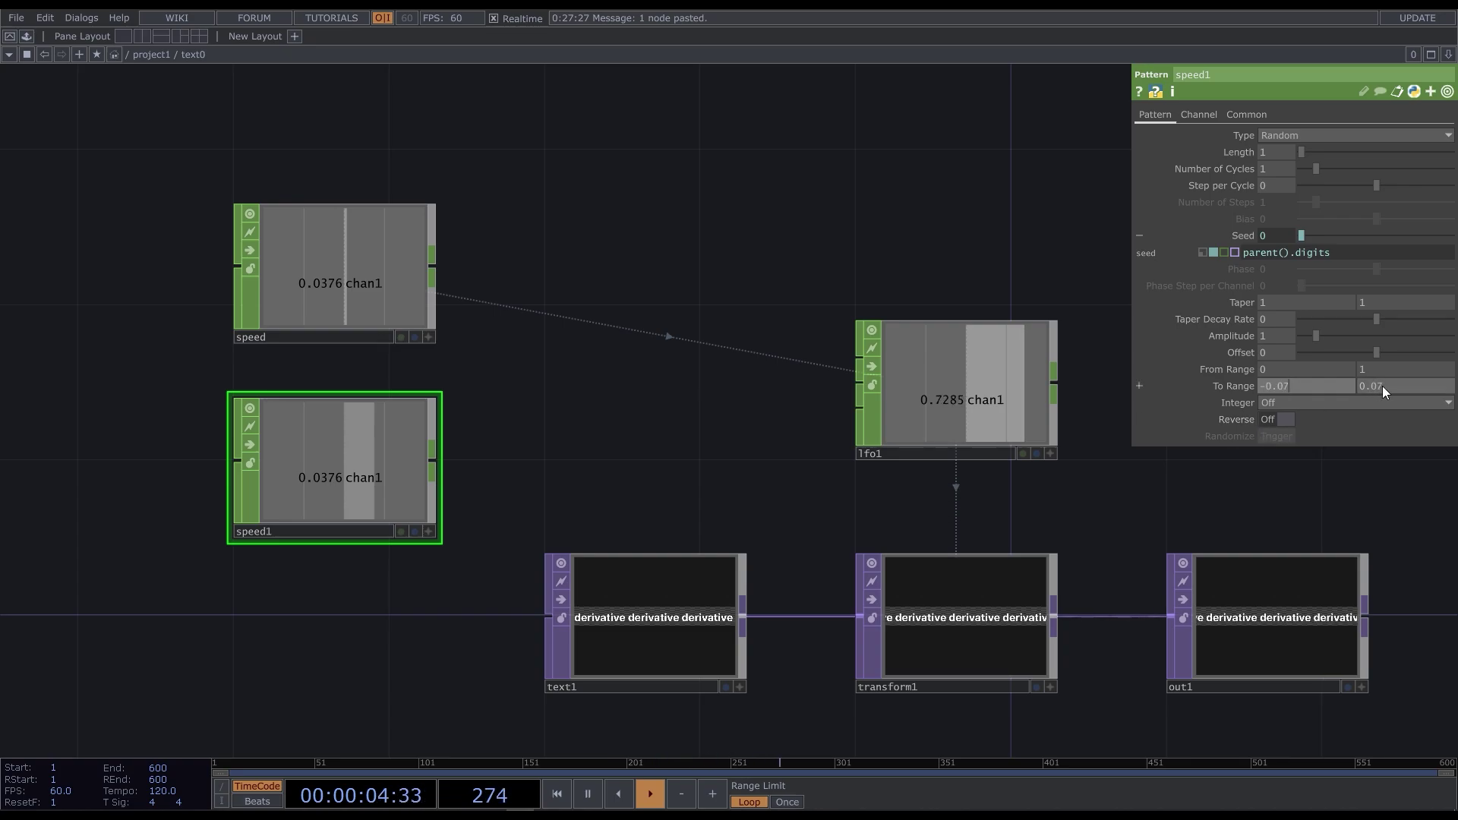
{"action": "key", "text": "Return"}
{"action": "left_click", "coordinate": [1377, 386]}
{"action": "type", "text": "0.015"}
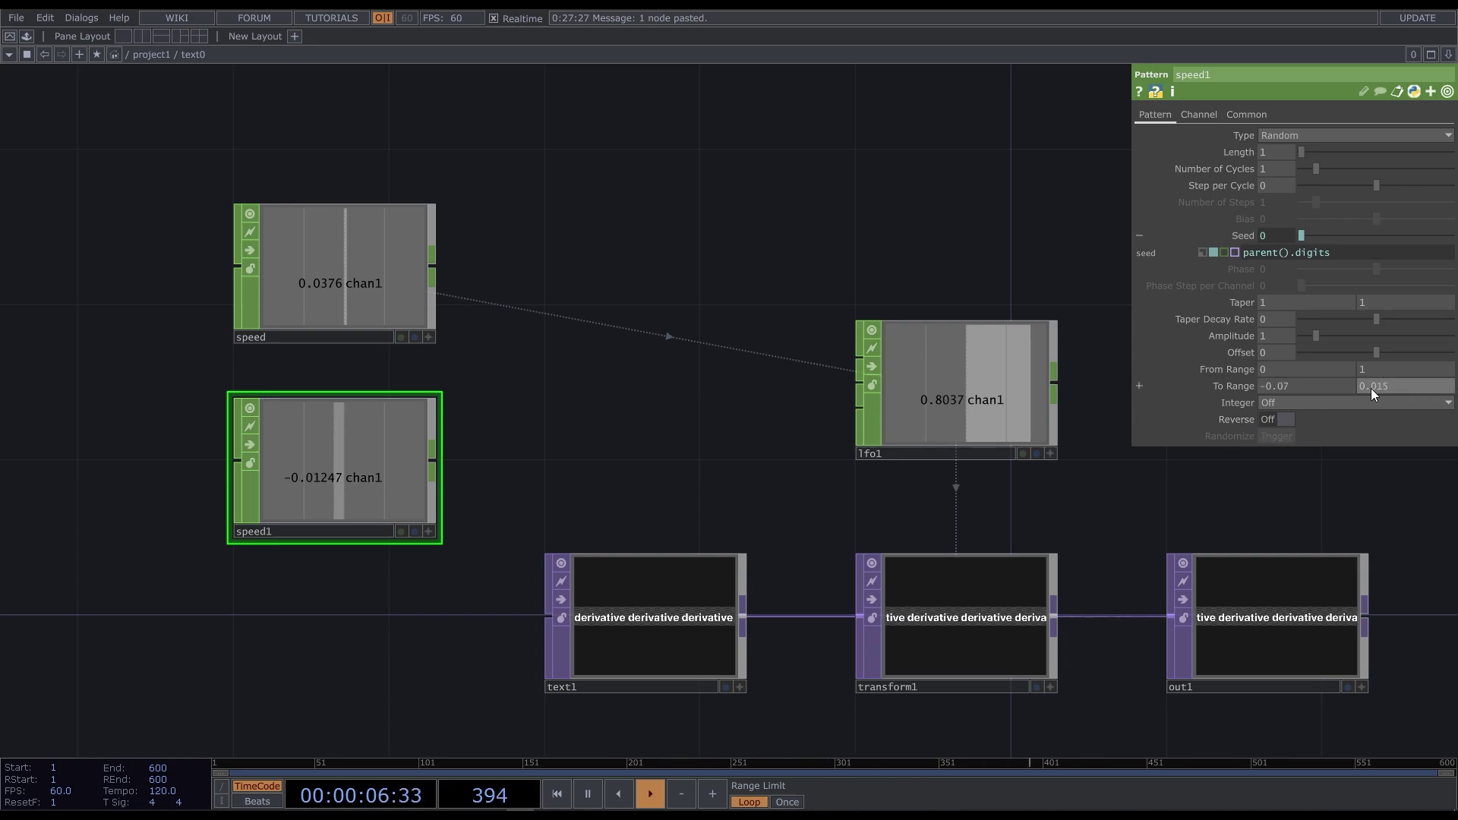
{"action": "key", "text": "Return"}
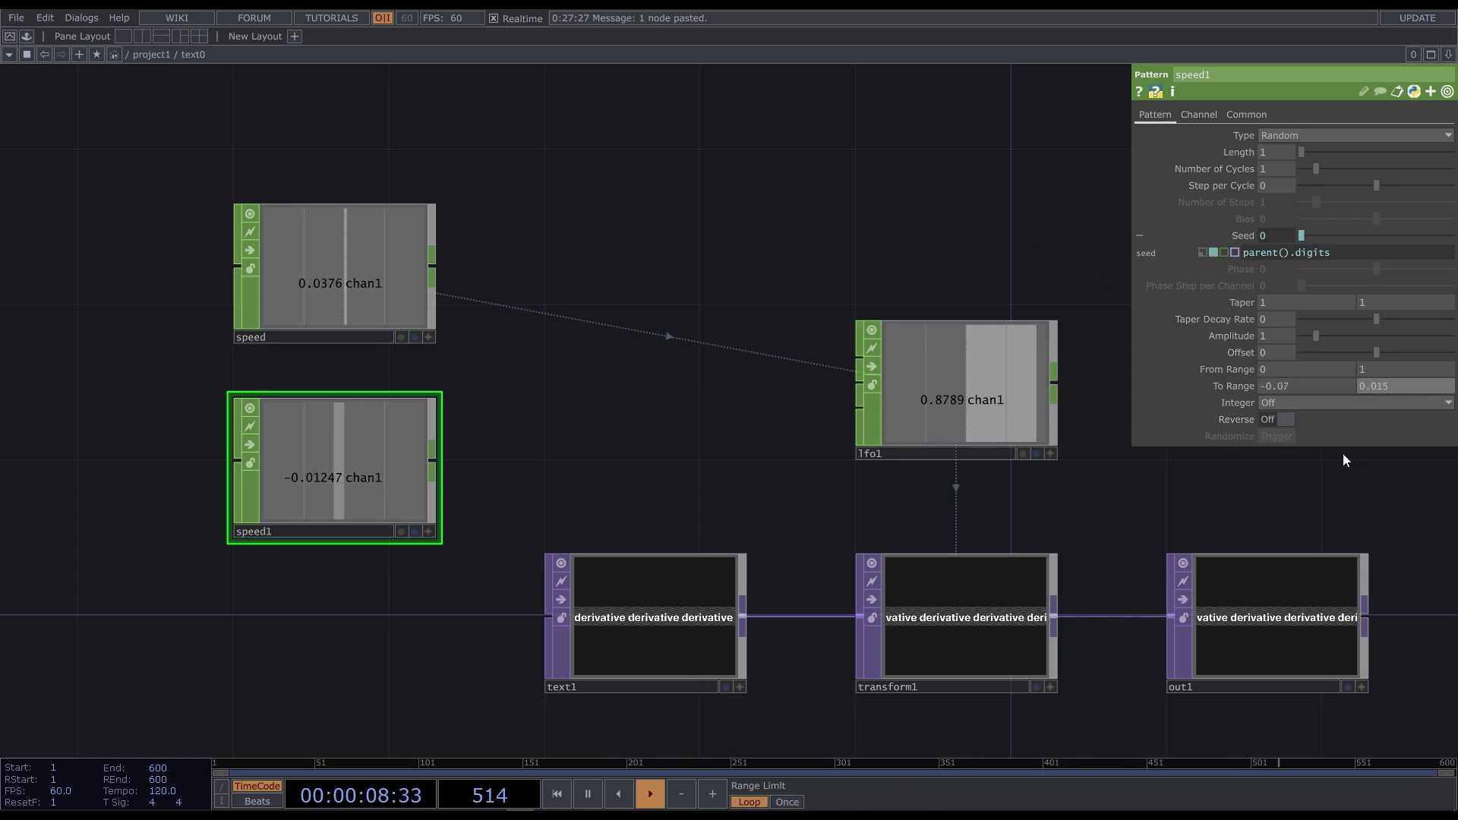
{"action": "key", "text": "Home"}
{"action": "type", "text": "-"}
{"action": "left_click", "coordinate": [928, 215]}
- Add a Switch CHOP between the two speed patterns and lfo1
{"action": "key", "text": "Tab"}
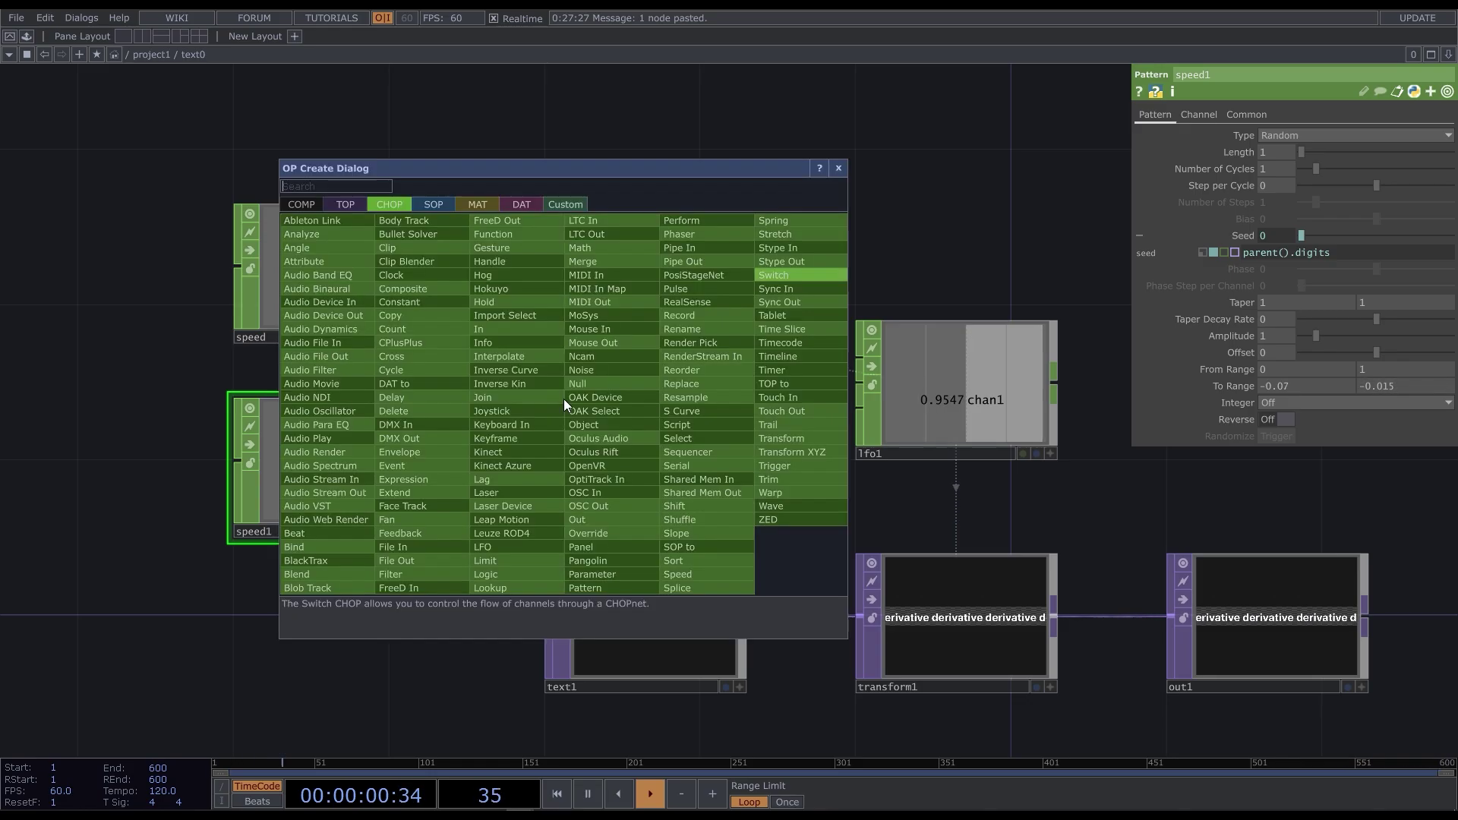
{"action": "type", "text": "swit"}
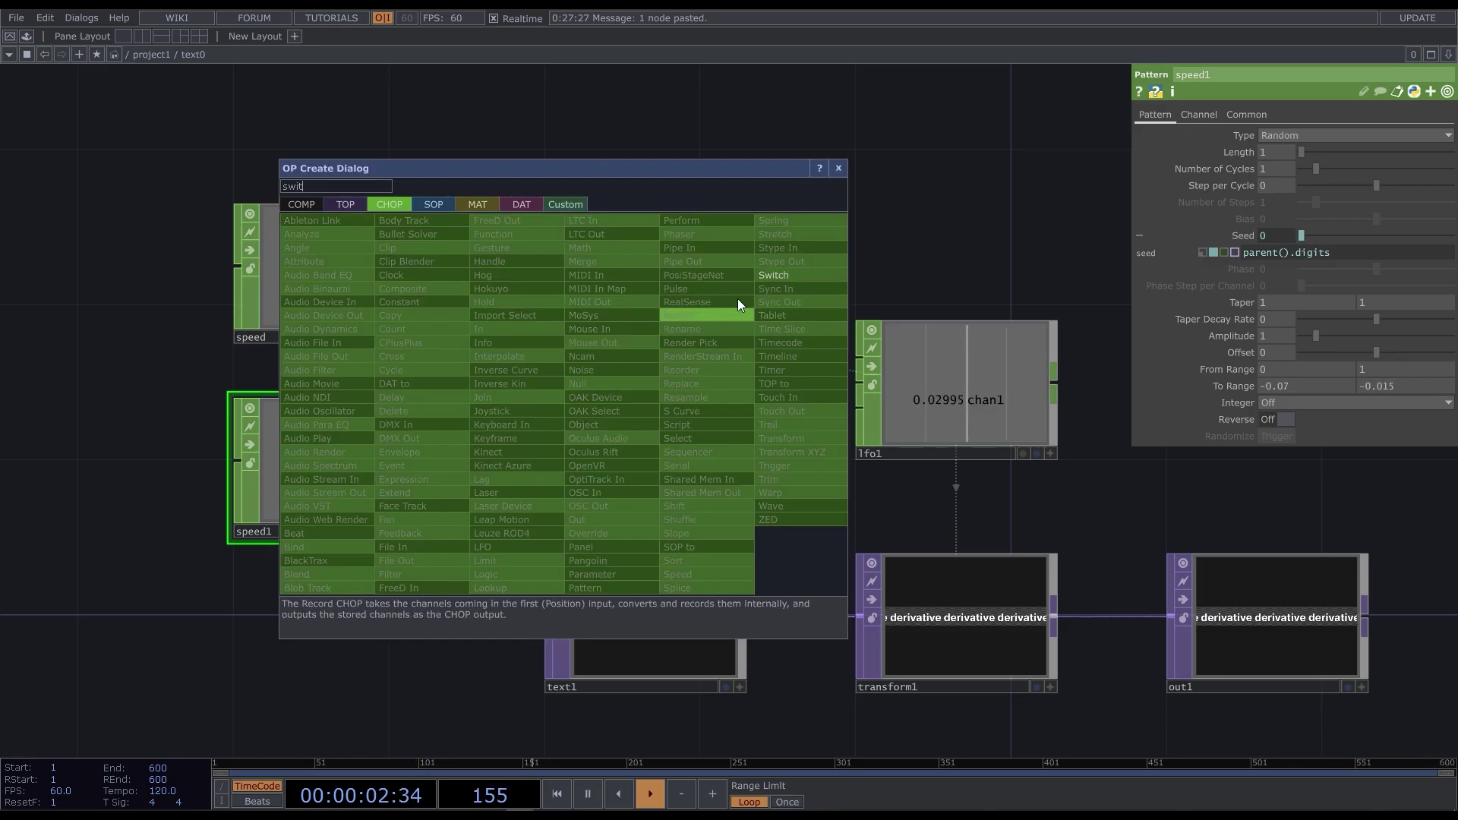
{"action": "left_click", "coordinate": [781, 275]}
{"action": "left_click", "coordinate": [571, 351]}
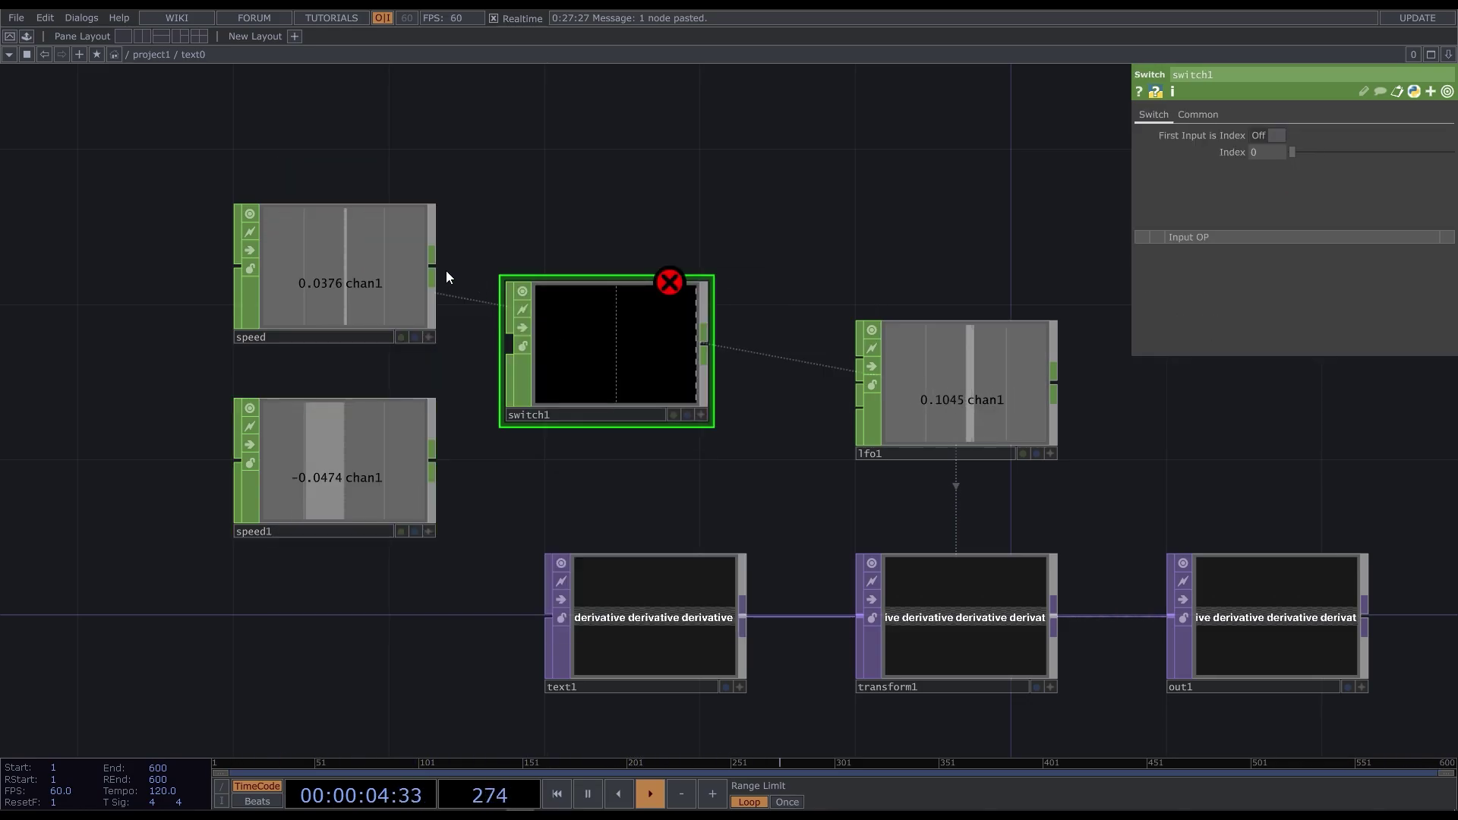
- Connect speed and speed1 as the first and second inputs of switch1, and test its Index, leaving it at 0
{"action": "left_click_drag", "start_coordinate": [432, 266], "coordinate": [507, 351]}
{"action": "left_click_drag", "start_coordinate": [431, 460], "coordinate": [511, 372]}
{"action": "left_click_drag", "start_coordinate": [1296, 153], "coordinate": [1284, 153]}
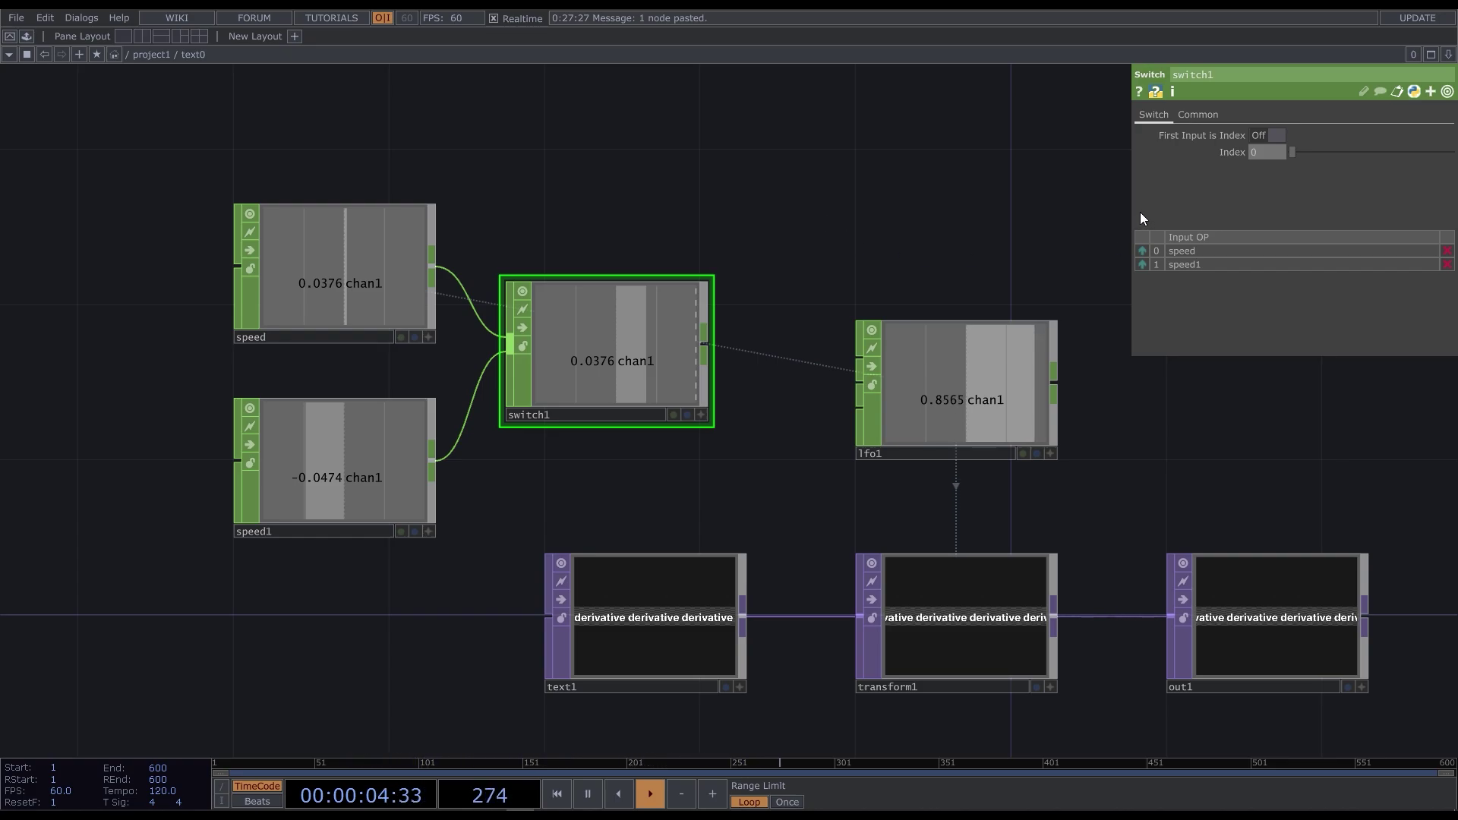
- Drive switch1's Index with the expression 0 if parent().digits % 2 == 0 else 1
{"action": "left_click_drag", "start_coordinate": [1133, 209], "coordinate": [766, 217]}
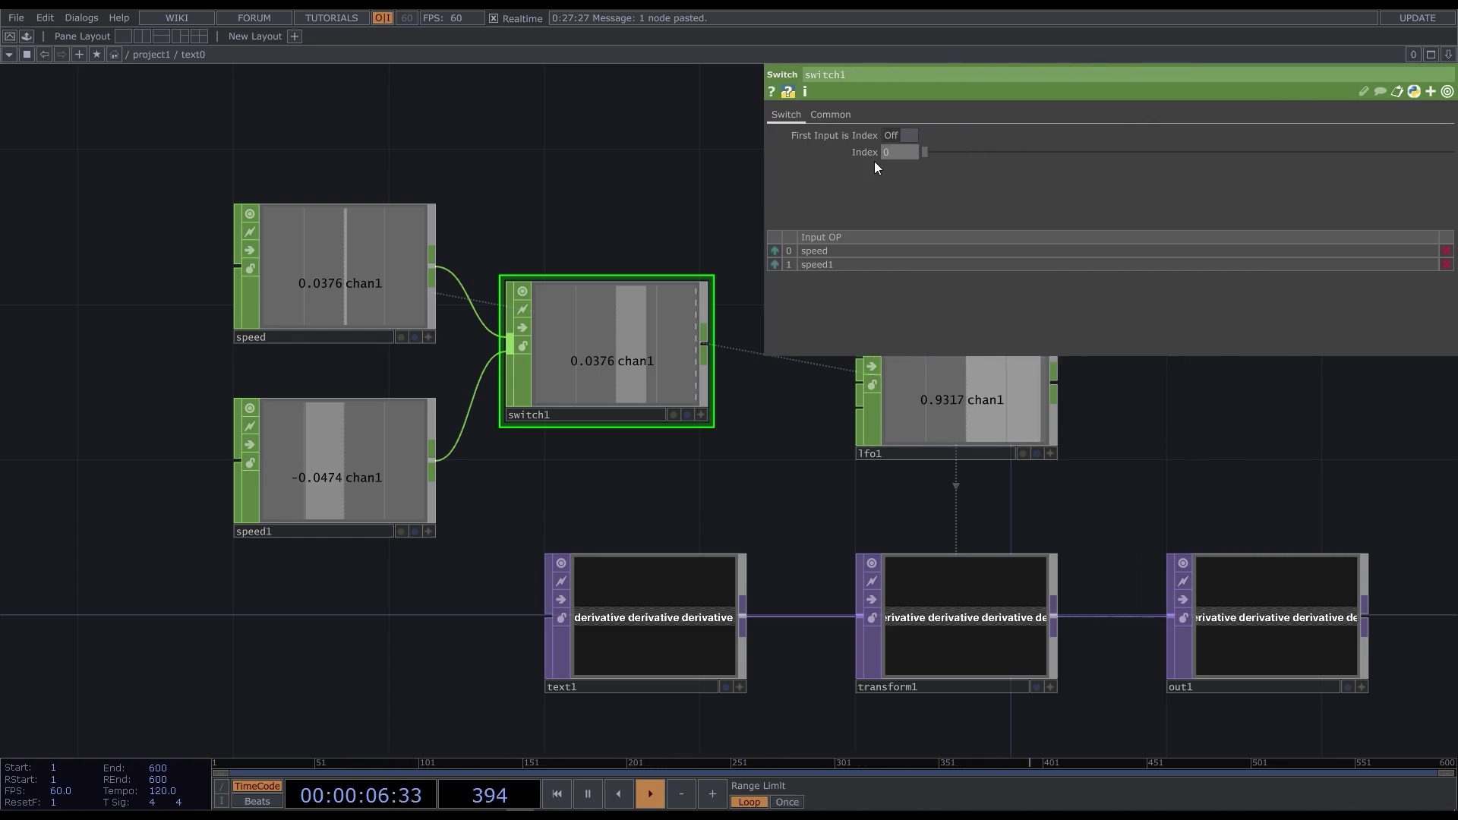
{"action": "left_click", "coordinate": [772, 152]}
{"action": "left_click", "coordinate": [848, 170]}
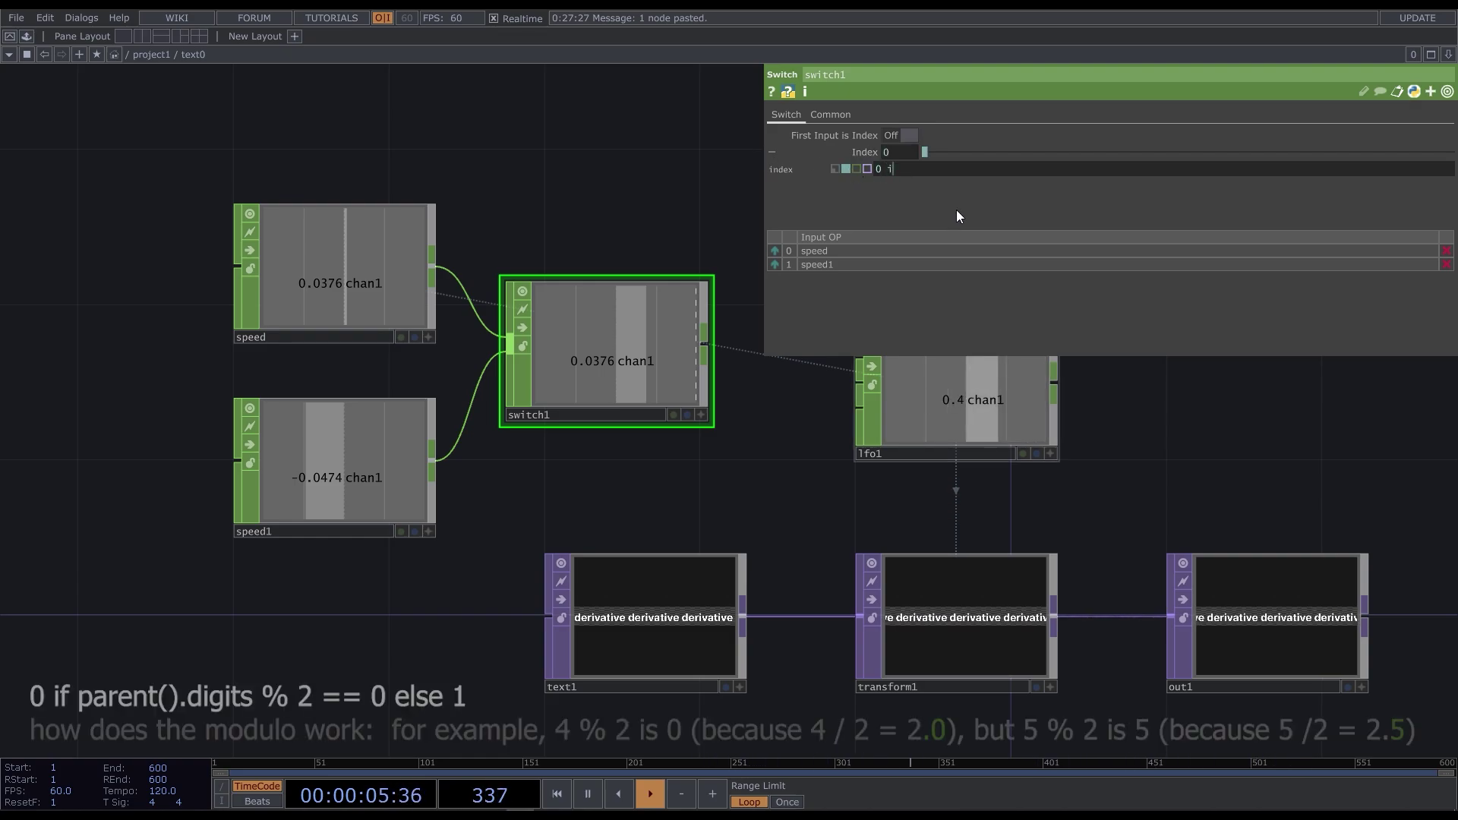
{"action": "type", "text": "f"}
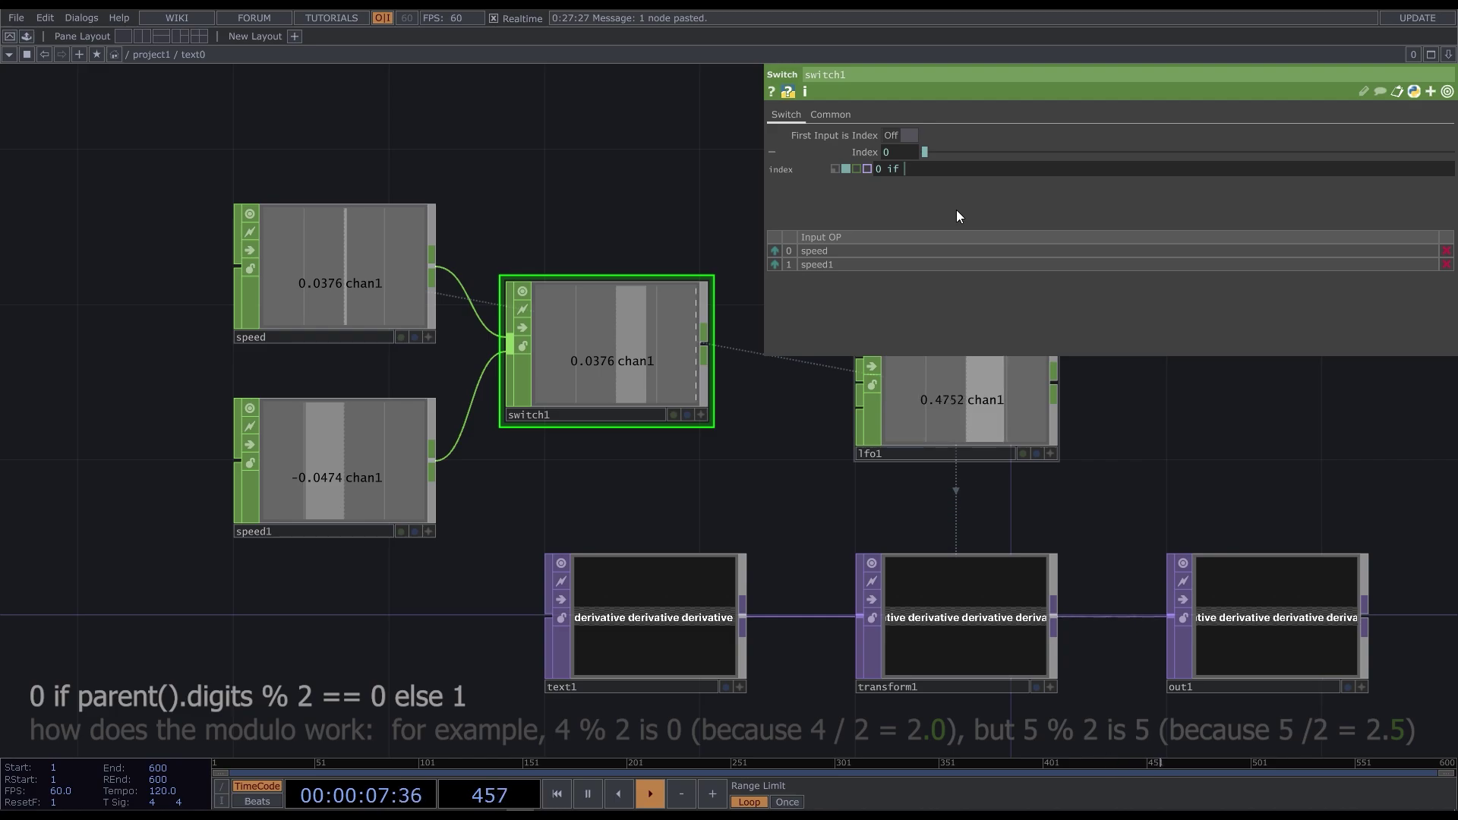
{"action": "type", "text": " parent()"}
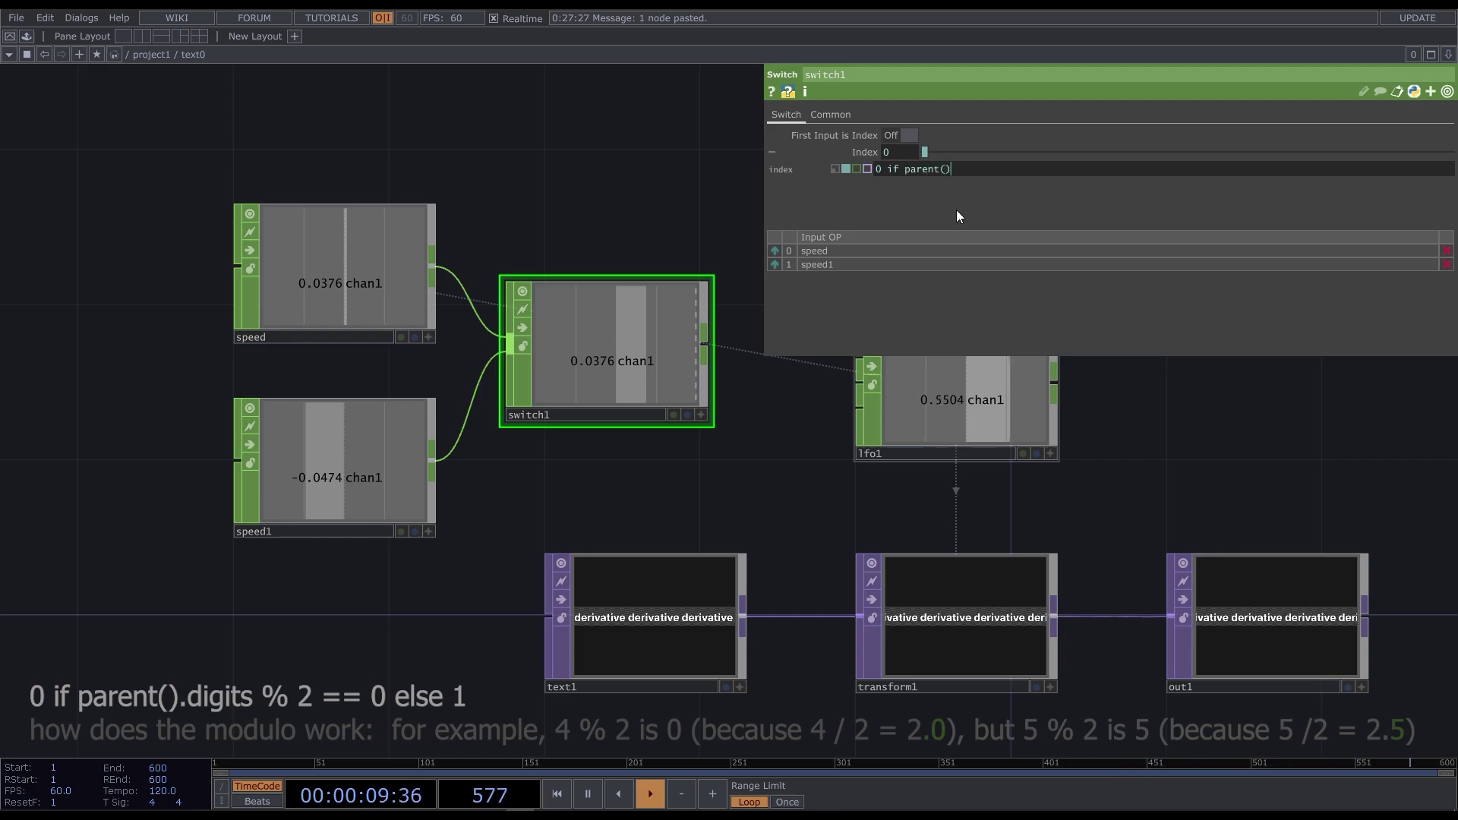
{"action": "type", "text": ".digits"}
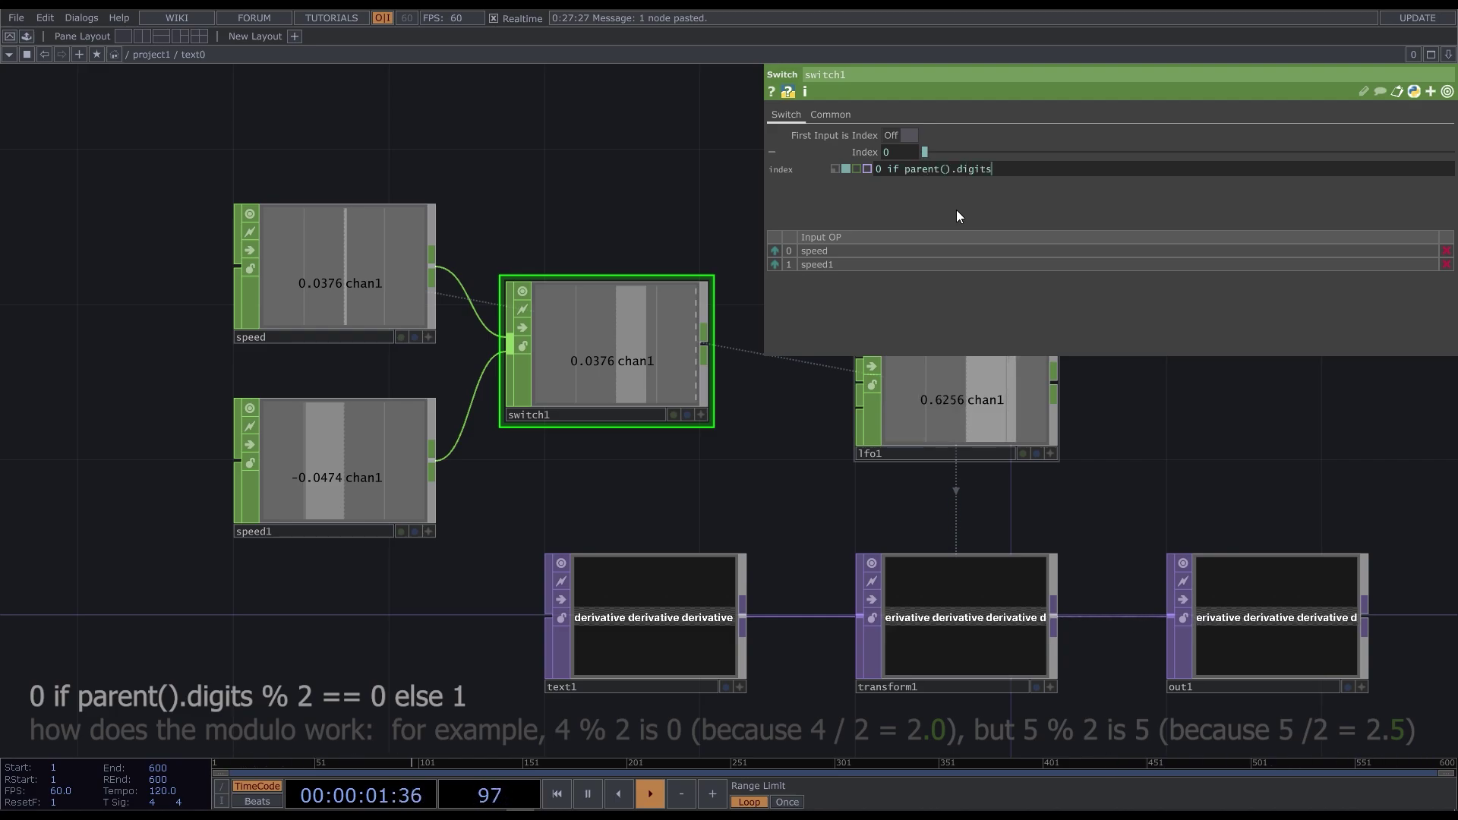
{"action": "type", "text": " % 2"}
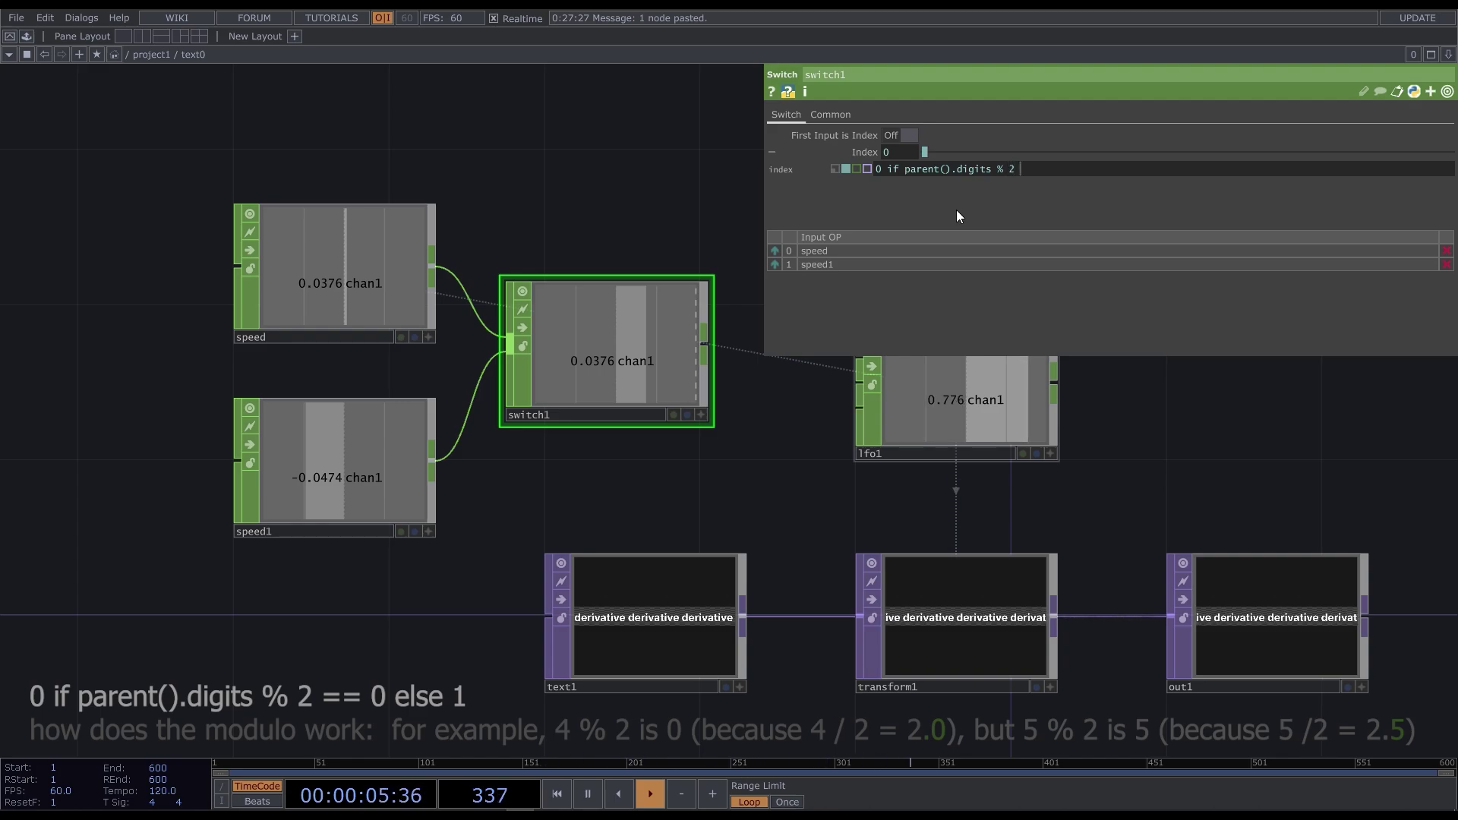
{"action": "type", "text": " =="}
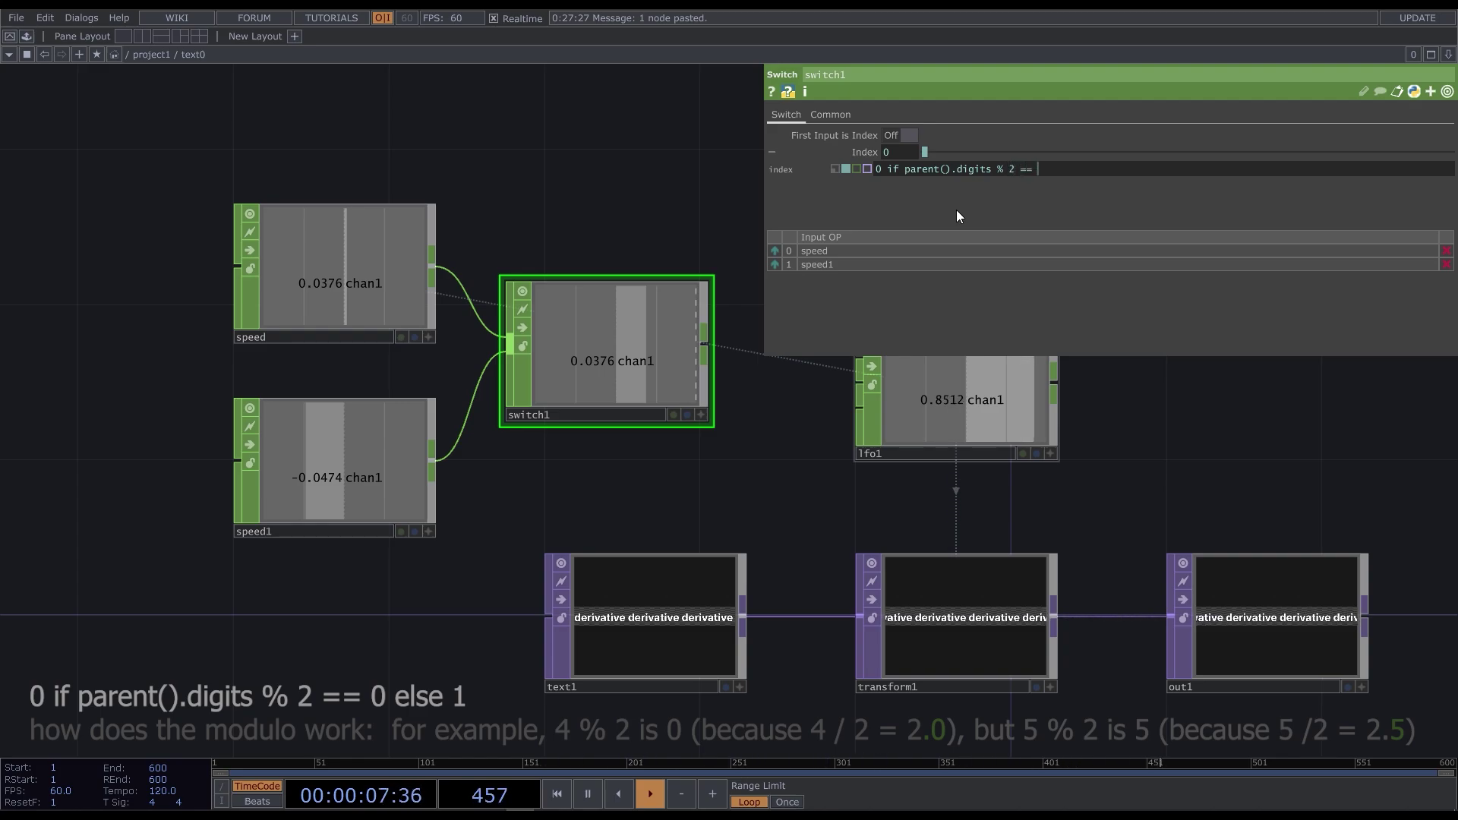
{"action": "type", "text": " 0"}
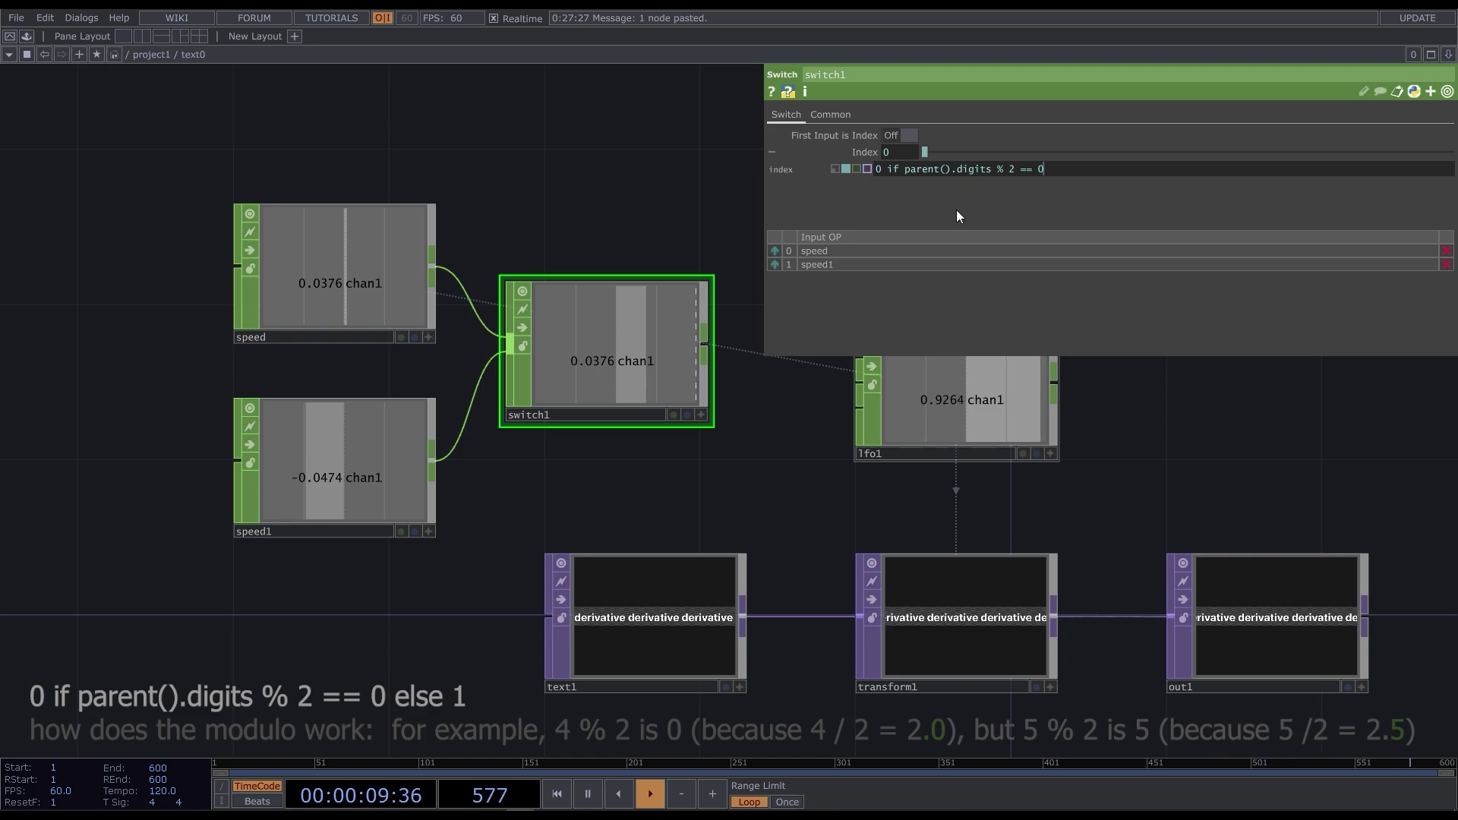
{"action": "type", "text": " else 1"}
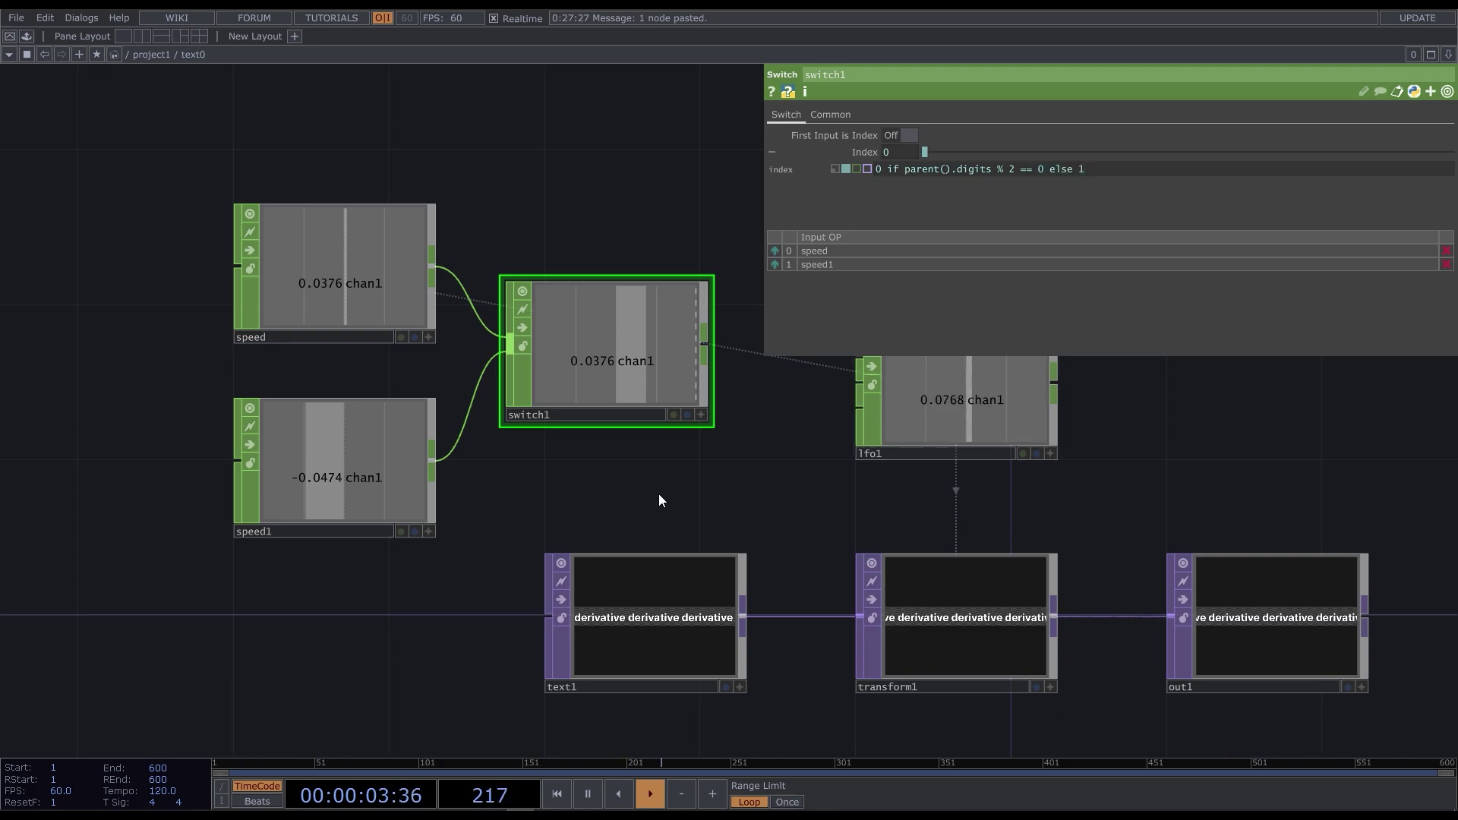
- Shift speed, speed1 and switch1 away from lfo1 to make room, and add a Null CHOP after switch1
{"action": "left_click_drag", "start_coordinate": [658, 500], "coordinate": [308, 275]}
{"action": "left_click_drag", "start_coordinate": [703, 349], "coordinate": [469, 351]}
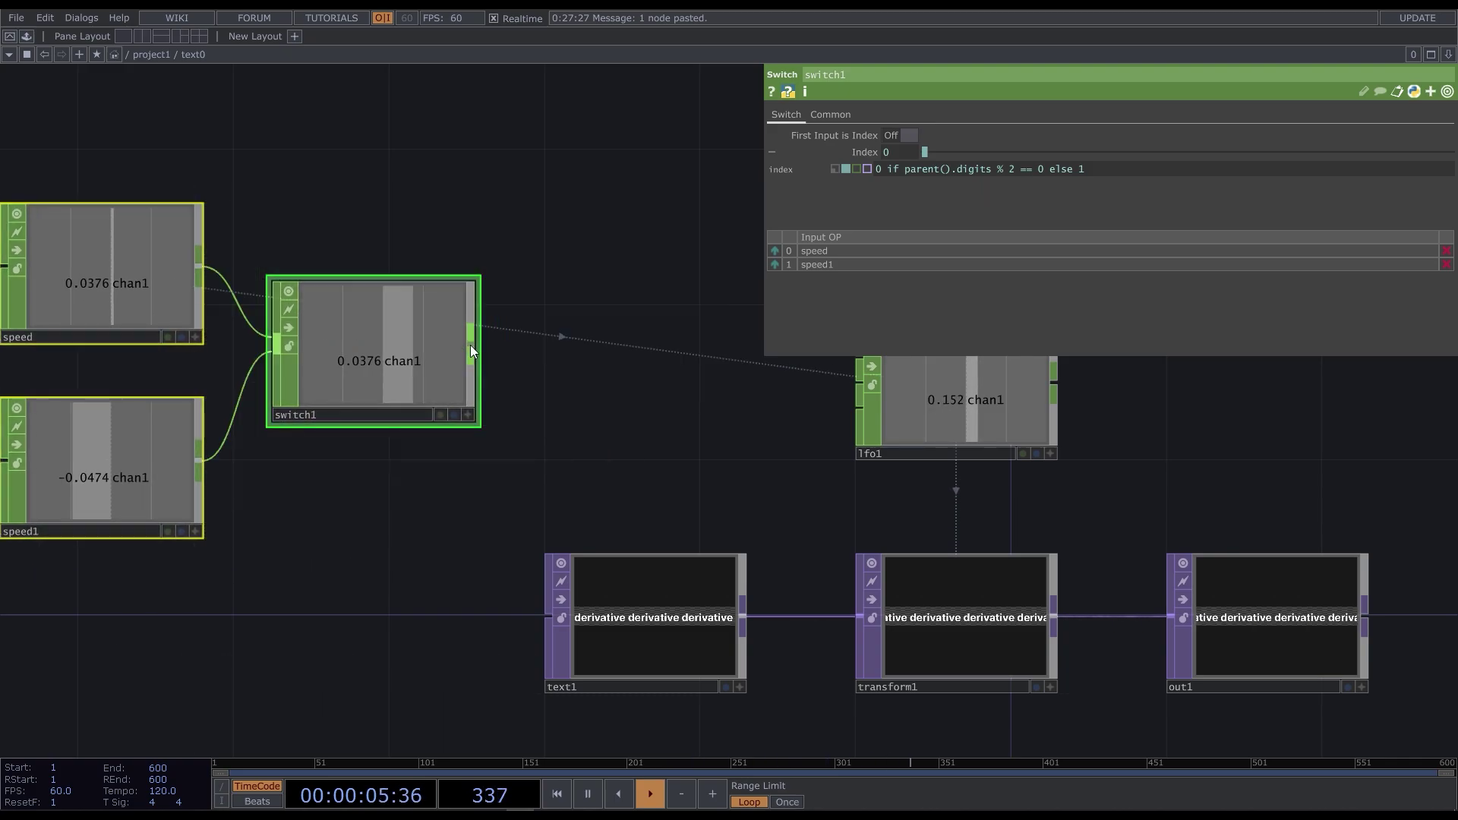
{"action": "right_click", "coordinate": [471, 344]}
{"action": "left_click", "coordinate": [502, 334]}
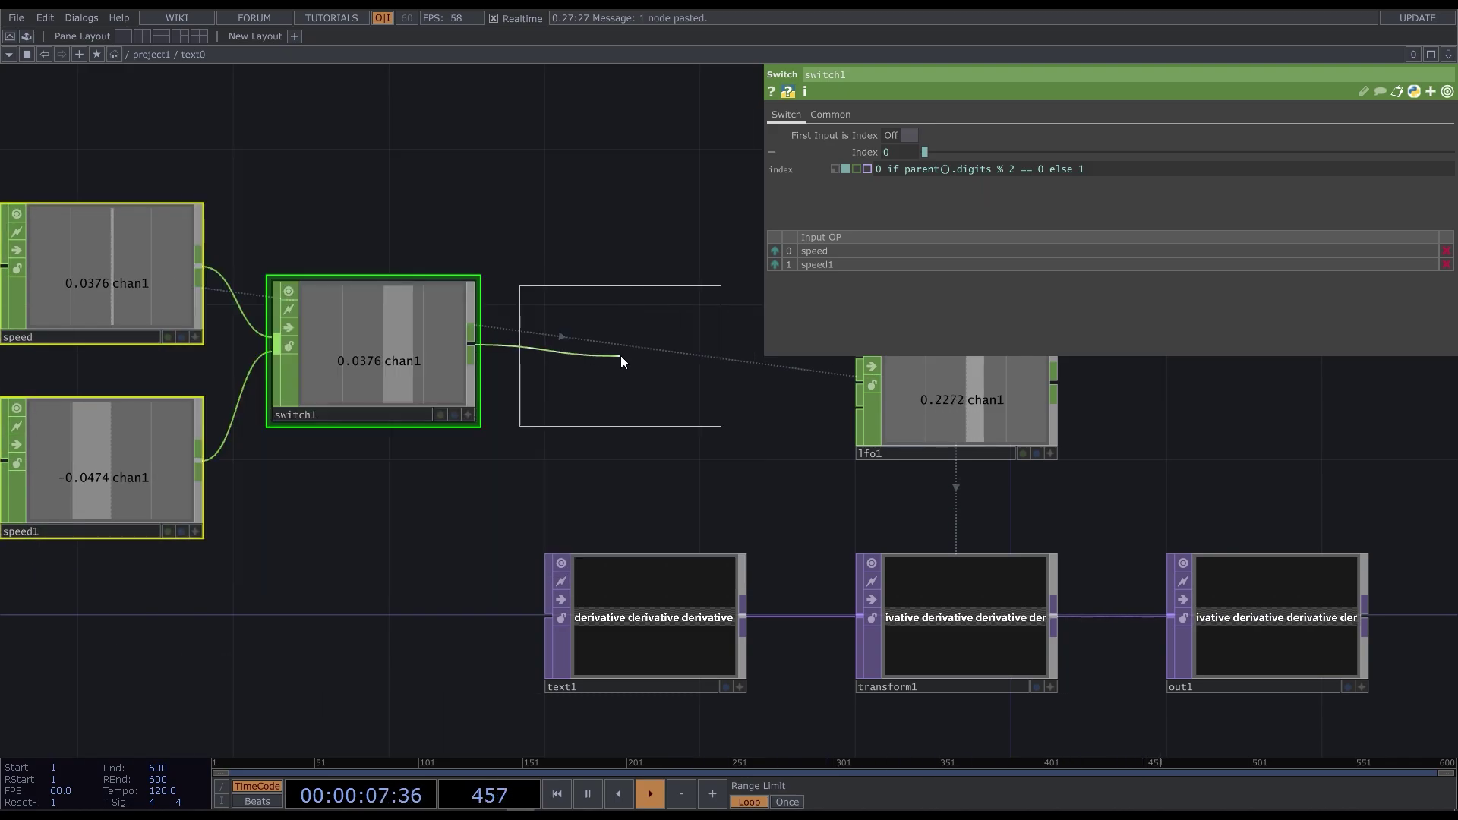
{"action": "left_click", "coordinate": [644, 353]}
{"action": "scroll", "coordinate": [607, 452], "scroll_direction": "down", "scroll_amount": 2}
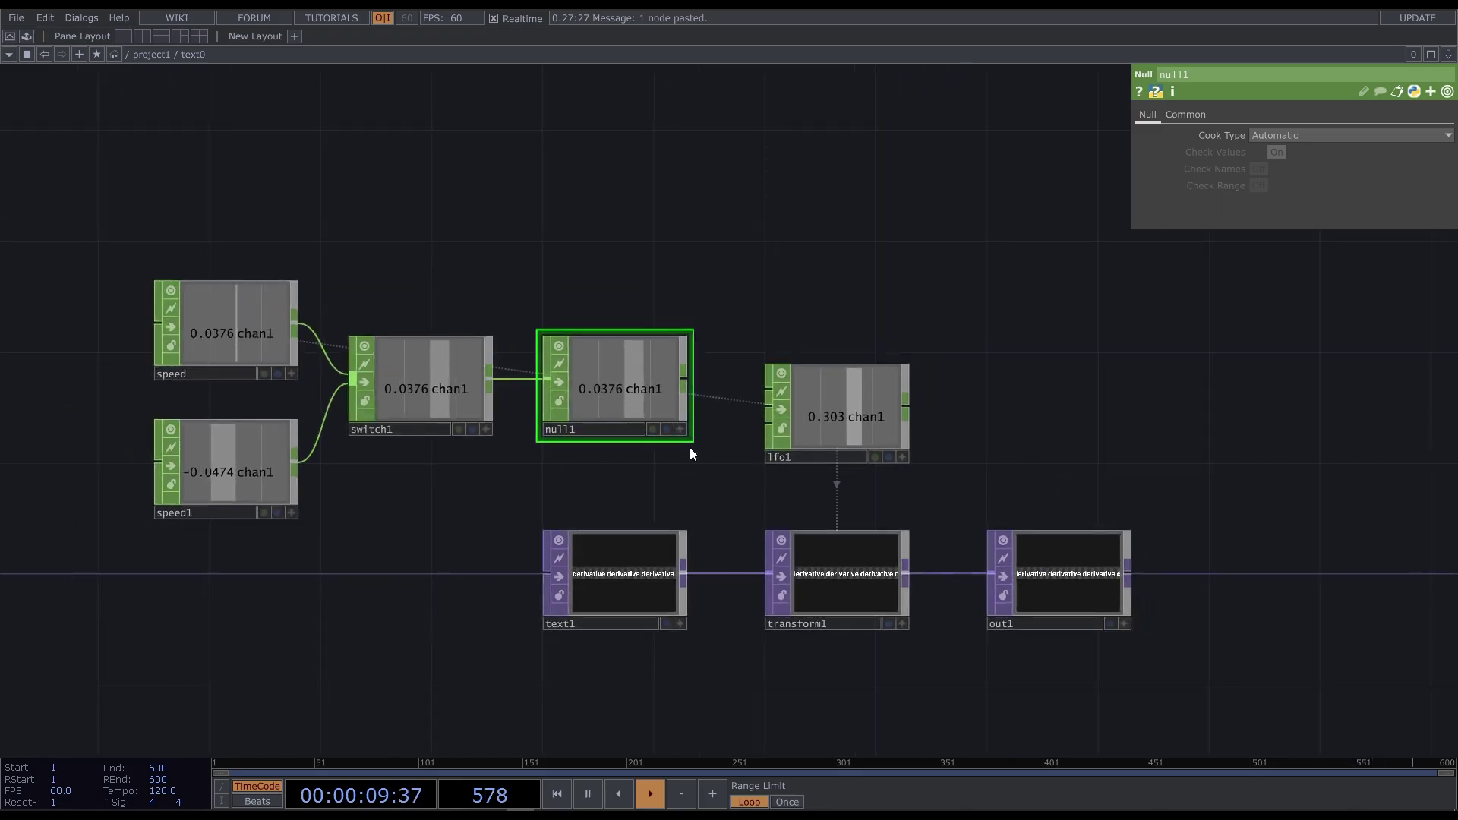
- Reference null1's chan1 channel in the Frequency parameter of lfo1
{"action": "left_click", "coordinate": [679, 429]}
{"action": "left_click", "coordinate": [820, 417]}
{"action": "left_click_drag", "start_coordinate": [632, 389], "coordinate": [1191, 210]}
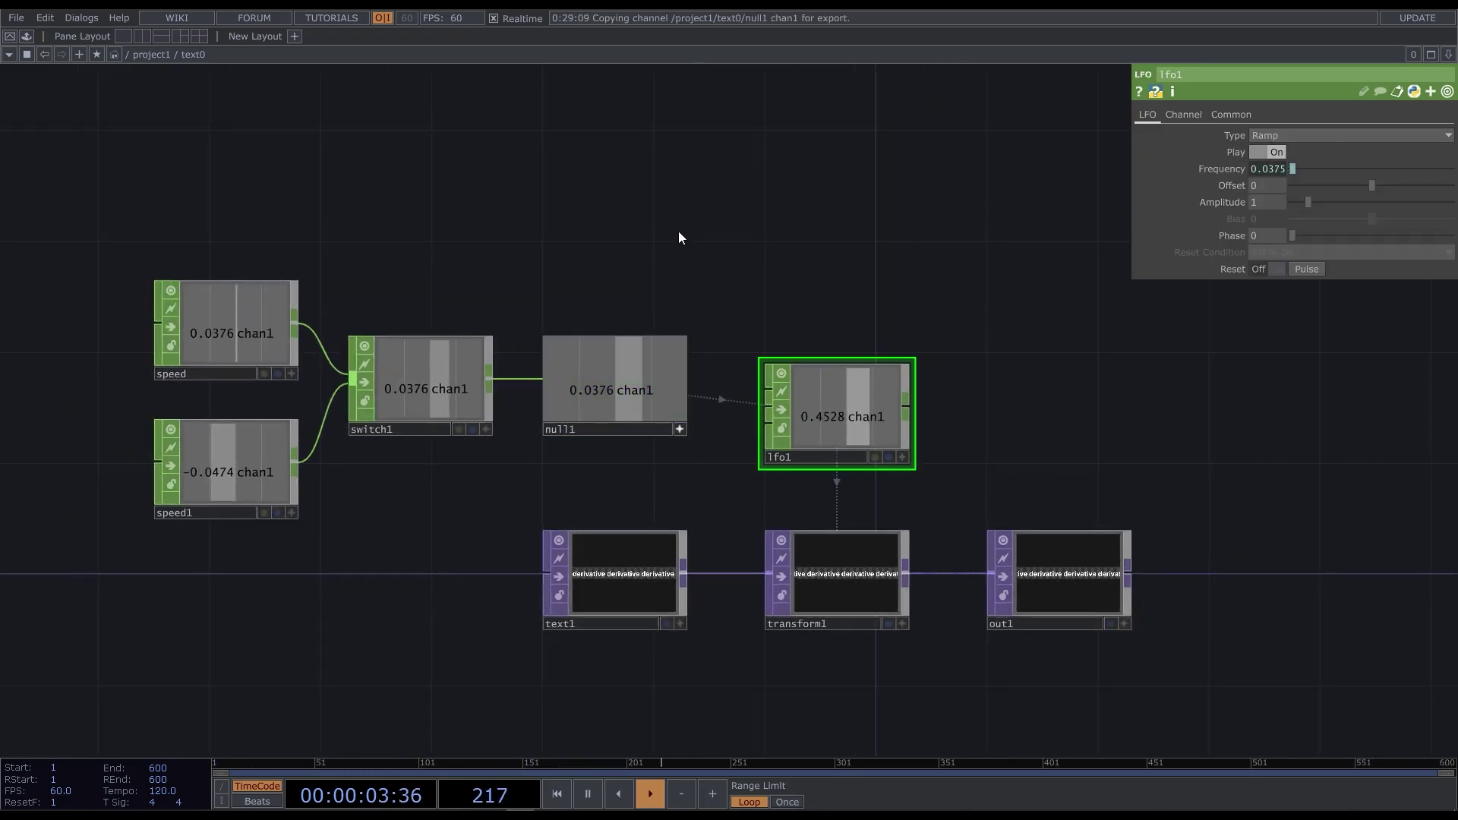
- Return to project1 and regenerate the replicants by changing replicator1's Number of Replicants to 7 and back to 6
{"action": "scroll", "coordinate": [437, 275], "scroll_direction": "down", "scroll_amount": 3}
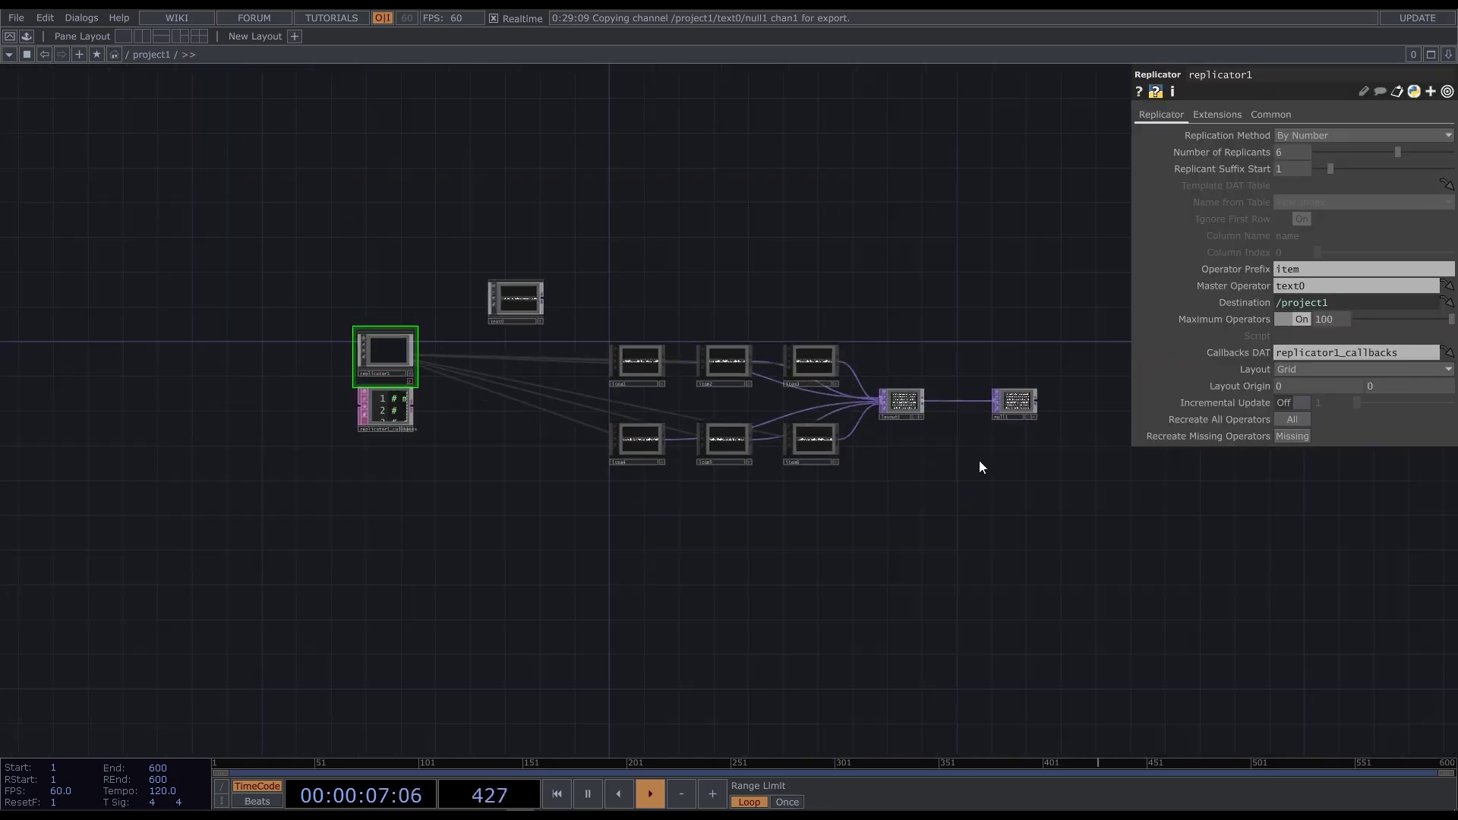
{"action": "scroll", "coordinate": [961, 458], "scroll_direction": "up", "scroll_amount": 4}
{"action": "scroll", "coordinate": [896, 399], "scroll_direction": "up", "scroll_amount": 4}
{"action": "scroll", "coordinate": [1071, 584], "scroll_direction": "down", "scroll_amount": 6}
{"action": "left_click_drag", "start_coordinate": [1398, 152], "coordinate": [1404, 150]}
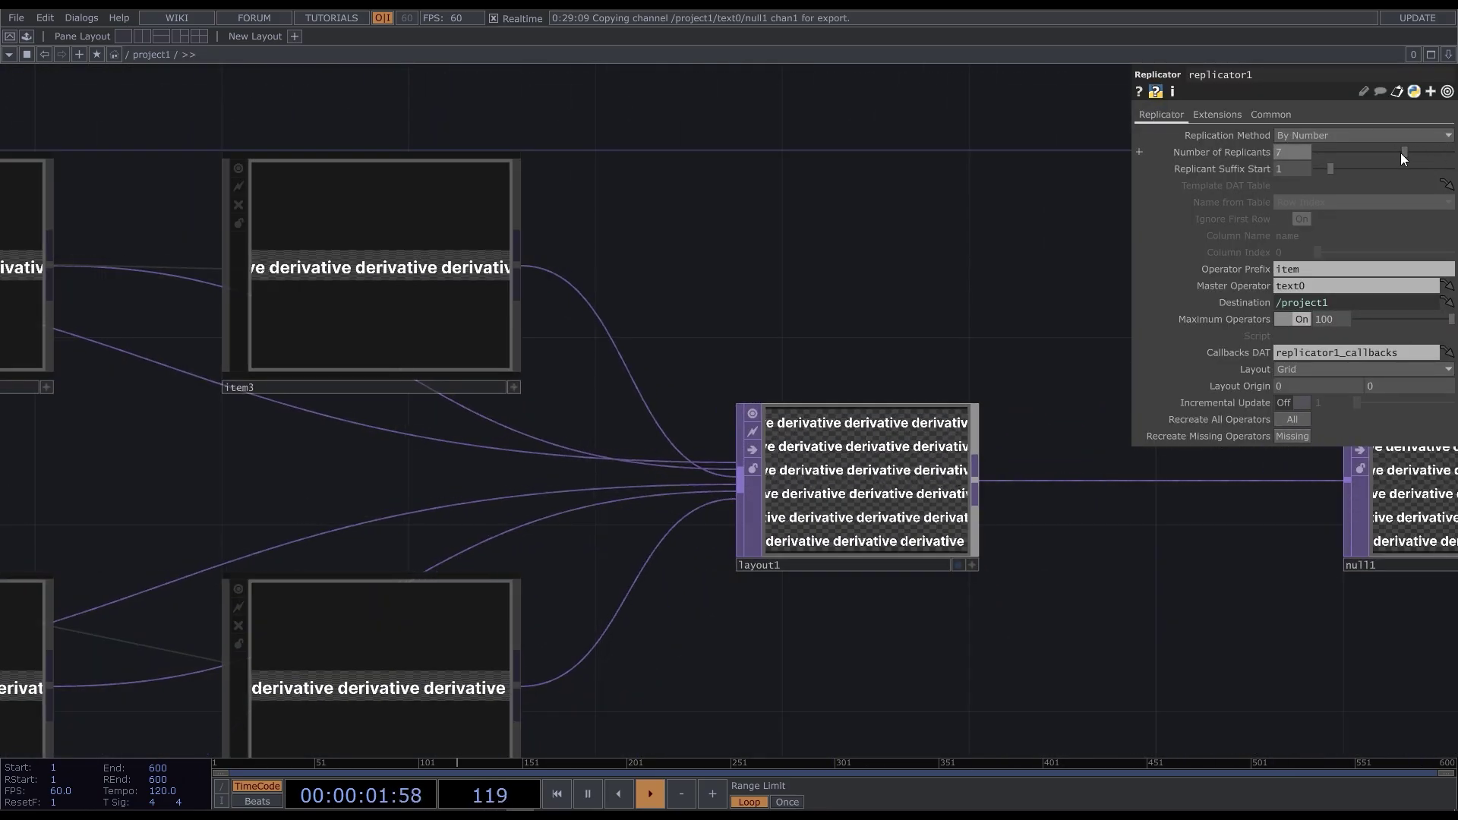
{"action": "mouse_move", "coordinate": [1399, 153]}
{"action": "left_mouse_down"}
{"action": "mouse_move", "coordinate": [1347, 155]}
{"action": "mouse_move", "coordinate": [1391, 151]}
{"action": "left_mouse_up"}
- Insert a Fit TOP between layout1 and null1 and set its Fit mode to Fit Horizontal
{"action": "scroll", "coordinate": [572, 251], "scroll_direction": "down", "scroll_amount": 4}
{"action": "right_click", "coordinate": [776, 363]}
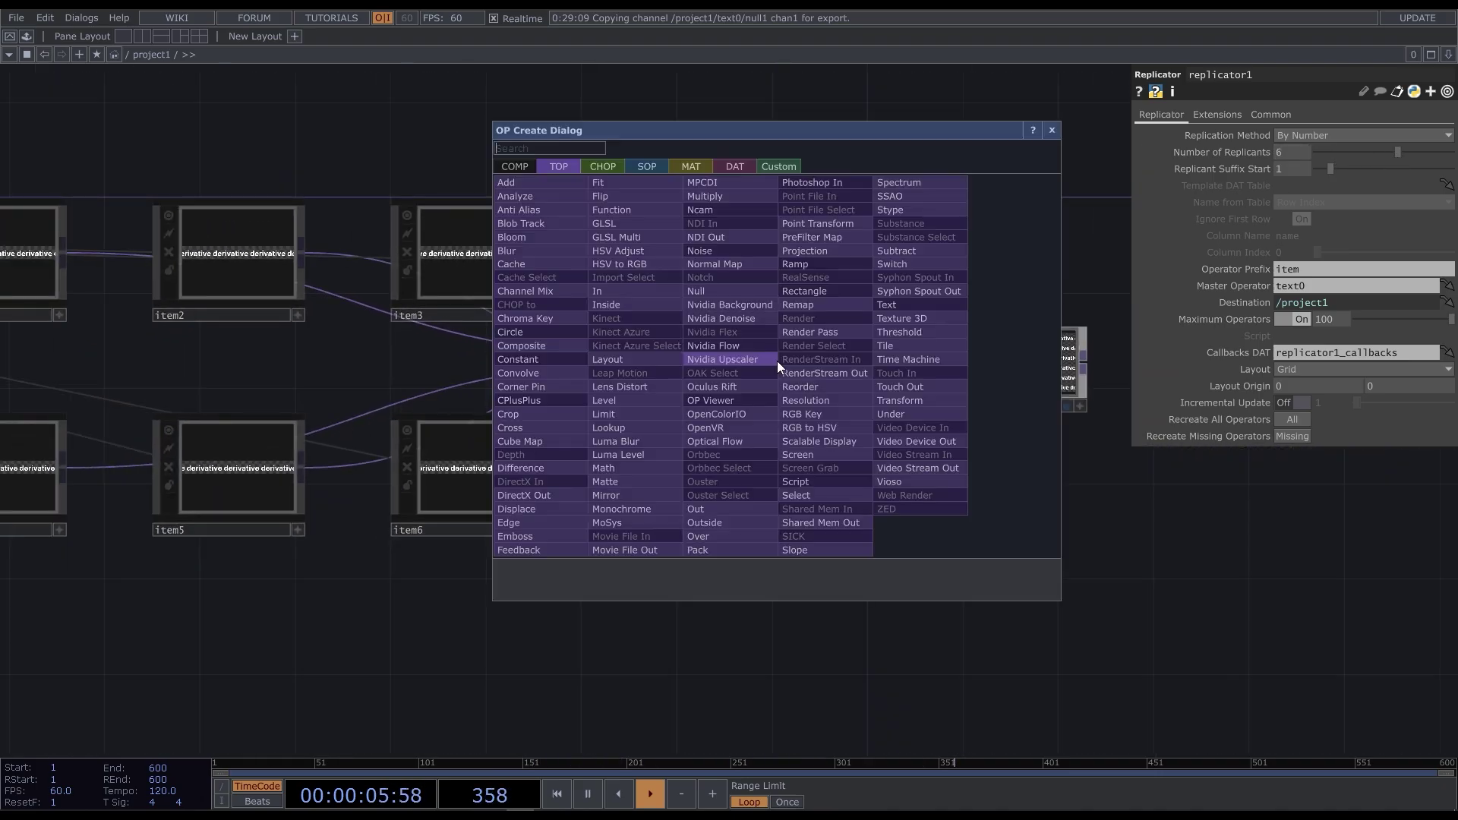
{"action": "type", "text": "fi"}
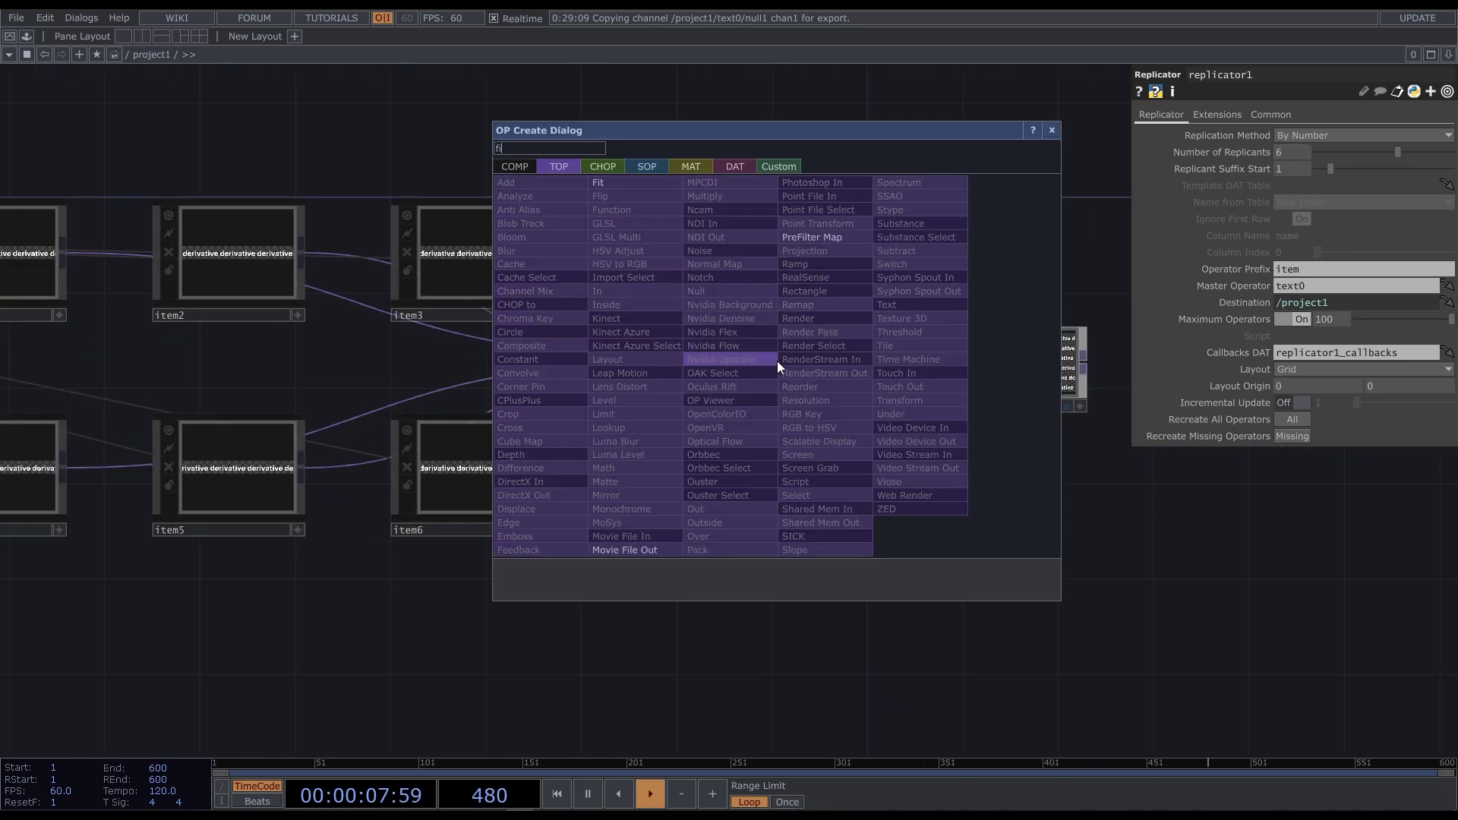
{"action": "left_click", "coordinate": [638, 186]}
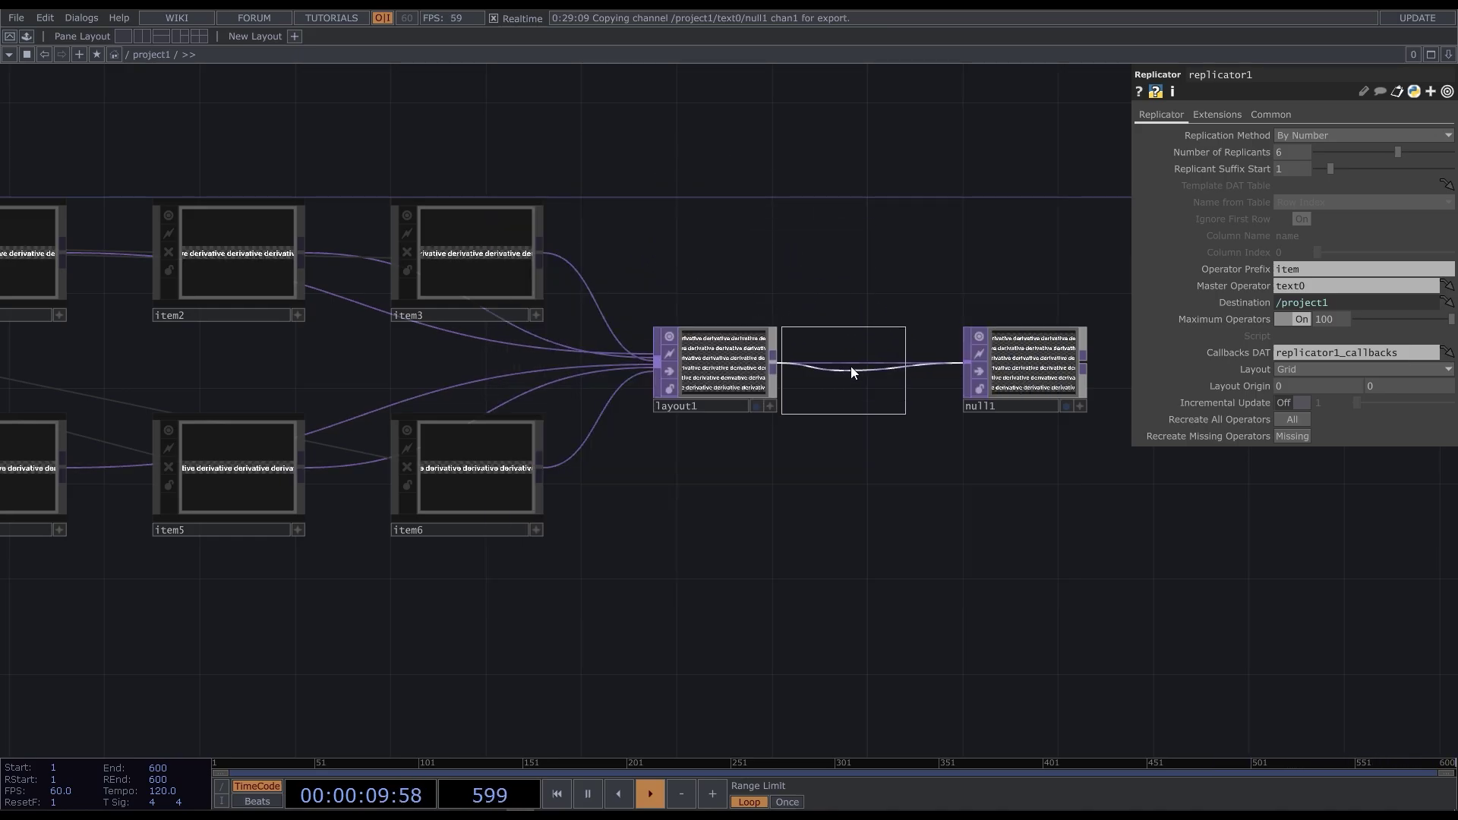
{"action": "left_click", "coordinate": [864, 361]}
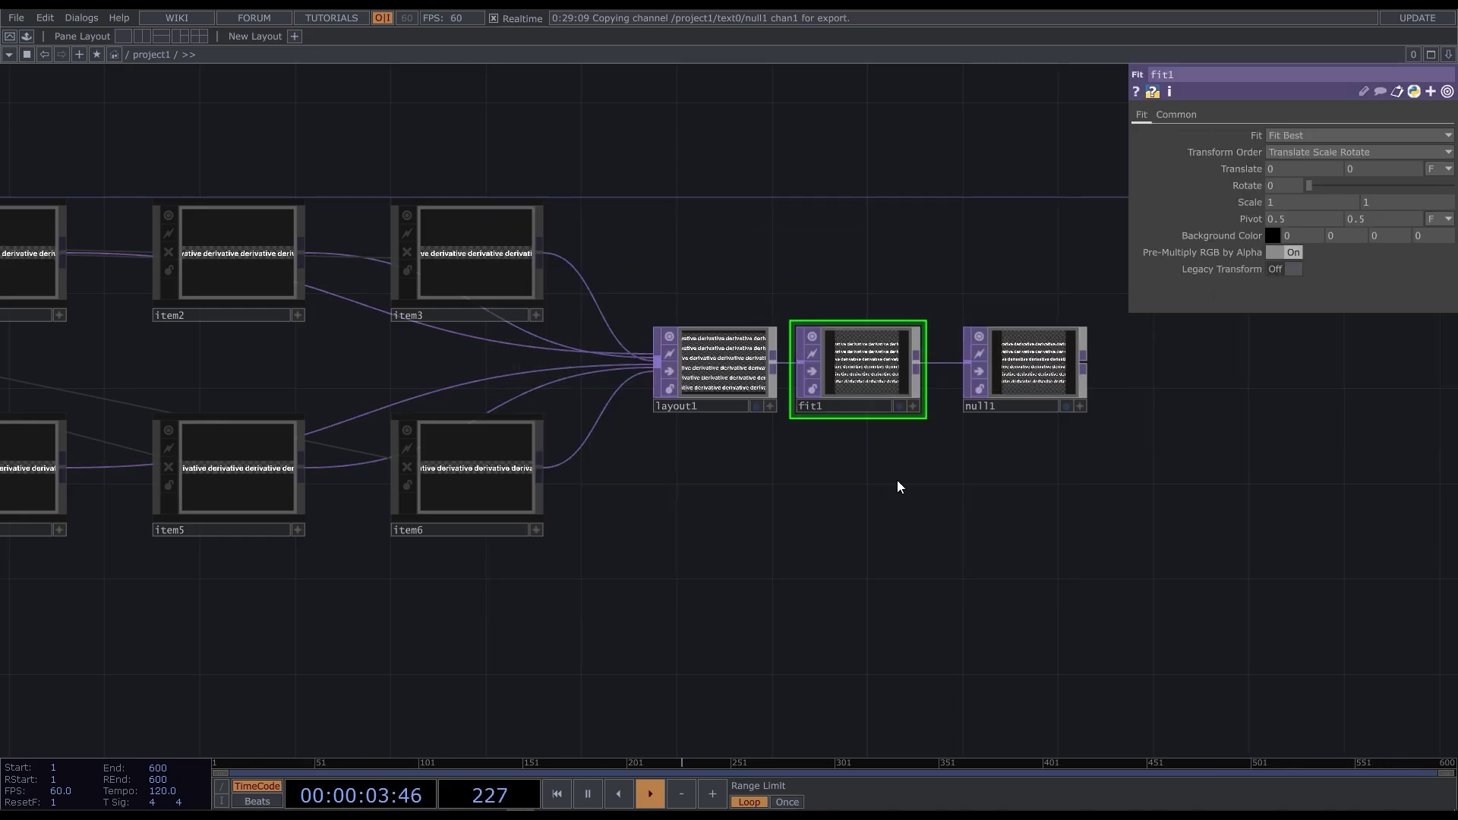
{"action": "scroll", "coordinate": [1022, 303], "scroll_direction": "up", "scroll_amount": 3}
{"action": "left_click", "coordinate": [1332, 134]}
{"action": "left_click", "coordinate": [1319, 167]}
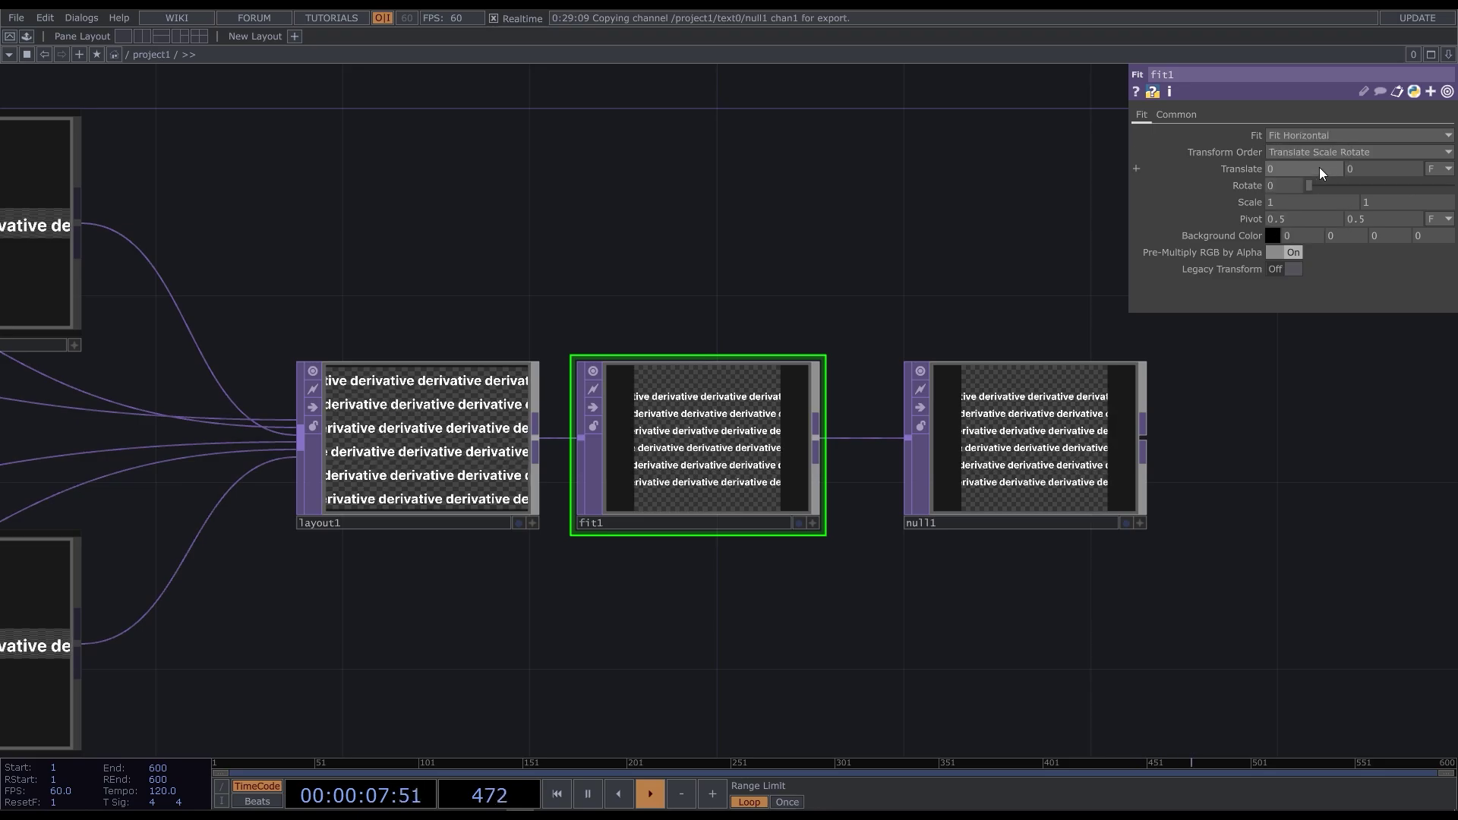
- Set fit1's output resolution to 720 by 1280
{"action": "left_click", "coordinate": [1179, 113]}
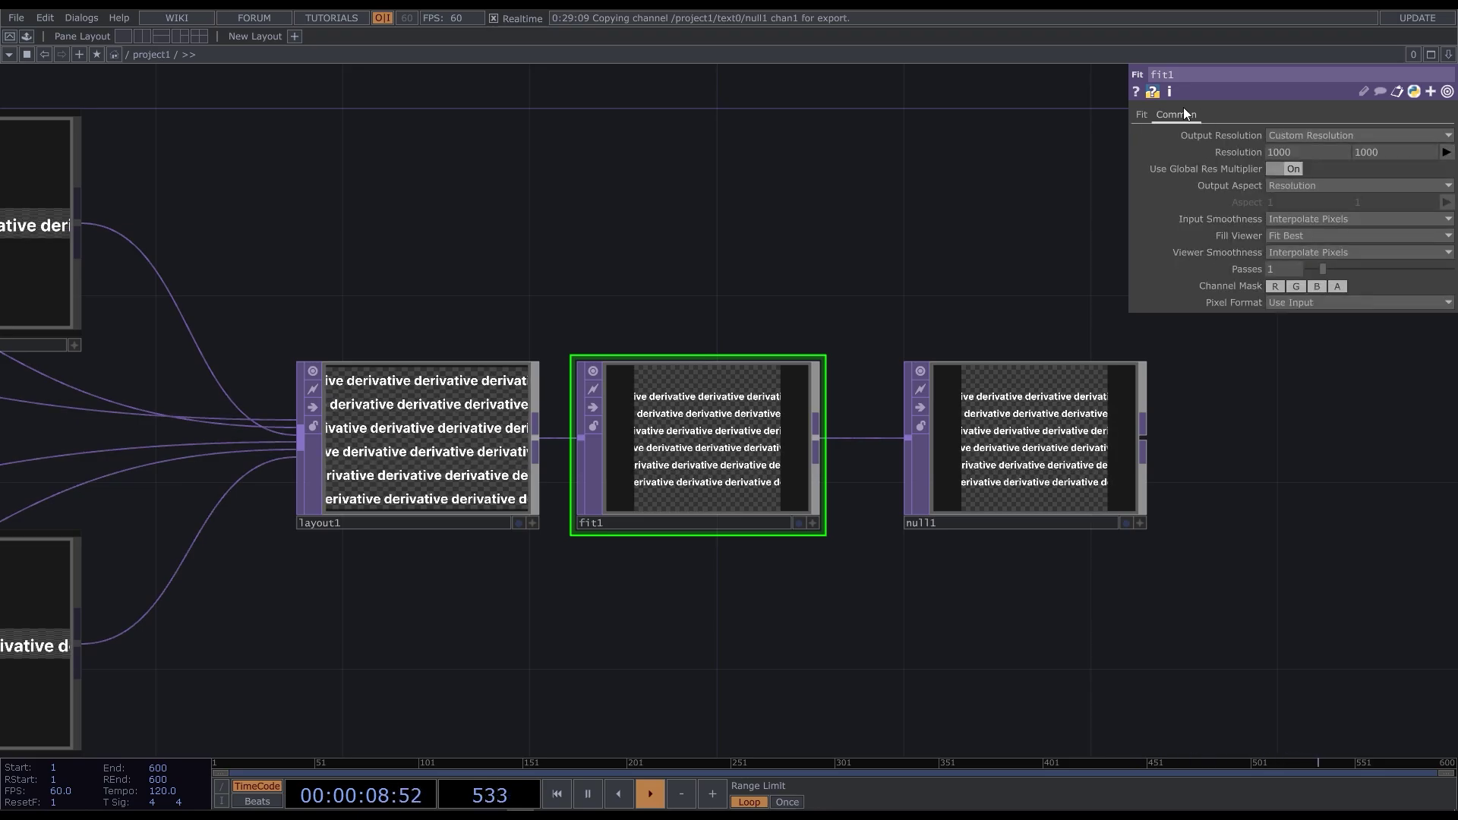
{"action": "left_click", "coordinate": [1305, 151]}
{"action": "type", "text": "720"}
{"action": "key", "text": "Return"}
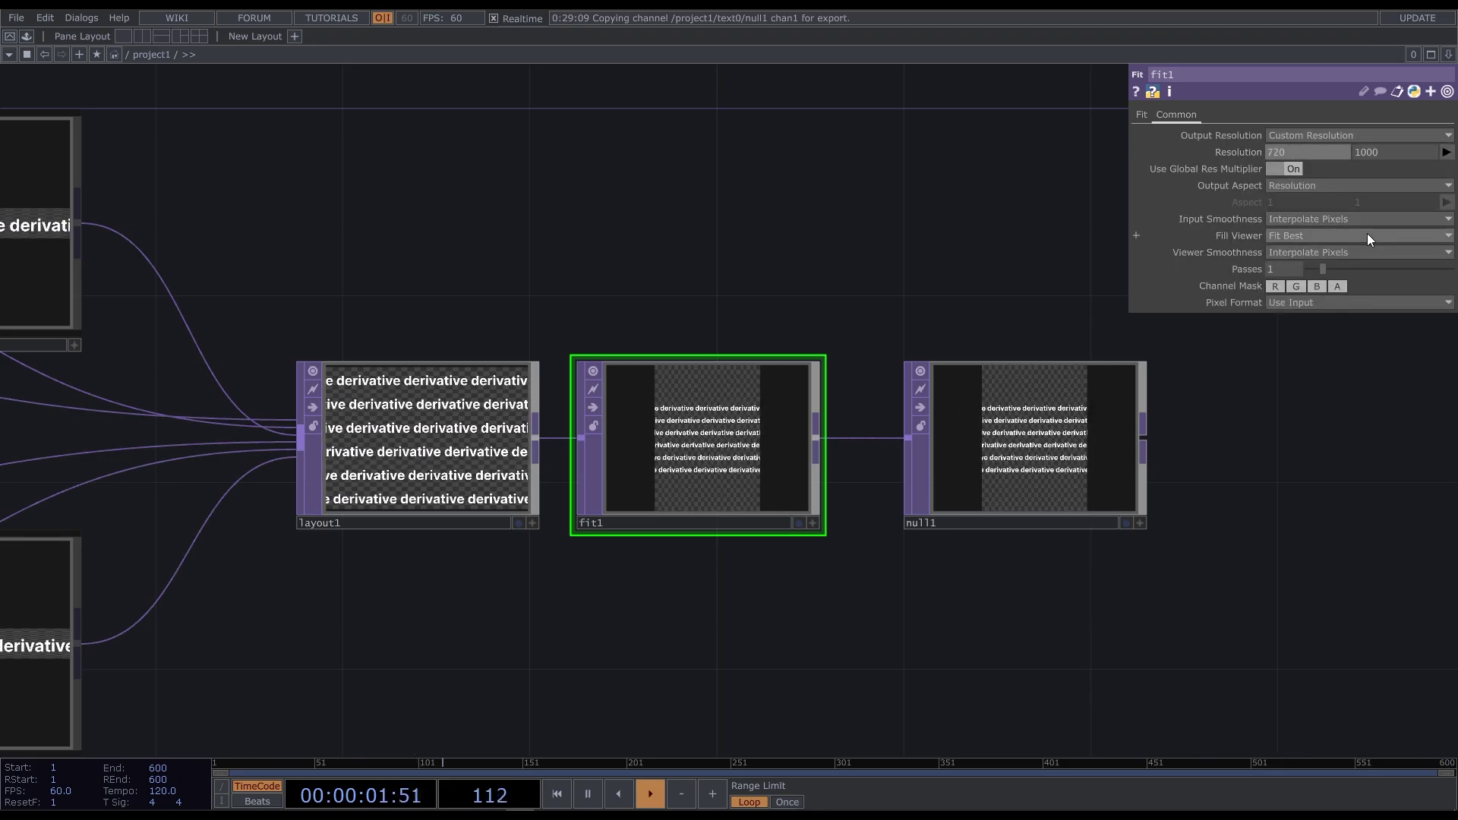
{"action": "left_click", "coordinate": [1339, 152]}
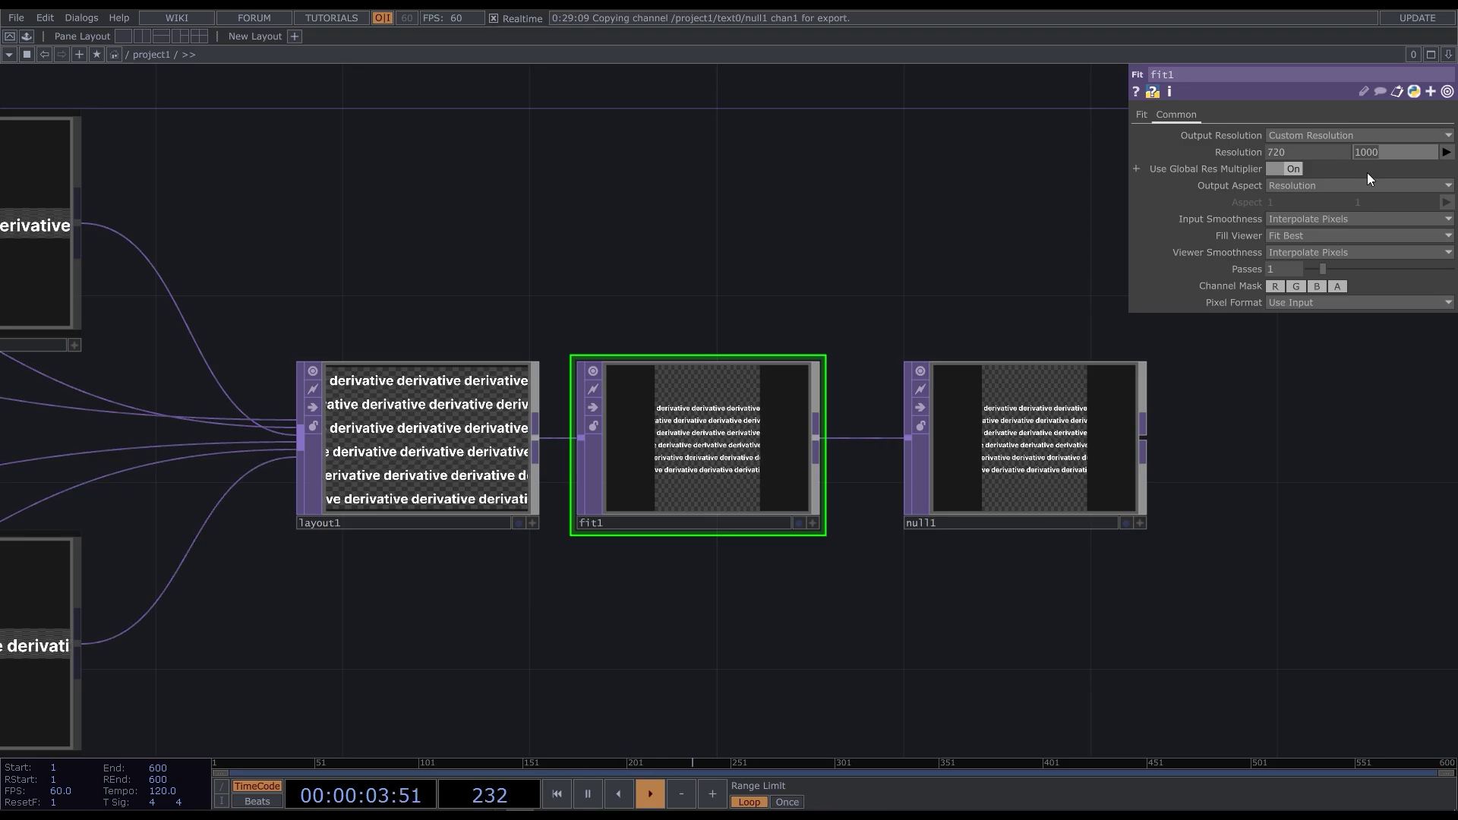
{"action": "type", "text": "1280"}
{"action": "key", "text": "Return"}
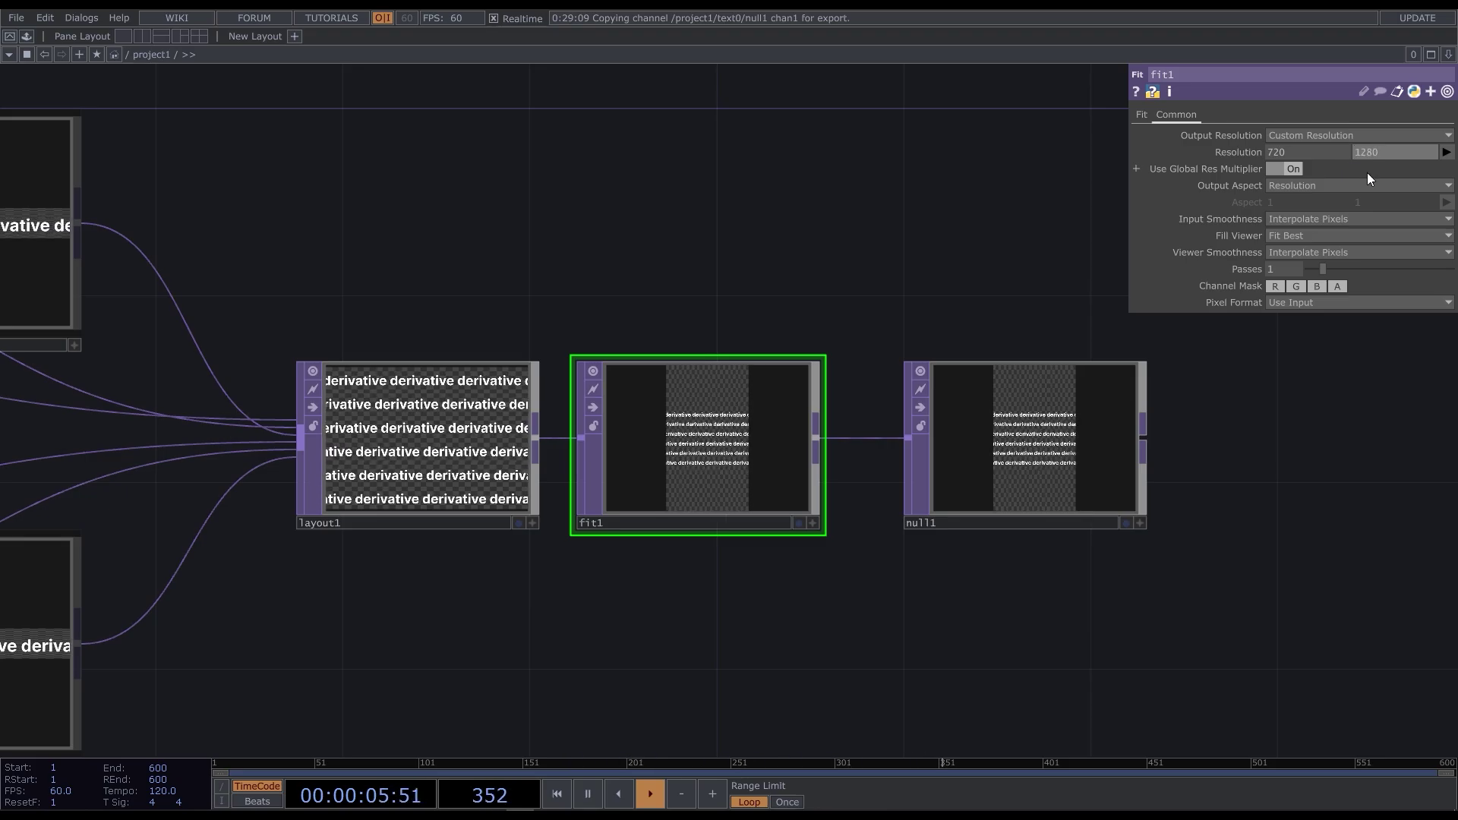
- Split the workspace into two side-by-side panes and display null1 as the network backdrop
{"action": "left_click", "coordinate": [145, 36]}
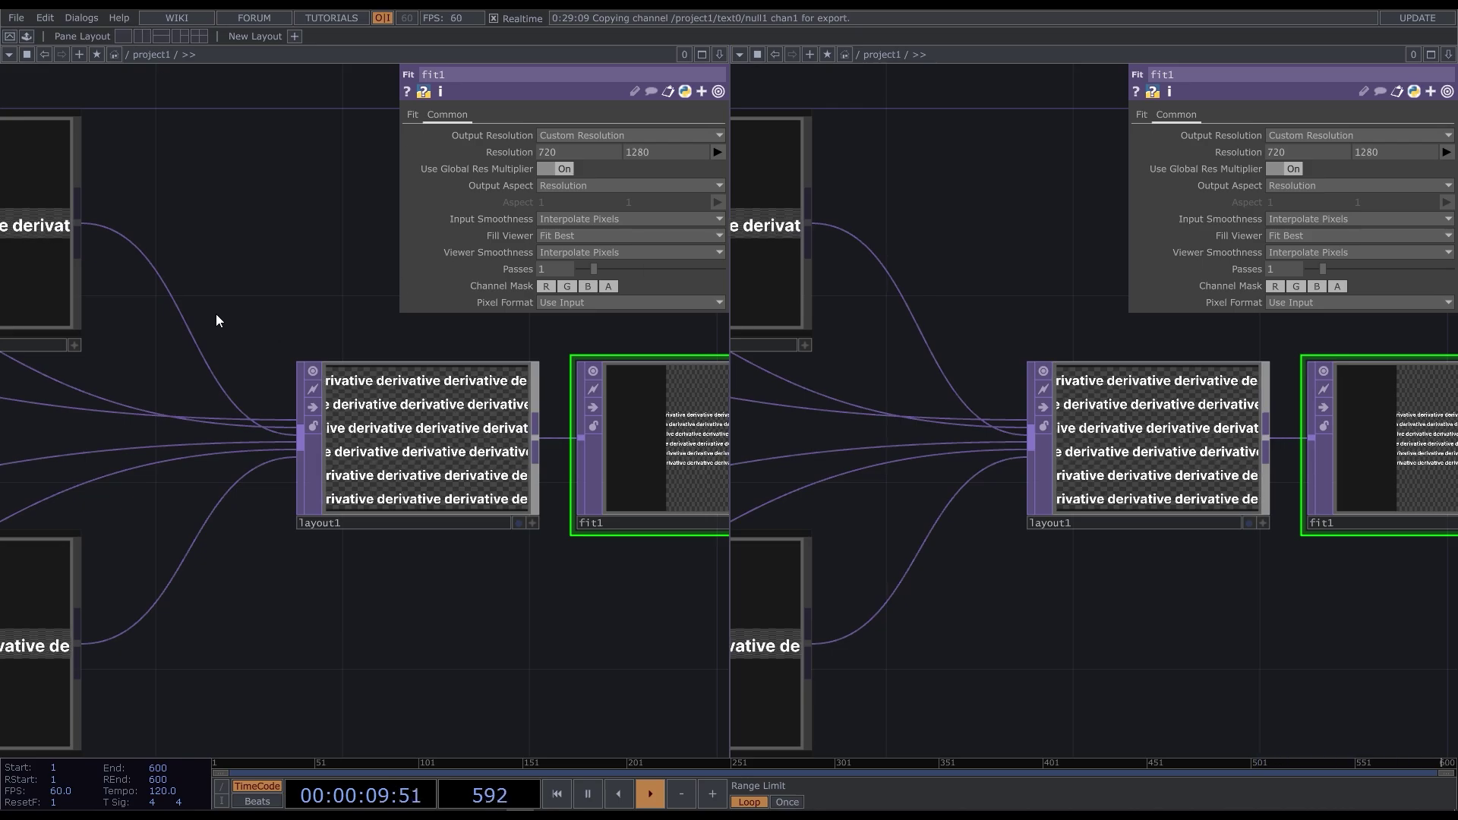
{"action": "scroll", "coordinate": [214, 312], "scroll_direction": "down", "scroll_amount": 5}
{"action": "left_click", "coordinate": [534, 387]}
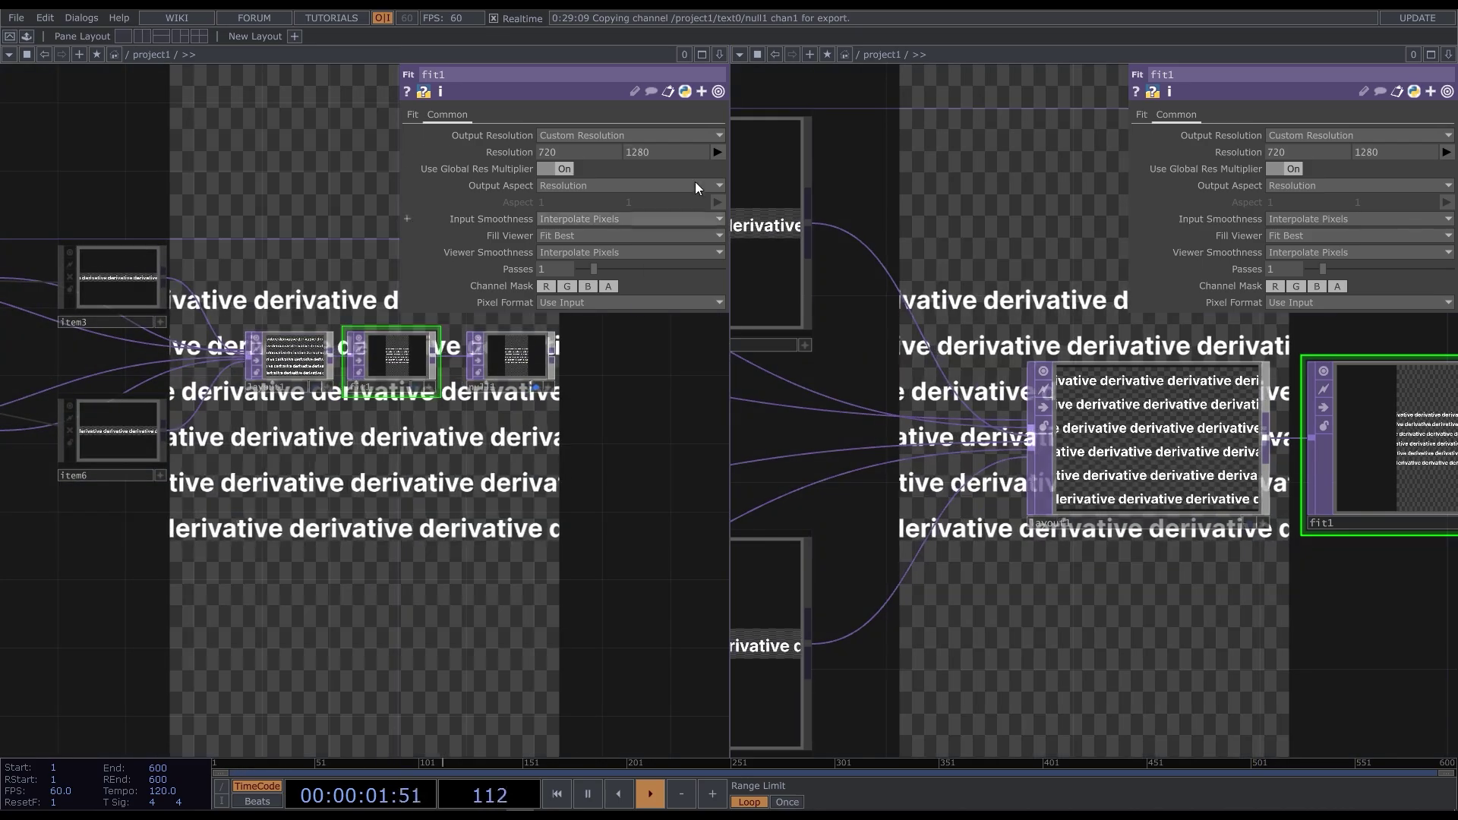
- Change the second pane to a TOP Viewer and widen the network editor pane
{"action": "left_click", "coordinate": [738, 54]}
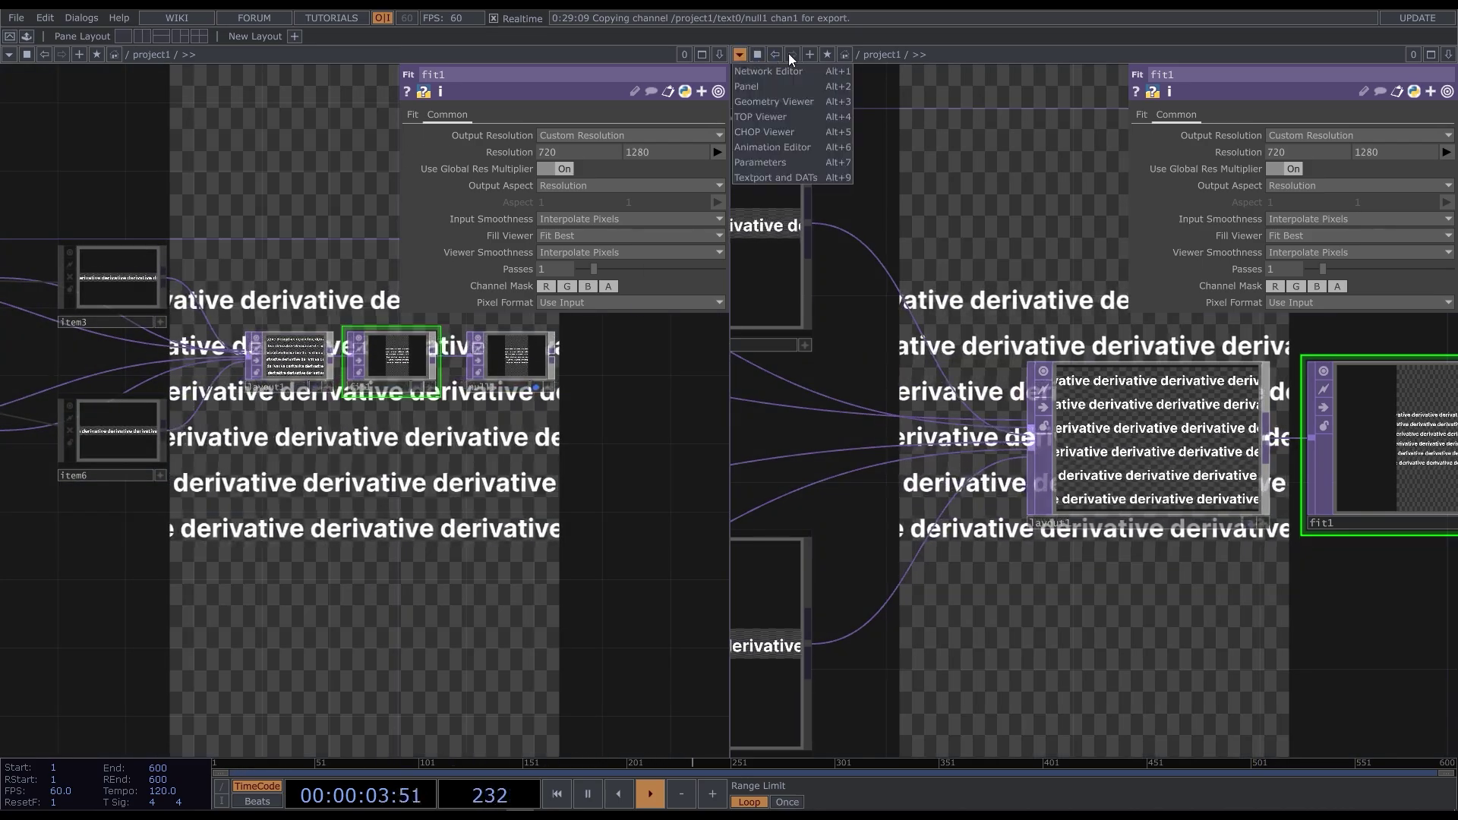
{"action": "left_click", "coordinate": [816, 116]}
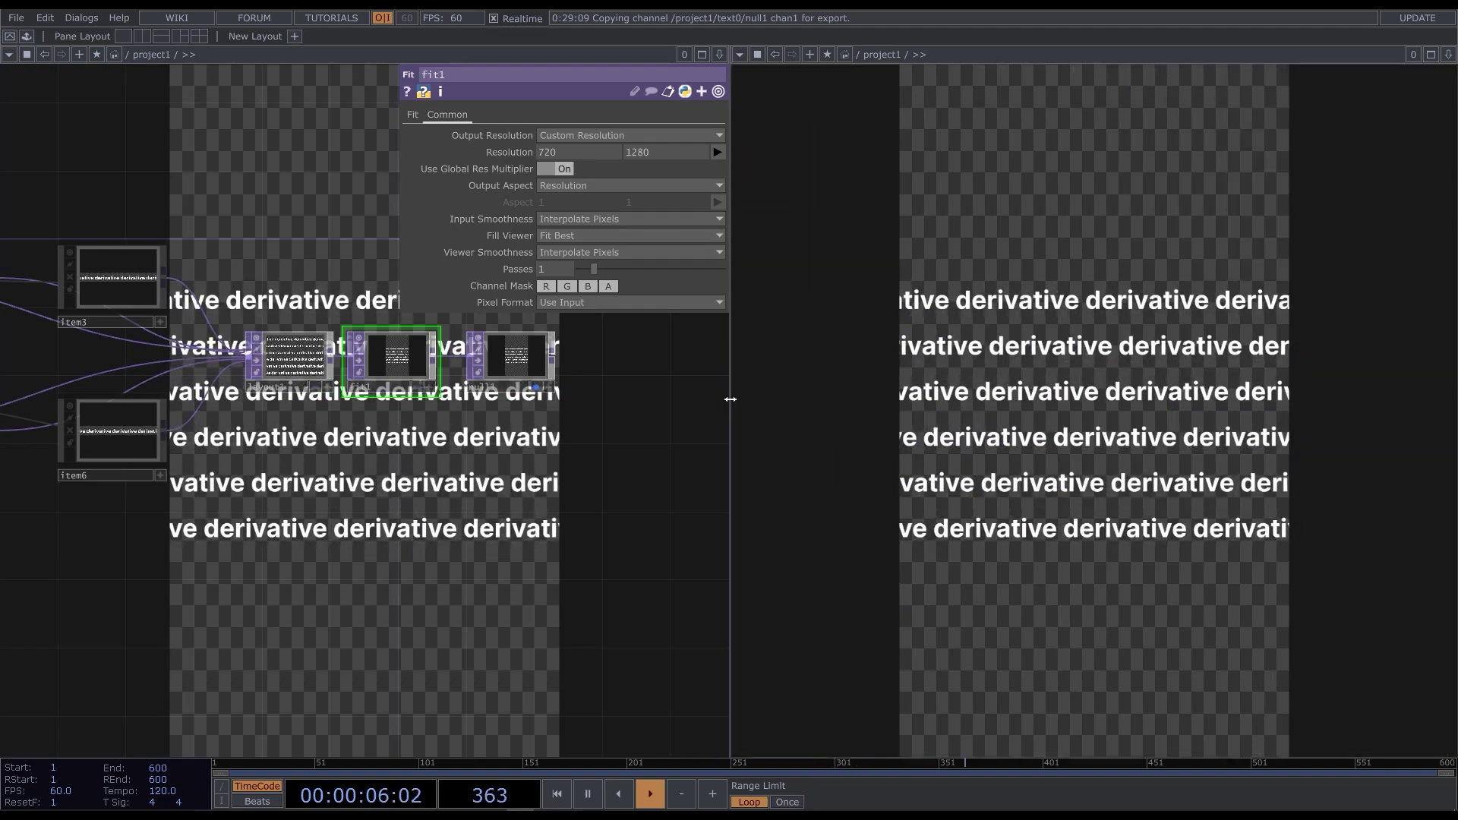
{"action": "left_click_drag", "start_coordinate": [731, 399], "coordinate": [1067, 389]}
- Turn off Backdrop TOPs in the network editor's display options
{"action": "right_click", "coordinate": [677, 425]}
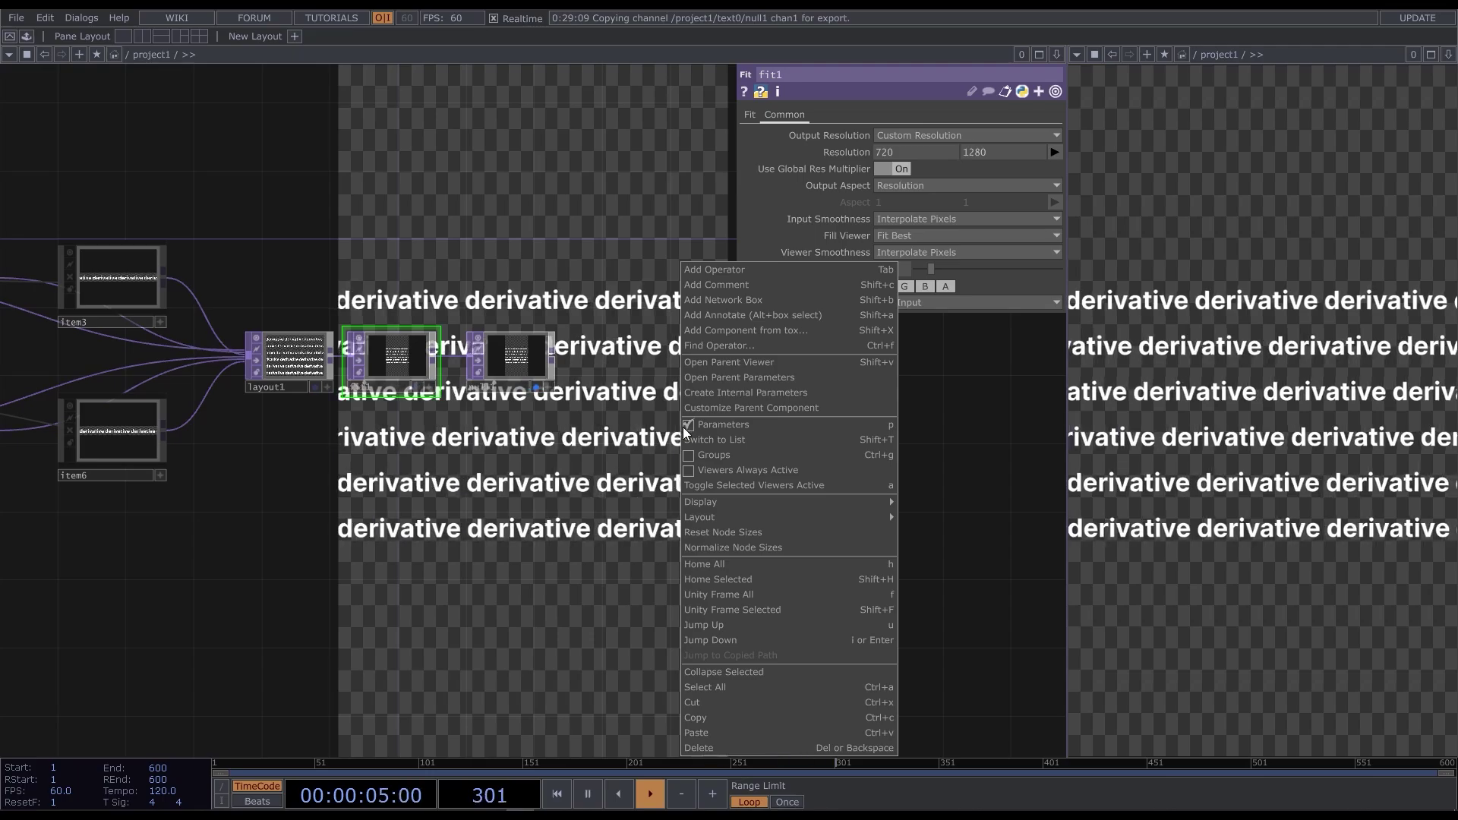
{"action": "mouse_move", "coordinate": [888, 502]}
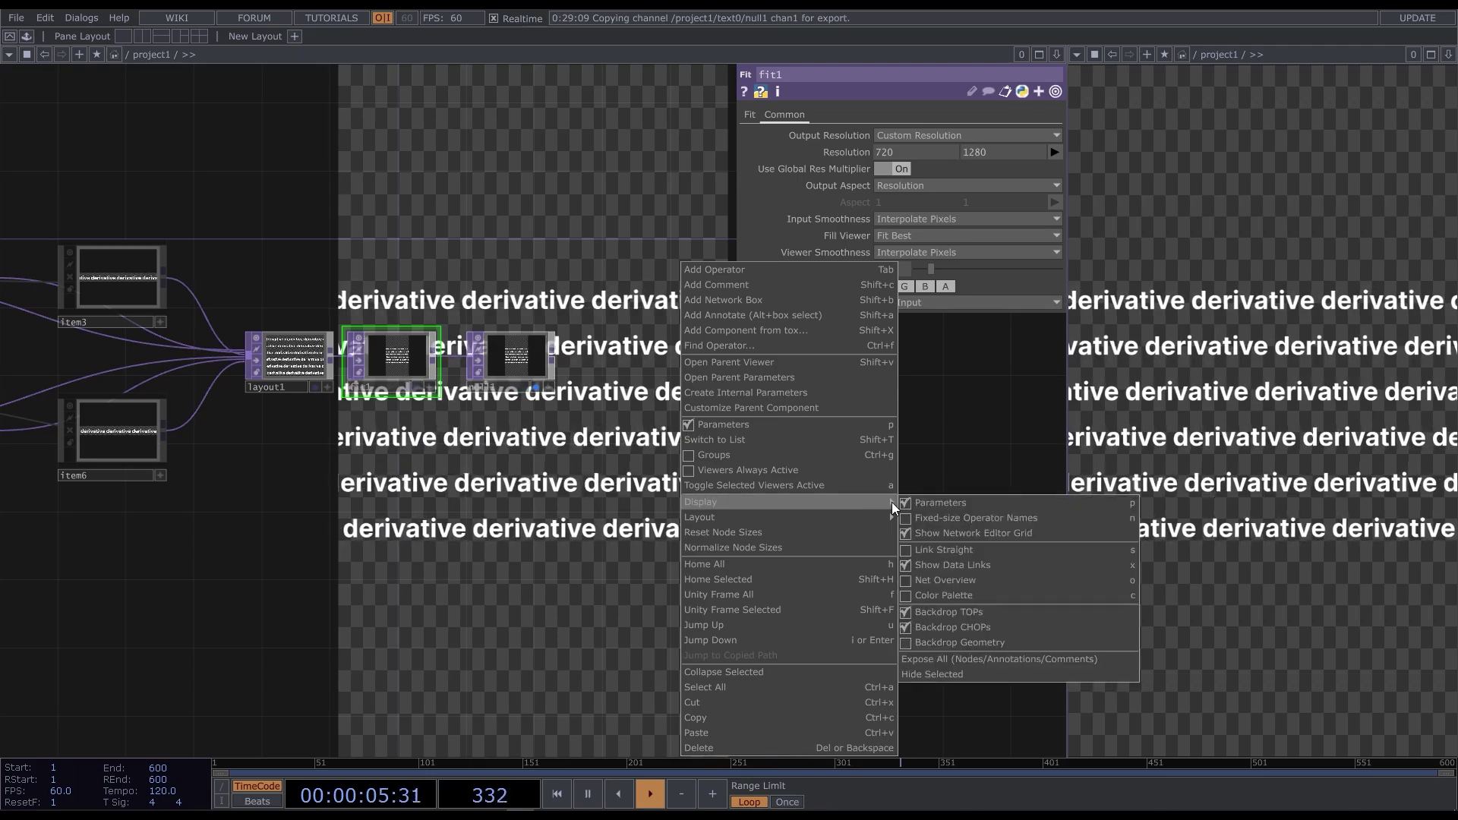
{"action": "left_click", "coordinate": [963, 611]}
- Inside the text0 component, change text1's text expression to 'derivative ' * 2
{"action": "scroll", "coordinate": [343, 304], "scroll_direction": "up", "scroll_amount": 3}
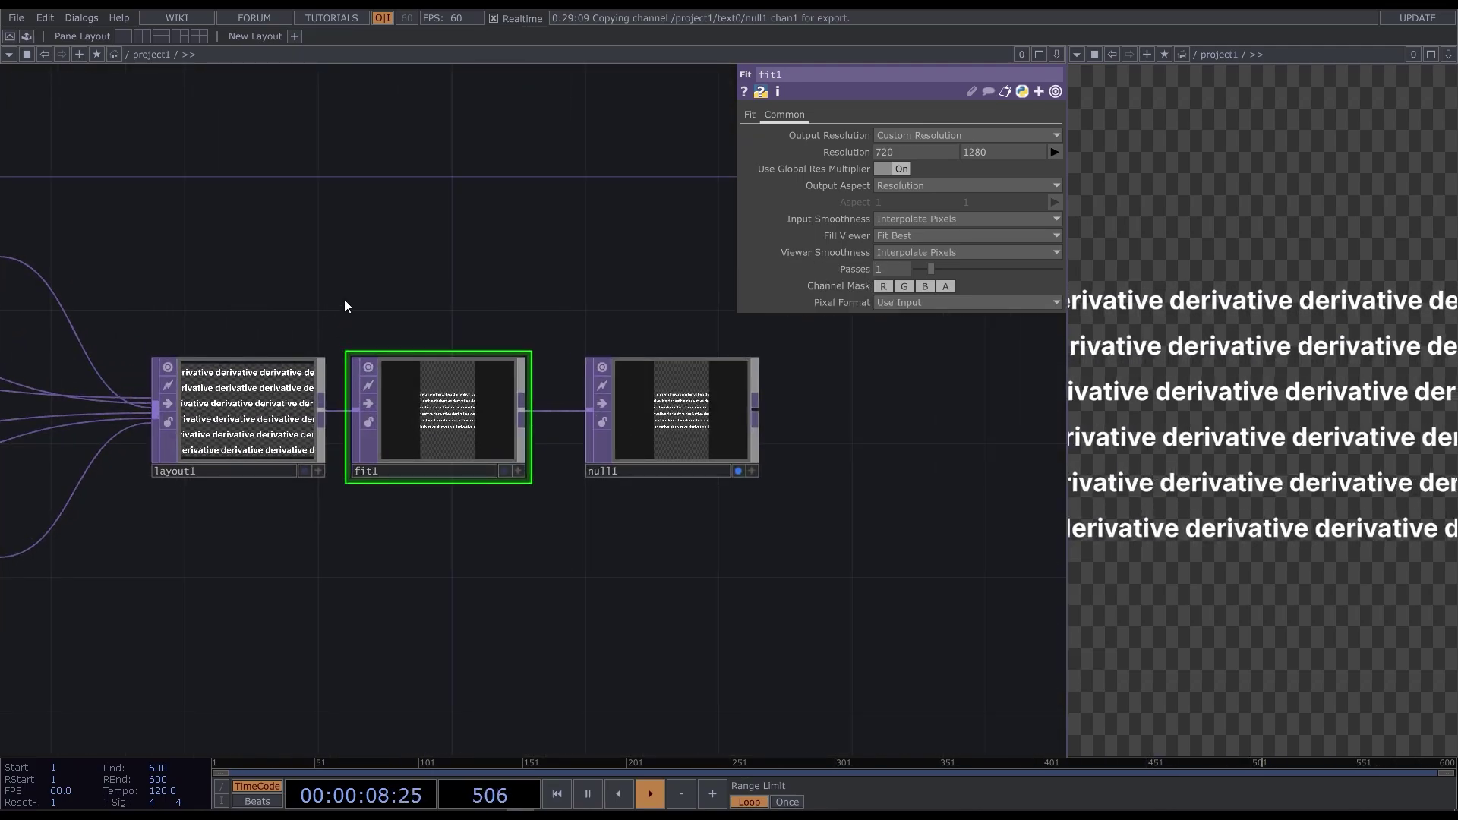
{"action": "scroll", "coordinate": [785, 550], "scroll_direction": "down", "scroll_amount": 5}
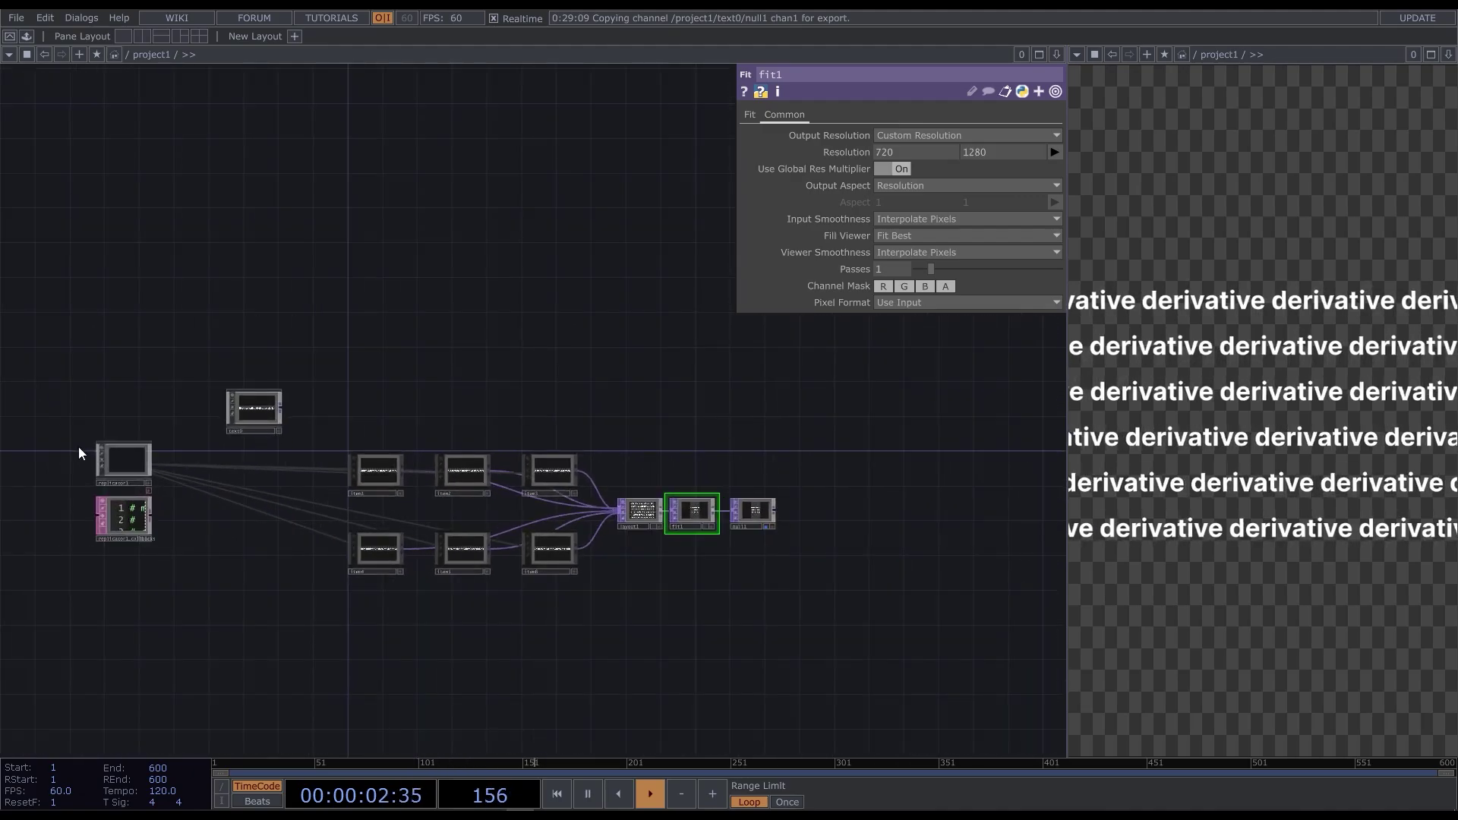
{"action": "scroll", "coordinate": [251, 411], "scroll_direction": "up", "scroll_amount": 6}
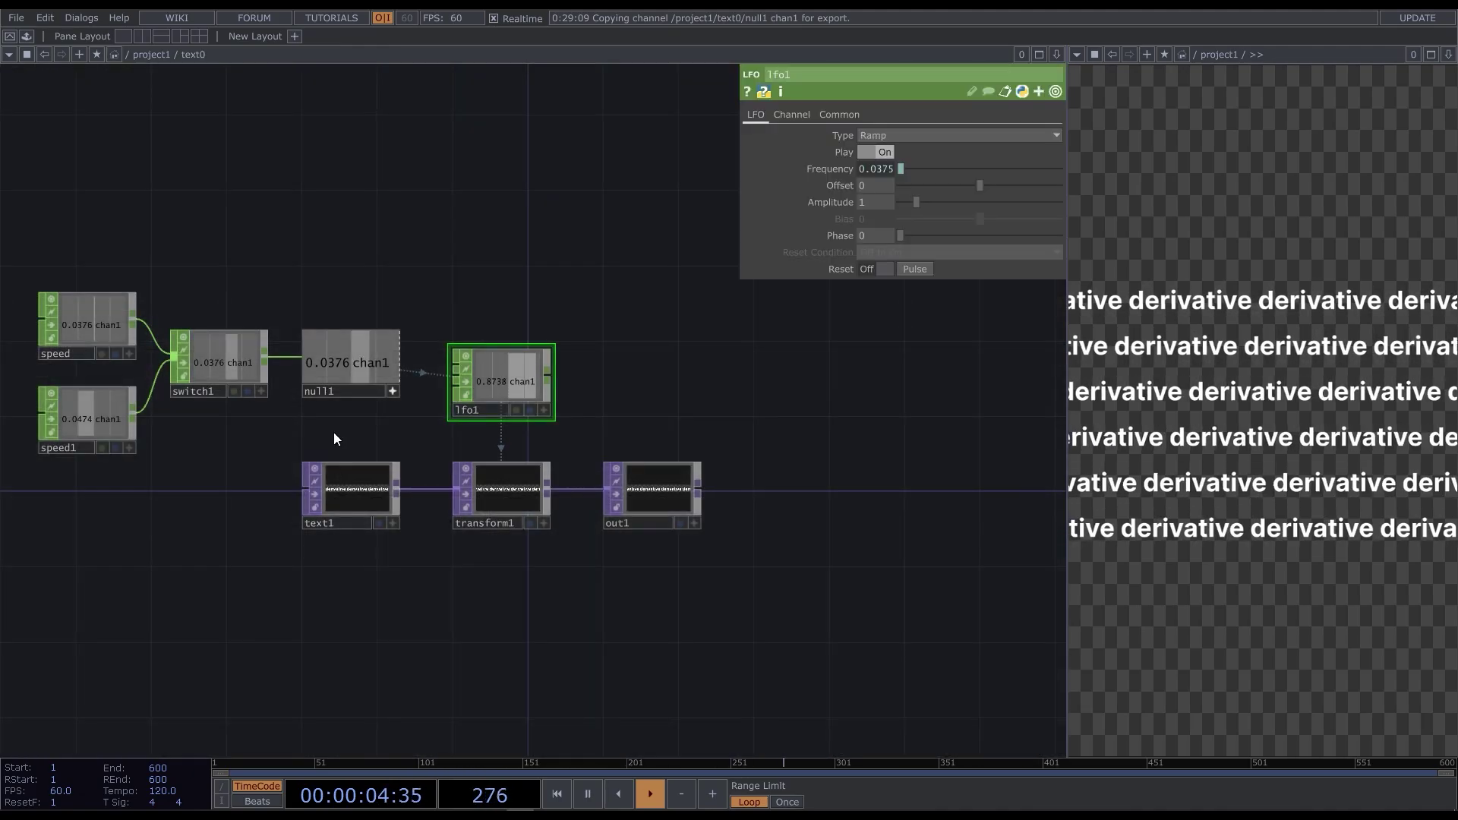
{"action": "scroll", "coordinate": [335, 439], "scroll_direction": "up", "scroll_amount": 2}
{"action": "left_click", "coordinate": [389, 545]}
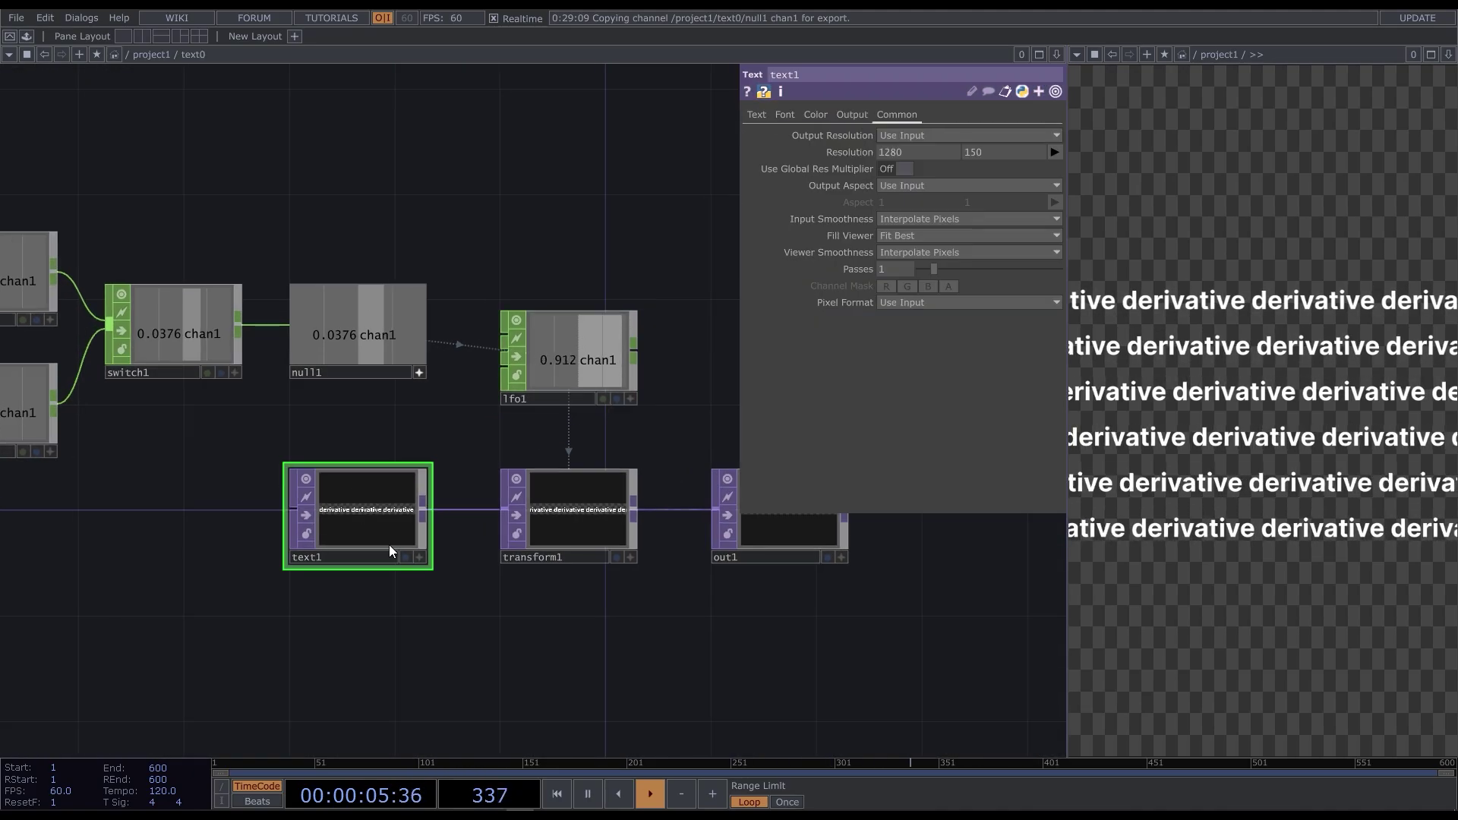
{"action": "left_click", "coordinate": [753, 112]}
{"action": "left_click_drag", "start_coordinate": [954, 238], "coordinate": [943, 235]}
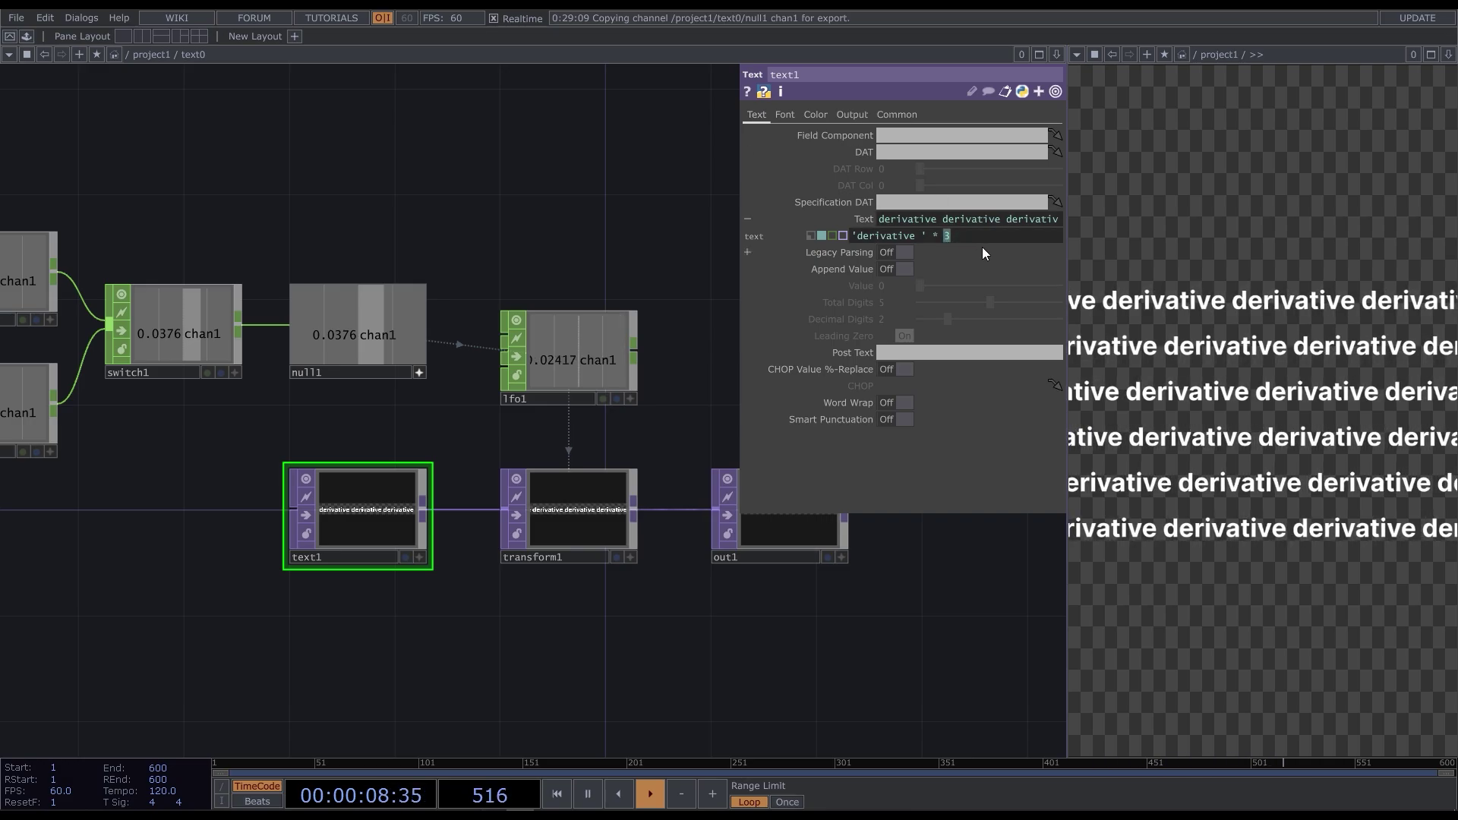
{"action": "type", "text": "2"}
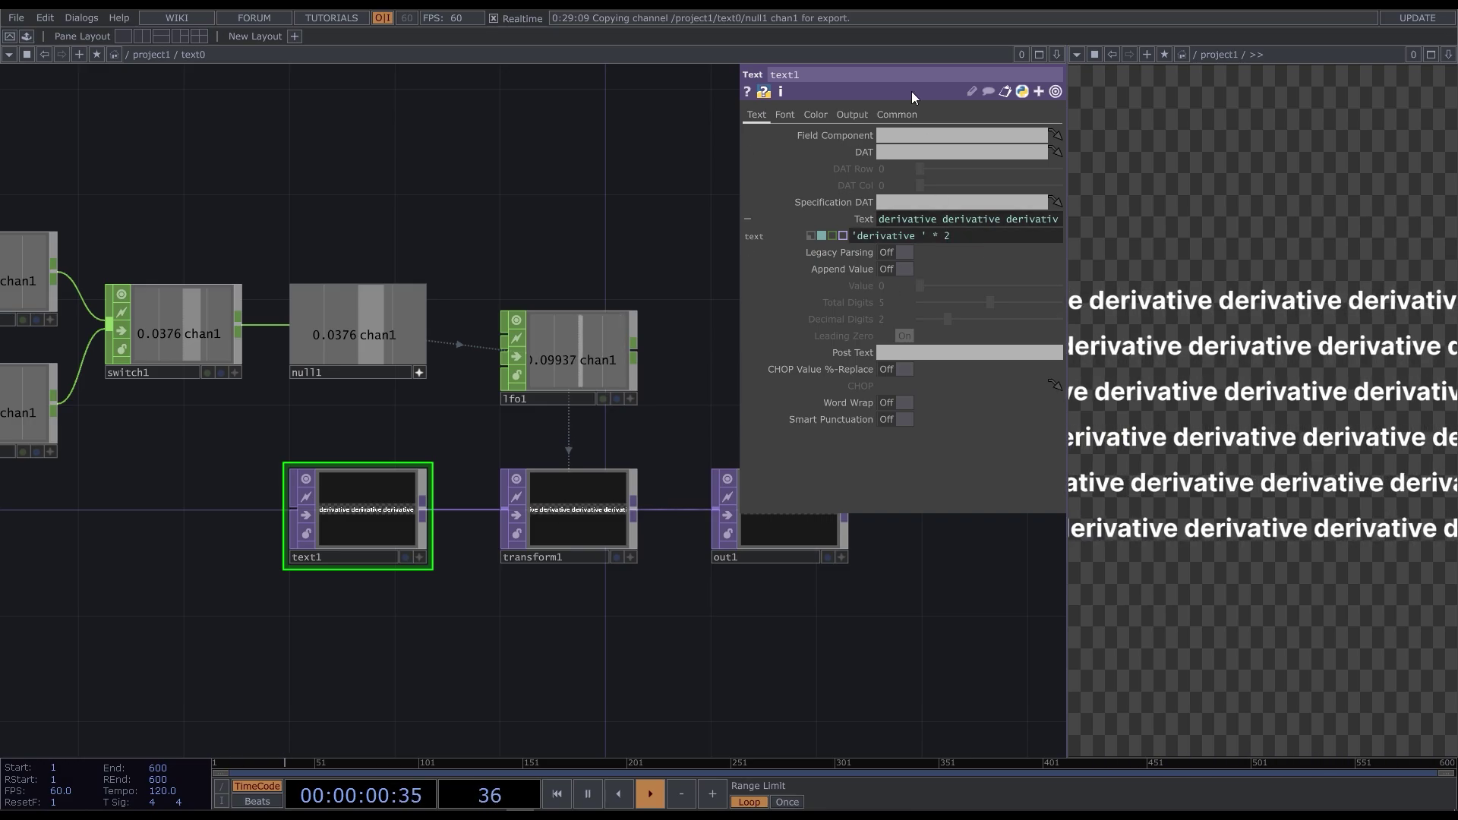
- Set the height of text1's resolution to 200
{"action": "left_click", "coordinate": [896, 114]}
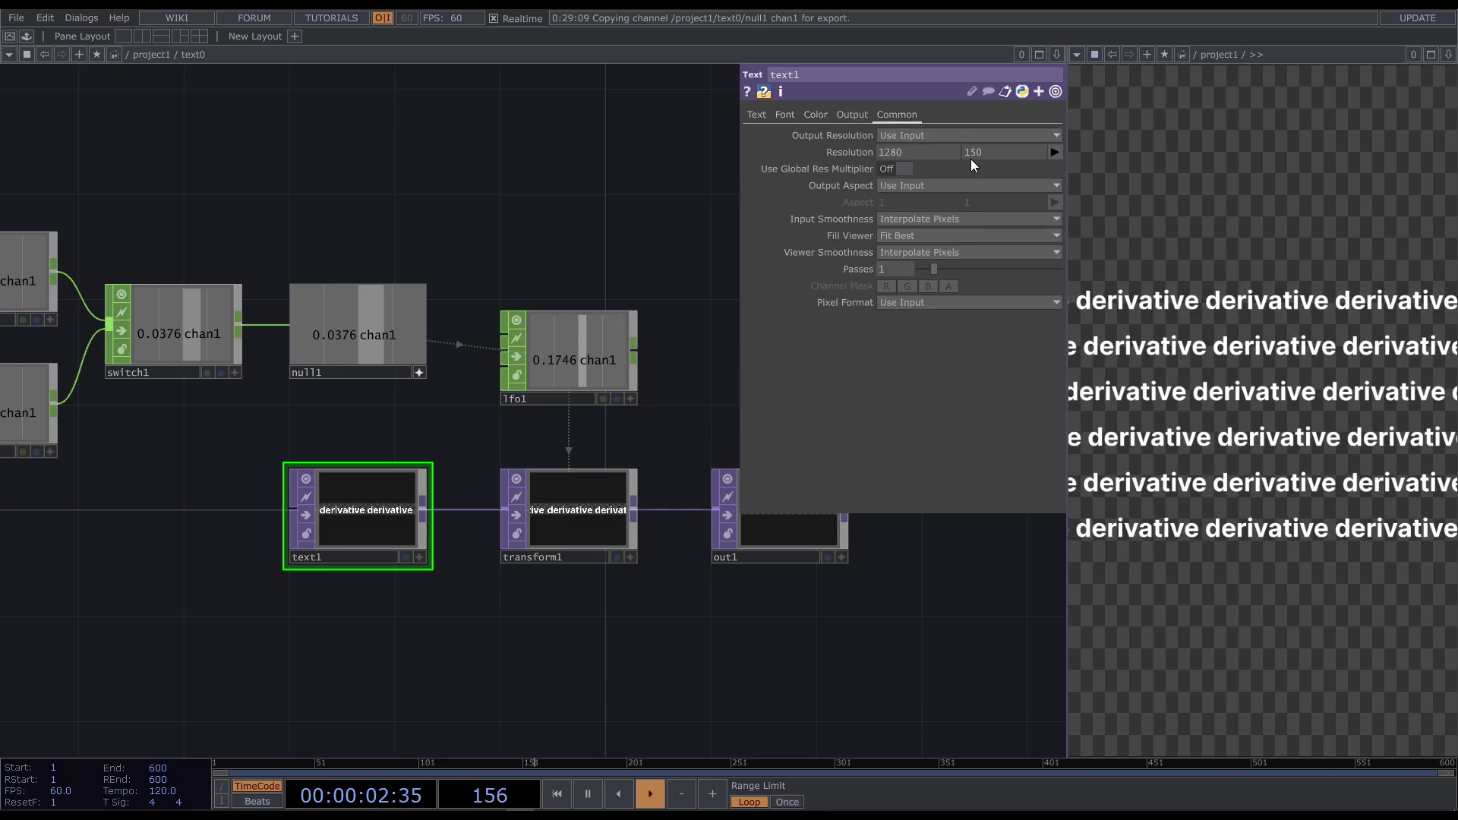
{"action": "scroll", "coordinate": [237, 569], "scroll_direction": "up", "scroll_amount": 1}
{"action": "scroll", "coordinate": [237, 569], "scroll_direction": "up", "scroll_amount": 2}
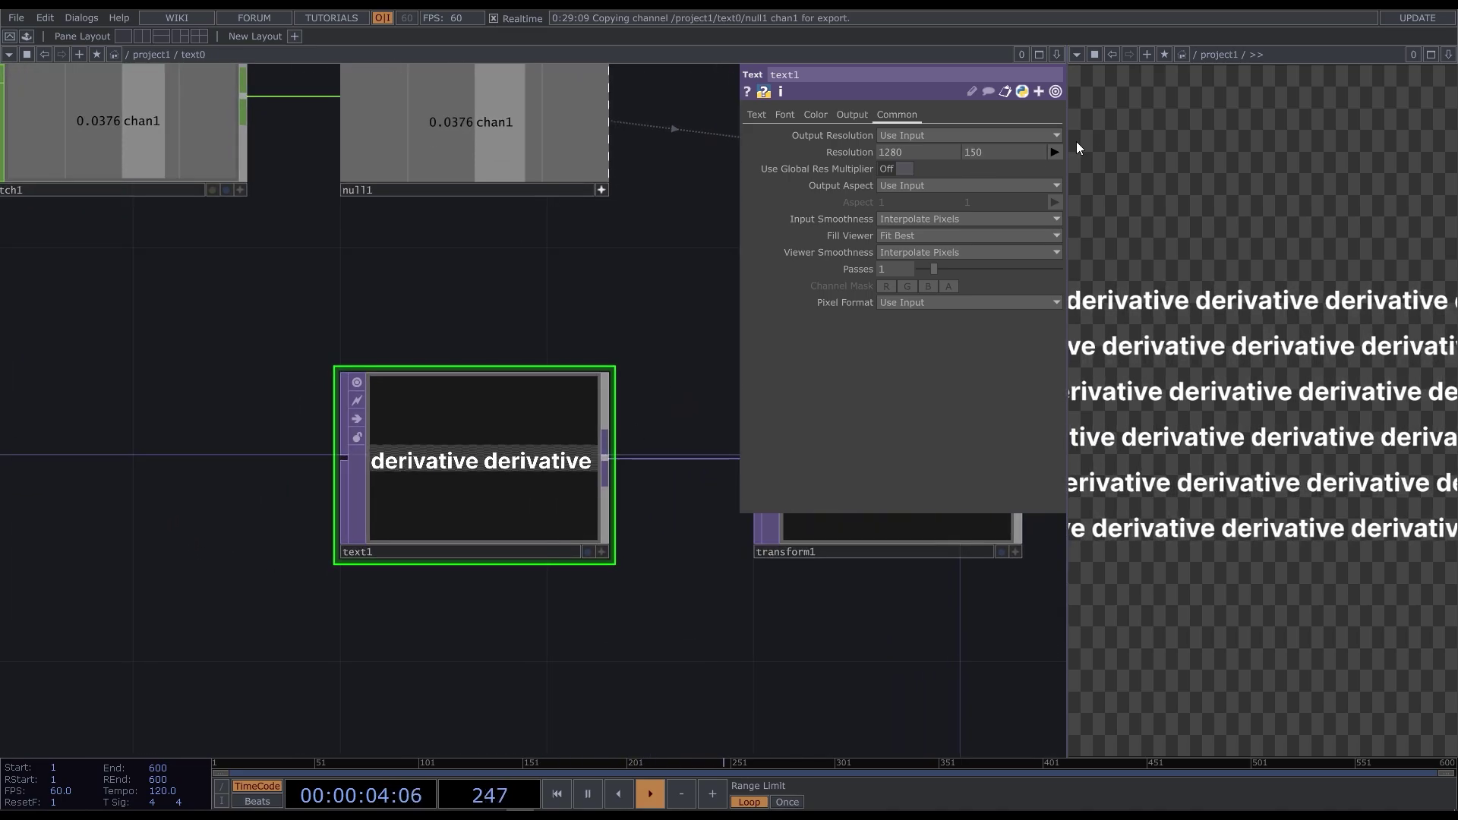
{"action": "left_click", "coordinate": [986, 152]}
{"action": "type", "text": "200"}
{"action": "key", "text": "Return"}
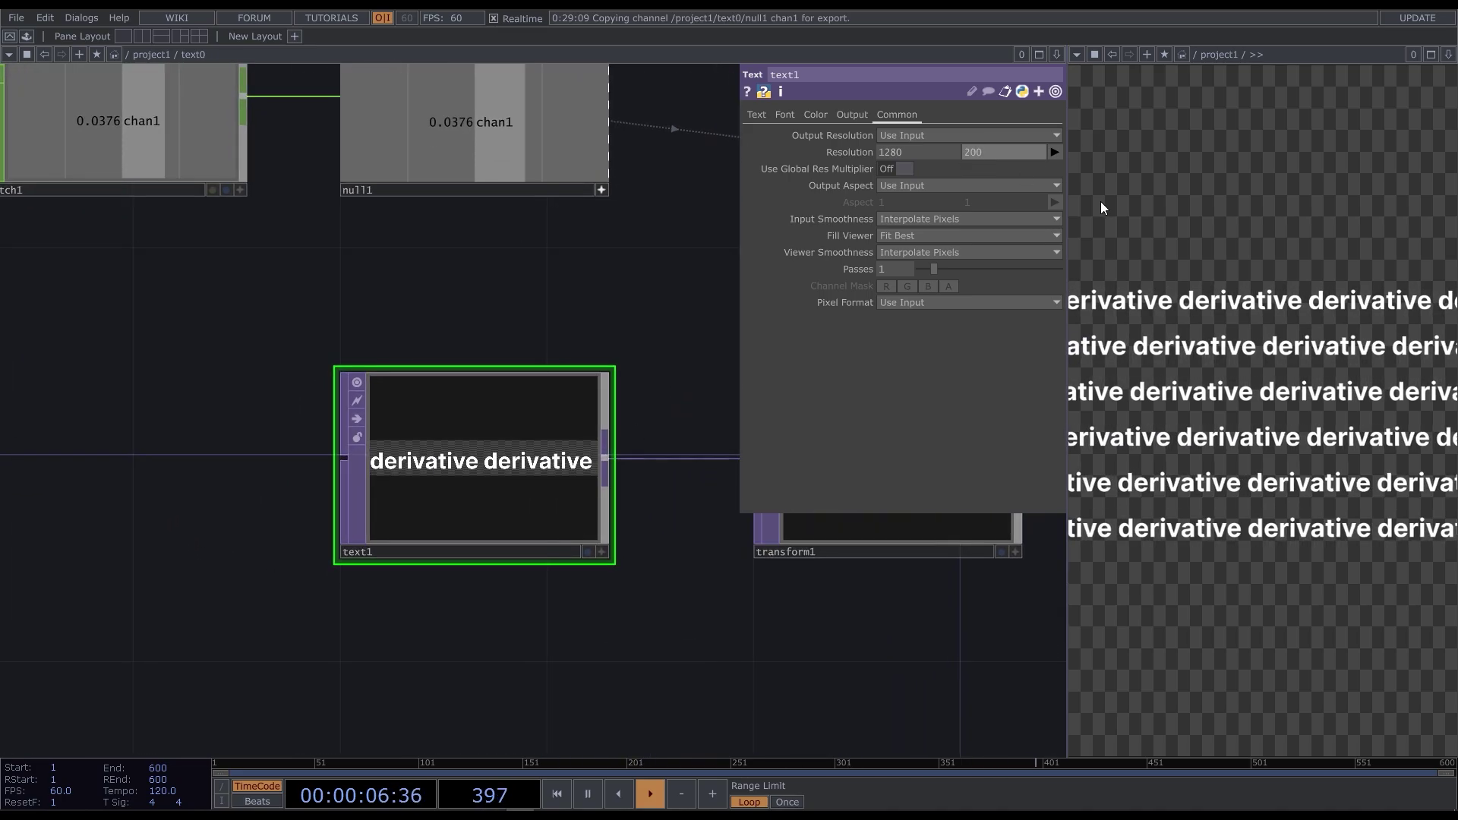
- Set text1's horizontal border space to 100
{"action": "left_click", "coordinate": [756, 115]}
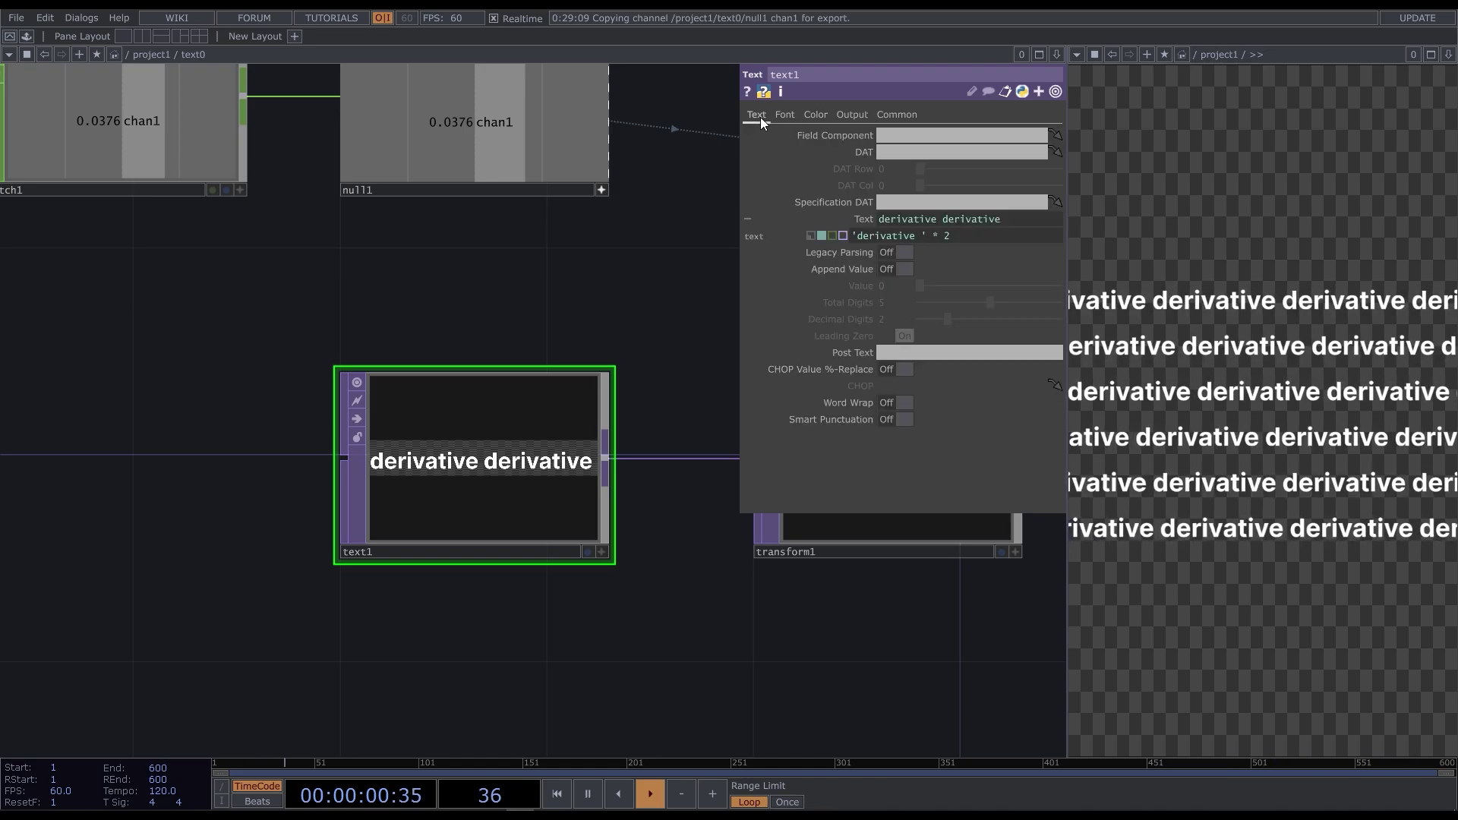
{"action": "left_click", "coordinate": [785, 114]}
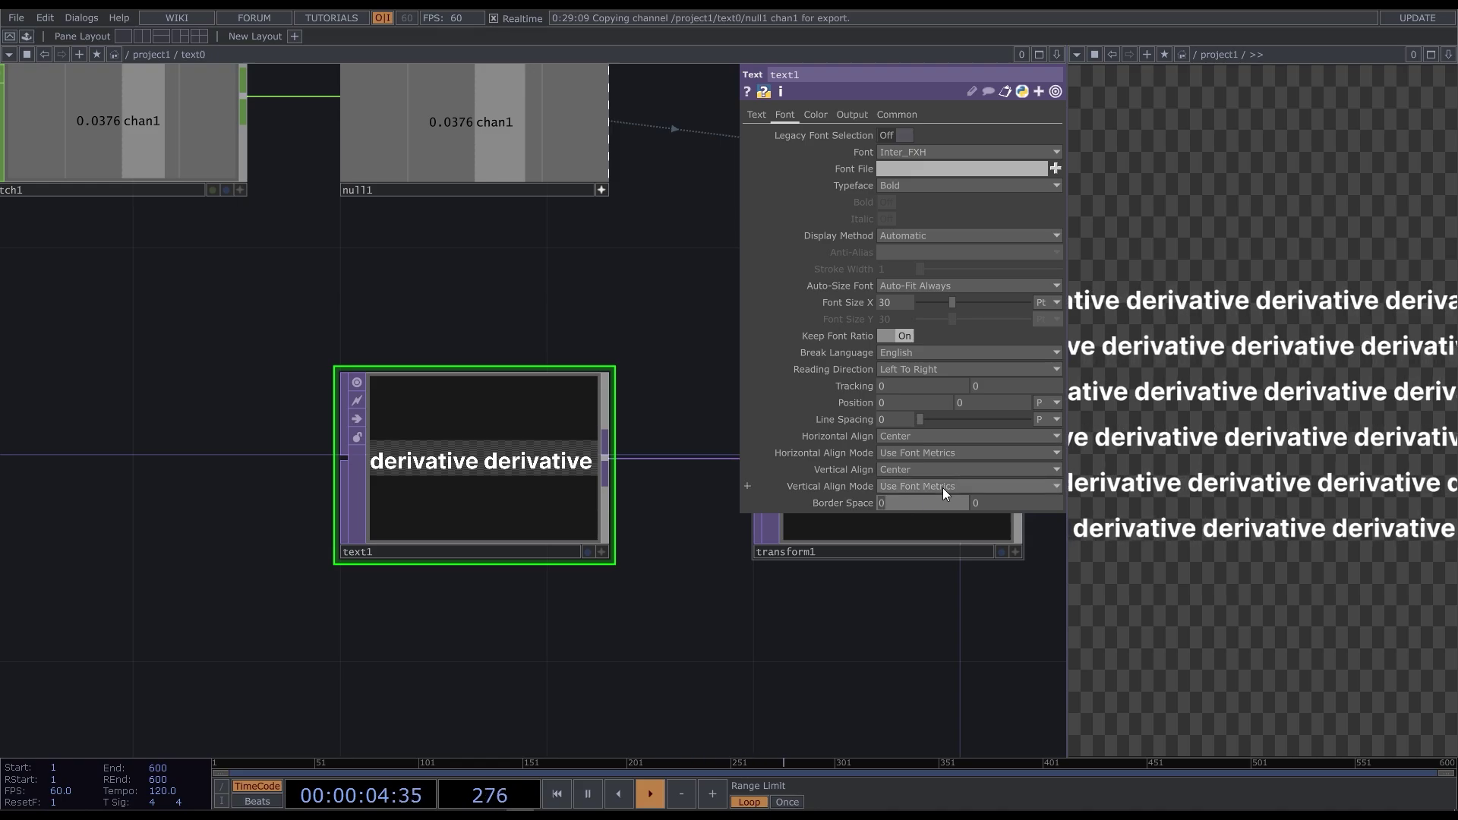
{"action": "type", "text": "100"}
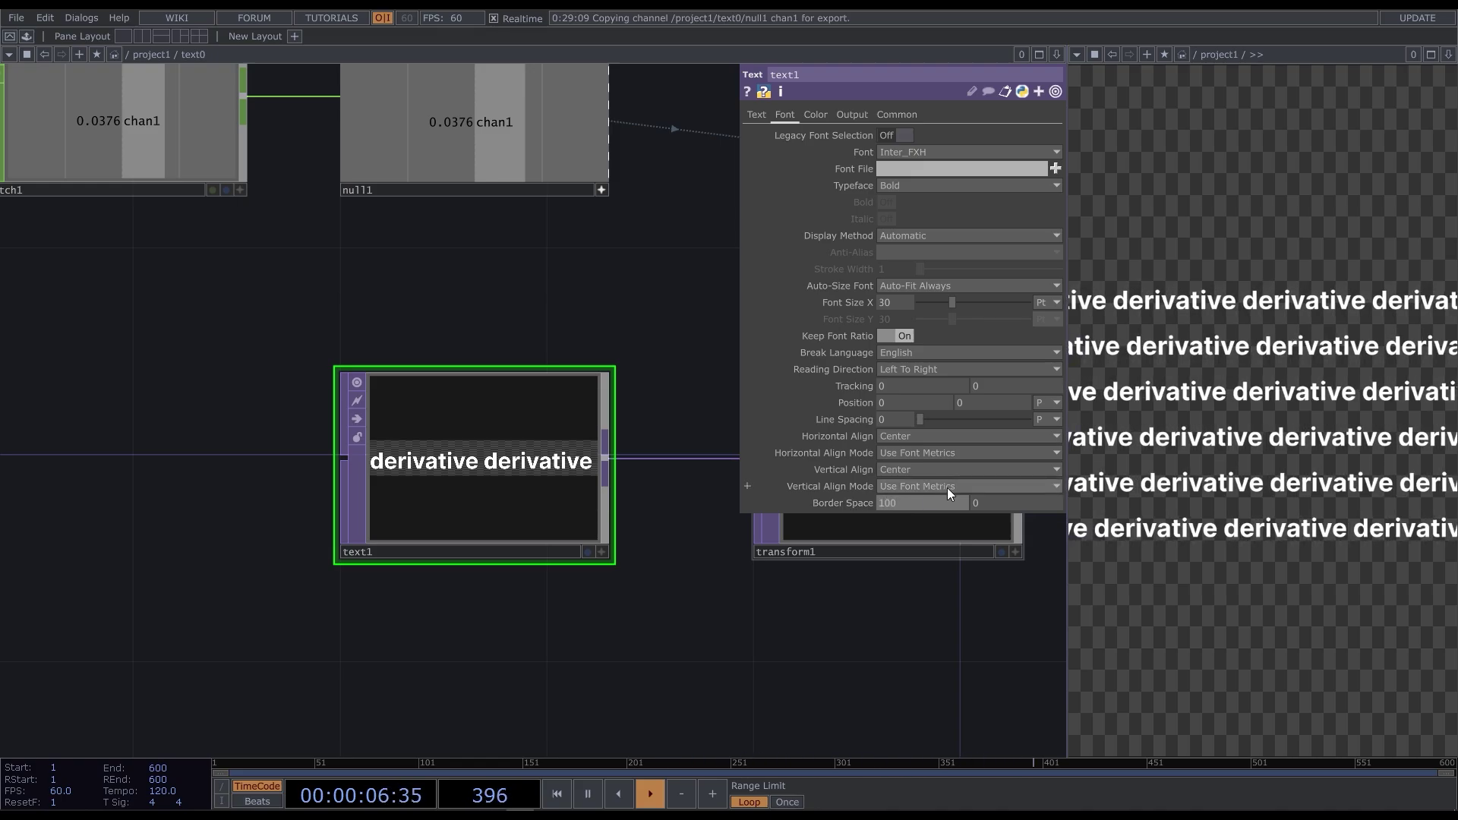
{"action": "key", "text": "Return"}
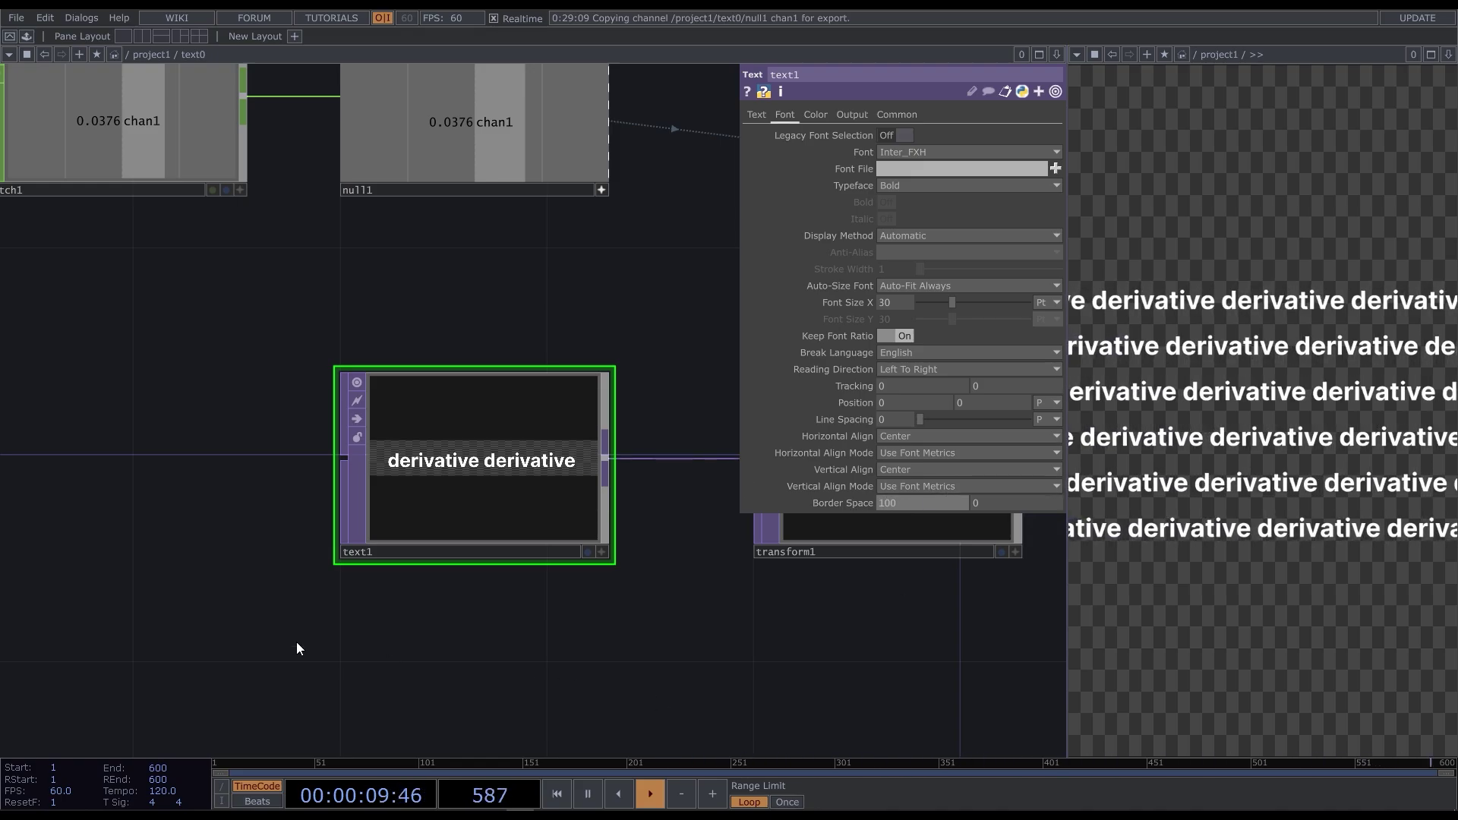
- Back in project1, recreate all of replicator1's operators and set its number of replicants to 10
{"action": "scroll", "coordinate": [281, 633], "scroll_direction": "down", "scroll_amount": 2}
{"action": "key", "text": "u"}
{"action": "scroll", "coordinate": [562, 367], "scroll_direction": "down", "scroll_amount": 5}
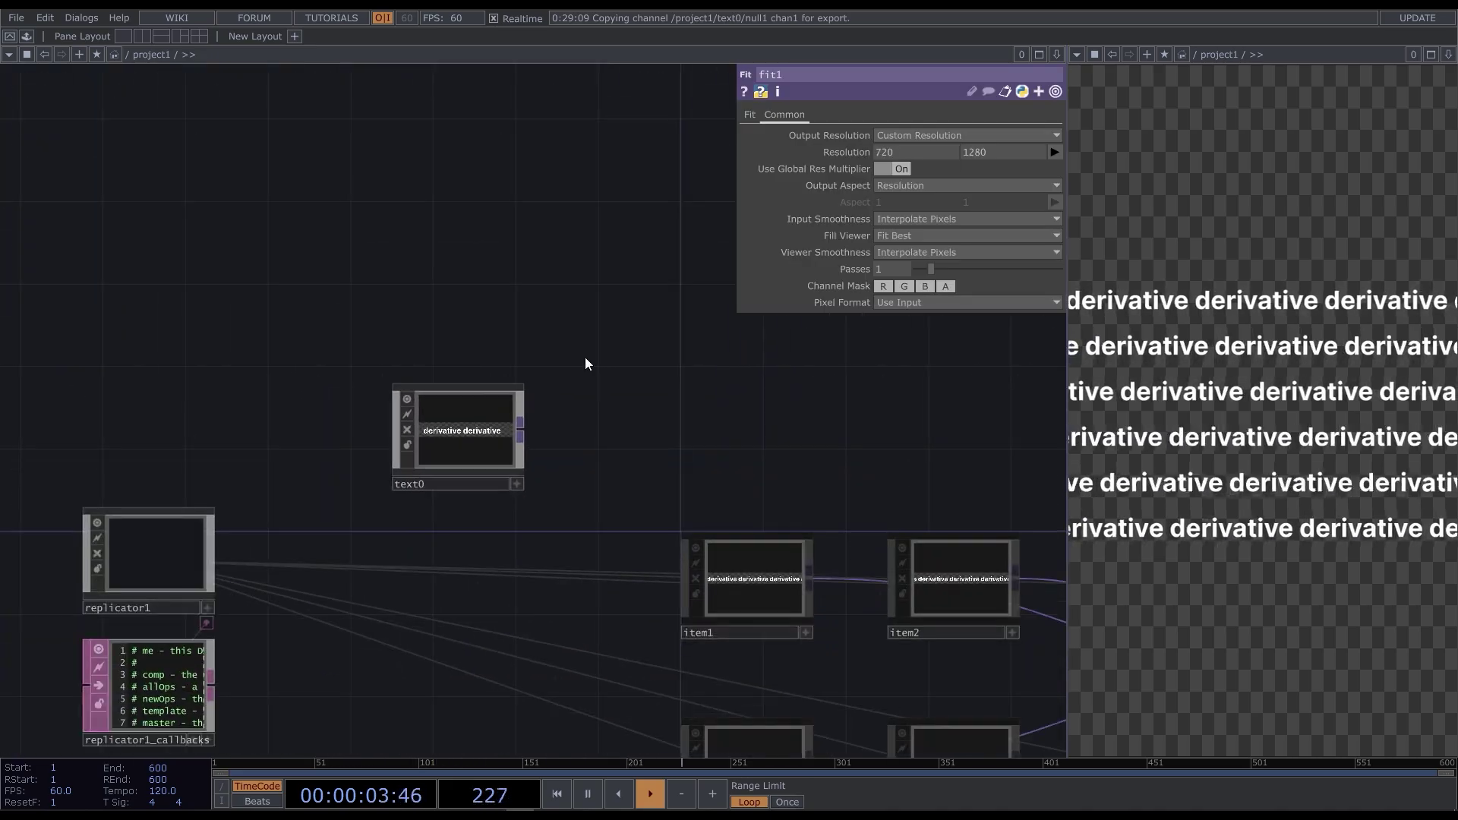
{"action": "left_click", "coordinate": [148, 561]}
{"action": "left_click", "coordinate": [900, 419]}
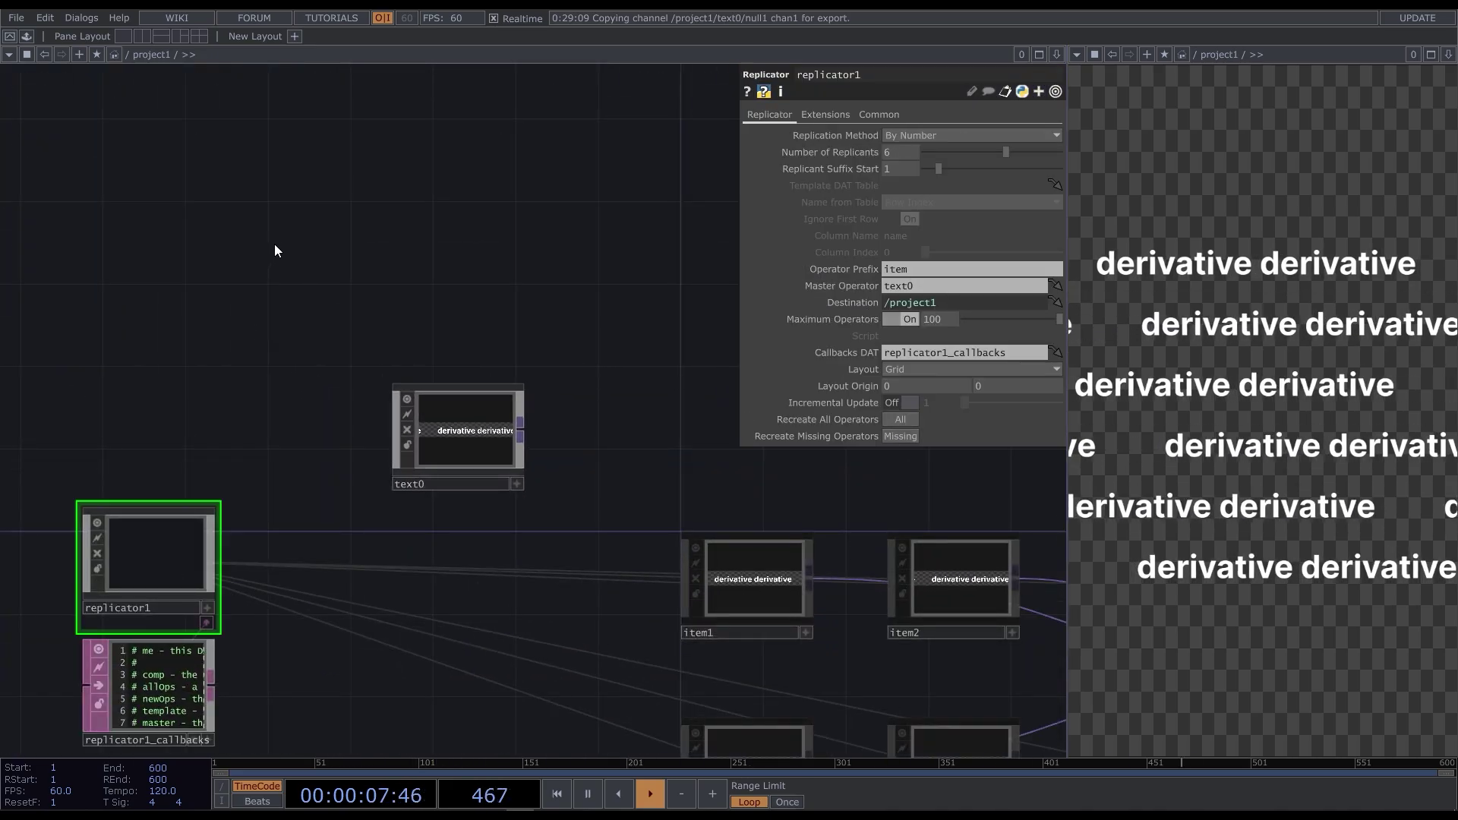
{"action": "scroll", "coordinate": [275, 229], "scroll_direction": "down", "scroll_amount": 3}
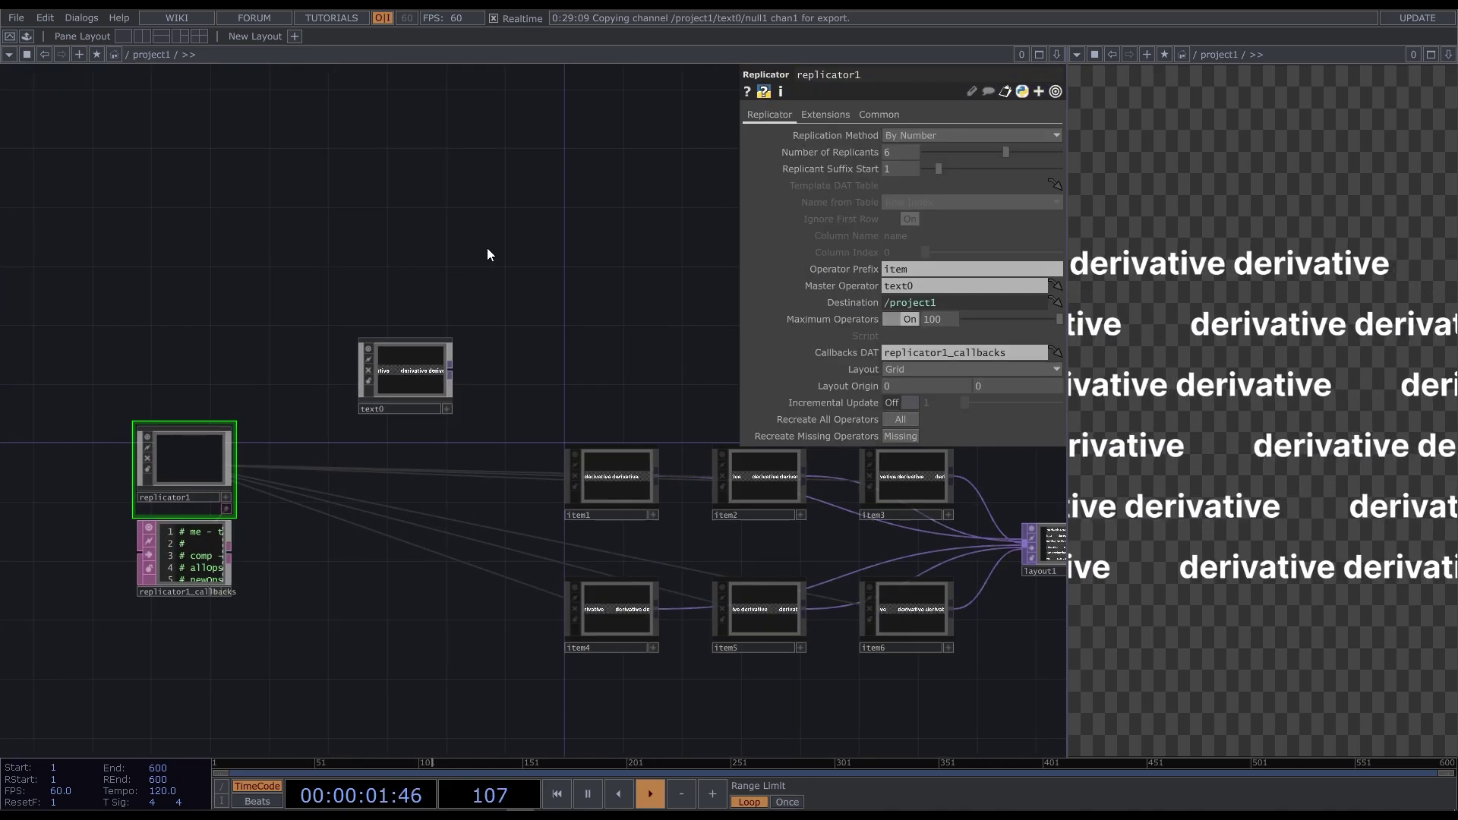
{"action": "left_click_drag", "start_coordinate": [1005, 152], "coordinate": [1069, 149]}
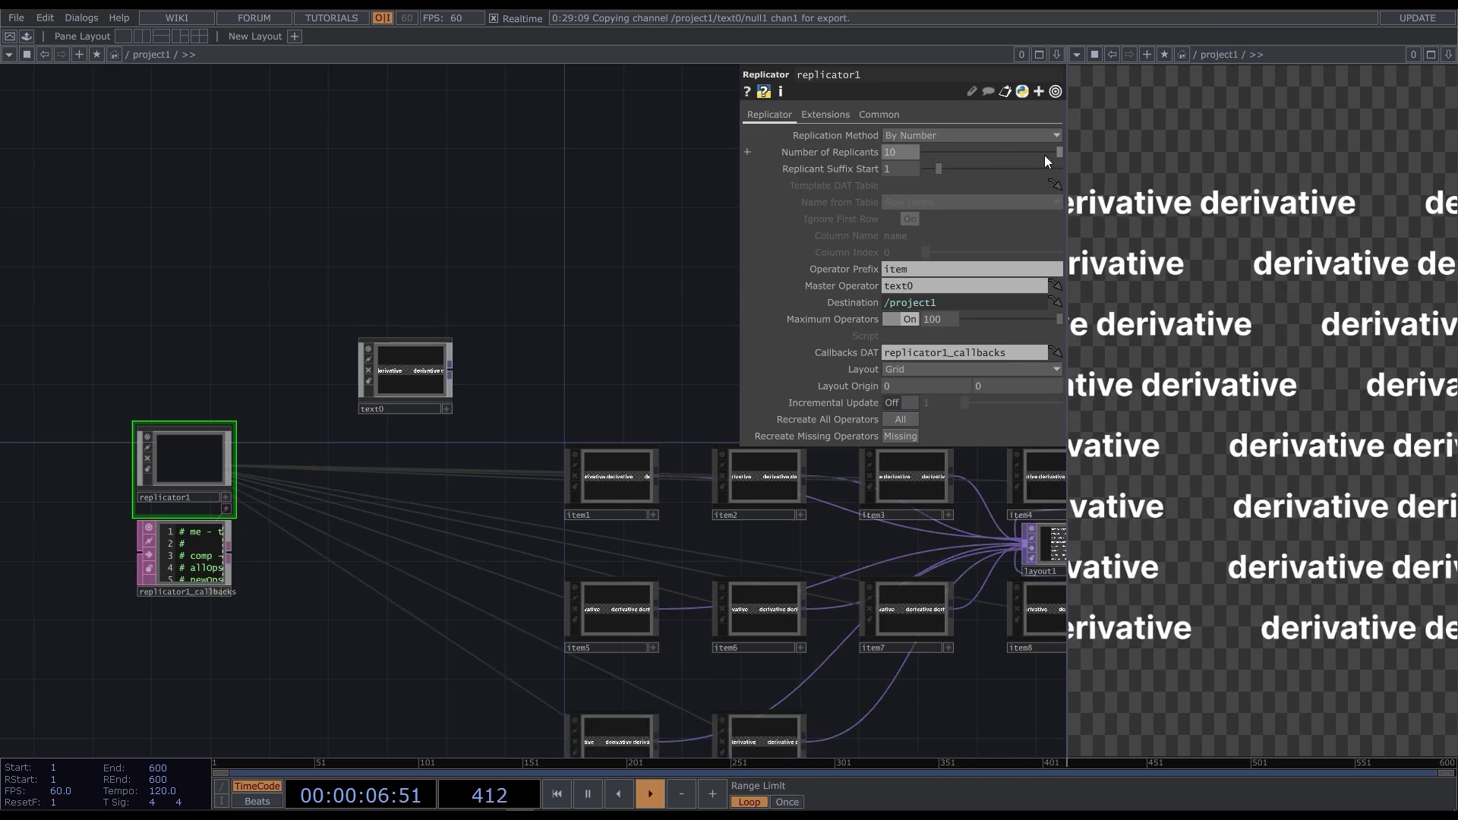
- Move layout1, fit1 and null1 farther to the right, clear of the replicated item nodes
{"action": "scroll", "coordinate": [316, 289], "scroll_direction": "down", "scroll_amount": 5}
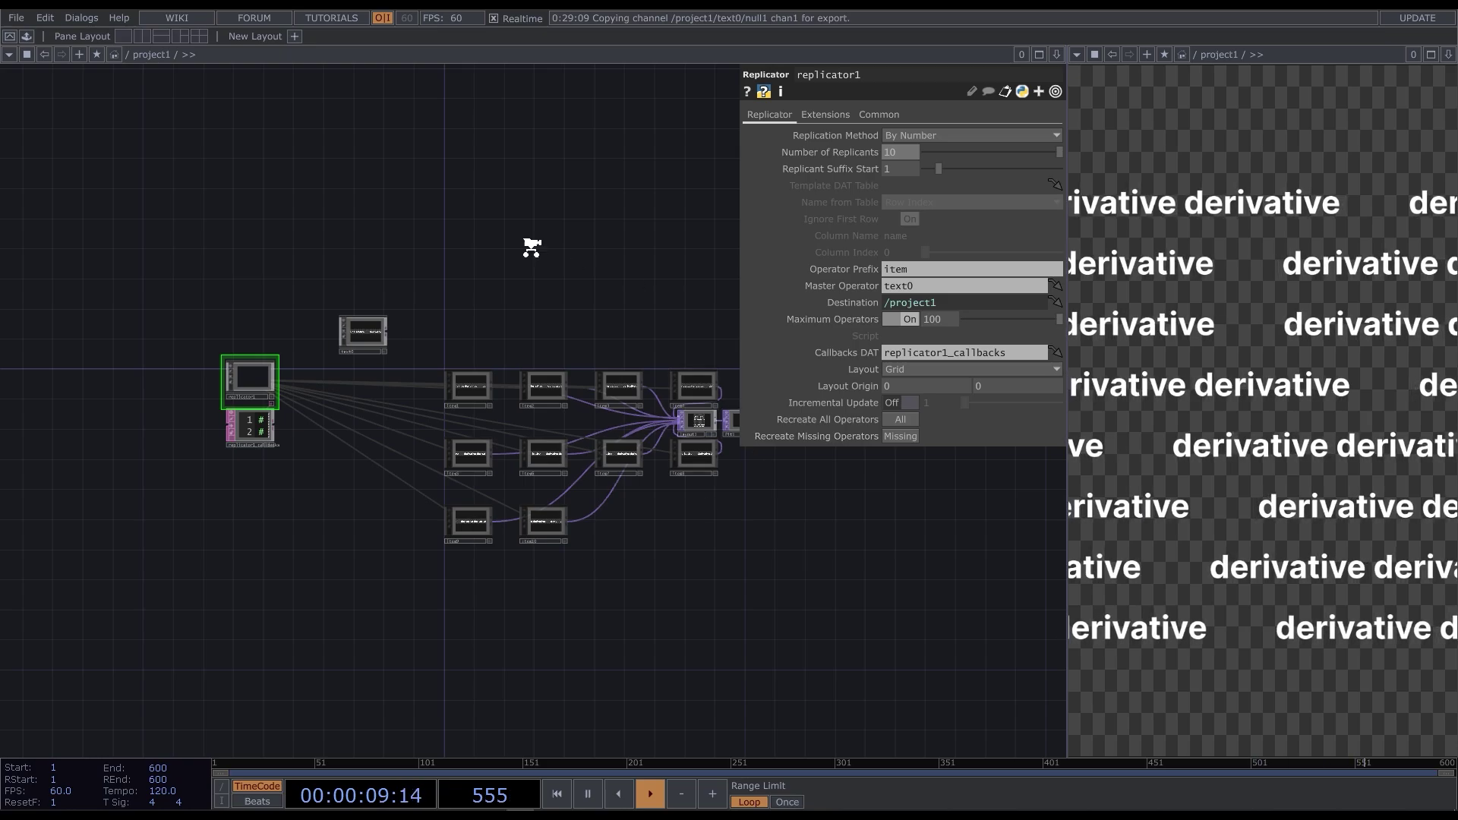
{"action": "scroll", "coordinate": [709, 362], "scroll_direction": "up", "scroll_amount": 5}
{"action": "right_click_drag", "start_coordinate": [715, 393], "coordinate": [495, 444]}
{"action": "scroll", "coordinate": [262, 549], "scroll_direction": "down", "scroll_amount": 3}
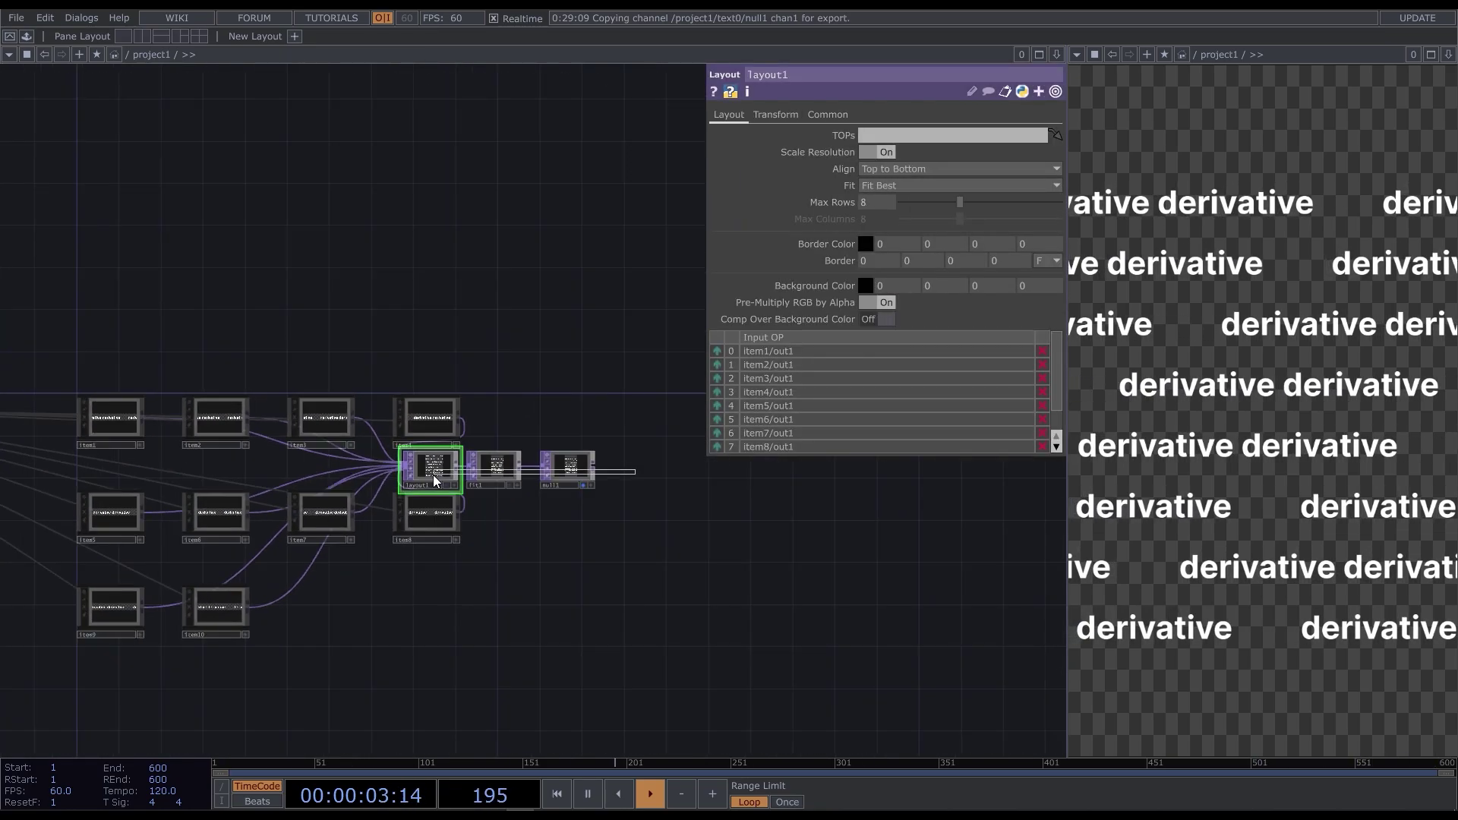
{"action": "left_click_drag", "start_coordinate": [431, 473], "coordinate": [571, 466]}
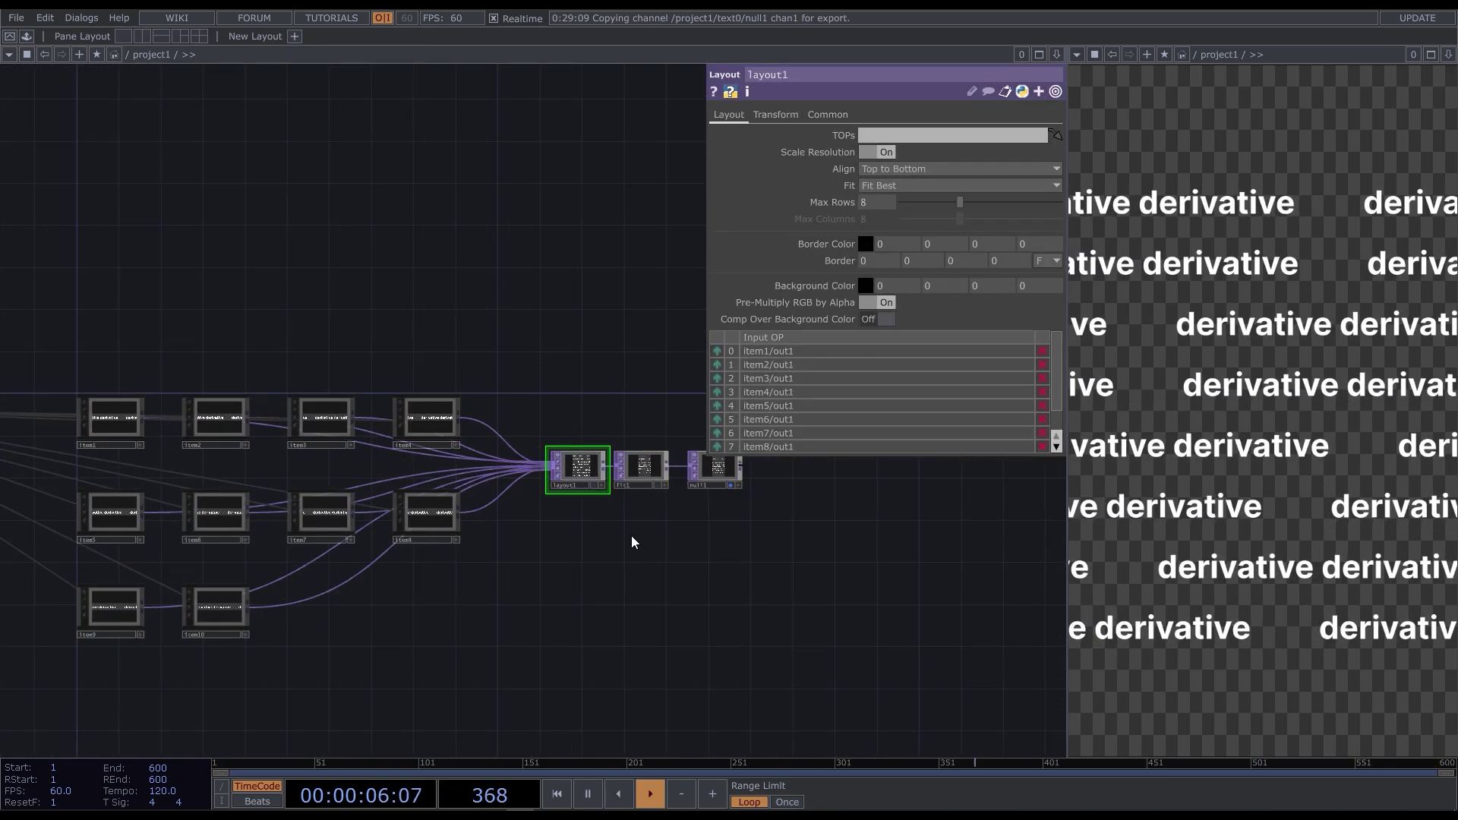
- Set layout1's Max Rows to 20 and its transform scale to 1.5 by 1.5
{"action": "scroll", "coordinate": [634, 542], "scroll_direction": "up", "scroll_amount": 3}
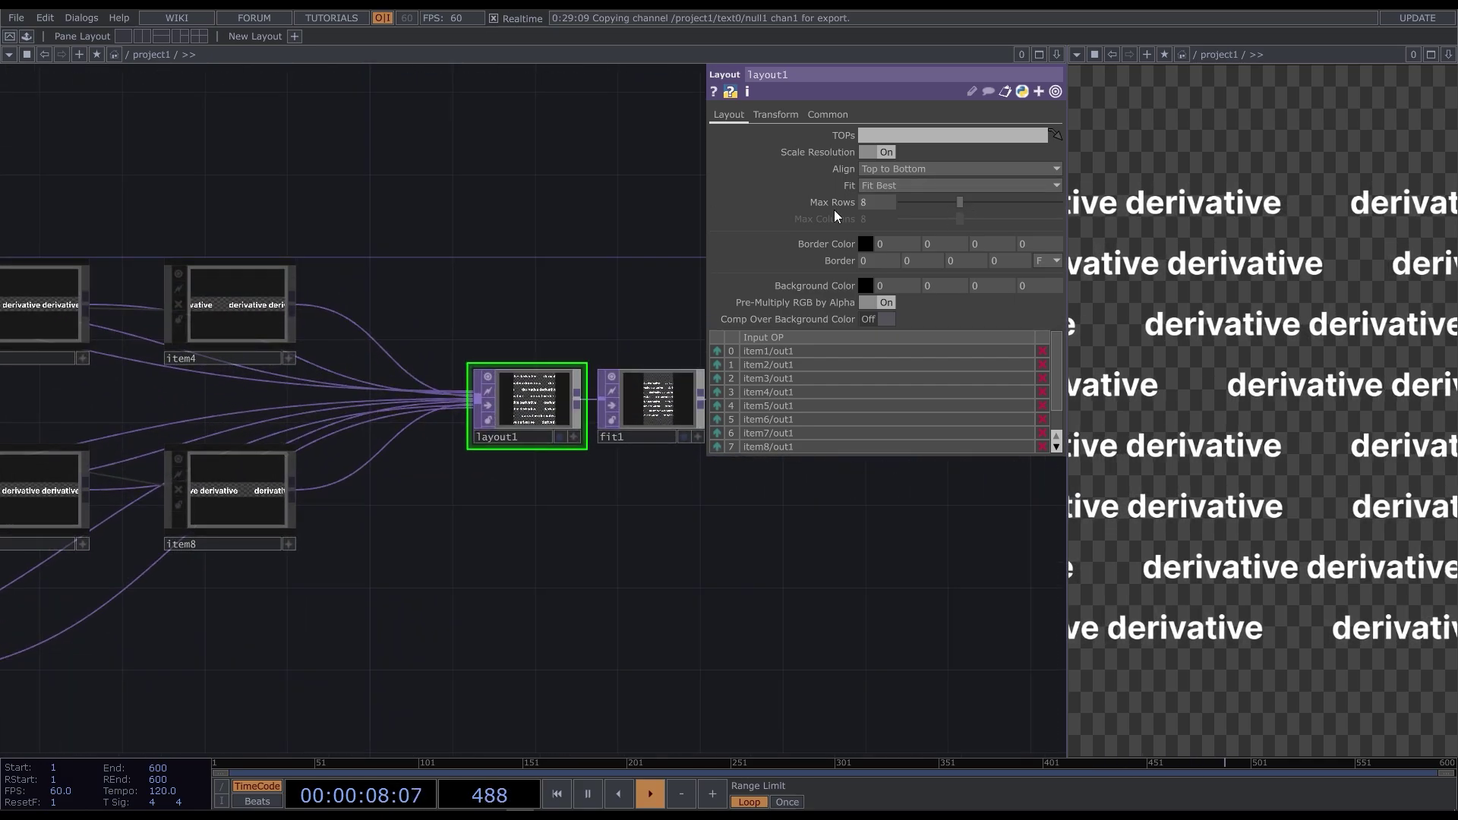
{"action": "left_click_drag", "start_coordinate": [961, 205], "coordinate": [1061, 203]}
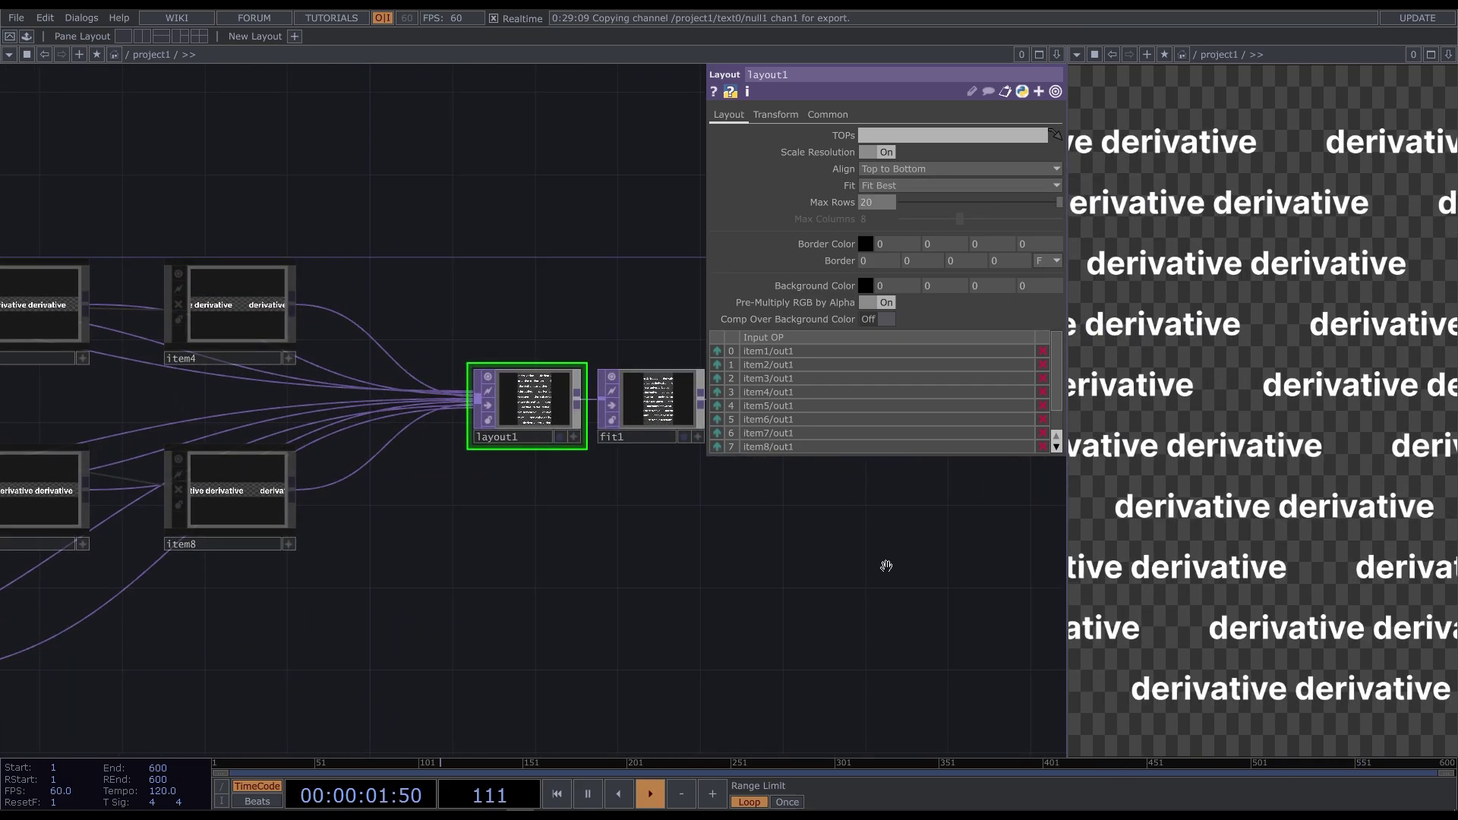
{"action": "left_click", "coordinate": [782, 114]}
{"action": "middle_click_drag", "start_coordinate": [845, 184], "coordinate": [866, 184]}
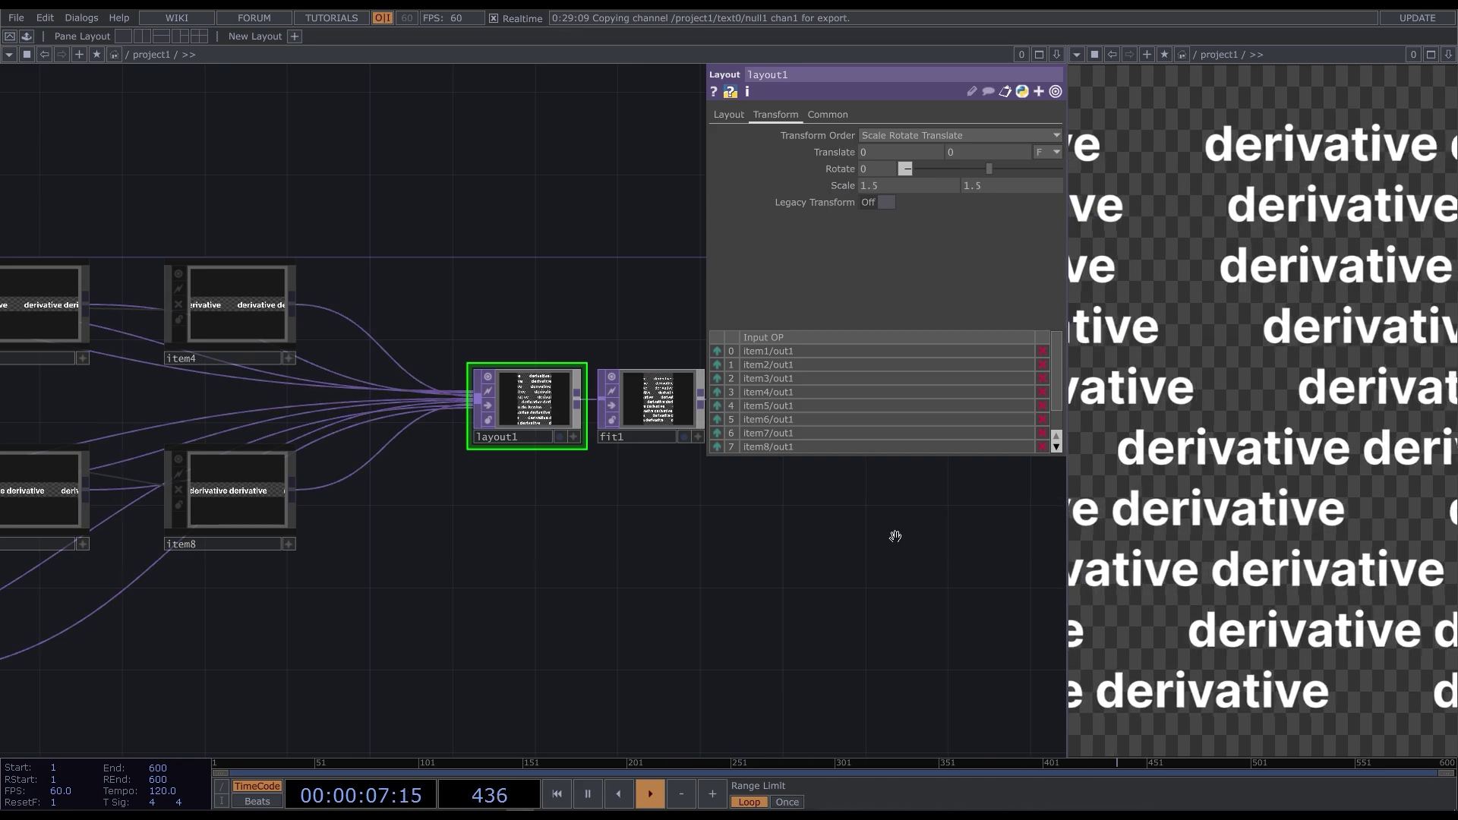
- Set replicator1's number of replicants to 11
{"action": "scroll", "coordinate": [901, 529], "scroll_direction": "down", "scroll_amount": 8}
{"action": "left_click", "coordinate": [214, 439]}
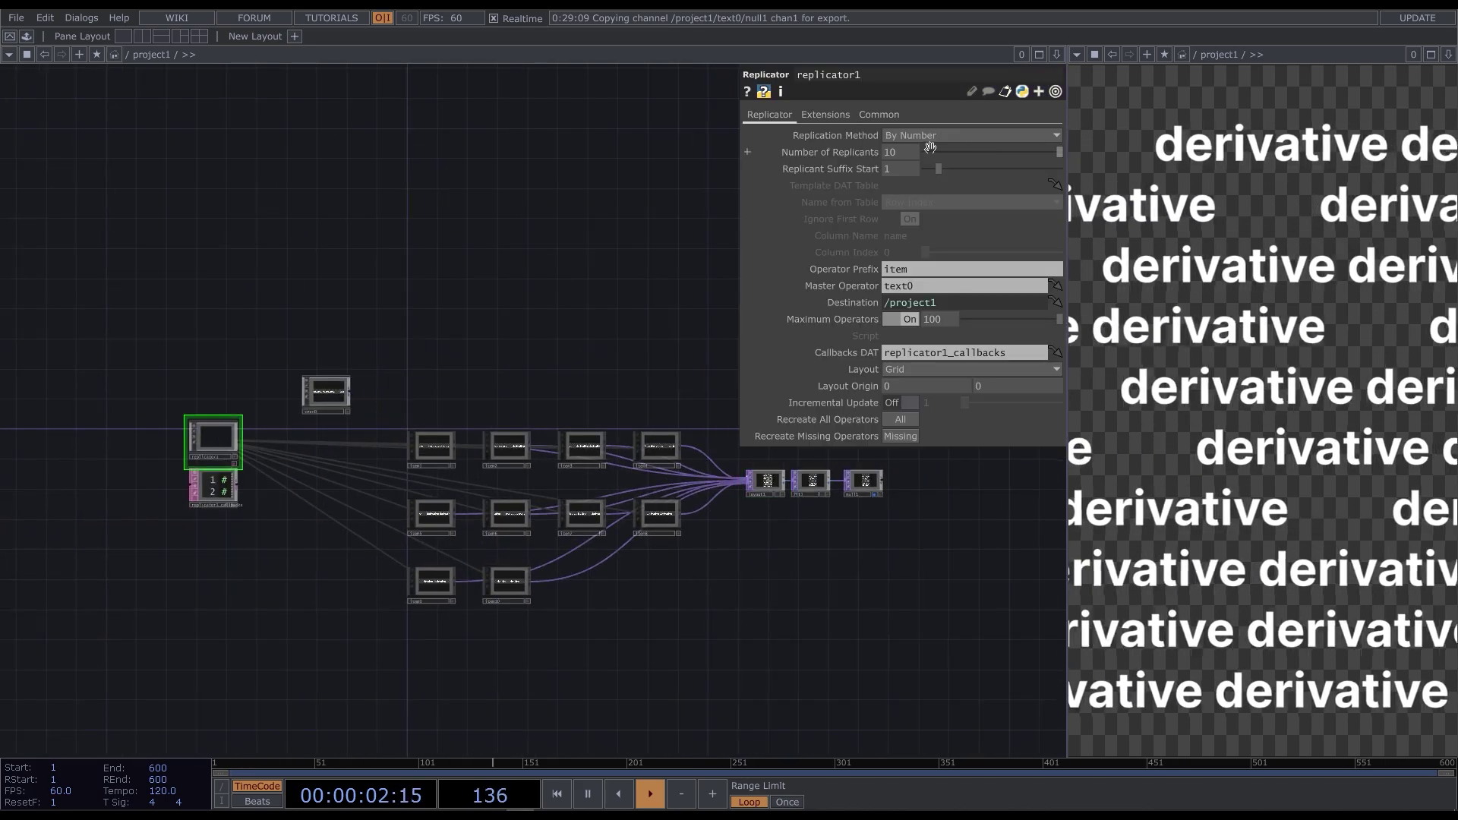
- Set fit1's vertical translate to 0.01
{"action": "scroll", "coordinate": [615, 537], "scroll_direction": "up", "scroll_amount": 5}
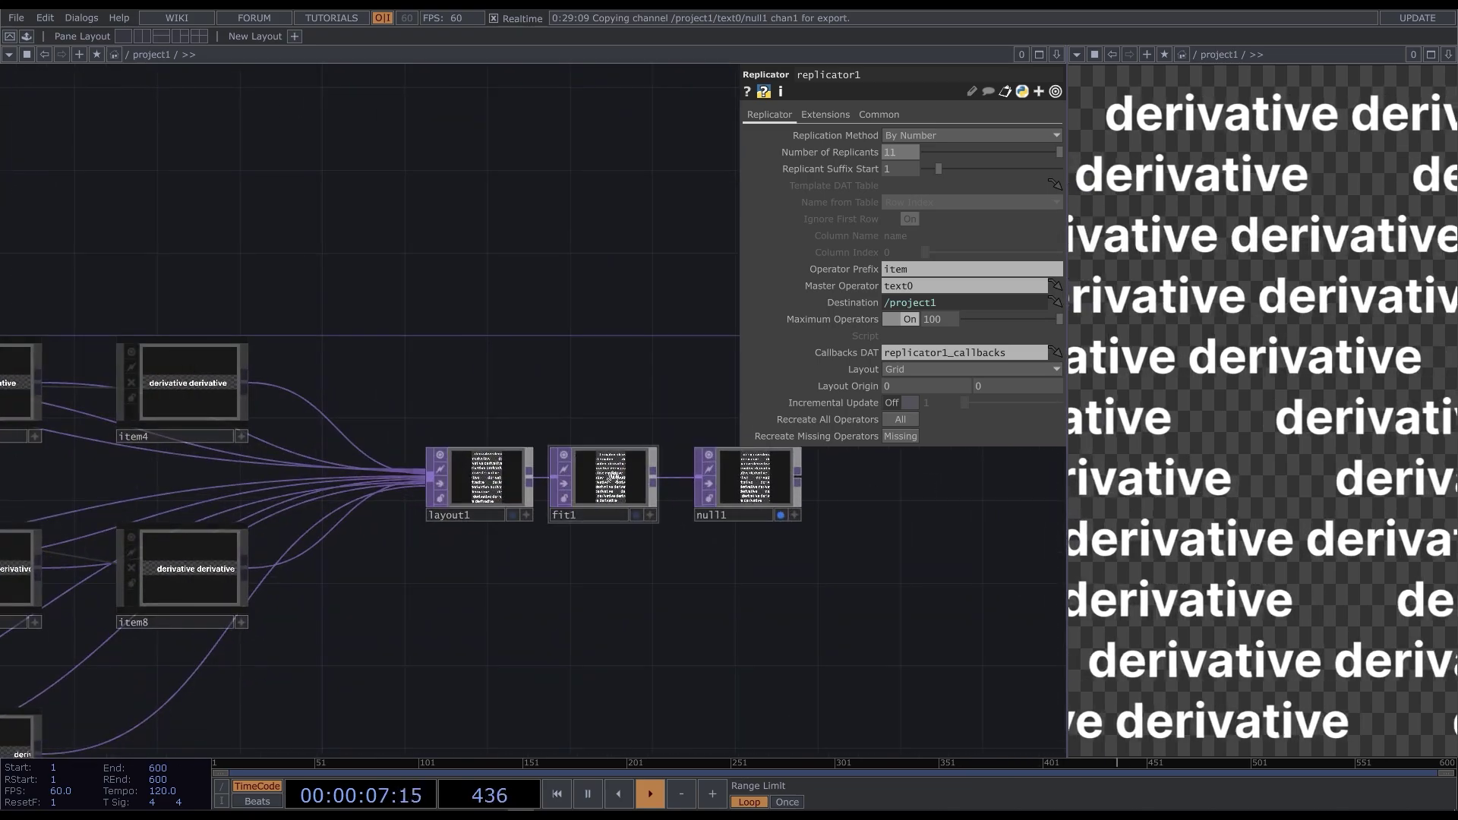
{"action": "left_click", "coordinate": [609, 477]}
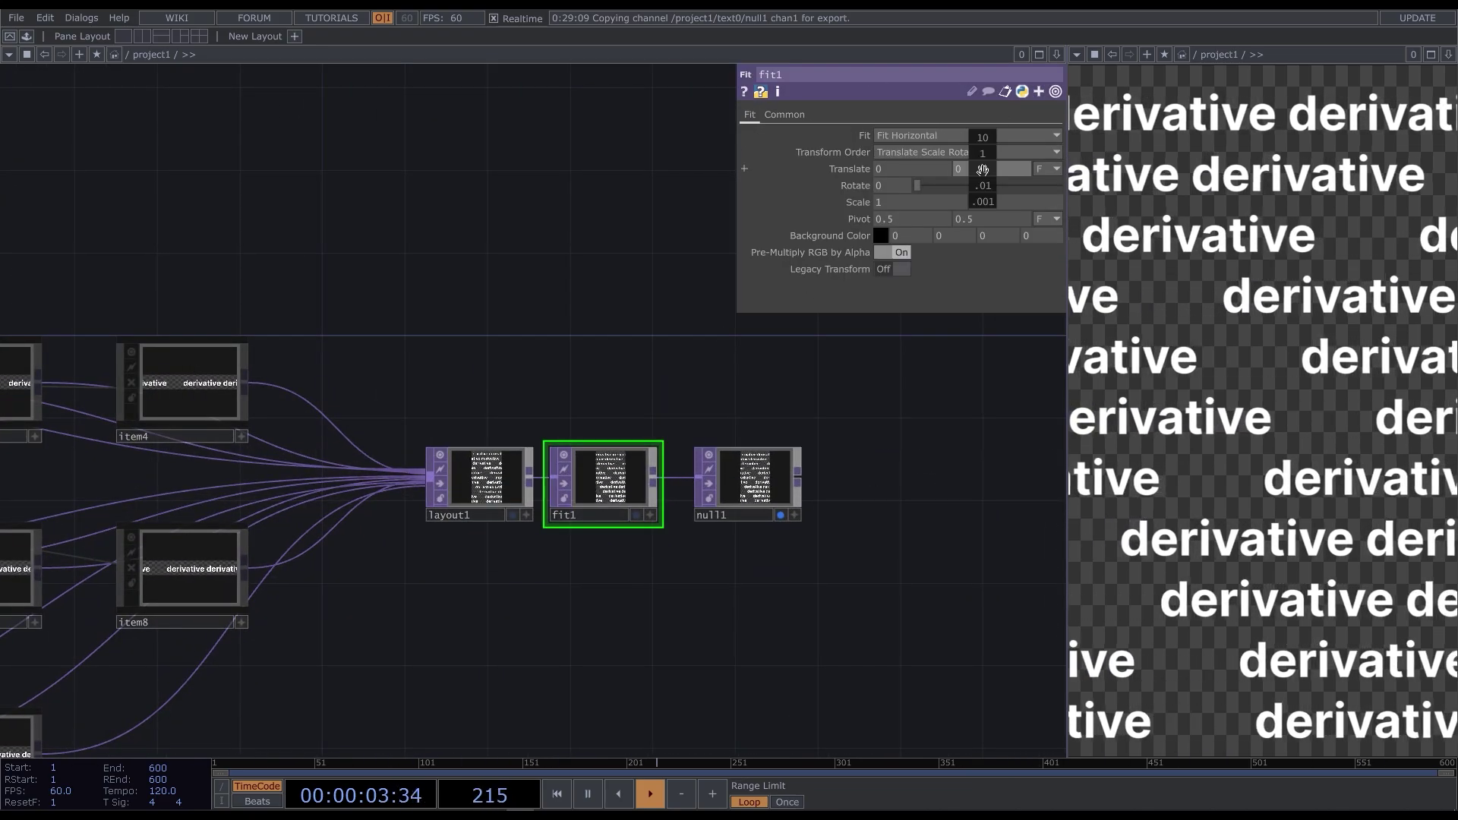
{"action": "middle_click_drag", "start_coordinate": [983, 201], "coordinate": [987, 146]}
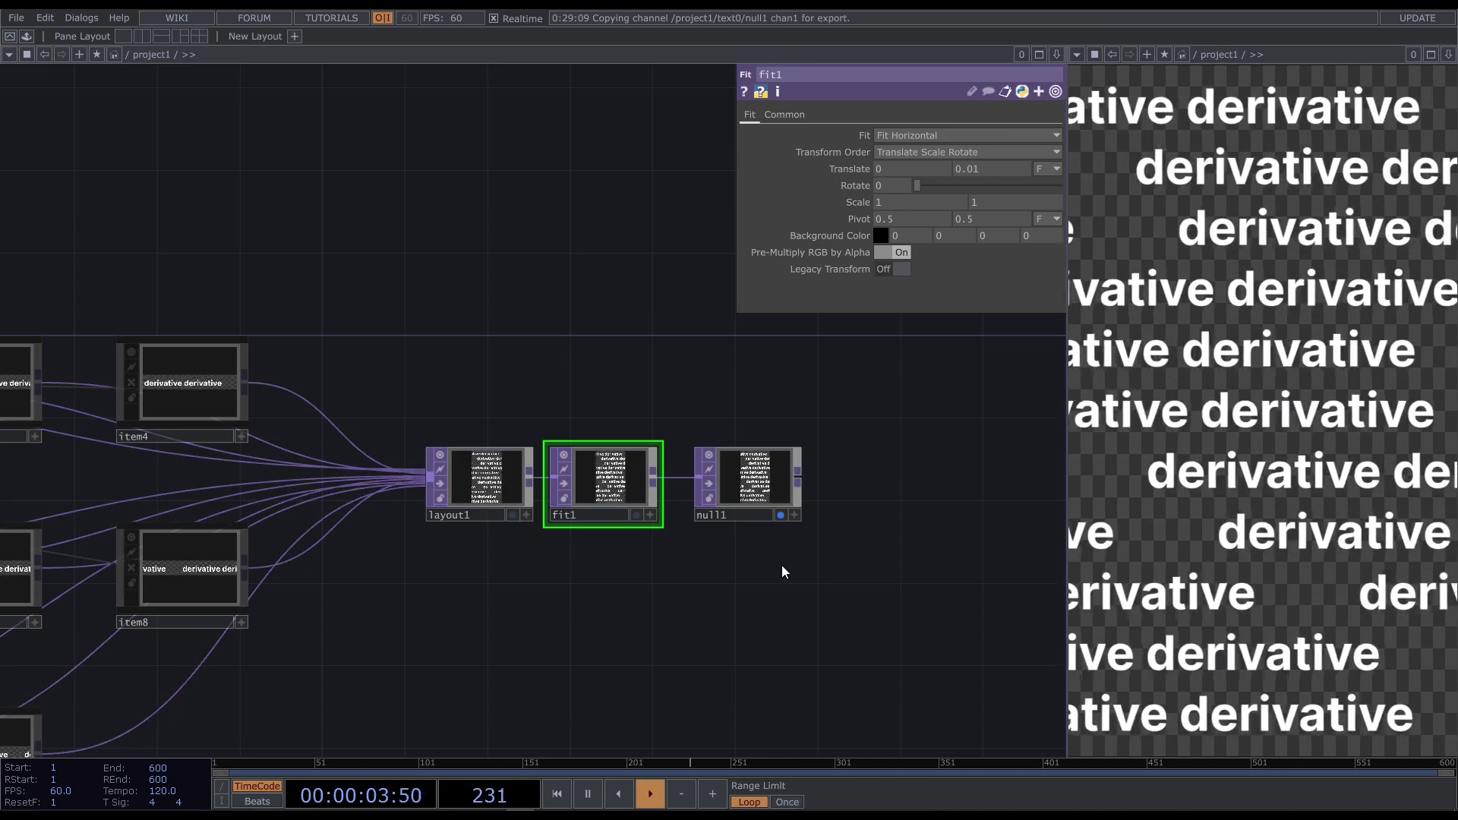
- Replace null1 with an Out TOP connected to fit1's output
{"action": "key", "text": "Tab"}
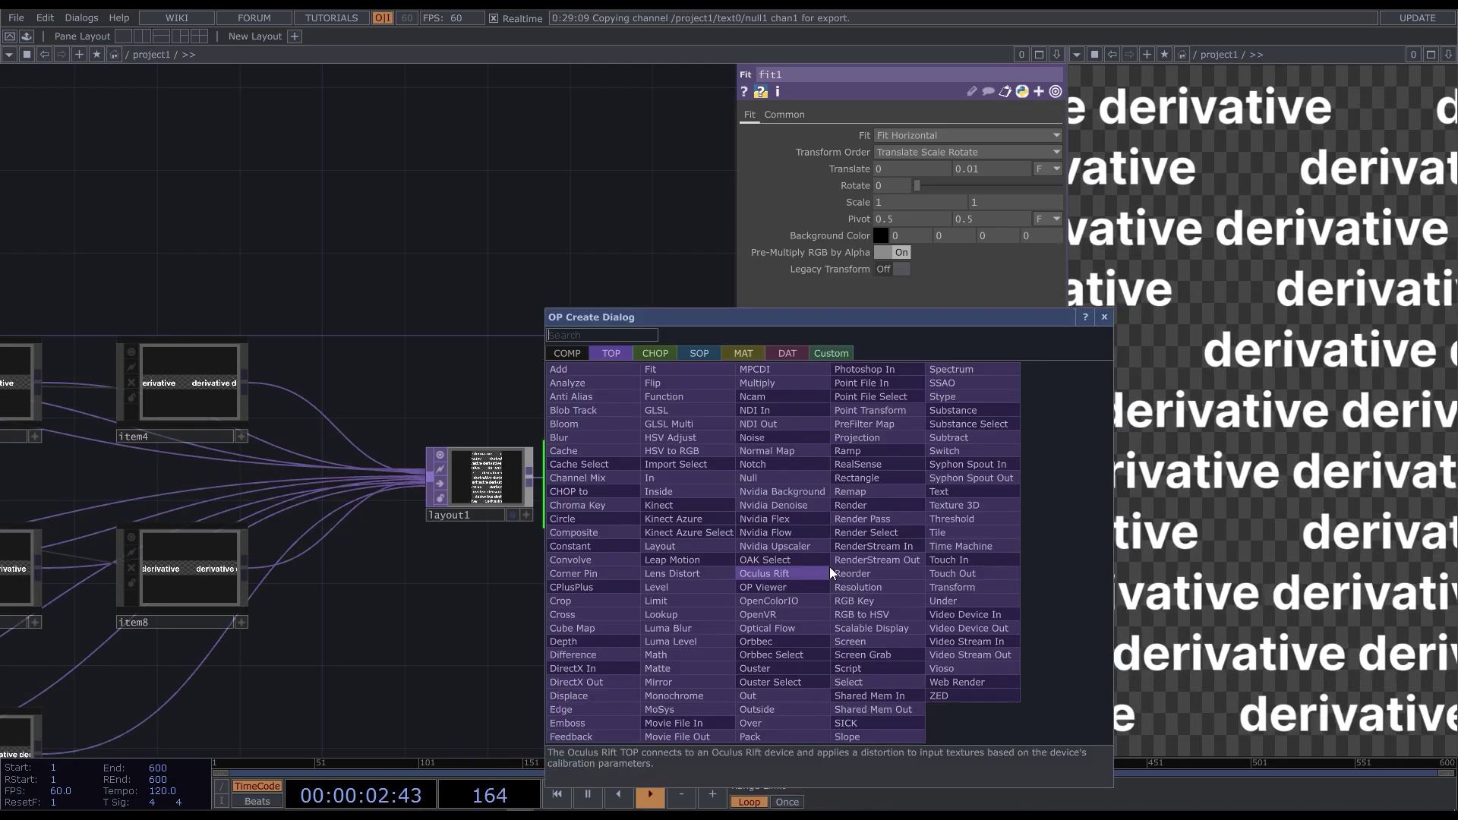
{"action": "type", "text": "out"}
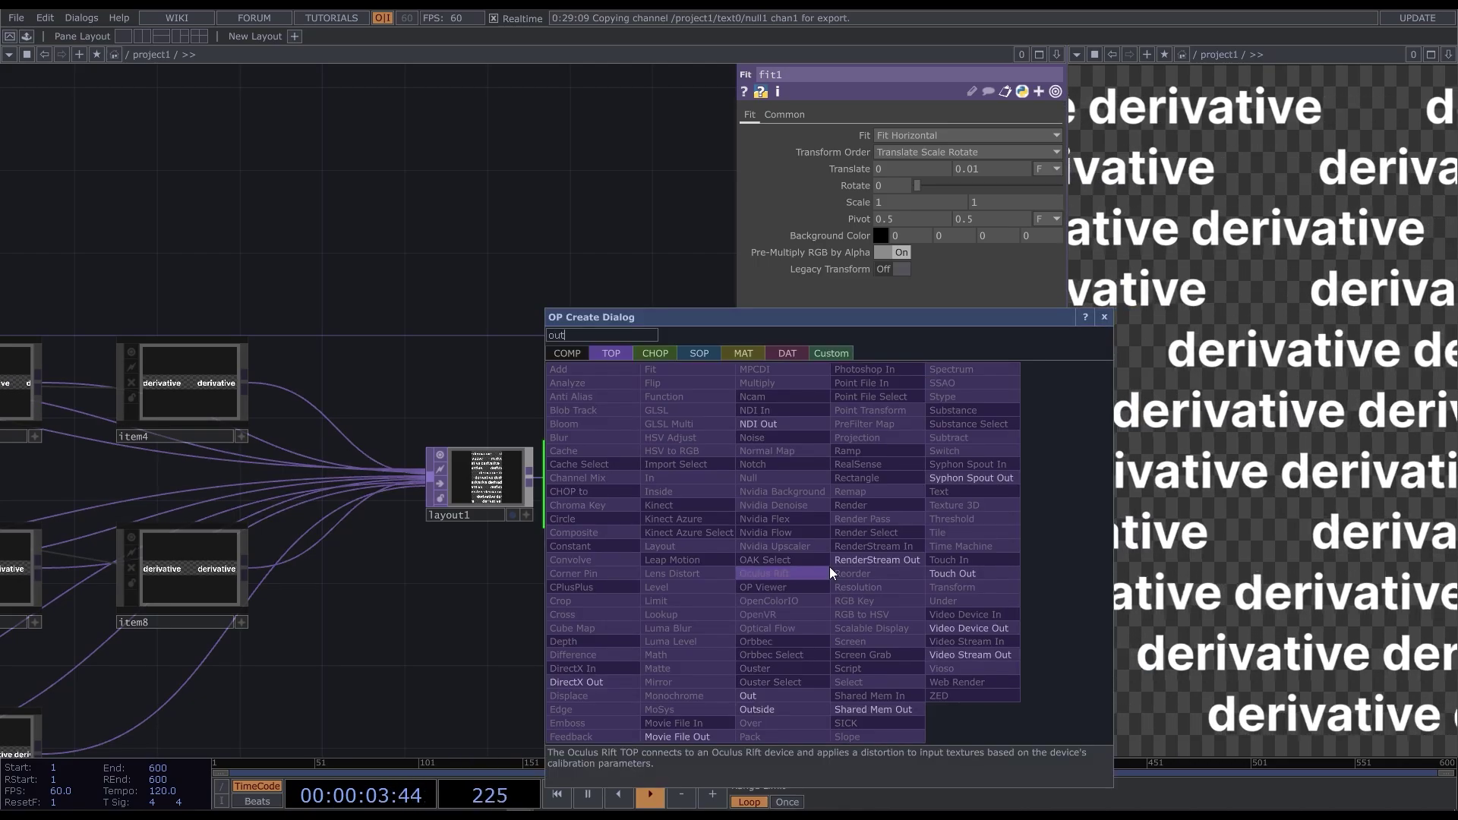
{"action": "left_click", "coordinate": [786, 694]}
{"action": "left_click", "coordinate": [742, 565]}
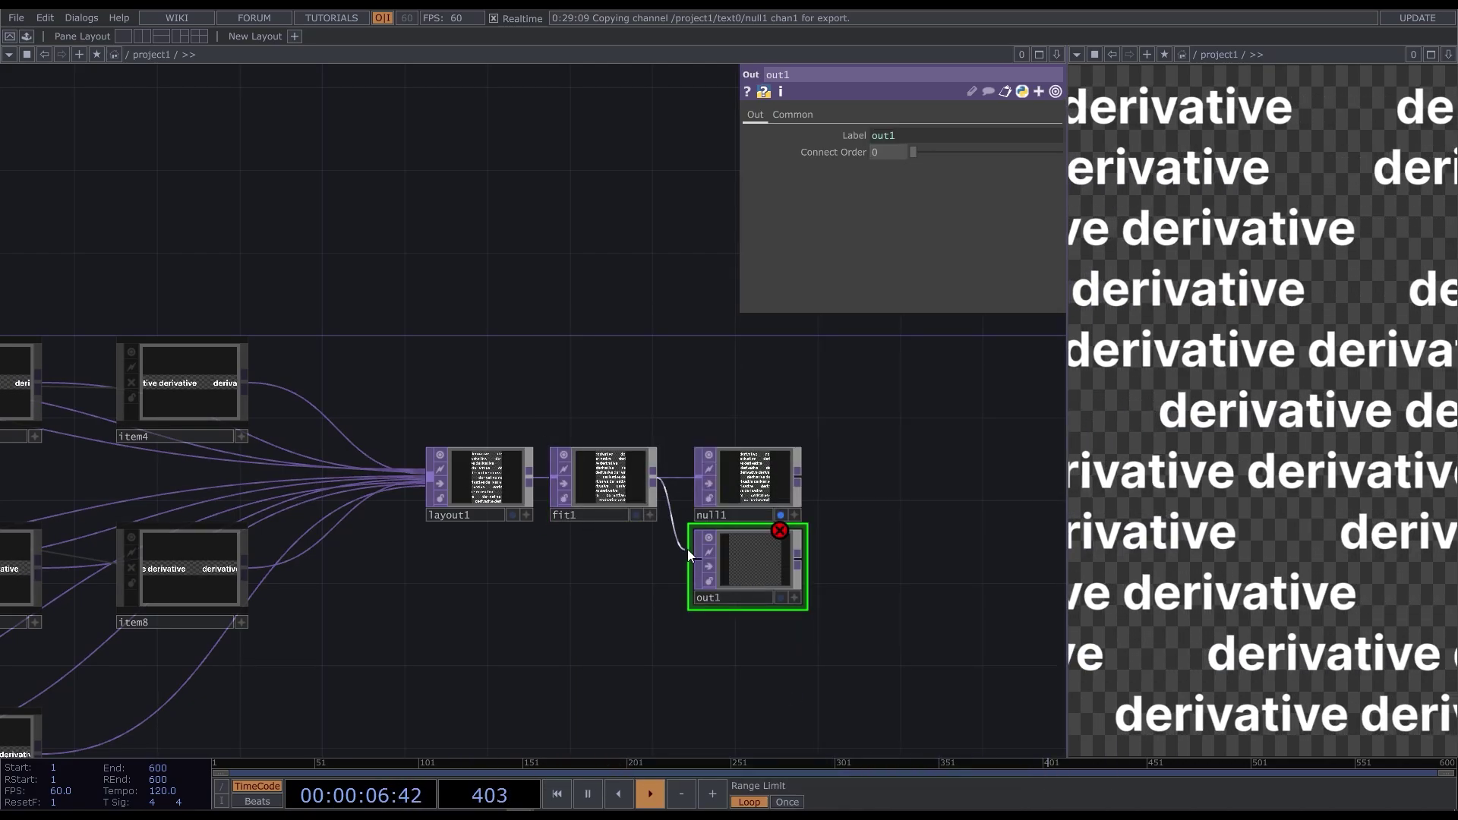
{"action": "left_click_drag", "start_coordinate": [686, 550], "coordinate": [694, 559]}
{"action": "left_click", "coordinate": [769, 521]}
{"action": "key", "text": "Delete"}
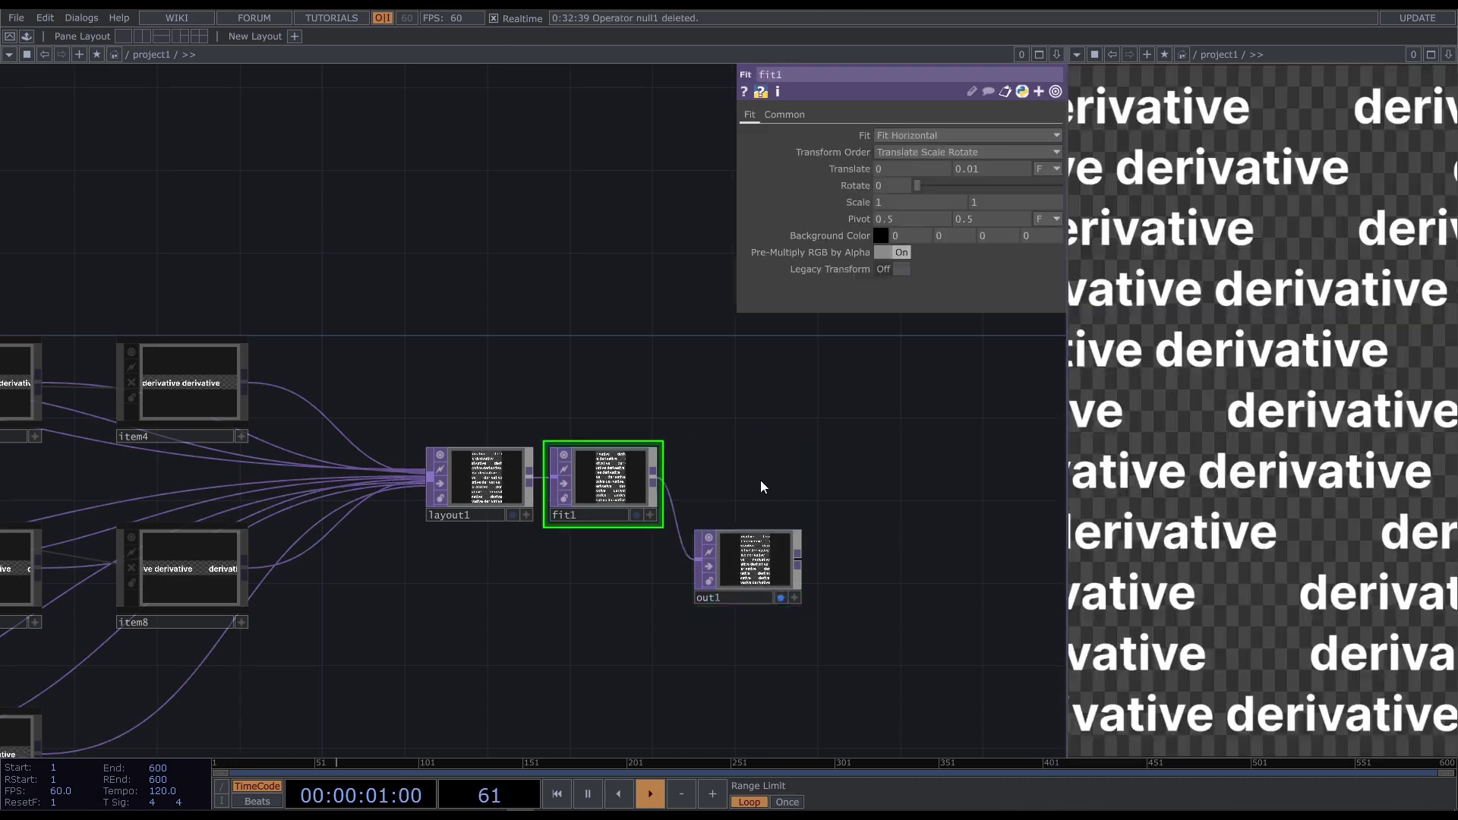
- Add a Base component to project1 below the layout, fit and out nodes
{"action": "scroll", "coordinate": [740, 401], "scroll_direction": "down", "scroll_amount": 3}
{"action": "key", "text": "Tab"}
{"action": "type", "text": "base"}
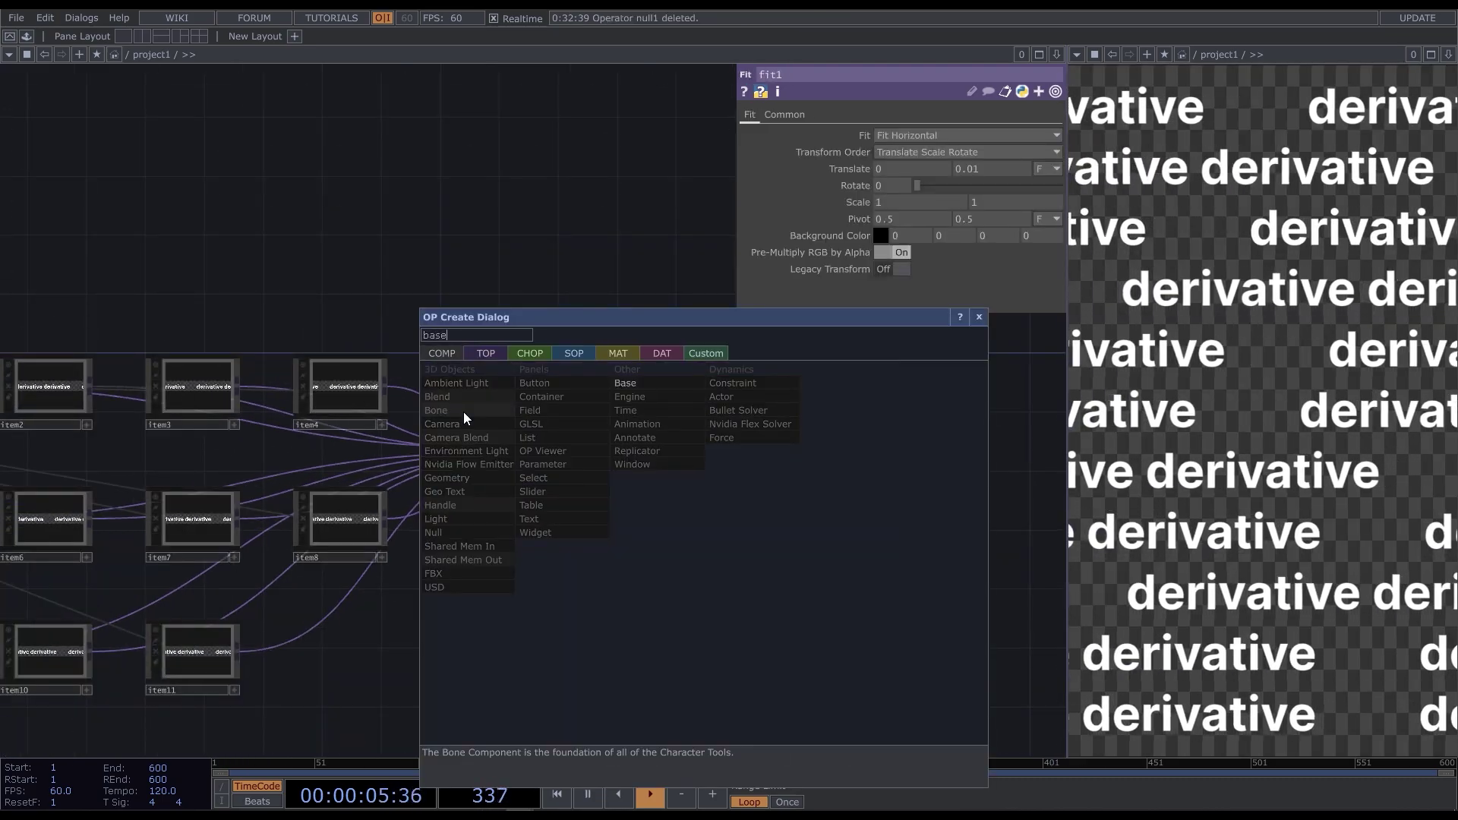
{"action": "left_click", "coordinate": [625, 383]}
{"action": "left_click", "coordinate": [694, 656]}
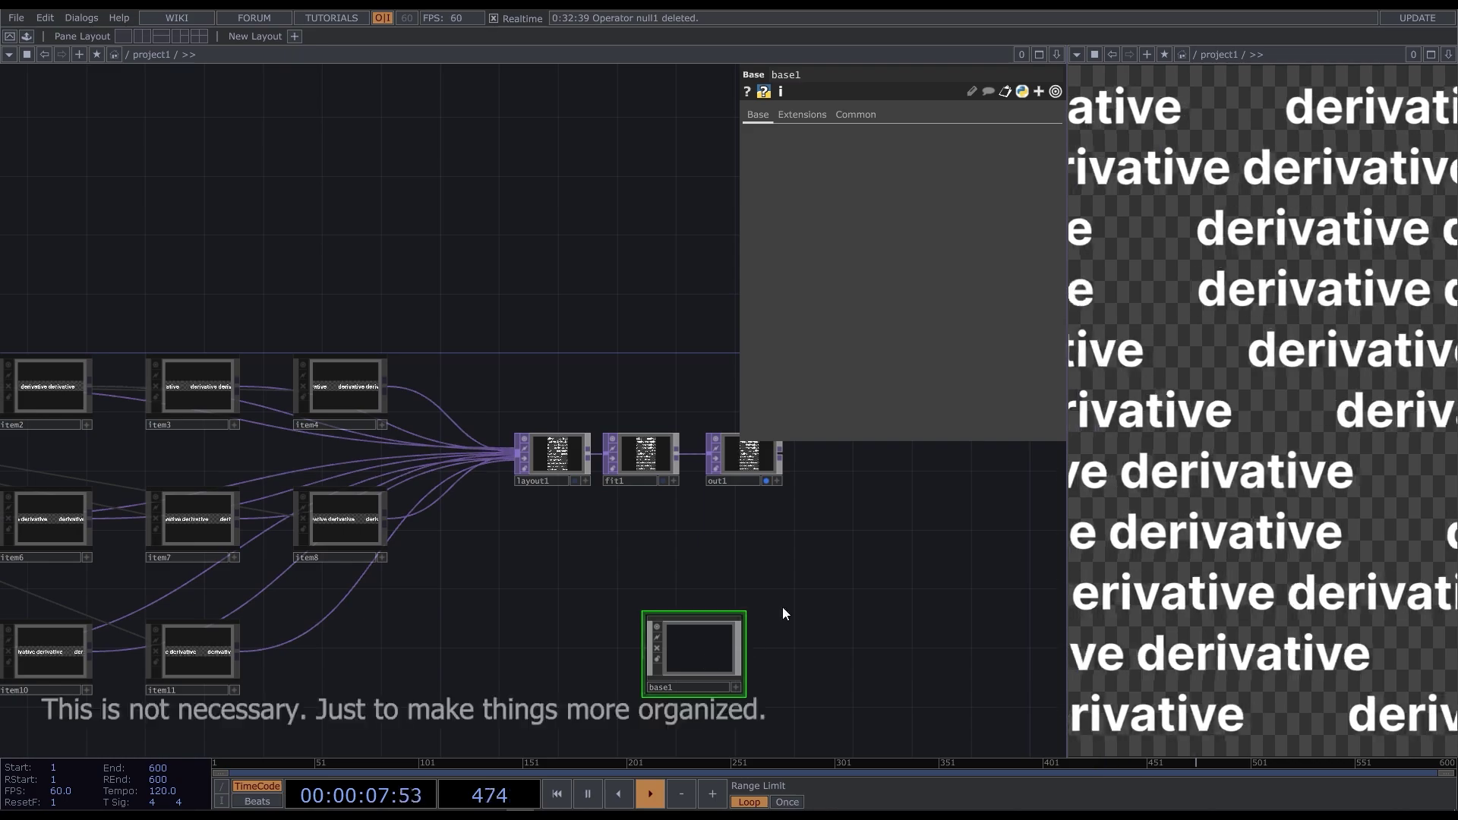
- Cut all the scrolling text network's operators from project1 and paste them inside base1
{"action": "scroll", "coordinate": [792, 574], "scroll_direction": "down", "scroll_amount": 3}
{"action": "right_click_drag", "start_coordinate": [807, 639], "coordinate": [79, 384]}
{"action": "key", "text": "ctrl+x"}
{"action": "left_click_drag", "start_coordinate": [764, 675], "coordinate": [353, 477]}
{"action": "scroll", "coordinate": [353, 476], "scroll_direction": "up", "scroll_amount": 7}
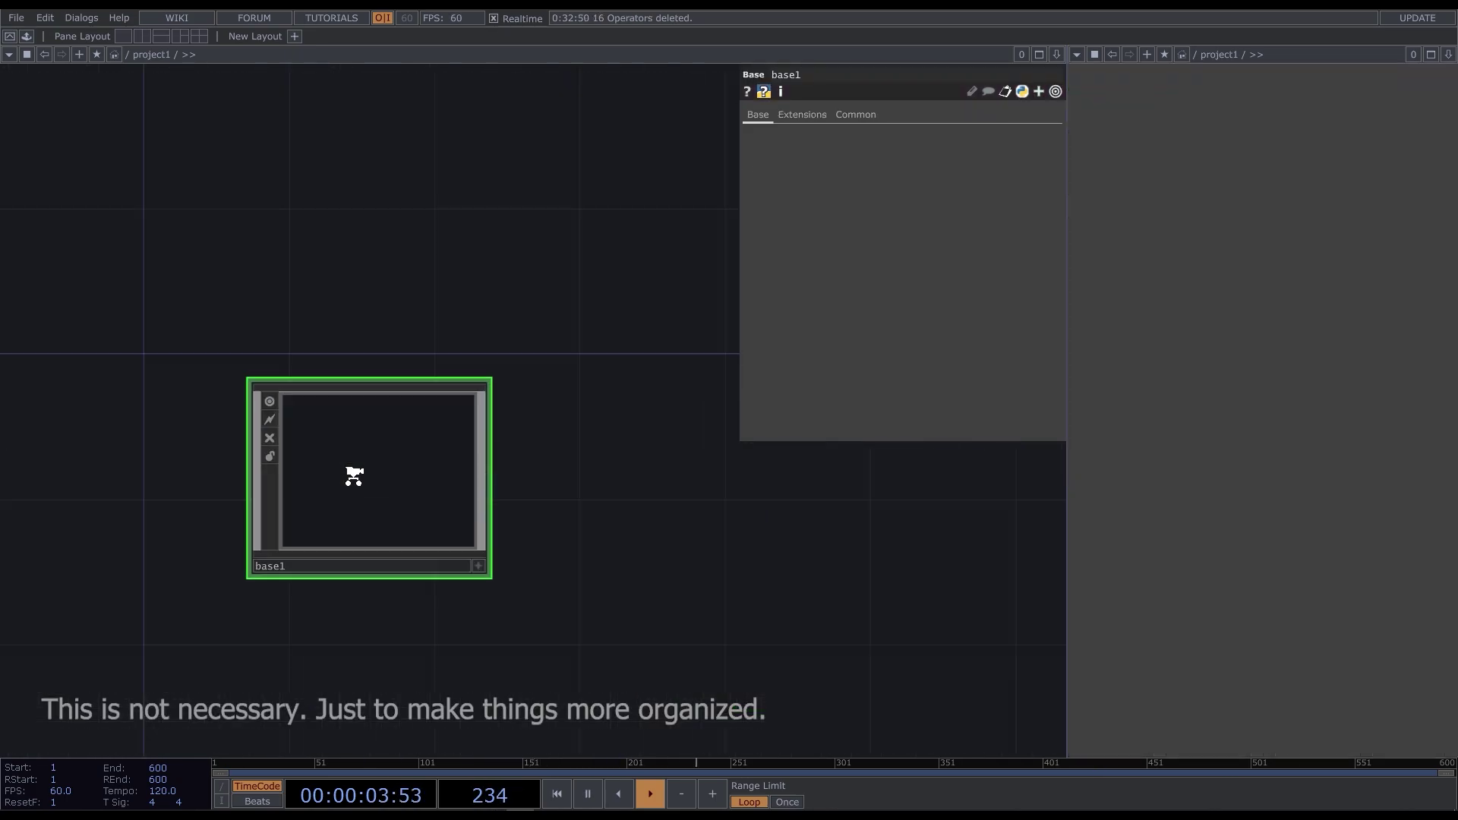
{"action": "scroll", "coordinate": [352, 476], "scroll_direction": "up", "scroll_amount": 3}
{"action": "key", "text": "ctrl+v"}
{"action": "scroll", "coordinate": [334, 396], "scroll_direction": "down", "scroll_amount": 5}
{"action": "left_click_drag", "start_coordinate": [608, 258], "coordinate": [328, 271]}
{"action": "left_click", "coordinate": [849, 506]}
{"action": "left_click", "coordinate": [838, 358]}
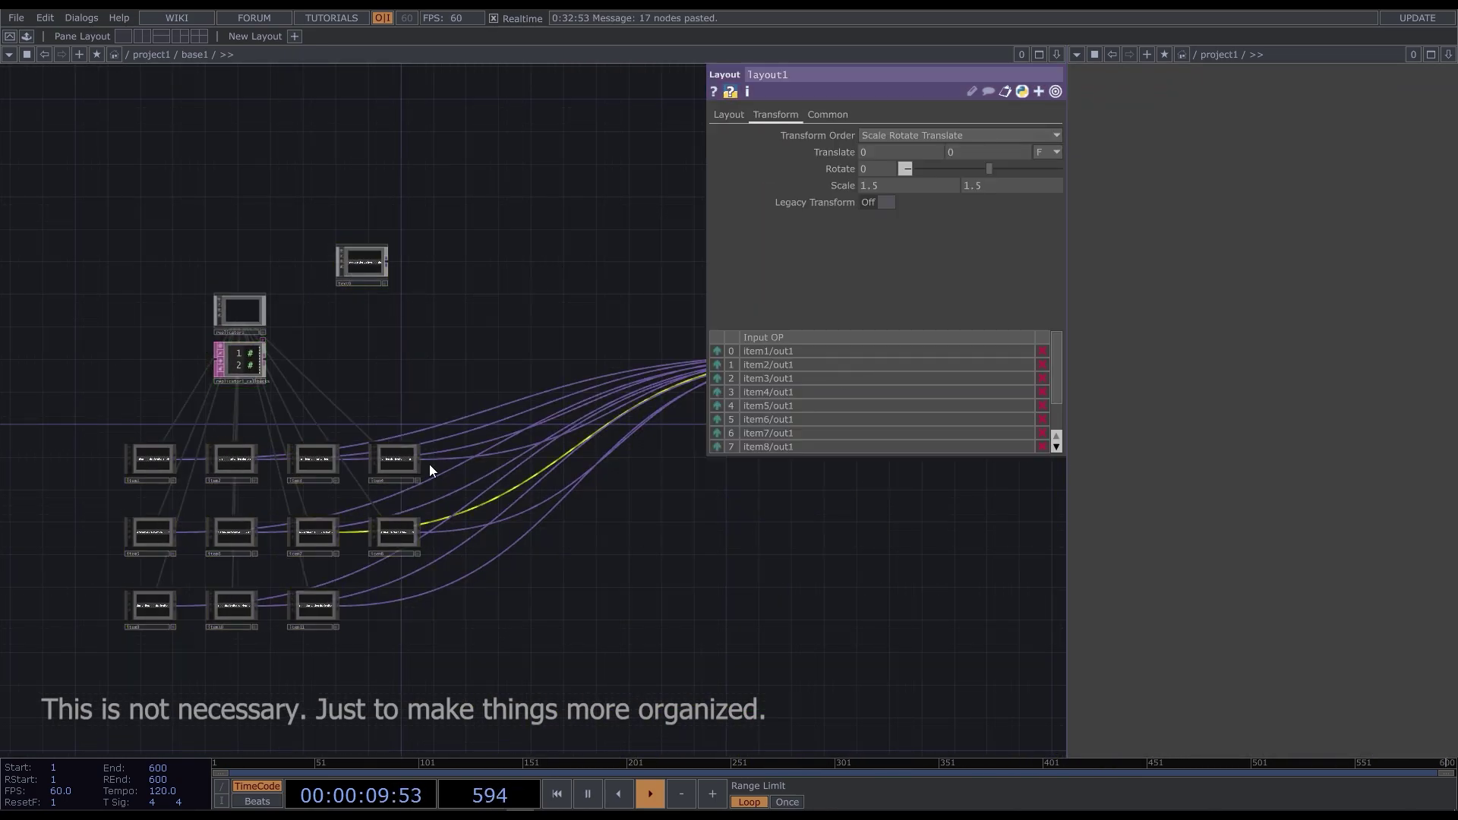
- Delete three leftover operators and return to the project1 network level with base1
{"action": "scroll", "coordinate": [395, 465], "scroll_direction": "down", "scroll_amount": 4}
{"action": "left_click_drag", "start_coordinate": [404, 310], "coordinate": [446, 387]}
{"action": "left_click_drag", "start_coordinate": [690, 453], "coordinate": [504, 322]}
{"action": "scroll", "coordinate": [505, 322], "scroll_direction": "up", "scroll_amount": 5}
{"action": "scroll", "coordinate": [504, 322], "scroll_direction": "down", "scroll_amount": 3}
{"action": "left_click_drag", "start_coordinate": [442, 367], "coordinate": [213, 494]}
{"action": "scroll", "coordinate": [234, 442], "scroll_direction": "down", "scroll_amount": 2}
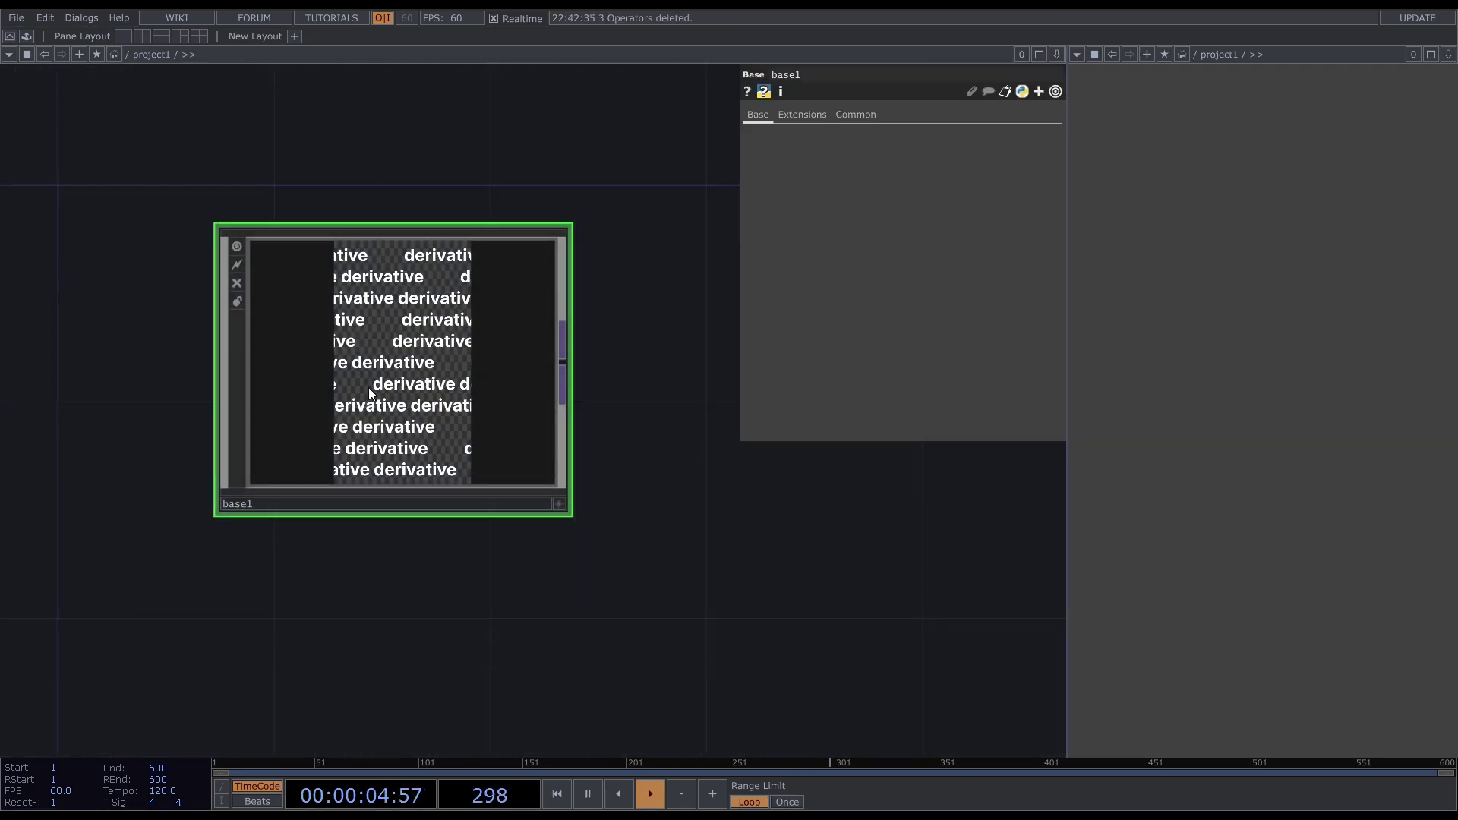
{"action": "scroll", "coordinate": [368, 388], "scroll_direction": "down", "scroll_amount": 2}
- Add an RGB Key TOP connected to base1's output and place it beside base1
{"action": "key", "text": "Tab"}
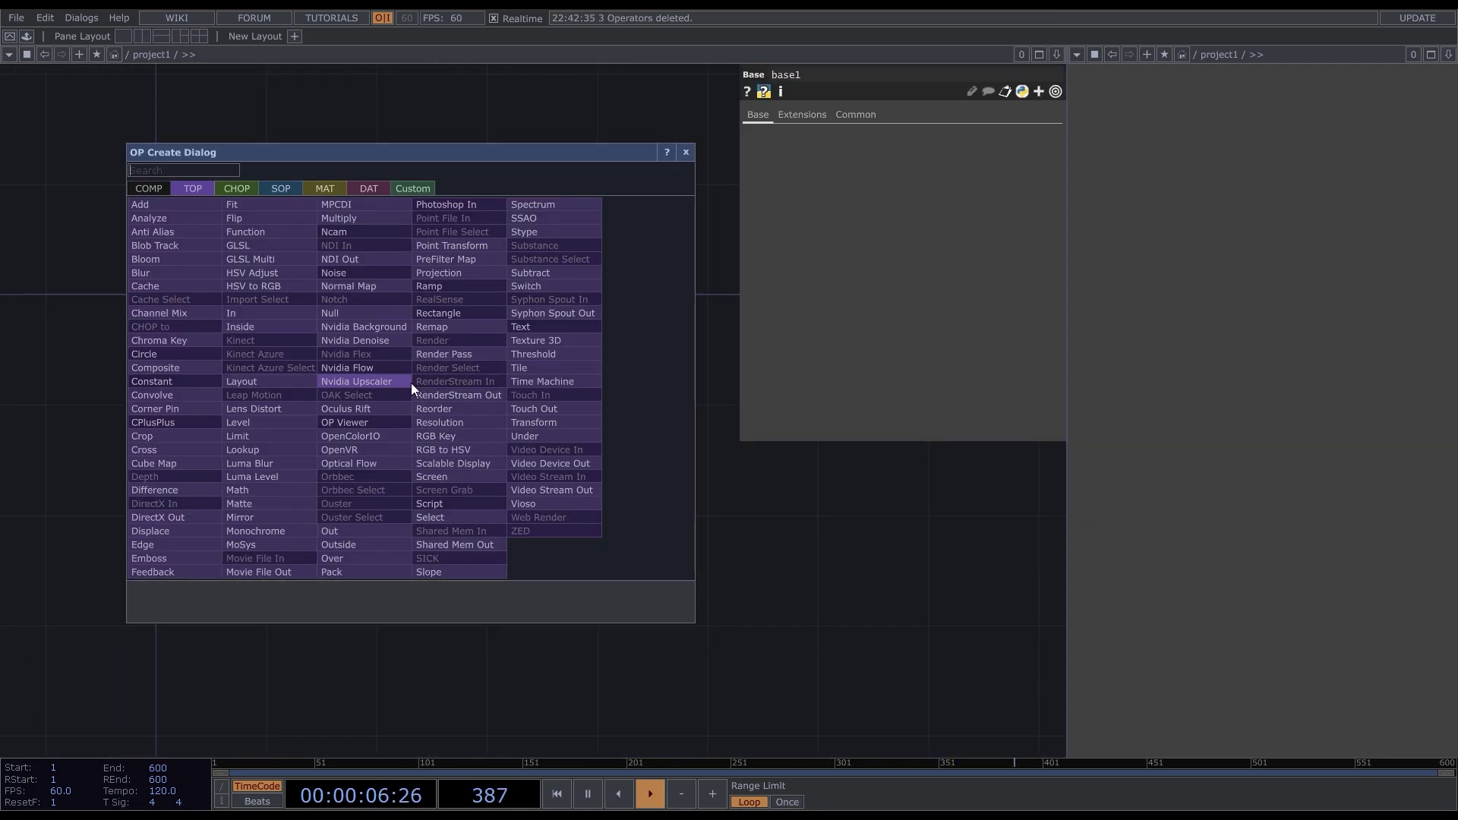
{"action": "left_click", "coordinate": [462, 424]}
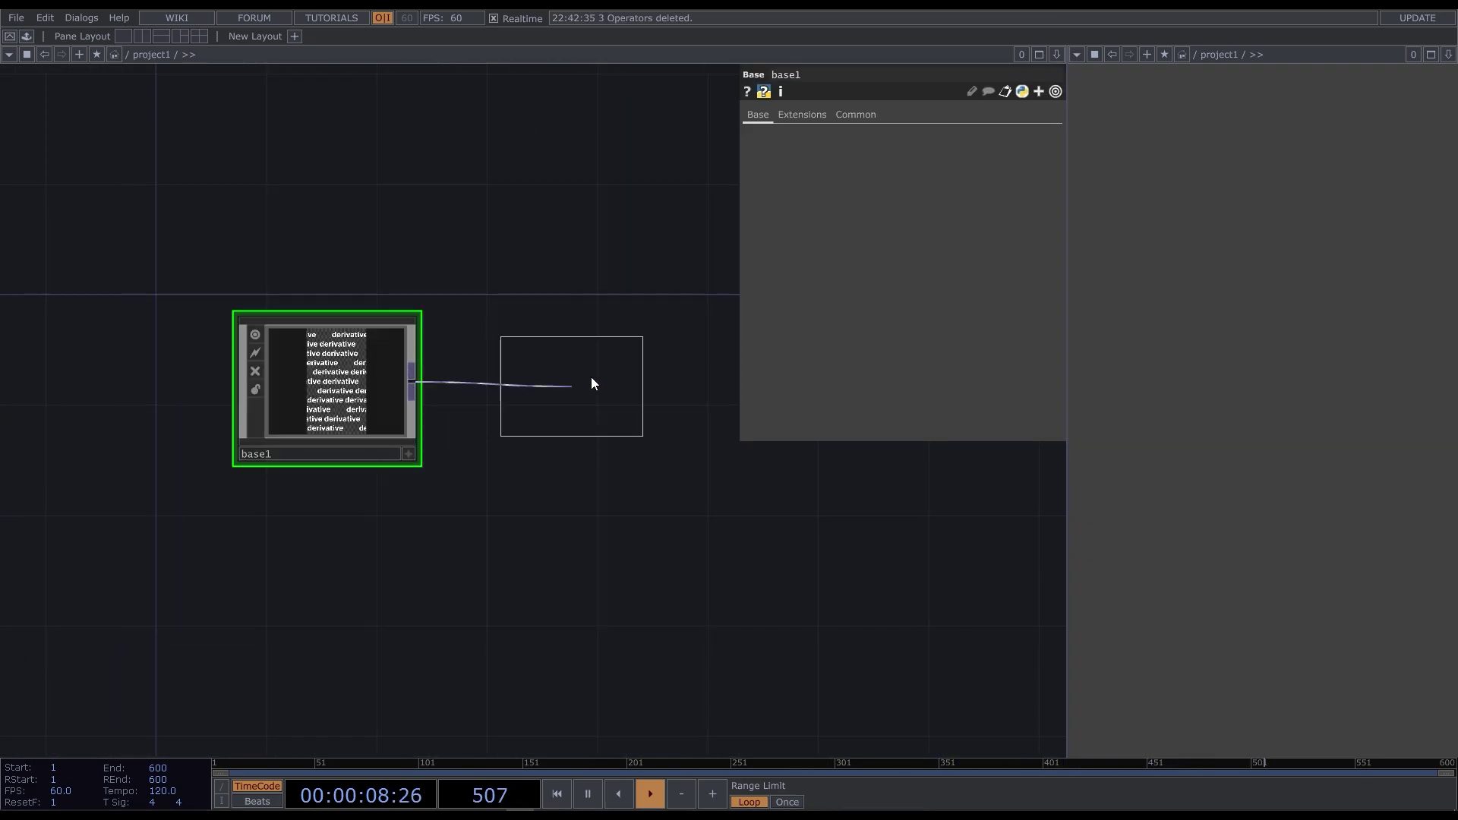
{"action": "left_click", "coordinate": [607, 386]}
- Connect an Out TOP to rgbkey1's output and show it as the background display
{"action": "right_click", "coordinate": [685, 372]}
{"action": "type", "text": "out"}
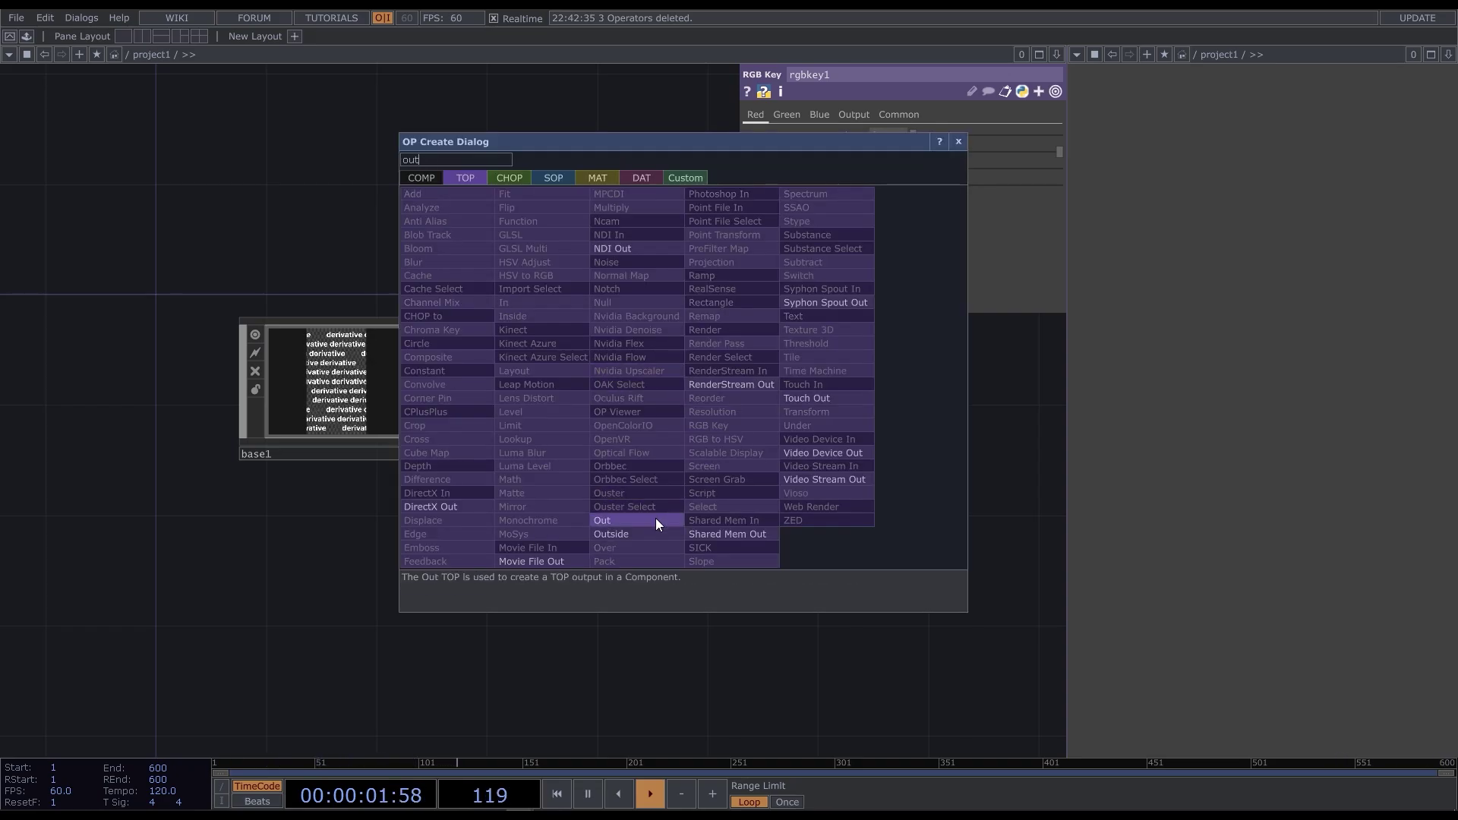
{"action": "left_click", "coordinate": [655, 520]}
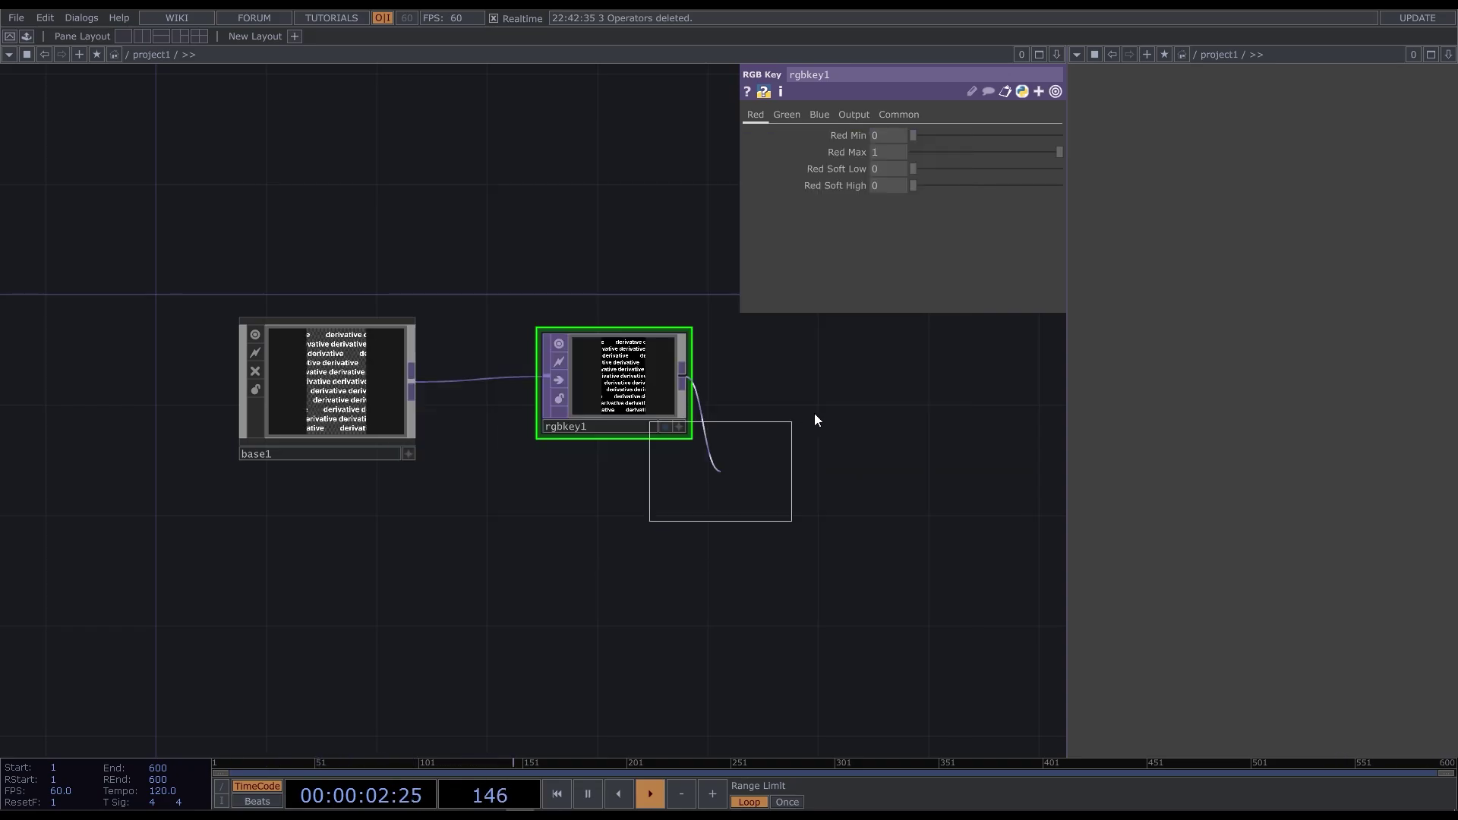
{"action": "left_click", "coordinate": [796, 387]}
{"action": "left_click", "coordinate": [858, 426]}
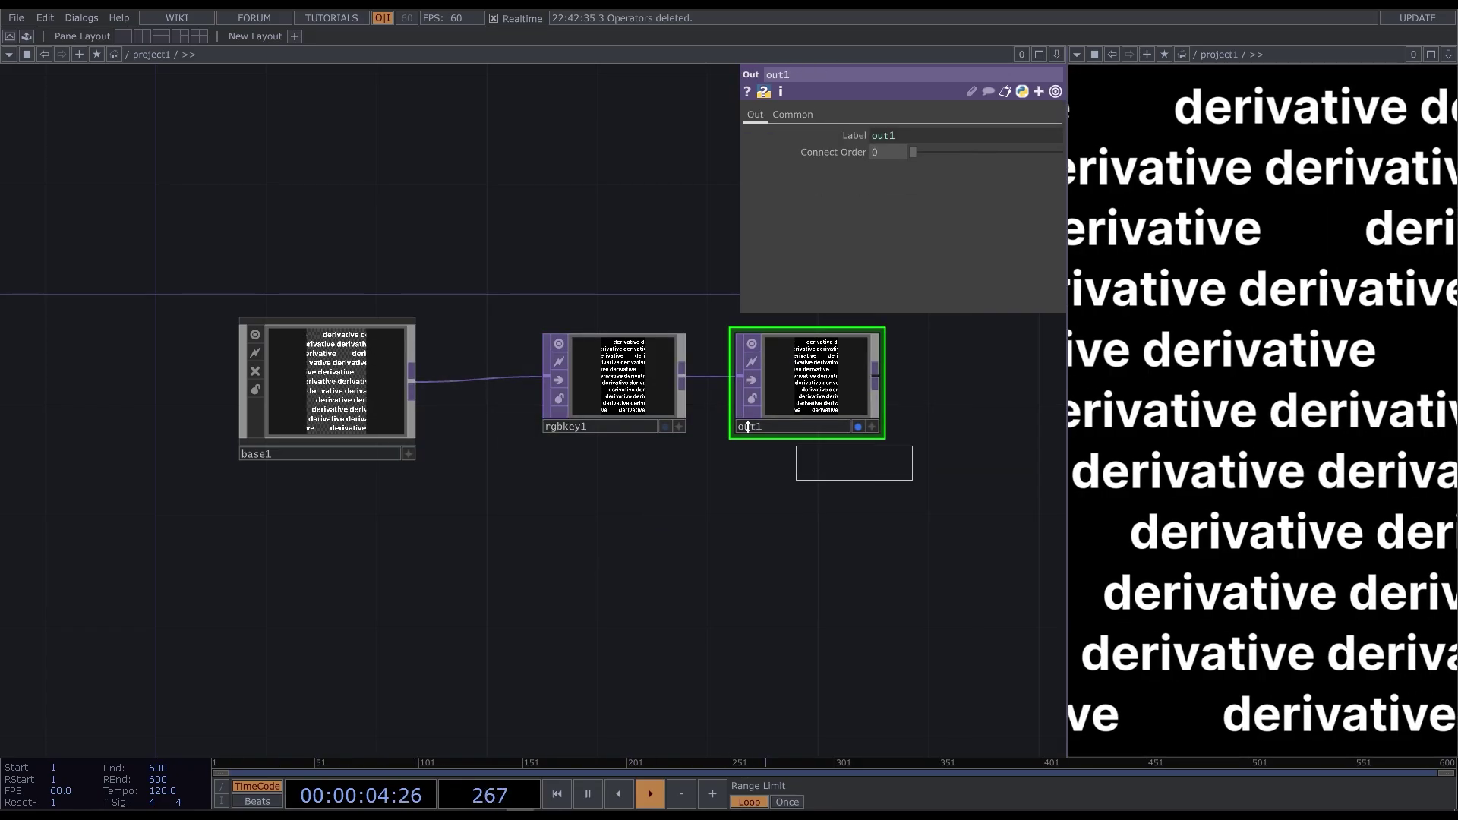
- Move rgbkey1 and out1 further from base1 and insert a Displace TOP between base1 and rgbkey1
{"action": "right_click_drag", "start_coordinate": [735, 418], "coordinate": [618, 385]}
{"action": "left_click_drag", "start_coordinate": [618, 384], "coordinate": [983, 392]}
{"action": "scroll", "coordinate": [770, 373], "scroll_direction": "up", "scroll_amount": 2}
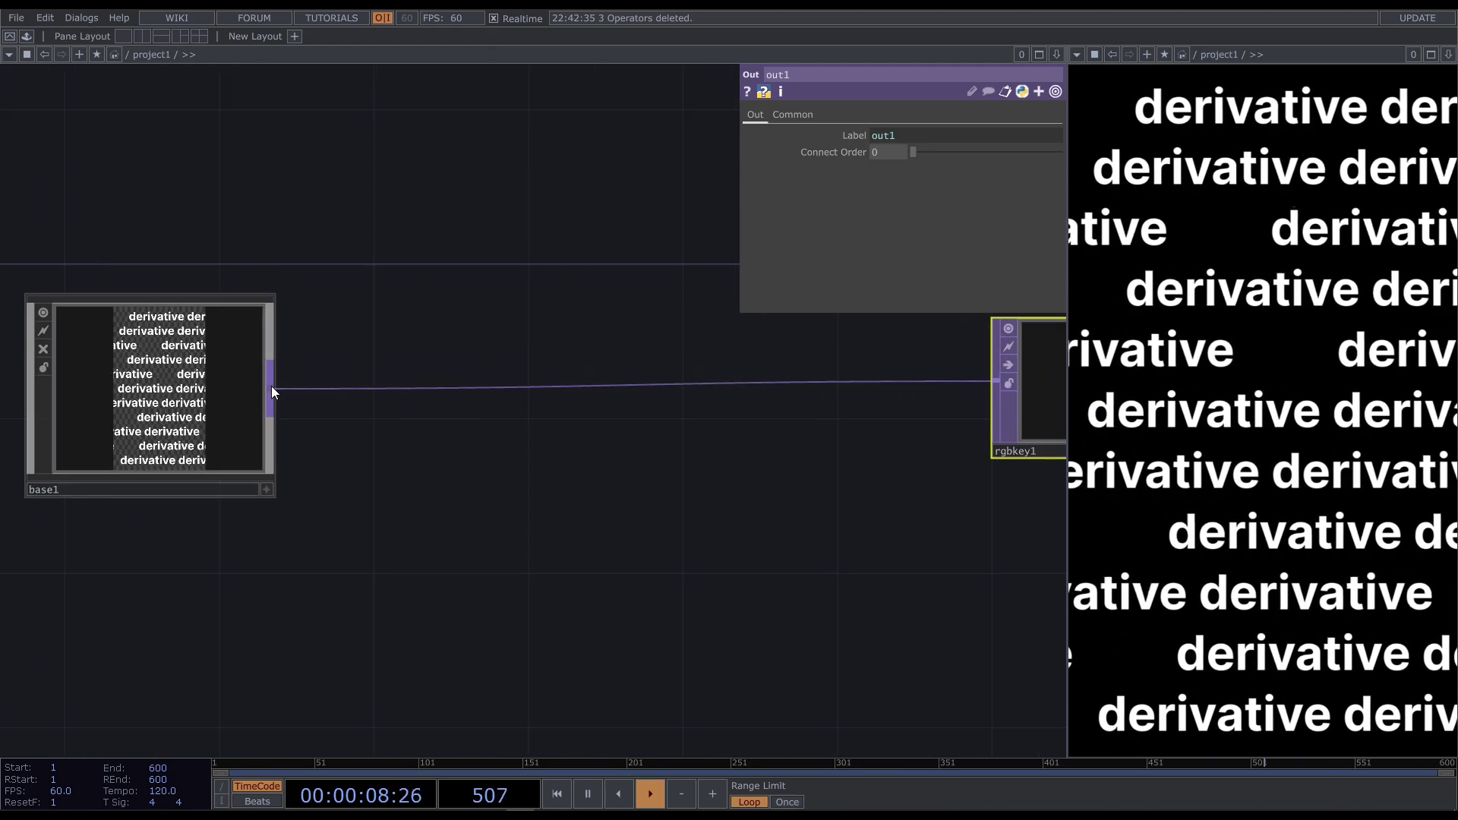
{"action": "right_click", "coordinate": [272, 385]}
{"action": "type", "text": "dis"}
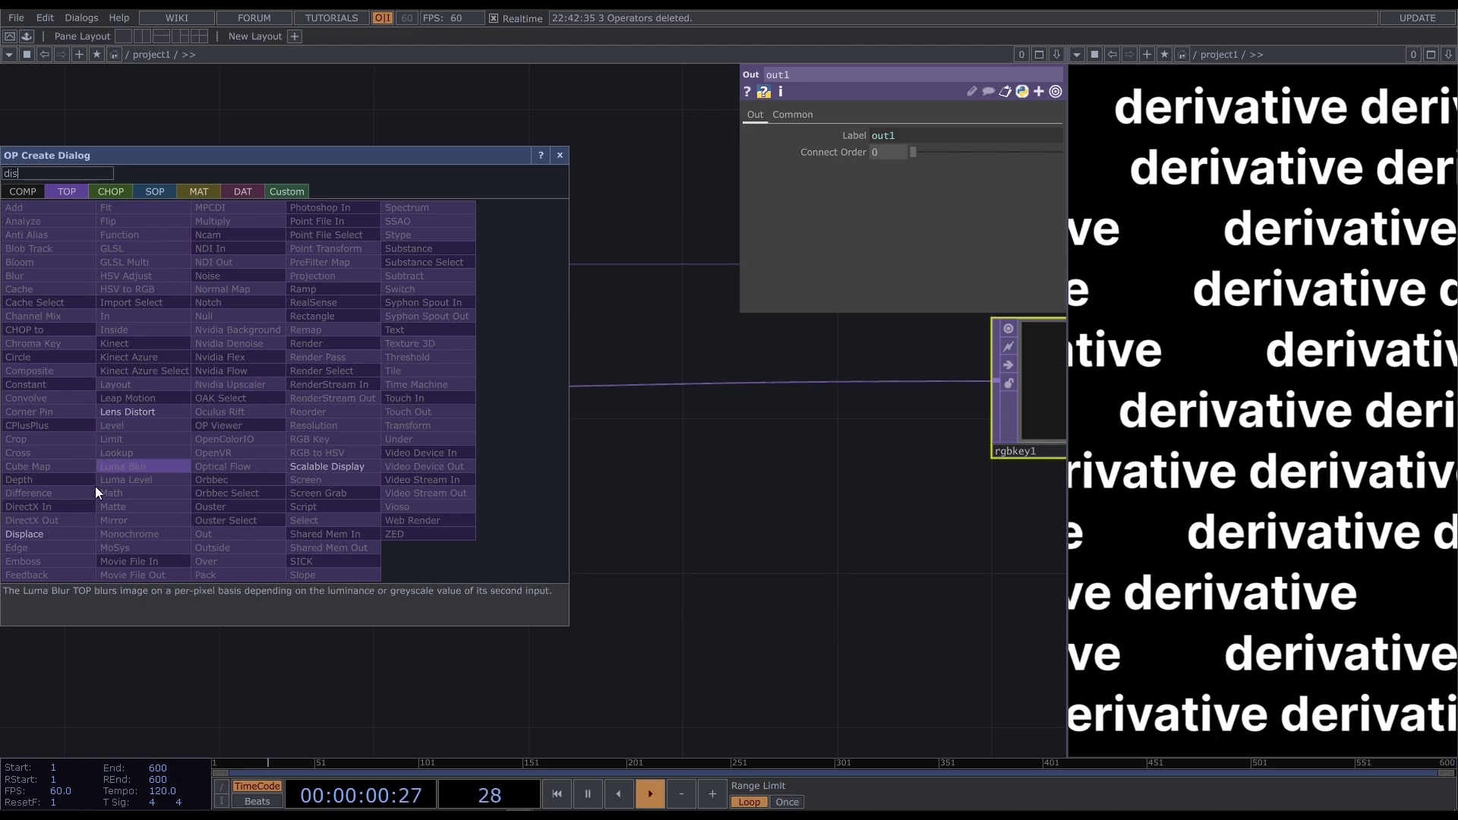
{"action": "left_click", "coordinate": [72, 532]}
{"action": "left_click", "coordinate": [590, 391]}
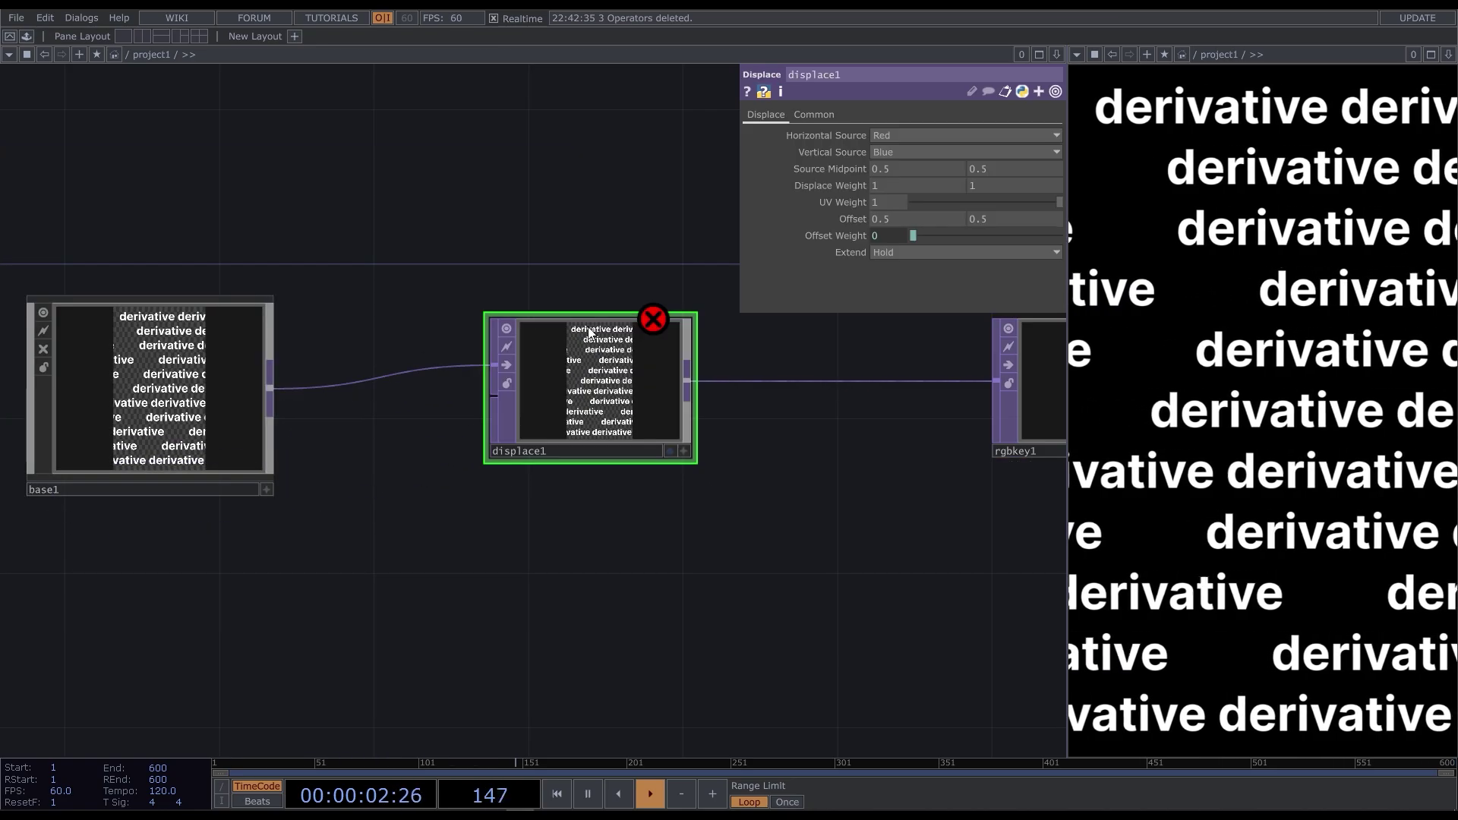
- Add a Noise TOP below base1 and connect it to displace1's second input
{"action": "scroll", "coordinate": [562, 193], "scroll_direction": "down", "scroll_amount": 2}
{"action": "key", "text": "Tab"}
{"action": "type", "text": "n"}
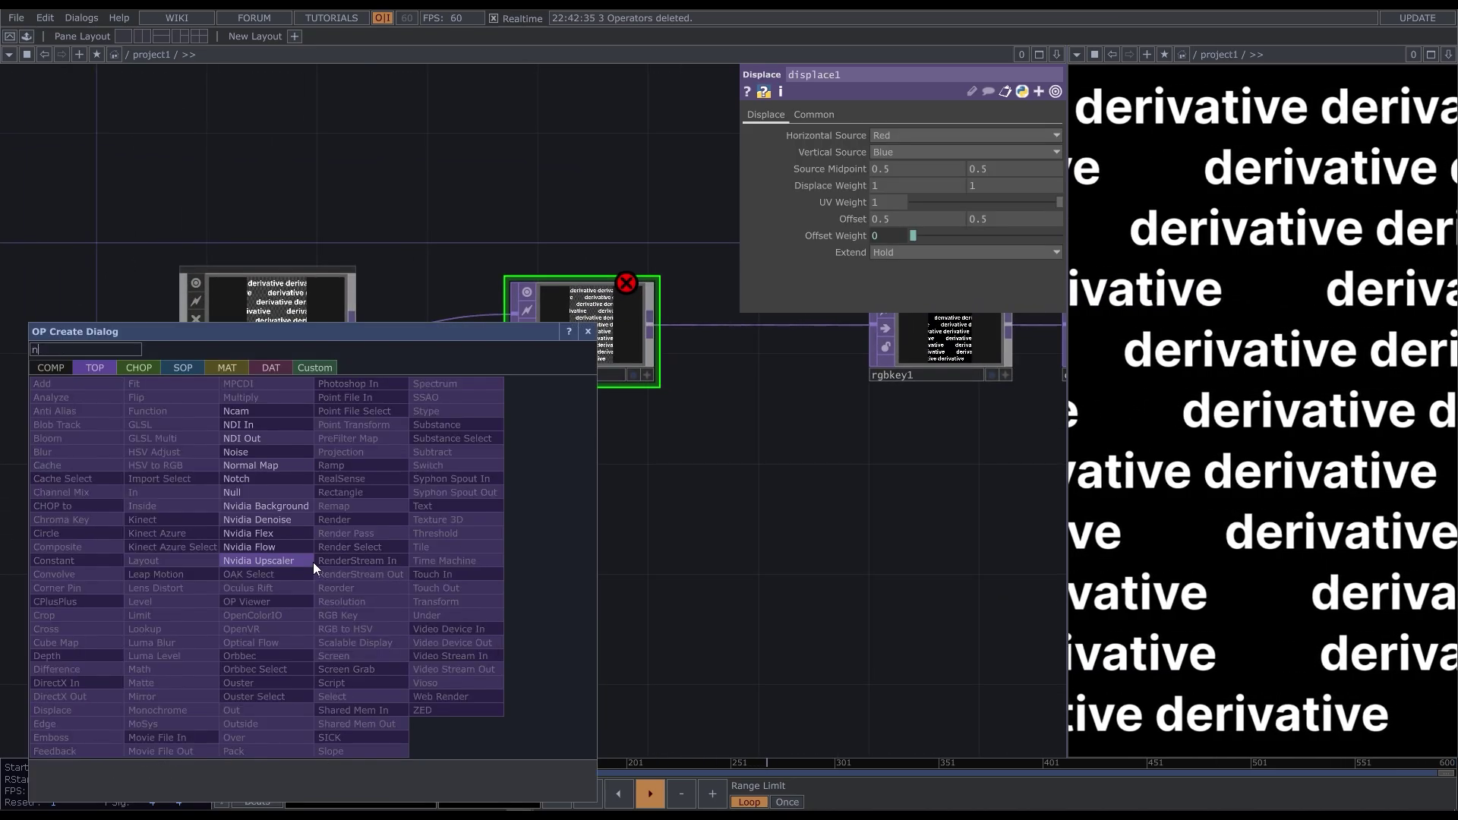
{"action": "left_click", "coordinate": [263, 454]}
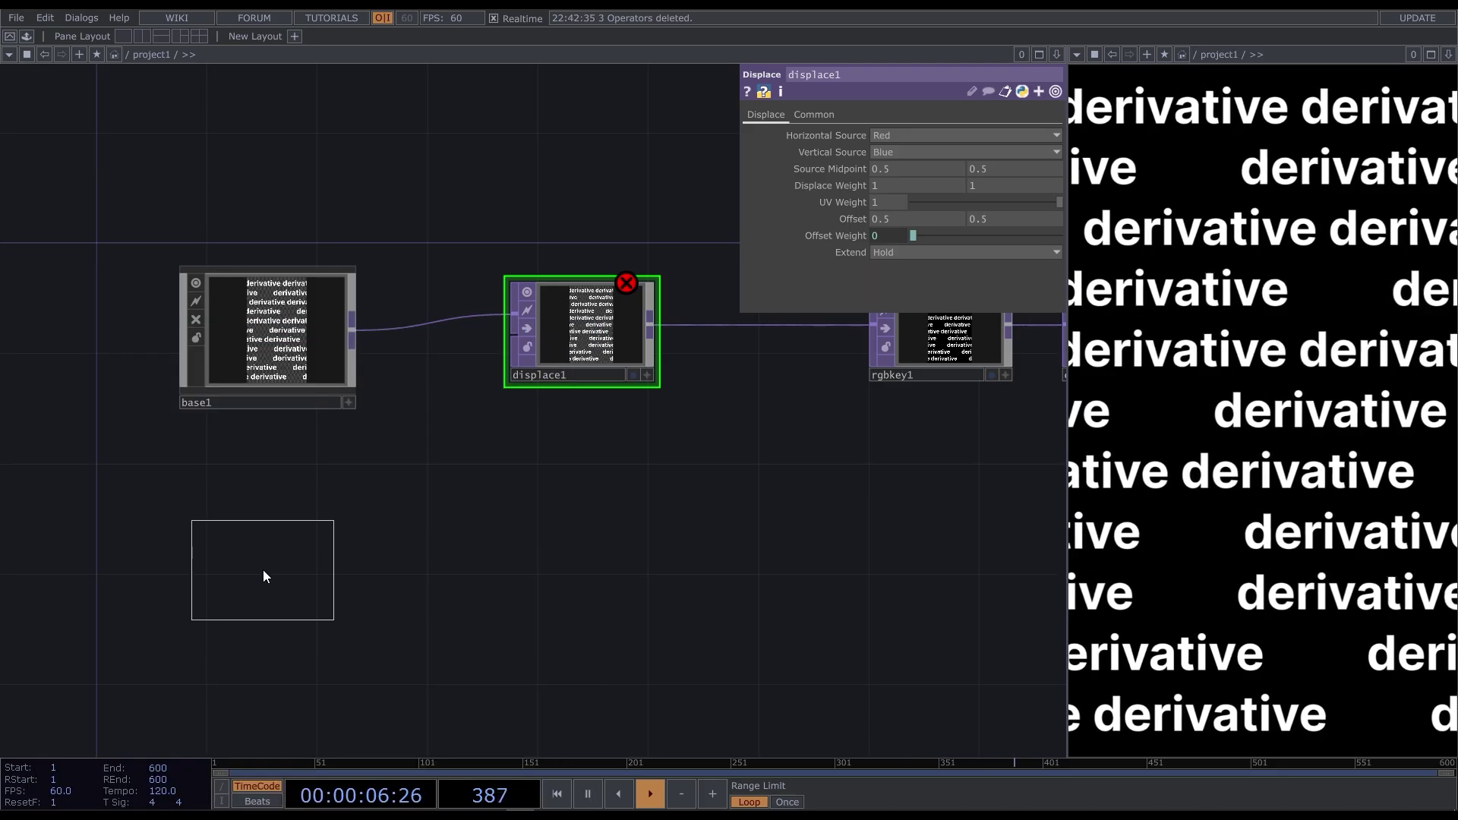
{"action": "left_click", "coordinate": [262, 570]}
{"action": "left_click_drag", "start_coordinate": [319, 573], "coordinate": [503, 339]}
- Set displace1's displace weight to 0.07 for both horizontal and vertical
{"action": "left_click", "coordinate": [601, 329]}
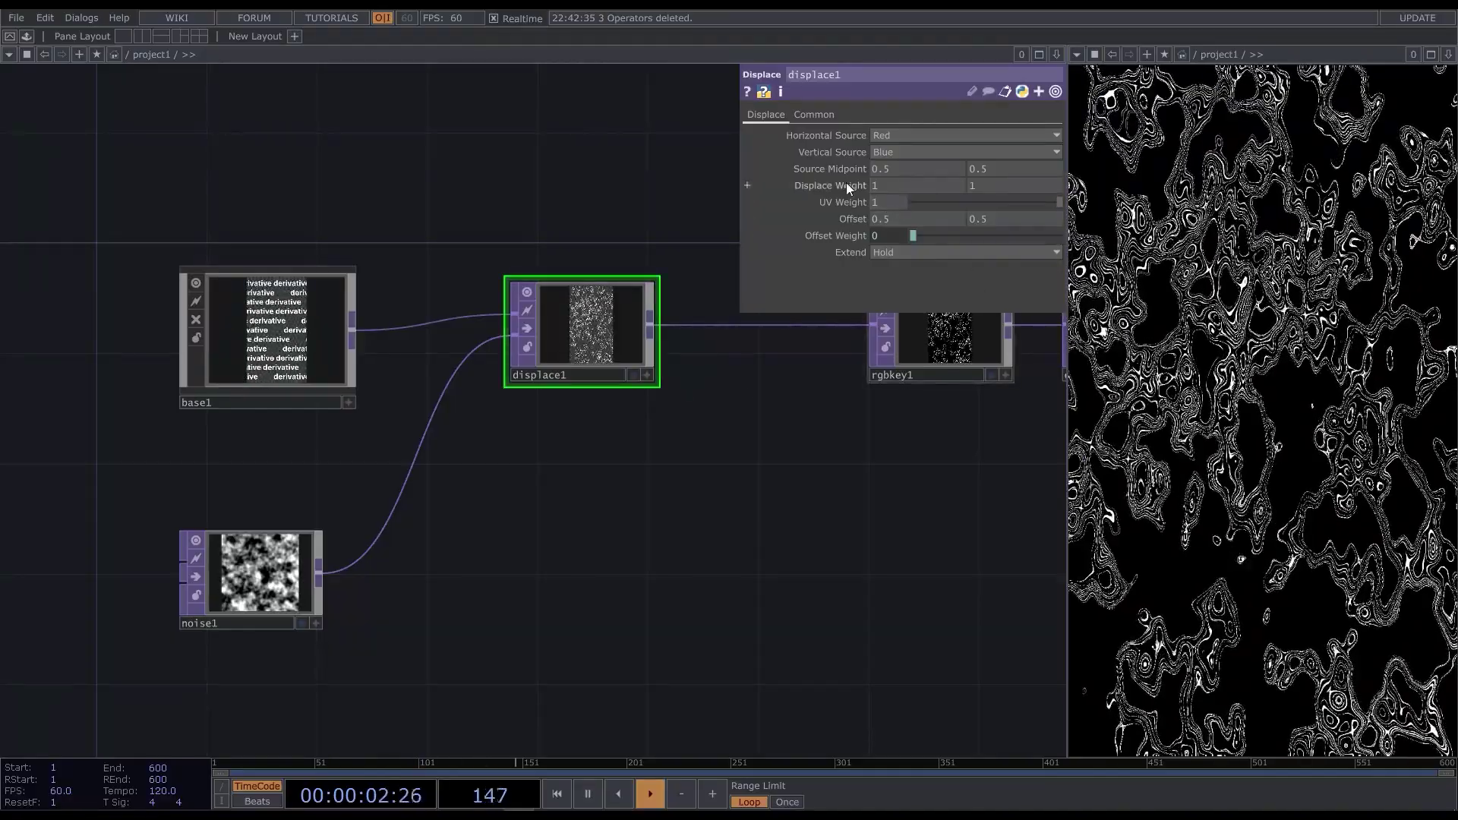
{"action": "left_click", "coordinate": [860, 188]}
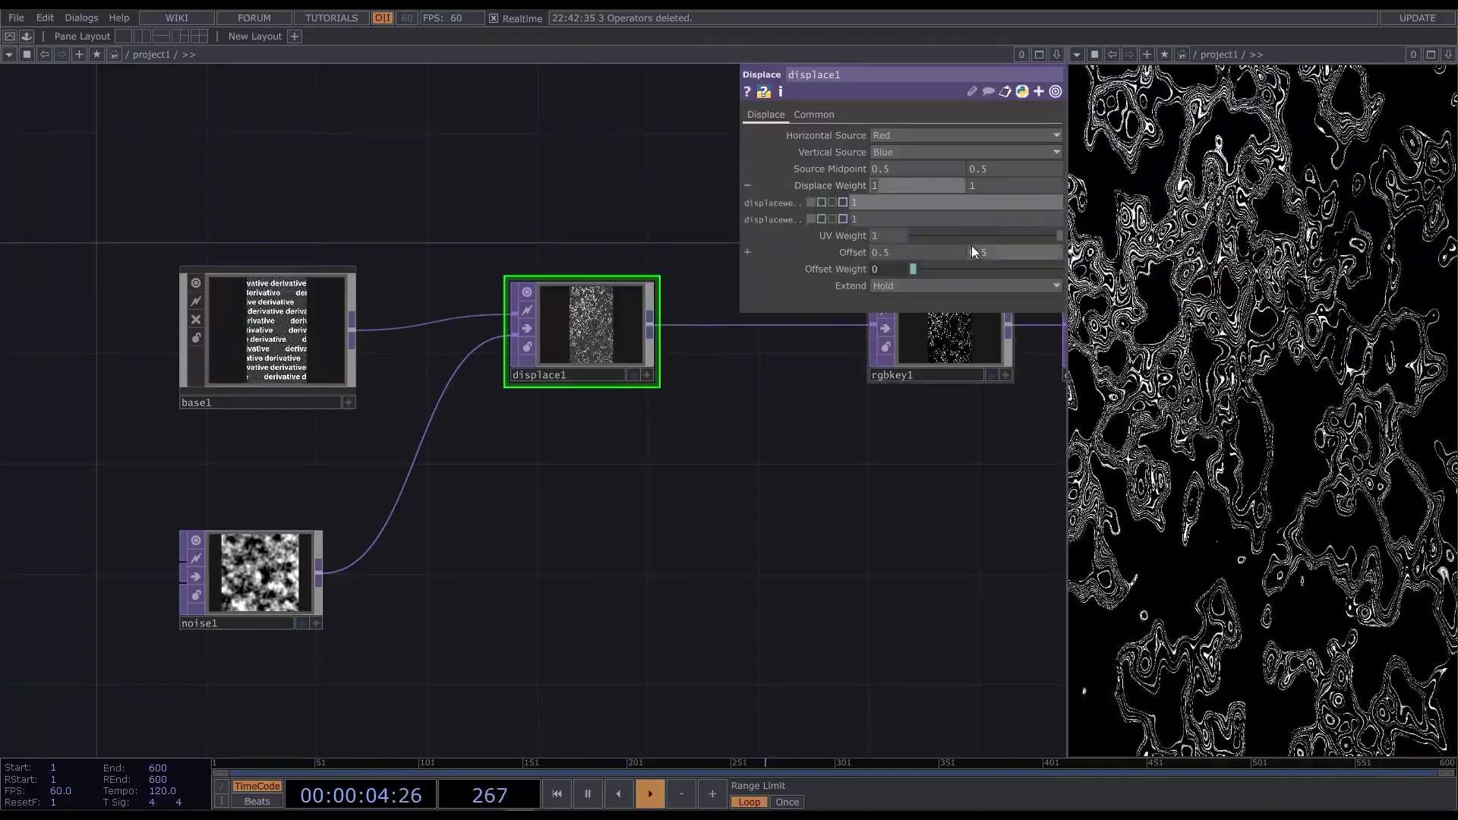
{"action": "left_click", "coordinate": [910, 187]}
{"action": "type", "text": "0.07"}
{"action": "key", "text": "Return"}
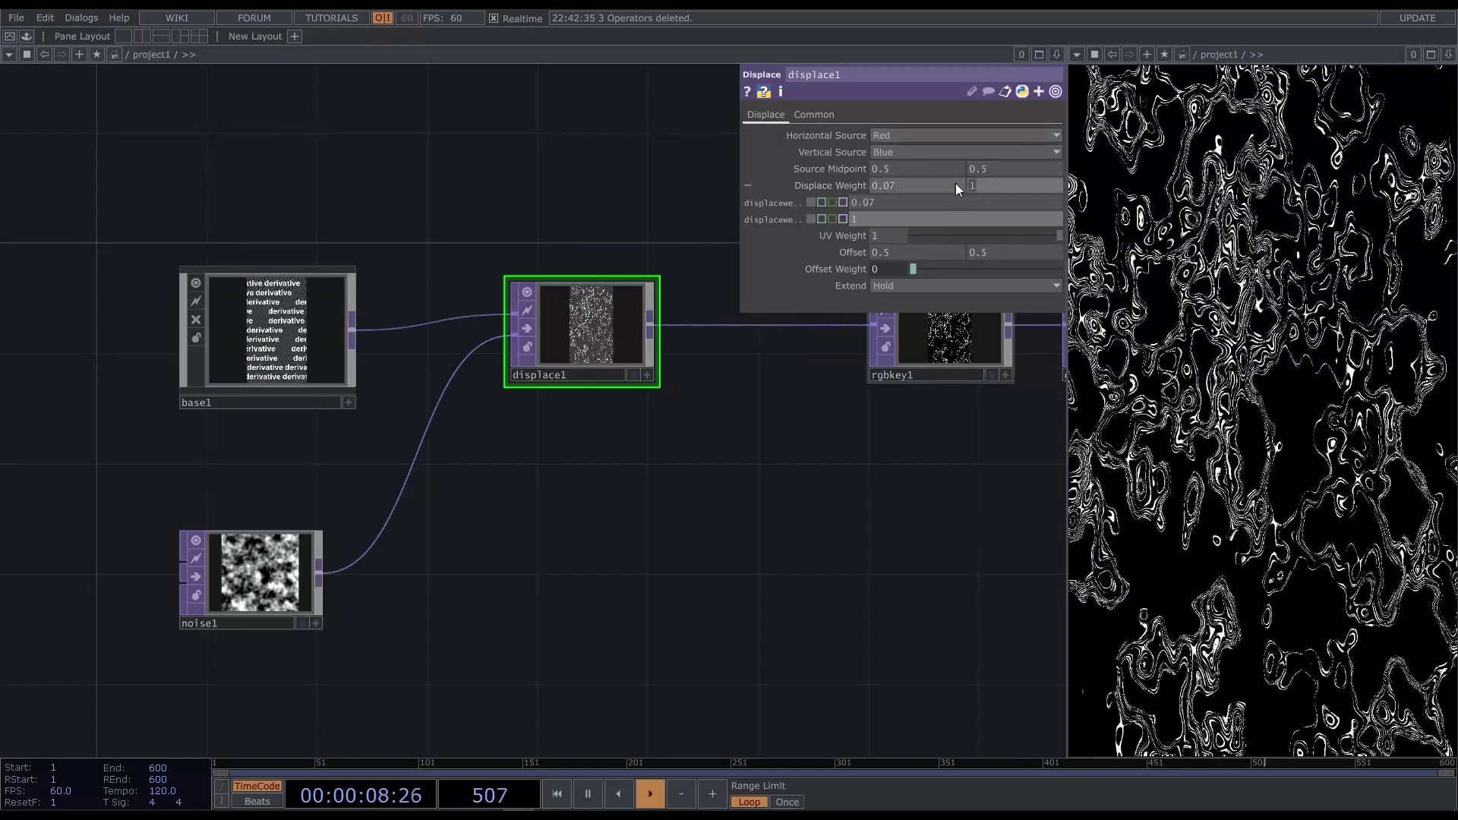
{"action": "type", "text": "0.07"}
- Set both of displace1's source midpoint values to 0
{"action": "left_click", "coordinate": [916, 172]}
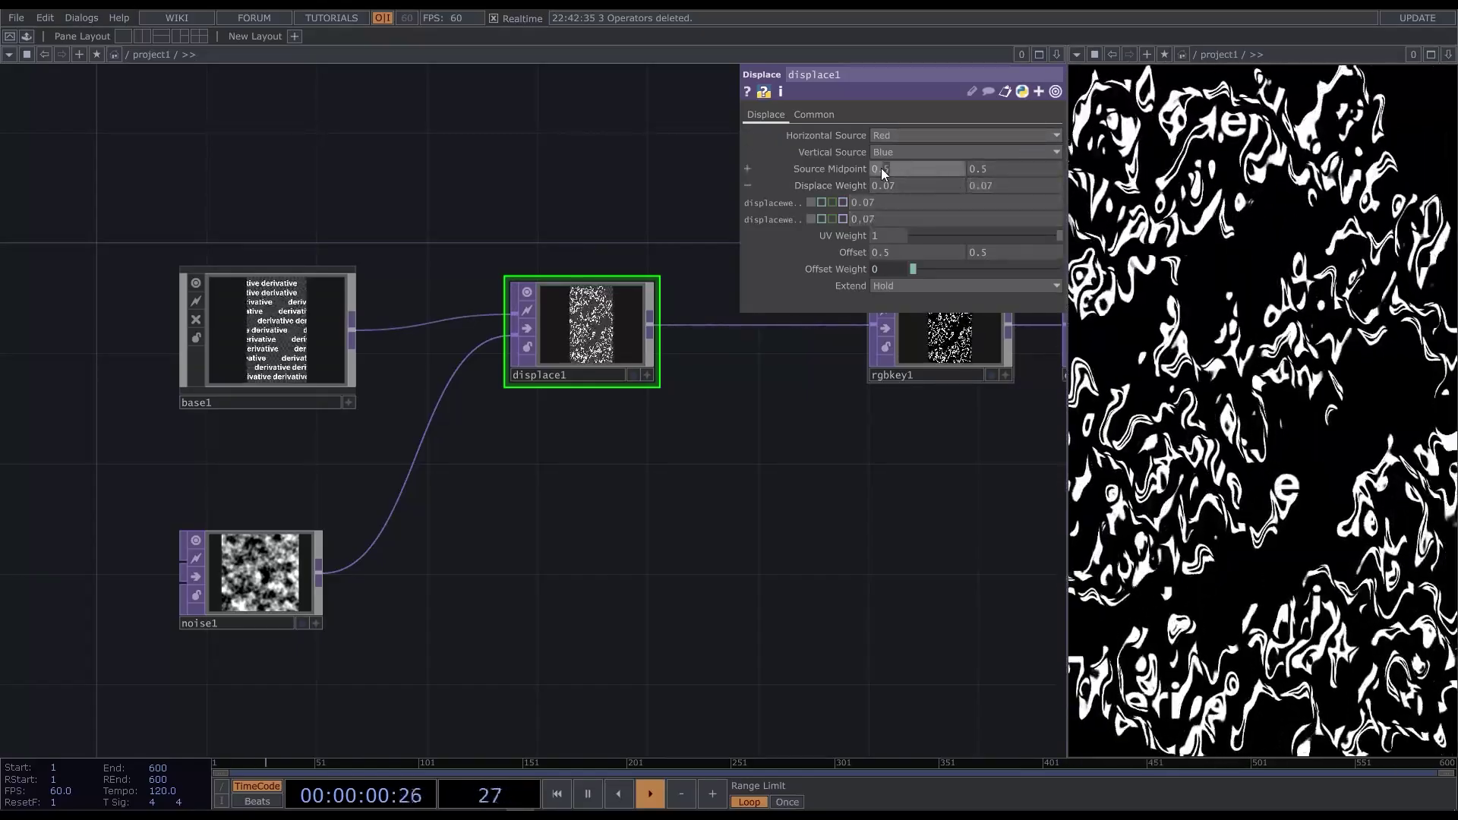
{"action": "left_click", "coordinate": [881, 169]}
{"action": "type", "text": "0"}
{"action": "key", "text": "Return"}
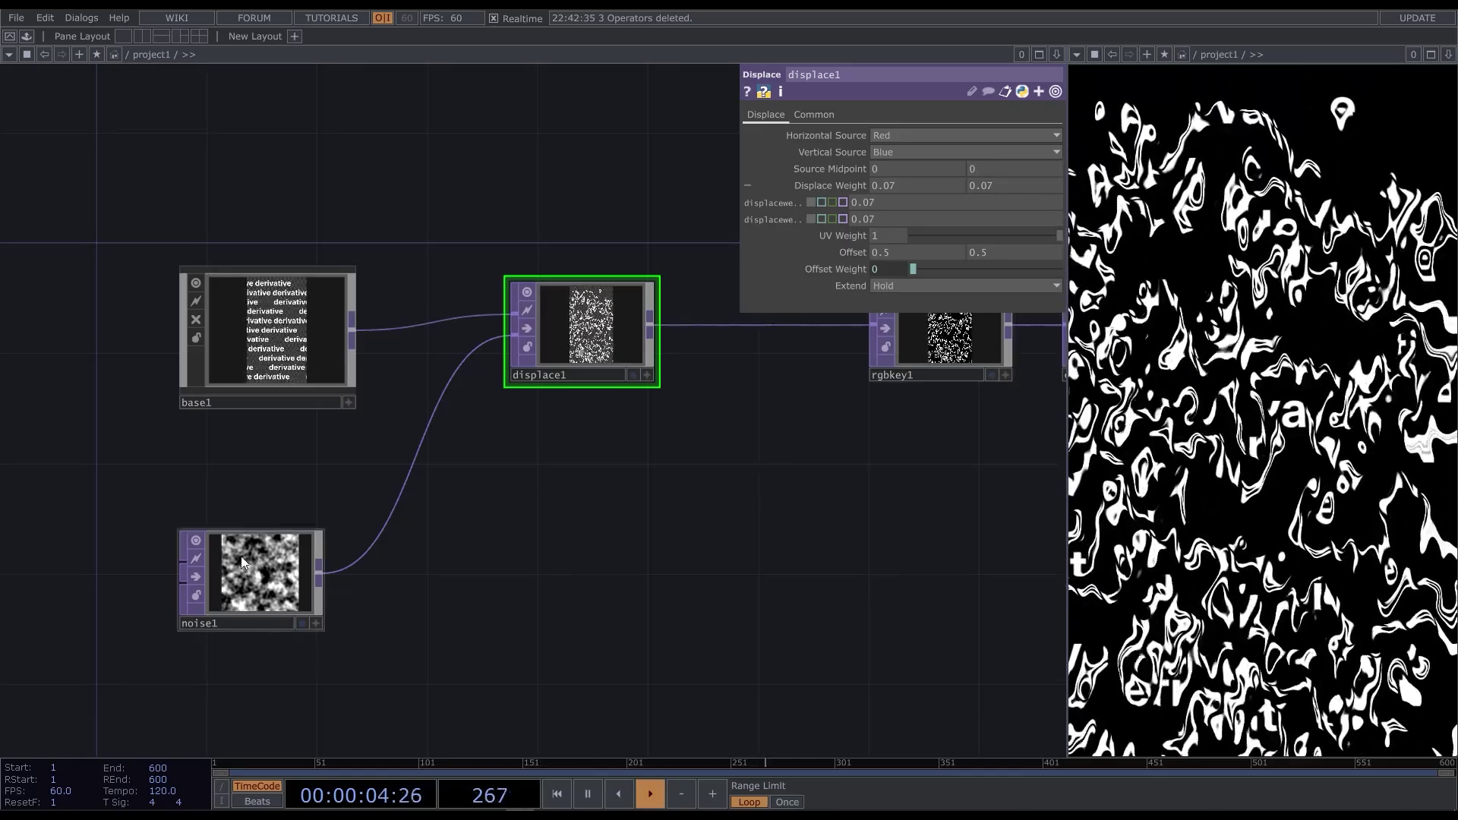
- Set noise1 to the Perlin 2D (GPU) type with period 0.6, harmonics 0 and monochrome off
{"action": "left_click", "coordinate": [258, 569]}
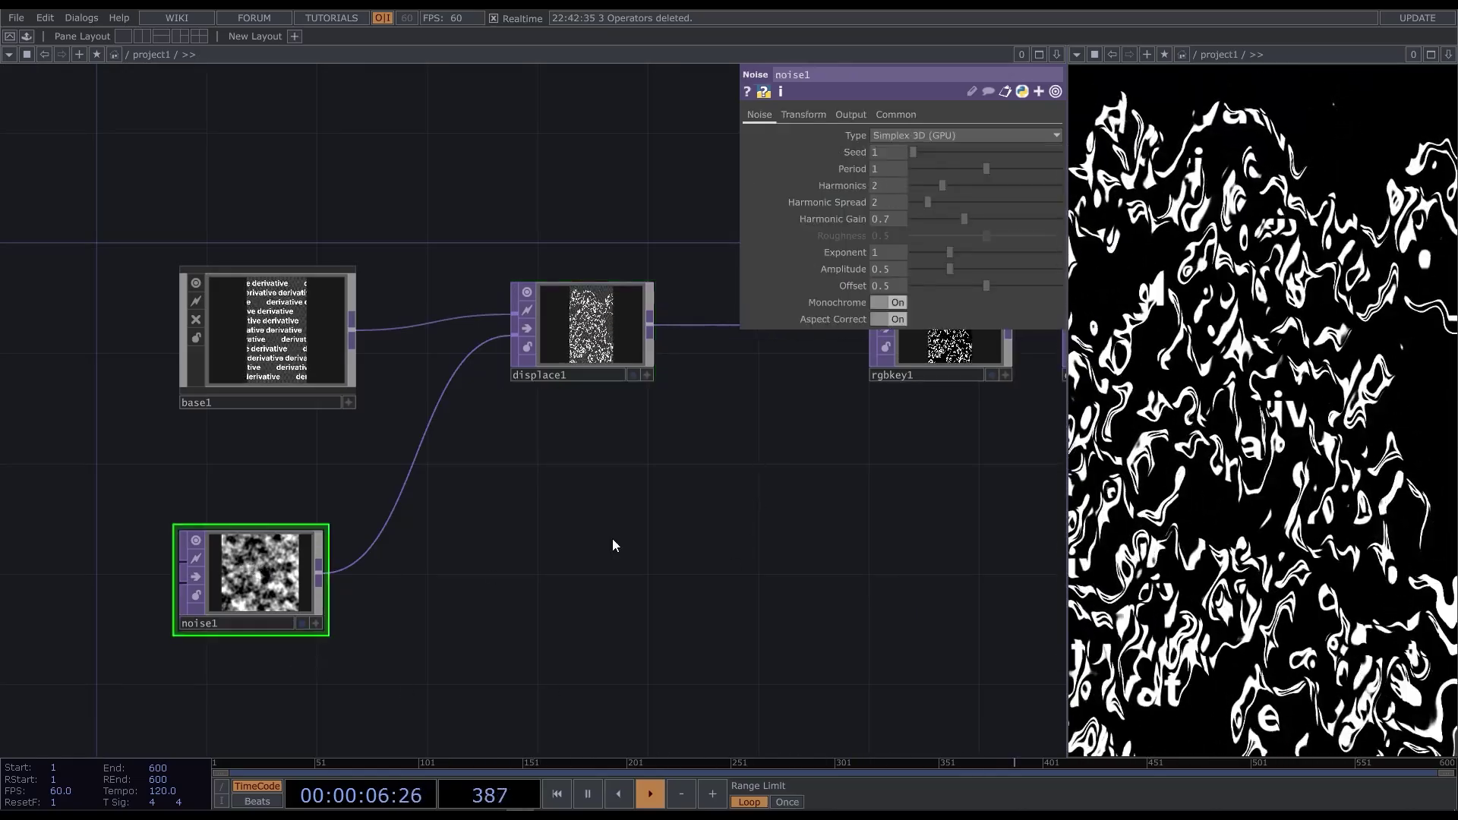
{"action": "left_click", "coordinate": [940, 132]}
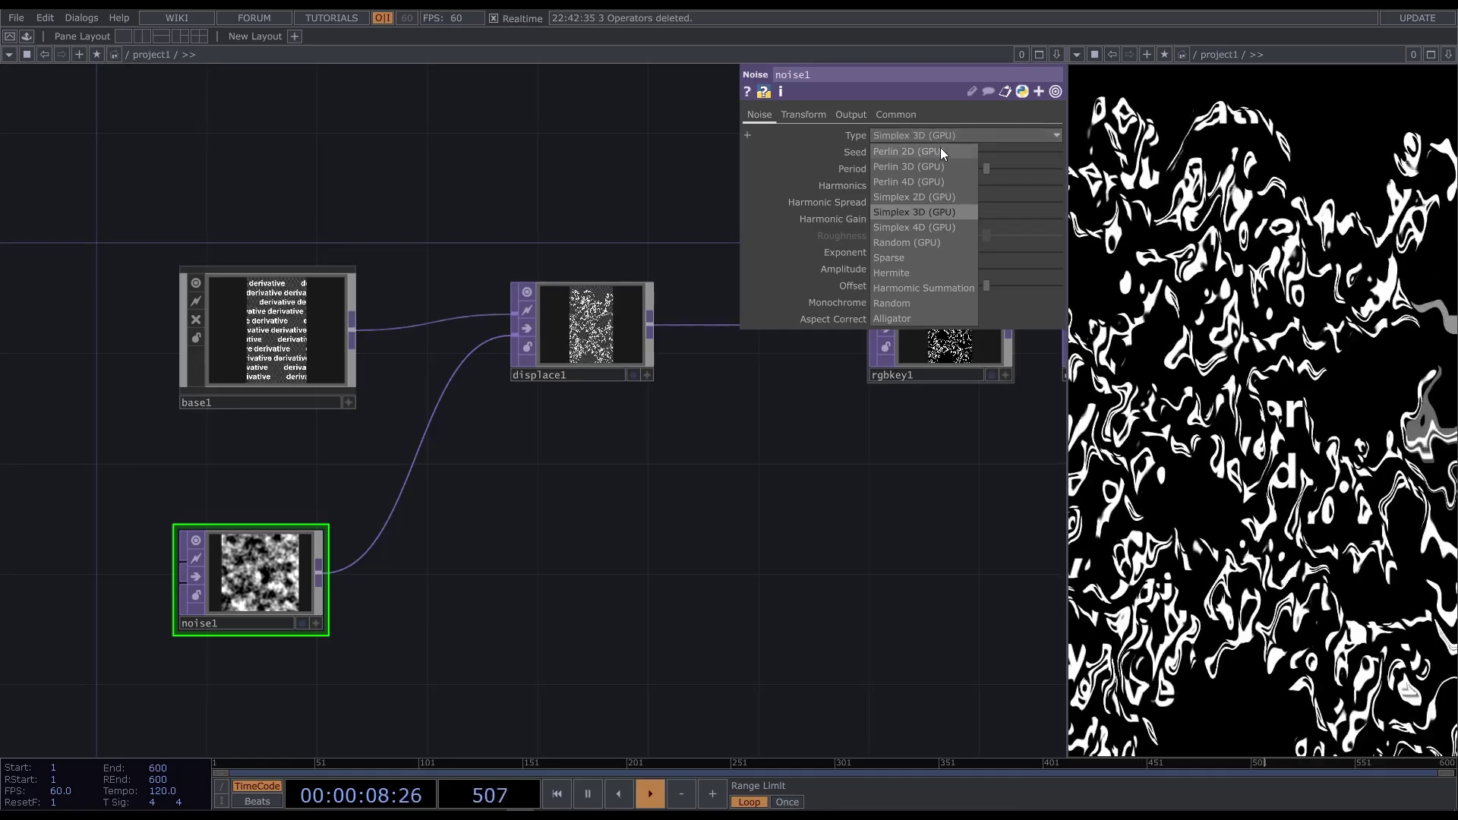
{"action": "left_click", "coordinate": [940, 147]}
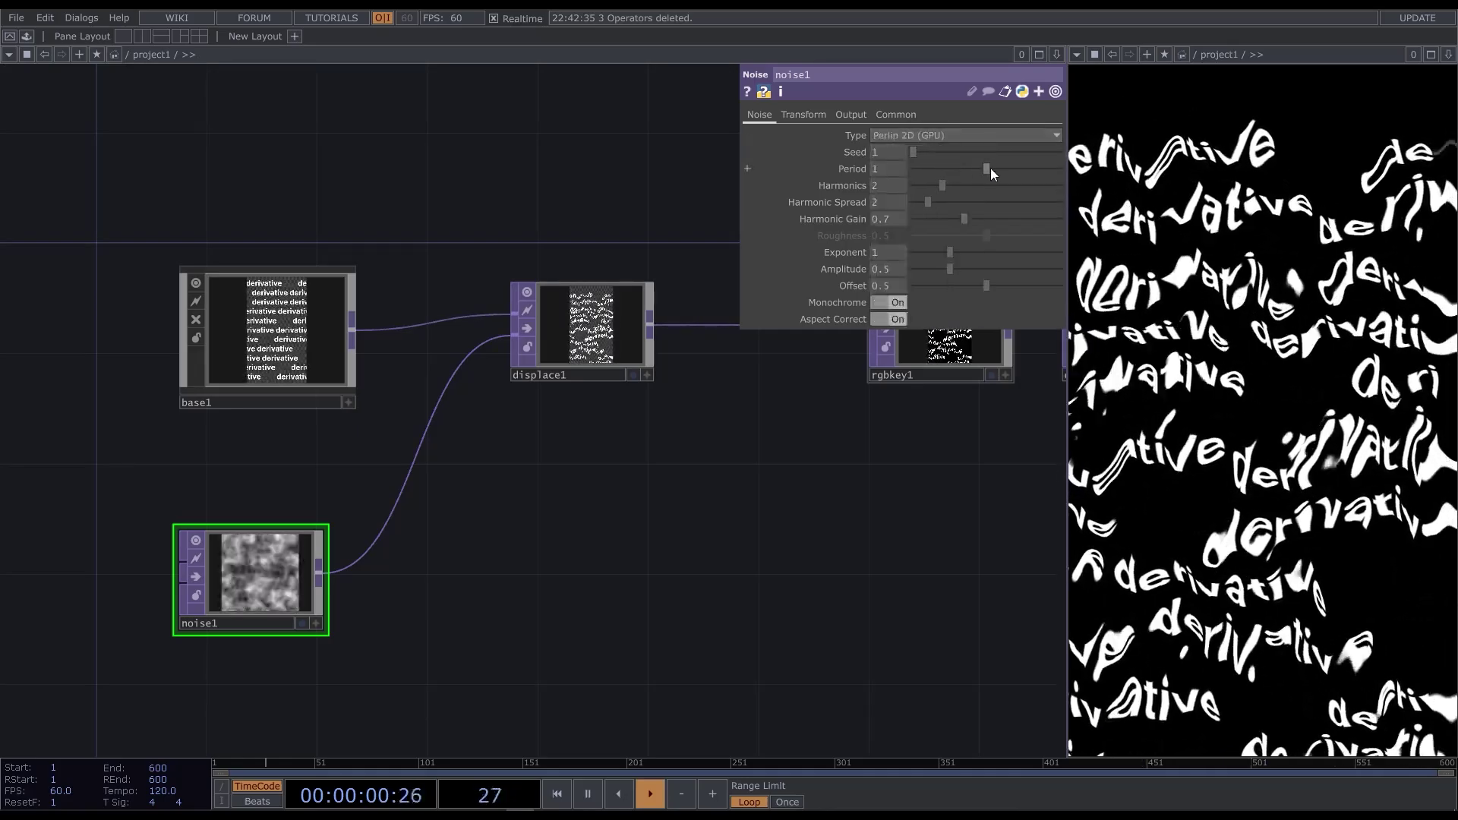
{"action": "left_click_drag", "start_coordinate": [990, 167], "coordinate": [905, 187]}
{"action": "left_click", "coordinate": [881, 302]}
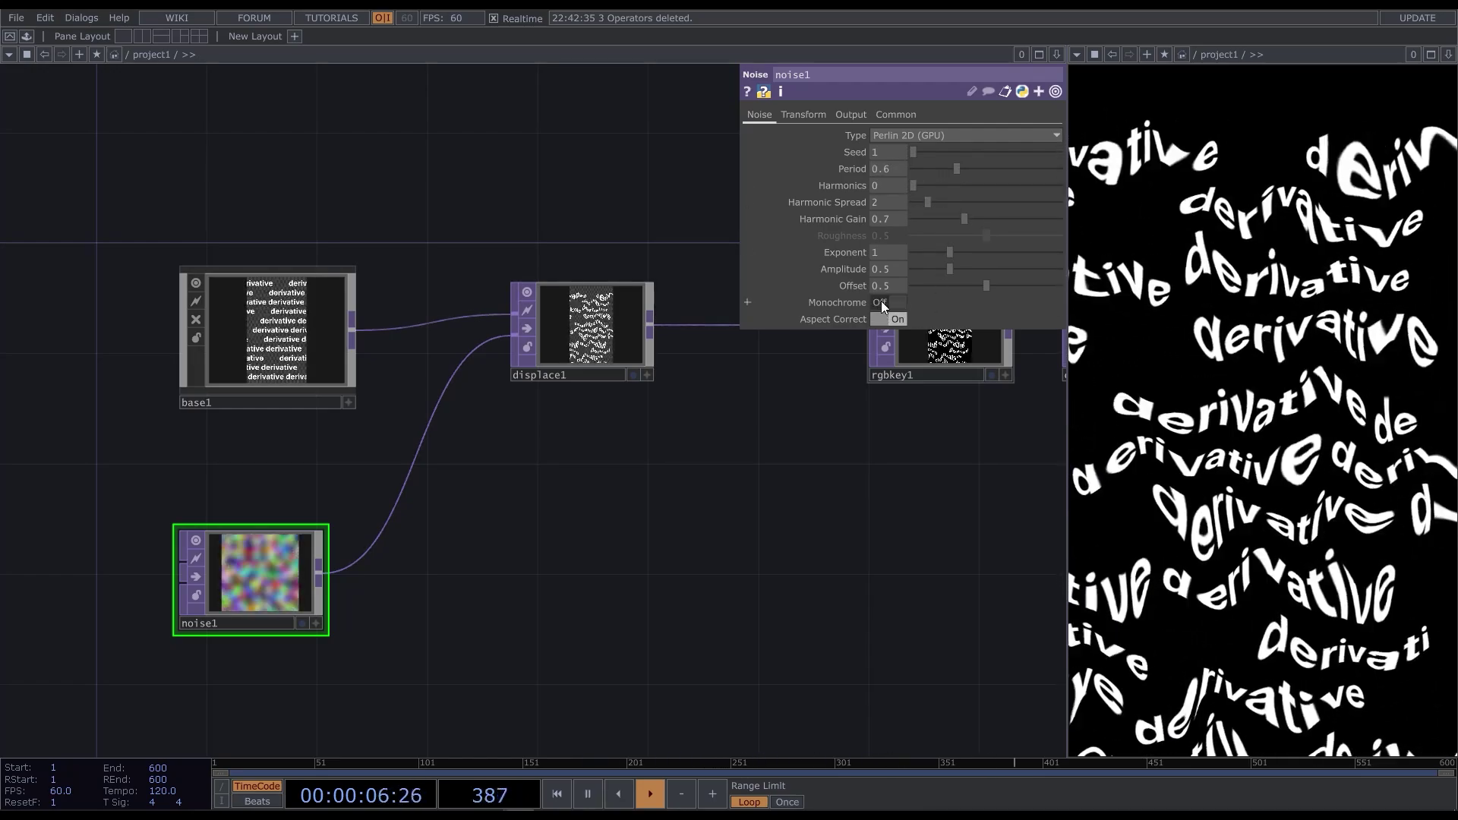
- Animate noise1 by giving its Y translate the expression absTime.seconds * 0.5
{"action": "left_click", "coordinate": [817, 120]}
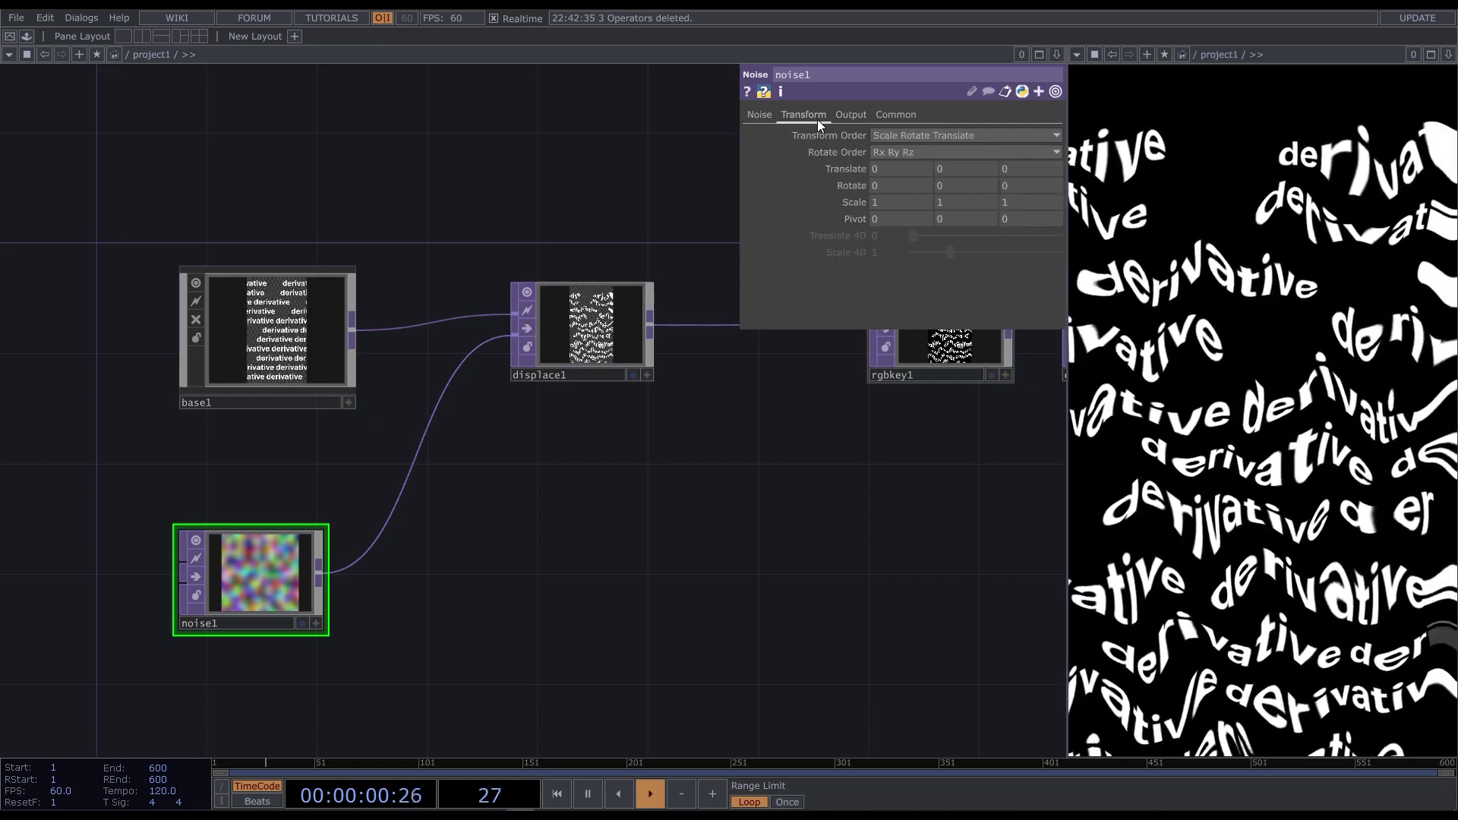
{"action": "type", "text": "abs"}
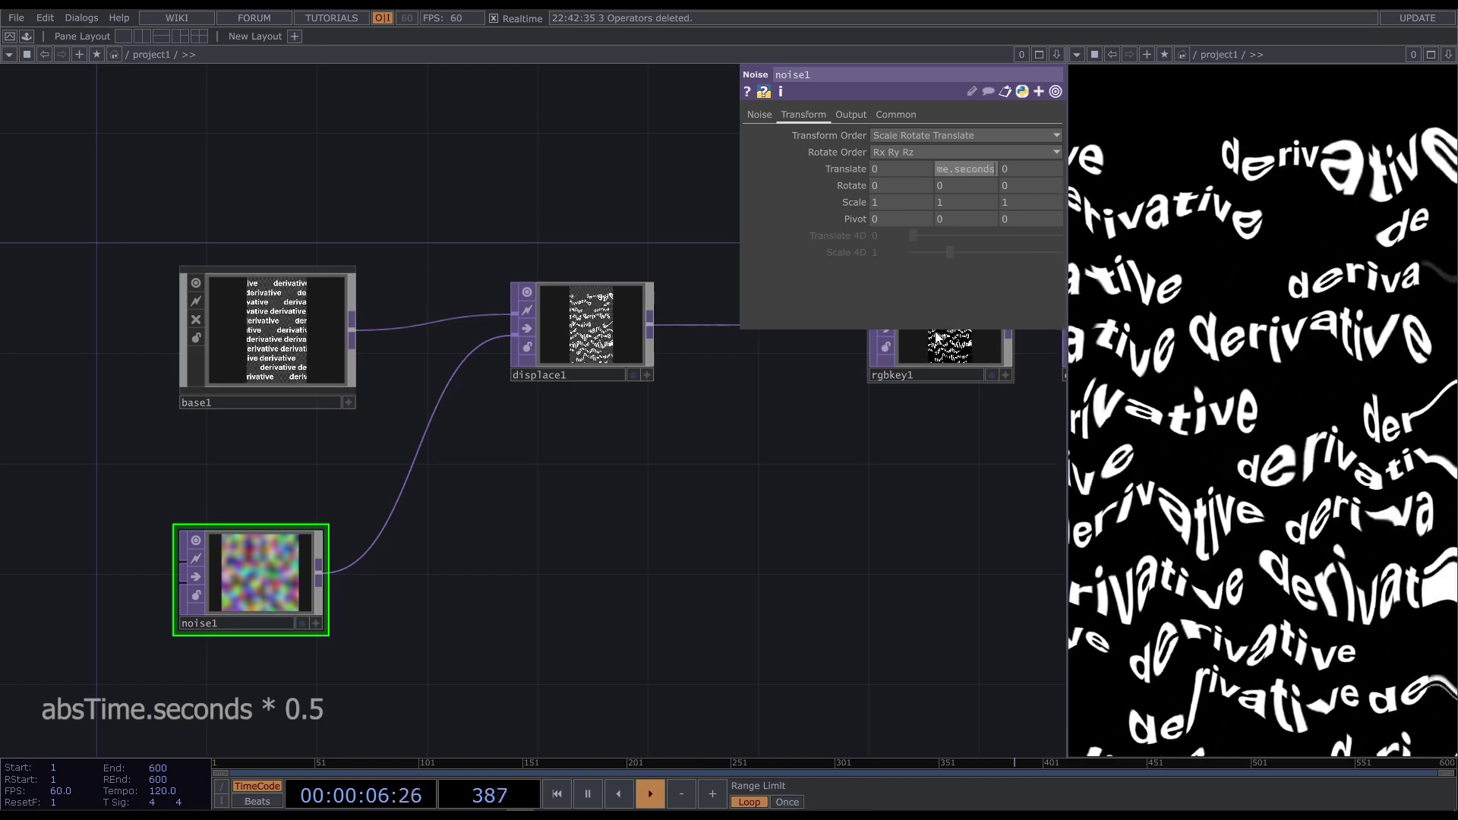
{"action": "key", "text": "Return"}
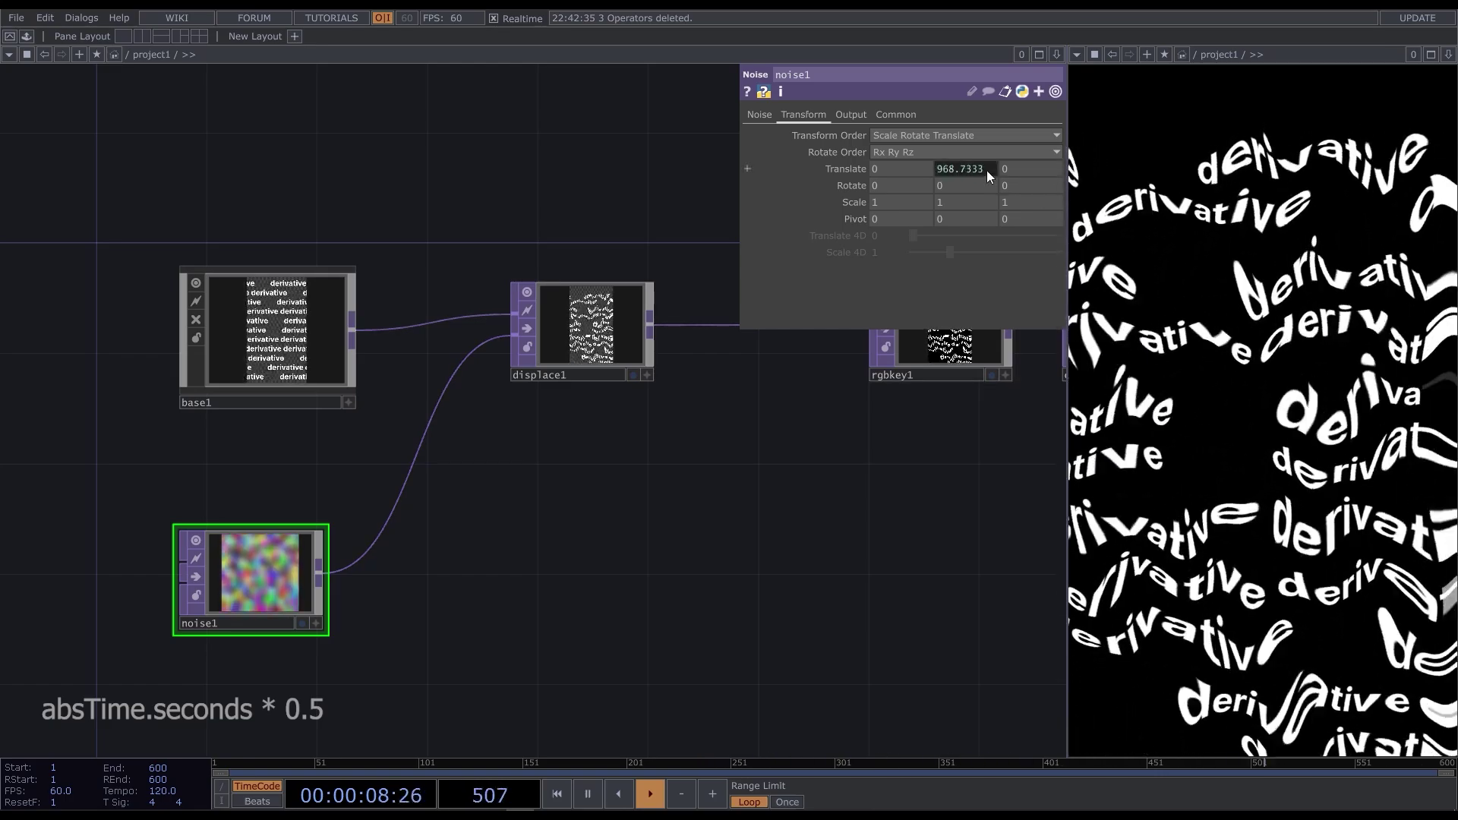
{"action": "left_click", "coordinate": [985, 172]}
{"action": "type", "text": "* 0 * 0"}
{"action": "type", "text": ".5"}
{"action": "key", "text": "Return"}
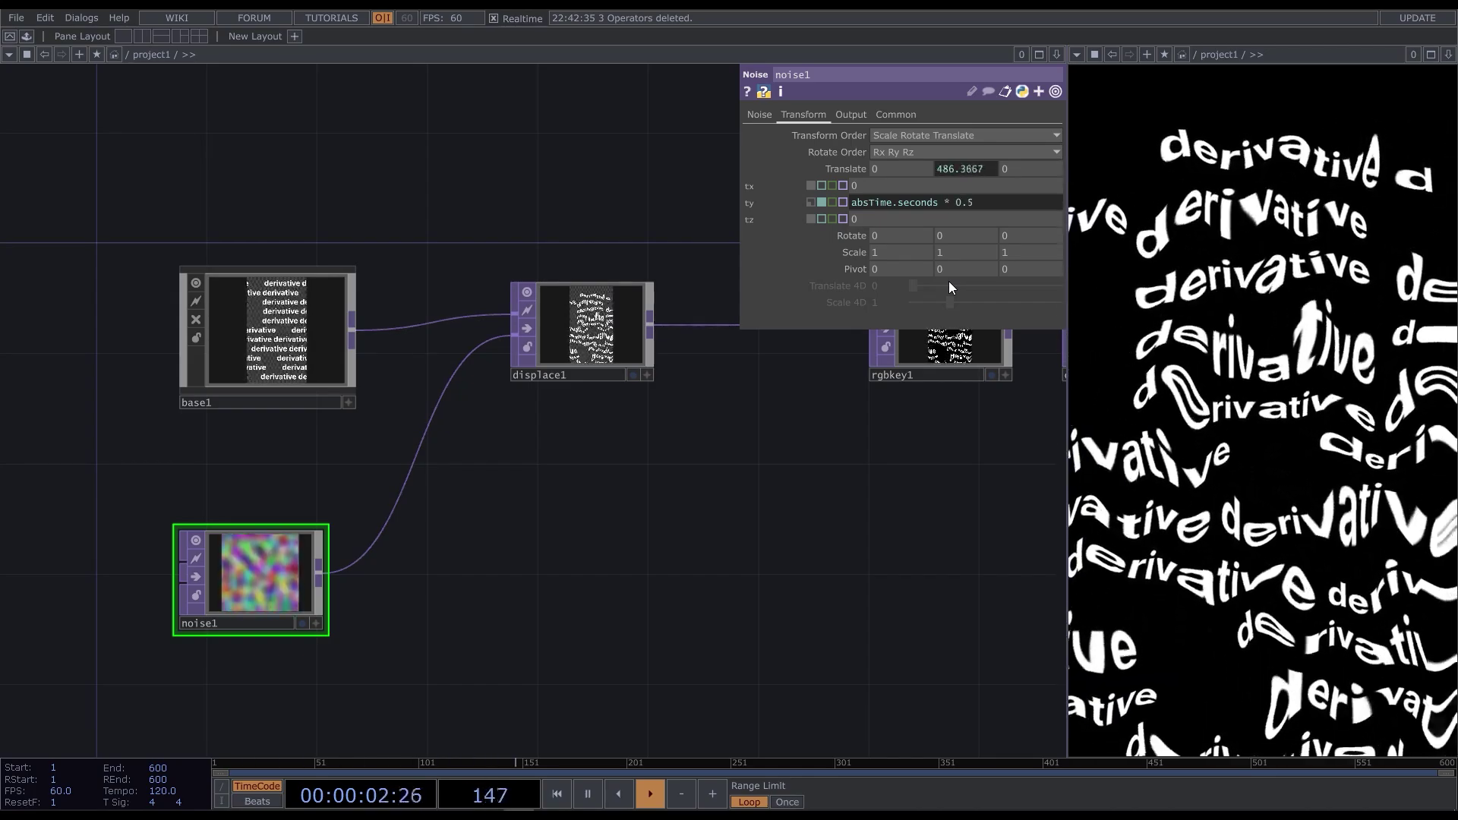
{"action": "left_click", "coordinate": [472, 486]}
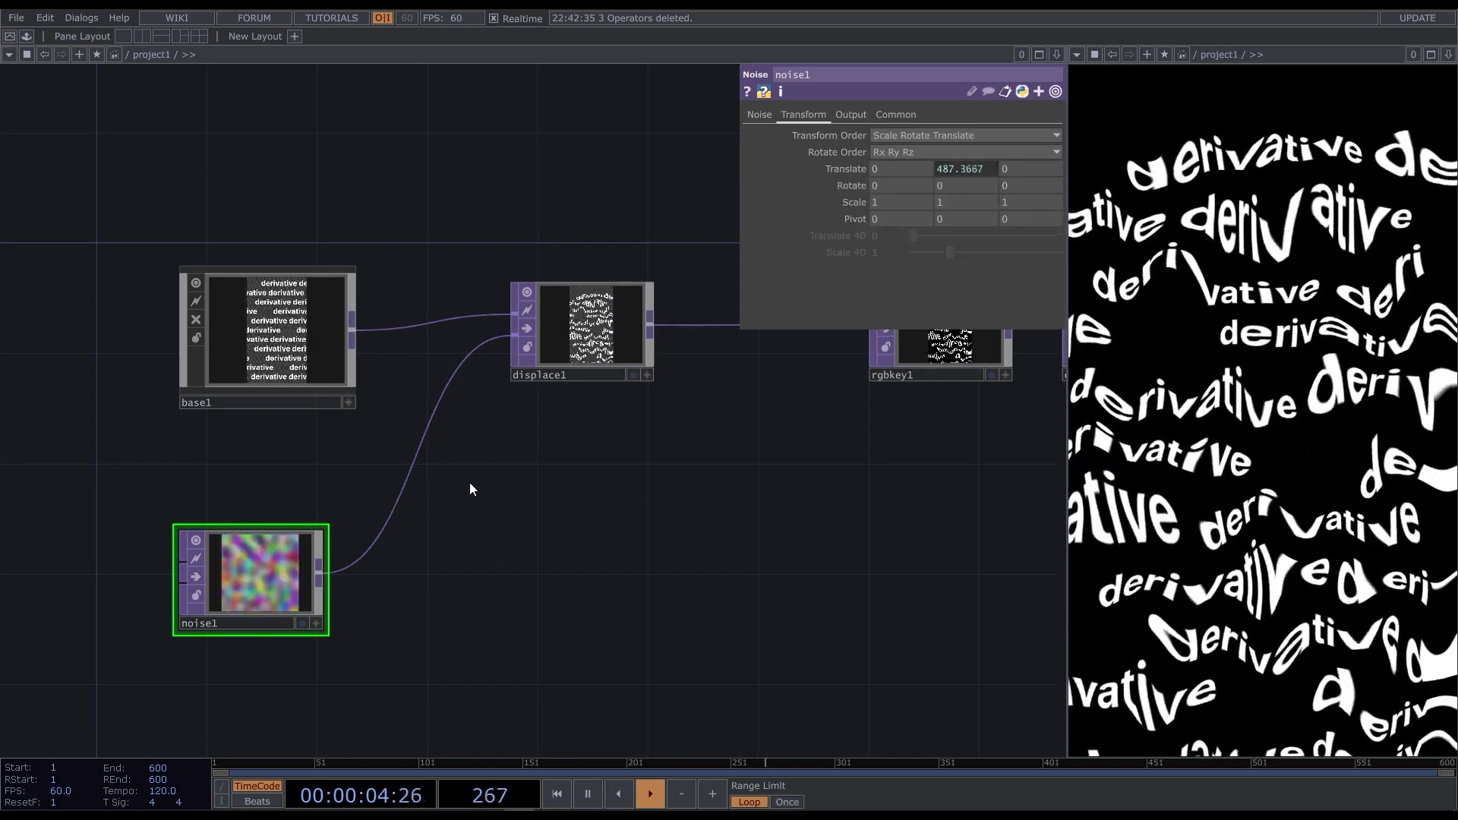
- Add a Circle TOP below noise1
{"action": "scroll", "coordinate": [570, 88], "scroll_direction": "down", "scroll_amount": 3}
{"action": "key", "text": "Tab"}
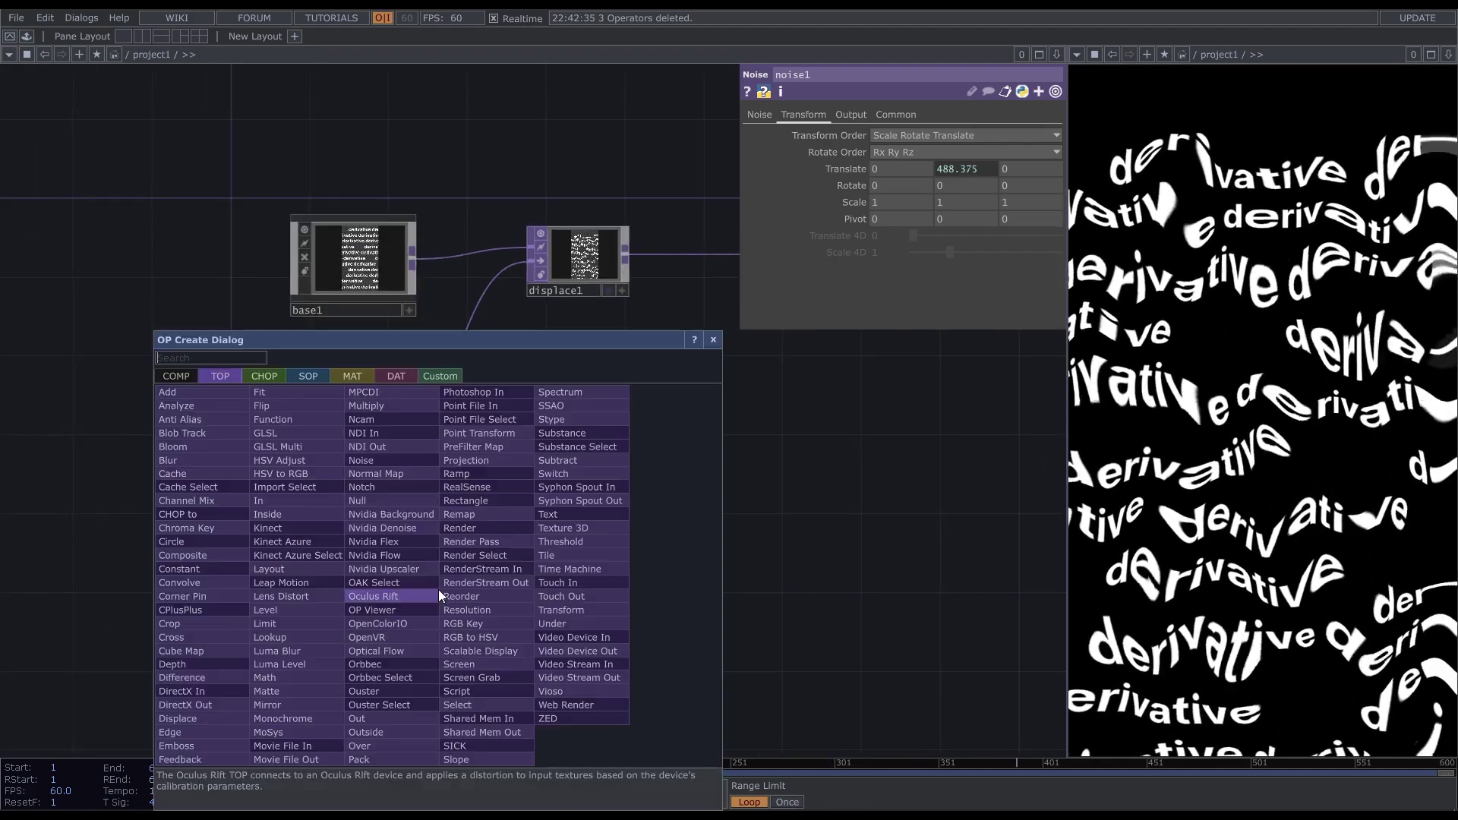
{"action": "type", "text": "cir"}
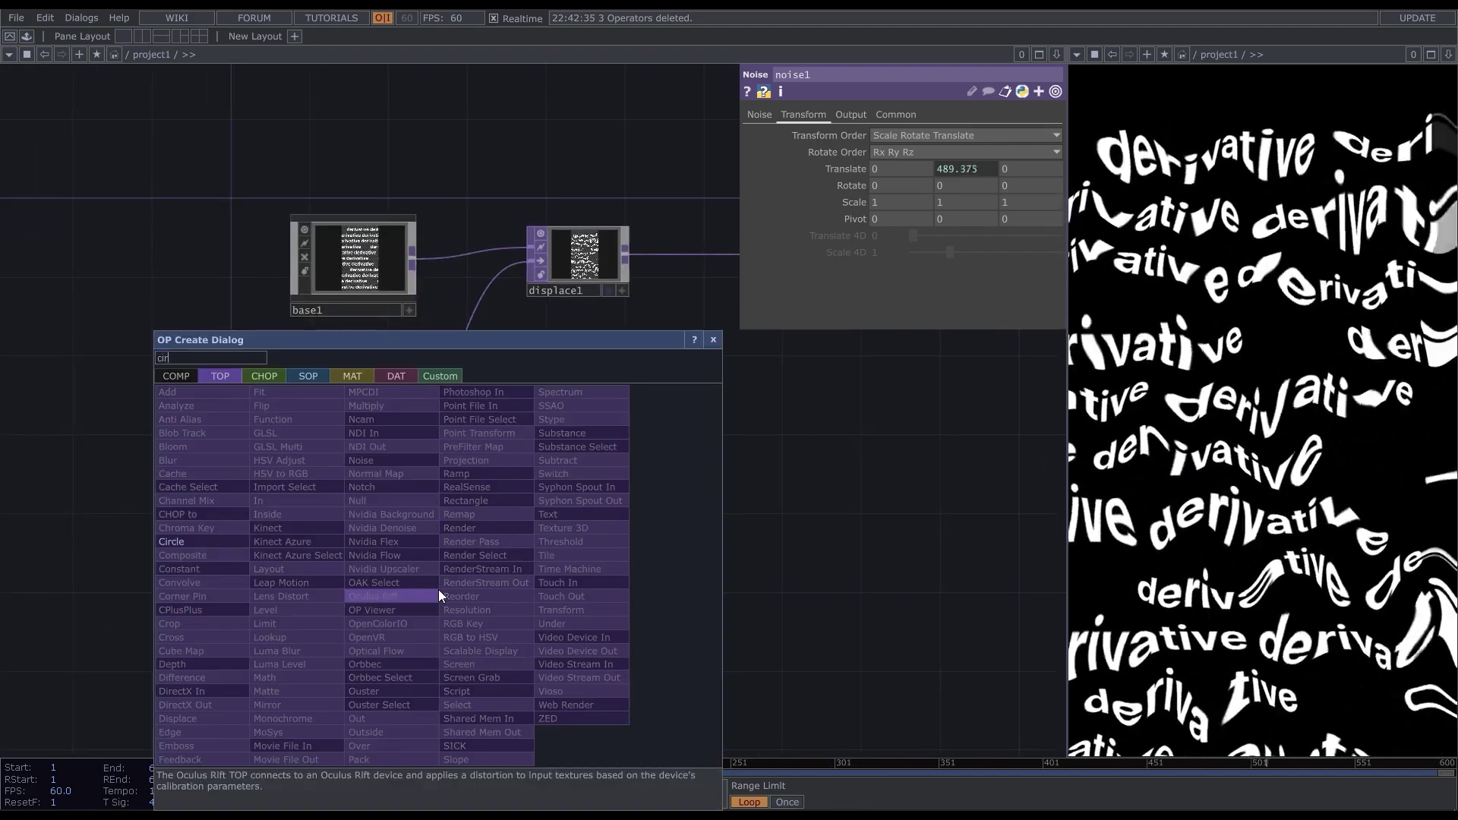
{"action": "left_click", "coordinate": [202, 541]}
{"action": "left_click", "coordinate": [353, 600]}
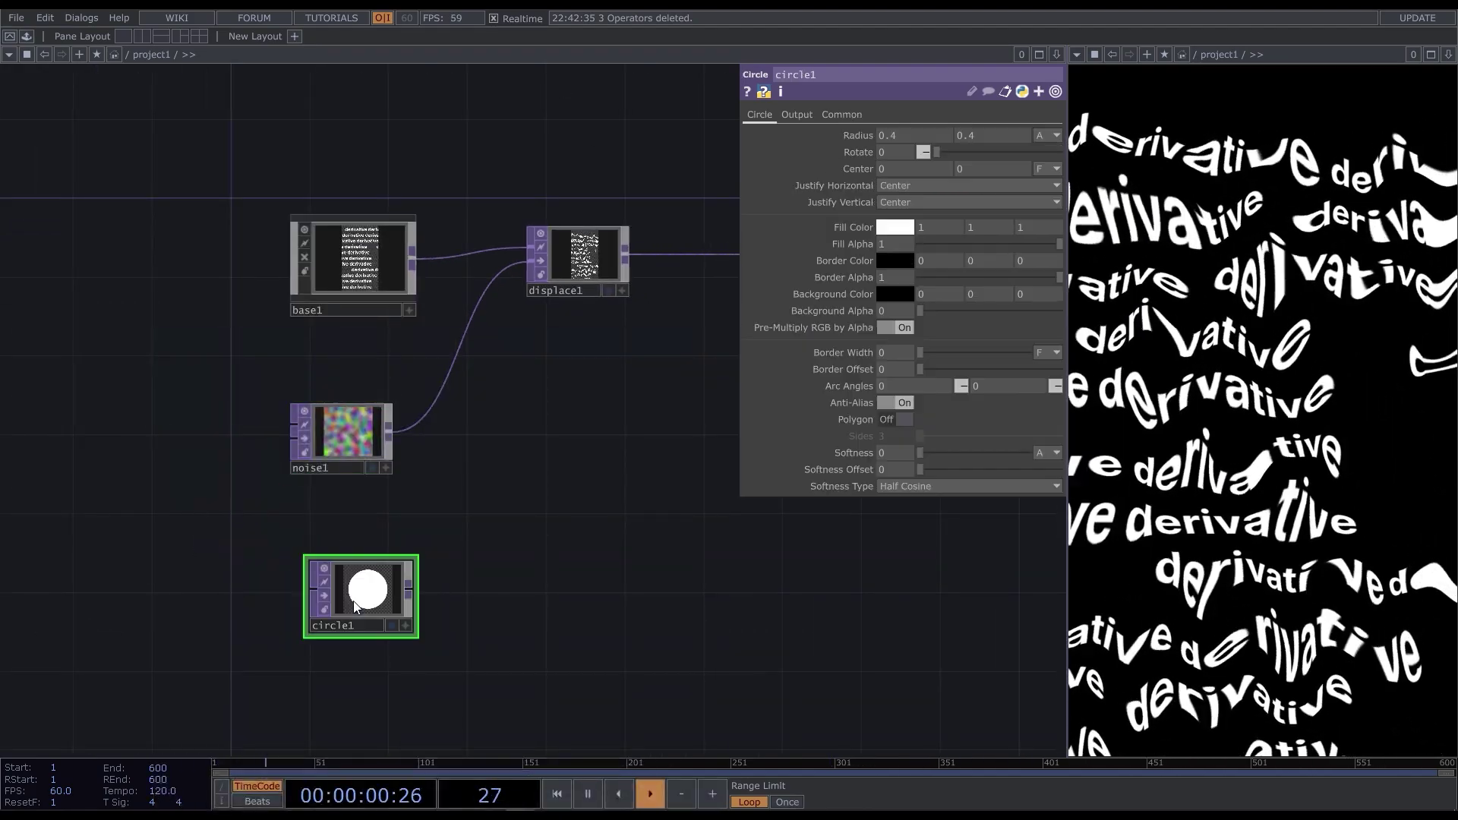
- Give circle1 a radius of 0.25 by 0.25, softness of 0.2 and softness offset of 0.245
{"action": "scroll", "coordinate": [311, 706], "scroll_direction": "up", "scroll_amount": 4}
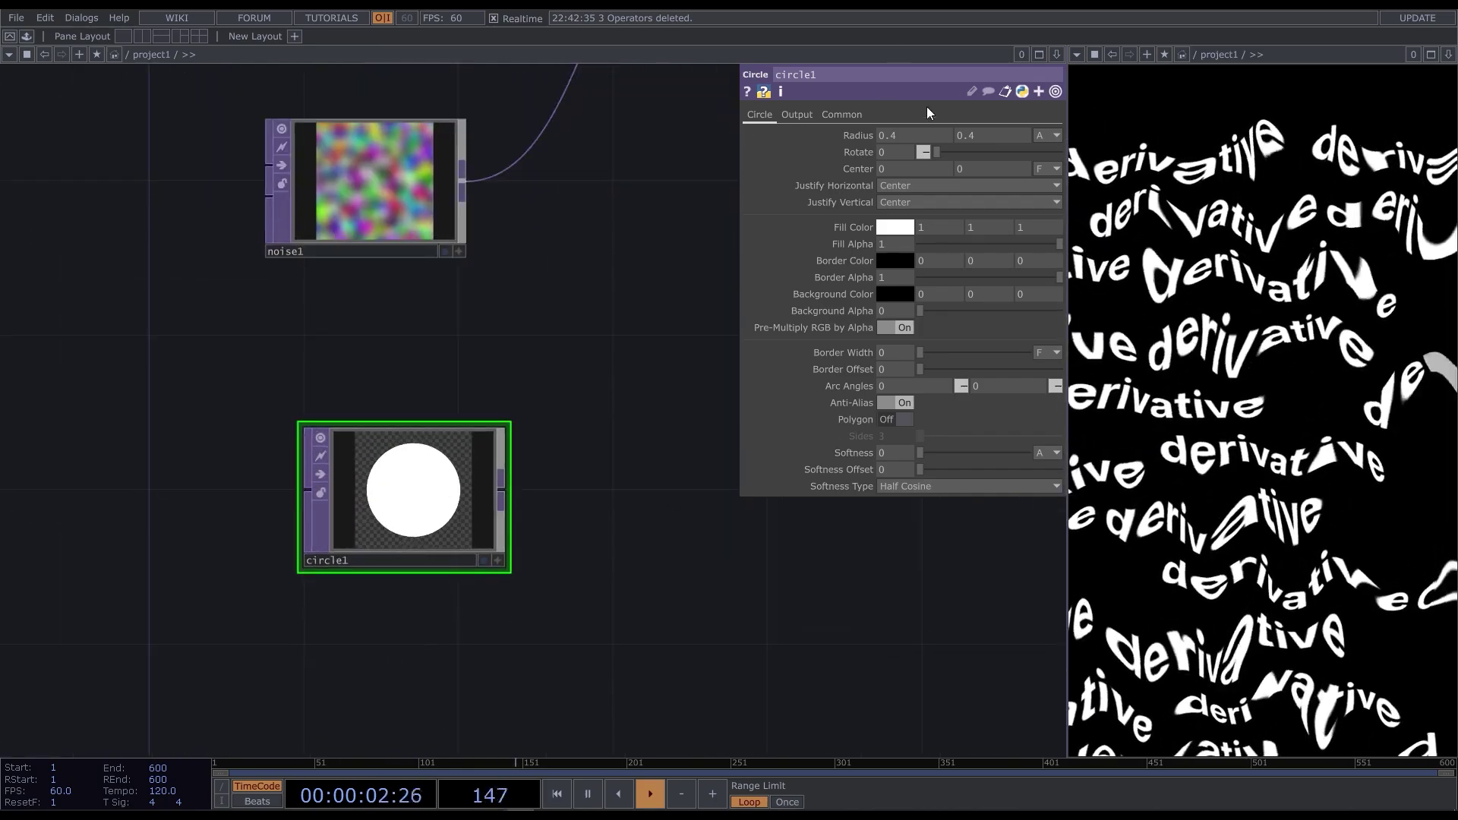
{"action": "left_click_drag", "start_coordinate": [896, 138], "coordinate": [779, 149]}
{"action": "type", "text": "0.25"}
{"action": "key", "text": "Return"}
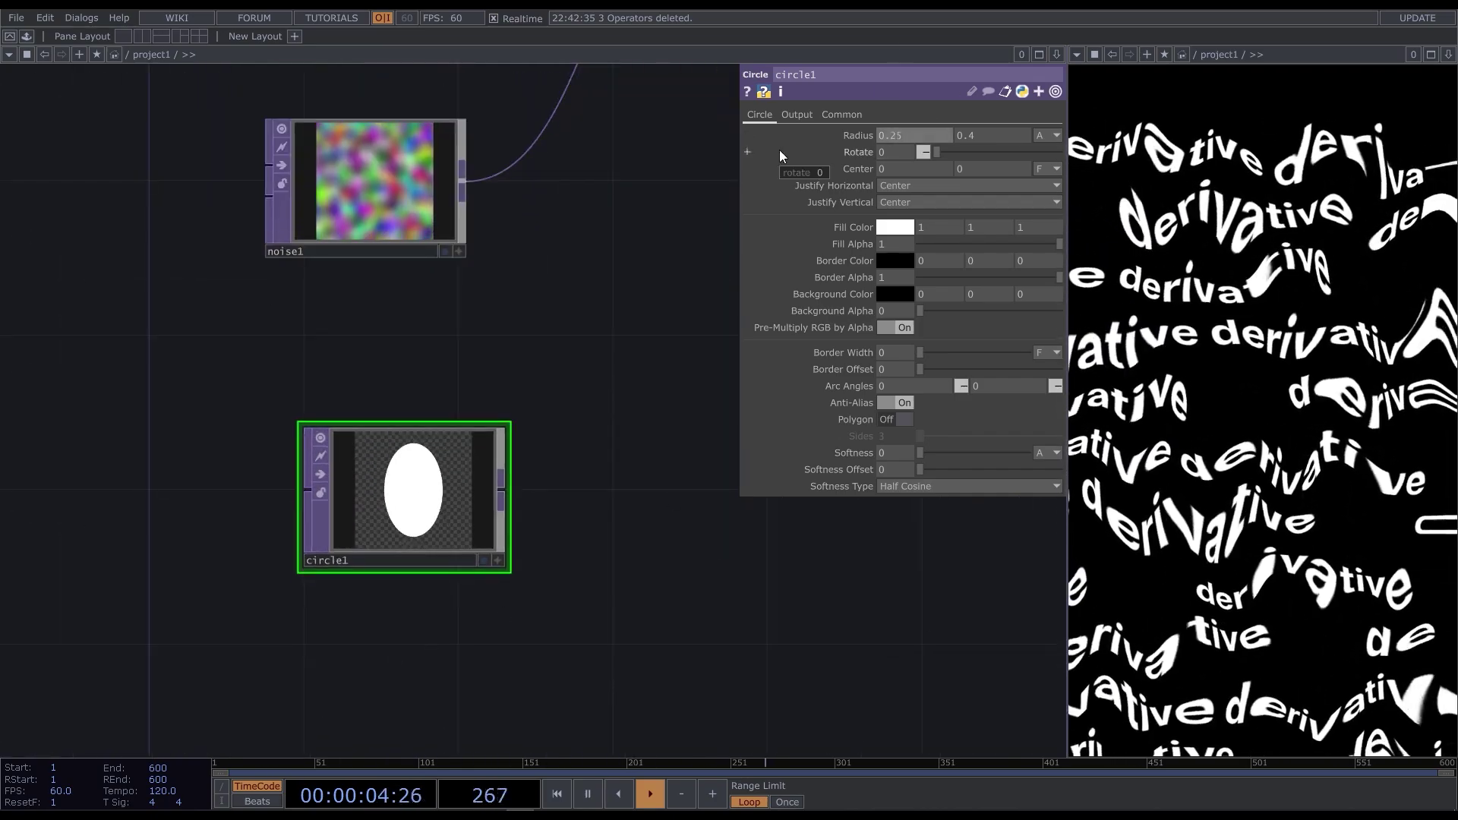
{"action": "left_click", "coordinate": [986, 135]}
{"action": "type", "text": "0.25"}
{"action": "key", "text": "Return"}
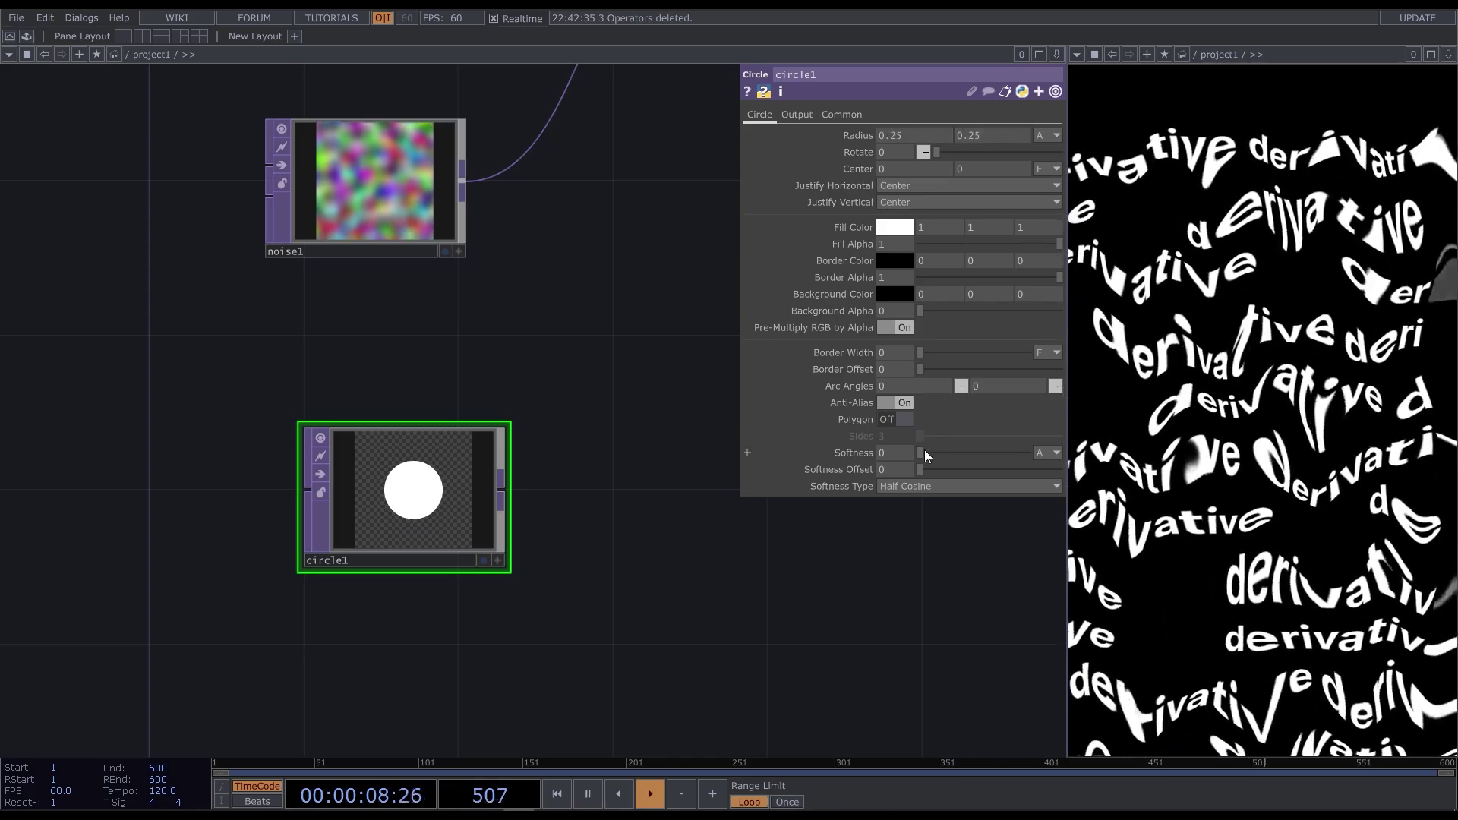
{"action": "left_click_drag", "start_coordinate": [925, 449], "coordinate": [1027, 452]}
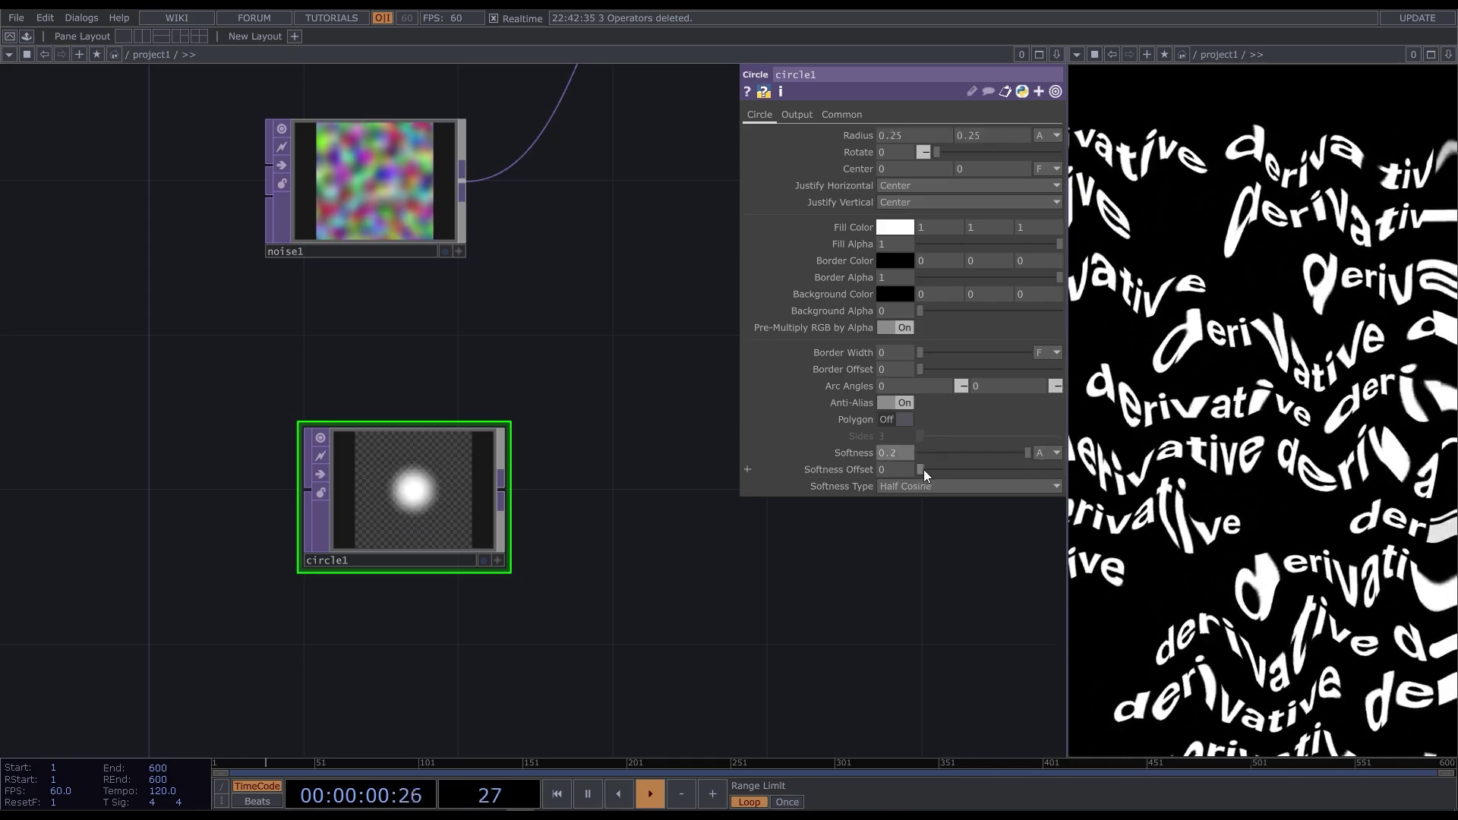
{"action": "left_click_drag", "start_coordinate": [922, 470], "coordinate": [955, 470]}
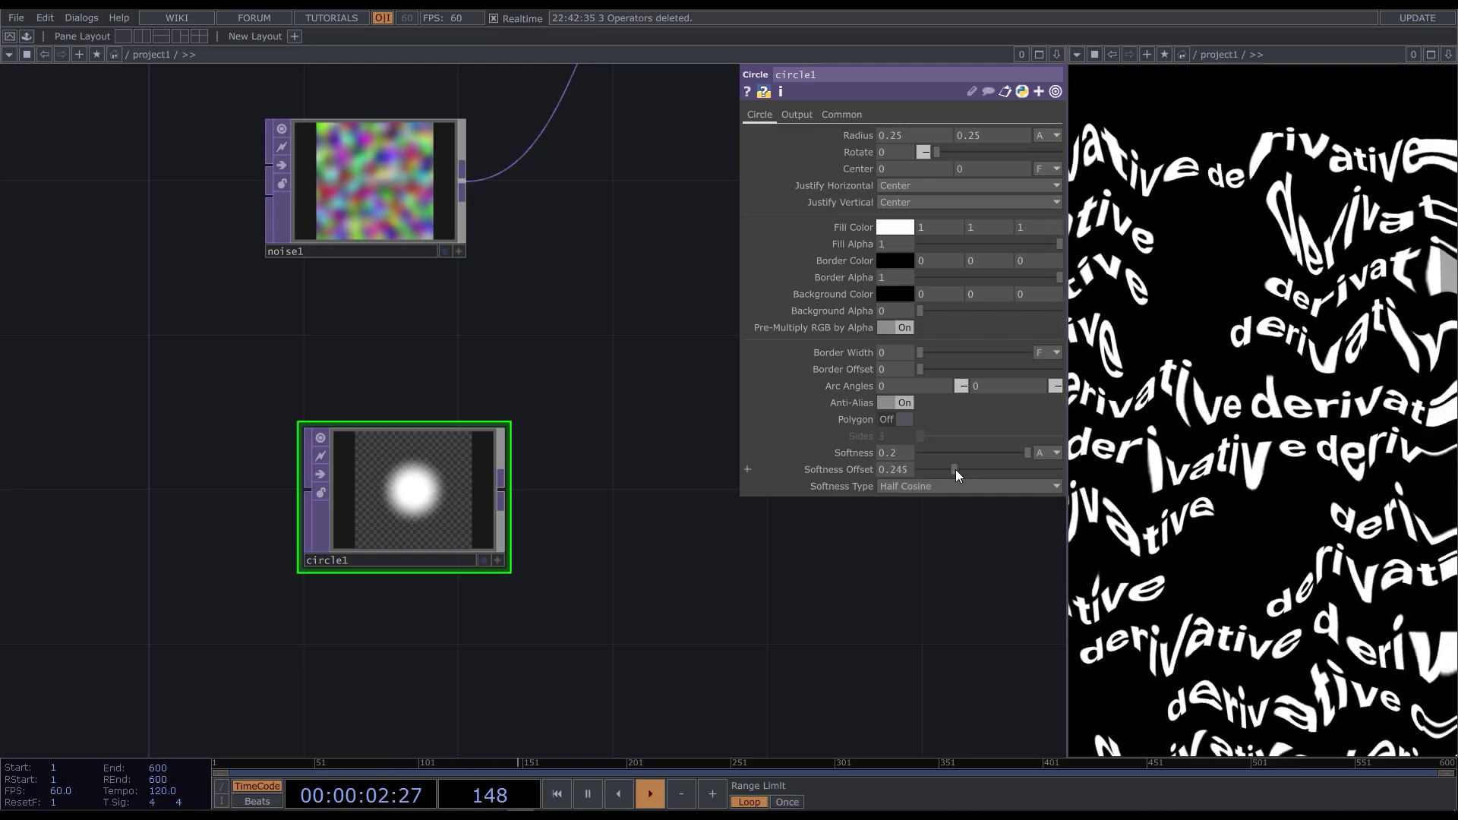
- Set circle1's output resolution to 720 by 1280
{"action": "left_click", "coordinate": [809, 115]}
{"action": "left_click", "coordinate": [842, 115]}
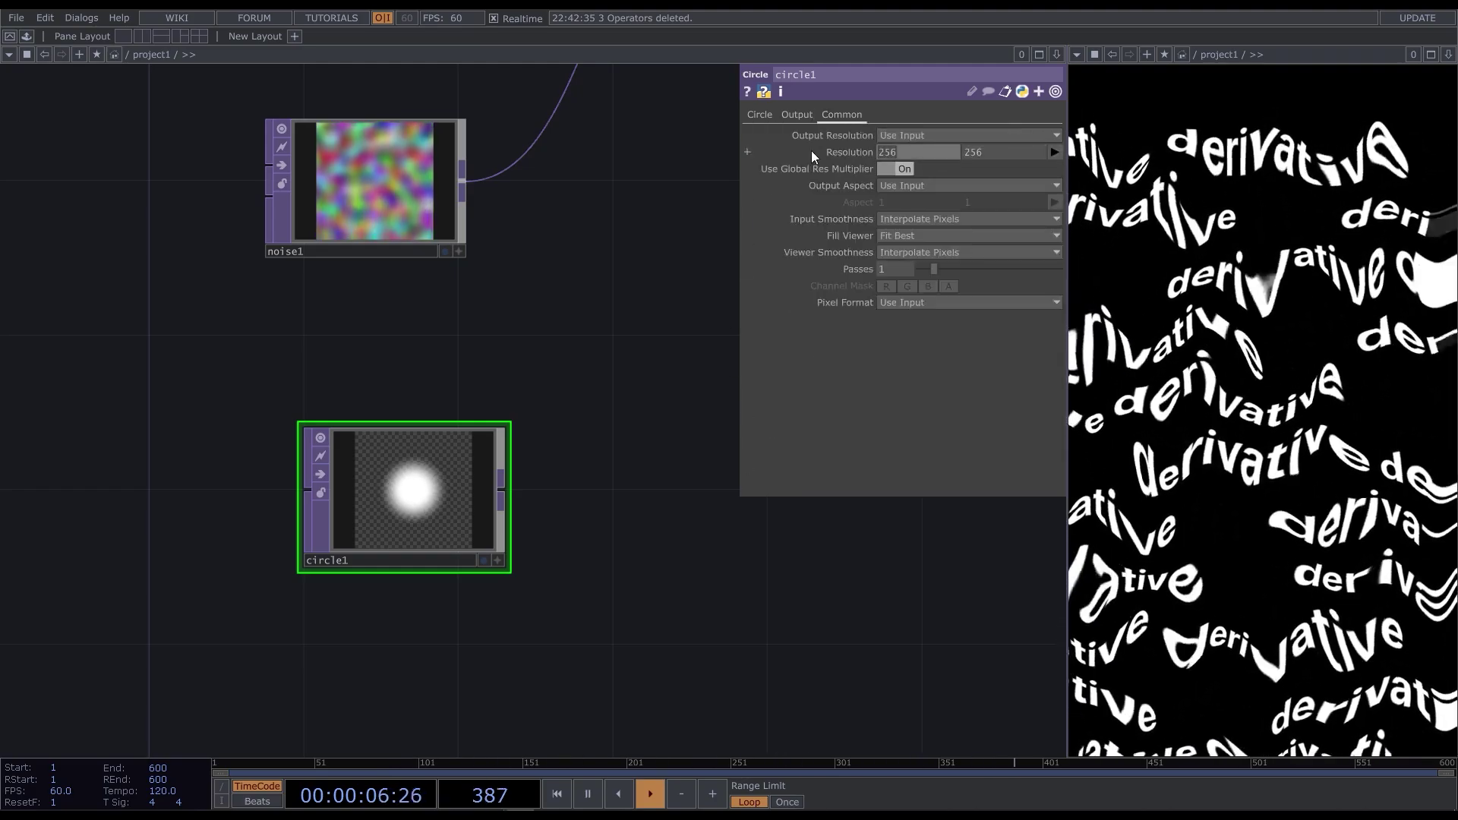
{"action": "type", "text": "720"}
{"action": "key", "text": "Return"}
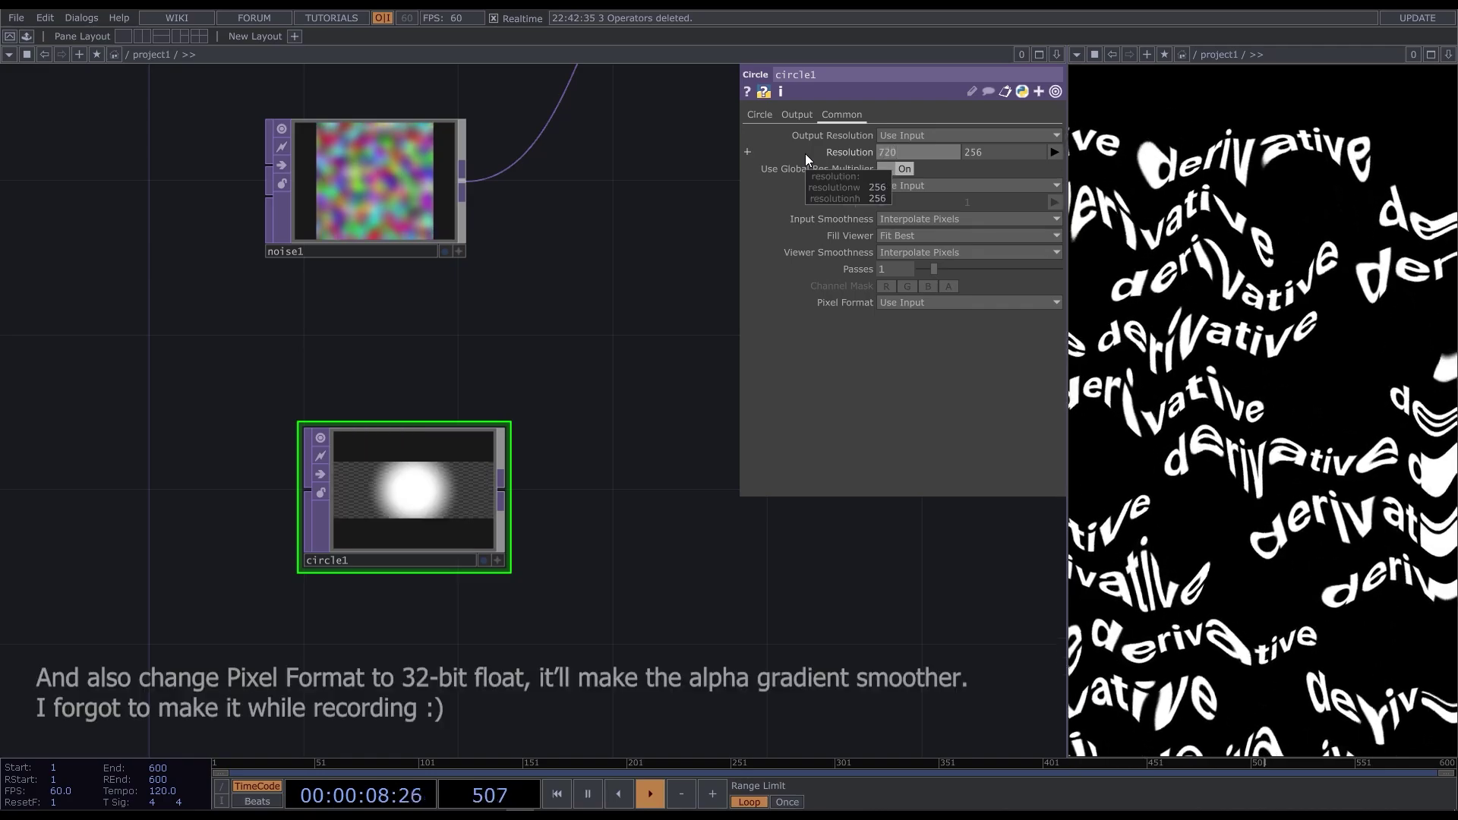
{"action": "left_click_drag", "start_coordinate": [1000, 151], "coordinate": [903, 158]}
{"action": "type", "text": "1280"}
{"action": "key", "text": "Return"}
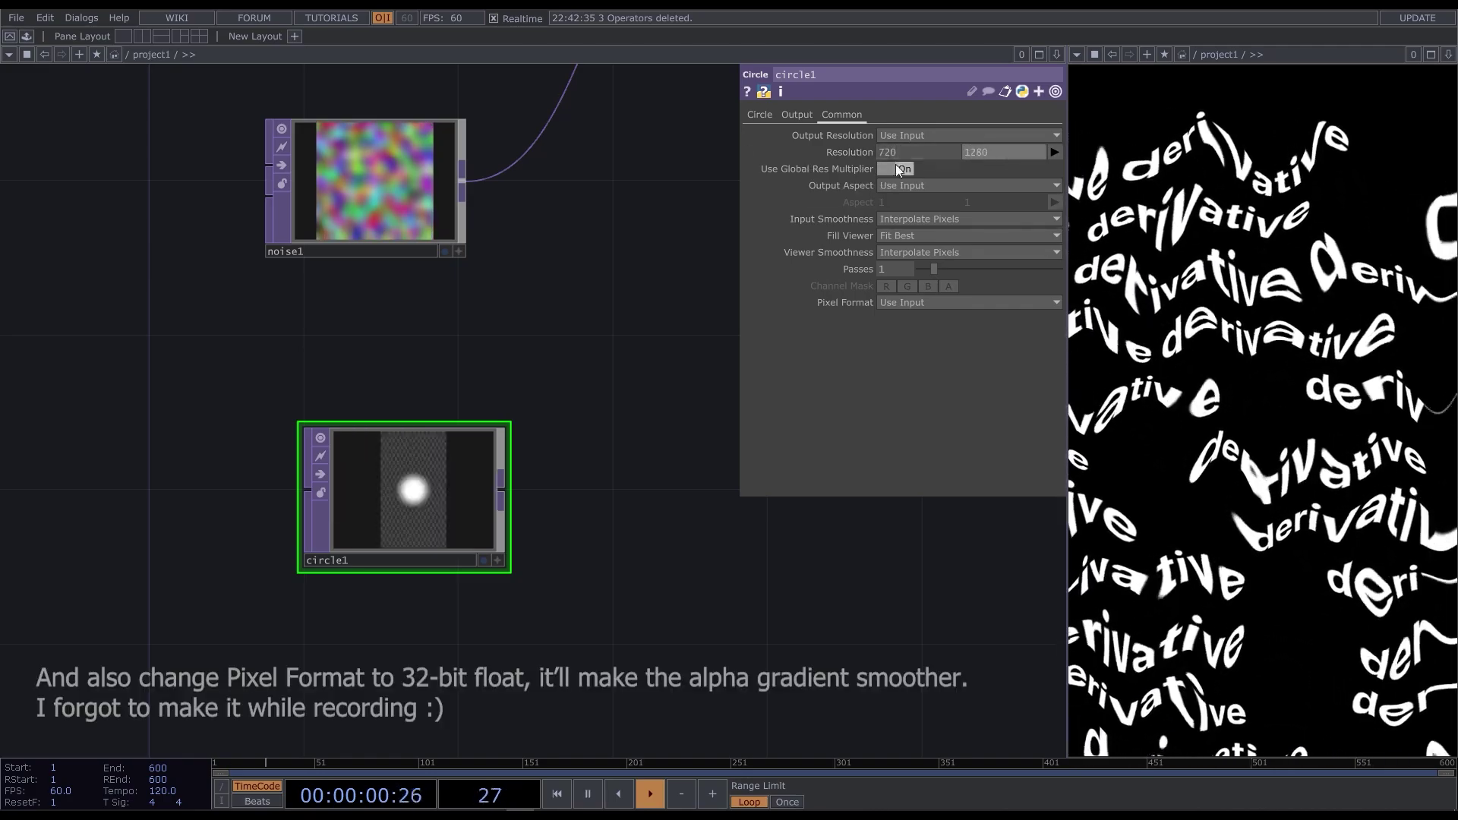
- Add a Multiply TOP beside noise1 and circle1
{"action": "scroll", "coordinate": [114, 591], "scroll_direction": "down", "scroll_amount": 3}
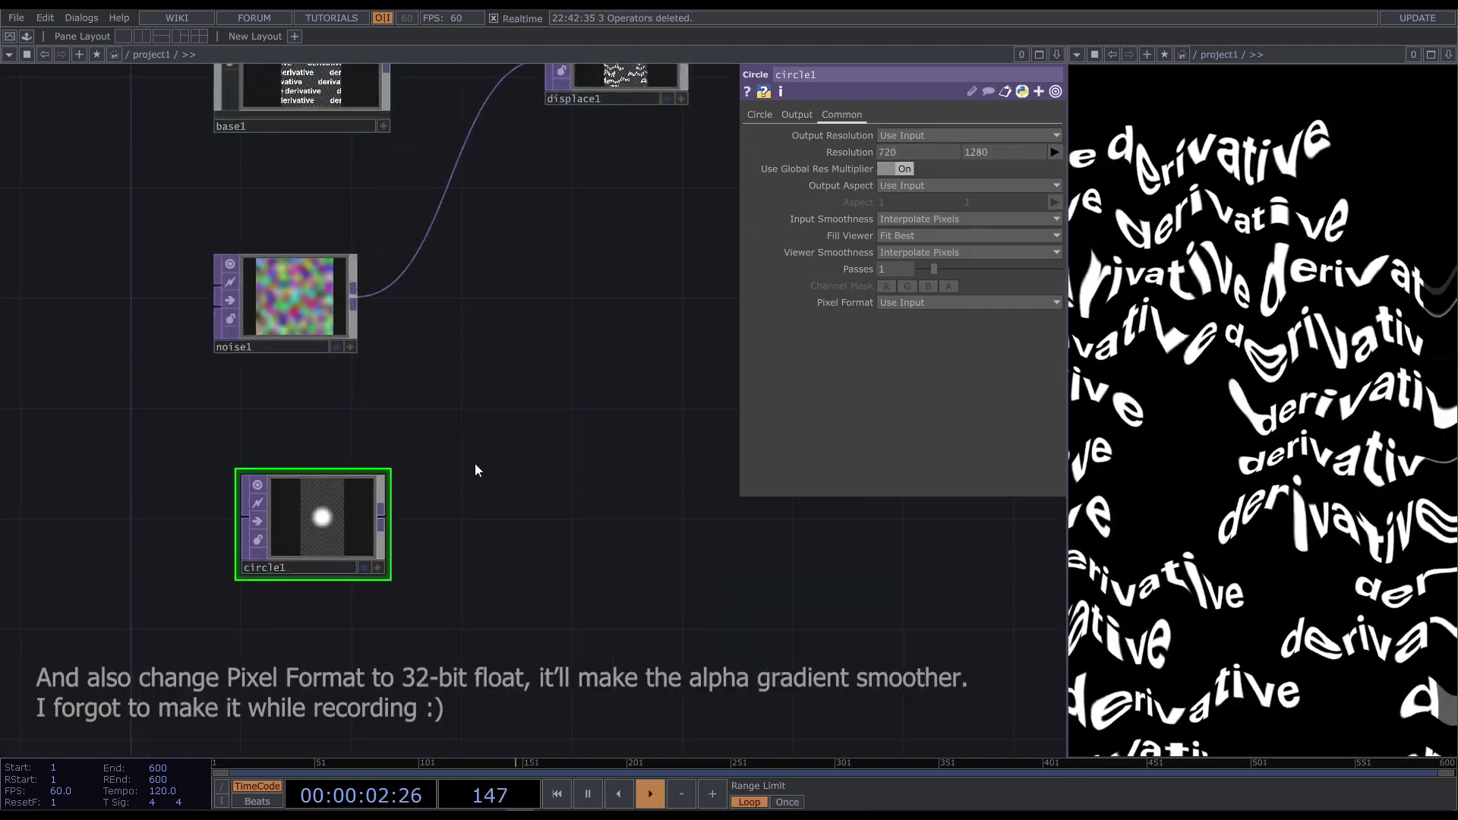
{"action": "key", "text": "Tab"}
{"action": "type", "text": "mul"}
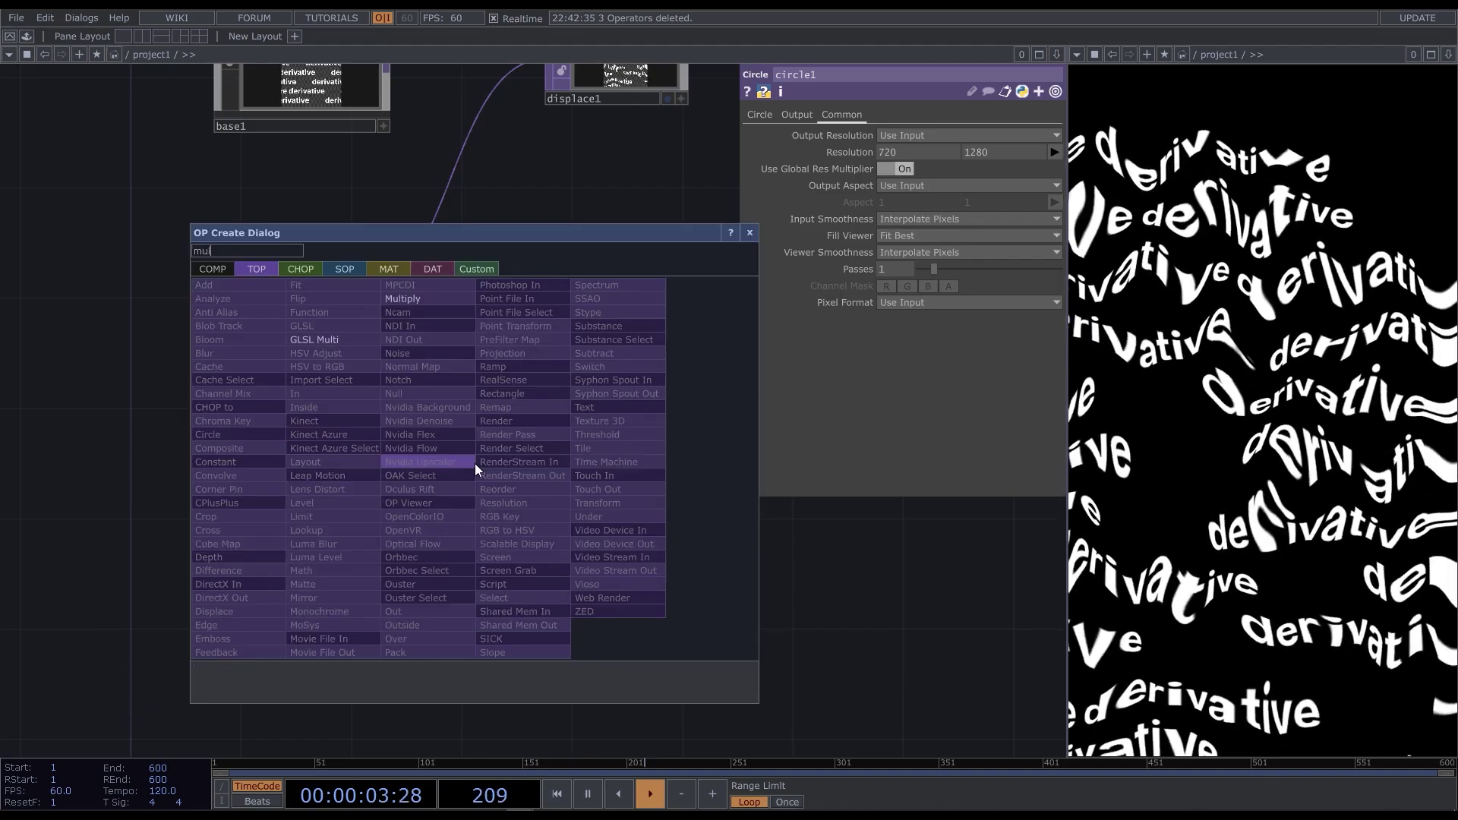
{"action": "left_click", "coordinate": [439, 299]}
{"action": "left_click", "coordinate": [517, 407]}
- Connect noise1 and circle1 to multiply1 as its first and second inputs, and align circle1 beneath noise1
{"action": "left_click", "coordinate": [354, 298]}
{"action": "left_click", "coordinate": [439, 394]}
{"action": "left_click_drag", "start_coordinate": [383, 519], "coordinate": [438, 417]}
{"action": "left_click_drag", "start_coordinate": [326, 520], "coordinate": [300, 521]}
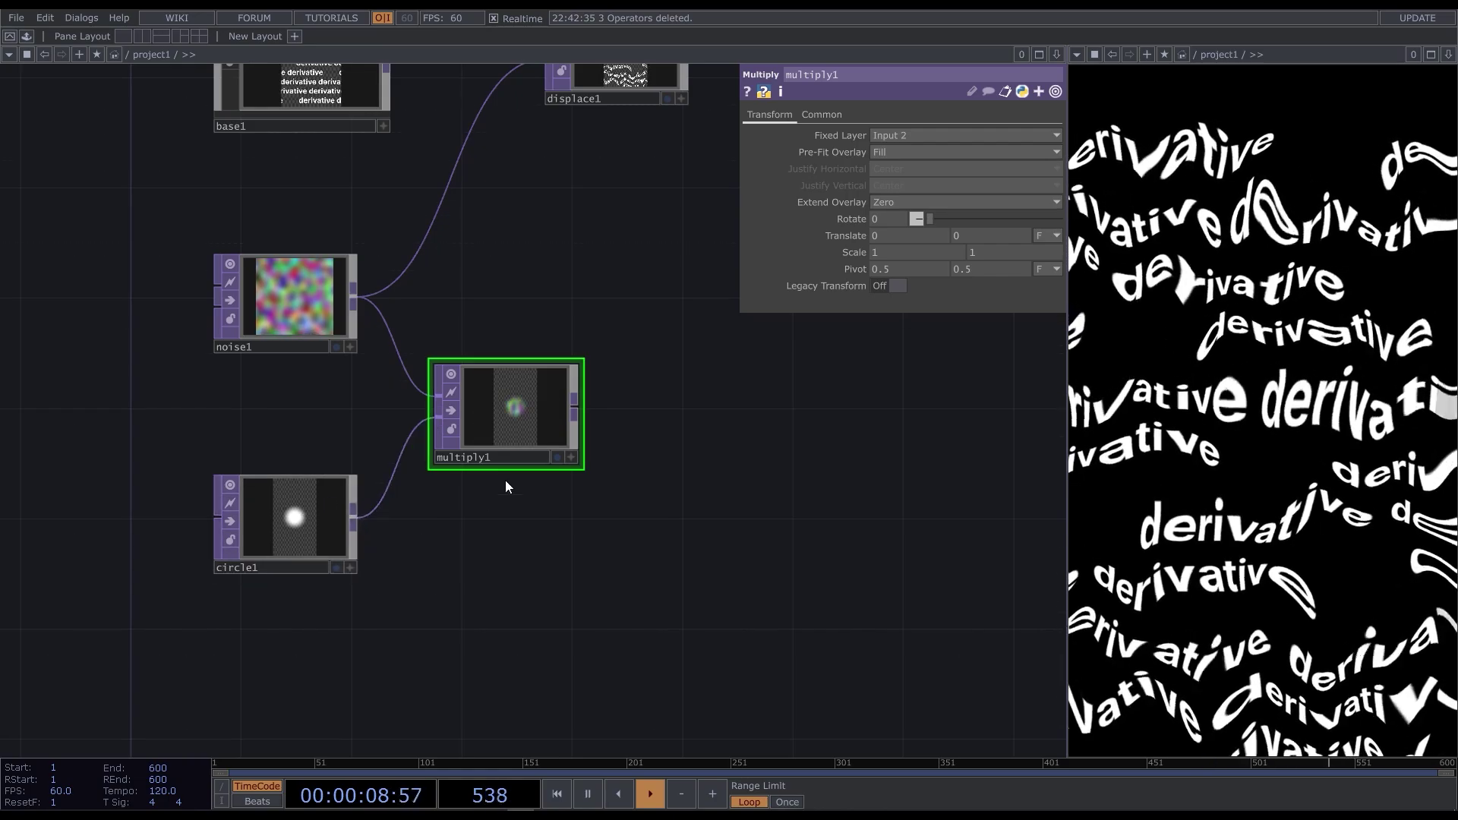
- Feed multiply1 into displace1's second input in place of noise1, and move noise1, circle1 and multiply1 away from displace1
{"action": "left_click", "coordinate": [429, 231]}
{"action": "scroll", "coordinate": [483, 561], "scroll_direction": "down", "scroll_amount": 3}
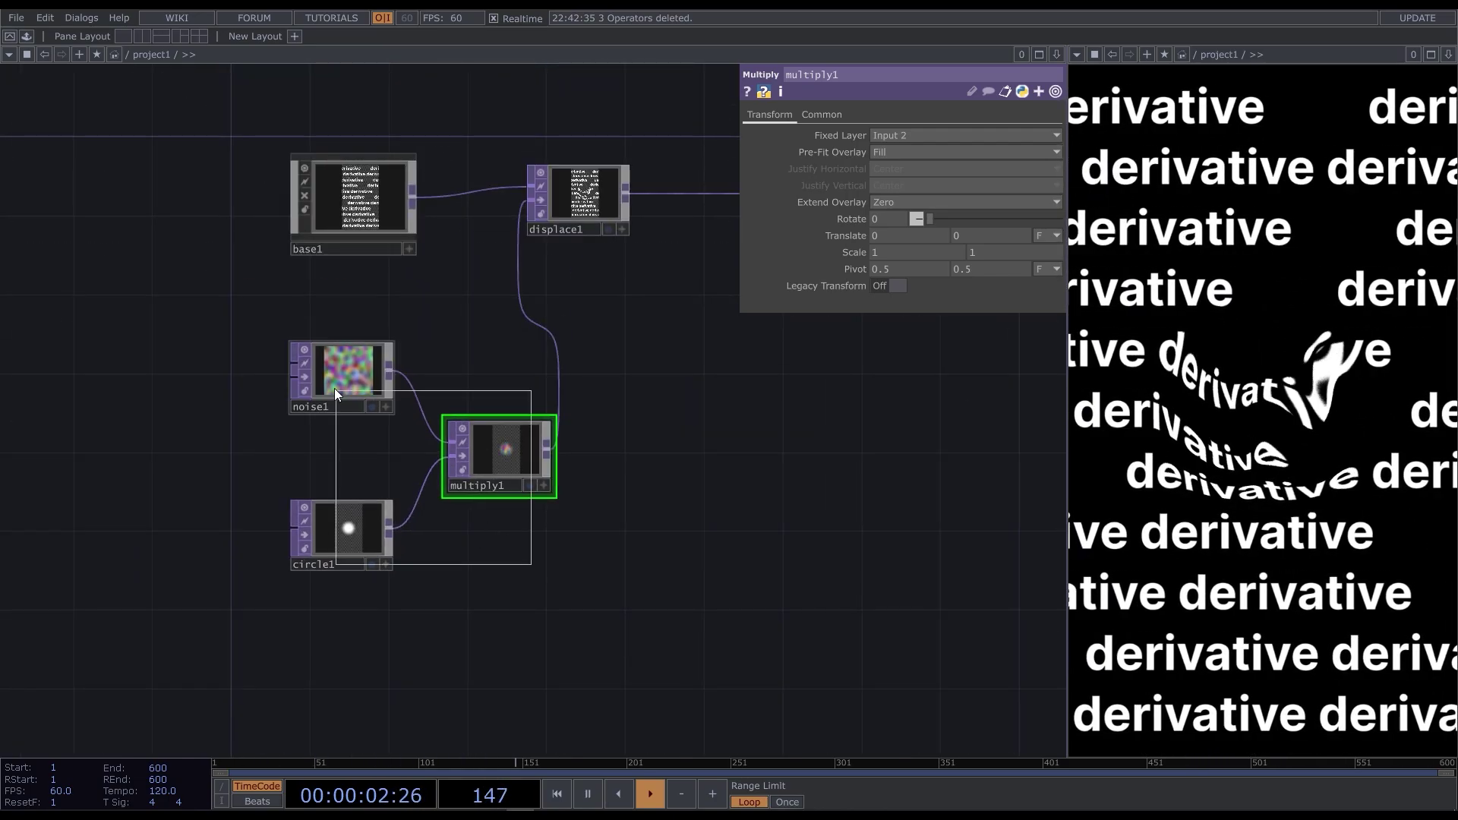
{"action": "left_click_drag", "start_coordinate": [508, 471], "coordinate": [369, 451]}
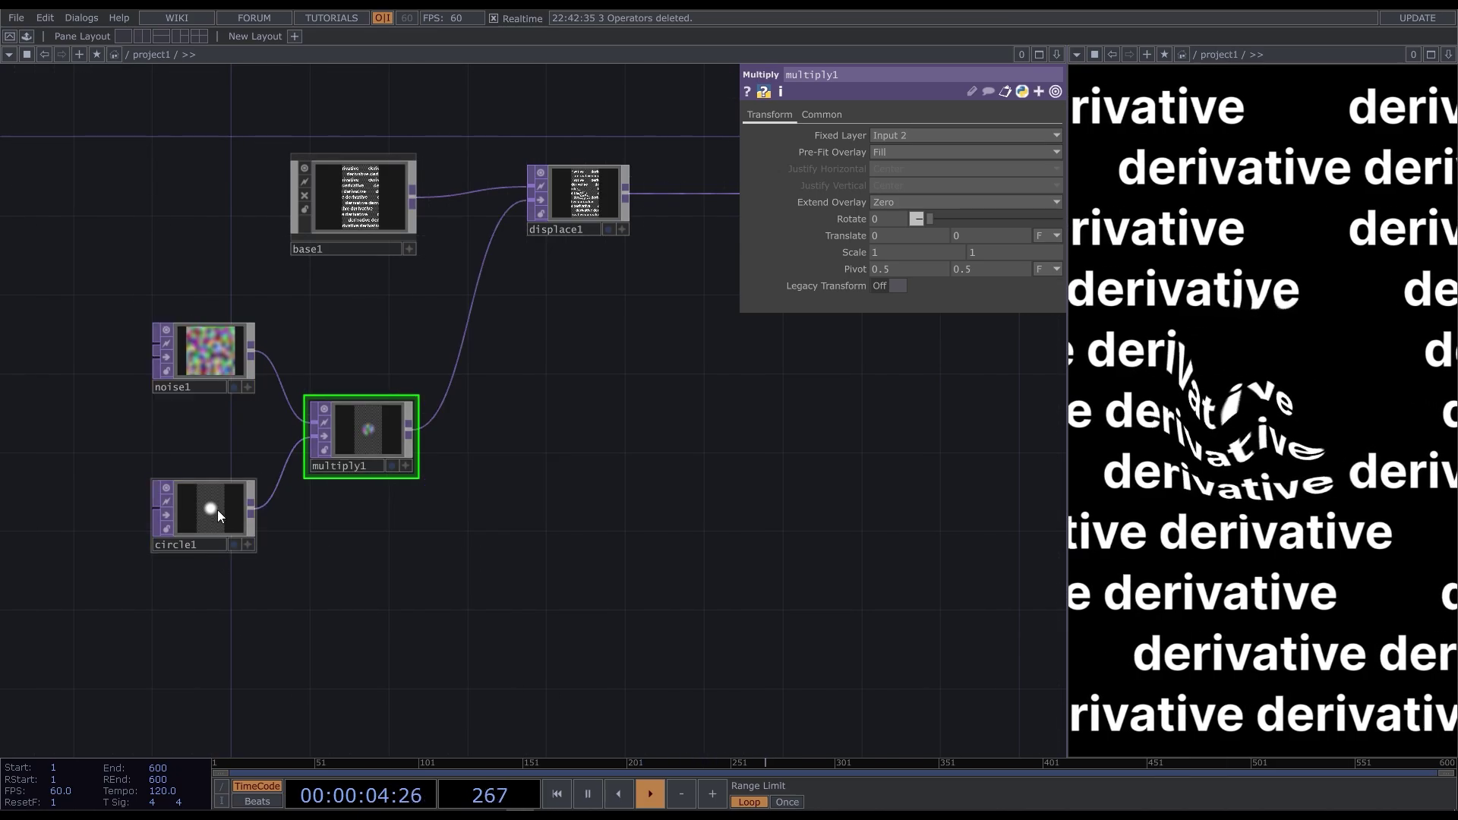
- Show circle1's shape parameters and examine its Center values
{"action": "left_click", "coordinate": [216, 509]}
{"action": "left_click", "coordinate": [759, 117]}
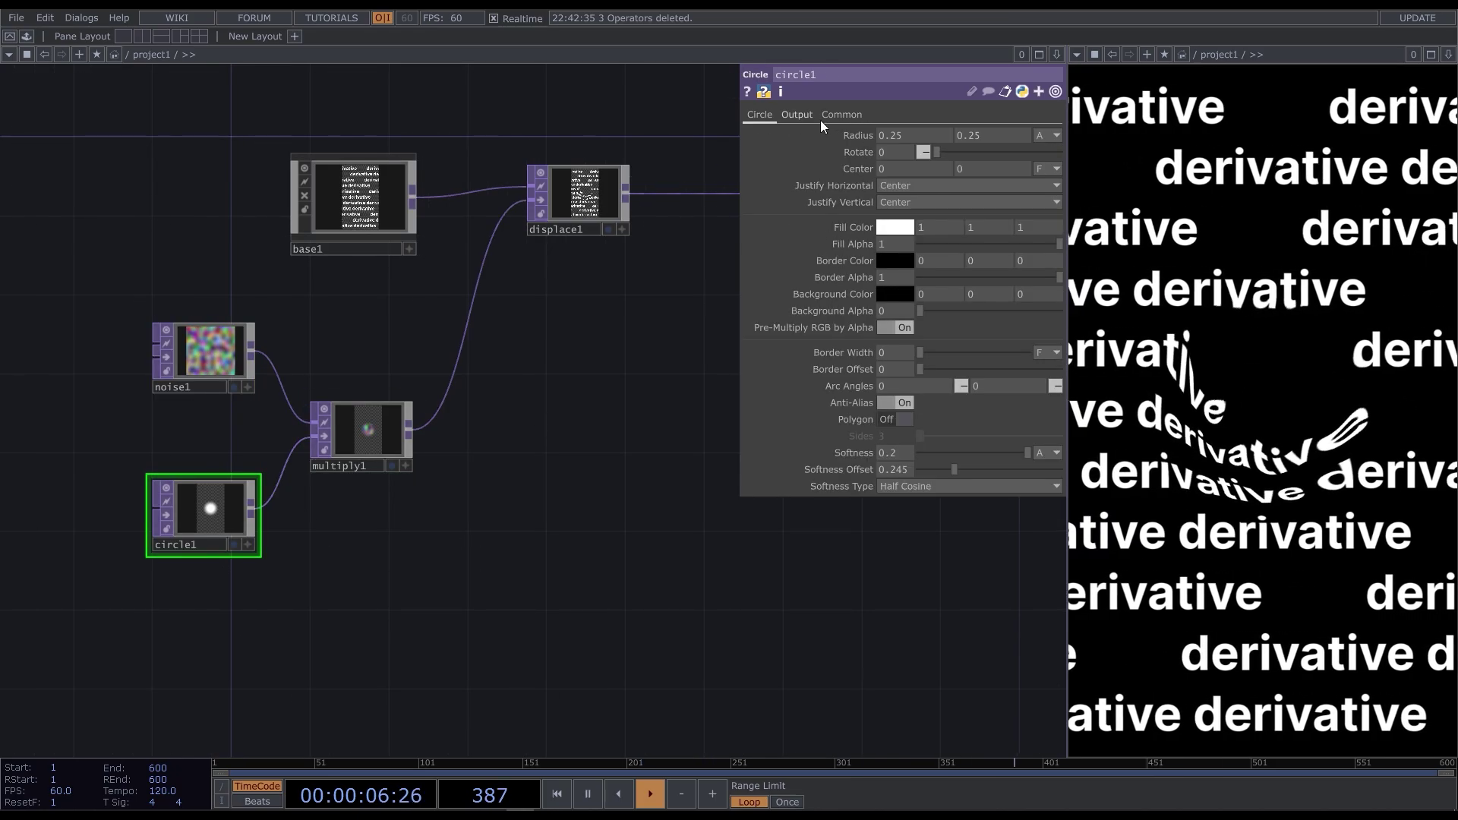
{"action": "mouse_move", "coordinate": [867, 167]}
{"action": "middle_mouse_down"}
{"action": "mouse_move", "coordinate": [839, 168]}
{"action": "mouse_move", "coordinate": [890, 168]}
{"action": "mouse_move", "coordinate": [859, 169]}
{"action": "middle_mouse_up"}
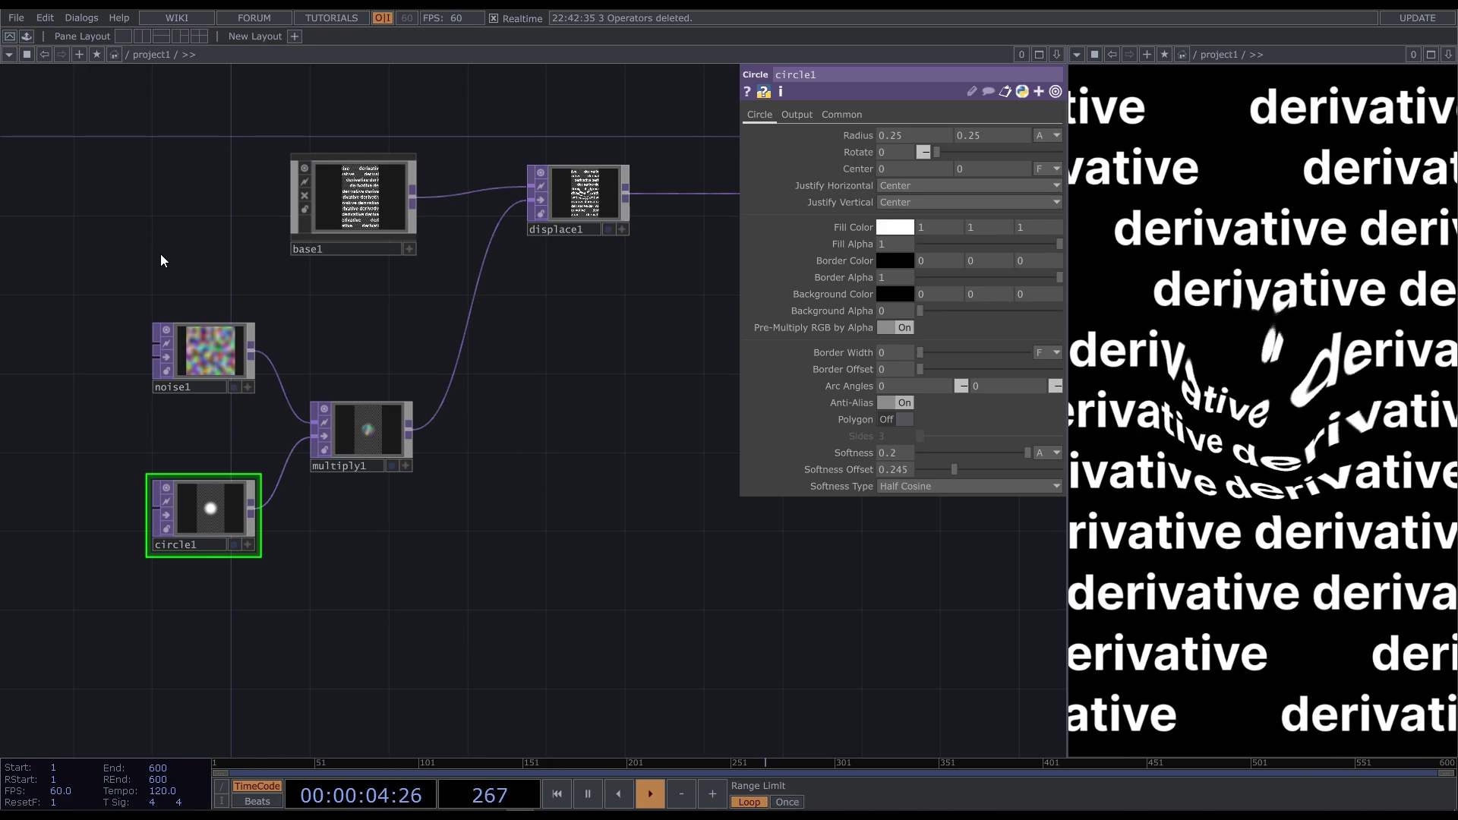
- Add a Mouse In CHOP below multiply1
{"action": "key", "text": "Tab"}
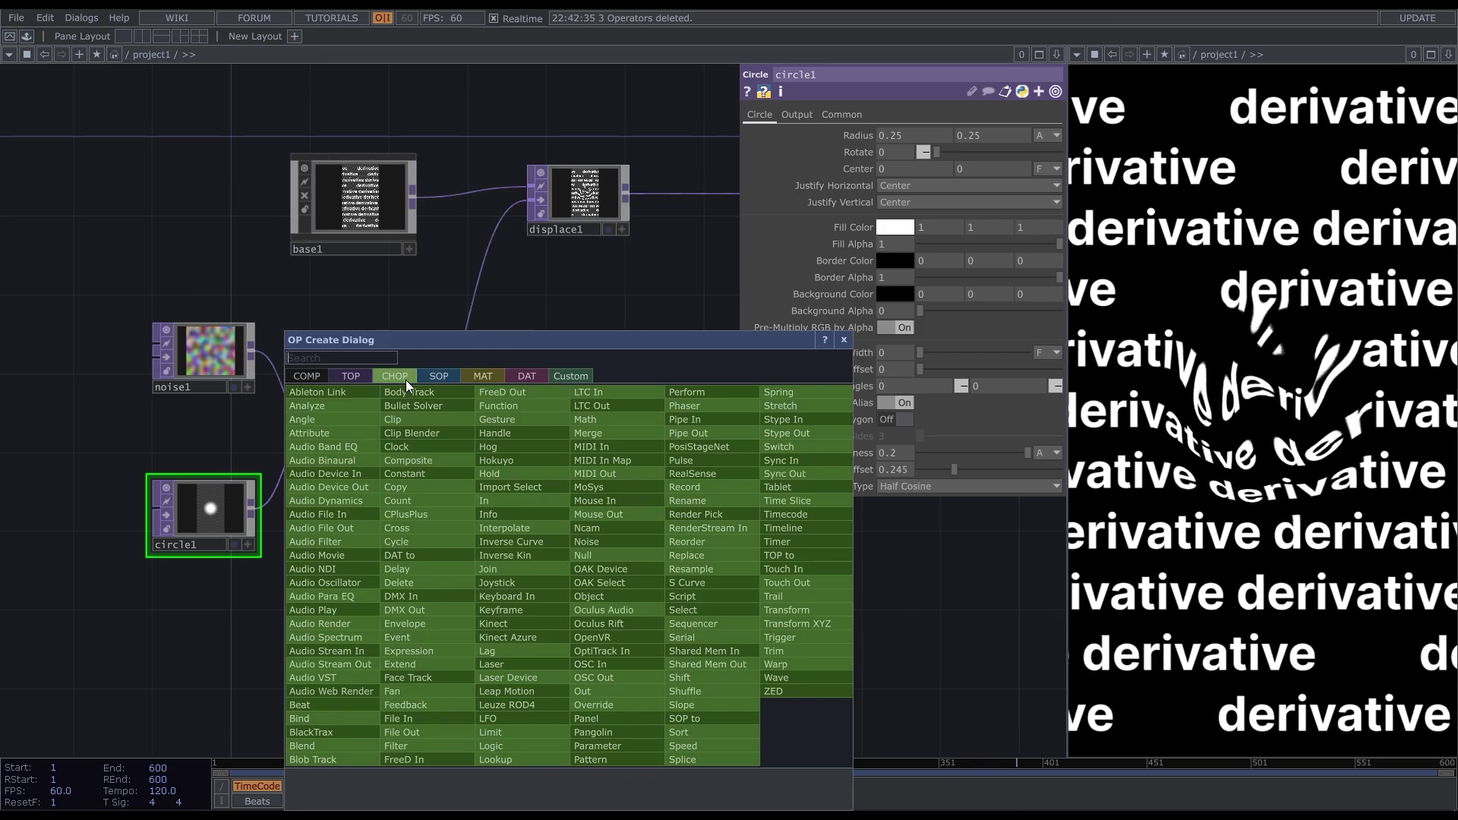
{"action": "left_click", "coordinate": [405, 379]}
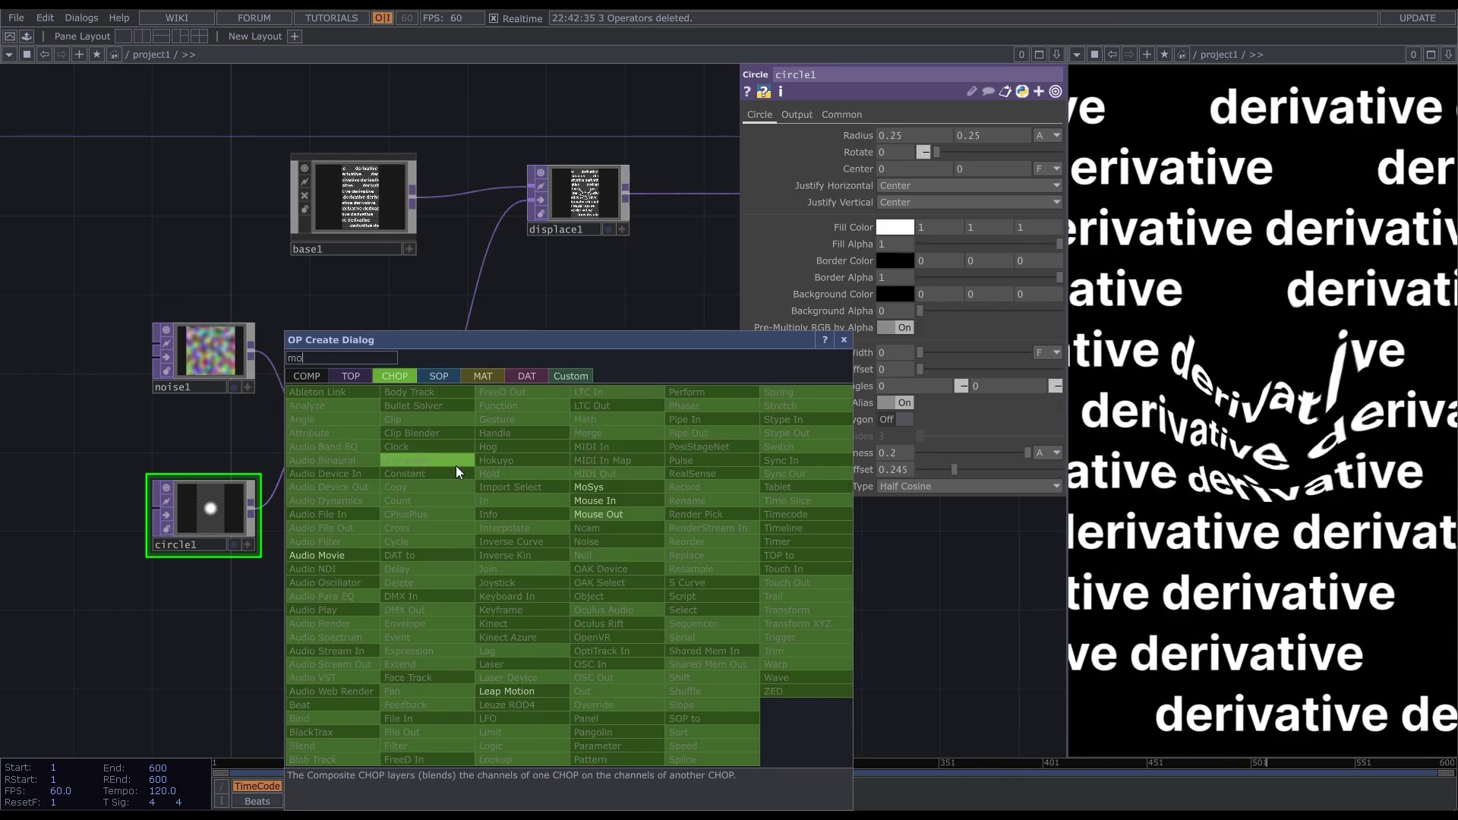
{"action": "type", "text": "mou"}
{"action": "left_click", "coordinate": [635, 499]}
{"action": "left_click", "coordinate": [574, 607]}
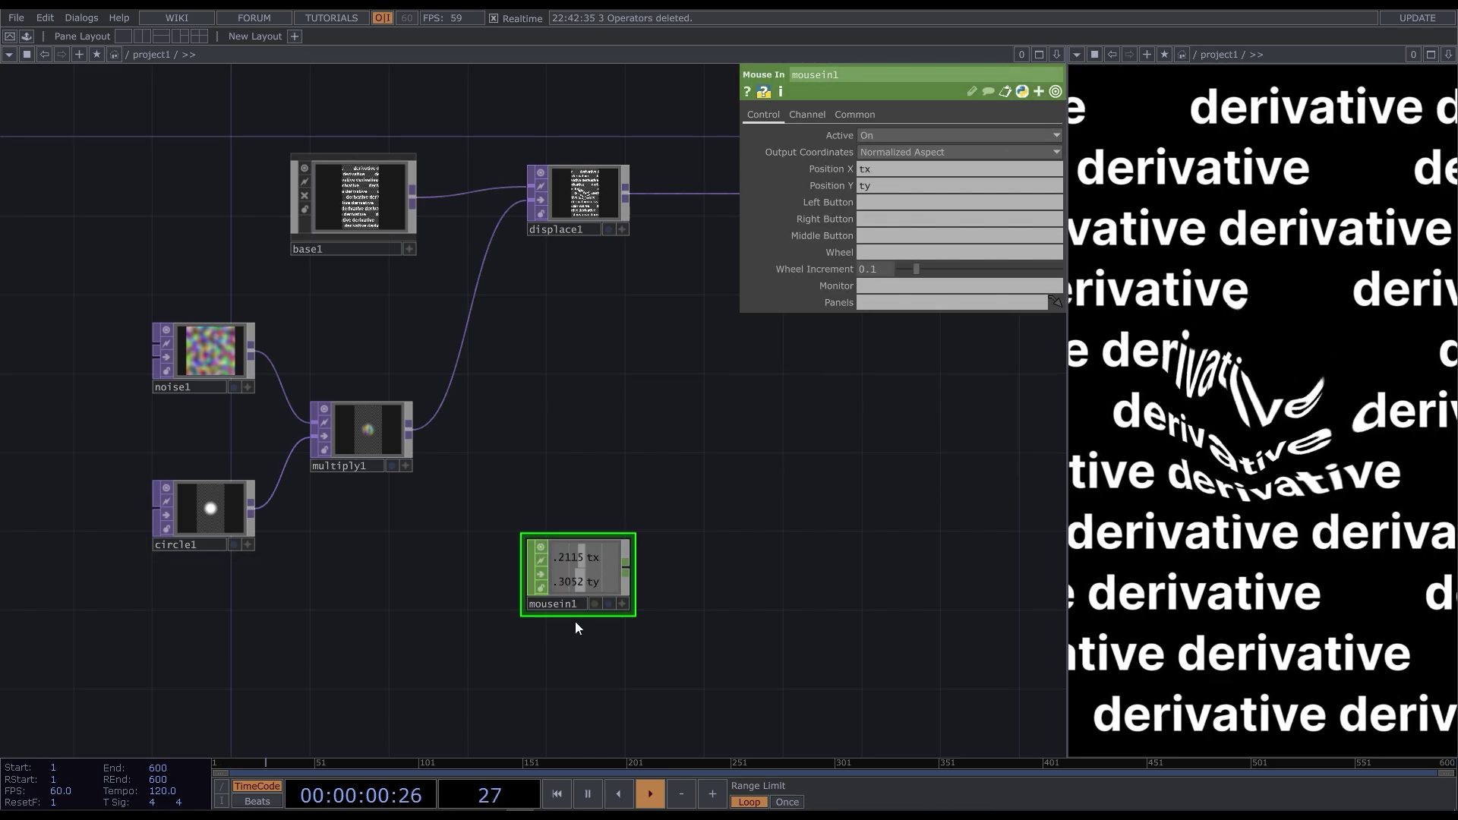
- Examine how mousein1's tx and ty channels follow the cursor, and delete the operator
{"action": "scroll", "coordinate": [584, 612], "scroll_direction": "up", "scroll_amount": 3}
{"action": "scroll", "coordinate": [585, 612], "scroll_direction": "up", "scroll_amount": 3}
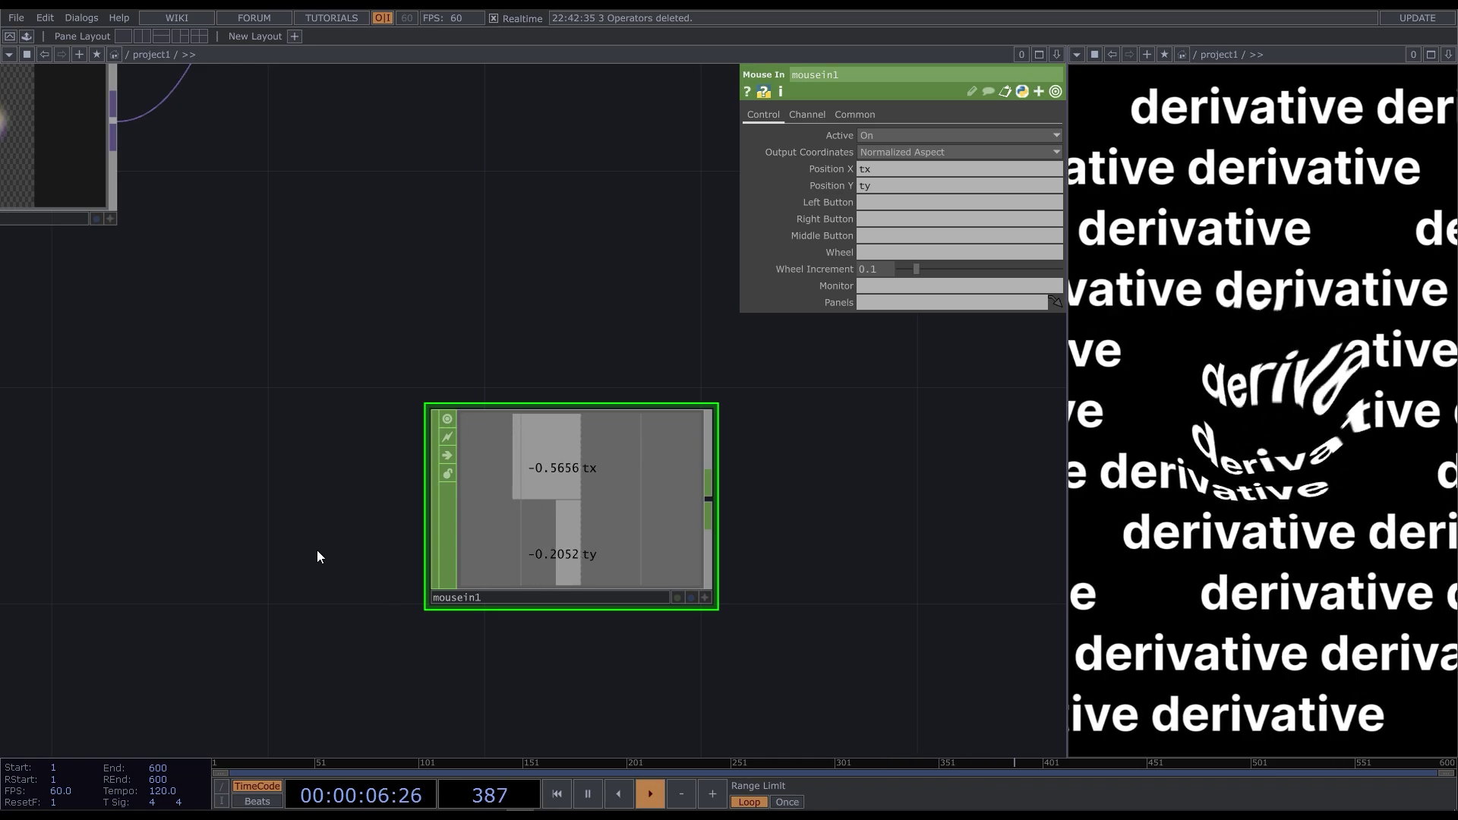
{"action": "scroll", "coordinate": [318, 551], "scroll_direction": "down", "scroll_amount": 2}
{"action": "scroll", "coordinate": [317, 550], "scroll_direction": "down", "scroll_amount": 1}
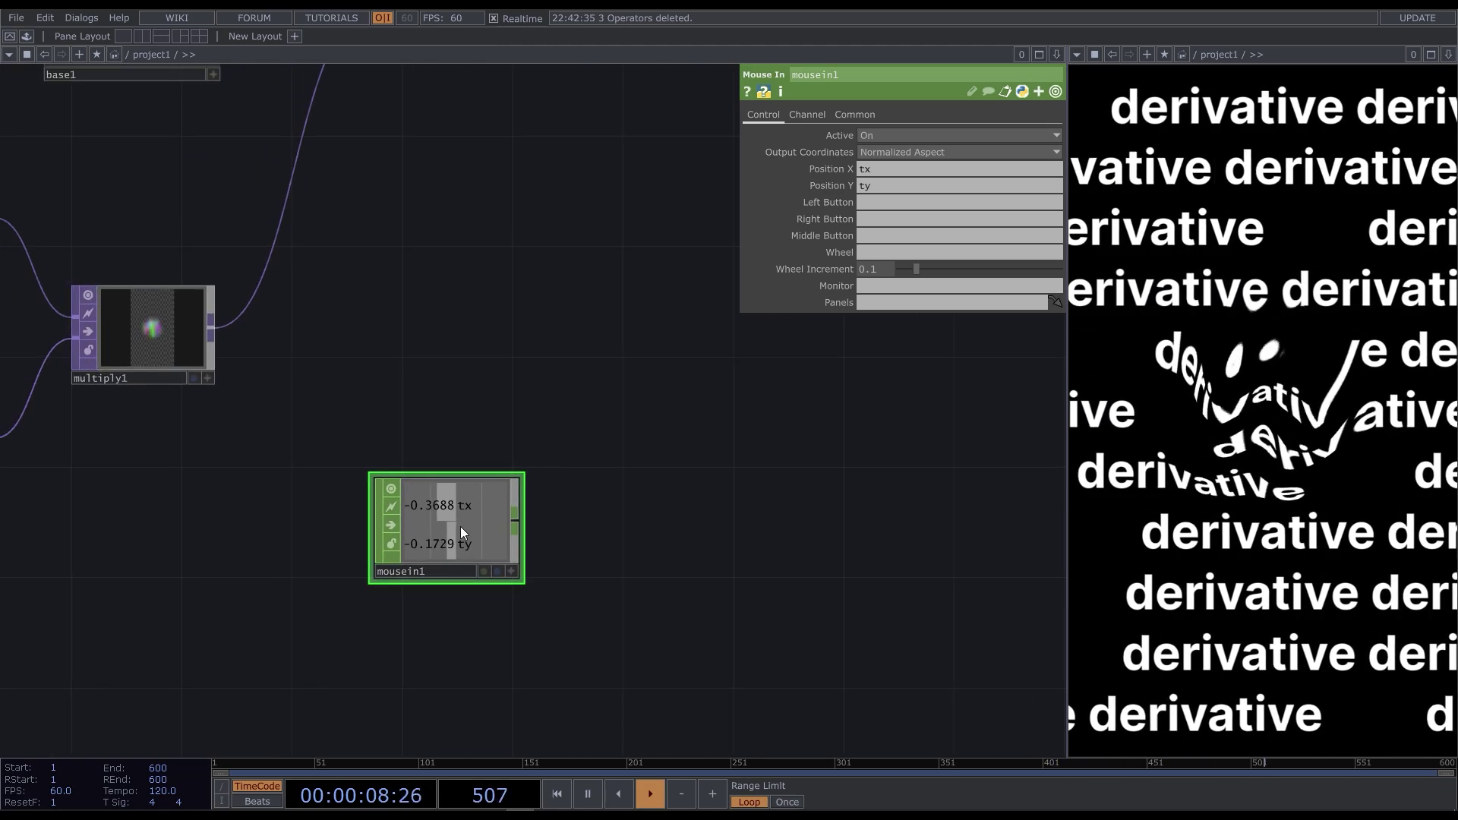
{"action": "key", "text": "Delete"}
- Try a Panel CHOP inside project1, inspect its channels, and delete it
{"action": "key", "text": "Tab"}
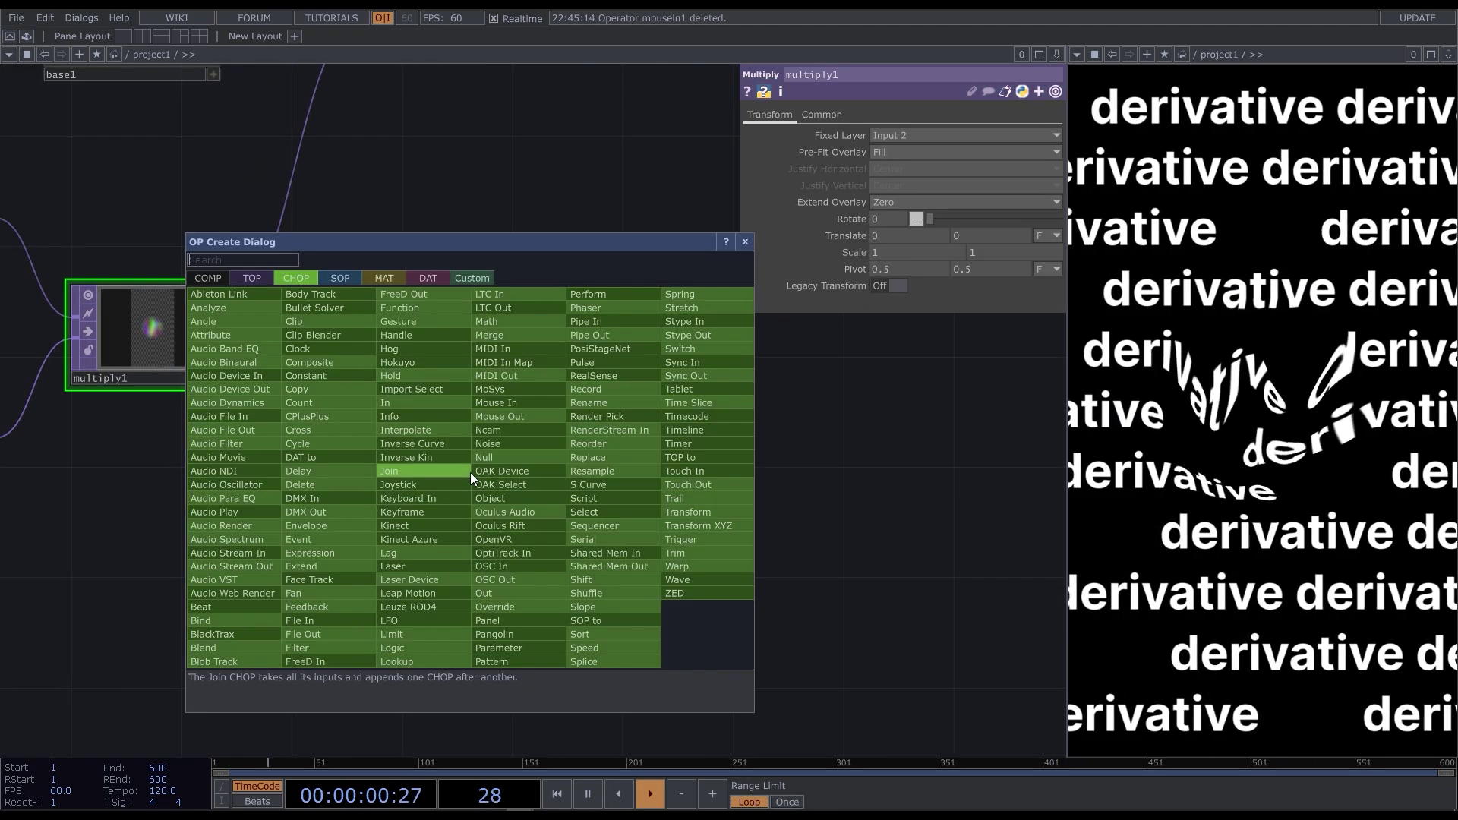
{"action": "type", "text": "pa"}
{"action": "left_click", "coordinate": [525, 620]}
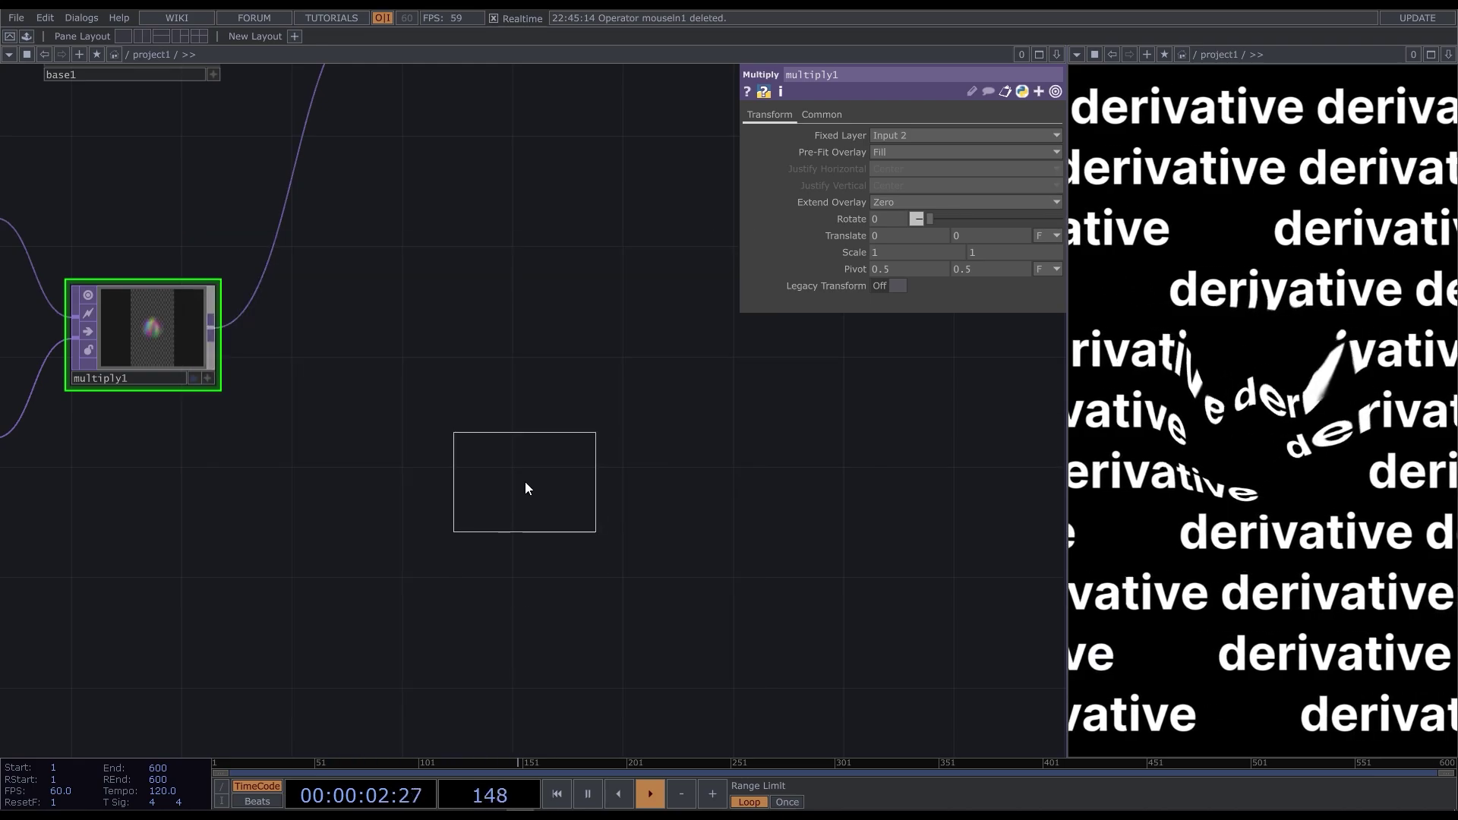
{"action": "left_click", "coordinate": [531, 475]}
{"action": "scroll", "coordinate": [534, 474], "scroll_direction": "up", "scroll_amount": 5}
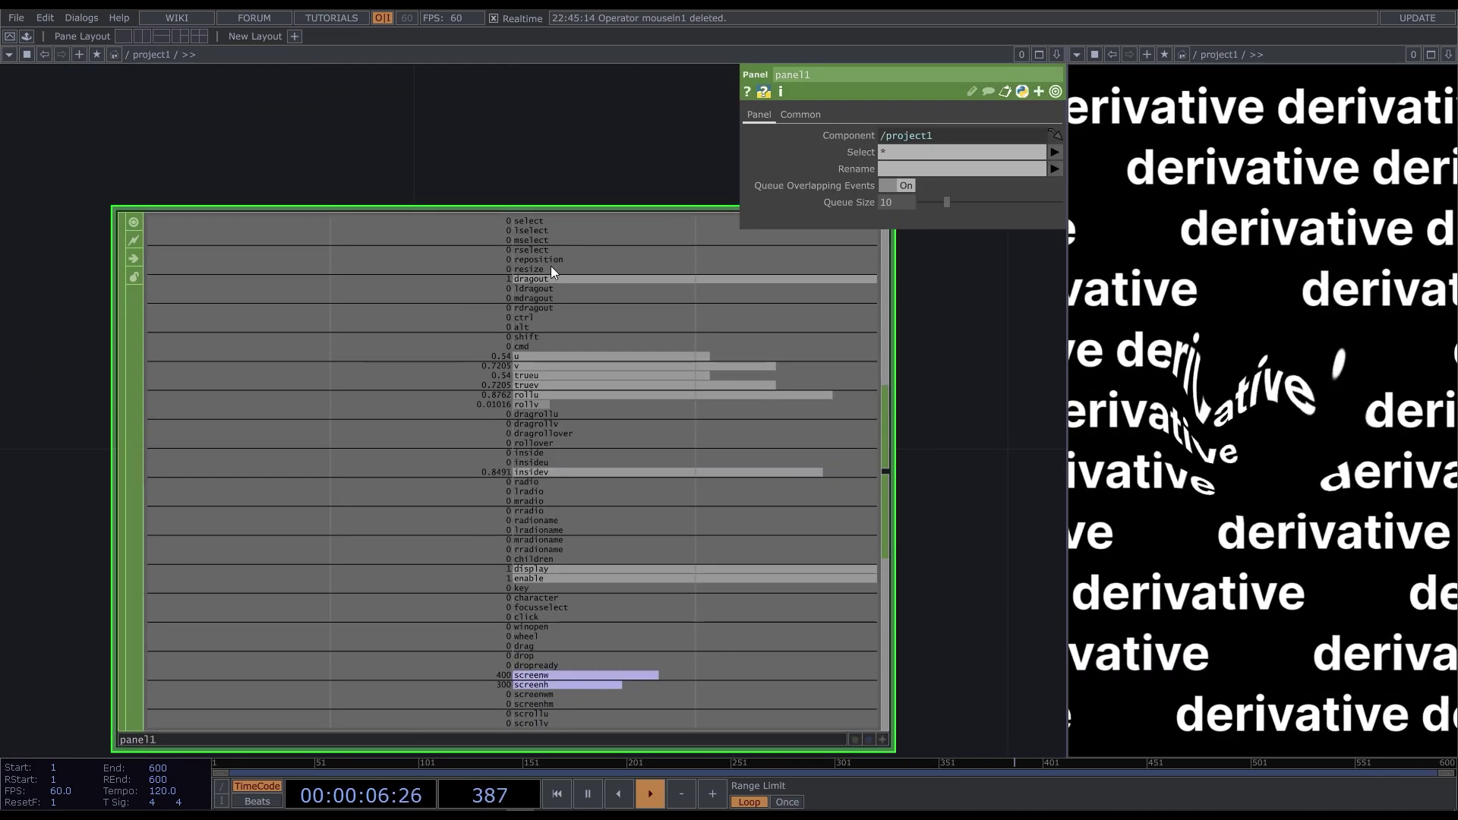
{"action": "scroll", "coordinate": [662, 346], "scroll_direction": "down", "scroll_amount": 5}
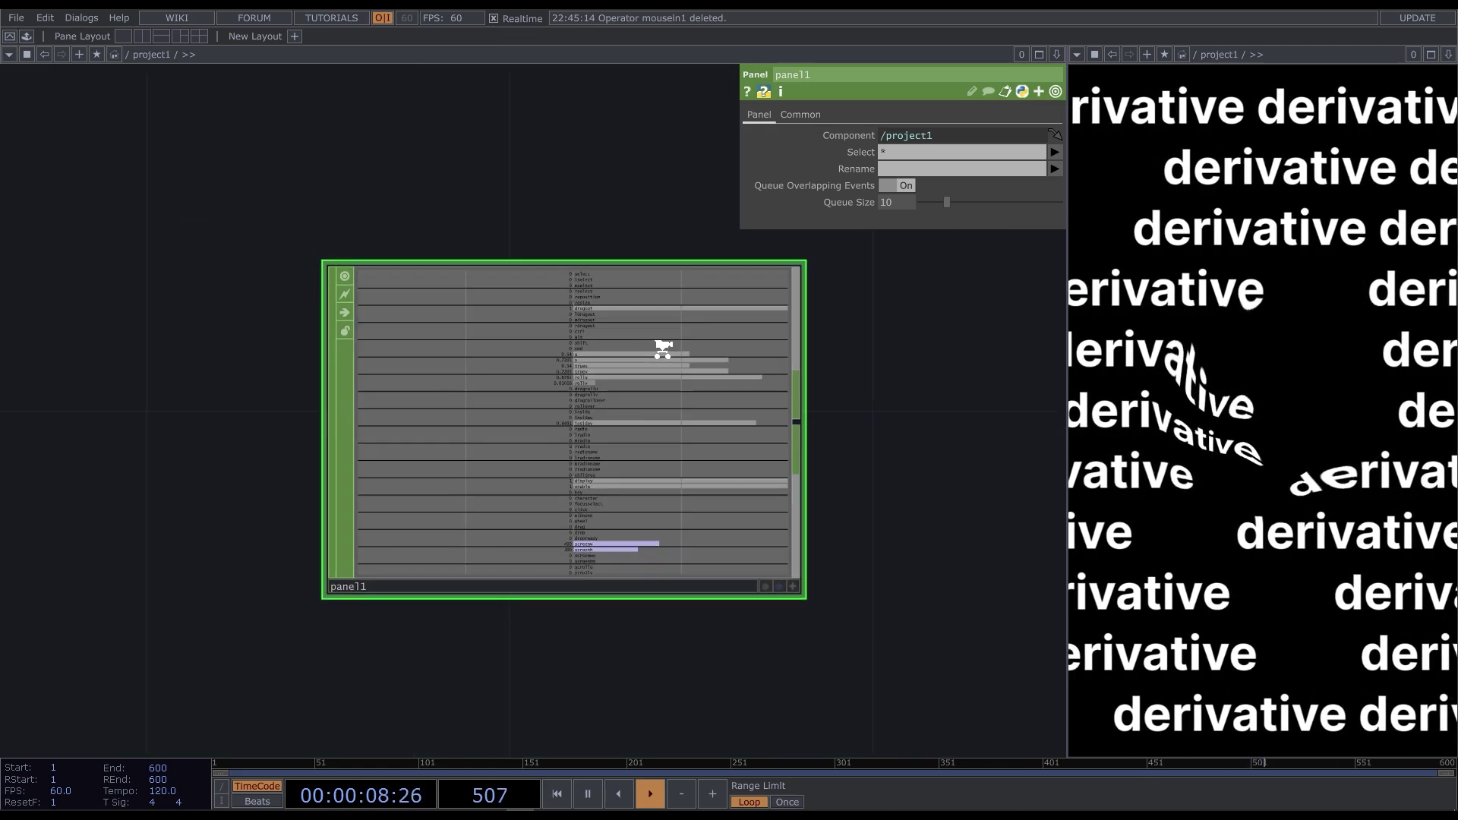
{"action": "key", "text": "Delete"}
- Go up to the root network and set project1's container width to 720 and height to 1280
{"action": "scroll", "coordinate": [599, 473], "scroll_direction": "down", "scroll_amount": 12}
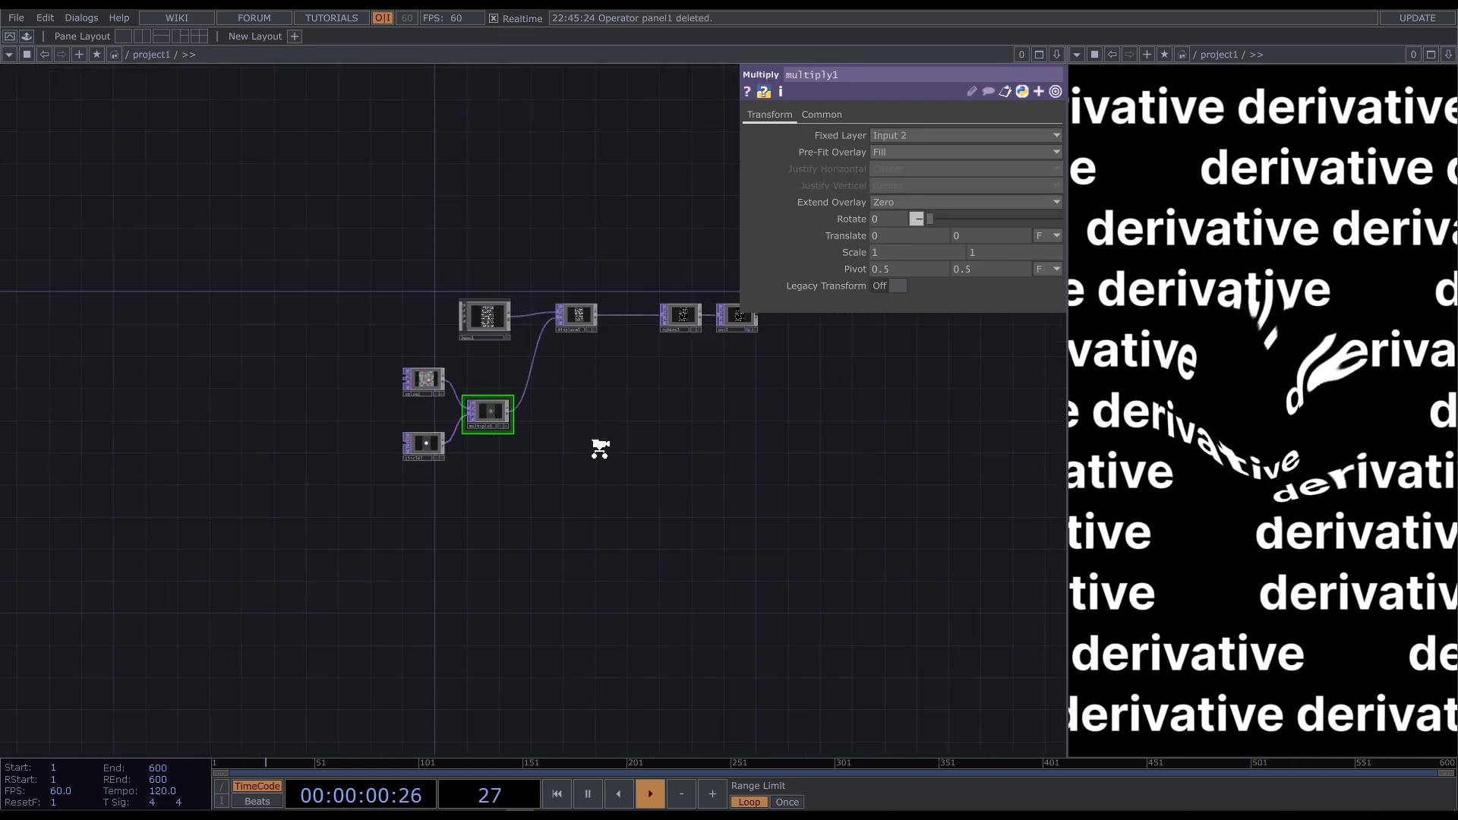
{"action": "scroll", "coordinate": [117, 277], "scroll_direction": "down", "scroll_amount": 3}
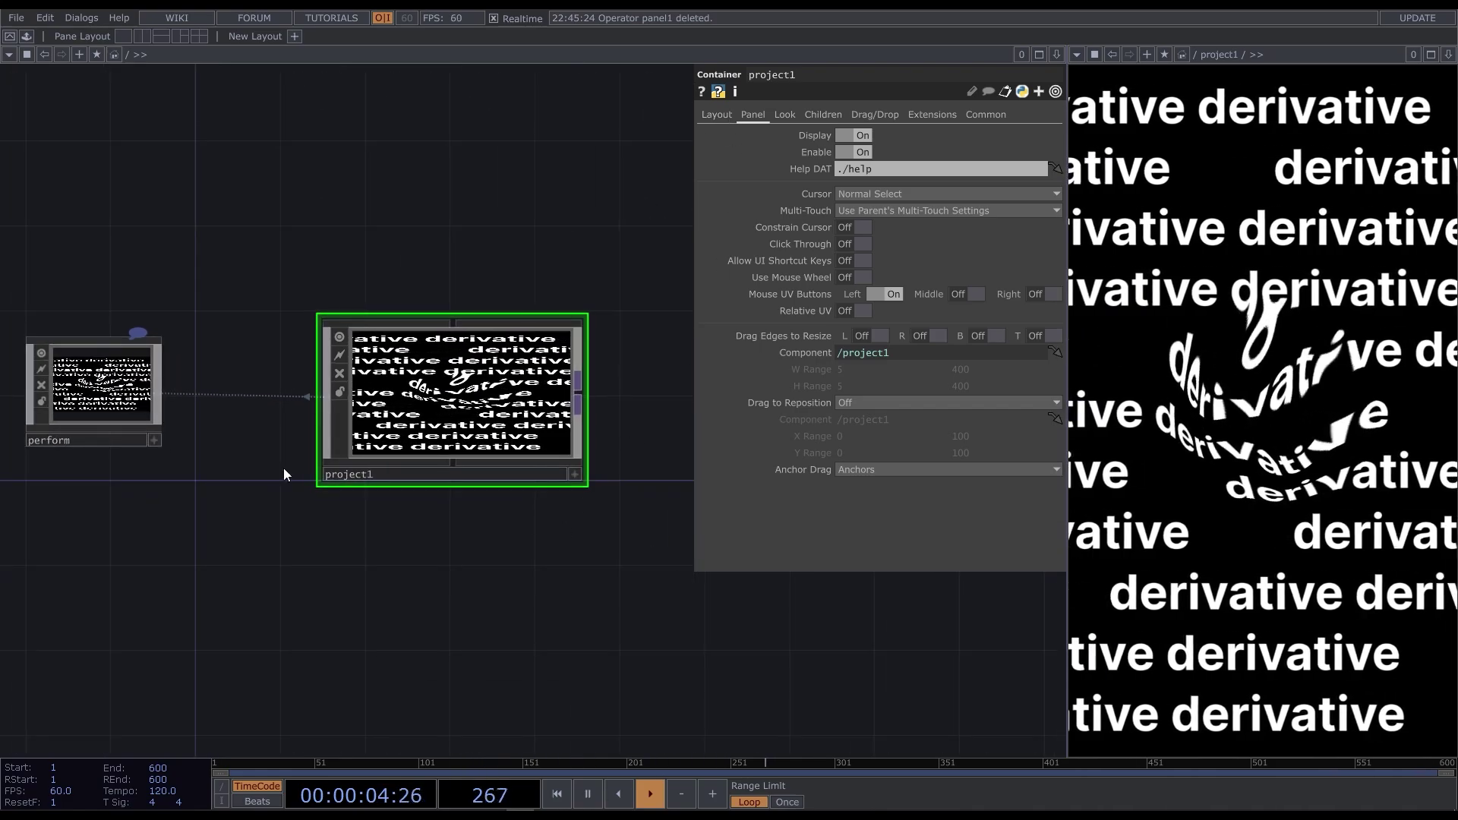
{"action": "left_click", "coordinate": [716, 114]}
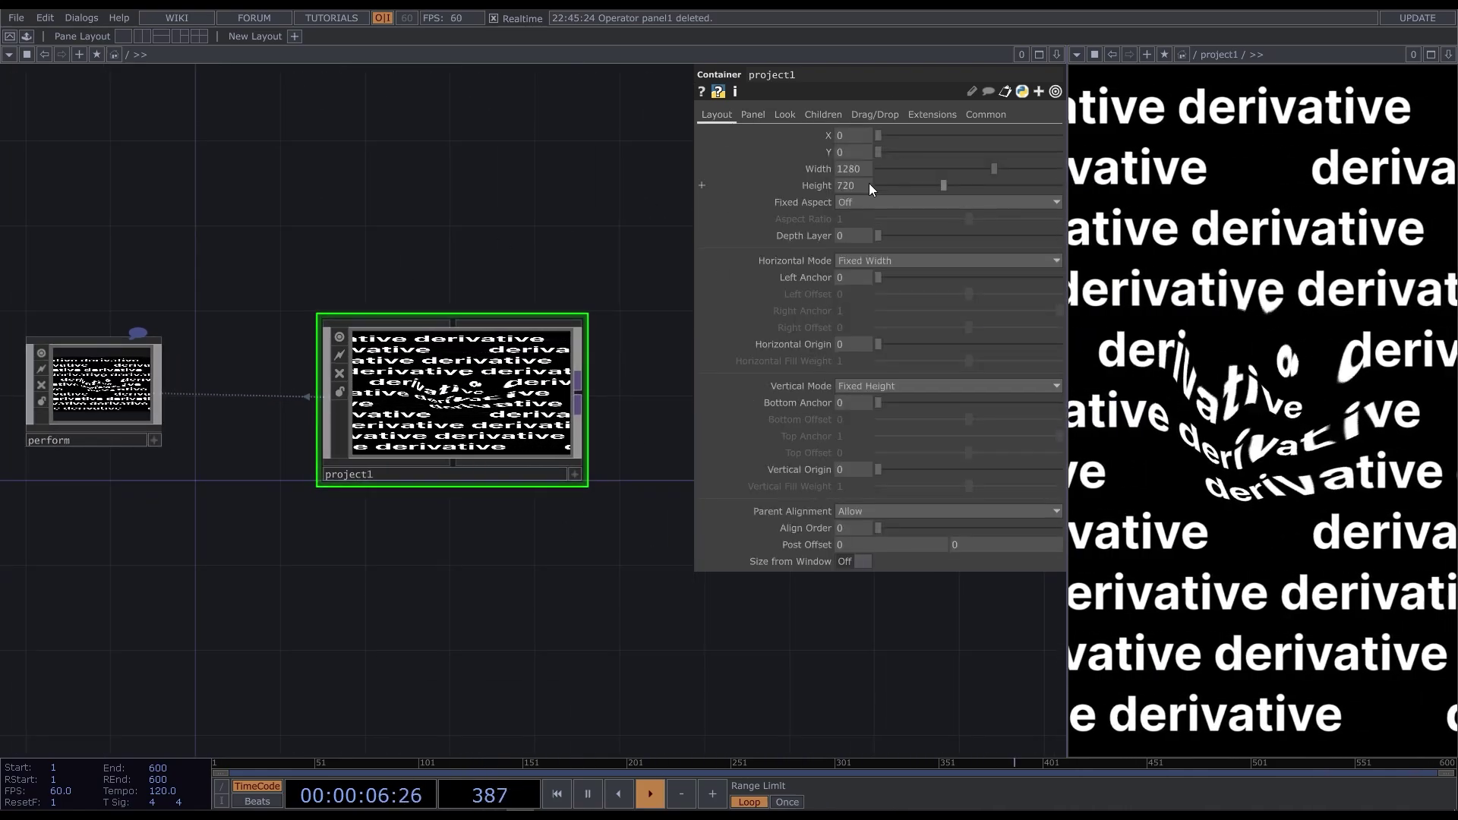
{"action": "type", "text": "720"}
{"action": "key", "text": "Return"}
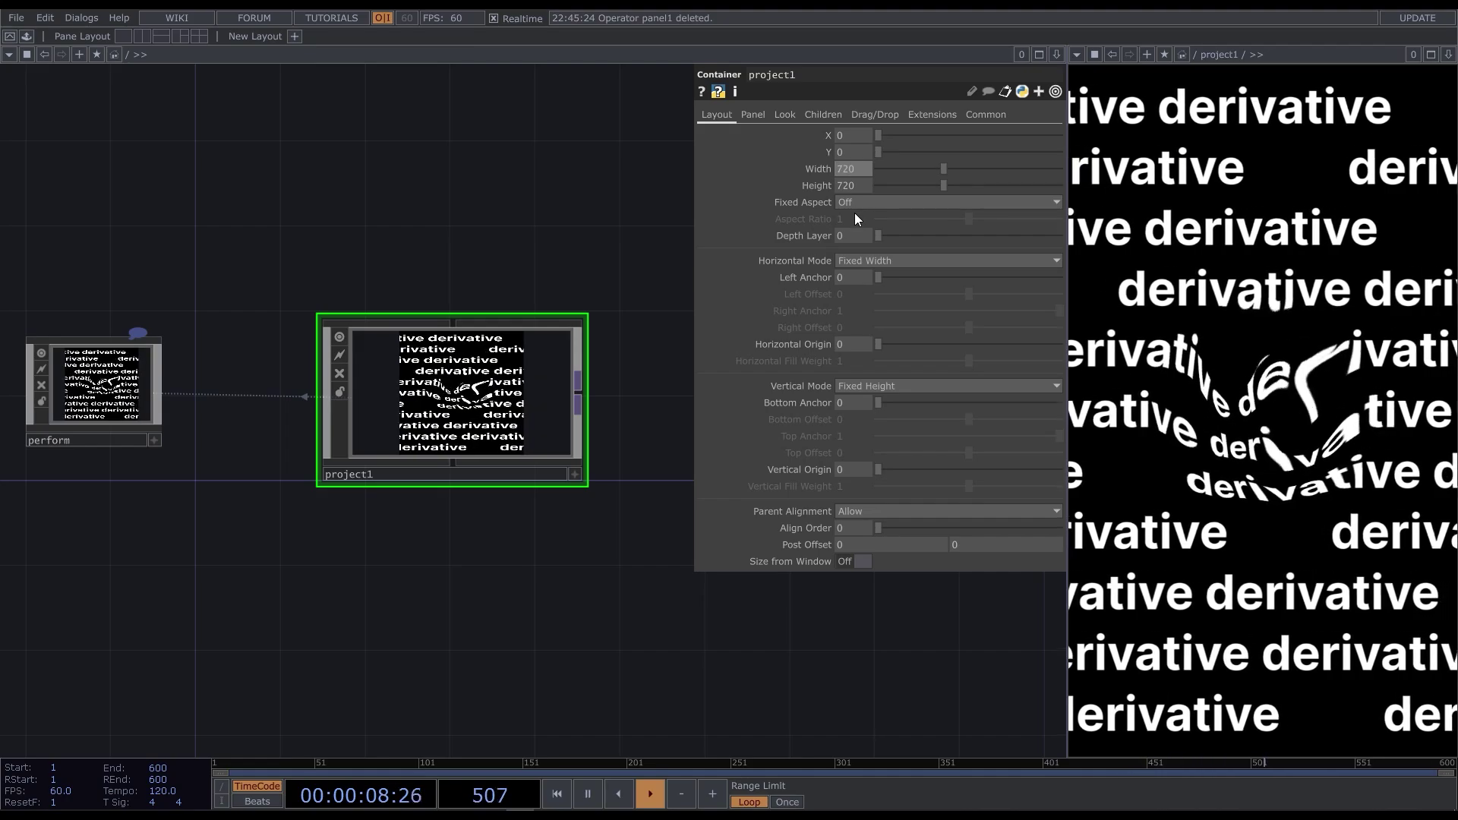
{"action": "left_click", "coordinate": [856, 187]}
{"action": "left_click_drag", "start_coordinate": [856, 187], "coordinate": [799, 184]}
{"action": "type", "text": "1280"}
{"action": "key", "text": "Return"}
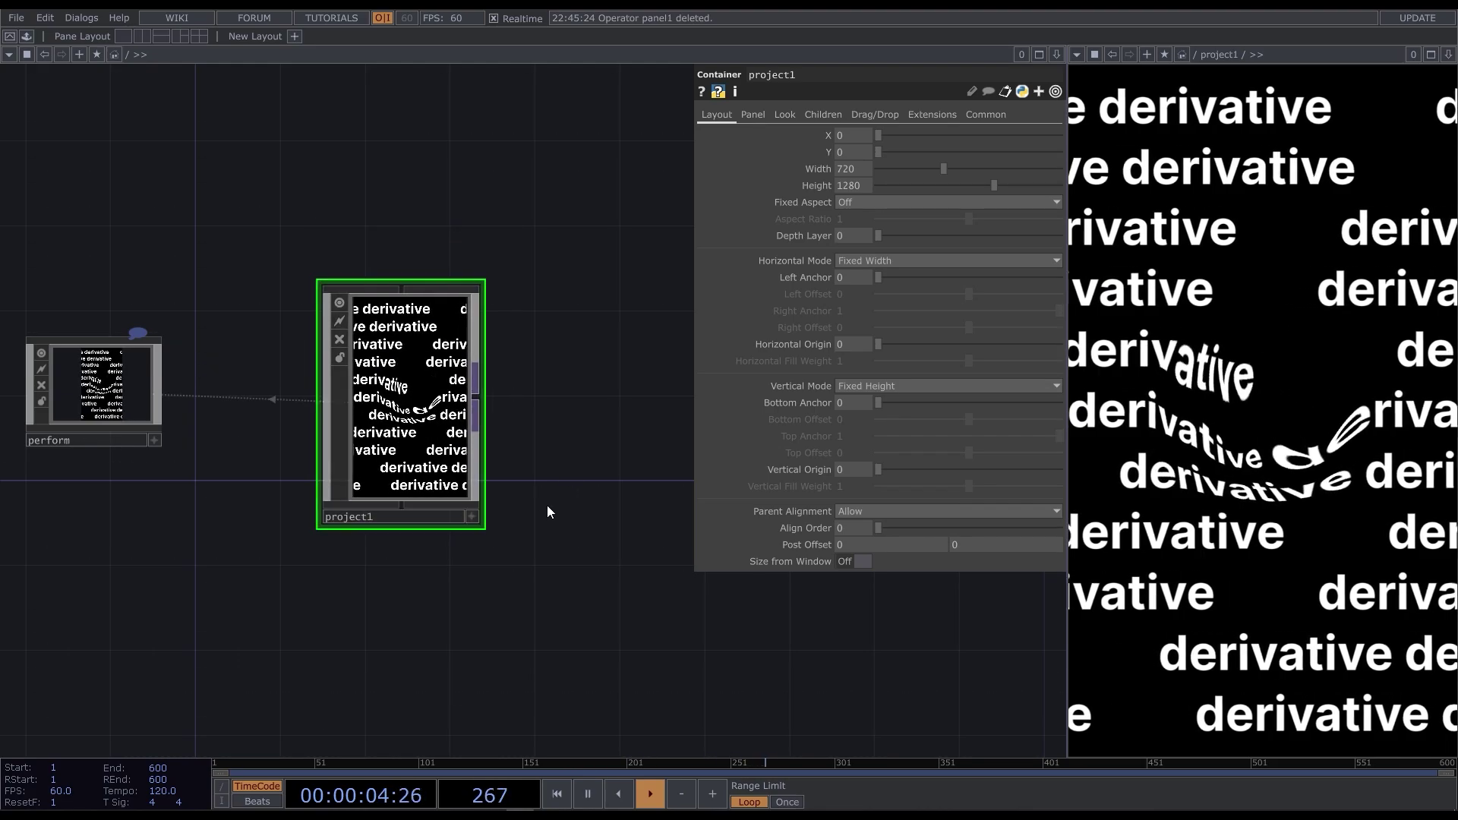
- Add a Panel CHOP beside project1 in the root network and assign project1 as its component
{"action": "key", "text": "Tab"}
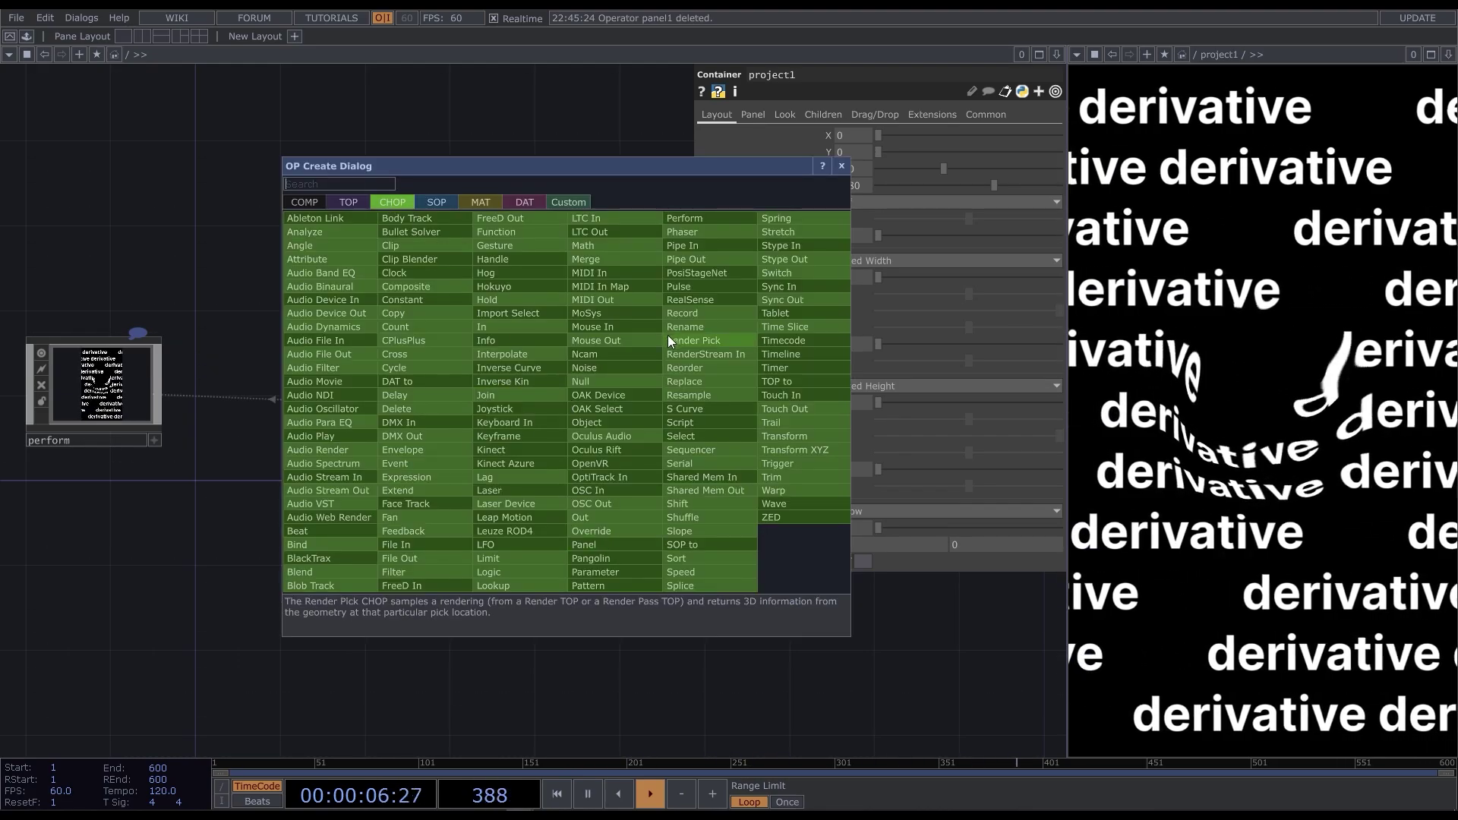
{"action": "type", "text": "p"}
{"action": "left_click", "coordinate": [613, 541]}
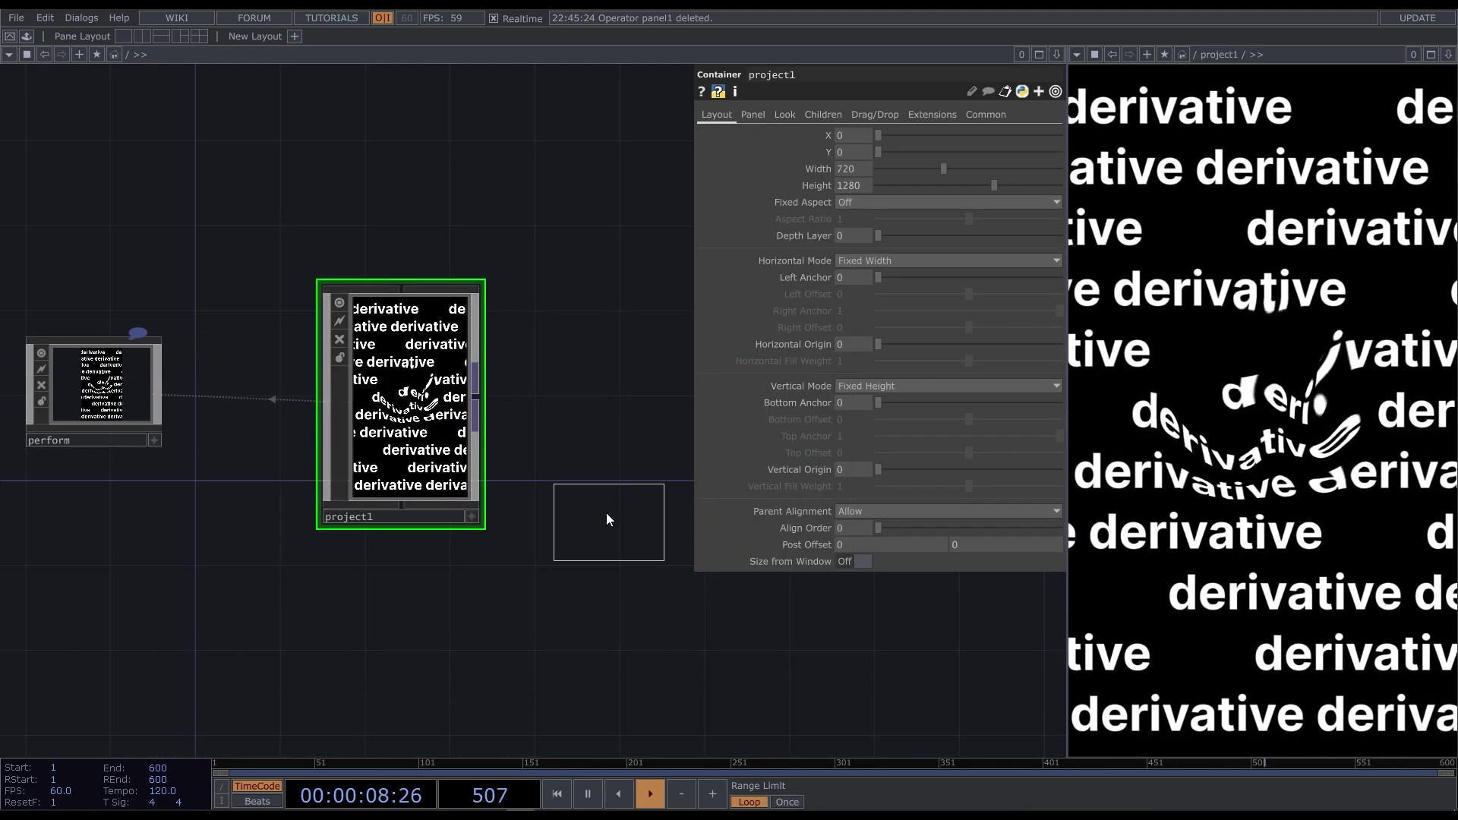
{"action": "left_click", "coordinate": [578, 403]}
{"action": "left_click_drag", "start_coordinate": [612, 437], "coordinate": [612, 408]}
{"action": "left_click_drag", "start_coordinate": [377, 383], "coordinate": [628, 396]}
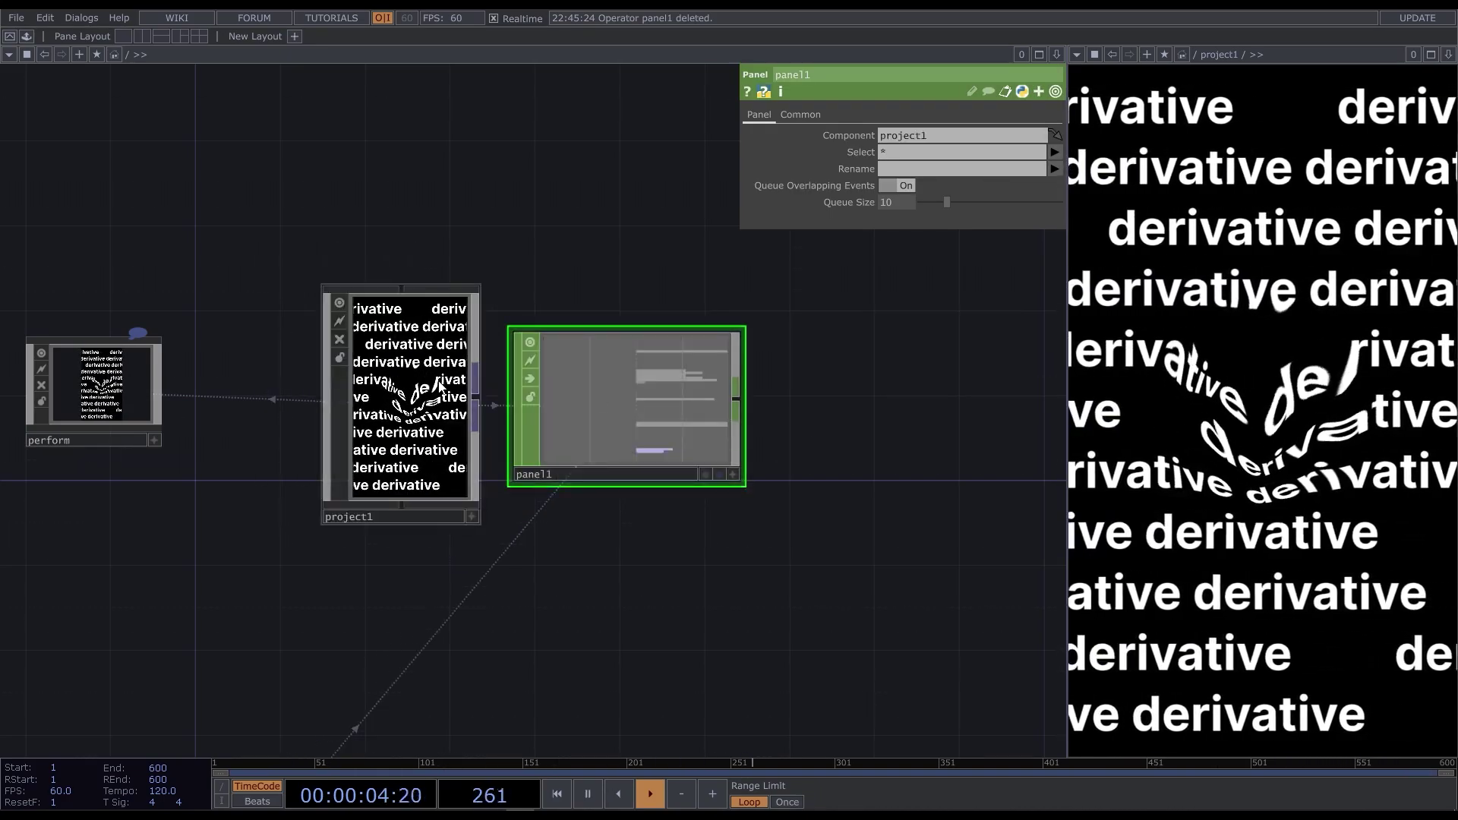
- Activate project1's viewer and examine how panel1's channels respond to the cursor moving over it
{"action": "scroll", "coordinate": [456, 394], "scroll_direction": "up", "scroll_amount": 6}
{"action": "left_click_drag", "start_coordinate": [948, 396], "coordinate": [889, 395]}
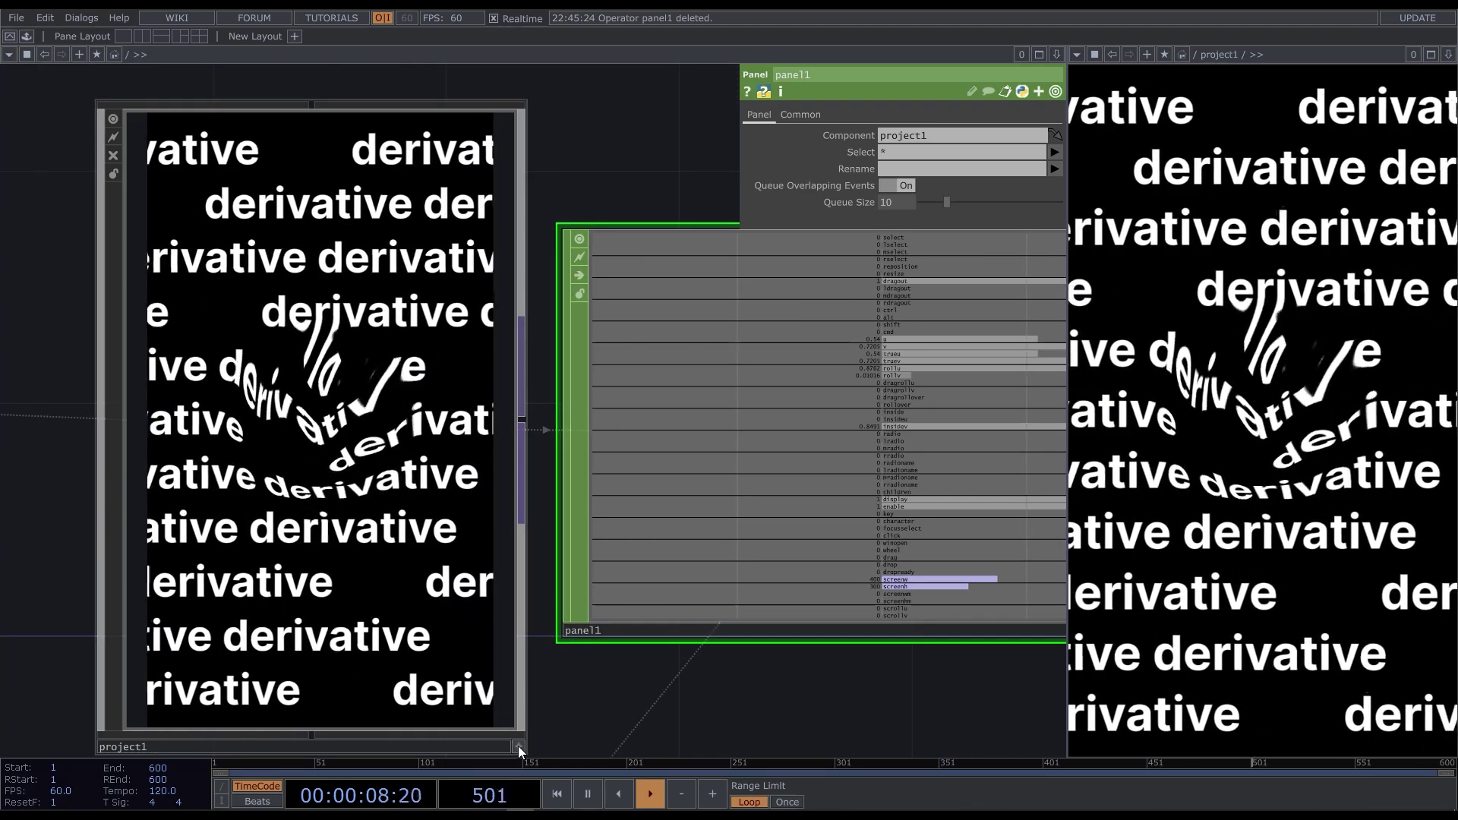
{"action": "left_click", "coordinate": [518, 746]}
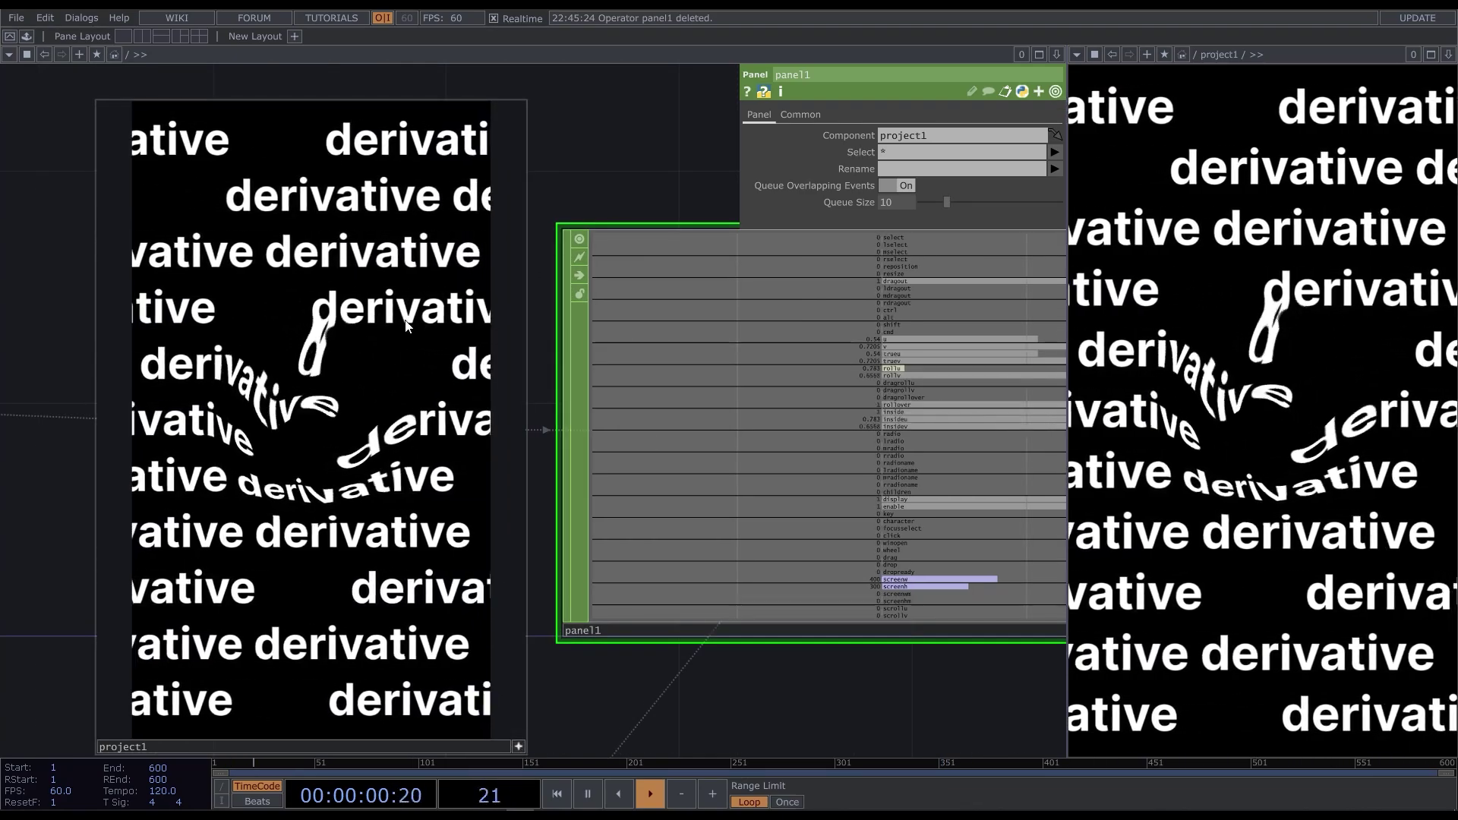
{"action": "scroll", "coordinate": [343, 323], "scroll_direction": "down", "scroll_amount": 3}
{"action": "scroll", "coordinate": [326, 387], "scroll_direction": "up", "scroll_amount": 2}
{"action": "scroll", "coordinate": [316, 375], "scroll_direction": "up", "scroll_amount": 1}
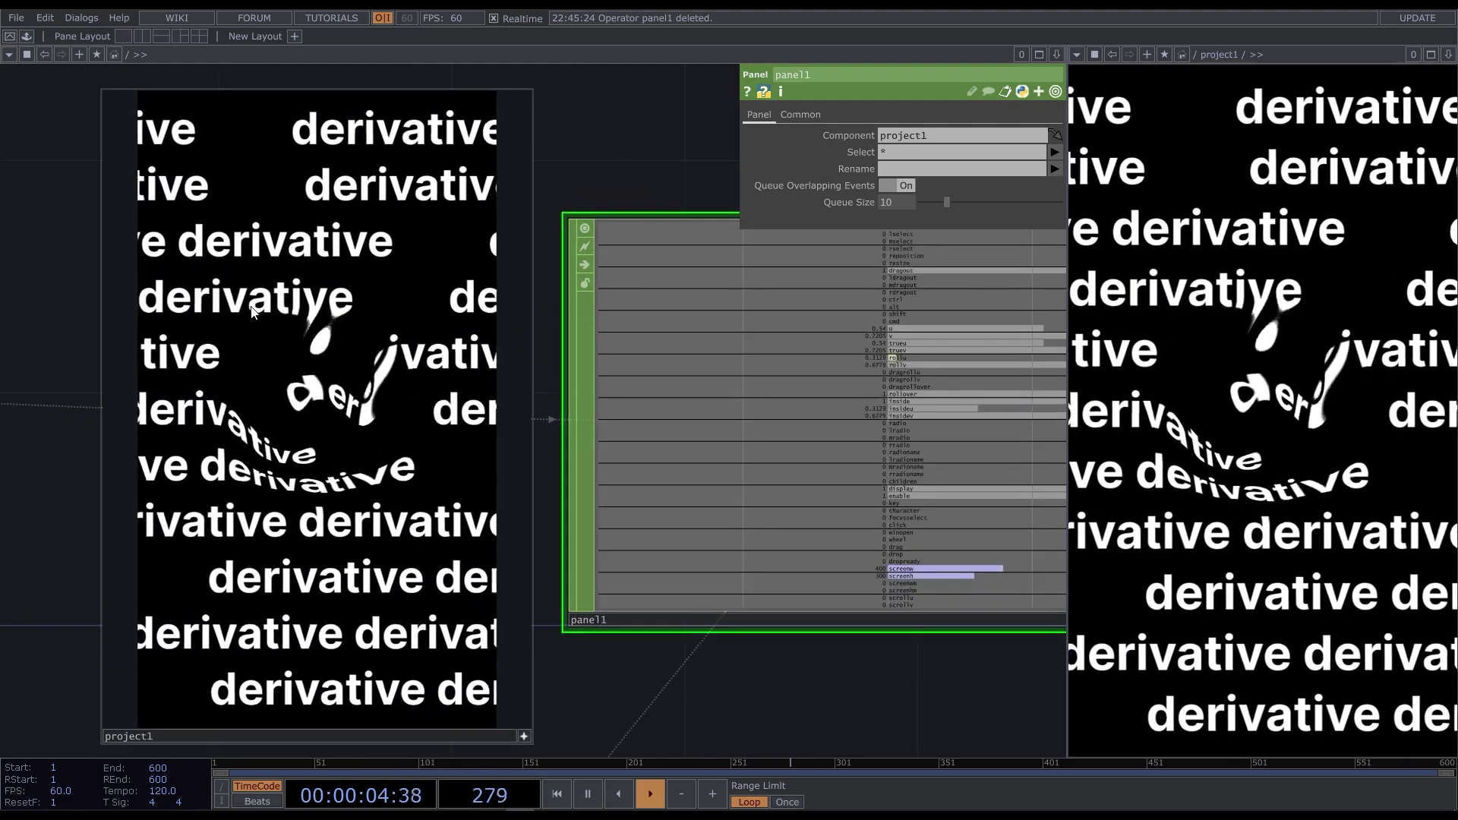
{"action": "scroll", "coordinate": [356, 382], "scroll_direction": "down", "scroll_amount": 4}
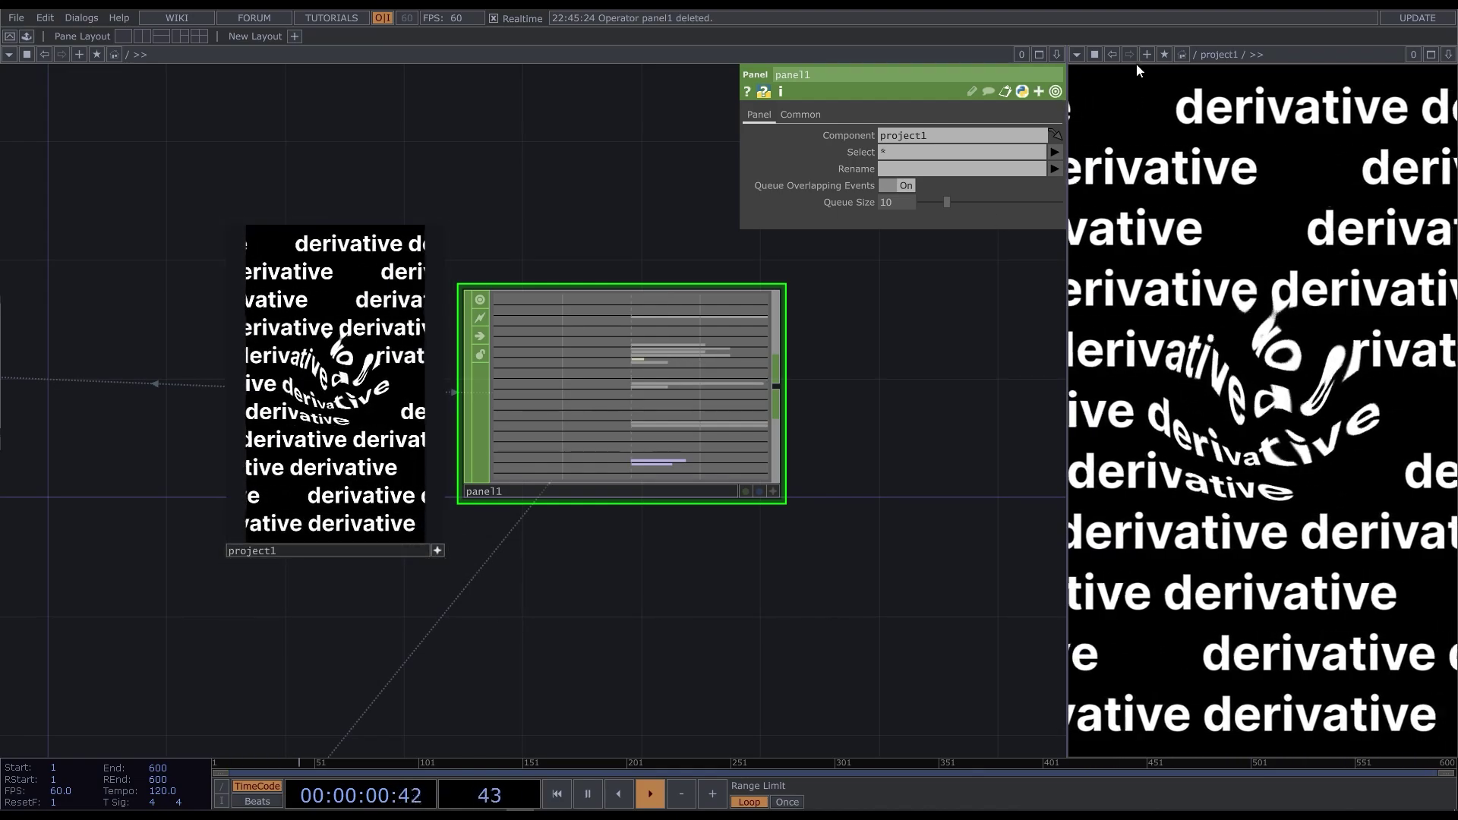
- Switch the project1 preview pane to the Panel type and check panel1's channels against cursor movement over it
{"action": "left_click", "coordinate": [1077, 55]}
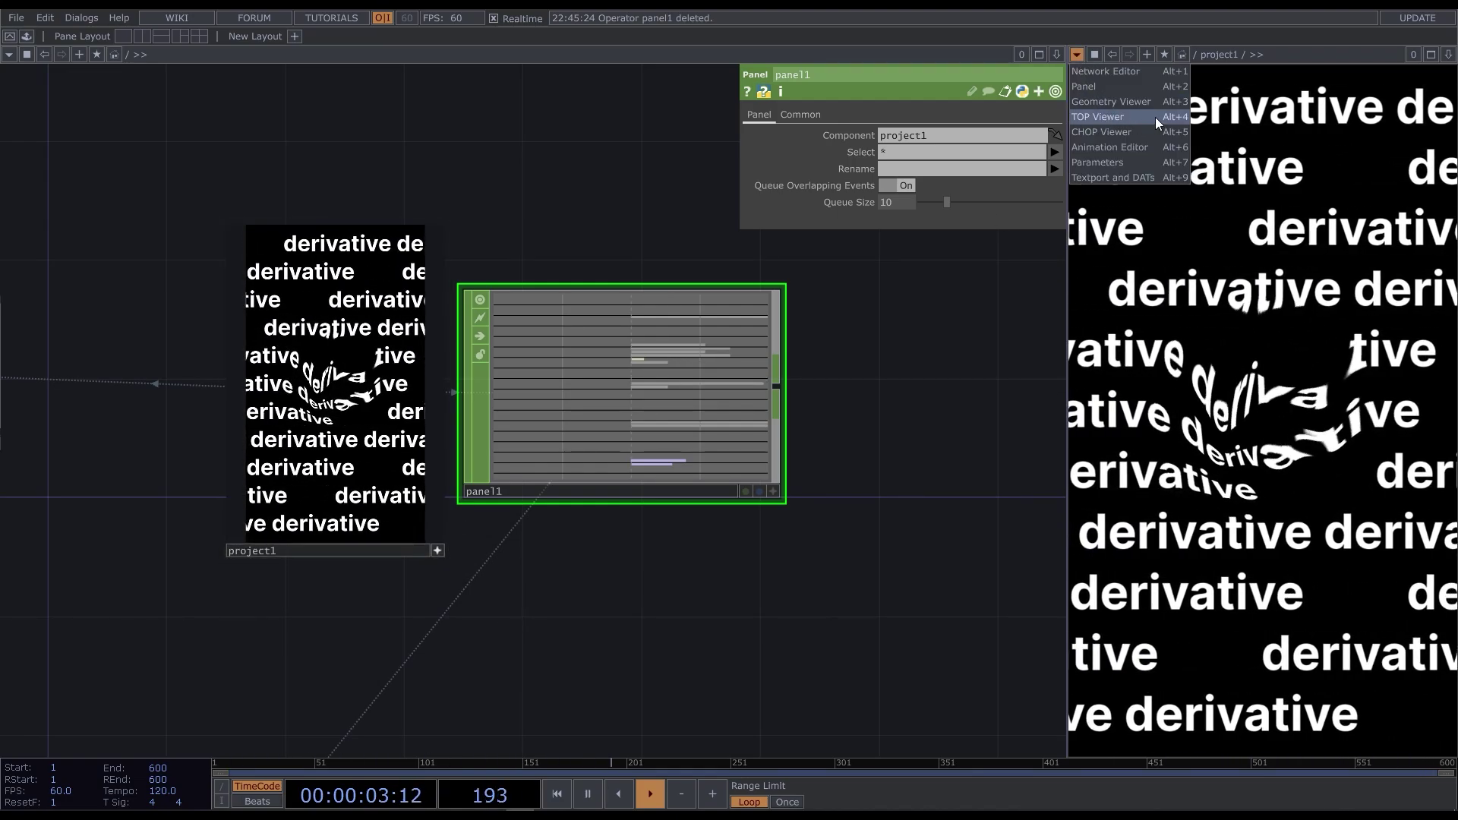
{"action": "left_click", "coordinate": [1170, 86]}
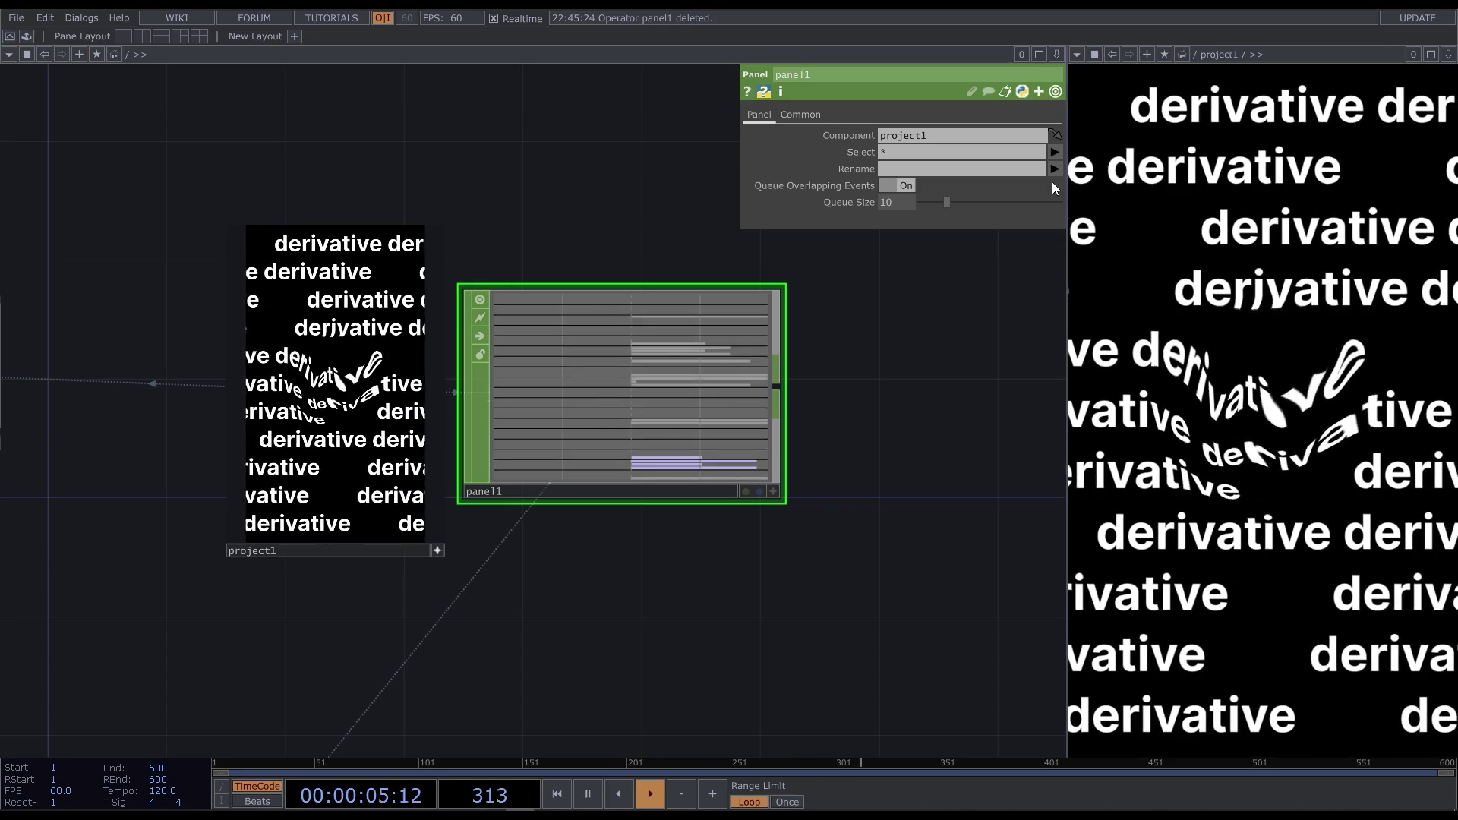
{"action": "scroll", "coordinate": [836, 381], "scroll_direction": "up", "scroll_amount": 5}
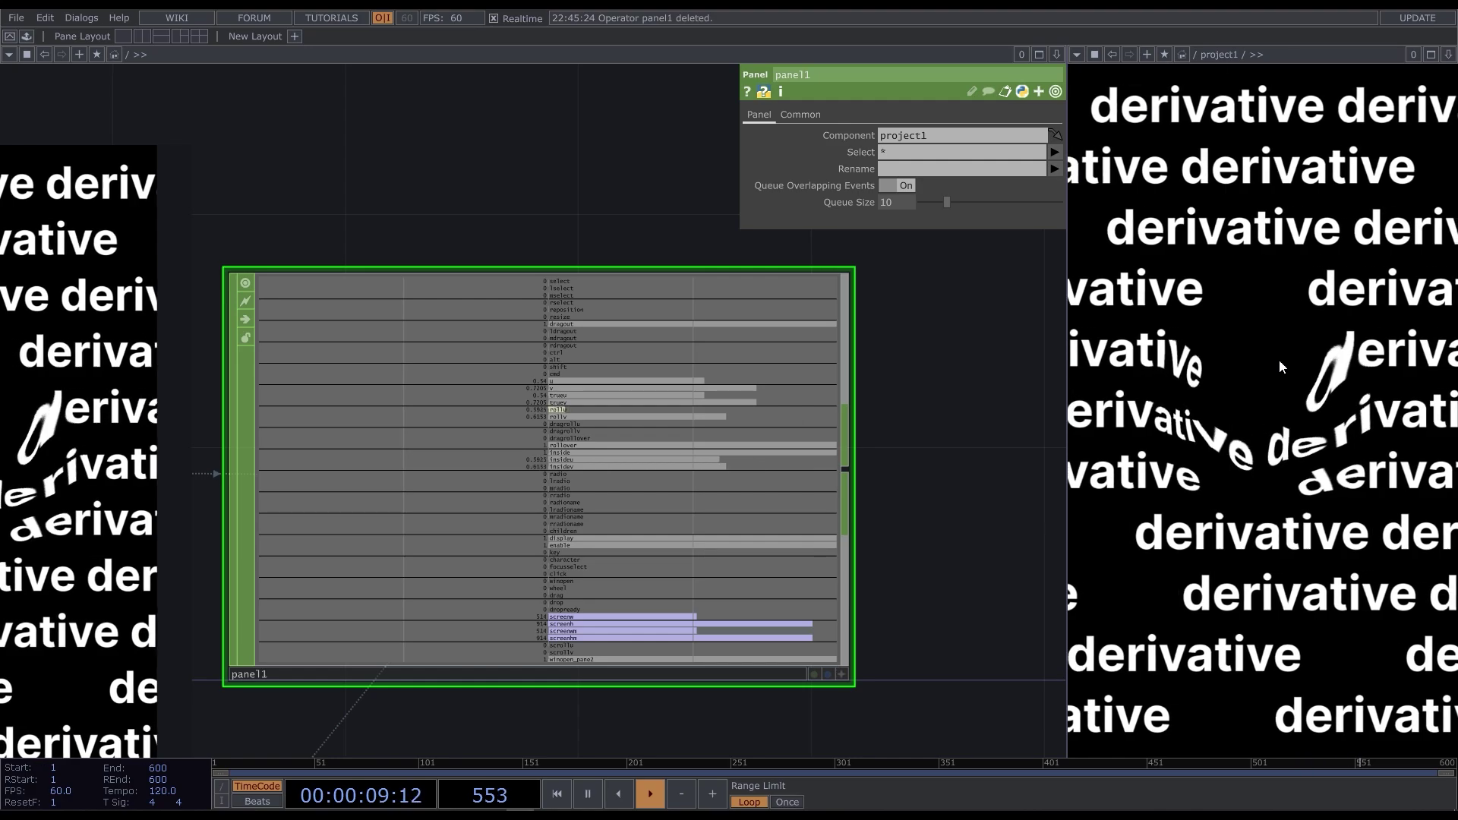
- Deactivate project1's viewer and move the container farther from panel1
{"action": "scroll", "coordinate": [958, 379], "scroll_direction": "down", "scroll_amount": 5}
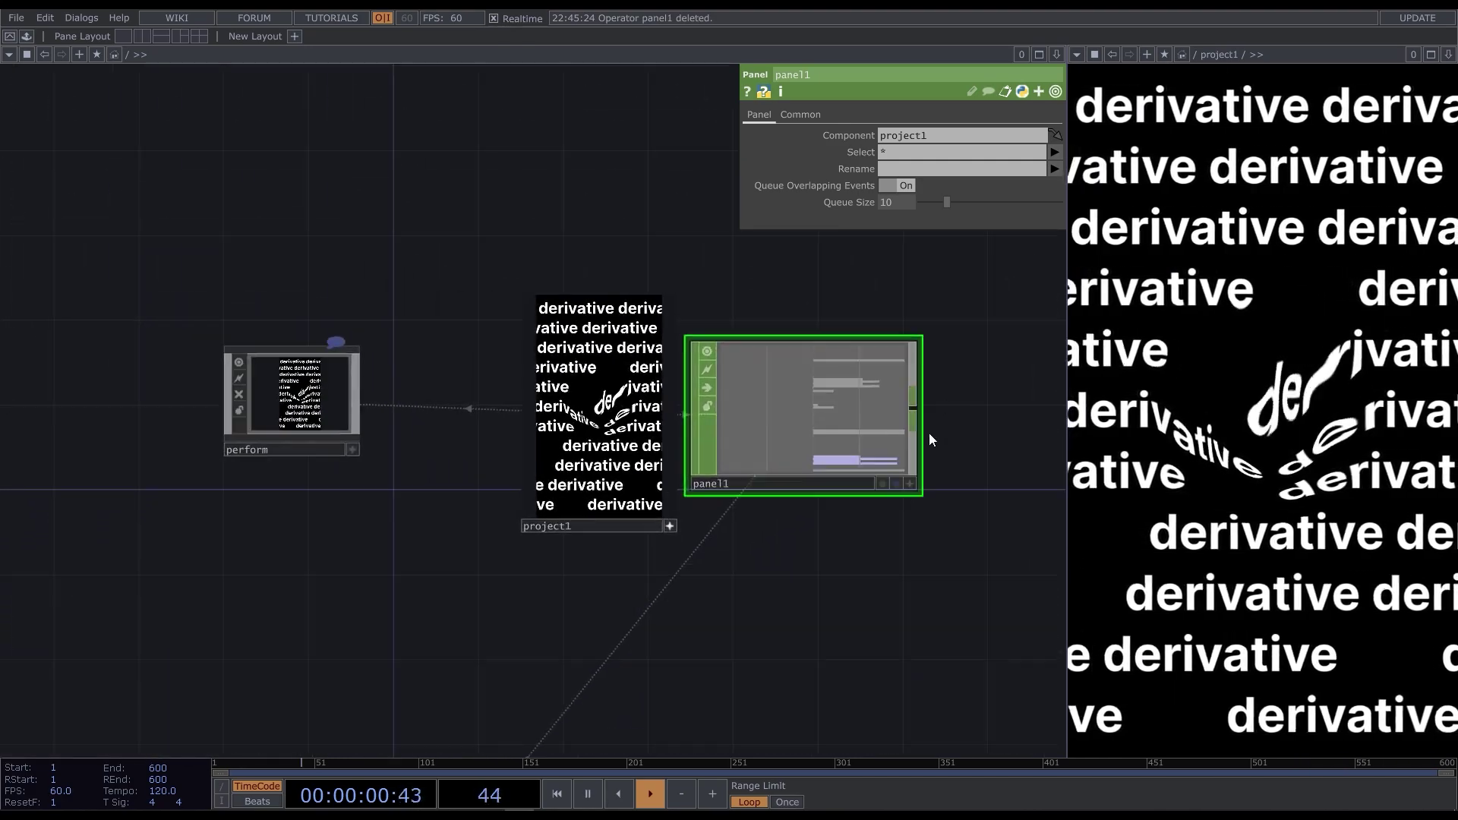
{"action": "left_click", "coordinate": [670, 525]}
{"action": "left_click_drag", "start_coordinate": [638, 486], "coordinate": [574, 486]}
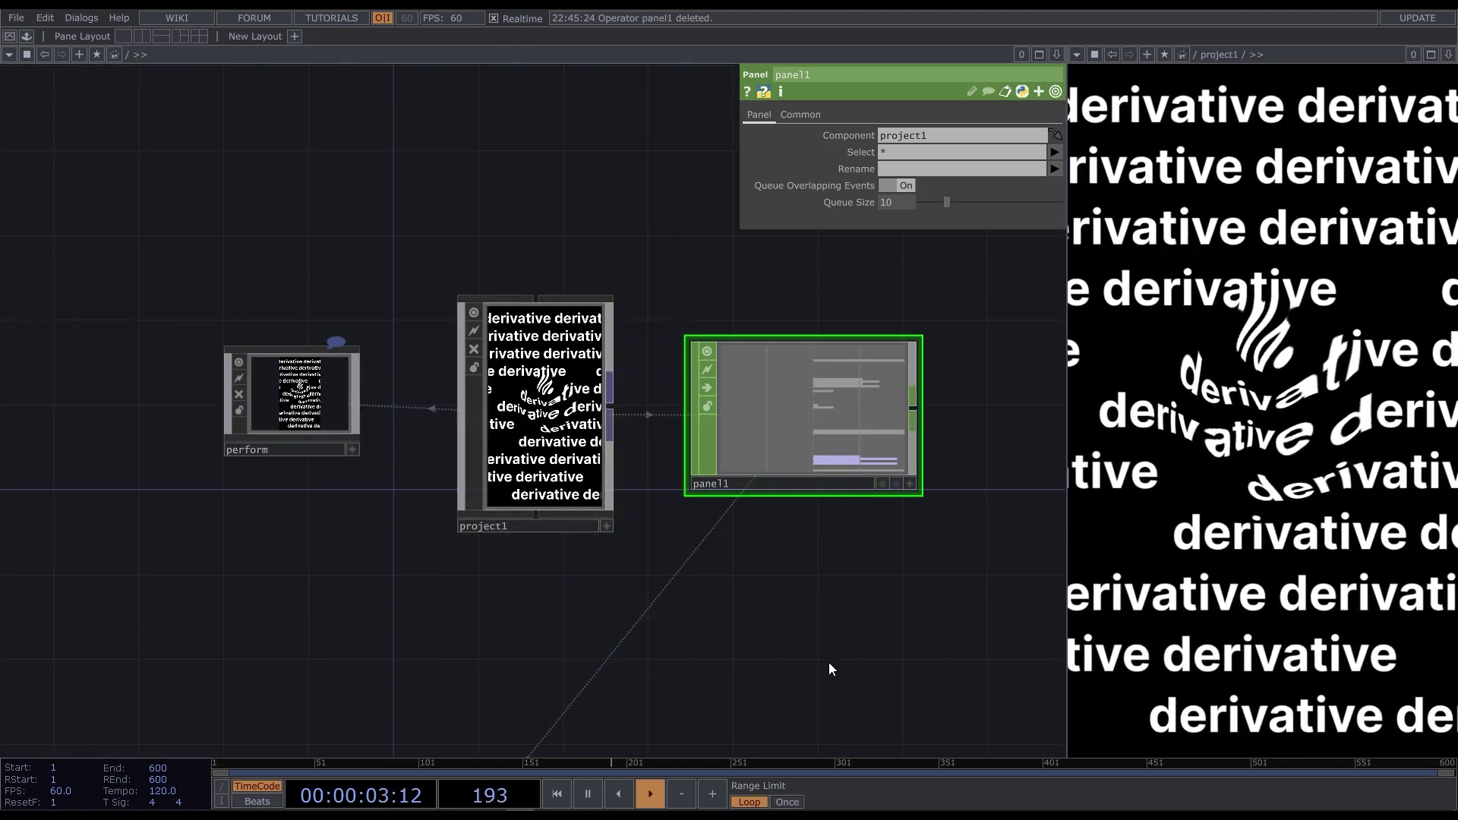
- Move panel1 to the input side of project1, below perform, and enter project1's network near multiply1
{"action": "left_click_drag", "start_coordinate": [818, 425], "coordinate": [272, 594]}
{"action": "scroll", "coordinate": [524, 440], "scroll_direction": "up", "scroll_amount": 3}
{"action": "scroll", "coordinate": [524, 443], "scroll_direction": "up", "scroll_amount": 3}
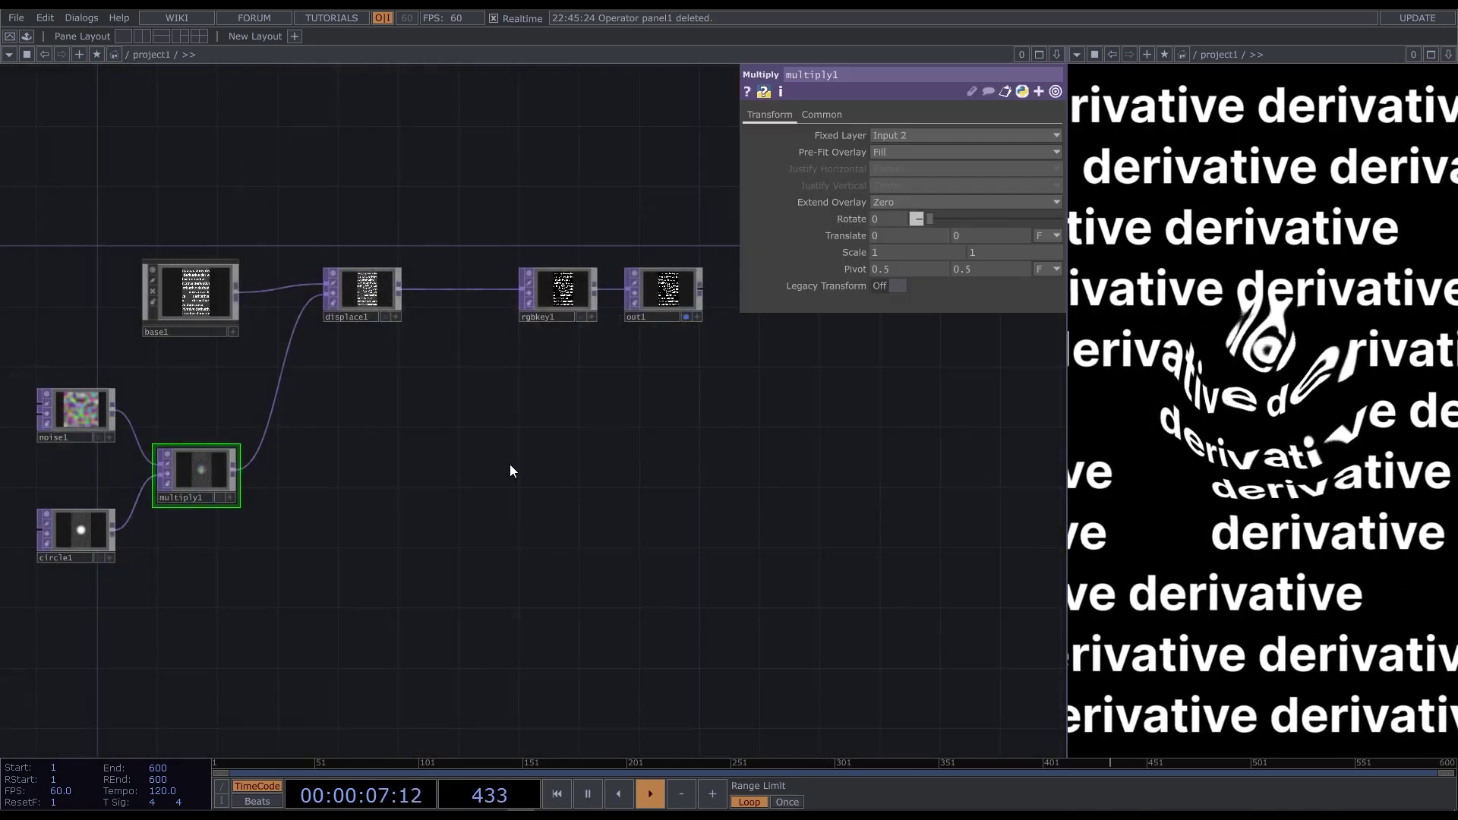
{"action": "scroll", "coordinate": [400, 589], "scroll_direction": "up", "scroll_amount": 4}
- Add an In CHOP inside project1 and wire panel1's output into project1's new CHOP input in the root network
{"action": "key", "text": "Tab"}
{"action": "type", "text": "in"}
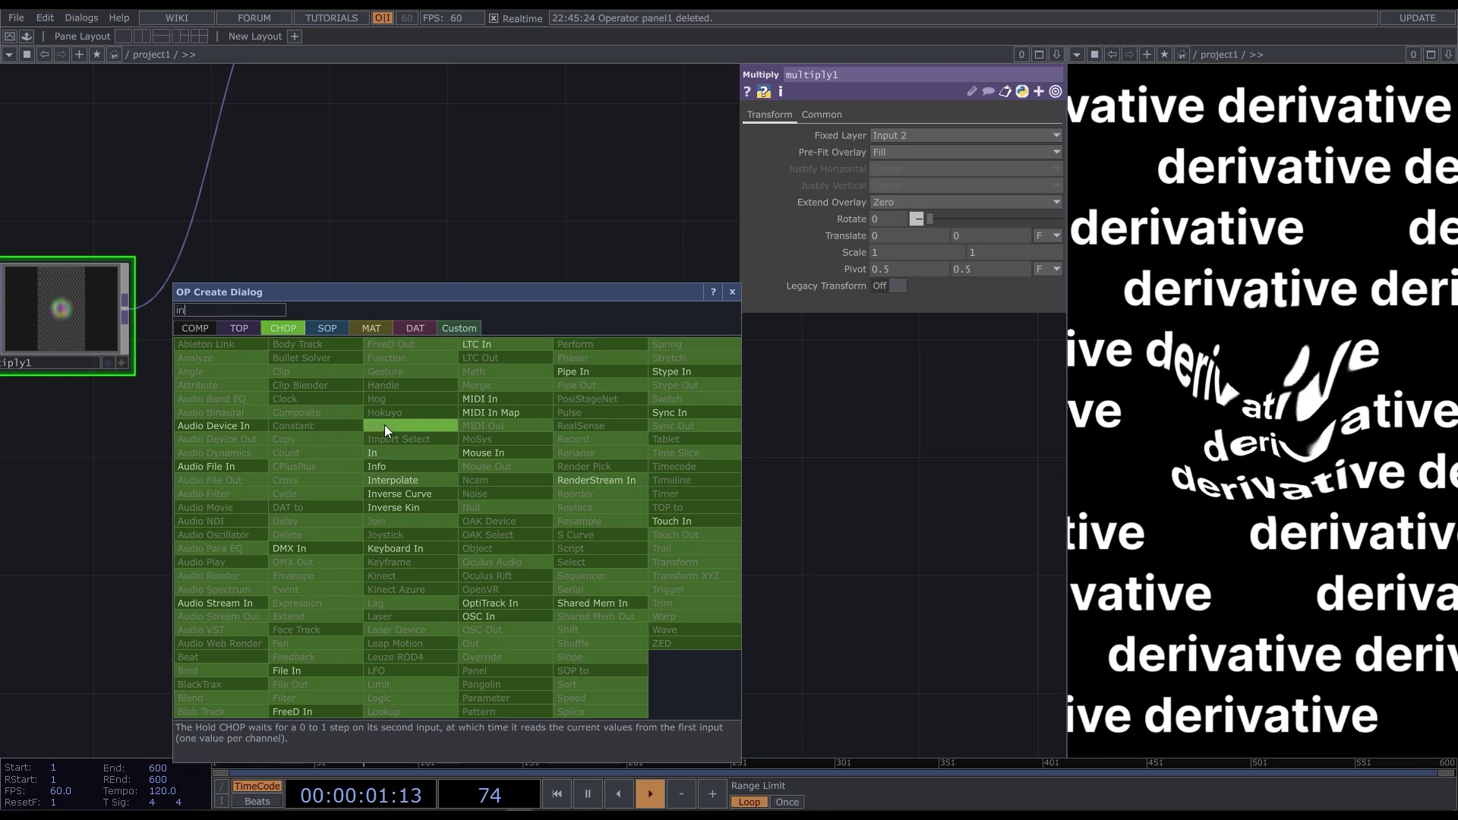
{"action": "left_click", "coordinate": [383, 453]}
{"action": "left_click", "coordinate": [444, 492]}
{"action": "scroll", "coordinate": [454, 503], "scroll_direction": "down", "scroll_amount": 8}
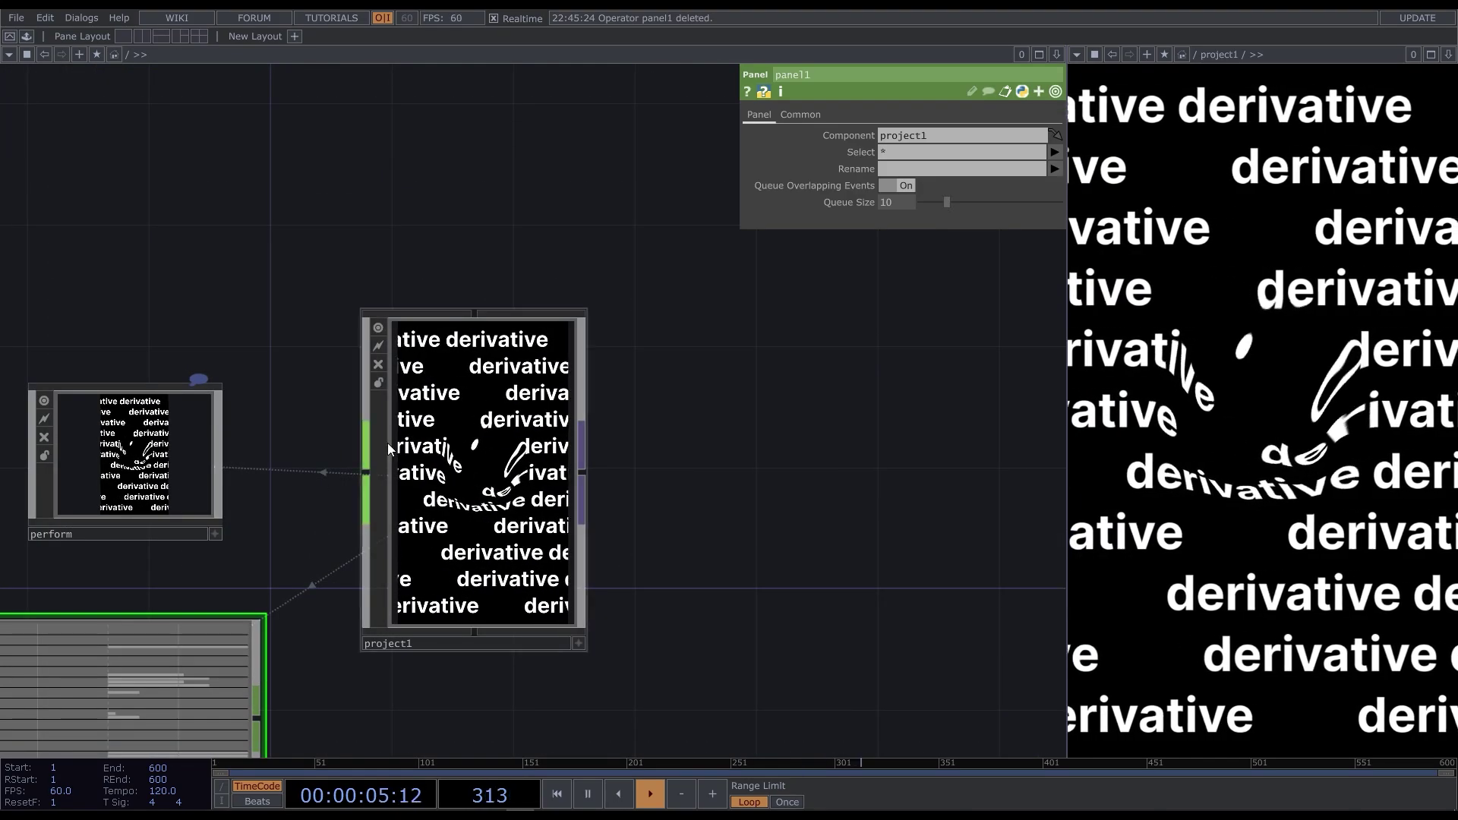
{"action": "scroll", "coordinate": [427, 454], "scroll_direction": "down", "scroll_amount": 3}
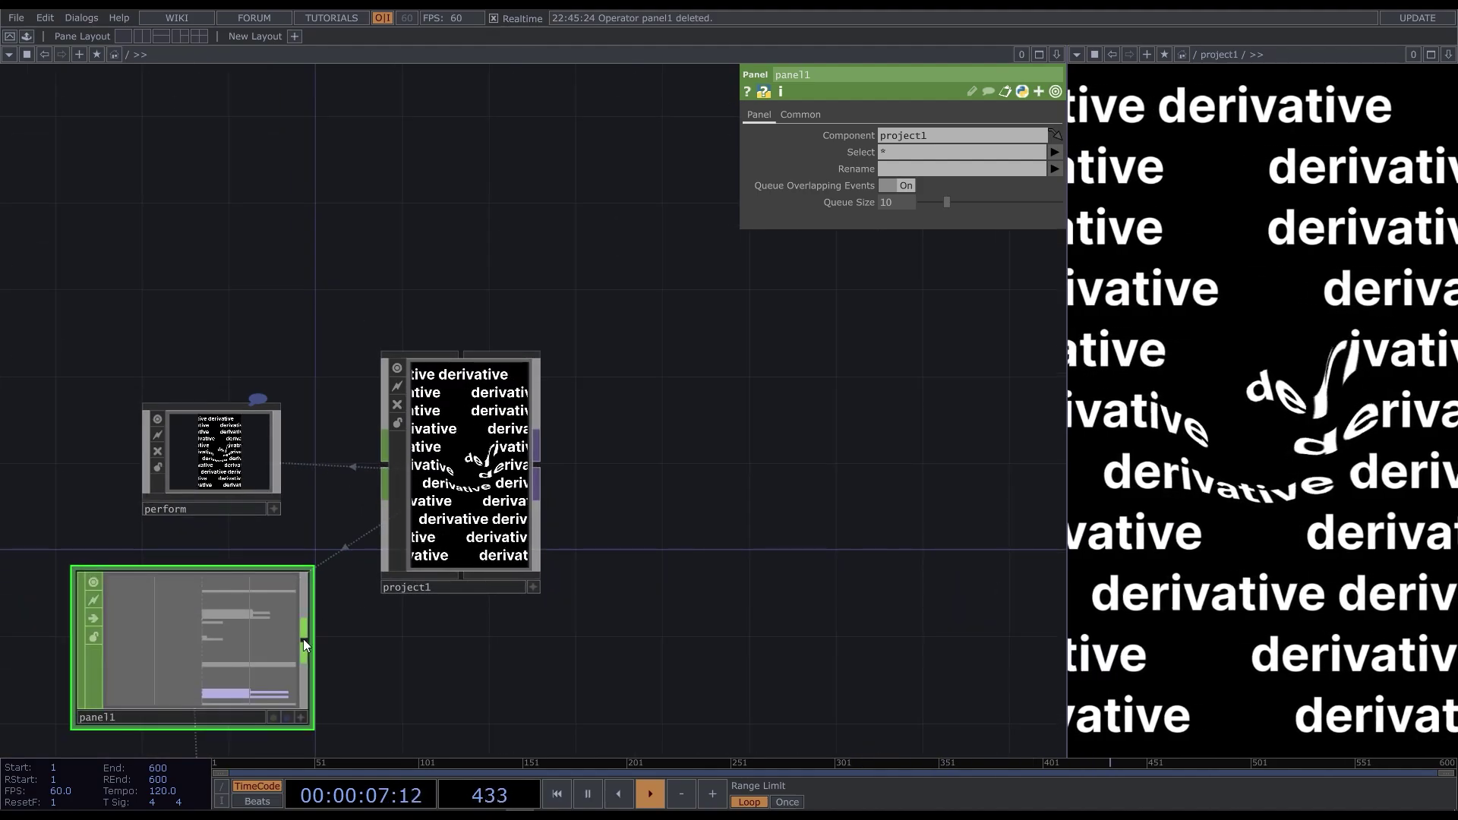
{"action": "left_click_drag", "start_coordinate": [303, 639], "coordinate": [386, 471]}
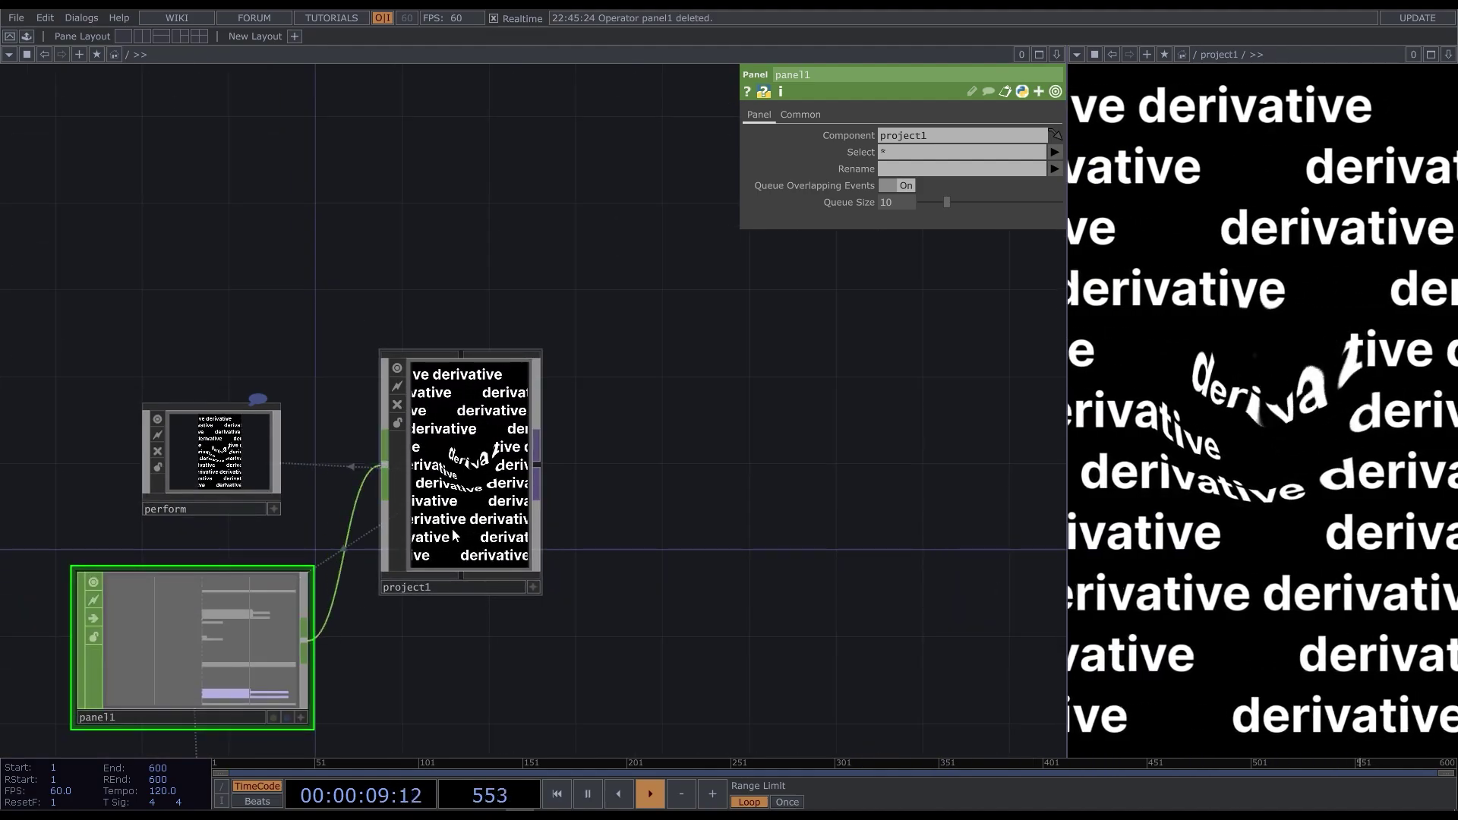
- Add a Select CHOP after in1 inside project1, fed by in1
{"action": "scroll", "coordinate": [427, 524], "scroll_direction": "up", "scroll_amount": 4}
{"action": "scroll", "coordinate": [399, 566], "scroll_direction": "up", "scroll_amount": 6}
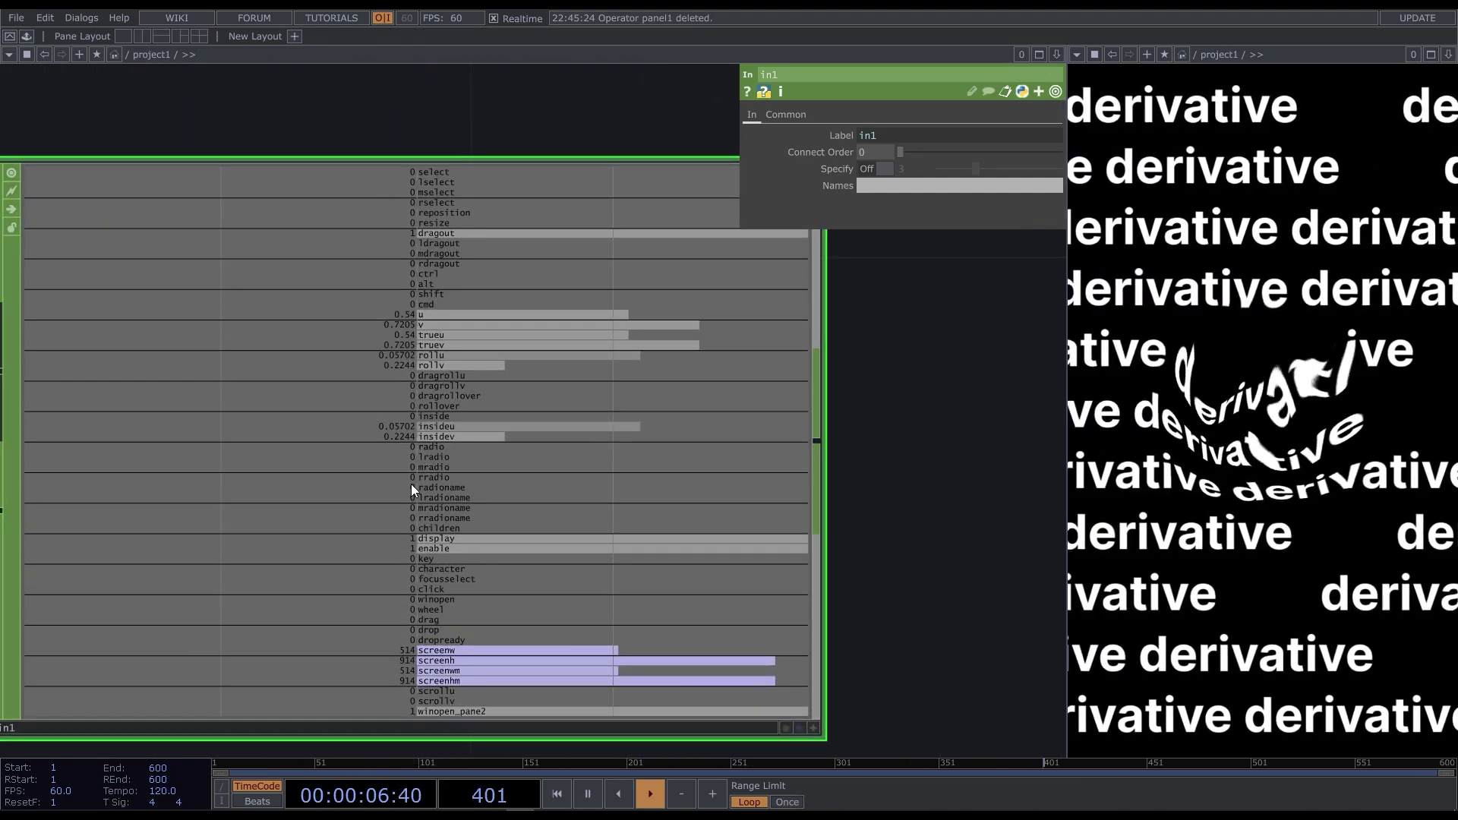
{"action": "scroll", "coordinate": [411, 484], "scroll_direction": "down", "scroll_amount": 6}
{"action": "key", "text": "Tab"}
{"action": "type", "text": "sel"}
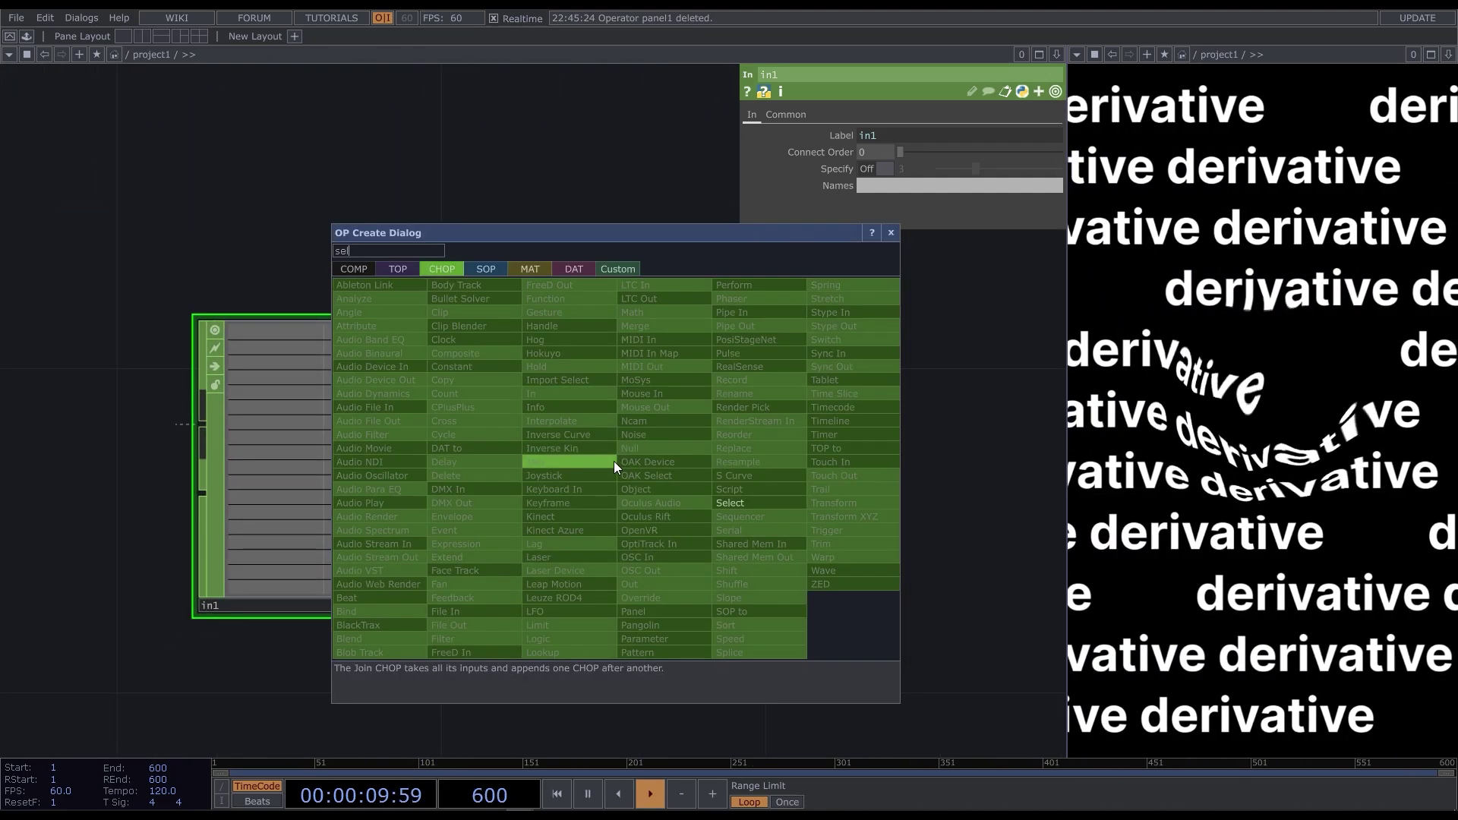
{"action": "left_click", "coordinate": [733, 501]}
{"action": "left_click", "coordinate": [890, 465]}
- Set select1's channel names to insideu and insidev
{"action": "scroll", "coordinate": [309, 462], "scroll_direction": "down", "scroll_amount": 2}
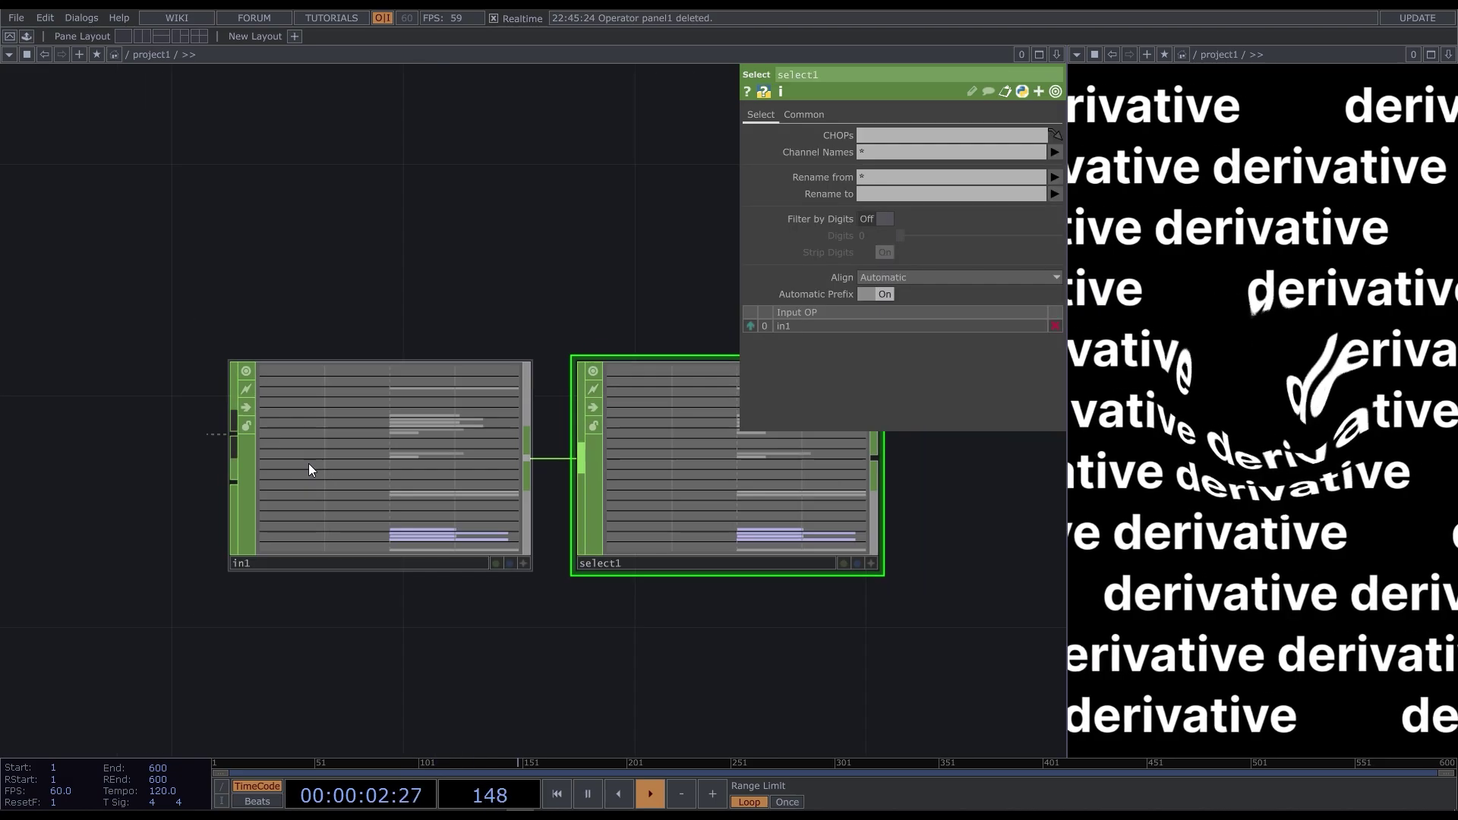
{"action": "scroll", "coordinate": [278, 486], "scroll_direction": "down", "scroll_amount": 2}
{"action": "left_click", "coordinate": [1054, 153]}
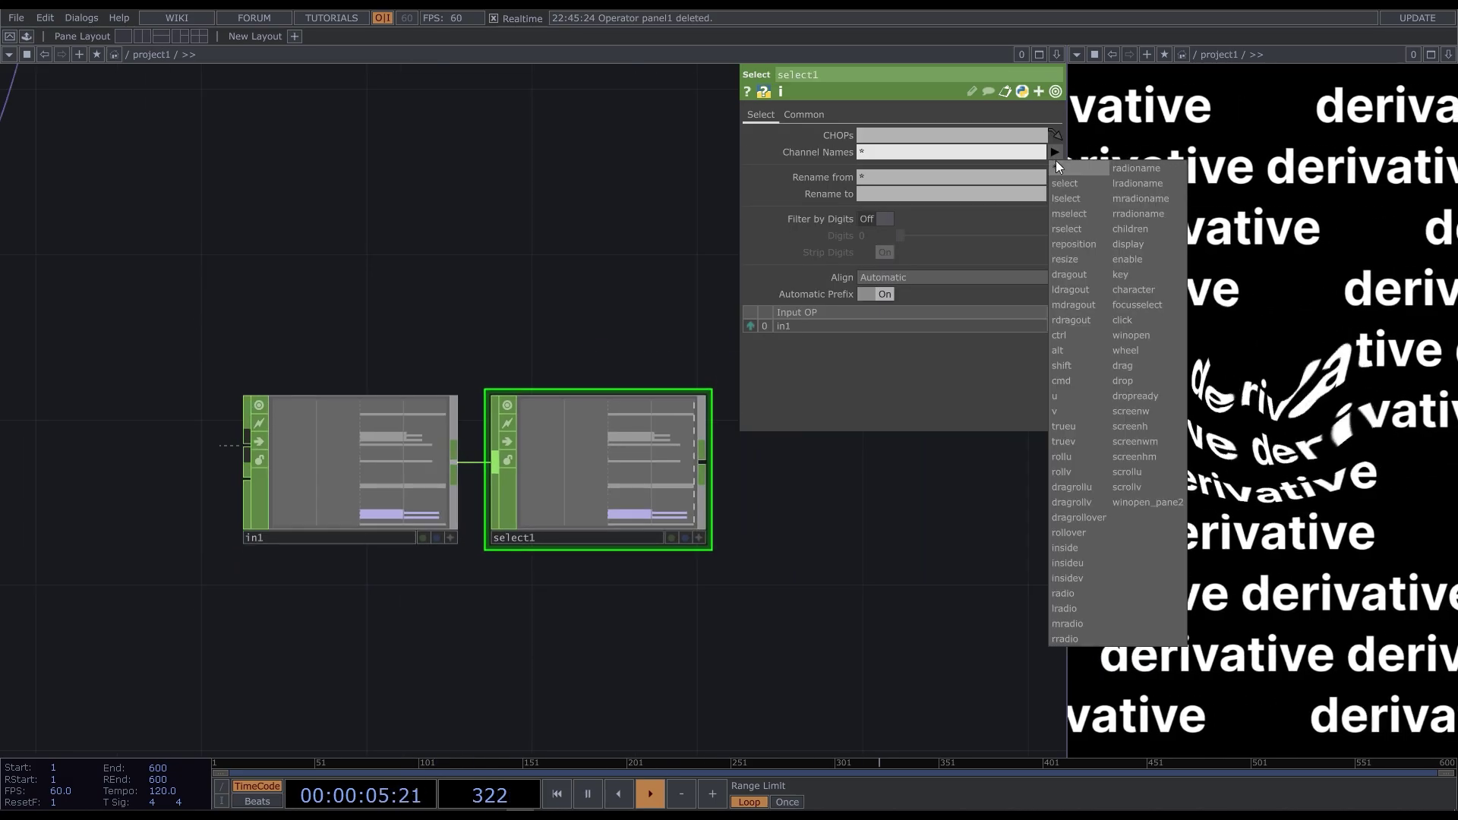
{"action": "left_click", "coordinate": [1067, 562]}
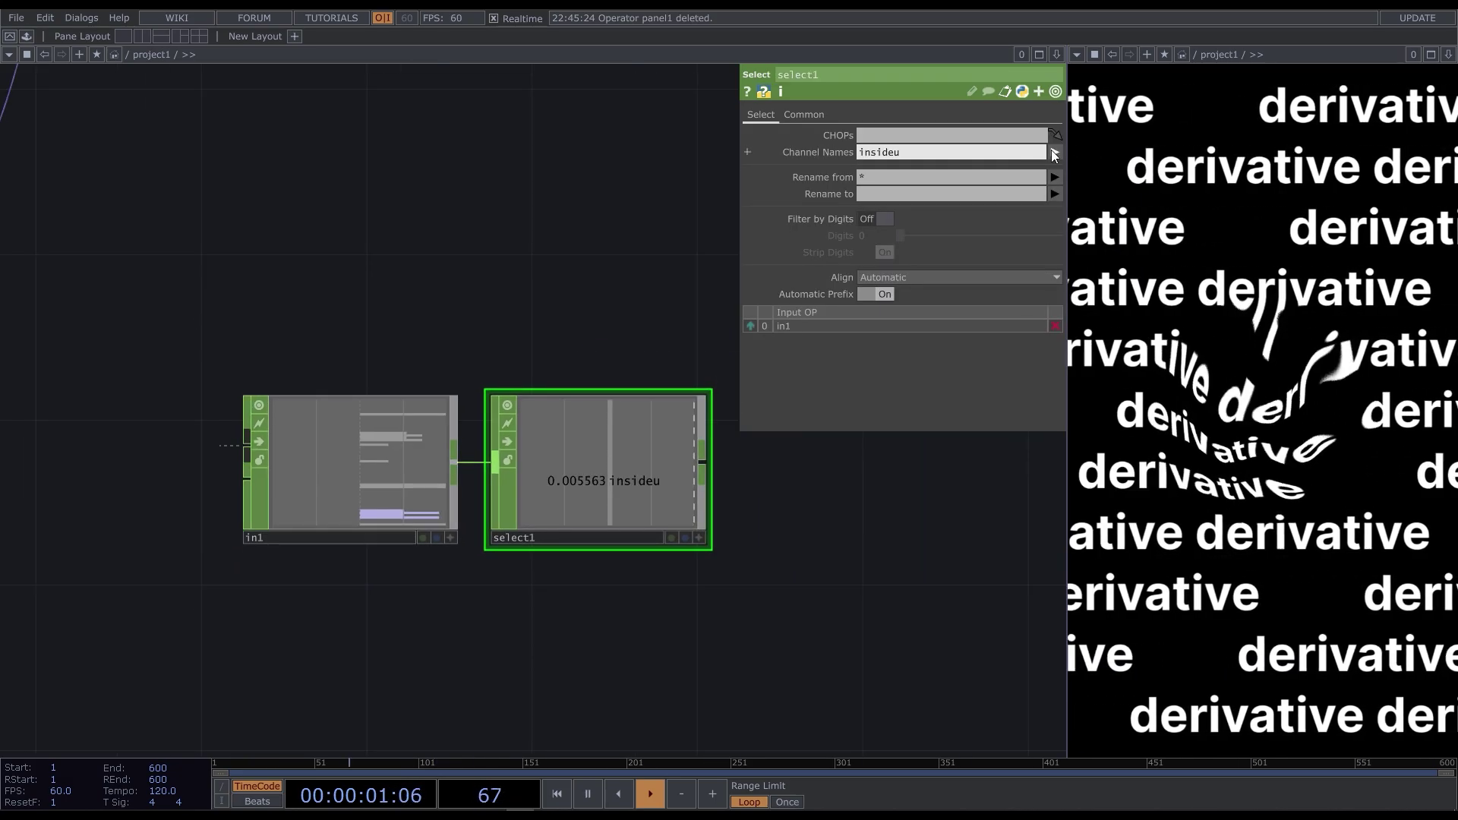
{"action": "left_click", "coordinate": [1055, 153]}
{"action": "left_click", "coordinate": [1067, 578], "text": "ctrl"}
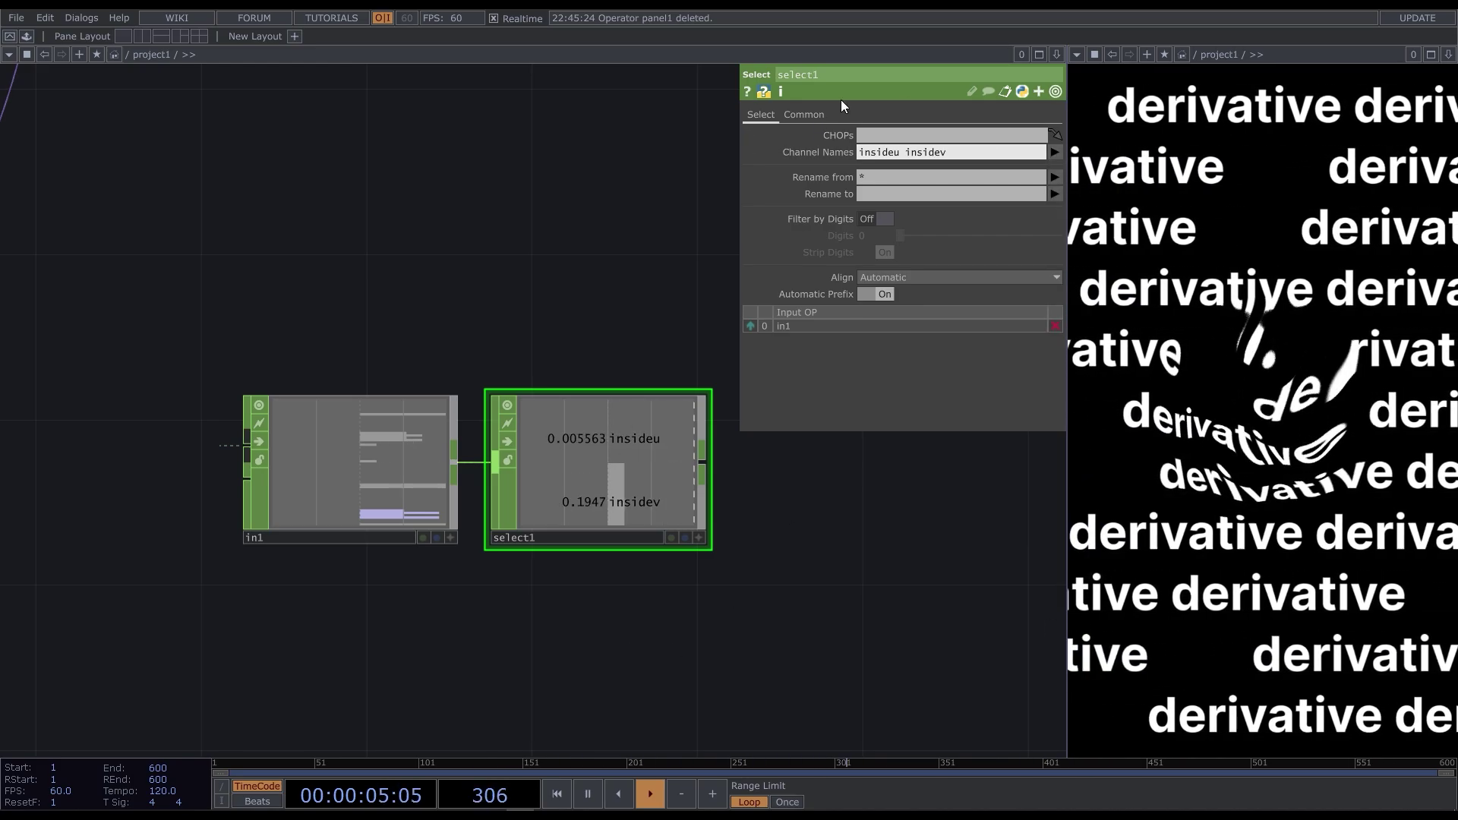
- Delete the In CHOP feeding select1 and move select1 toward the freed spot
{"action": "left_click", "coordinate": [356, 444]}
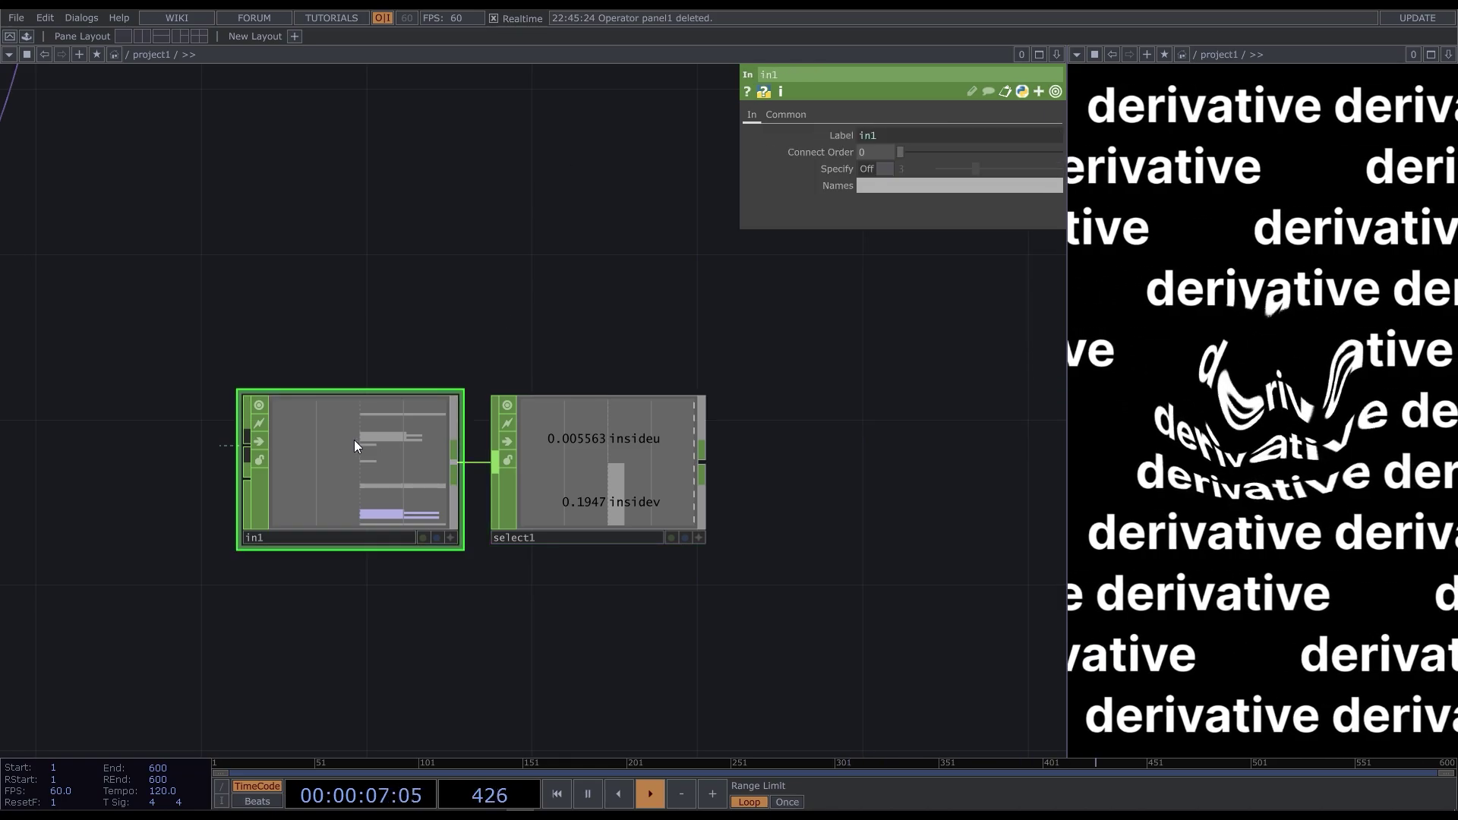
{"action": "key", "text": "Delete"}
{"action": "left_click_drag", "start_coordinate": [610, 463], "coordinate": [443, 463]}
- Reference ../panel1 as select1's source CHOP
{"action": "left_click", "coordinate": [441, 463]}
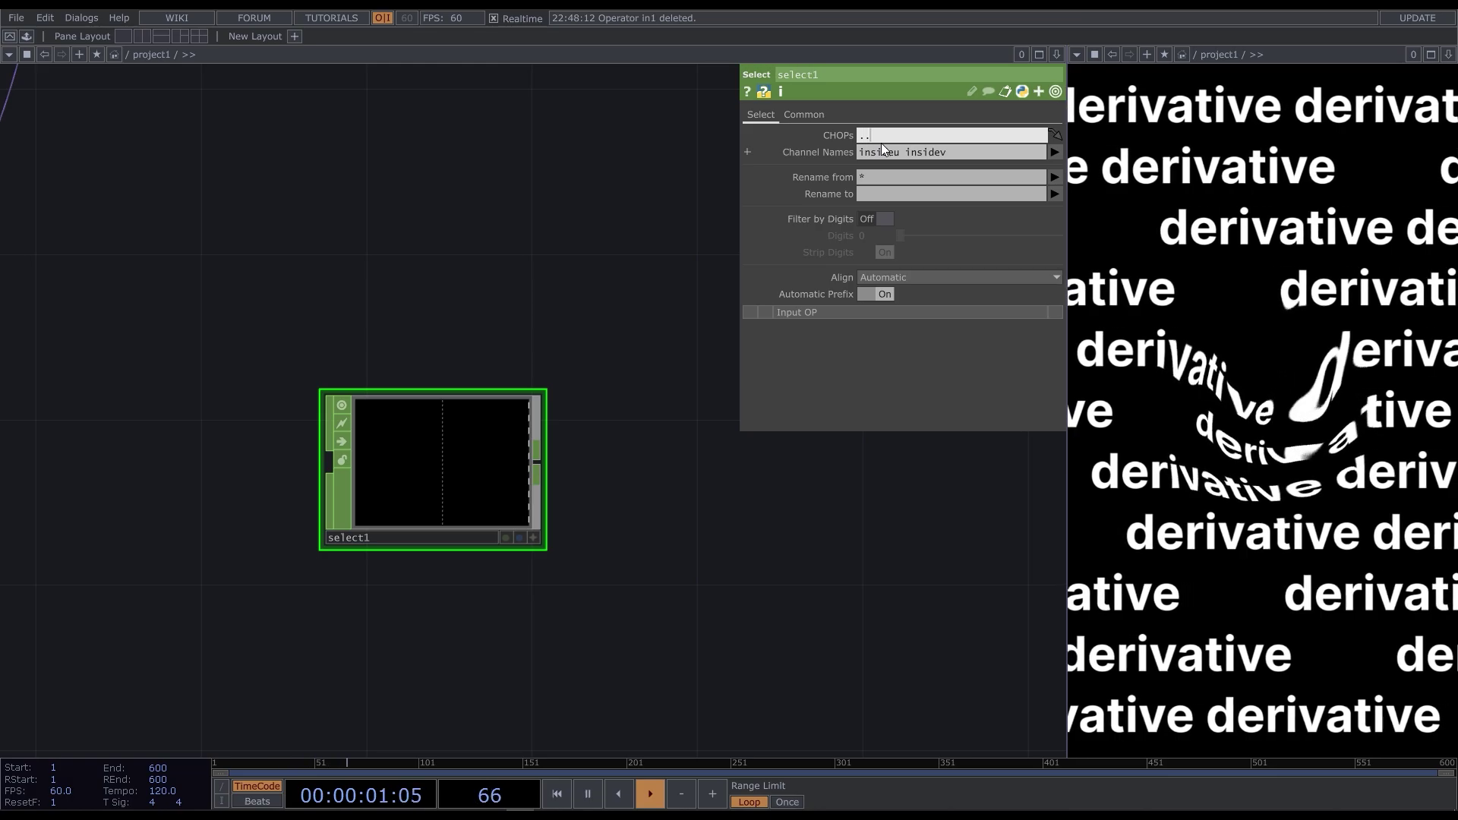
{"action": "type", "text": "../pan"}
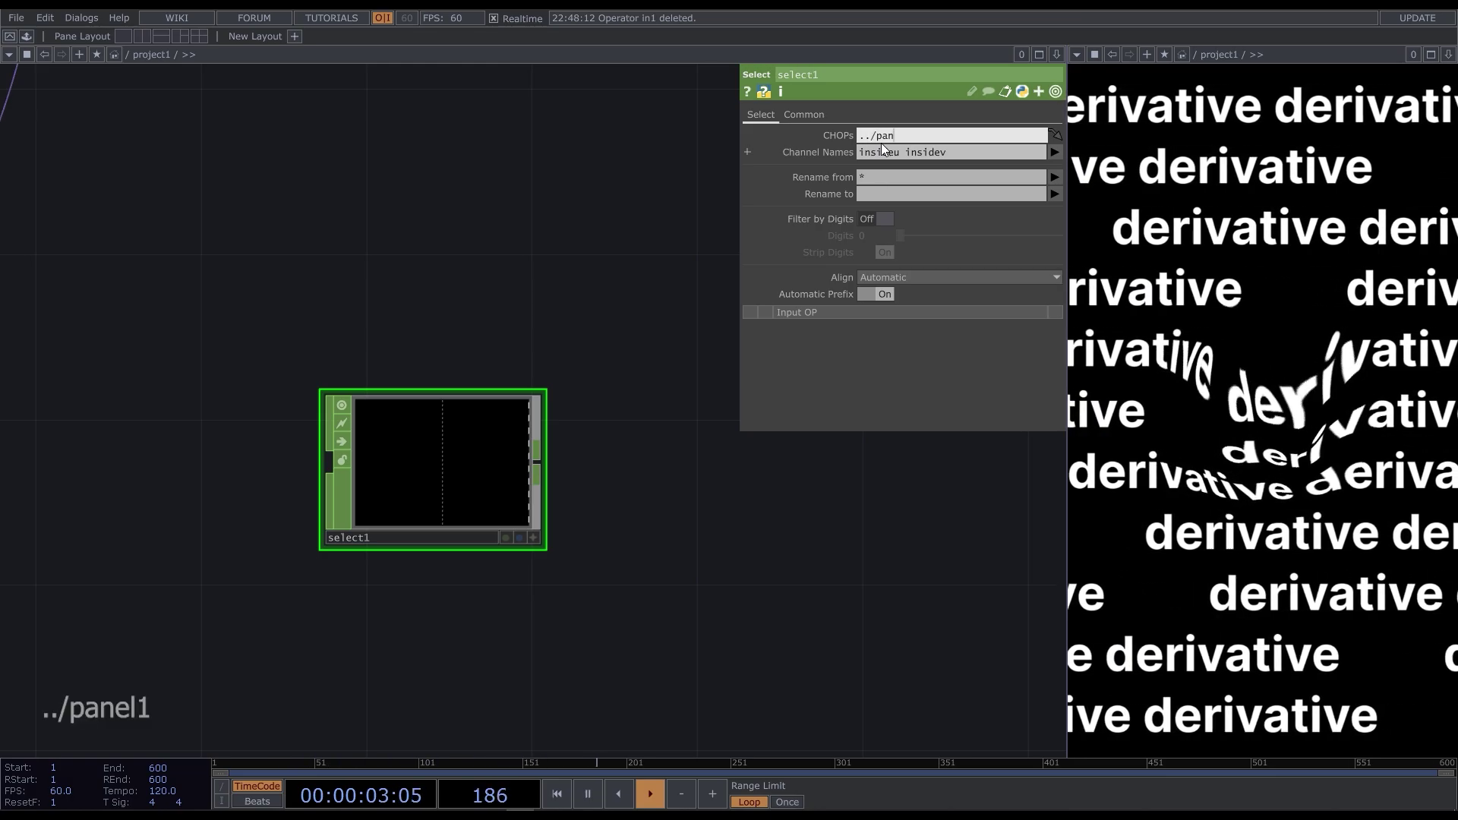
{"action": "type", "text": "el1"}
{"action": "key", "text": "Return"}
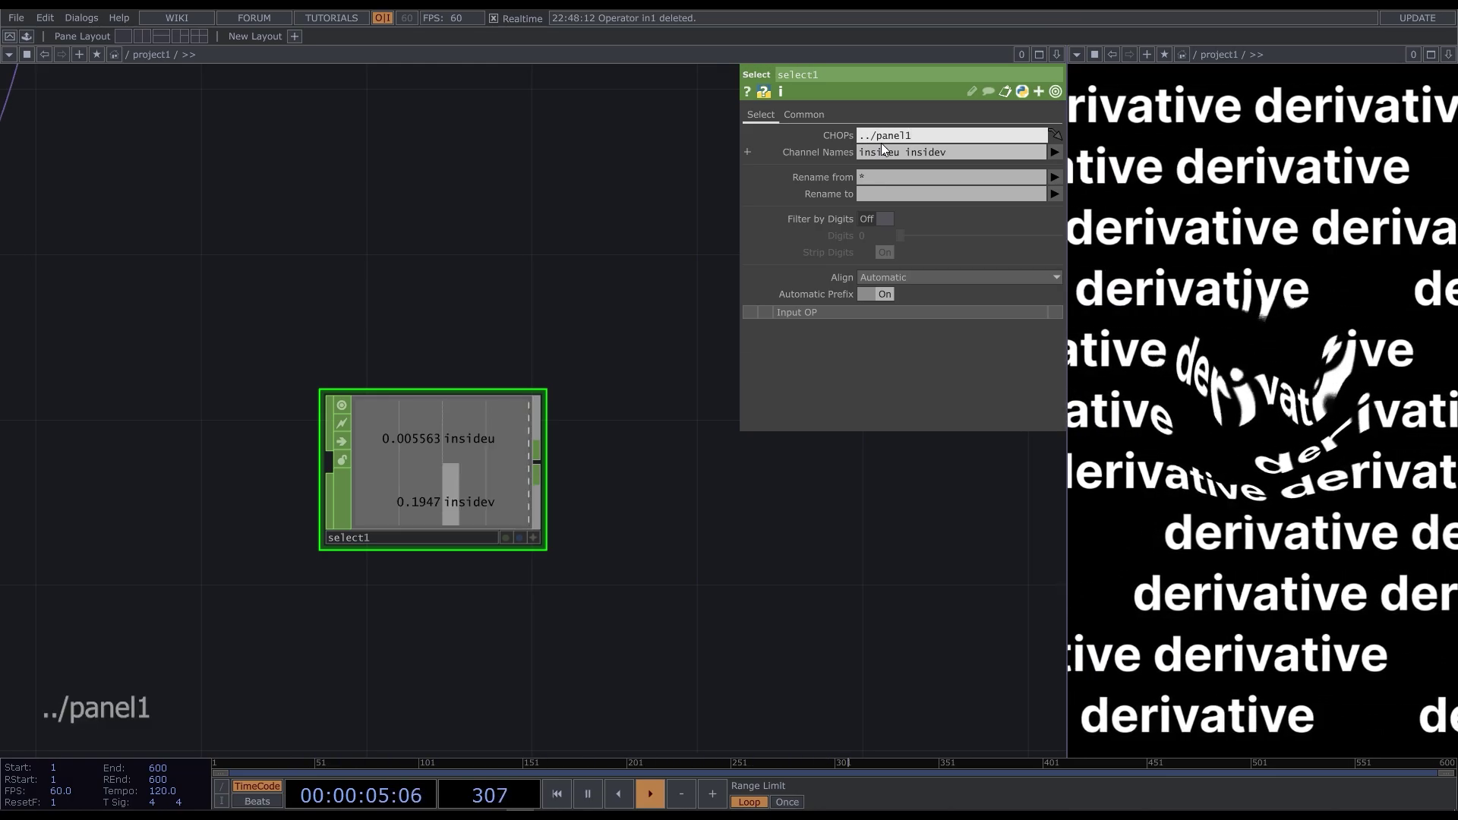
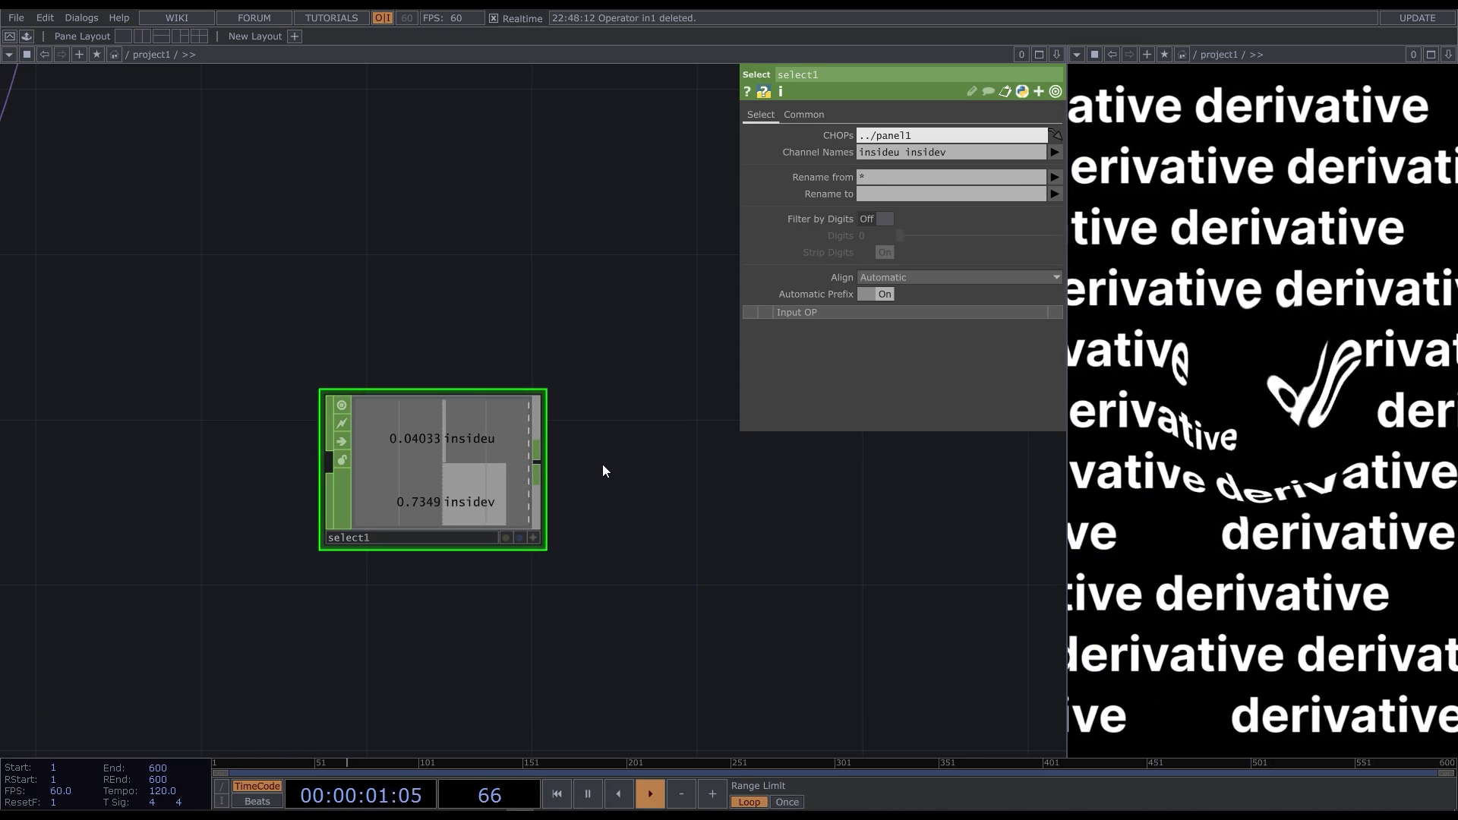
- Move select1 aside and add a Null CHOP after it, named mouseCoordinates
{"action": "left_click_drag", "start_coordinate": [537, 464], "coordinate": [367, 469]}
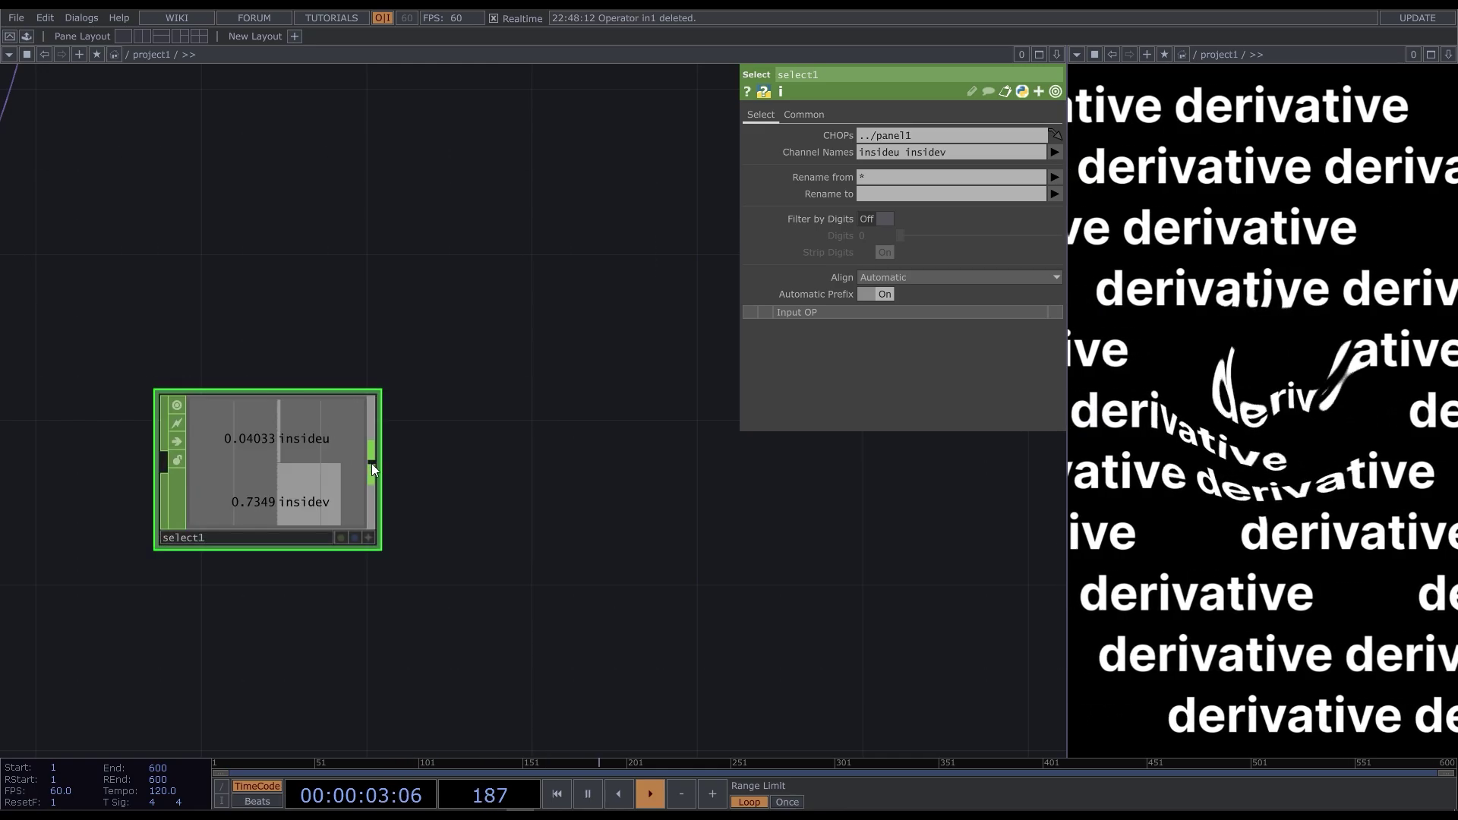
{"action": "right_click", "coordinate": [371, 464]}
{"action": "left_click", "coordinate": [403, 450]}
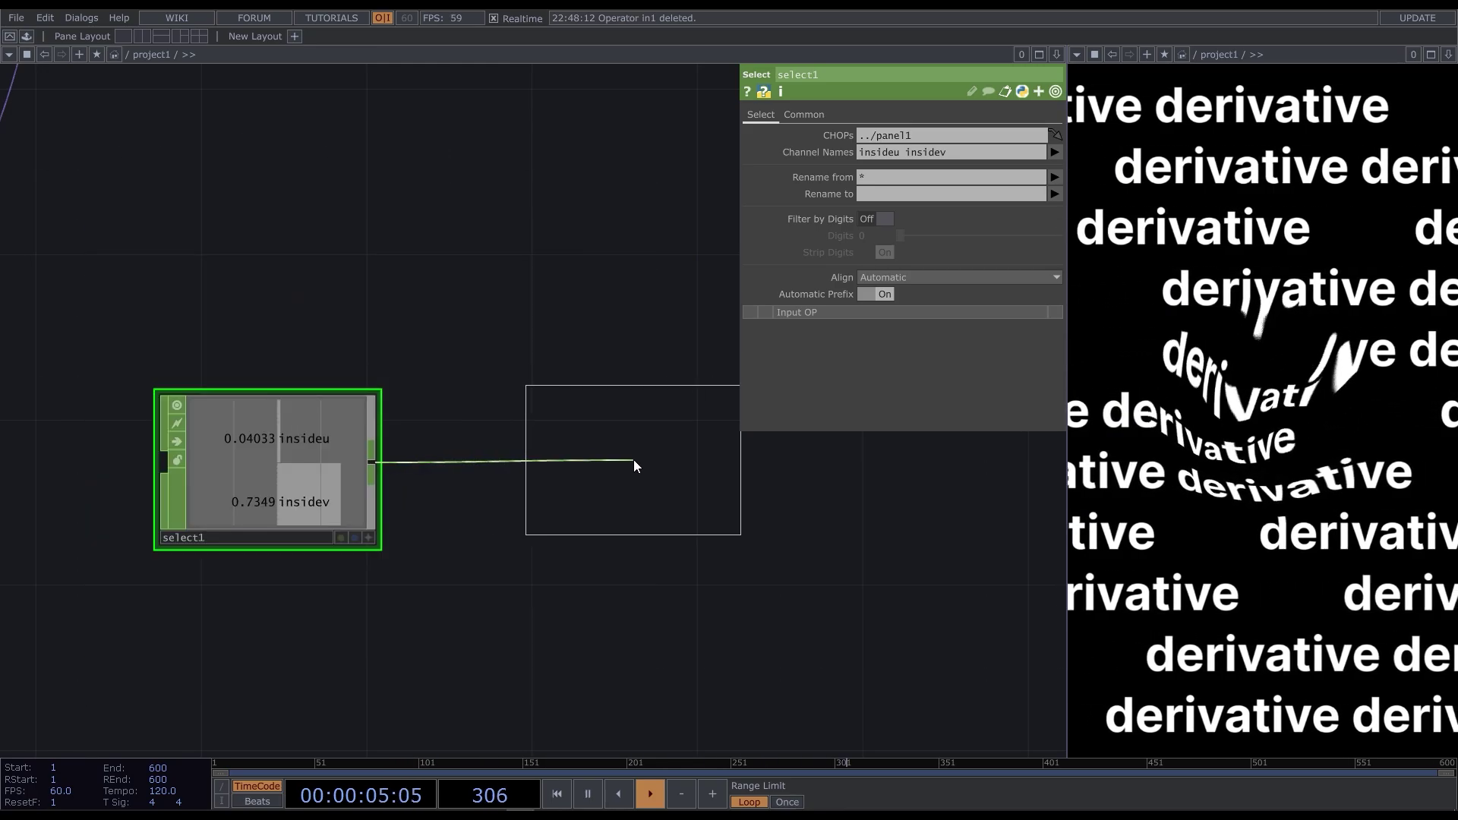
{"action": "left_click", "coordinate": [634, 459]}
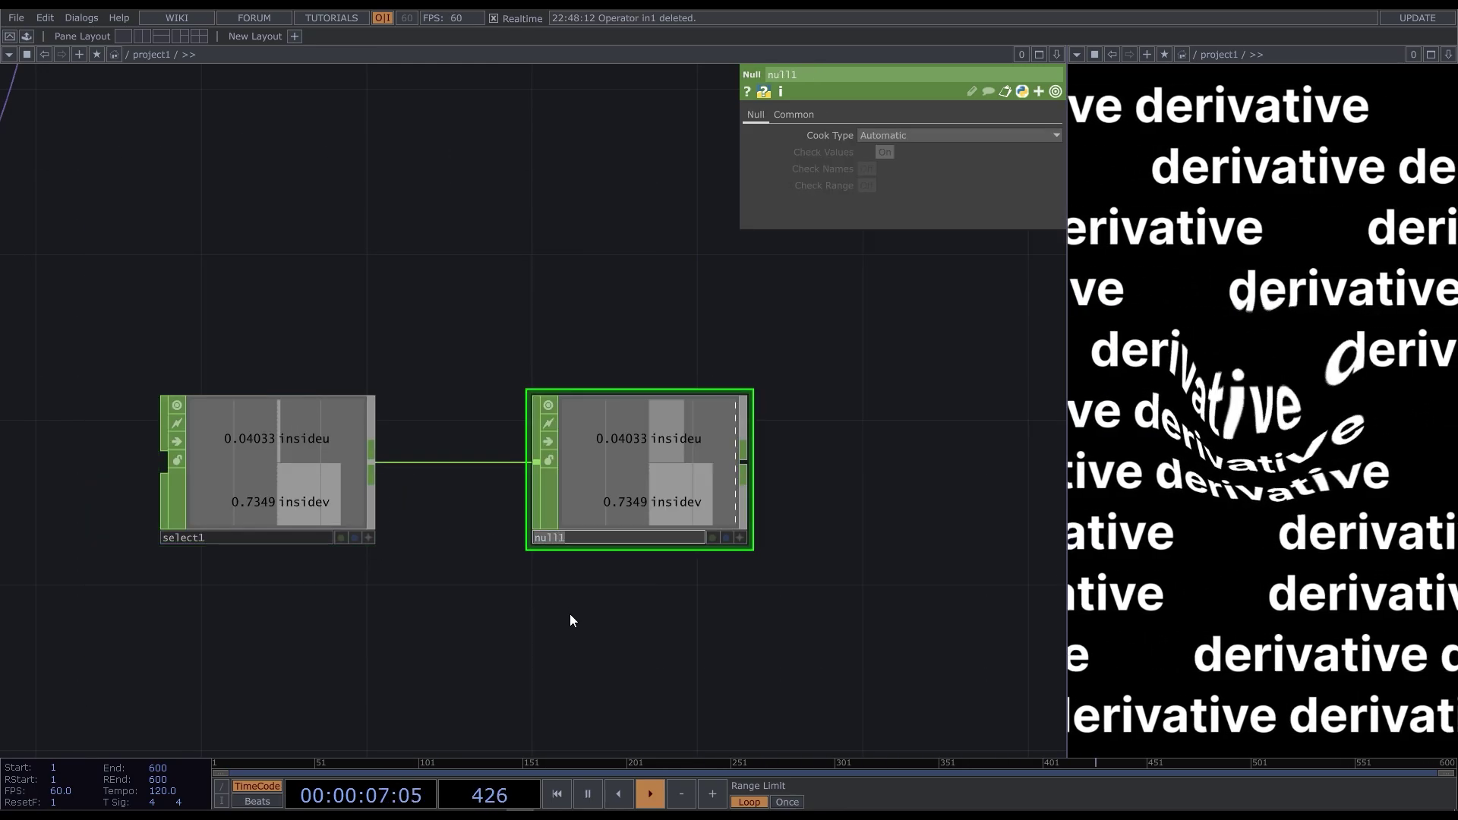
{"action": "type", "text": "mouseCoo"}
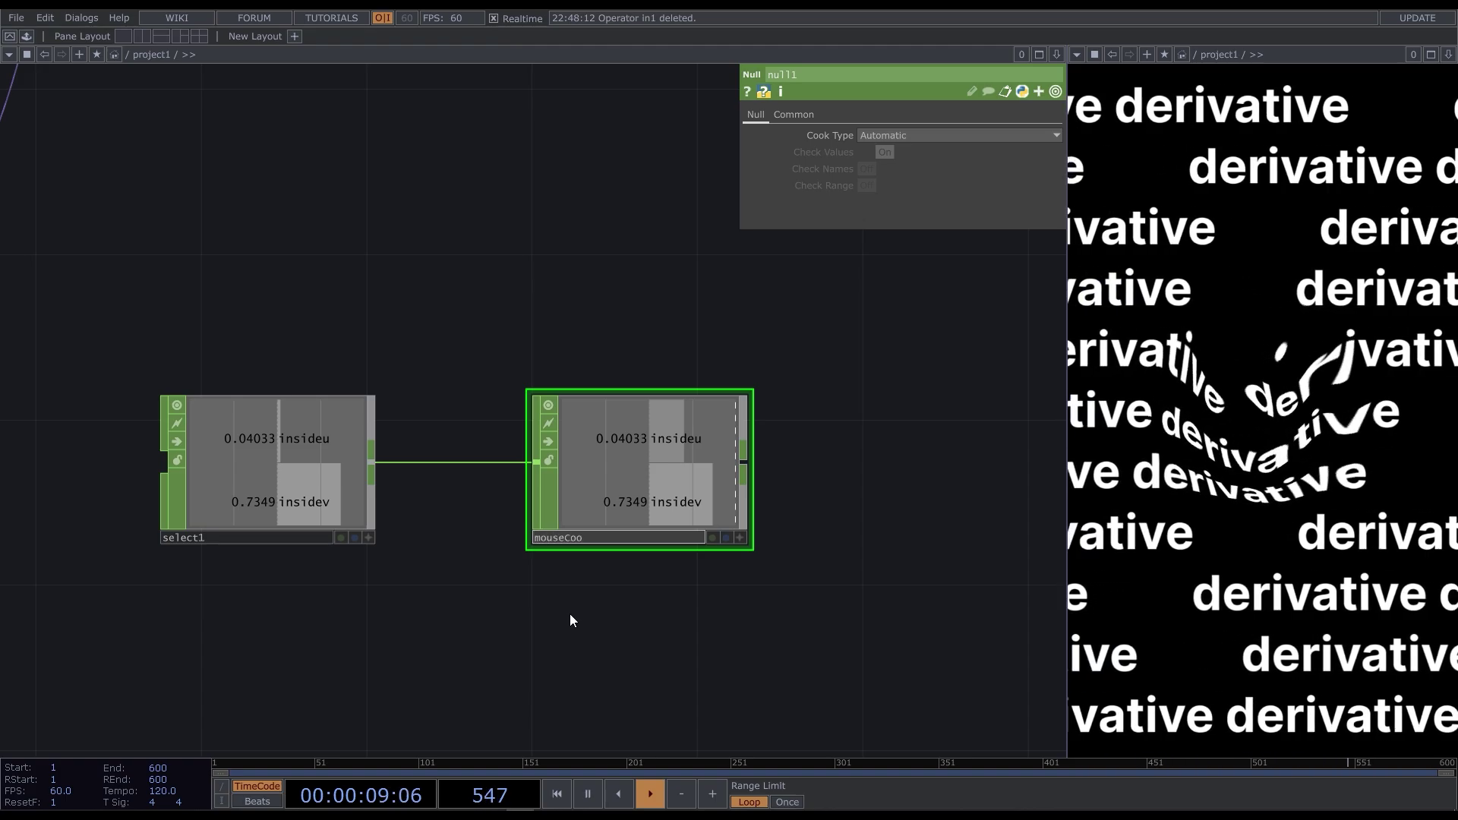
{"action": "type", "text": "rdinates"}
{"action": "key", "text": "Return"}
- Move select1 and mouseCoordinates next to circle1 in the network
{"action": "scroll", "coordinate": [744, 604], "scroll_direction": "down", "scroll_amount": 7}
{"action": "right_click_drag", "start_coordinate": [838, 581], "coordinate": [623, 513]}
{"action": "left_click_drag", "start_coordinate": [764, 548], "coordinate": [297, 527]}
{"action": "scroll", "coordinate": [158, 552], "scroll_direction": "up", "scroll_amount": 4}
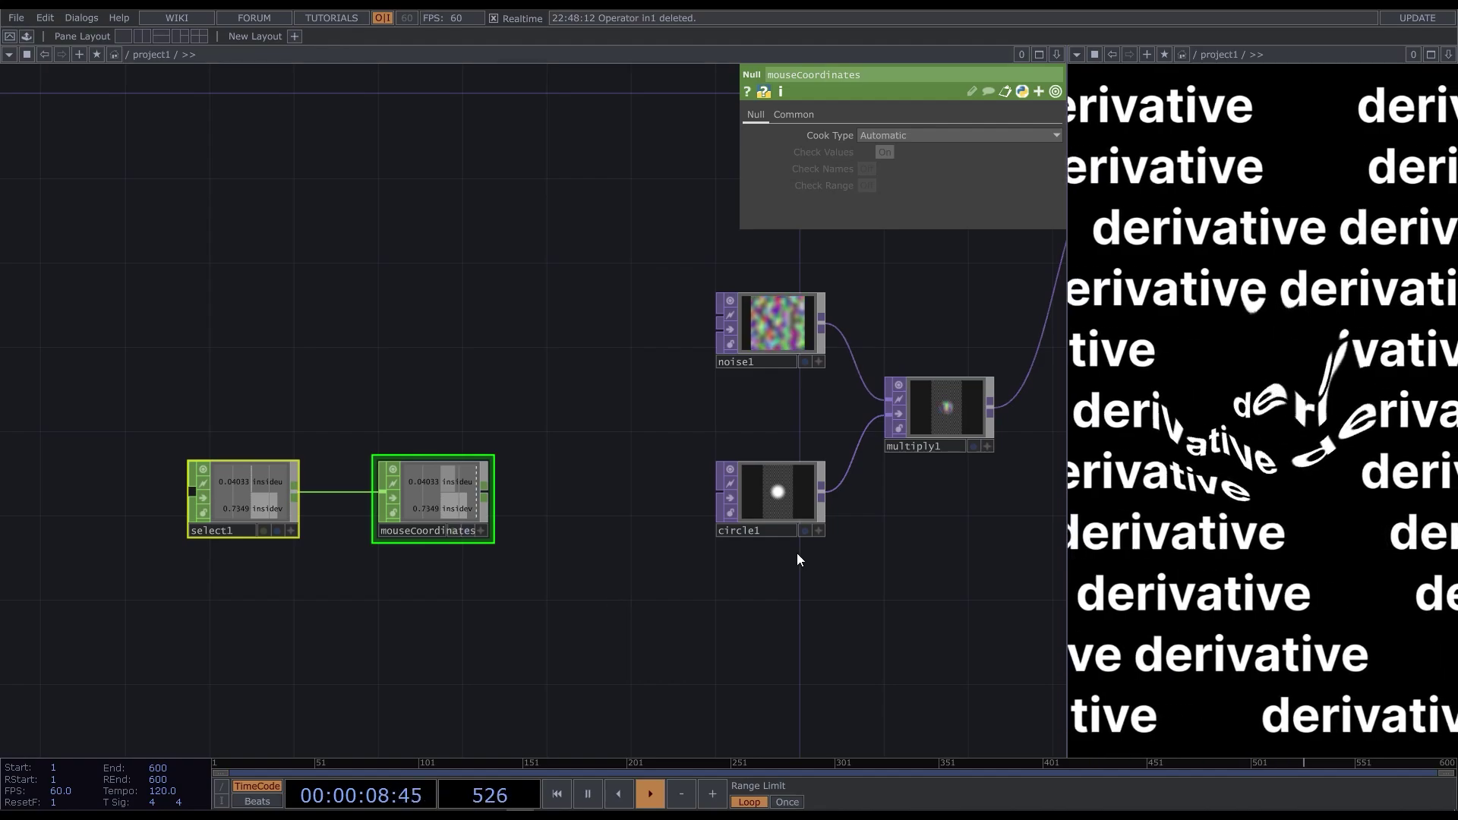
- Reference mouseCoordinates' insideu and insidev channels in circle1's Center X and Y
{"action": "left_click", "coordinate": [780, 490]}
{"action": "key", "text": "ctrl+z"}
{"action": "left_click", "coordinate": [762, 507]}
{"action": "left_click", "coordinate": [480, 530]}
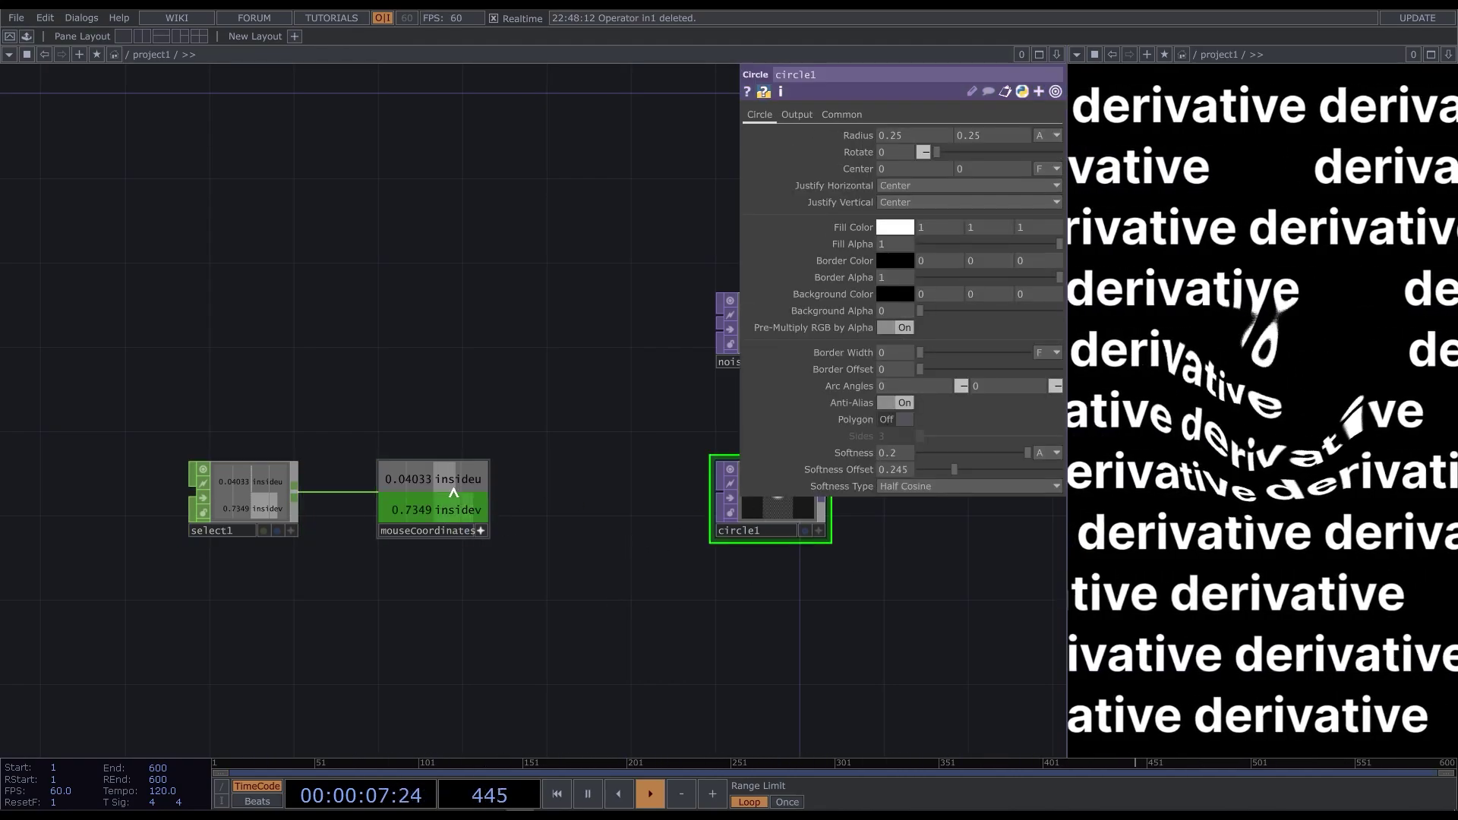
{"action": "left_click_drag", "start_coordinate": [453, 480], "coordinate": [904, 169]}
{"action": "left_click", "coordinate": [943, 161]}
{"action": "left_click_drag", "start_coordinate": [435, 525], "coordinate": [995, 163]}
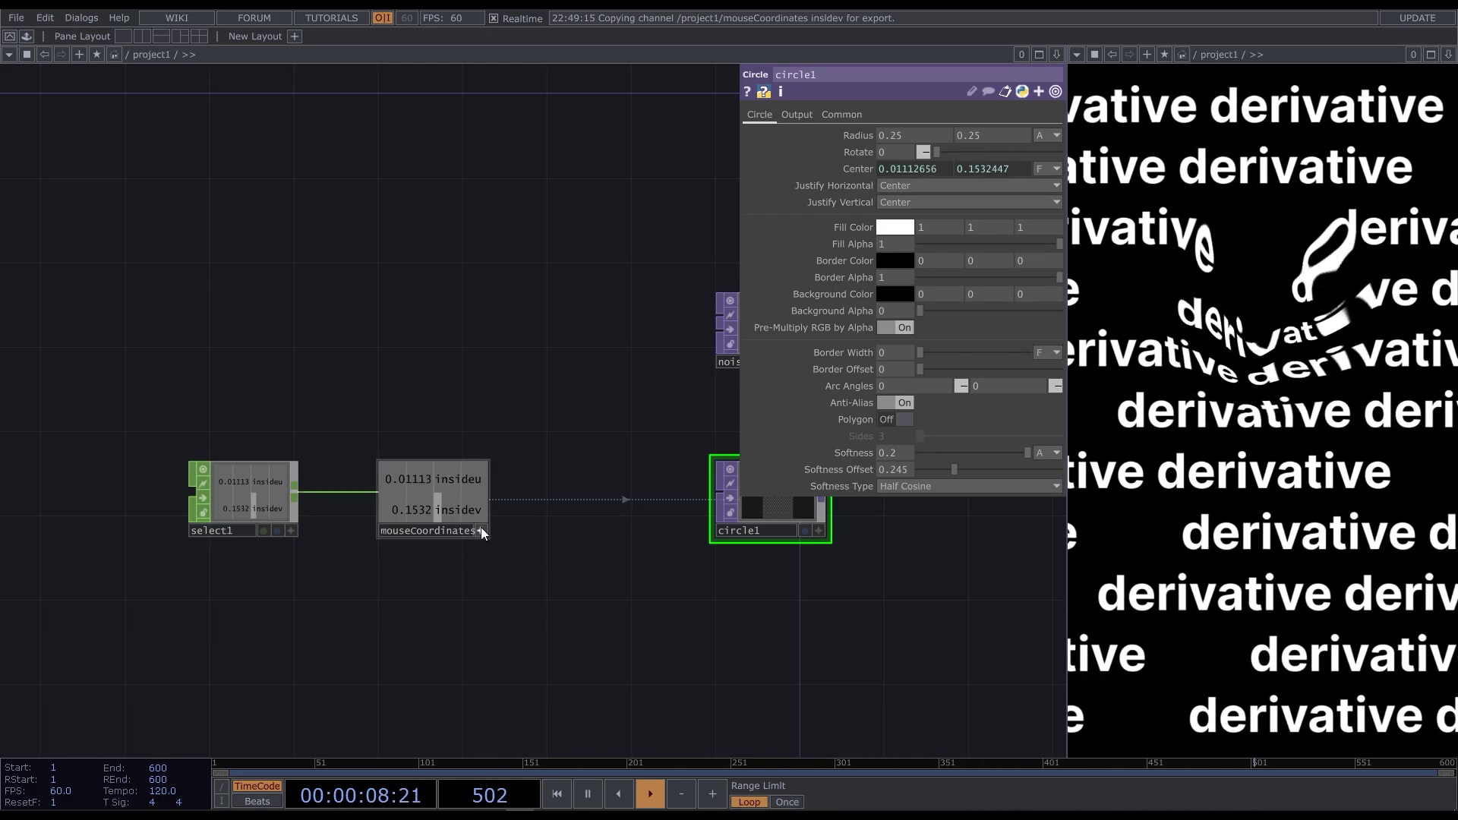
- Make room between select1 and mouseCoordinates and insert a Math CHOP on the wire between them
{"action": "left_click_drag", "start_coordinate": [440, 489], "coordinate": [549, 489]}
{"action": "scroll", "coordinate": [717, 583], "scroll_direction": "down", "scroll_amount": 3}
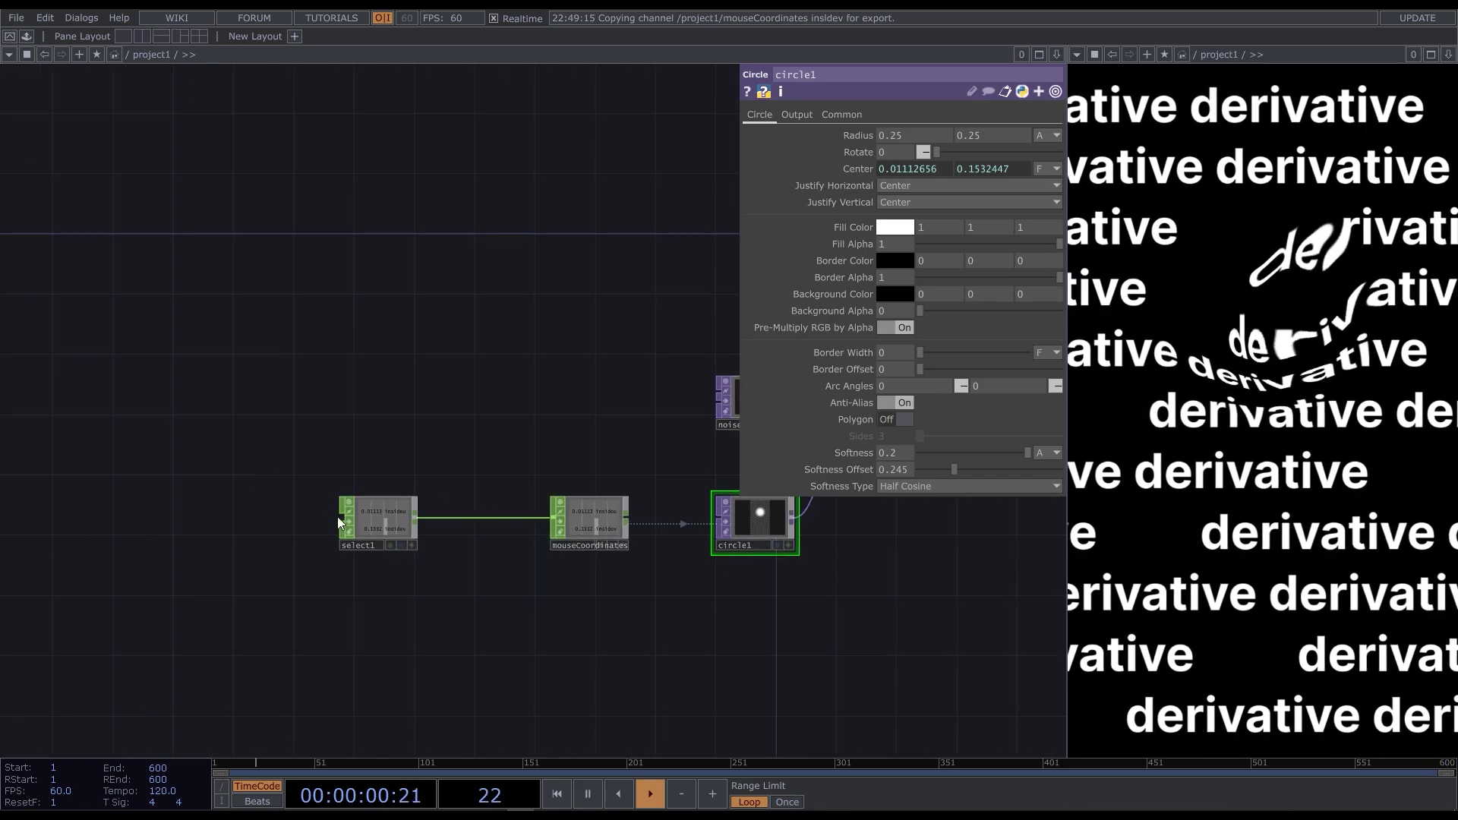
{"action": "left_click_drag", "start_coordinate": [349, 521], "coordinate": [215, 522]}
{"action": "scroll", "coordinate": [296, 497], "scroll_direction": "up", "scroll_amount": 2}
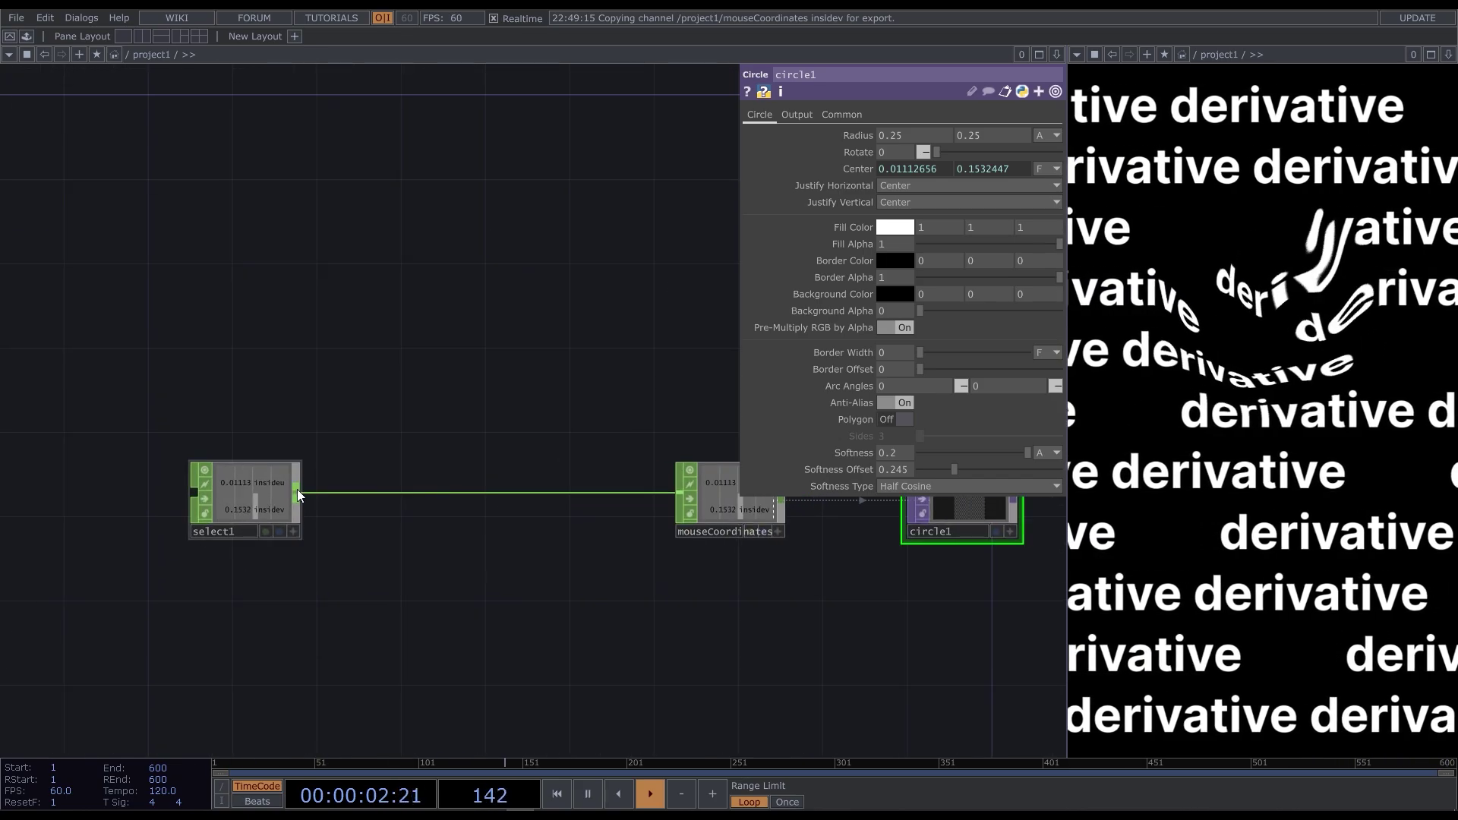
{"action": "right_click", "coordinate": [298, 492]}
{"action": "type", "text": "math"}
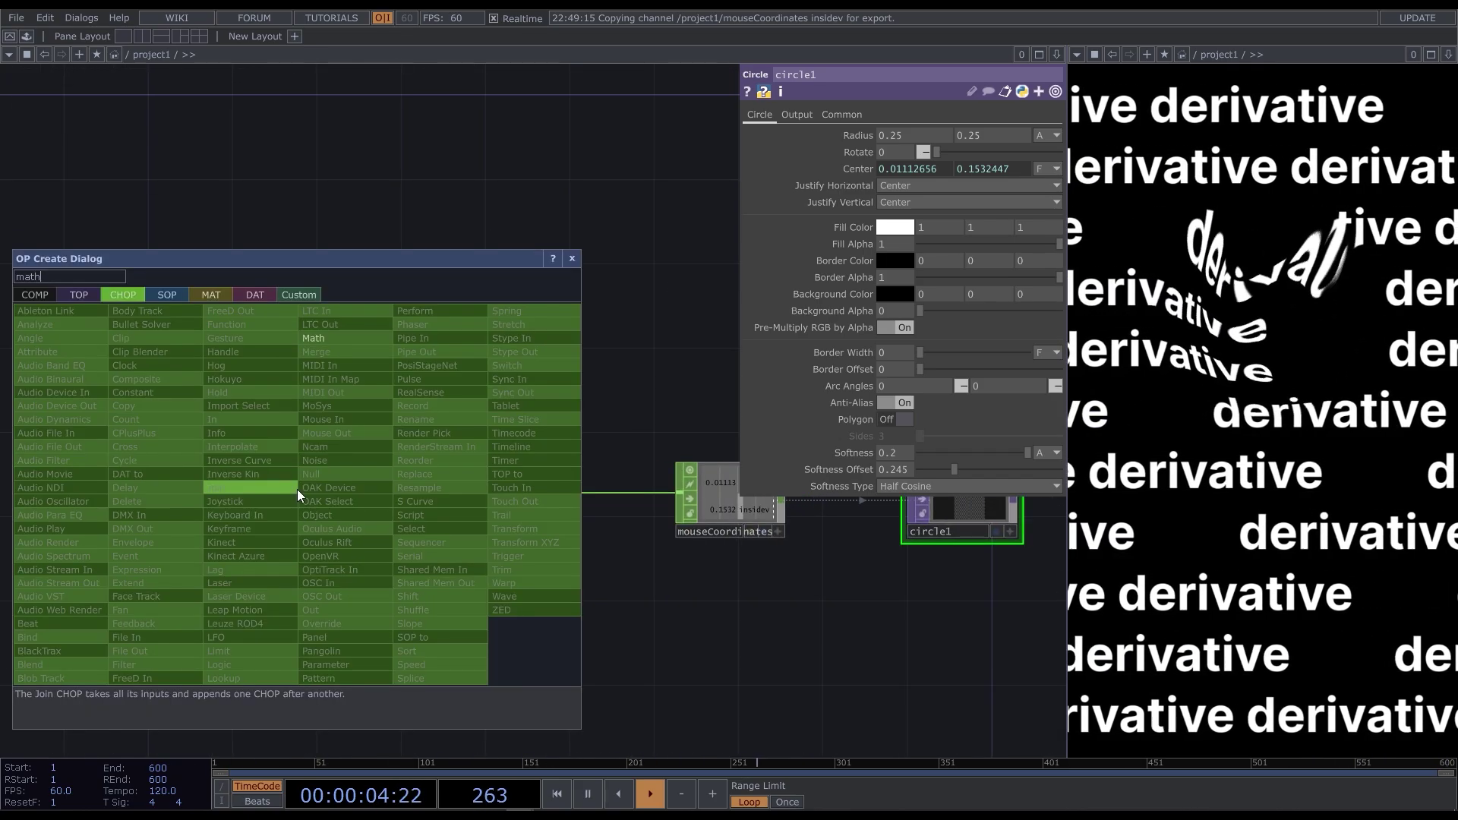
{"action": "left_click", "coordinate": [363, 336]}
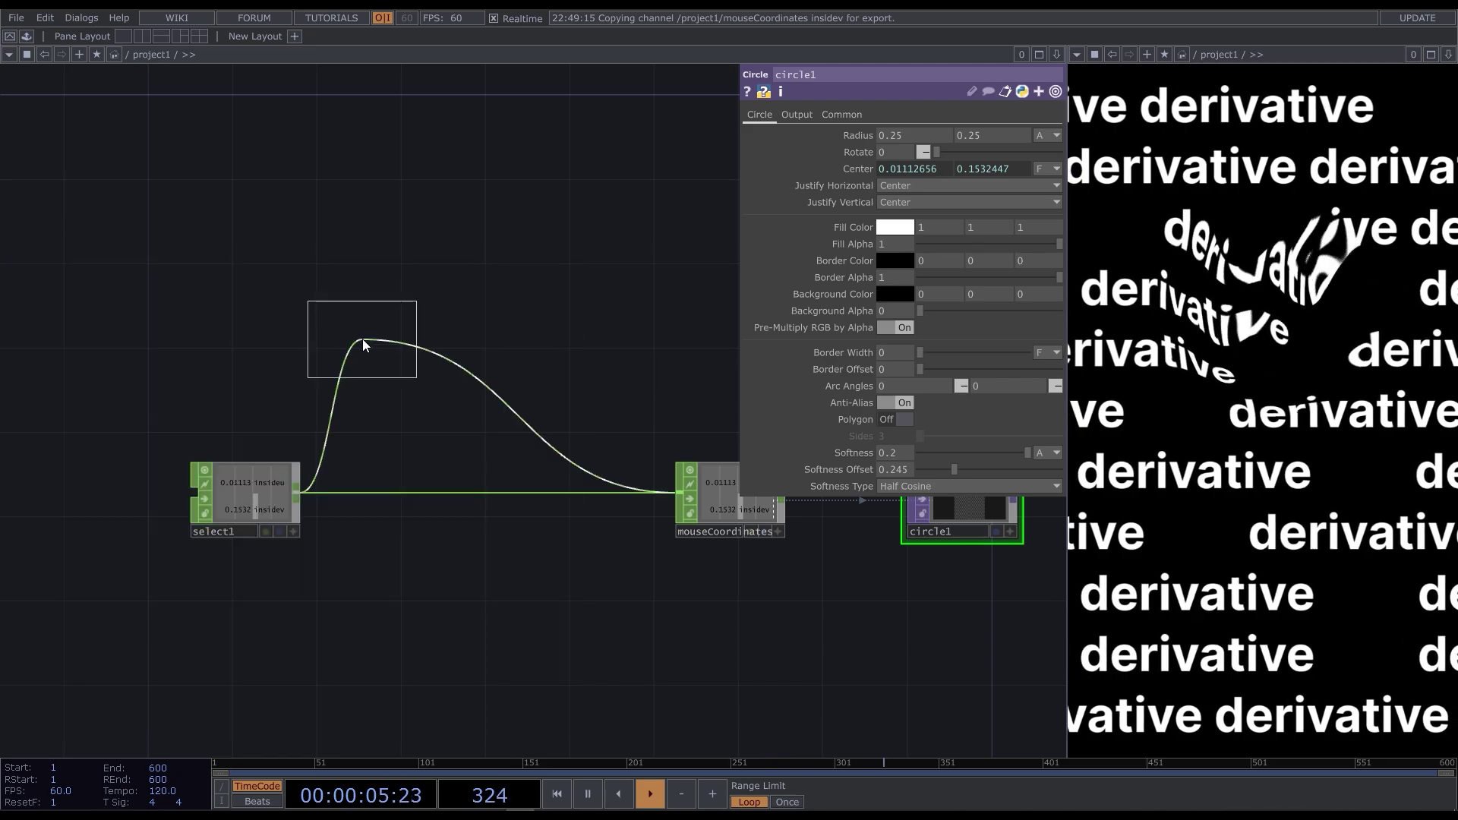
{"action": "left_click", "coordinate": [467, 493]}
- Set math1's To Range to -0.5 and 0.5
{"action": "left_click", "coordinate": [833, 115]}
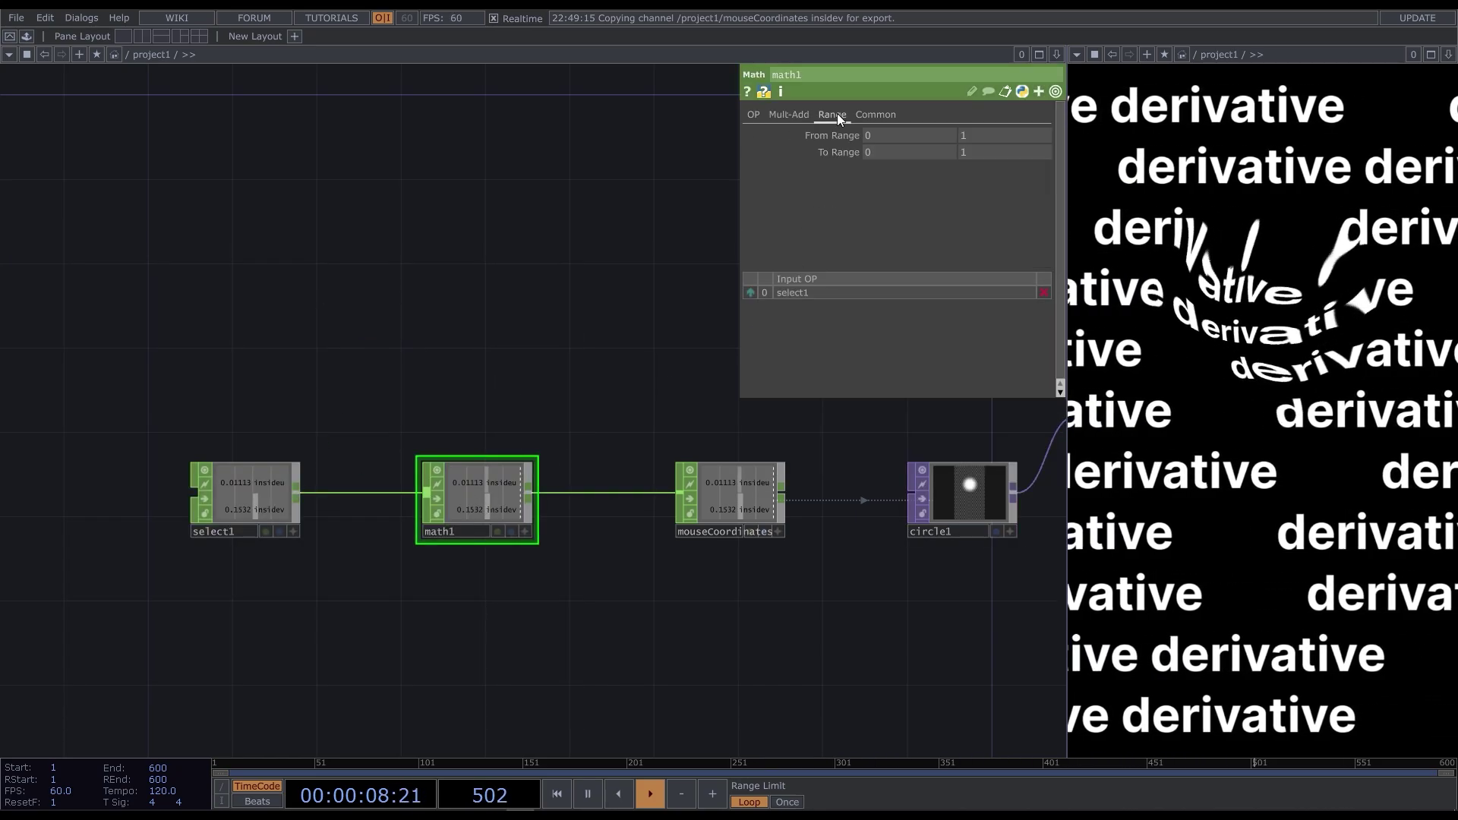
{"action": "left_click", "coordinate": [893, 152]}
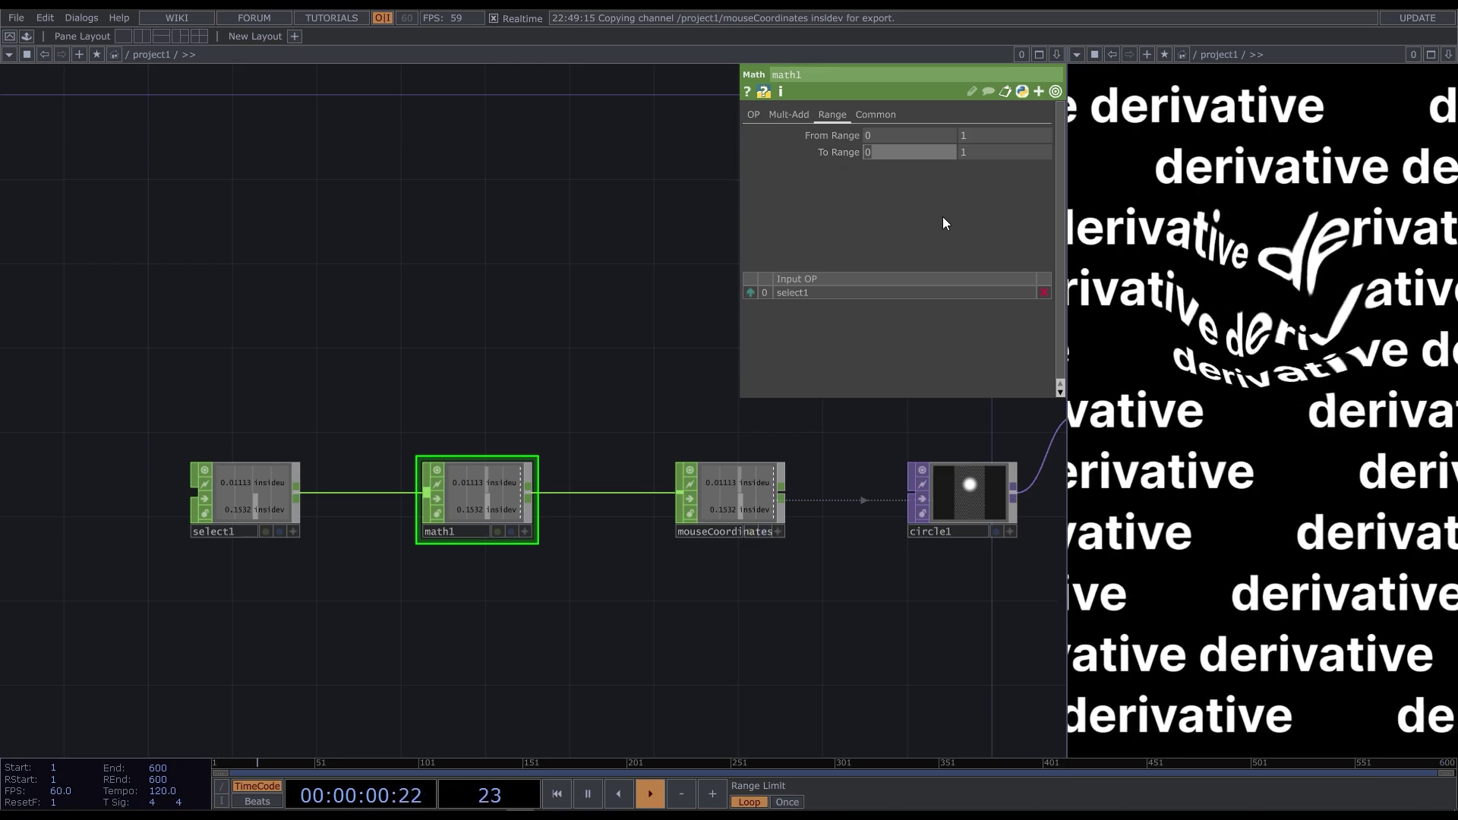
{"action": "type", "text": "-0."}
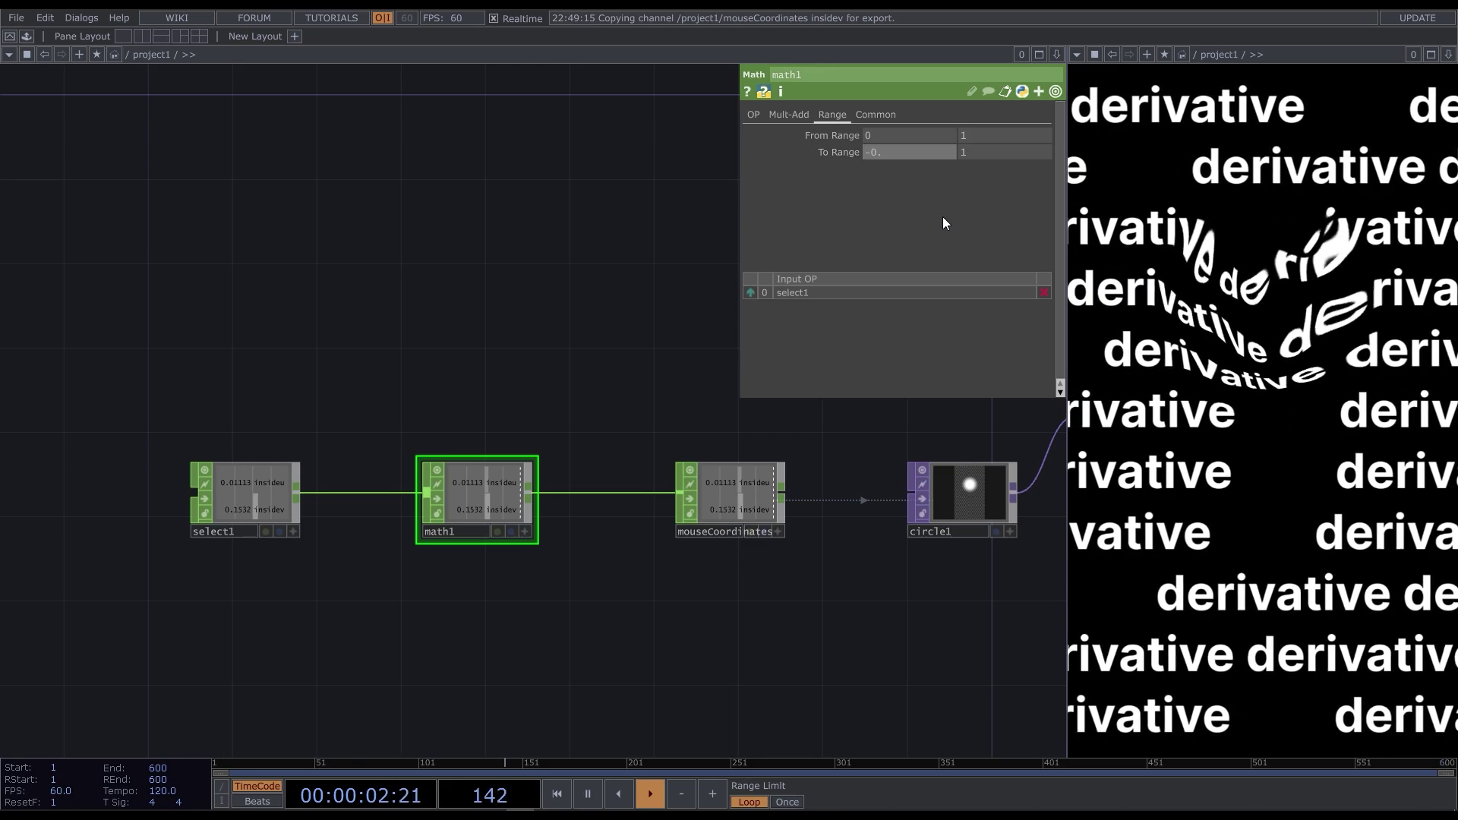
{"action": "type", "text": "5"}
{"action": "key", "text": "Tab"}
{"action": "type", "text": "0"}
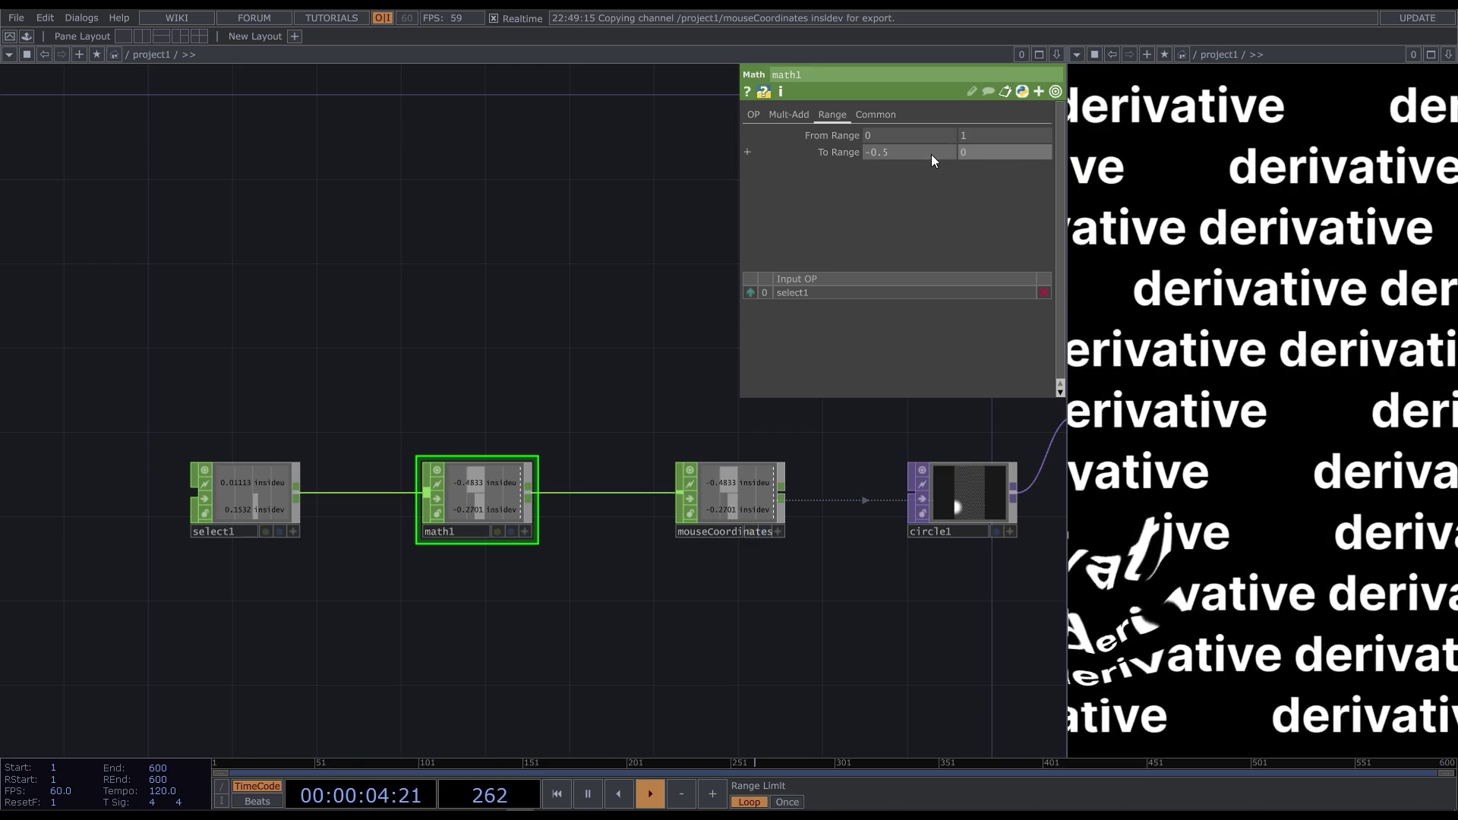
{"action": "type", "text": ".5"}
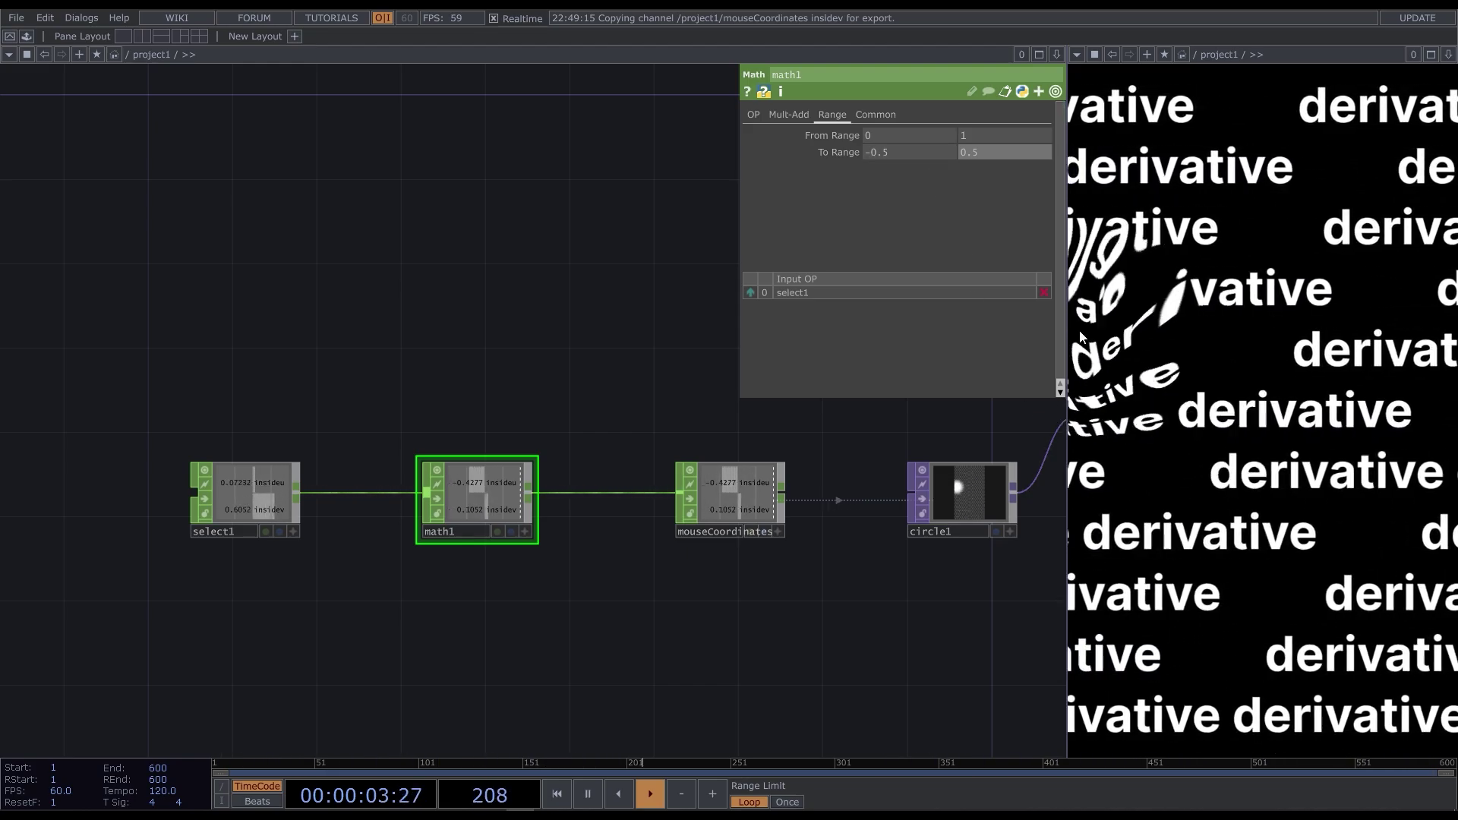
- Add a Ramp TOP above displace1 and set its type to Vertical
{"action": "scroll", "coordinate": [331, 581], "scroll_direction": "down", "scroll_amount": 5}
{"action": "scroll", "coordinate": [581, 461], "scroll_direction": "up", "scroll_amount": 5}
{"action": "left_click_drag", "start_coordinate": [470, 501], "coordinate": [470, 374]}
{"action": "left_click_drag", "start_coordinate": [646, 311], "coordinate": [534, 352]}
{"action": "scroll", "coordinate": [534, 352], "scroll_direction": "up", "scroll_amount": 2}
{"action": "double_click", "coordinate": [531, 382]}
{"action": "left_click", "coordinate": [316, 186]}
{"action": "type", "text": "ramp"}
{"action": "left_click", "coordinate": [589, 287]}
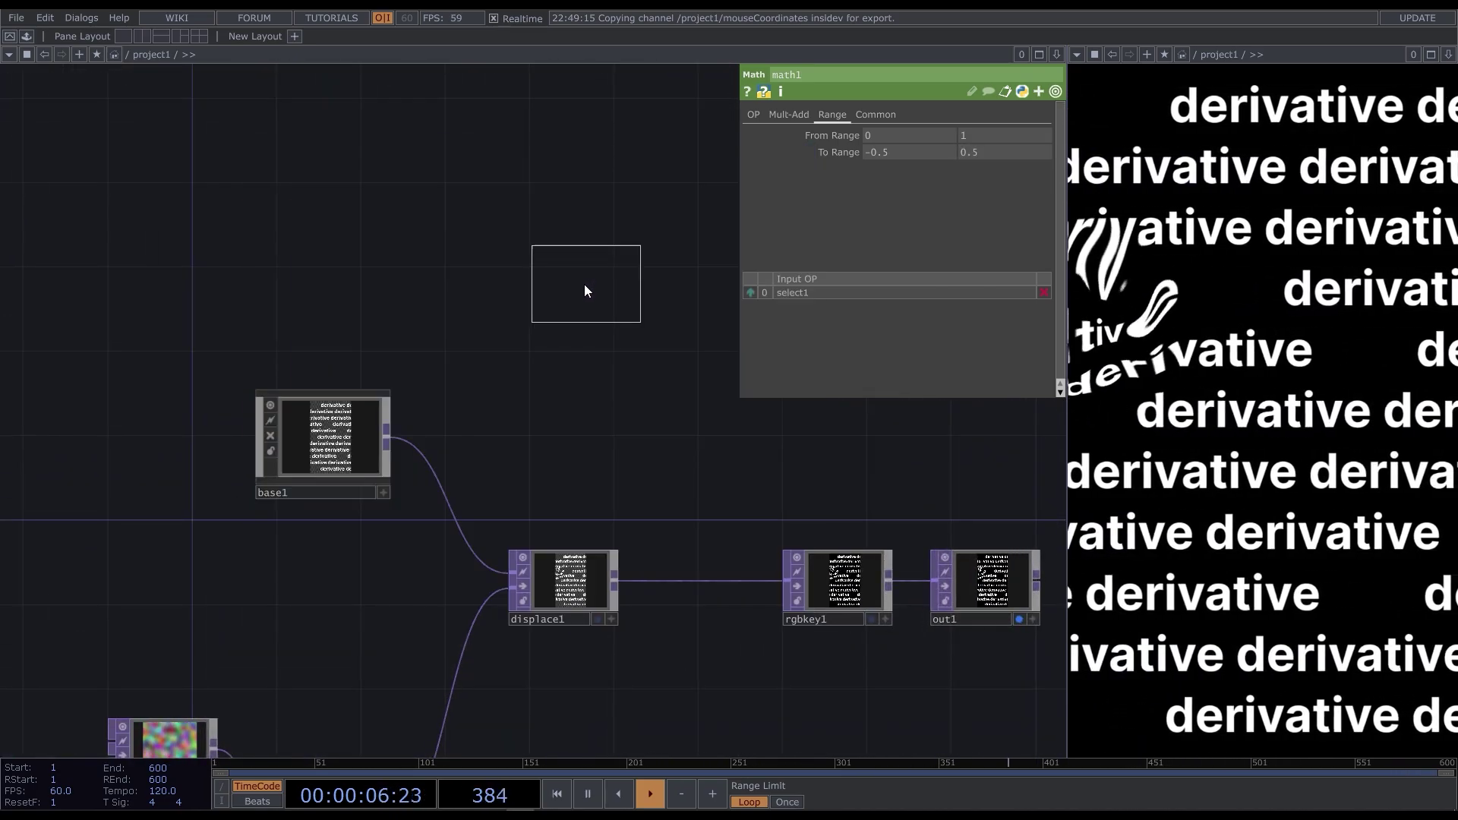
{"action": "left_click", "coordinate": [559, 294]}
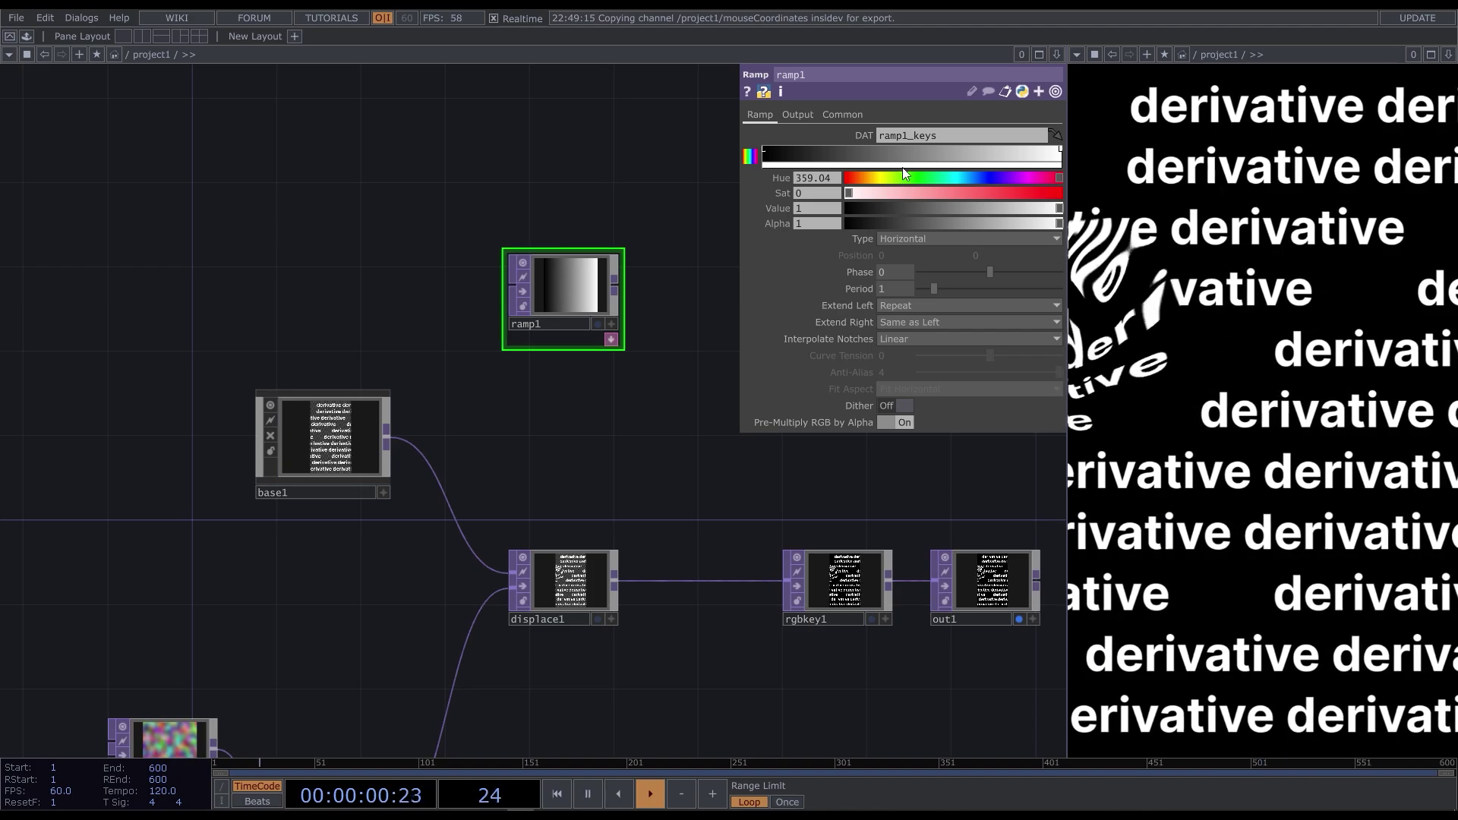
{"action": "left_click", "coordinate": [995, 238]}
{"action": "left_click", "coordinate": [909, 255]}
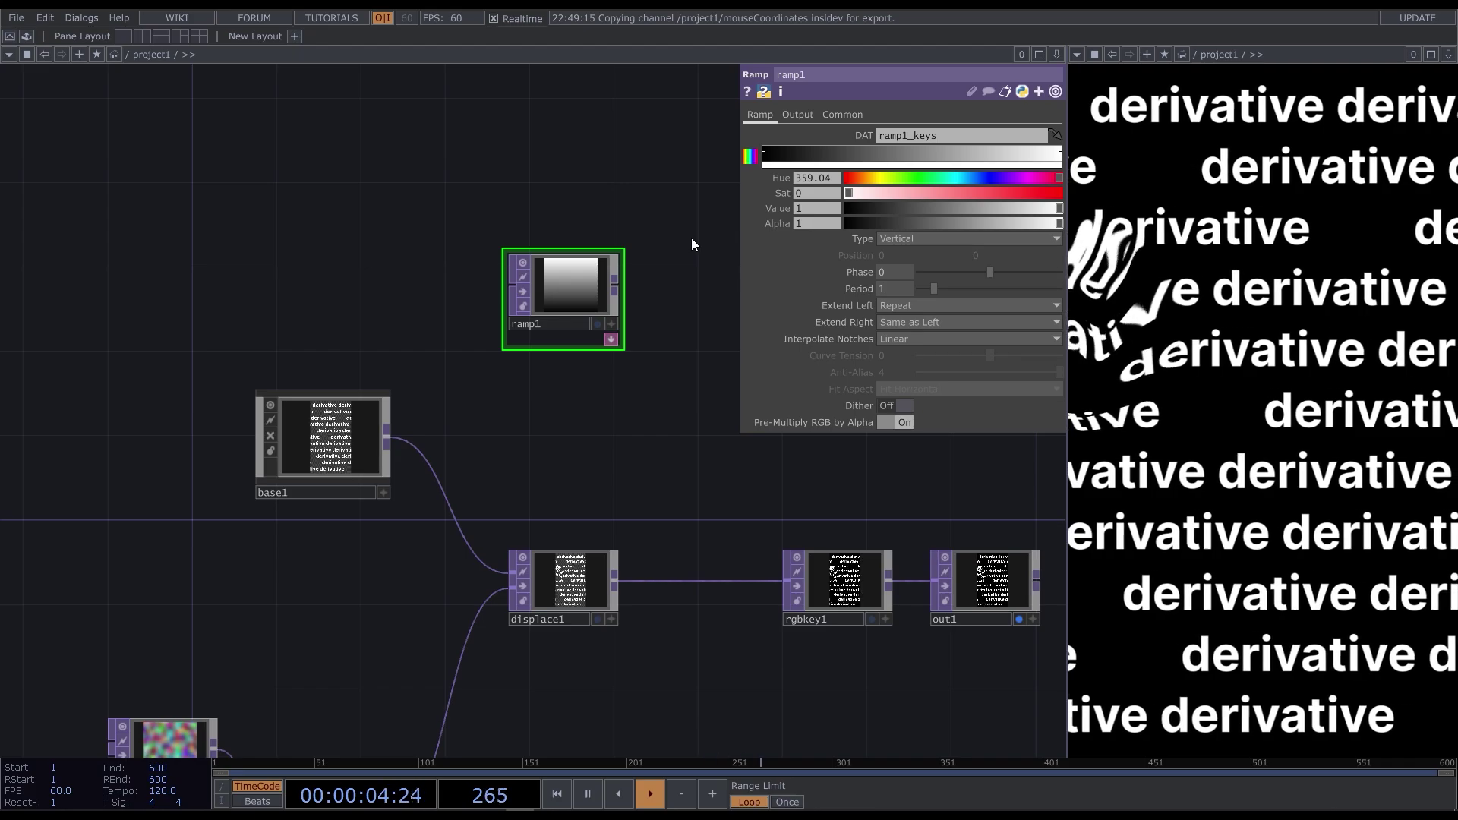
- Add a Multiply TOP near ramp1 and connect ramp1 as its first input
{"action": "scroll", "coordinate": [691, 245], "scroll_direction": "up", "scroll_amount": 3}
{"action": "key", "text": "Tab"}
{"action": "type", "text": "m"}
{"action": "left_click", "coordinate": [569, 321]}
{"action": "left_click", "coordinate": [707, 493]}
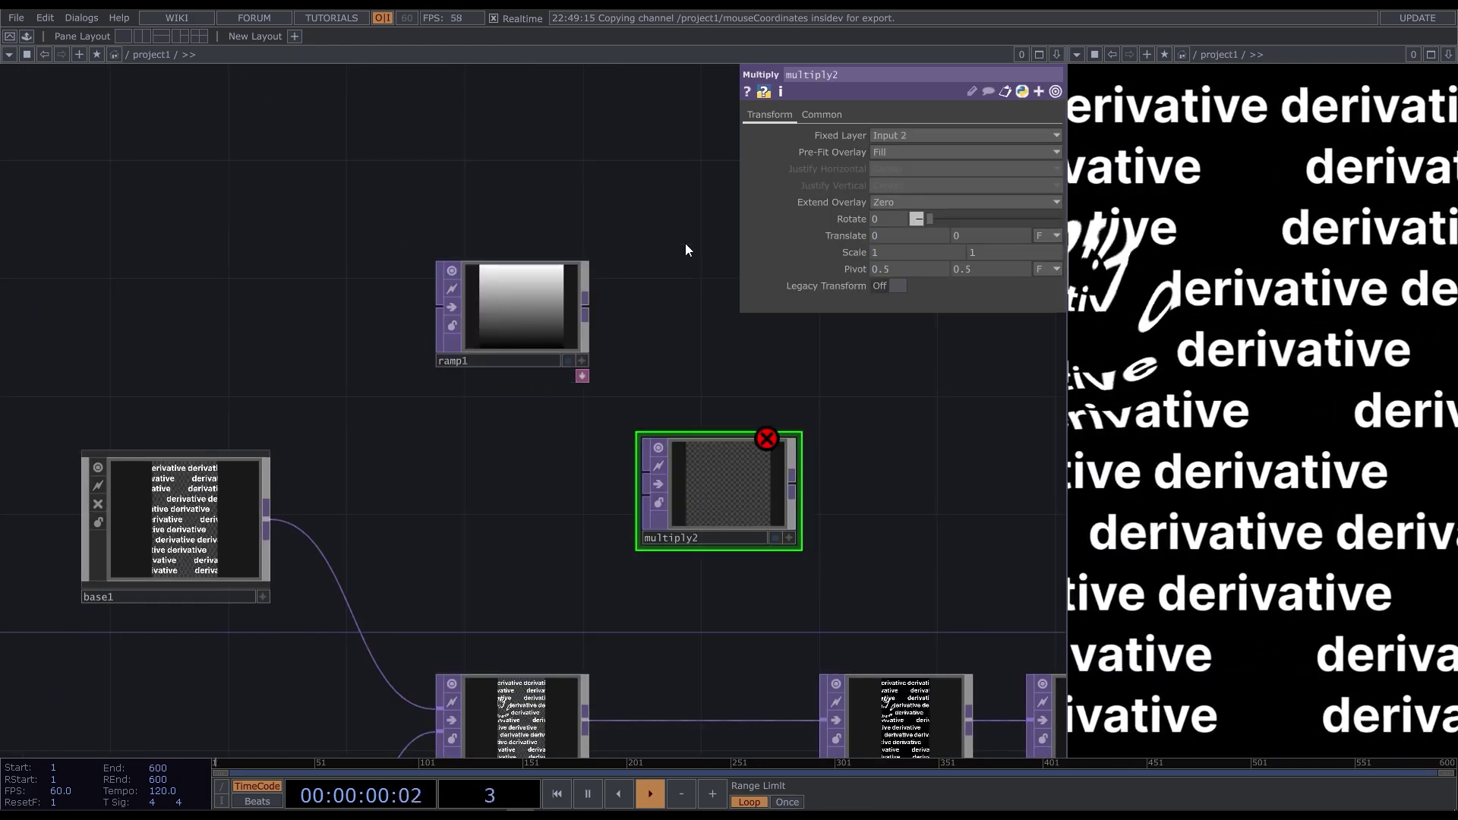
{"action": "left_click_drag", "start_coordinate": [518, 316], "coordinate": [311, 227]}
{"action": "left_click_drag", "start_coordinate": [678, 512], "coordinate": [559, 453]}
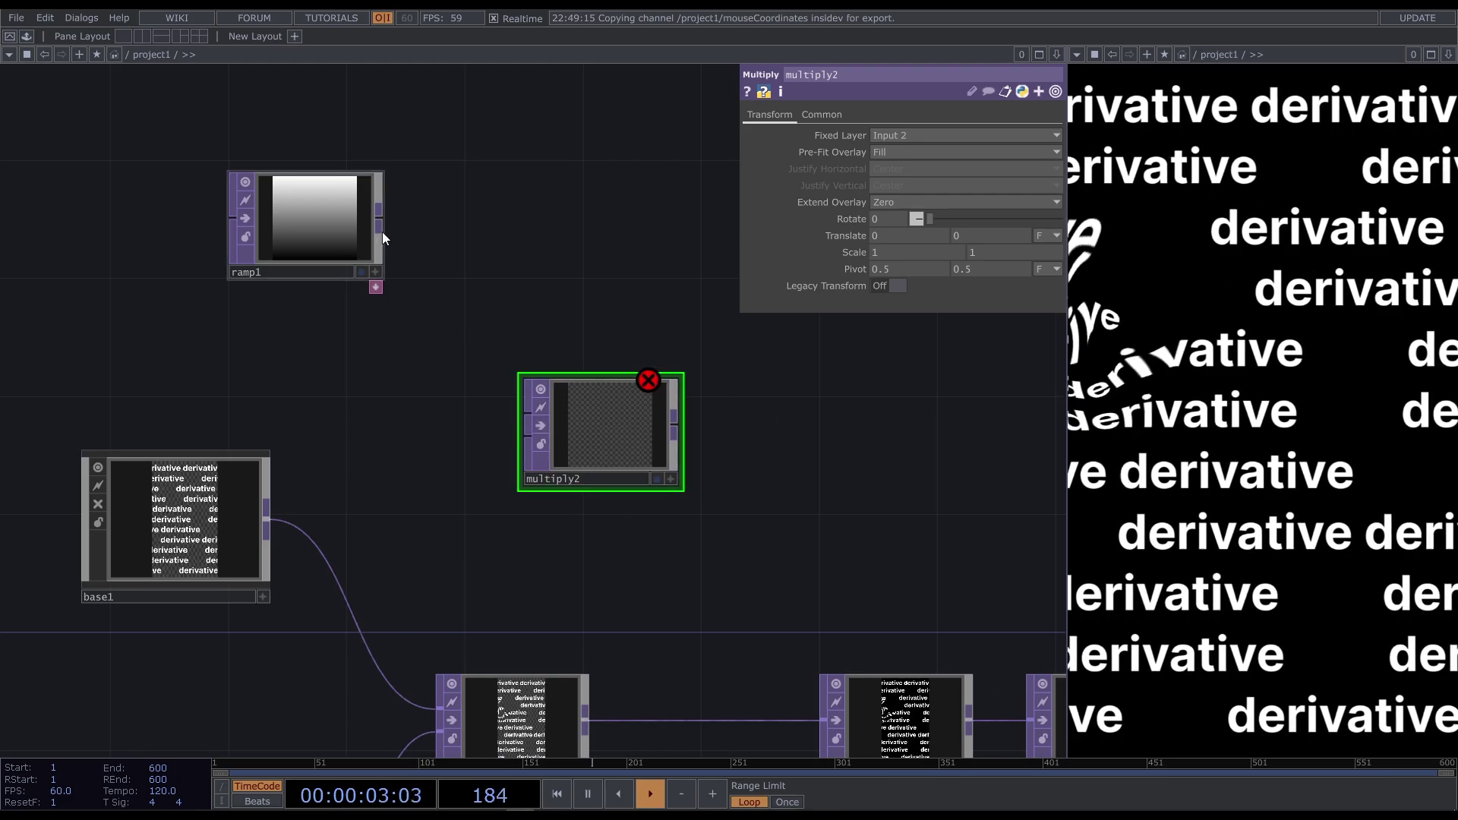
{"action": "left_click_drag", "start_coordinate": [379, 226], "coordinate": [524, 414]}
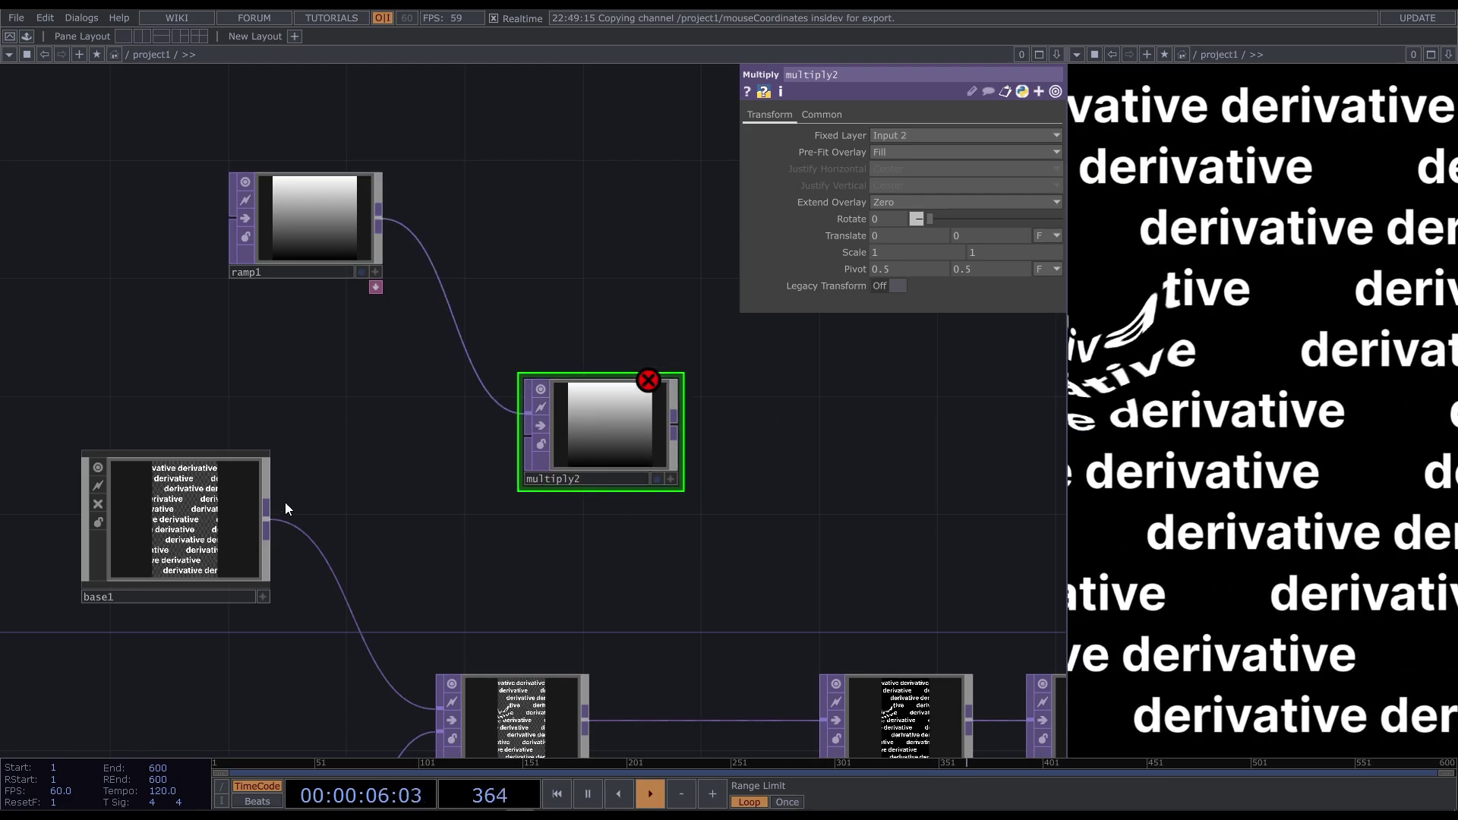
- Connect displace1 to multiply2's second input and feed multiply2 into rgbkey1, tidying the node positions
{"action": "scroll", "coordinate": [381, 423], "scroll_direction": "down", "scroll_amount": 3}
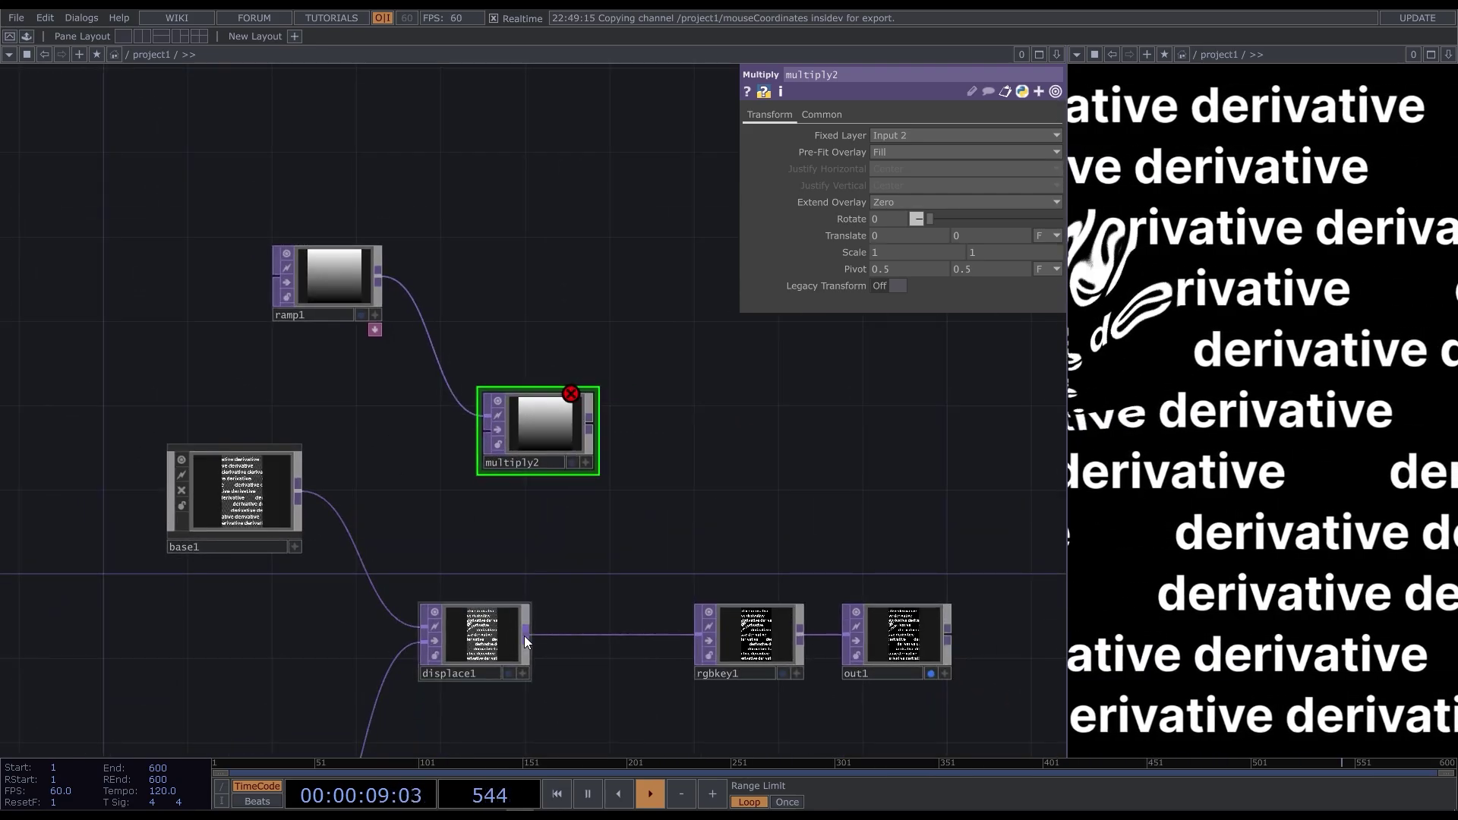
{"action": "left_click_drag", "start_coordinate": [524, 636], "coordinate": [484, 430]}
{"action": "left_click_drag", "start_coordinate": [638, 441], "coordinate": [354, 250]}
{"action": "left_click_drag", "start_coordinate": [551, 421], "coordinate": [657, 401]}
{"action": "left_click_drag", "start_coordinate": [997, 586], "coordinate": [713, 654]}
{"action": "left_click_drag", "start_coordinate": [714, 624], "coordinate": [880, 603]}
{"action": "left_click_drag", "start_coordinate": [695, 402], "coordinate": [867, 596]}
{"action": "scroll", "coordinate": [507, 552], "scroll_direction": "down", "scroll_amount": 3}
{"action": "left_click_drag", "start_coordinate": [925, 657], "coordinate": [801, 598]}
{"action": "left_click_drag", "start_coordinate": [802, 599], "coordinate": [908, 614]}
{"action": "scroll", "coordinate": [530, 386], "scroll_direction": "up", "scroll_amount": 3}
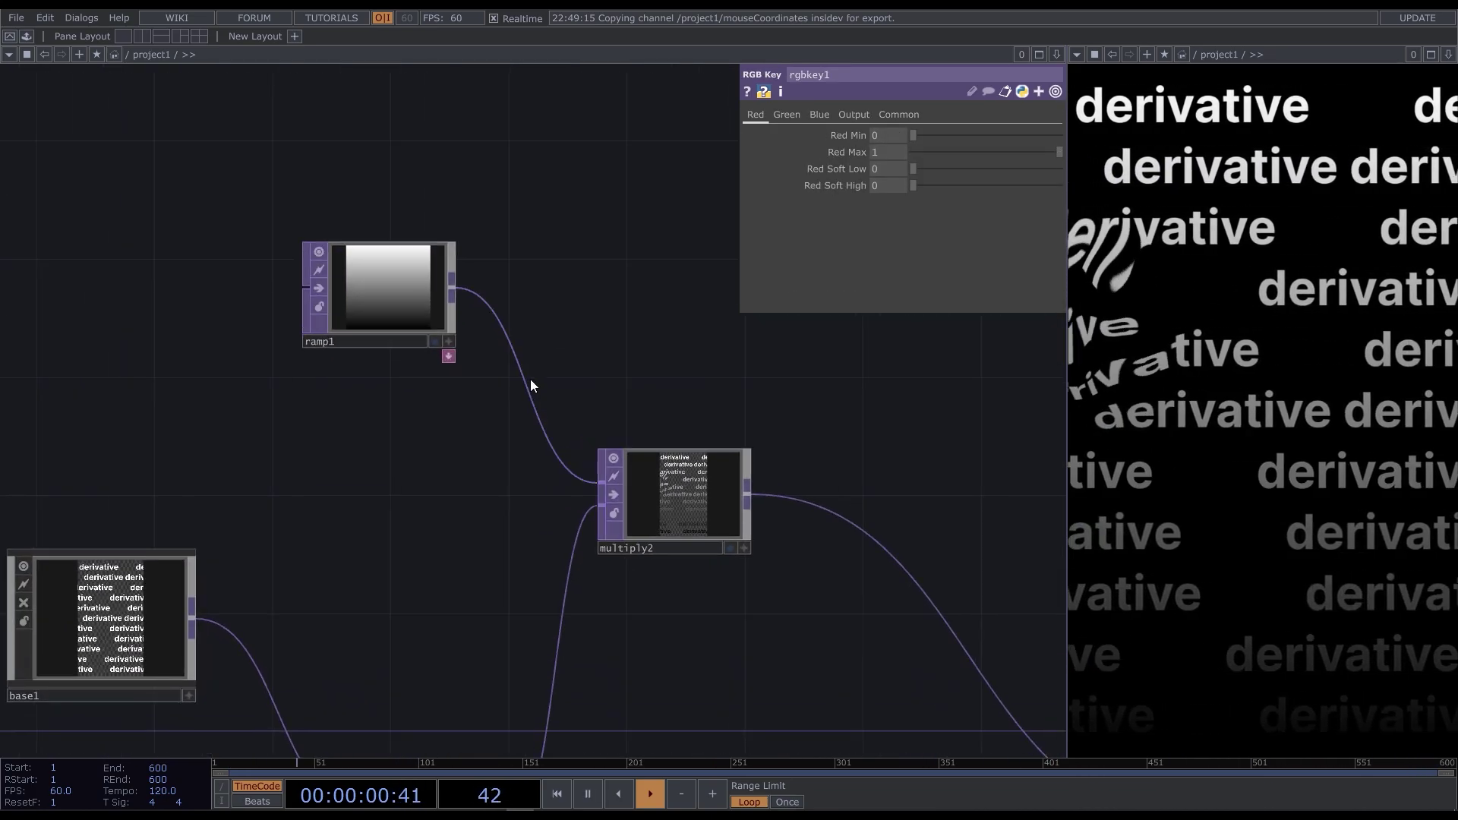
- Set ramp1's starting color key to a bright, saturated orange-red
{"action": "left_click", "coordinate": [358, 283]}
{"action": "left_click", "coordinate": [764, 154]}
{"action": "left_click_drag", "start_coordinate": [851, 209], "coordinate": [859, 179]}
{"action": "left_click_drag", "start_coordinate": [980, 193], "coordinate": [1036, 194]}
{"action": "left_click_drag", "start_coordinate": [859, 178], "coordinate": [855, 179]}
- Set ramp1's end color key to light blue with hue 216 and saturation 0.547
{"action": "left_click", "coordinate": [1059, 149]}
{"action": "left_click_drag", "start_coordinate": [1001, 177], "coordinate": [963, 176]}
{"action": "key", "text": "ctrl+z"}
{"action": "left_click", "coordinate": [1057, 148]}
{"action": "left_click", "coordinate": [975, 178]}
{"action": "left_click", "coordinate": [964, 192]}
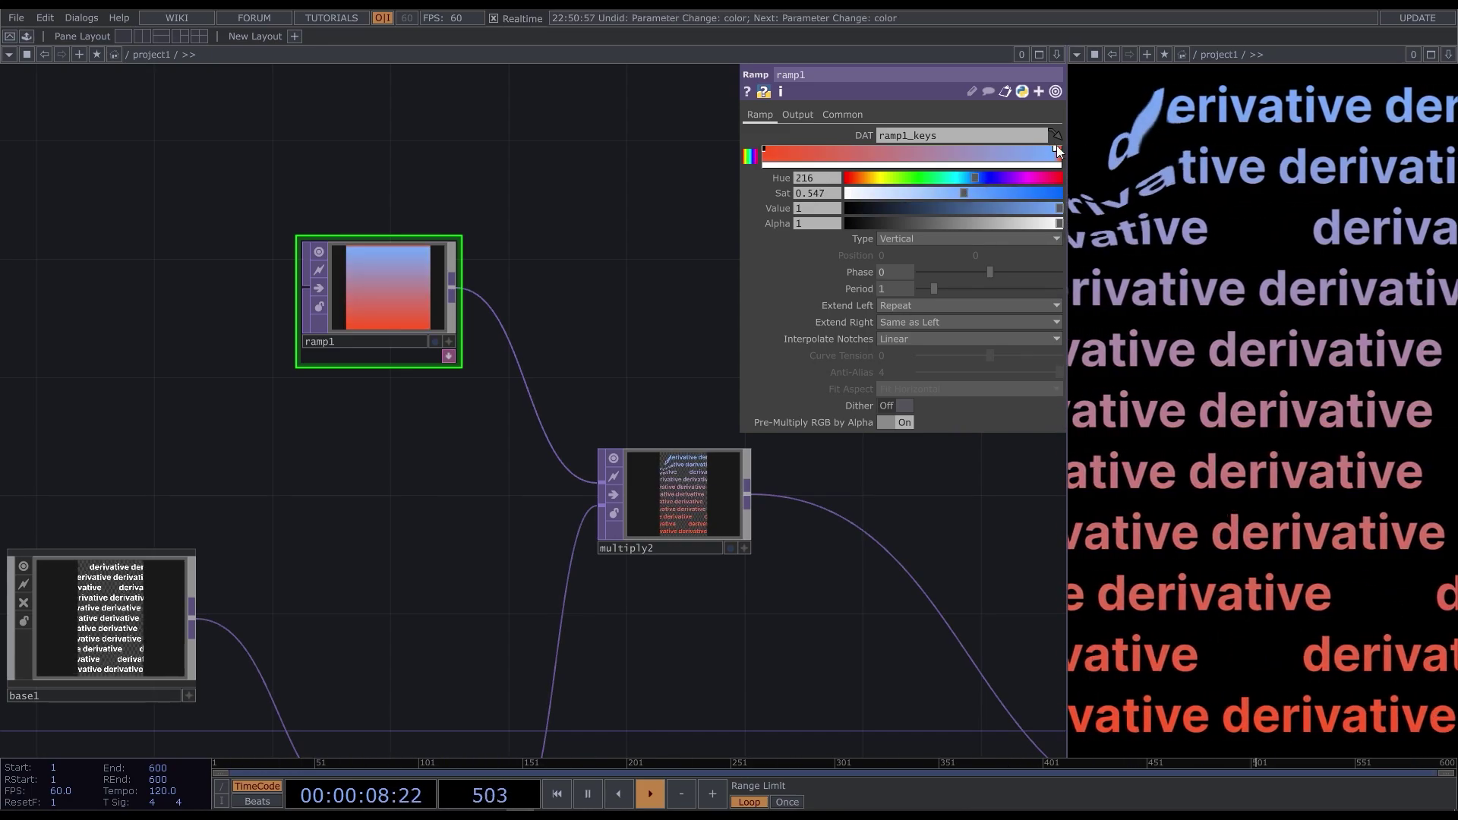
- Add a pink-purple key about two thirds along ramp1 with saturation 0.487 and value 0.878, and soften the starting key's saturation
{"action": "left_click", "coordinate": [948, 151]}
{"action": "left_click_drag", "start_coordinate": [919, 193], "coordinate": [1039, 208]}
{"action": "left_click", "coordinate": [763, 150]}
{"action": "left_click", "coordinate": [969, 190]}
{"action": "left_click_drag", "start_coordinate": [948, 149], "coordinate": [961, 148]}
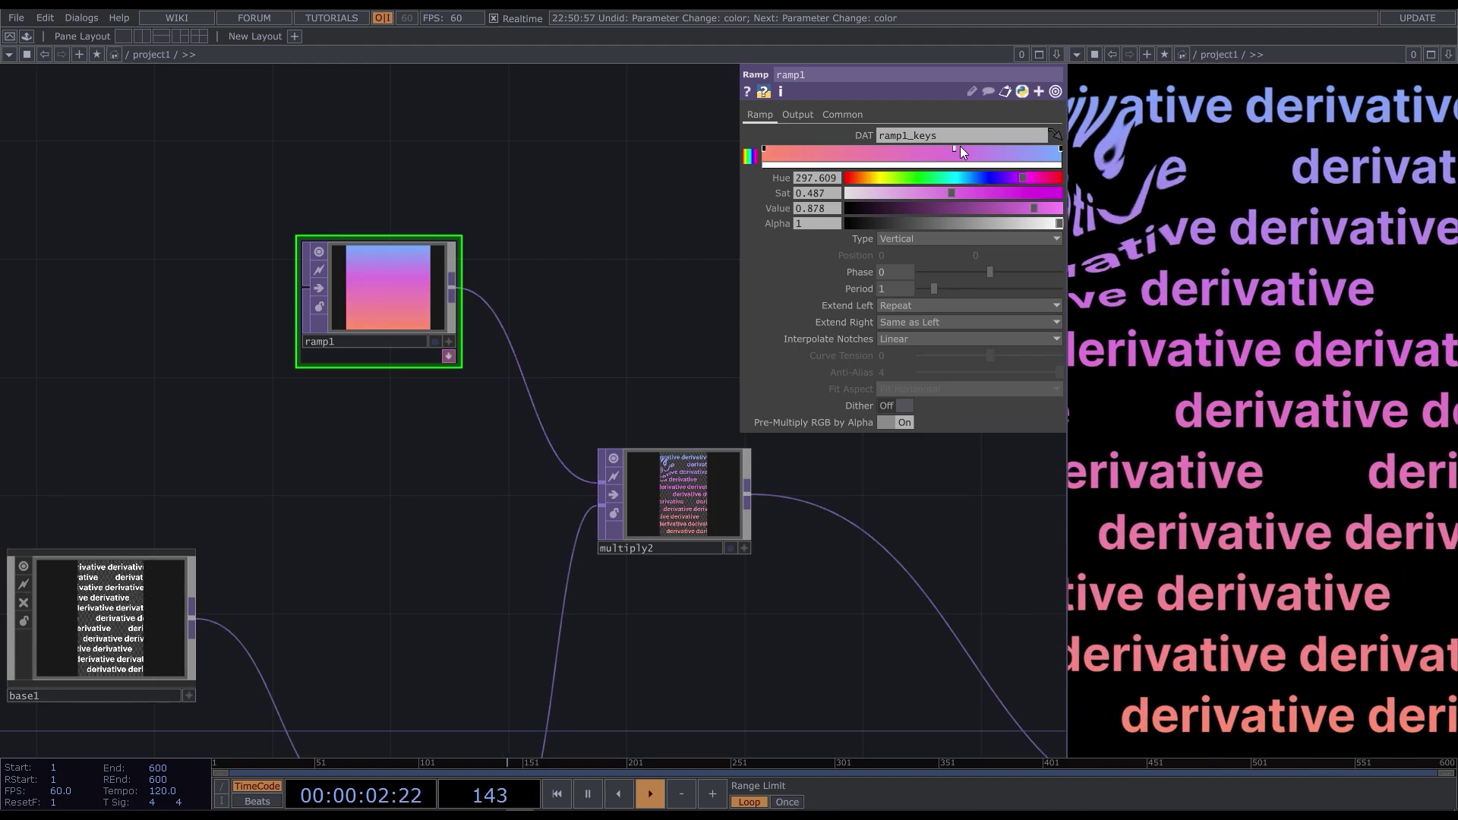
- Set ramp1's middle key to hue 260 and value 1, and the starting key's saturation to 0.756
{"action": "left_click", "coordinate": [1003, 177]}
{"action": "left_click", "coordinate": [1057, 208]}
{"action": "left_click", "coordinate": [764, 150]}
{"action": "left_click_drag", "start_coordinate": [997, 196], "coordinate": [1008, 193]}
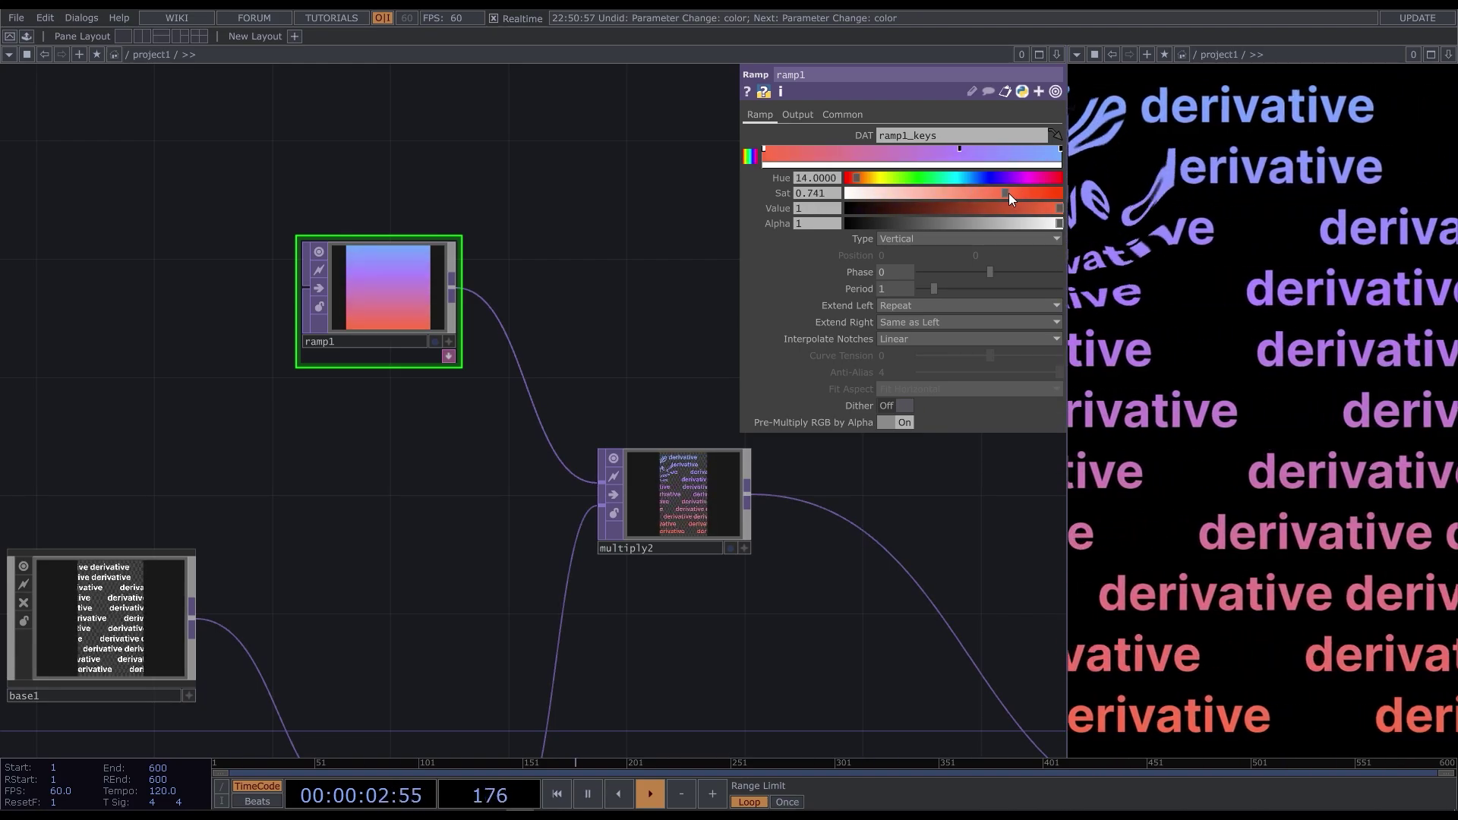
- Set the saturation of ramp1's end key to 0.759 and of its middle key to 0.576
{"action": "left_click", "coordinate": [1060, 152]}
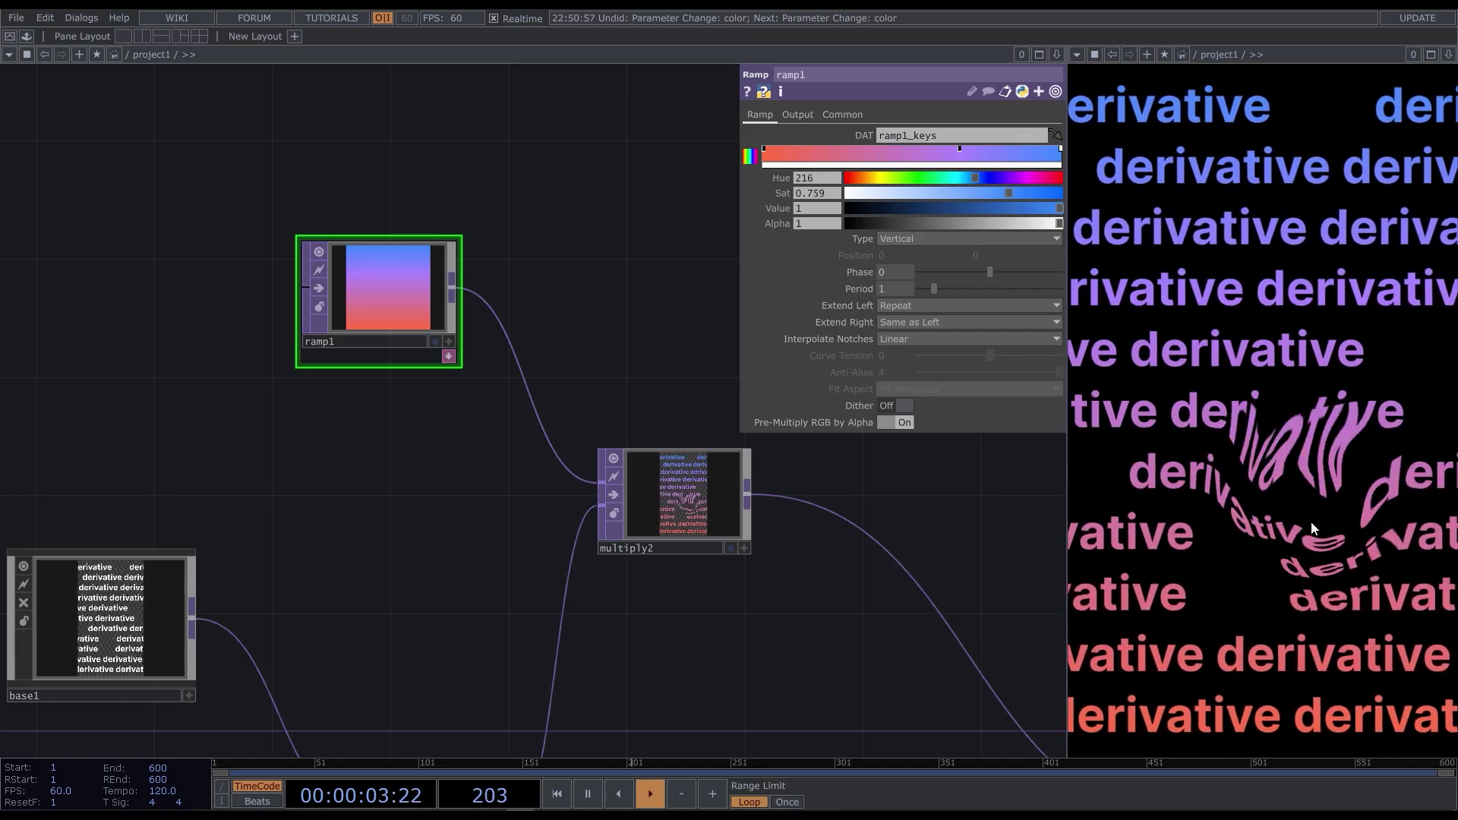
{"action": "left_click", "coordinate": [959, 149]}
{"action": "left_click_drag", "start_coordinate": [991, 194], "coordinate": [970, 193]}
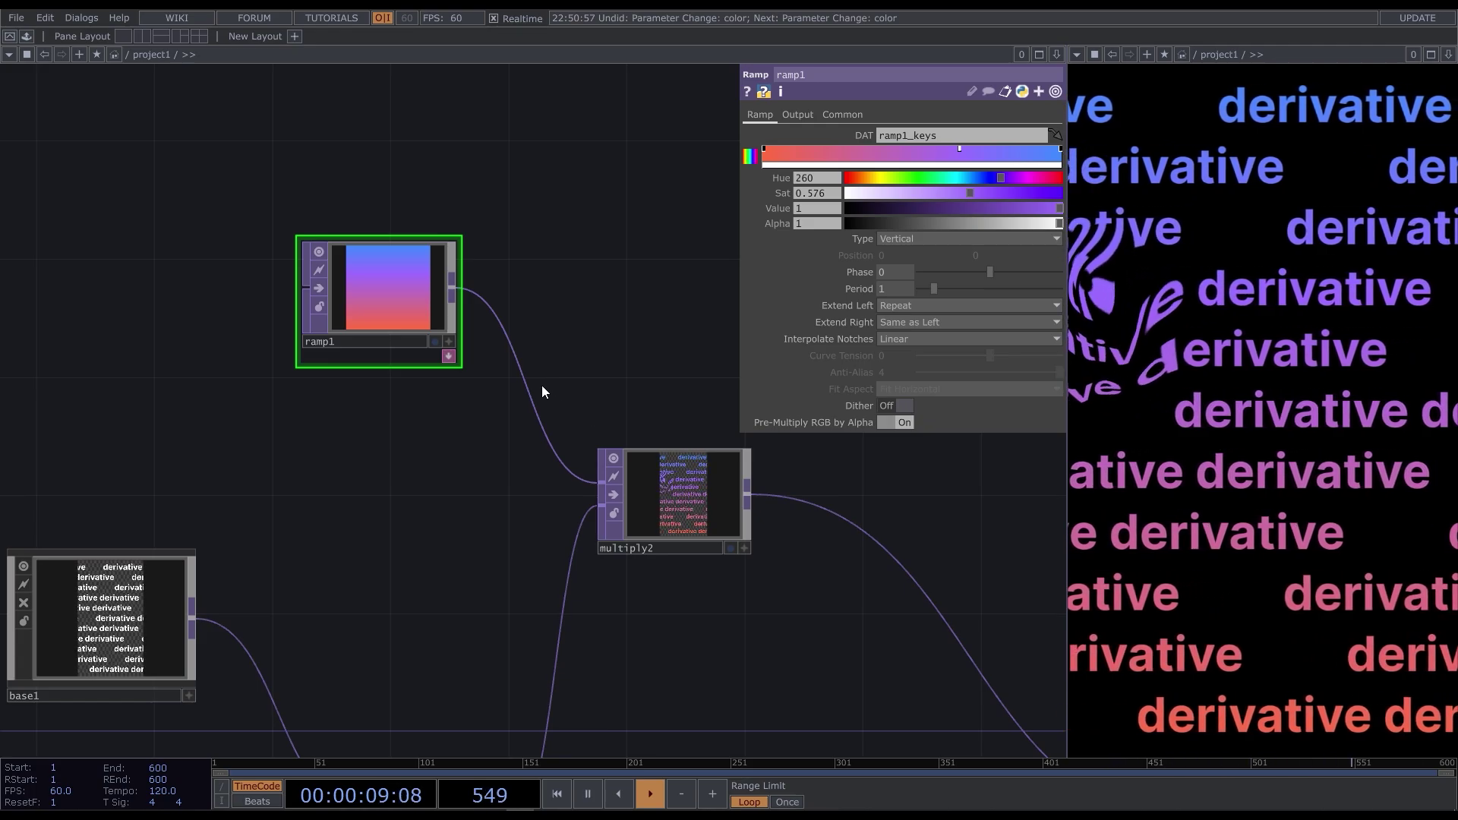
- Add another Multiply TOP between displace1 and rgbkey1 and connect displace1 as its first input
{"action": "scroll", "coordinate": [252, 344], "scroll_direction": "down", "scroll_amount": 2}
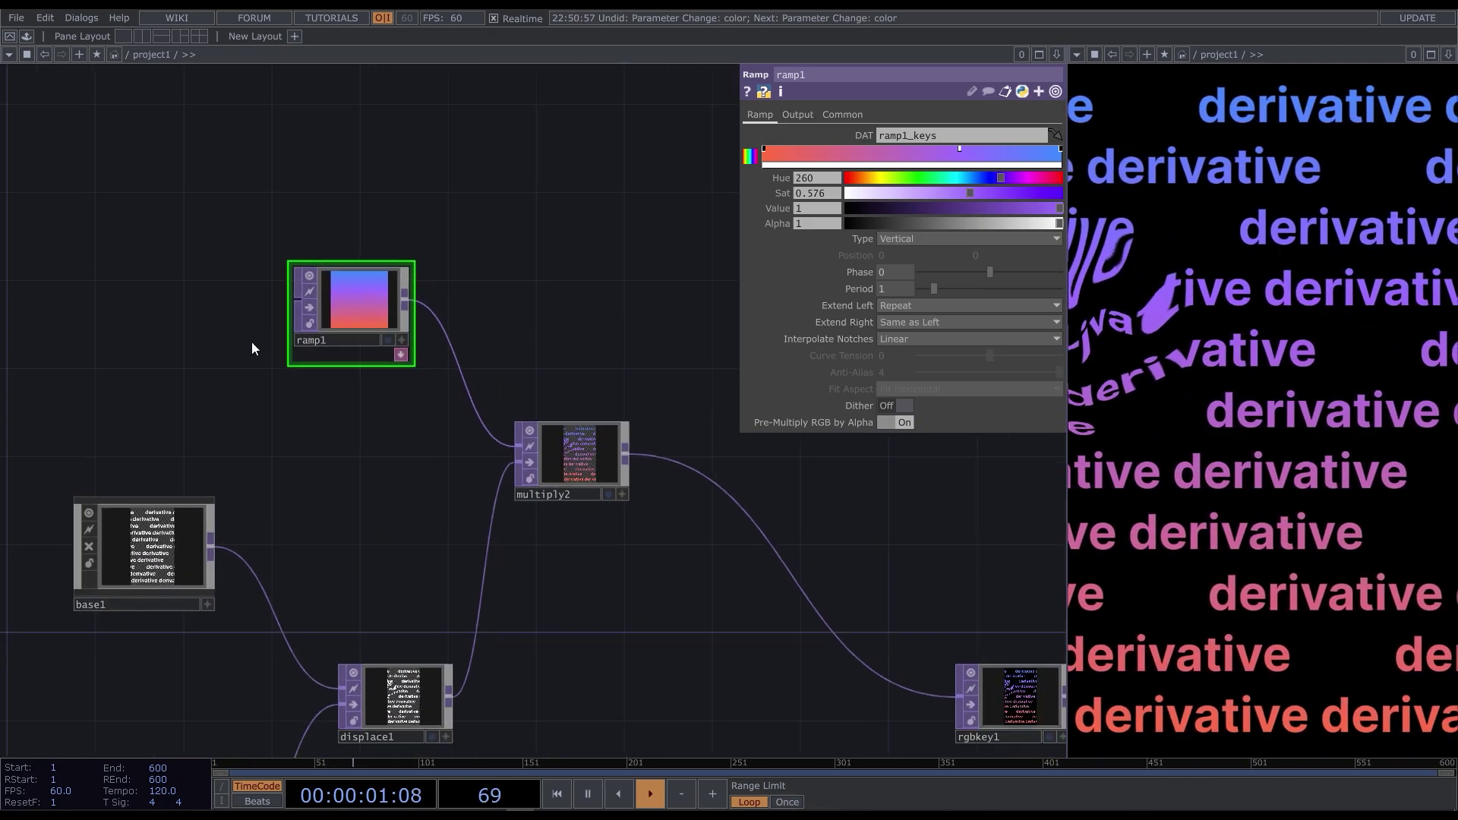
{"action": "scroll", "coordinate": [252, 343], "scroll_direction": "down", "scroll_amount": 1}
{"action": "key", "text": "Tab"}
{"action": "type", "text": "mu"}
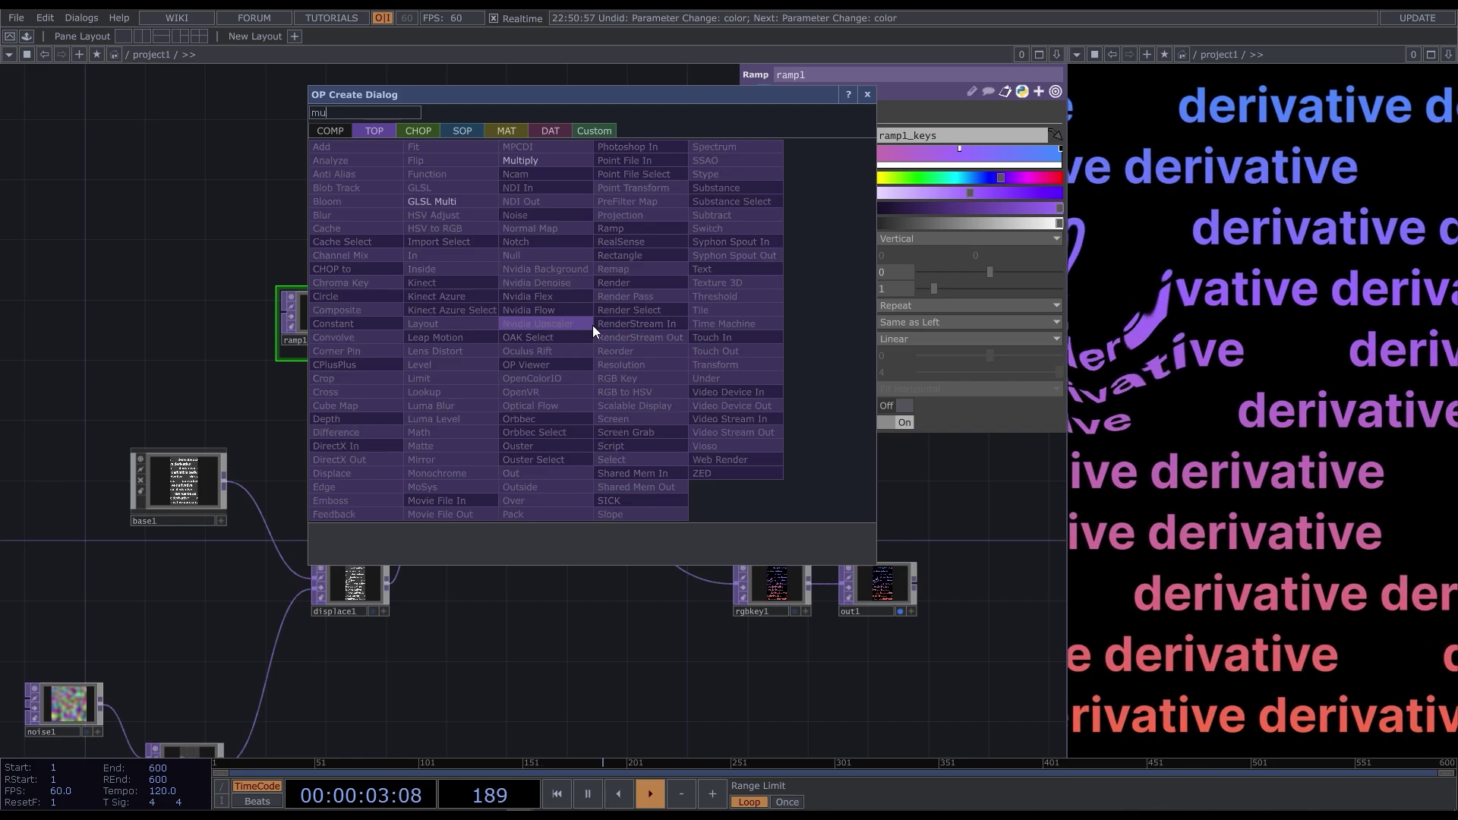
{"action": "left_click", "coordinate": [534, 159]}
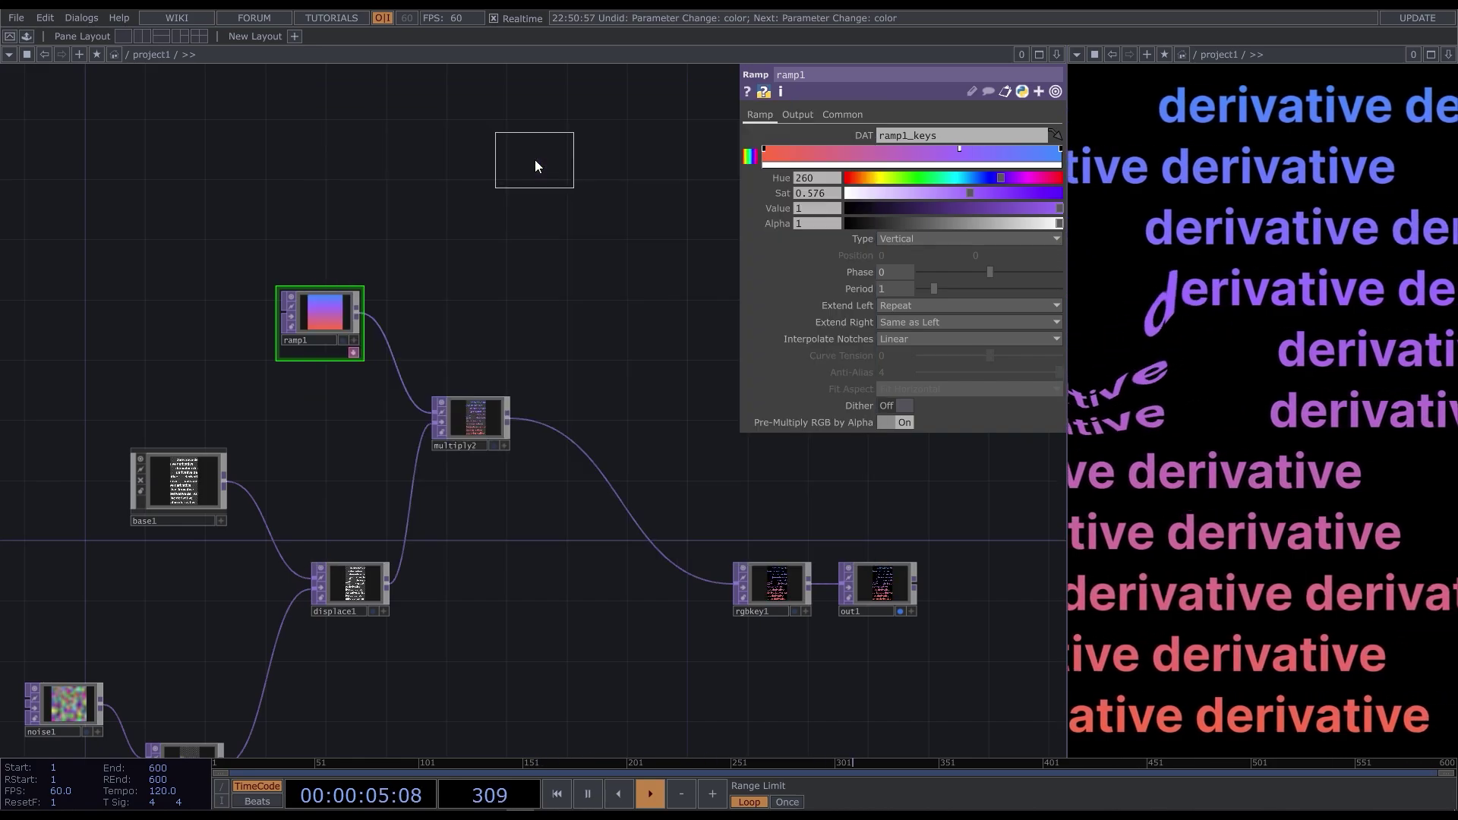
{"action": "left_click", "coordinate": [576, 337]}
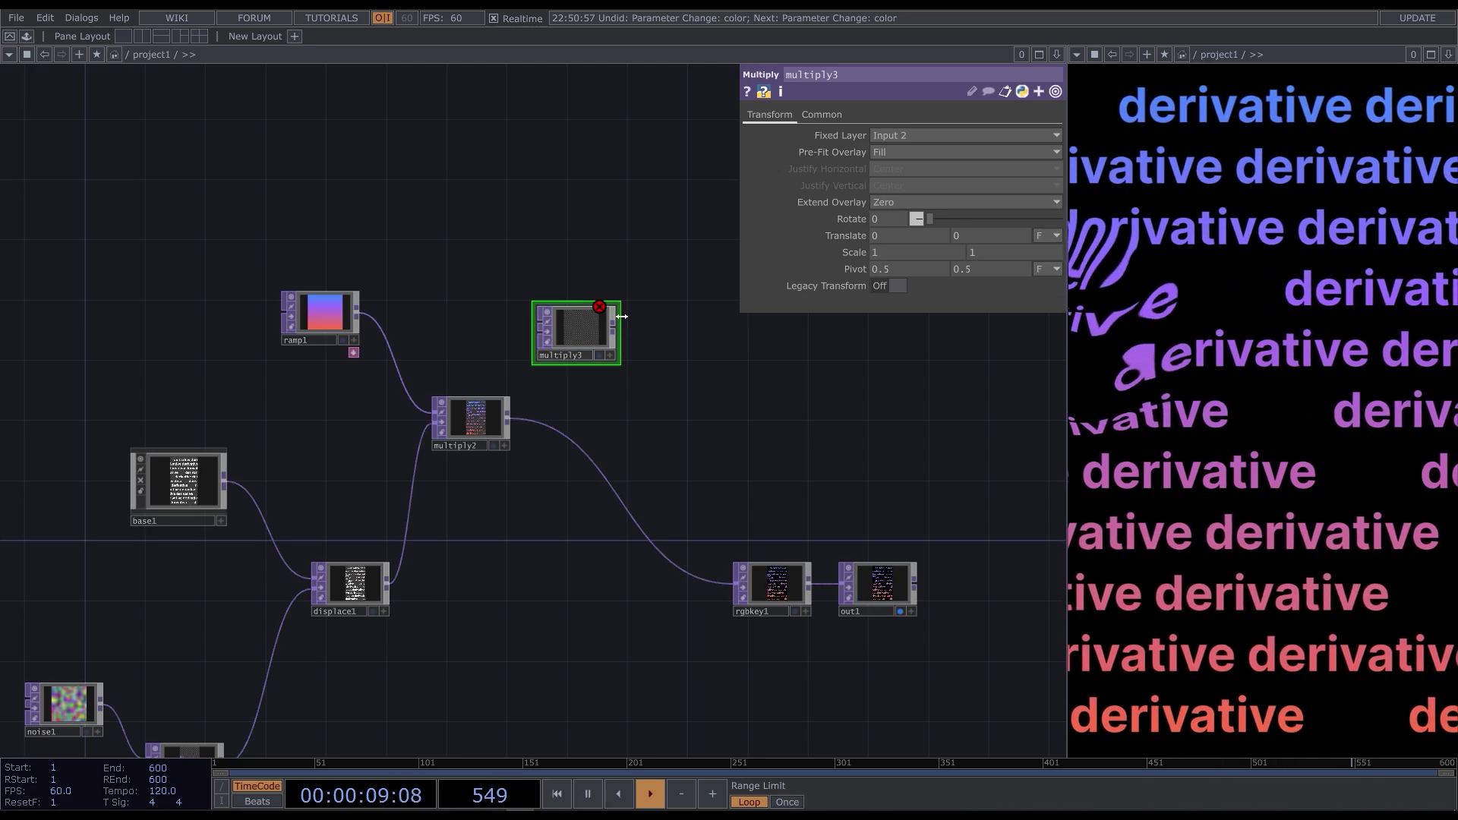
{"action": "left_click_drag", "start_coordinate": [386, 580], "coordinate": [552, 577]}
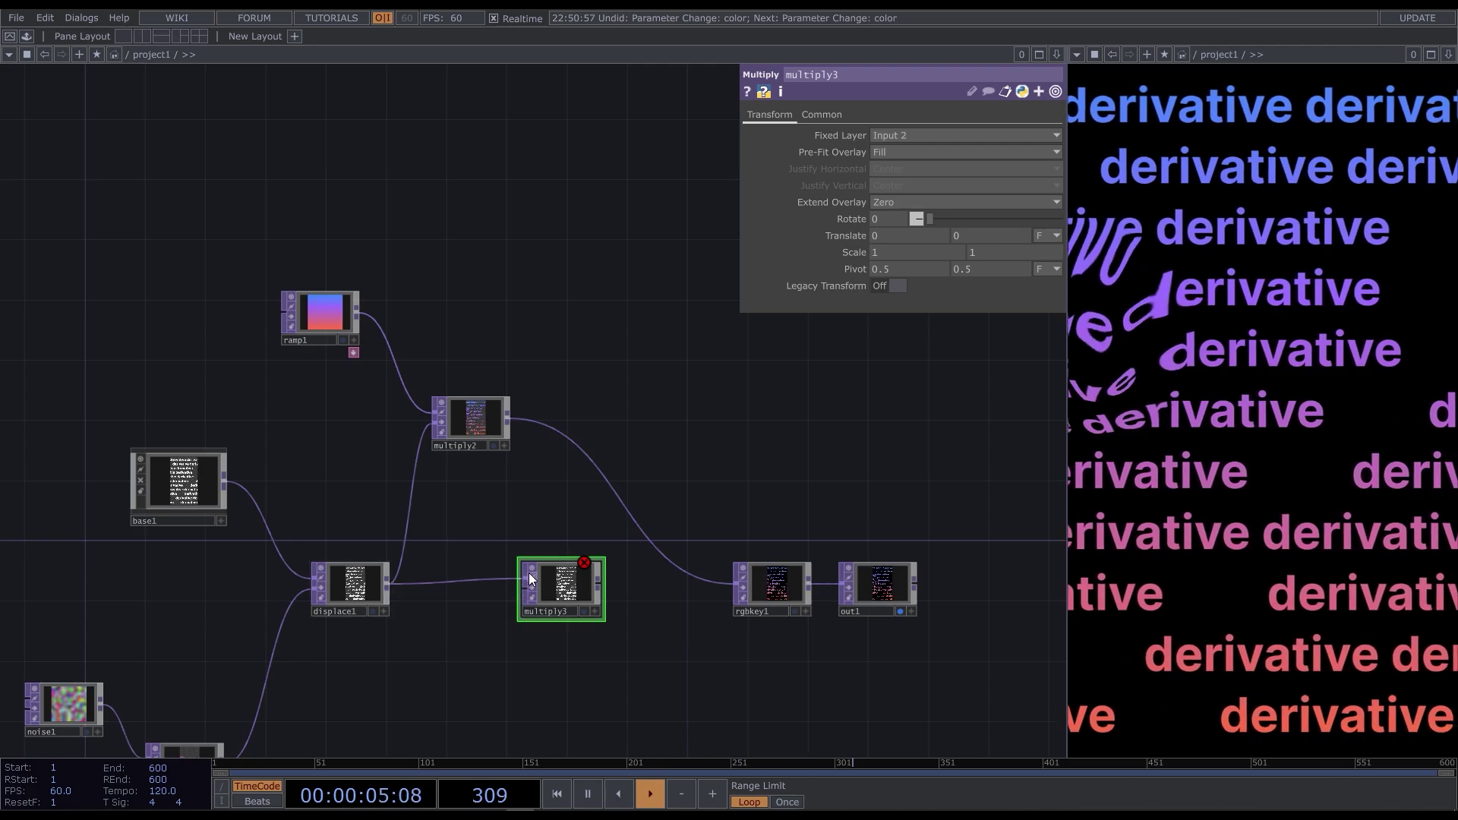
- Connect circle1 to multiply3's second input
{"action": "scroll", "coordinate": [504, 489], "scroll_direction": "down", "scroll_amount": 5}
{"action": "scroll", "coordinate": [357, 697], "scroll_direction": "up", "scroll_amount": 5}
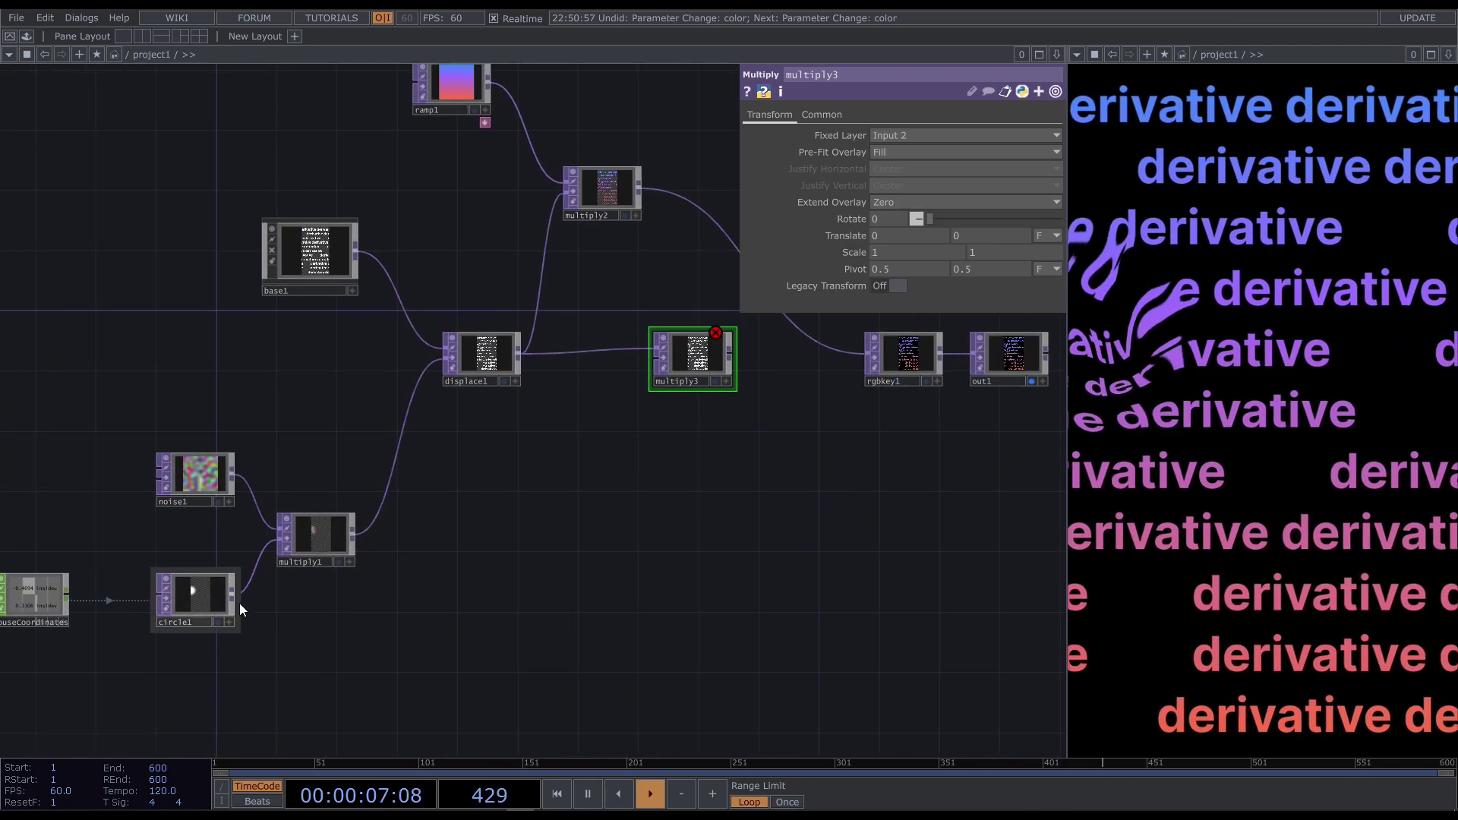
{"action": "left_click_drag", "start_coordinate": [234, 601], "coordinate": [649, 378]}
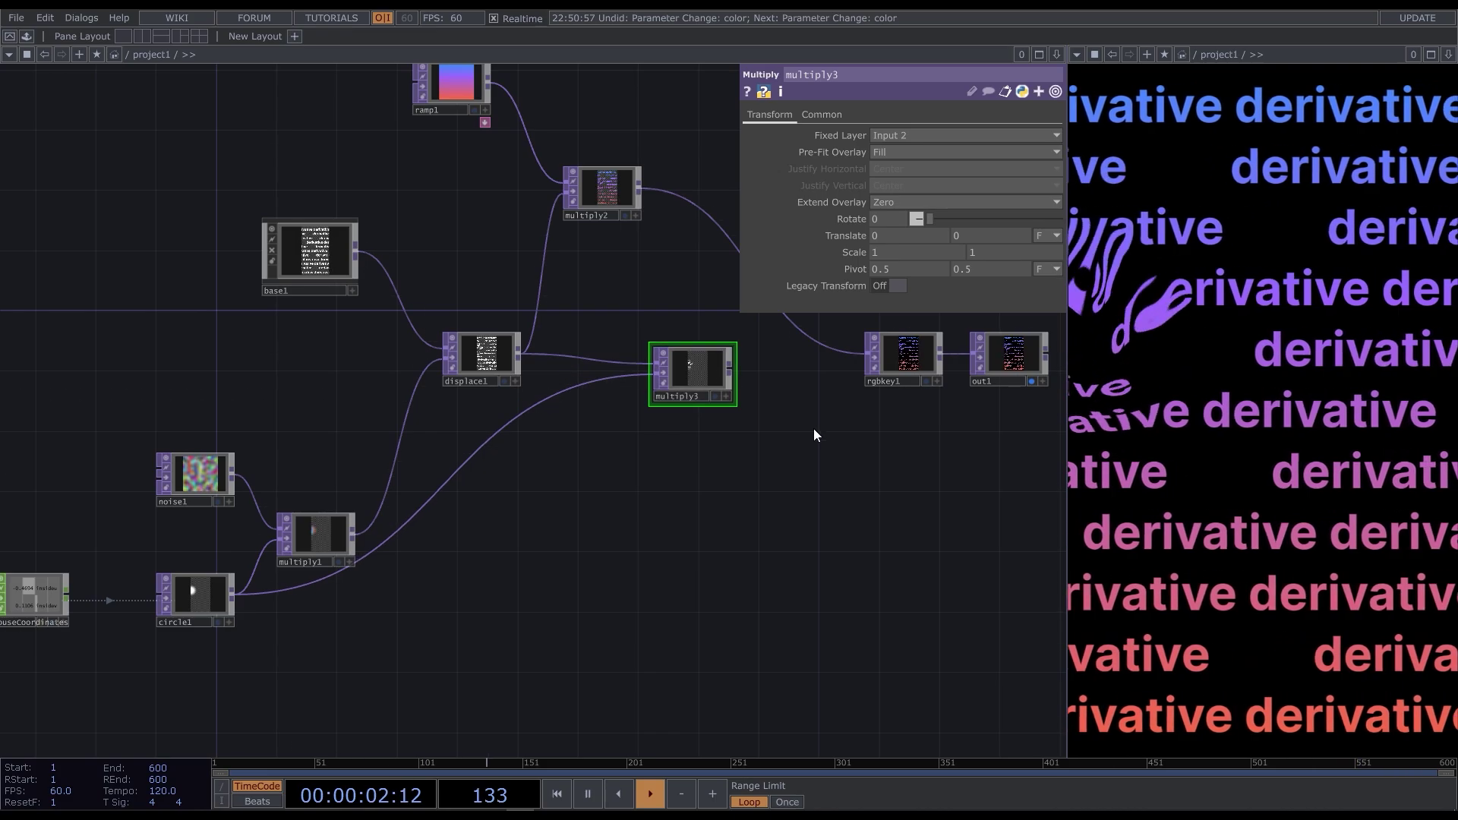
- Add the rgbaDelay component from the palette's ImageFilters set to the network below multiply3
{"action": "left_click", "coordinate": [25, 35]}
{"action": "left_click", "coordinate": [90, 100]}
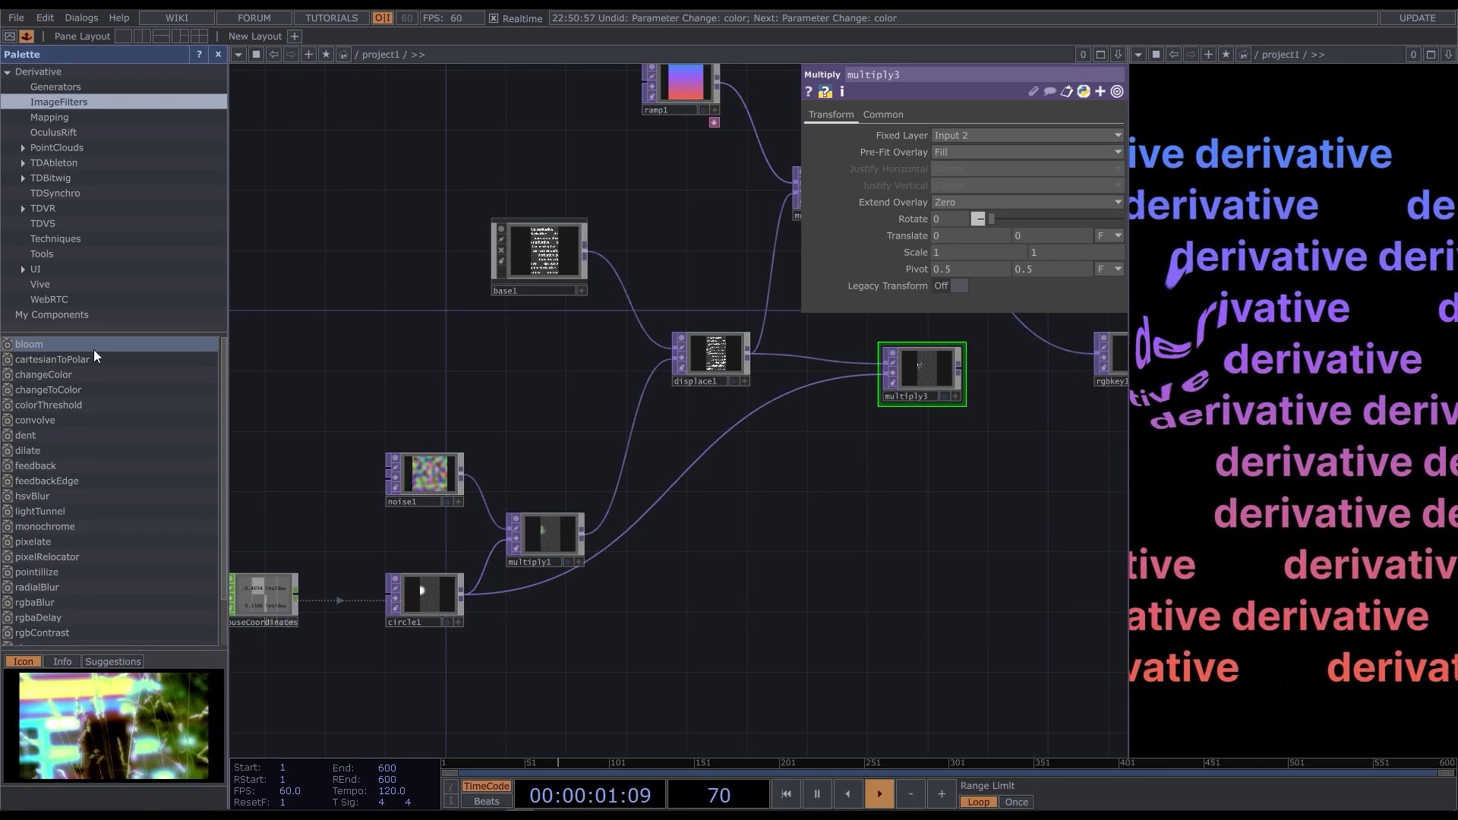
{"action": "scroll", "coordinate": [125, 428], "scroll_direction": "down", "scroll_amount": 3}
{"action": "left_click_drag", "start_coordinate": [35, 561], "coordinate": [764, 473]}
{"action": "left_click", "coordinate": [27, 36]}
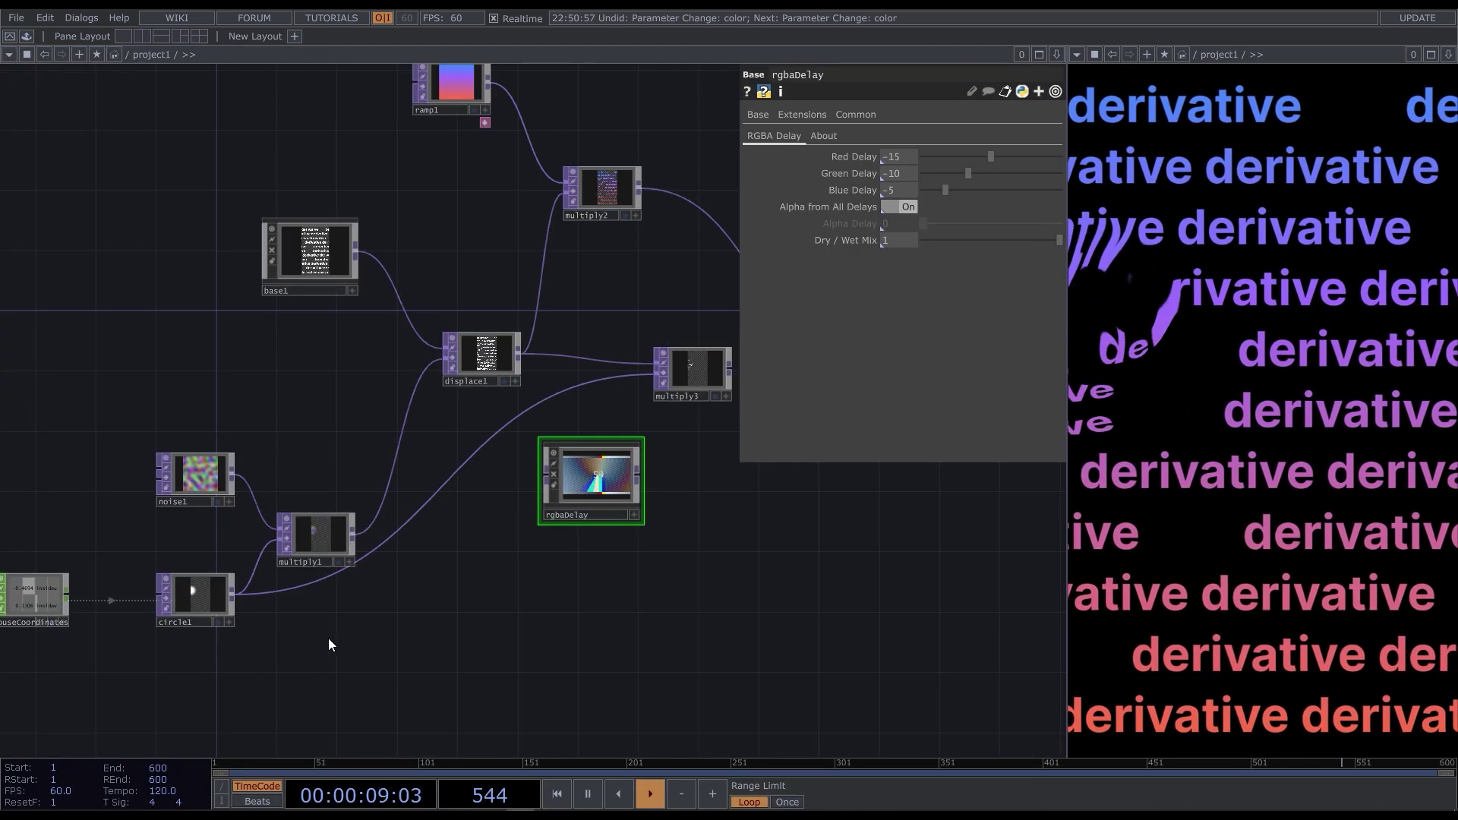
- Add a Screen TOP between rgbaDelay and rgbkey1, below their row
{"action": "scroll", "coordinate": [303, 634], "scroll_direction": "down", "scroll_amount": 3}
{"action": "scroll", "coordinate": [578, 551], "scroll_direction": "up", "scroll_amount": 3}
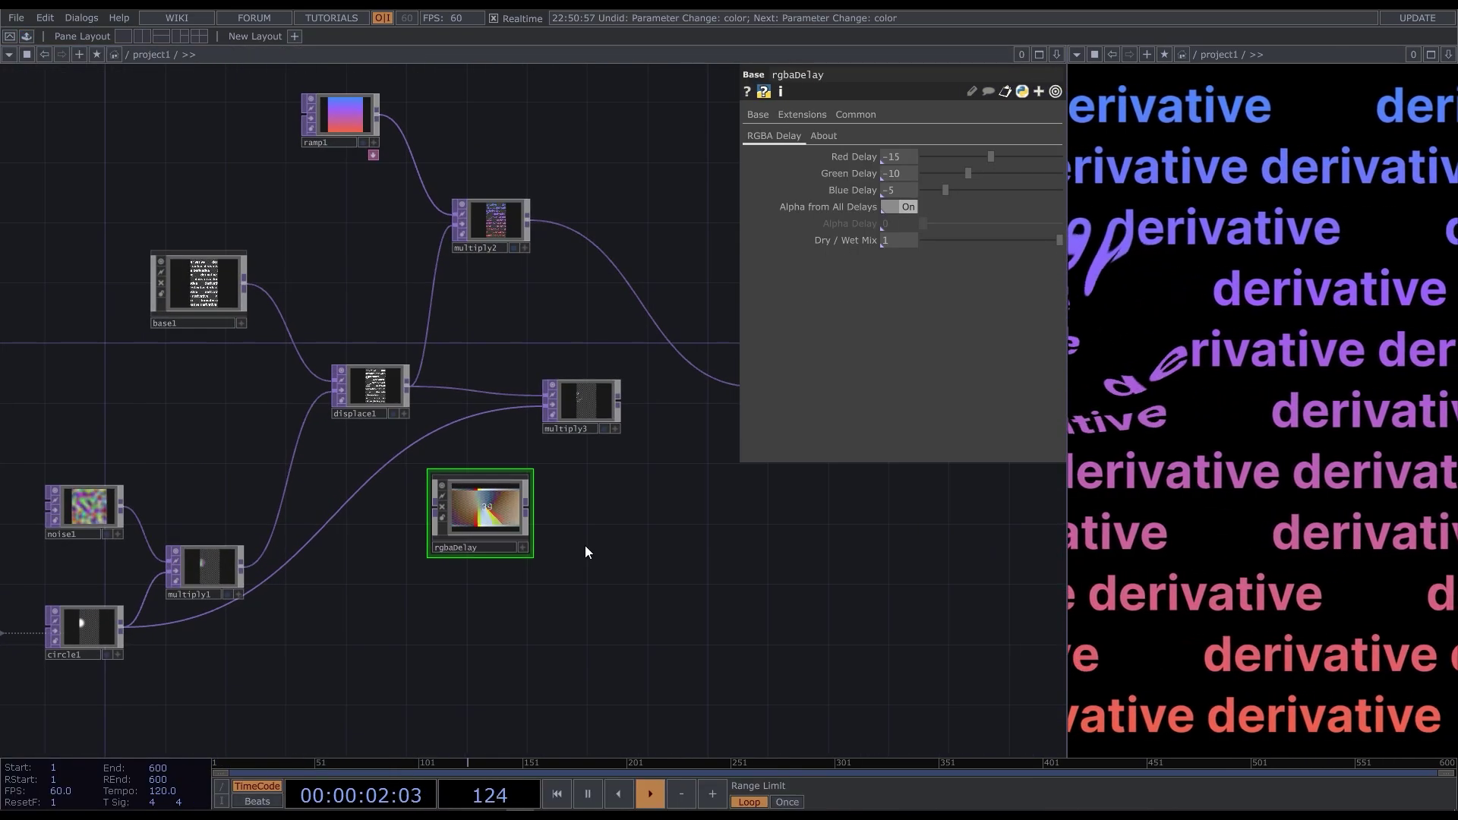
{"action": "key", "text": "Tab"}
{"action": "type", "text": "scre"}
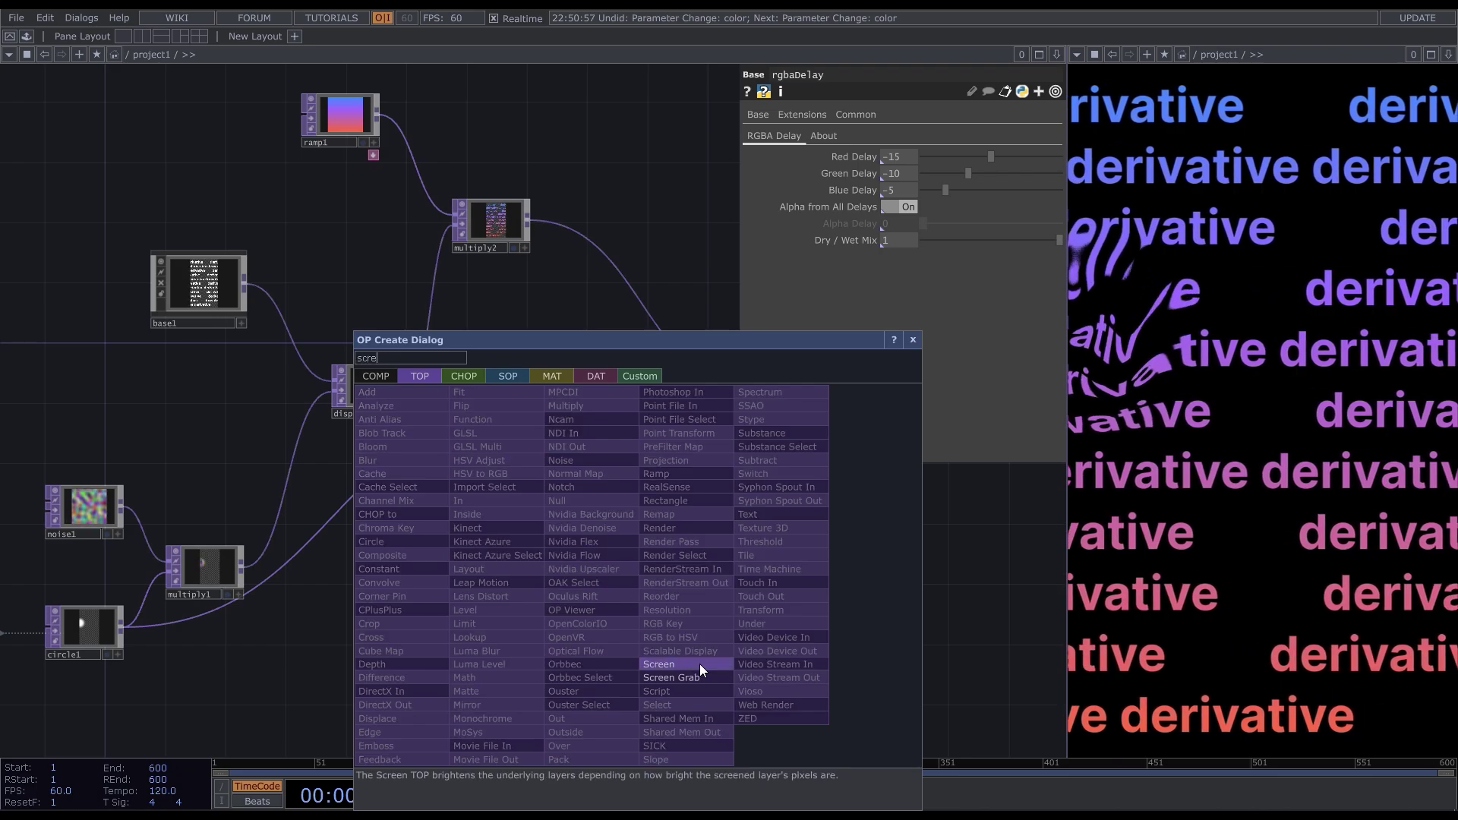
{"action": "left_click", "coordinate": [699, 663]}
{"action": "left_click", "coordinate": [732, 536]}
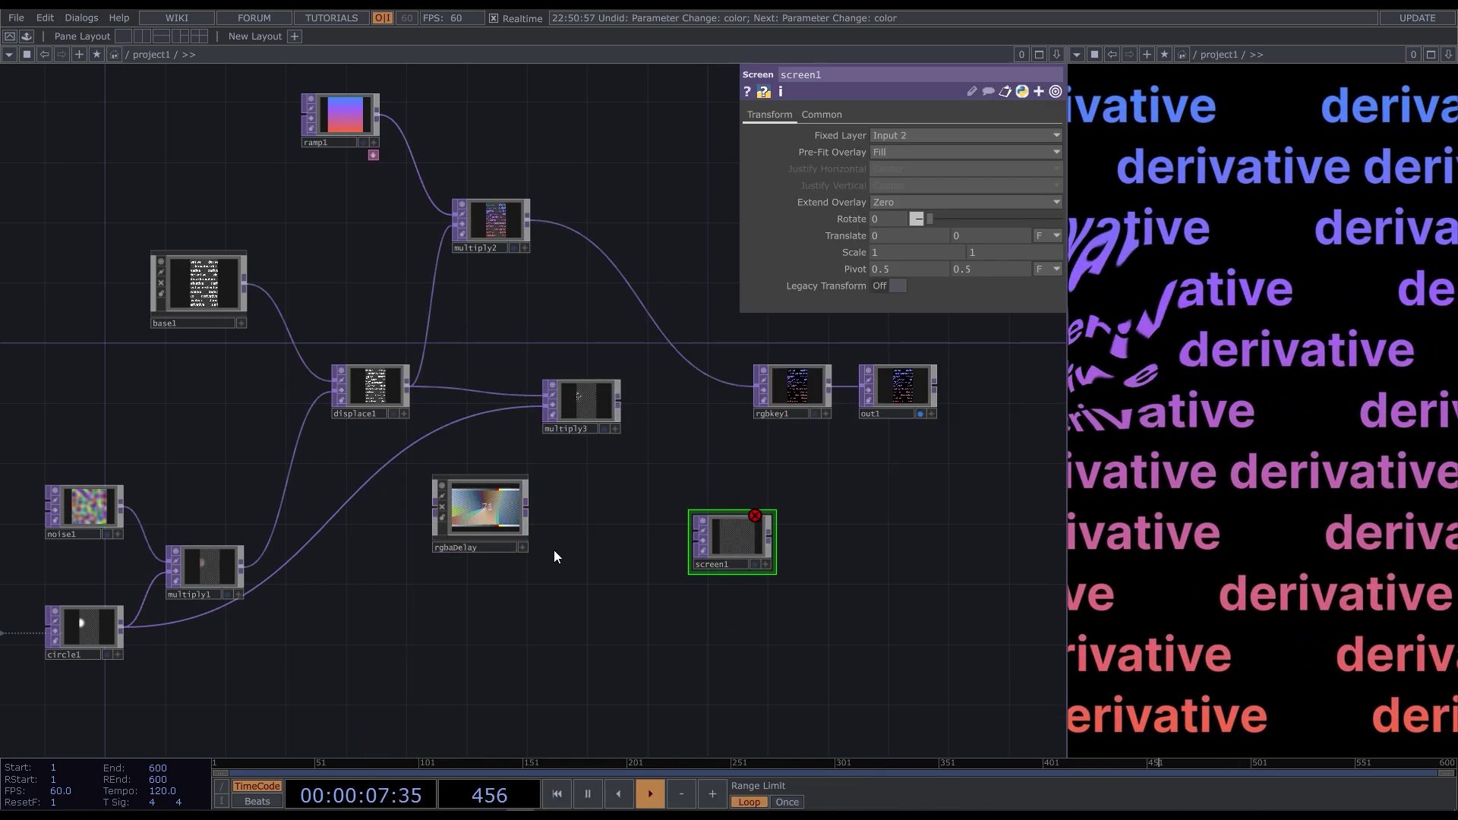
- Place rgbaDelay beside multiply3 and connect multiply3's output to rgbaDelay's input
{"action": "scroll", "coordinate": [393, 573], "scroll_direction": "down", "scroll_amount": 3}
{"action": "scroll", "coordinate": [812, 377], "scroll_direction": "up", "scroll_amount": 3}
{"action": "right_click_drag", "start_coordinate": [830, 491], "coordinate": [600, 411]}
{"action": "left_click_drag", "start_coordinate": [622, 465], "coordinate": [683, 299]}
{"action": "left_click_drag", "start_coordinate": [334, 583], "coordinate": [622, 445]}
{"action": "scroll", "coordinate": [431, 479], "scroll_direction": "up", "scroll_amount": 5}
{"action": "left_click_drag", "start_coordinate": [482, 488], "coordinate": [611, 493]}
{"action": "scroll", "coordinate": [226, 653], "scroll_direction": "down", "scroll_amount": 4}
{"action": "left_click_drag", "start_coordinate": [593, 640], "coordinate": [615, 493]}
- Connect multiply2 and rgbaDelay to screen1's first and second inputs, and feed screen1 into rgbkey1
{"action": "left_click_drag", "start_coordinate": [683, 325], "coordinate": [893, 325]}
{"action": "left_click_drag", "start_coordinate": [230, 312], "coordinate": [570, 474]}
{"action": "left_click_drag", "start_coordinate": [622, 483], "coordinate": [665, 483]}
{"action": "left_click_drag", "start_coordinate": [532, 570], "coordinate": [611, 490]}
{"action": "left_click_drag", "start_coordinate": [717, 480], "coordinate": [637, 312]}
{"action": "scroll", "coordinate": [348, 358], "scroll_direction": "down", "scroll_amount": 5}
{"action": "left_click_drag", "start_coordinate": [741, 338], "coordinate": [869, 492]}
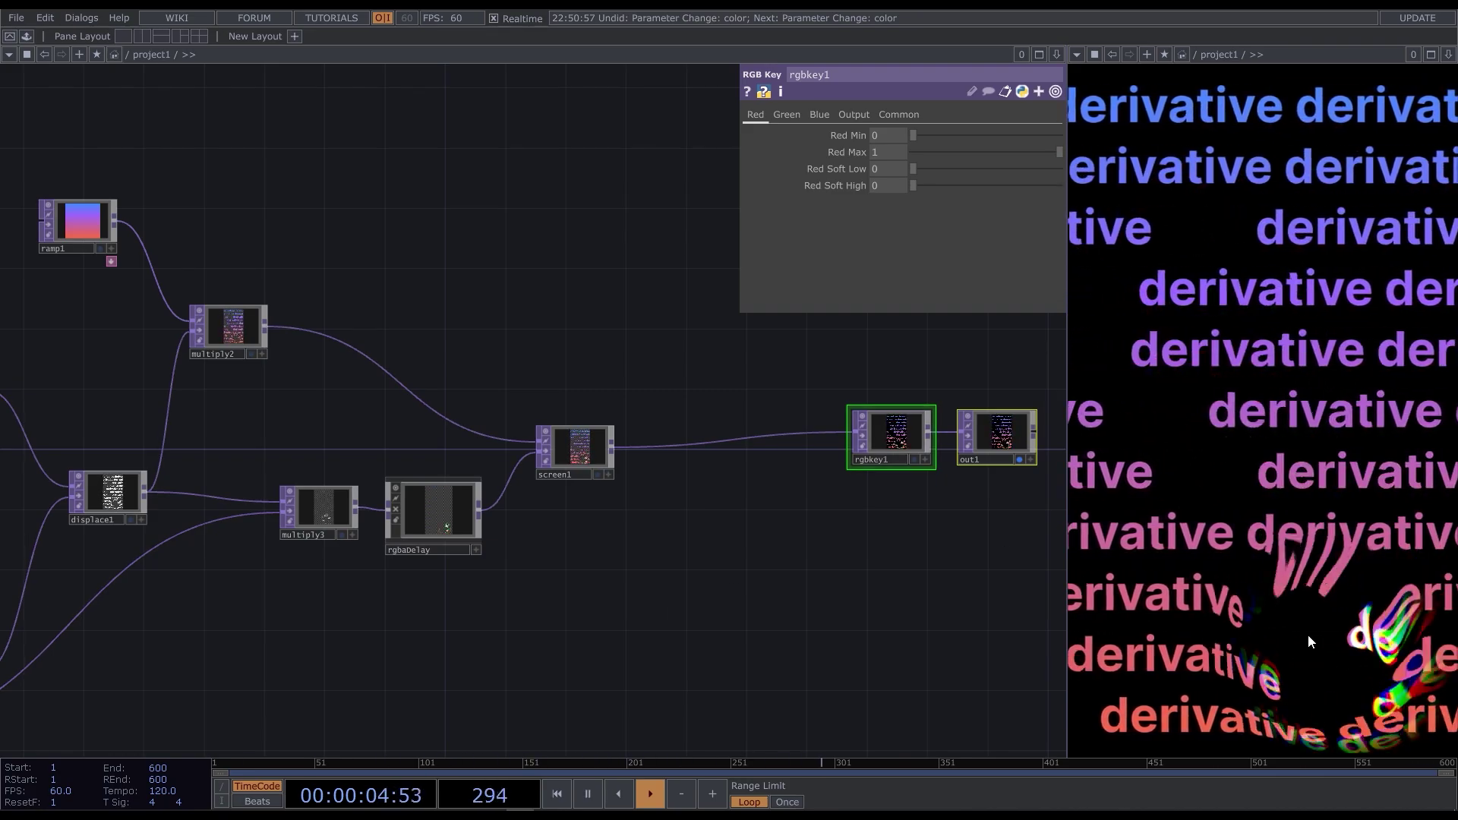
- Add a Subtract TOP between multiply2 and screen1
{"action": "key", "text": "Tab"}
{"action": "type", "text": "s"}
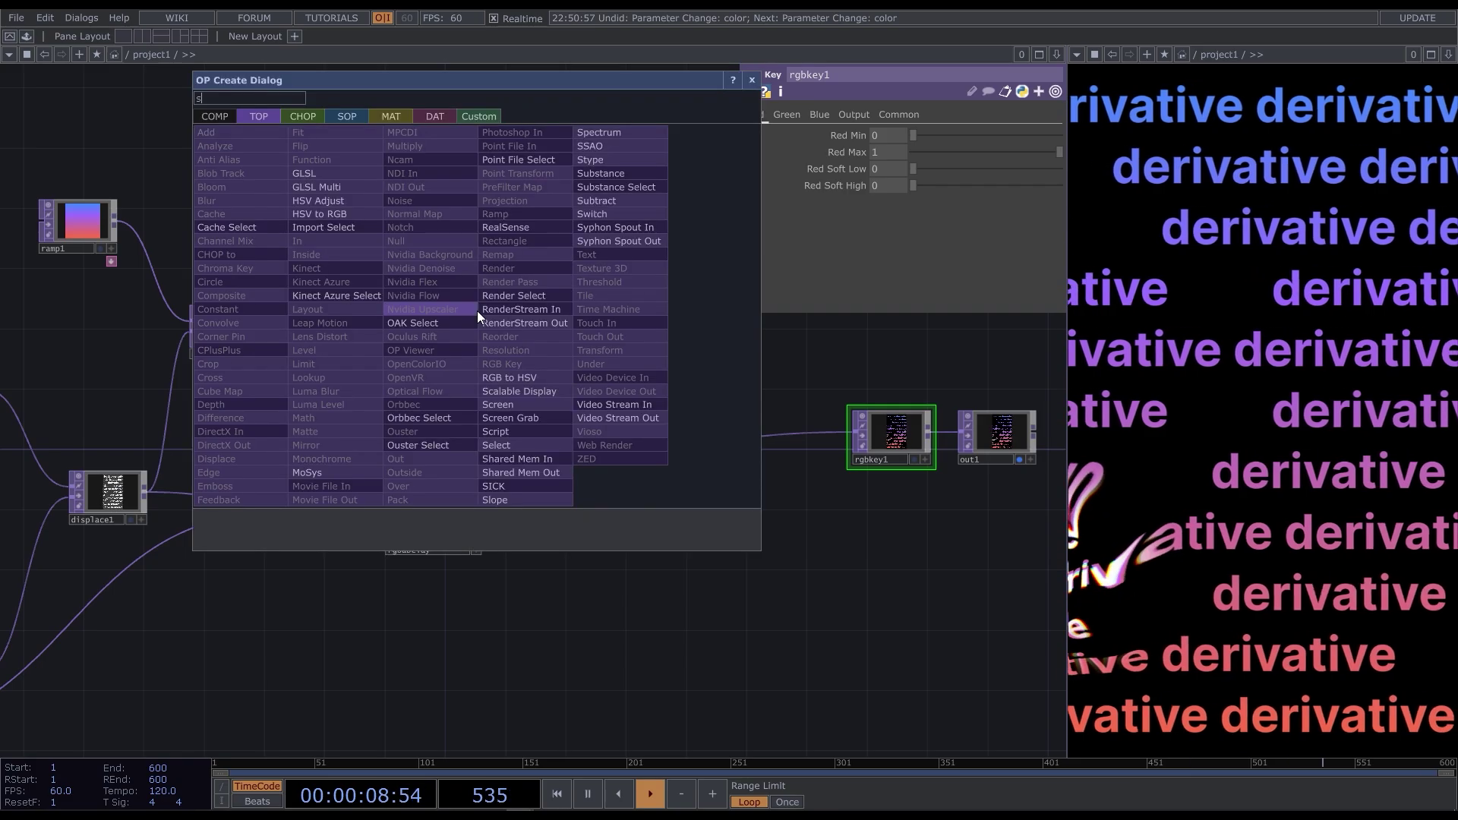
{"action": "left_click", "coordinate": [647, 199]}
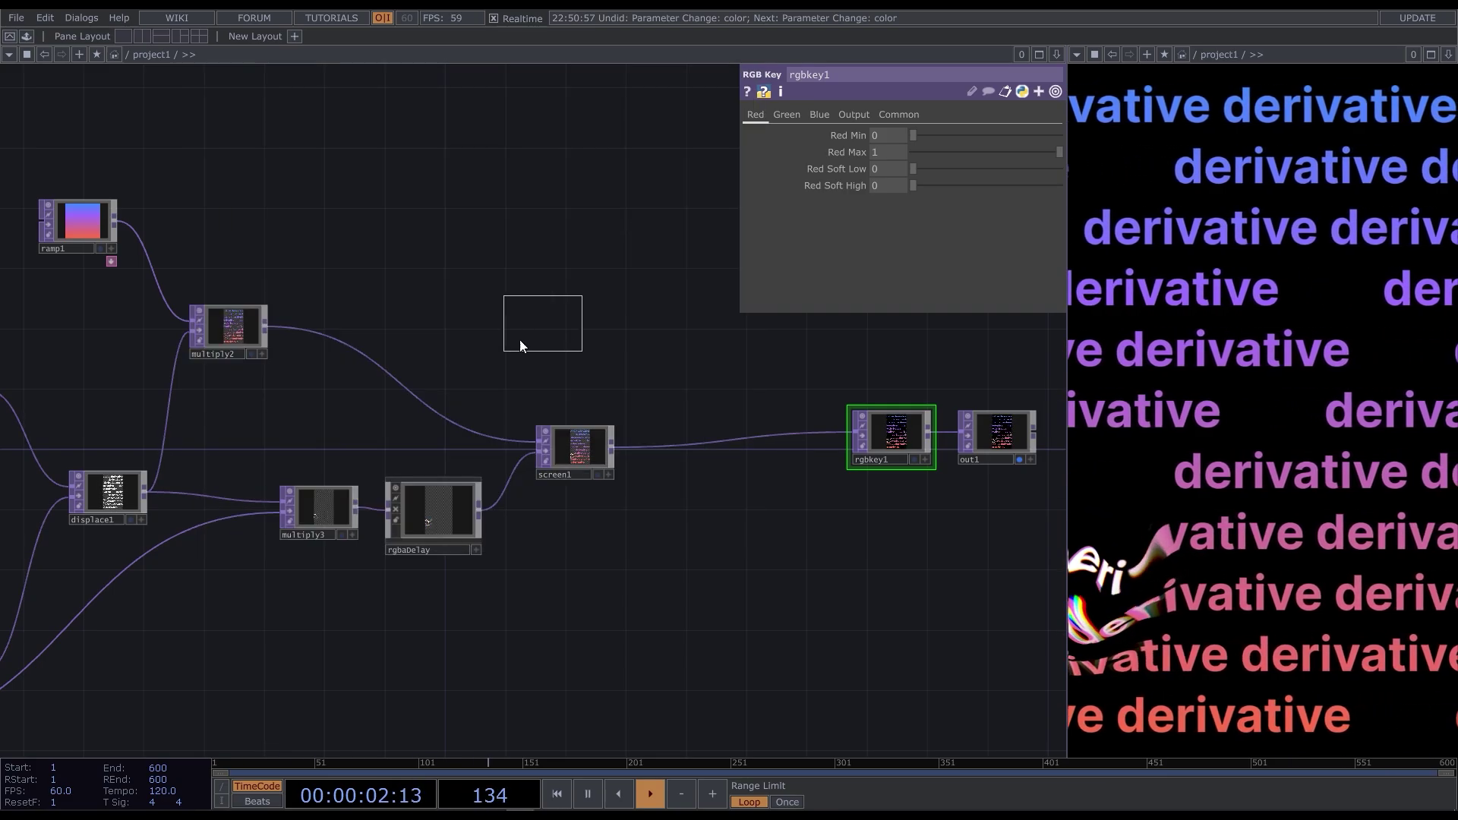
{"action": "left_click", "coordinate": [433, 313]}
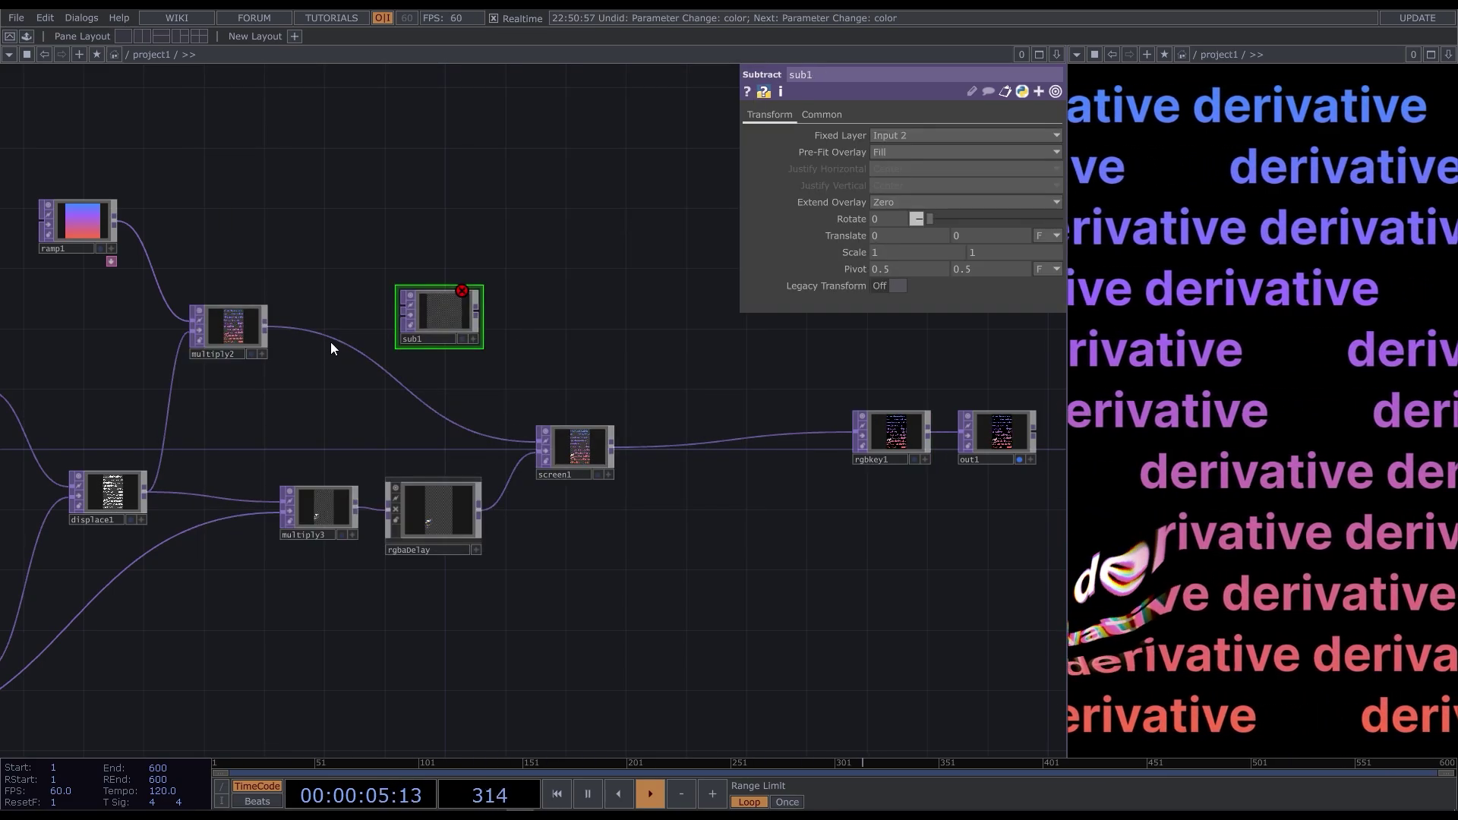
- Connect multiply2 to sub1's first input and circle1 to its second input
{"action": "left_click_drag", "start_coordinate": [265, 327], "coordinate": [401, 307]}
{"action": "scroll", "coordinate": [642, 228], "scroll_direction": "down", "scroll_amount": 2}
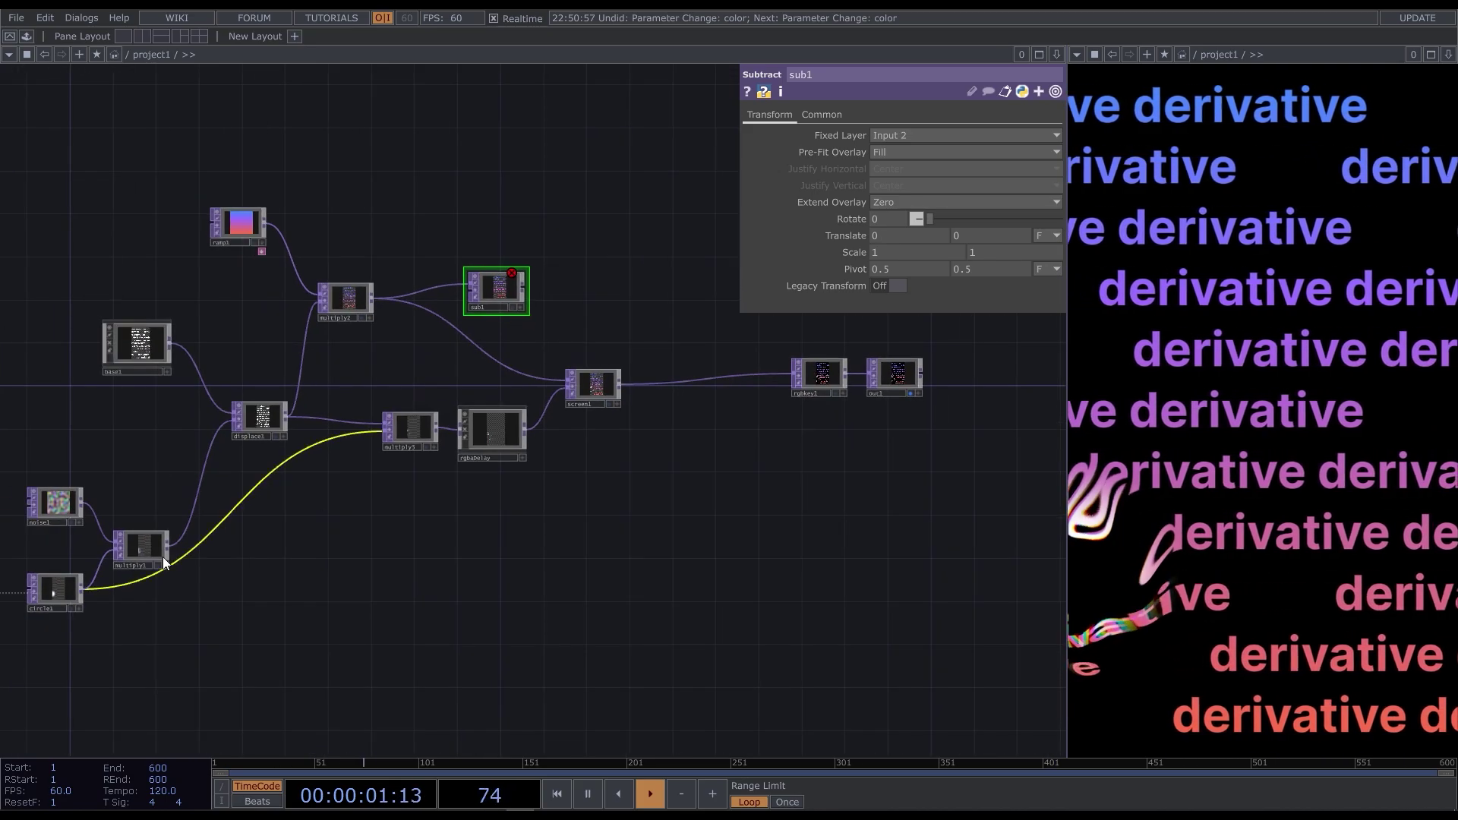
{"action": "left_click_drag", "start_coordinate": [83, 590], "coordinate": [518, 283]}
{"action": "scroll", "coordinate": [518, 289], "scroll_direction": "up", "scroll_amount": 5}
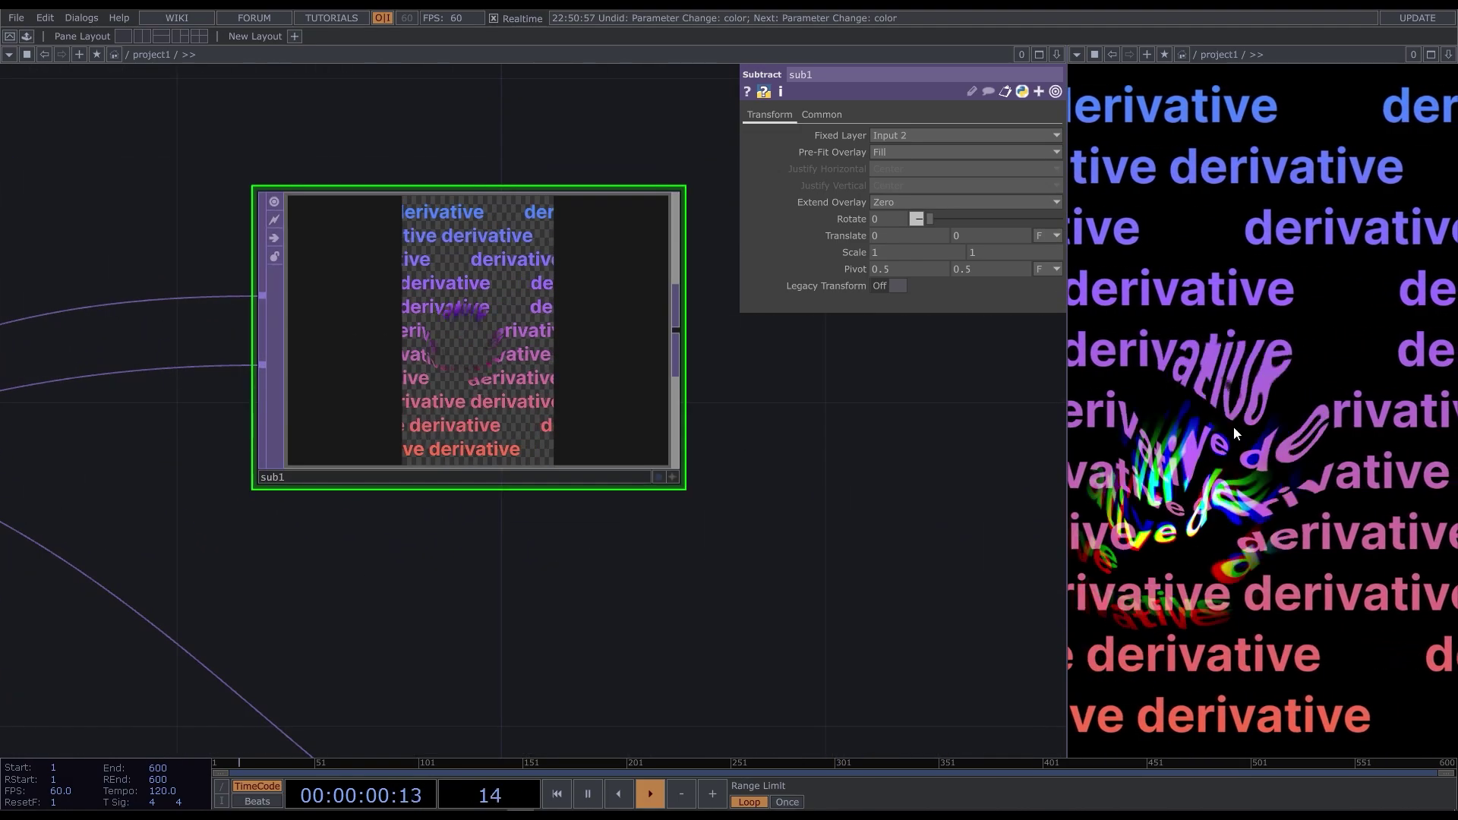
- Connect sub1 to screen1's first input in place of multiply2 and shift screen1 further along the chain
{"action": "scroll", "coordinate": [407, 544], "scroll_direction": "down", "scroll_amount": 6}
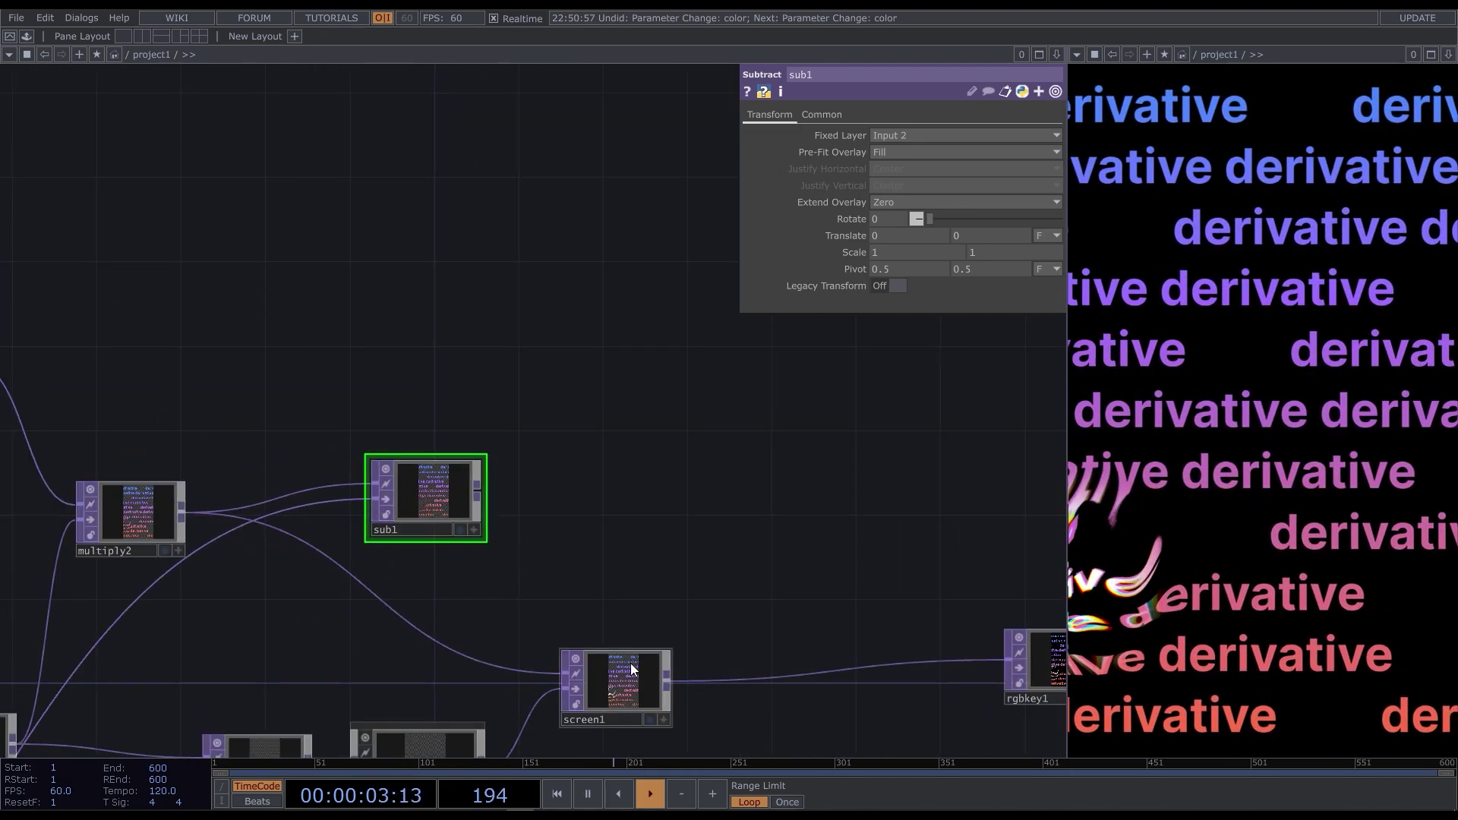
{"action": "left_click_drag", "start_coordinate": [479, 490], "coordinate": [480, 650]}
{"action": "left_click_drag", "start_coordinate": [607, 706], "coordinate": [667, 713]}
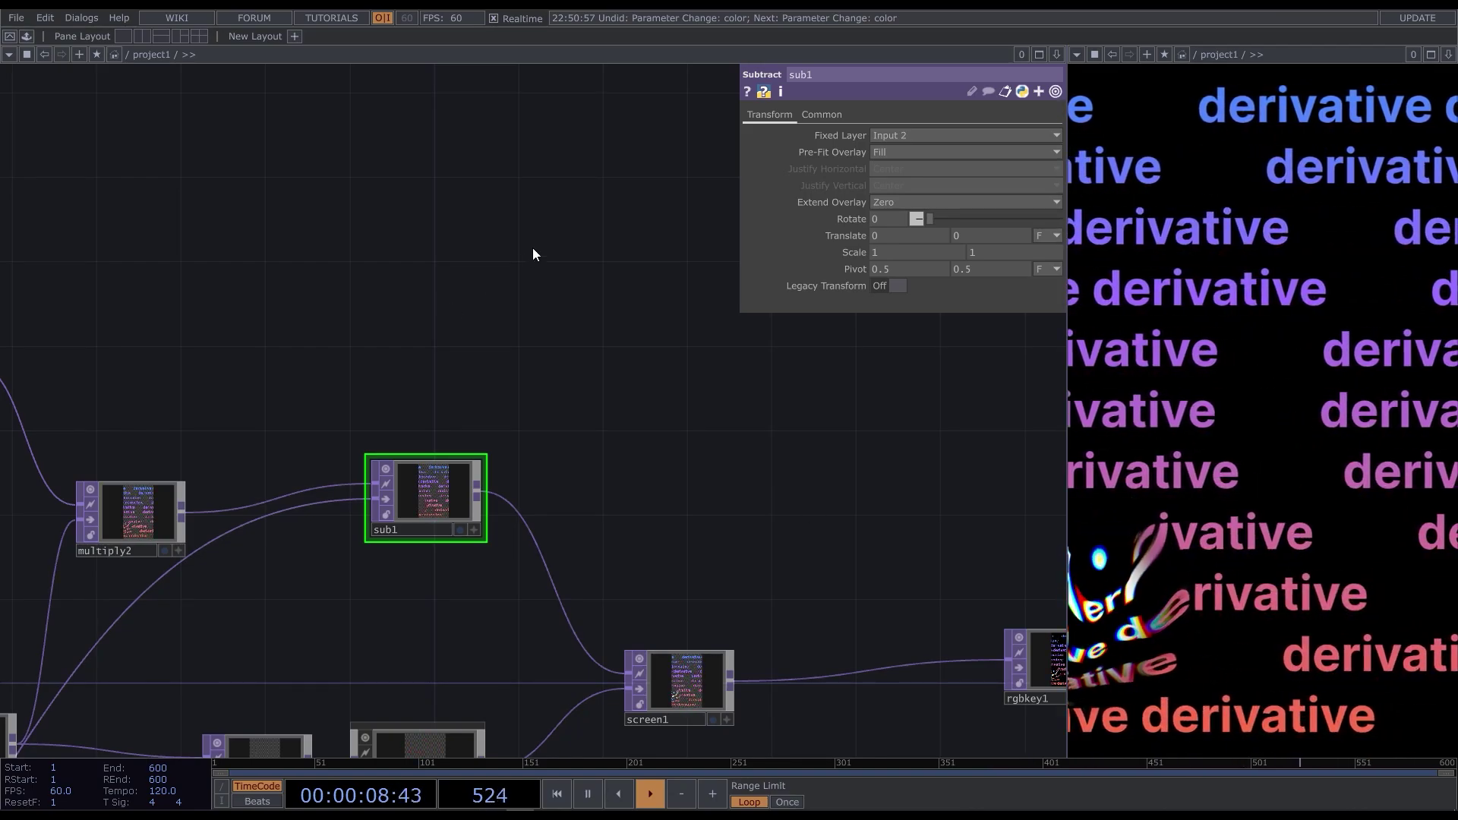
- Reset rgbaDelay's Red Delay to 0, and set its Green Delay to -2 and Blue Delay to -3
{"action": "scroll", "coordinate": [491, 586], "scroll_direction": "down", "scroll_amount": 3}
{"action": "scroll", "coordinate": [475, 560], "scroll_direction": "up", "scroll_amount": 6}
{"action": "left_click", "coordinate": [539, 420]}
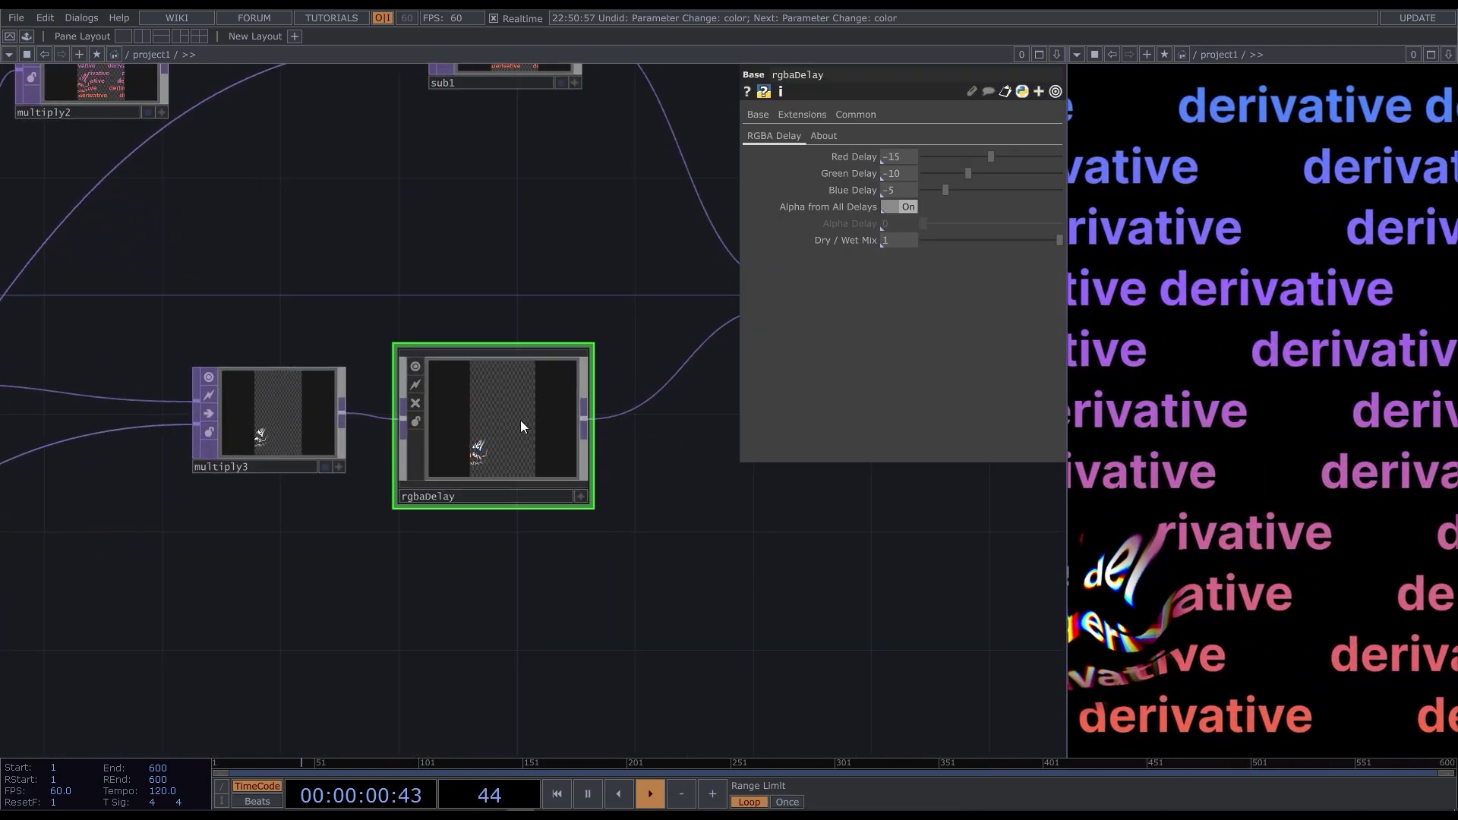
{"action": "right_click", "coordinate": [877, 156]}
{"action": "left_click", "coordinate": [908, 184]}
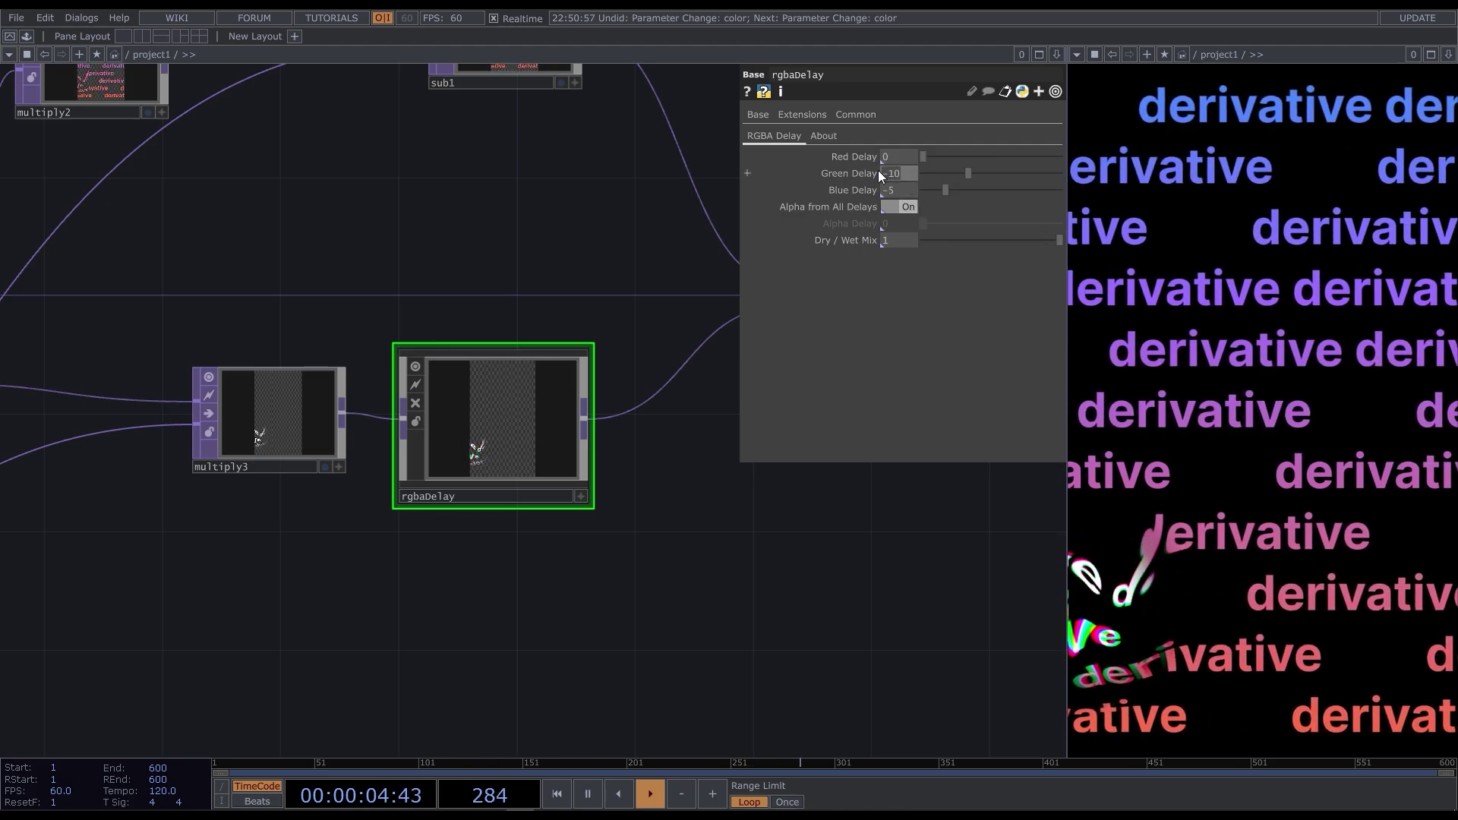
{"action": "type", "text": "-2"}
{"action": "left_click_drag", "start_coordinate": [915, 193], "coordinate": [854, 189]}
{"action": "type", "text": "-3"}
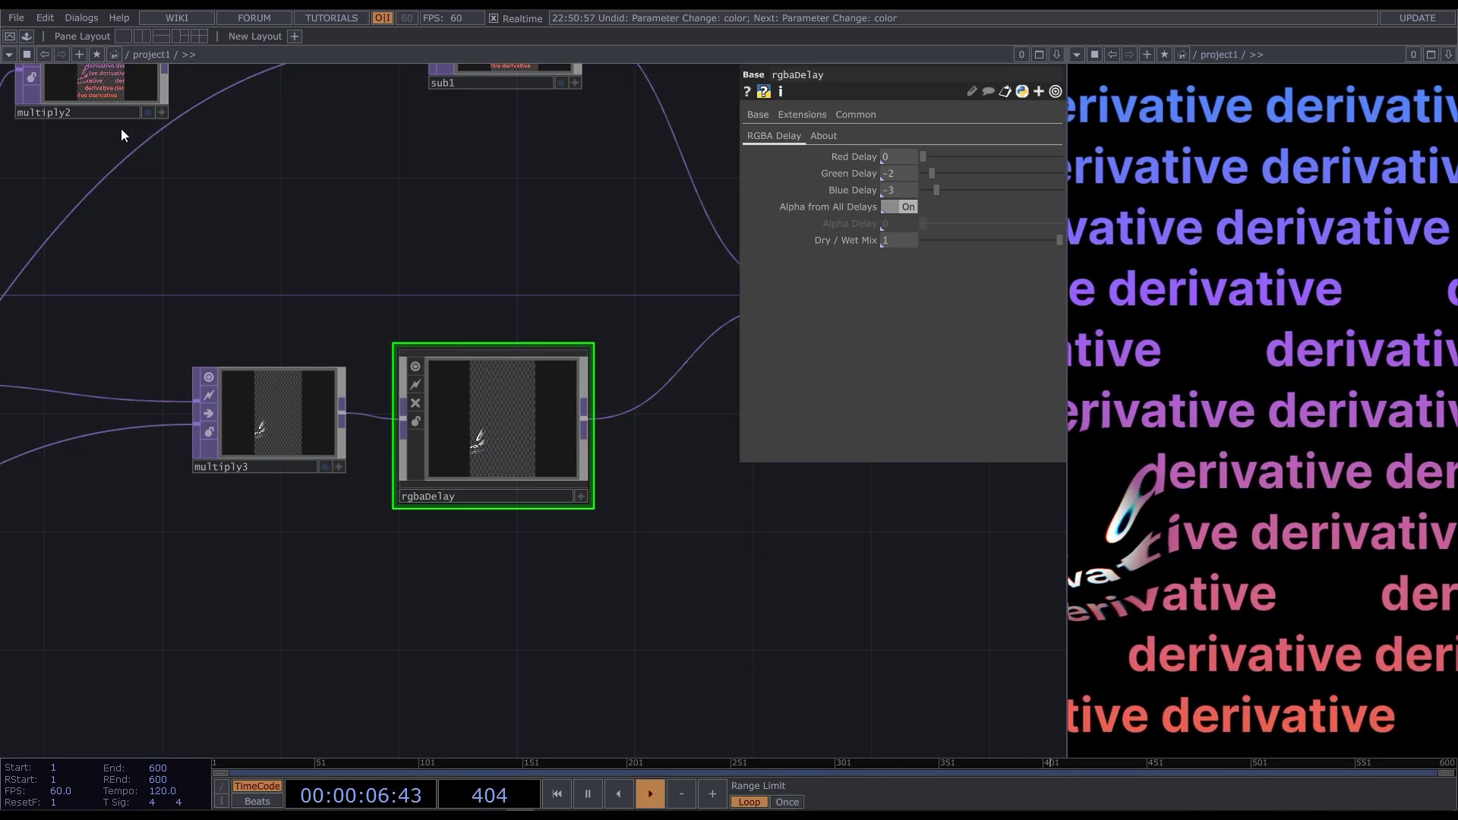
- Add the ImageFilters feedback component below multiply3 and disconnect it from ramp1
{"action": "left_click", "coordinate": [31, 38]}
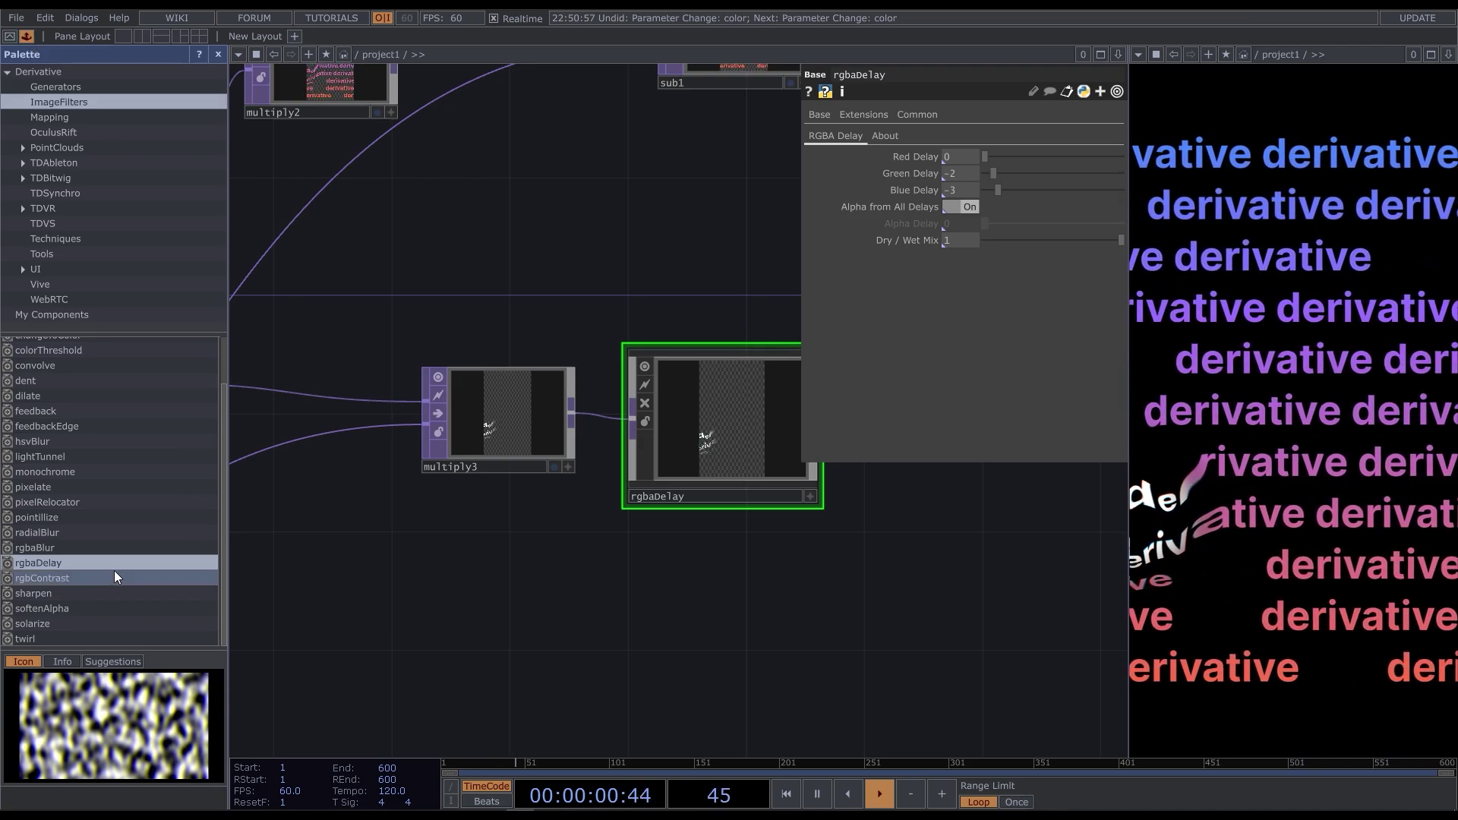
{"action": "scroll", "coordinate": [89, 512], "scroll_direction": "up", "scroll_amount": 3}
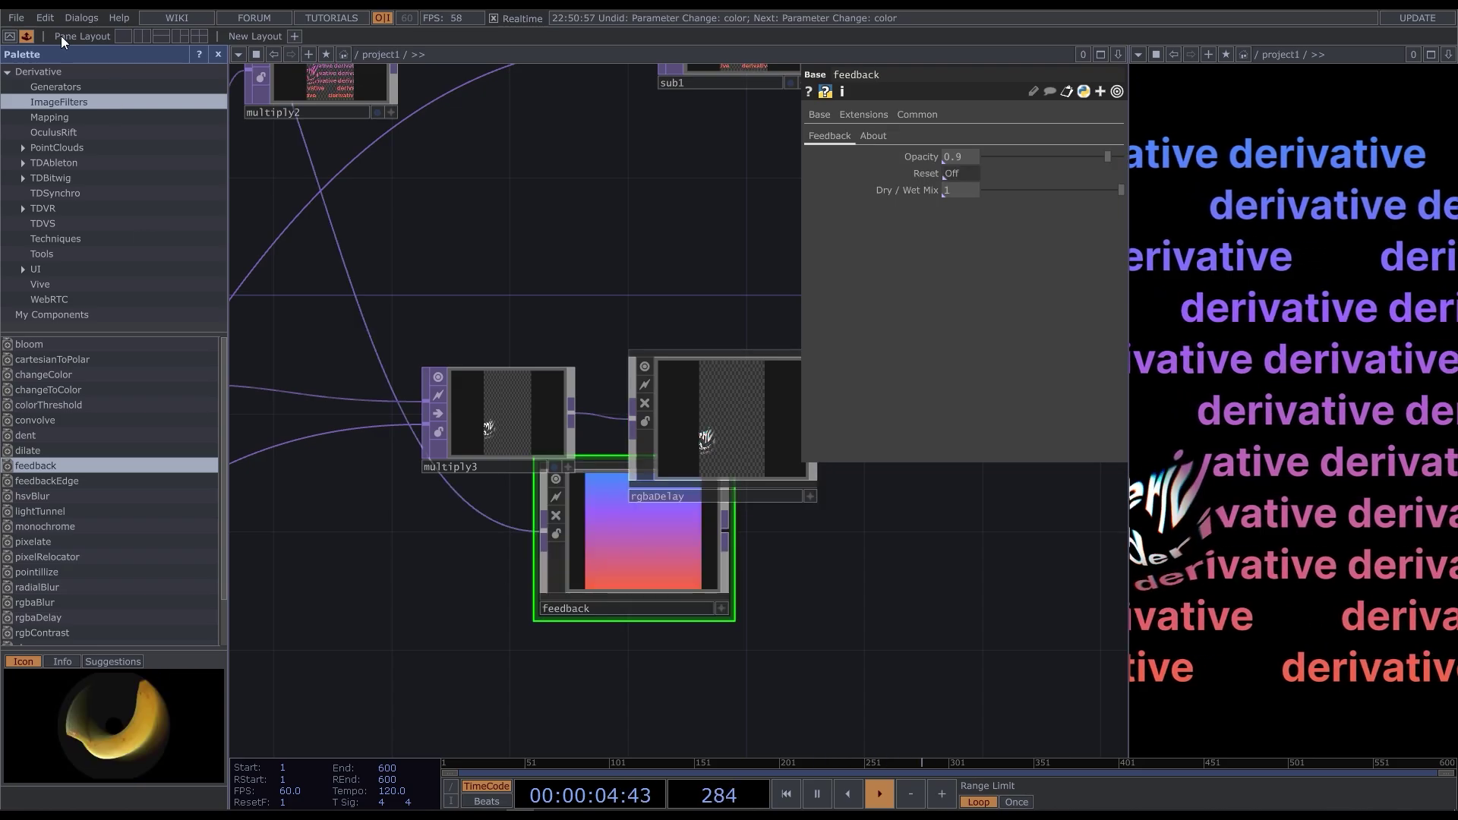
{"action": "left_click", "coordinate": [27, 35]}
{"action": "scroll", "coordinate": [94, 486], "scroll_direction": "down", "scroll_amount": 4}
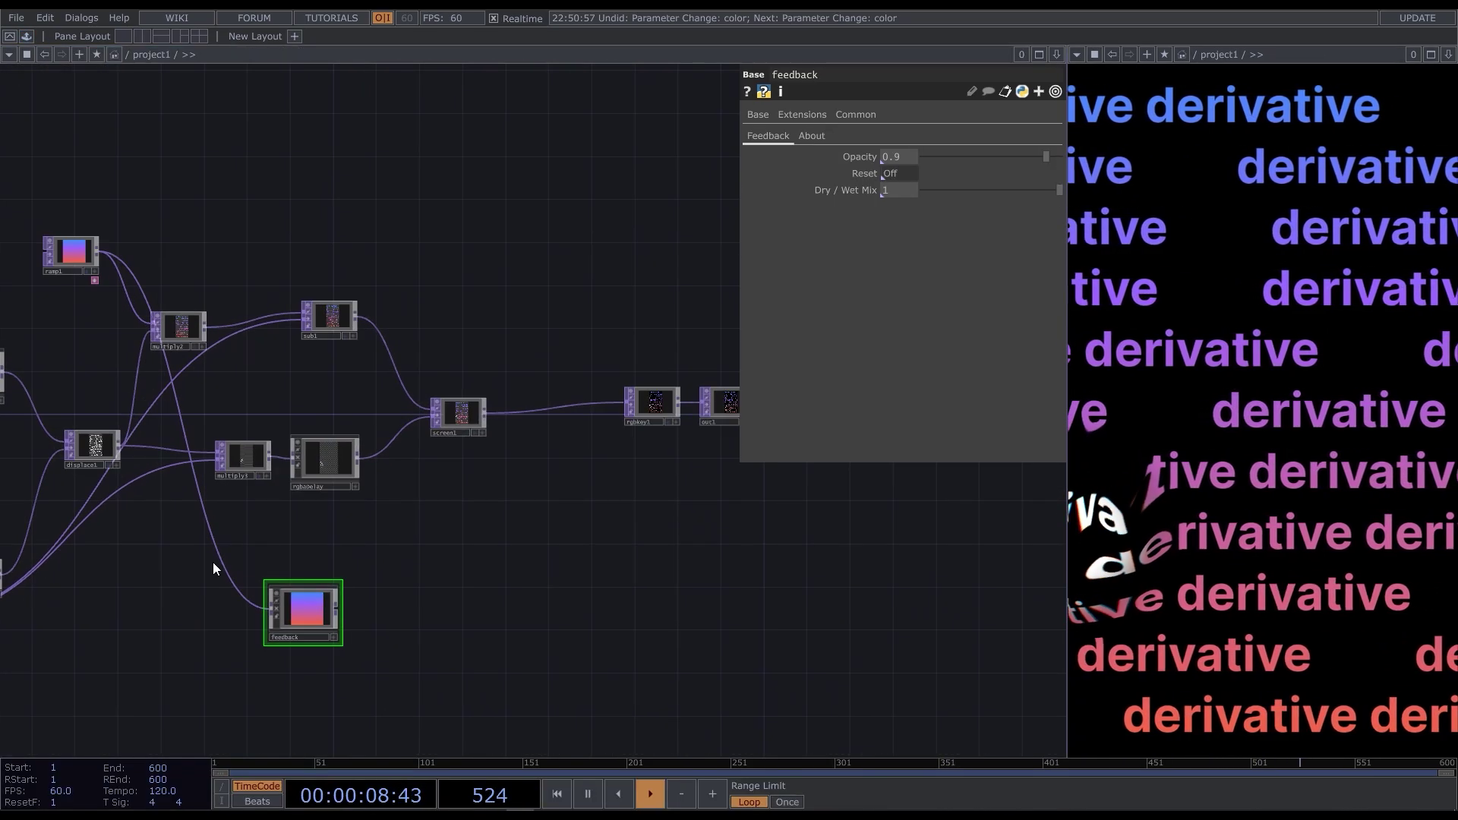
{"action": "right_click", "coordinate": [214, 543]}
{"action": "left_click", "coordinate": [235, 589]}
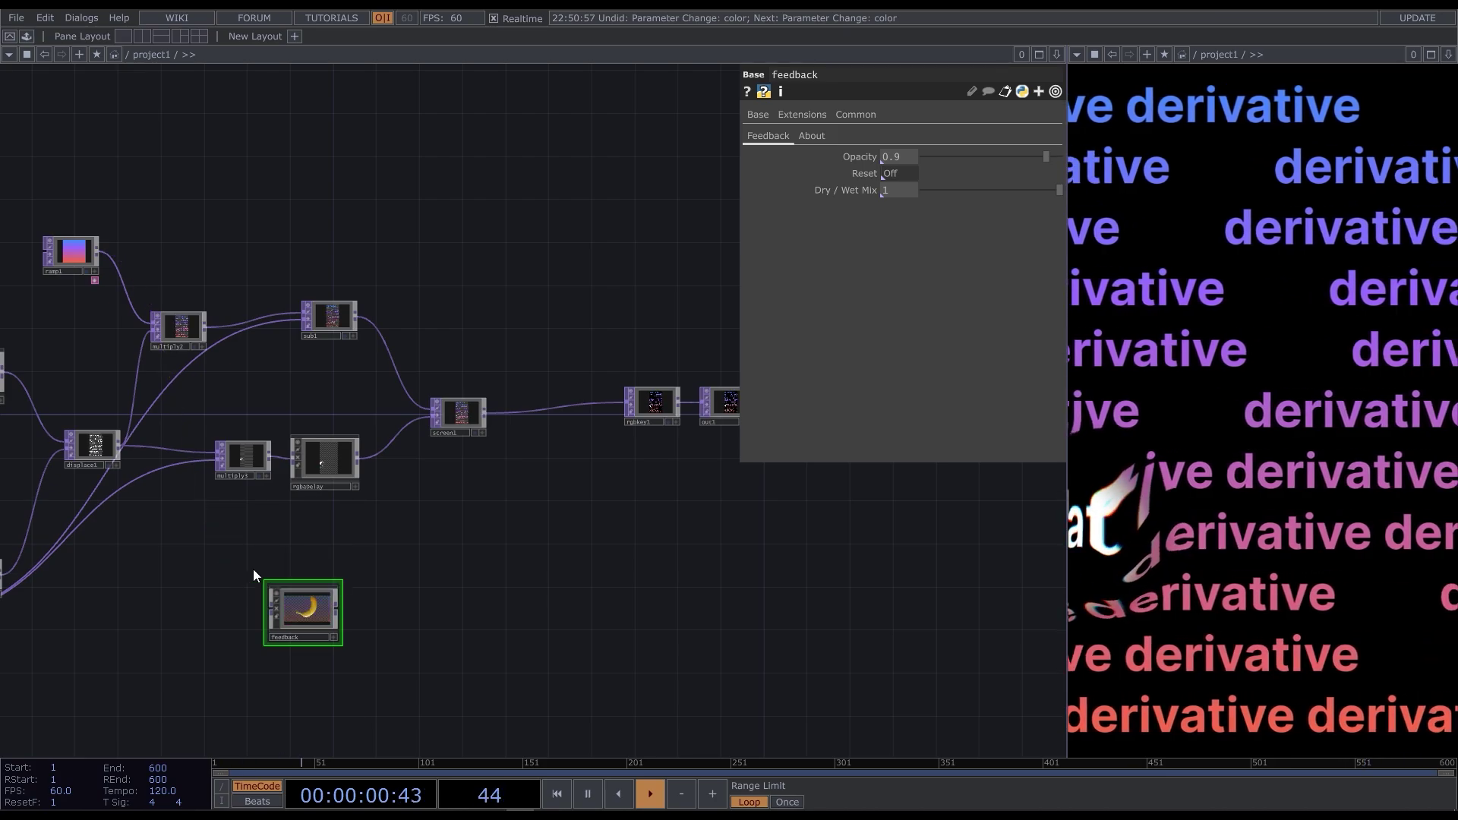
- Make room after multiply3 and insert the feedback component between multiply3 and rgbaDelay
{"action": "right_click_drag", "start_coordinate": [772, 508], "coordinate": [418, 372]}
{"action": "left_click_drag", "start_coordinate": [653, 402], "coordinate": [856, 403]}
{"action": "left_click_drag", "start_coordinate": [294, 624], "coordinate": [396, 502]}
{"action": "scroll", "coordinate": [230, 581], "scroll_direction": "up", "scroll_amount": 4}
{"action": "left_click_drag", "start_coordinate": [286, 409], "coordinate": [303, 494]}
{"action": "scroll", "coordinate": [307, 497], "scroll_direction": "up", "scroll_amount": 3}
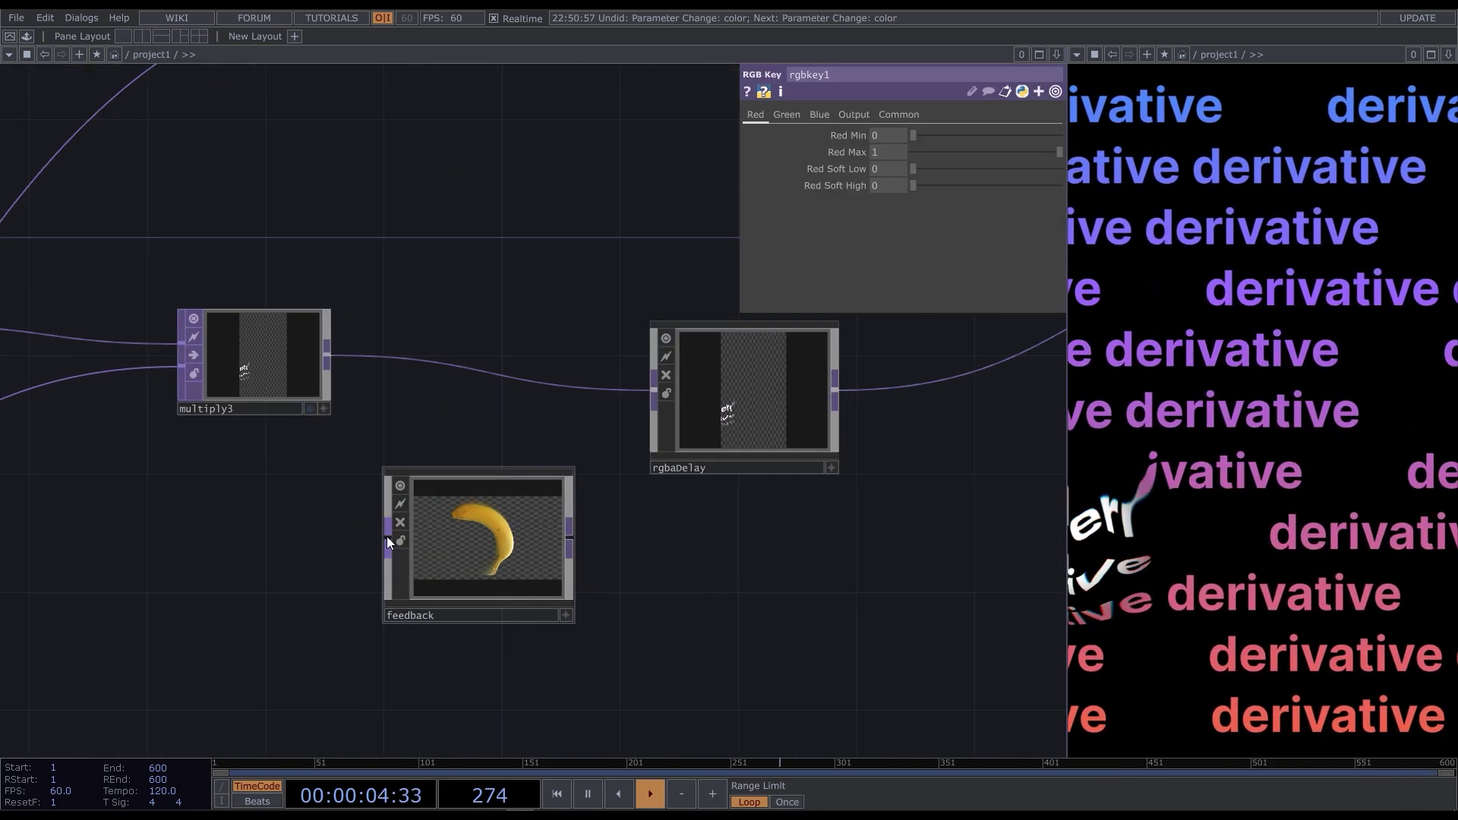
{"action": "left_click_drag", "start_coordinate": [571, 538], "coordinate": [653, 390]}
{"action": "left_click_drag", "start_coordinate": [488, 538], "coordinate": [518, 394]}
- Duplicate the feedback component and insert the copy between rgbaDelay and screen1
{"action": "left_click", "coordinate": [507, 394]}
{"action": "key", "text": "ctrl+c"}
{"action": "key", "text": "ctrl+v"}
{"action": "scroll", "coordinate": [268, 579], "scroll_direction": "down", "scroll_amount": 3}
{"action": "left_click_drag", "start_coordinate": [387, 576], "coordinate": [657, 579]}
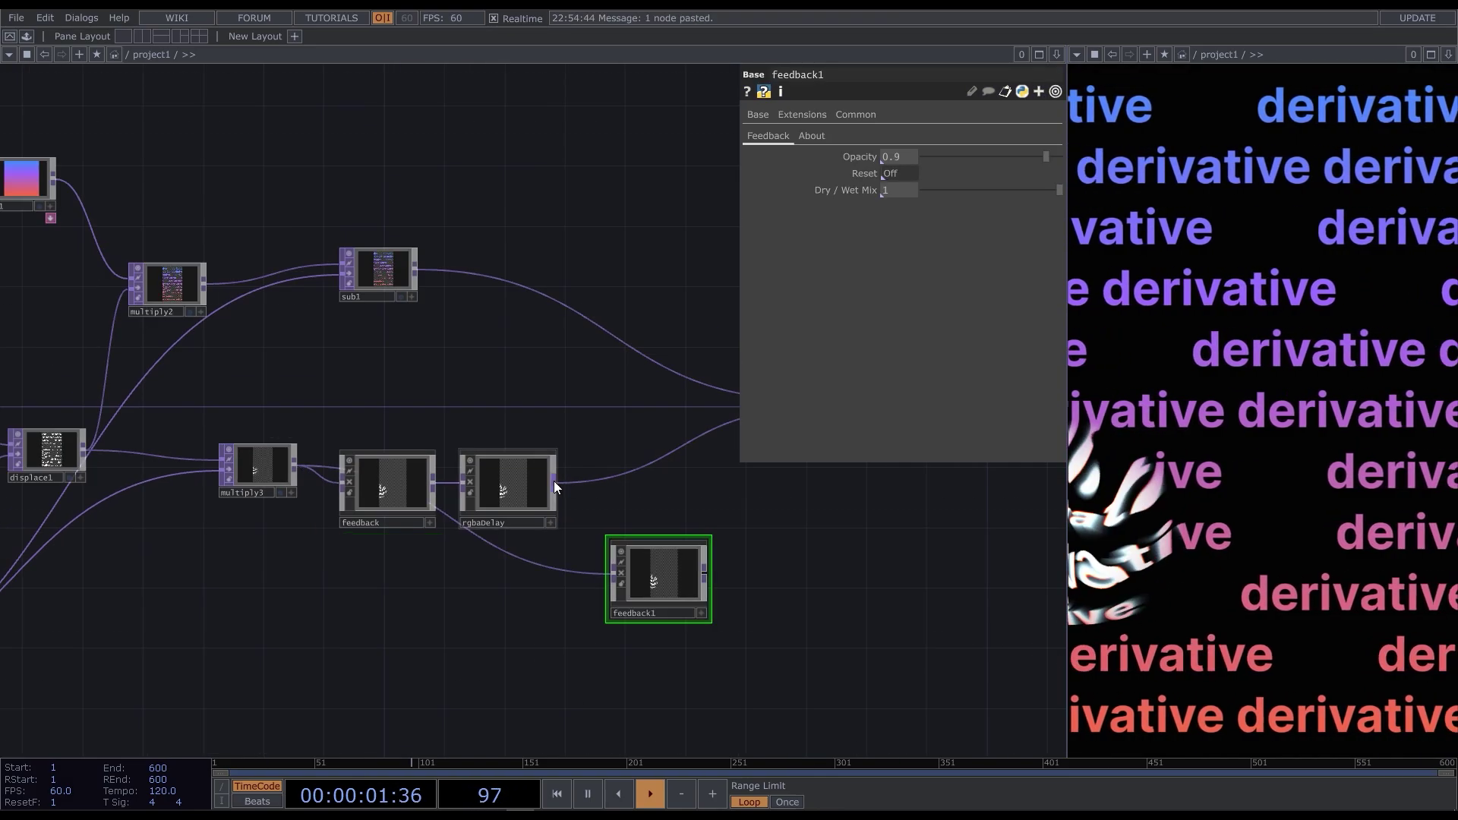
{"action": "scroll", "coordinate": [335, 606], "scroll_direction": "down", "scroll_amount": 2}
{"action": "left_click_drag", "start_coordinate": [554, 483], "coordinate": [673, 462]}
{"action": "left_click_drag", "start_coordinate": [564, 574], "coordinate": [563, 510]}
- Set the Opacity of feedback to 0.677 and of feedback1 to 0.52
{"action": "left_click", "coordinate": [374, 512]}
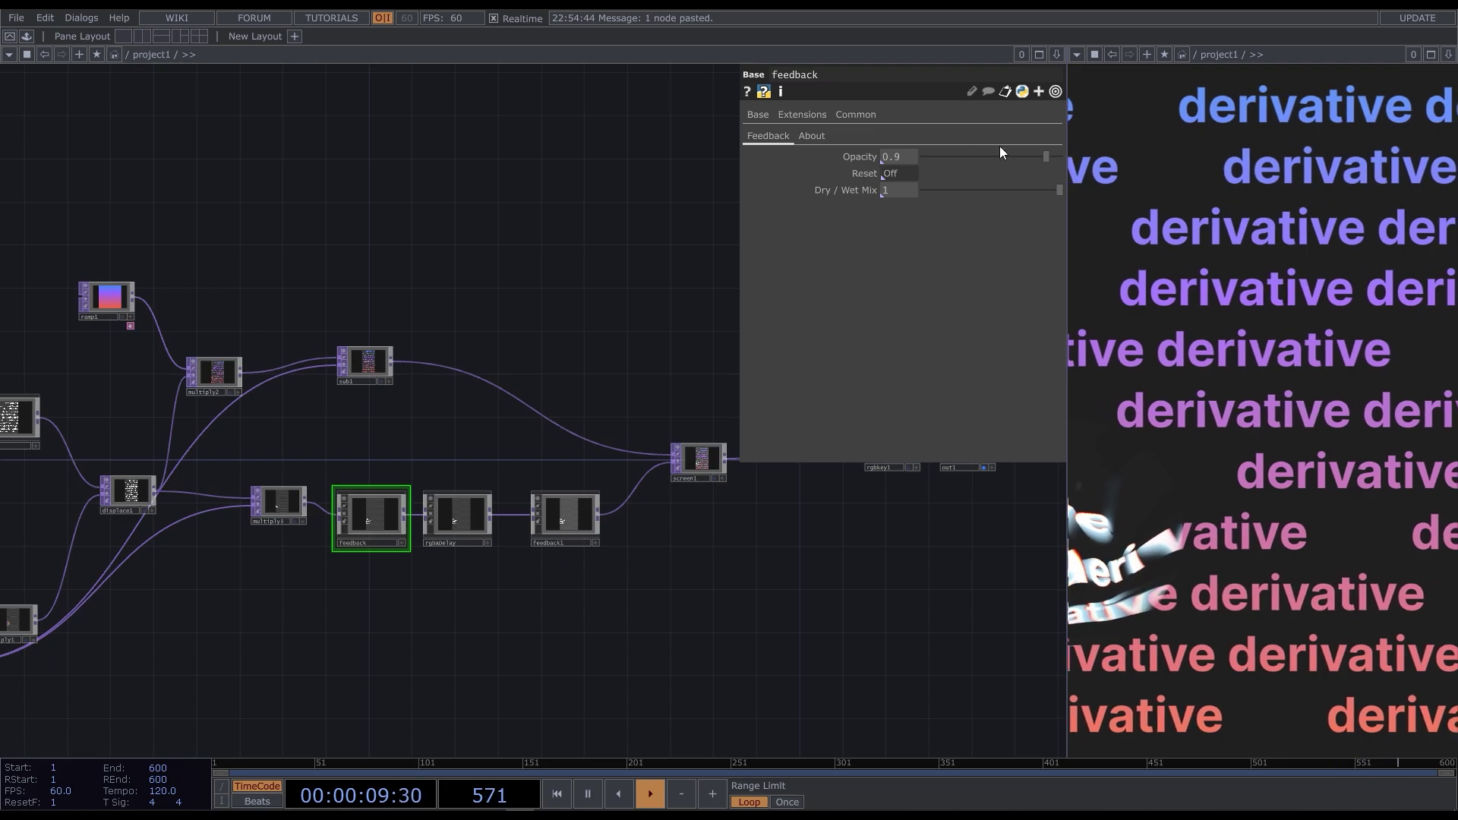
{"action": "left_click_drag", "start_coordinate": [1045, 155], "coordinate": [1016, 153]}
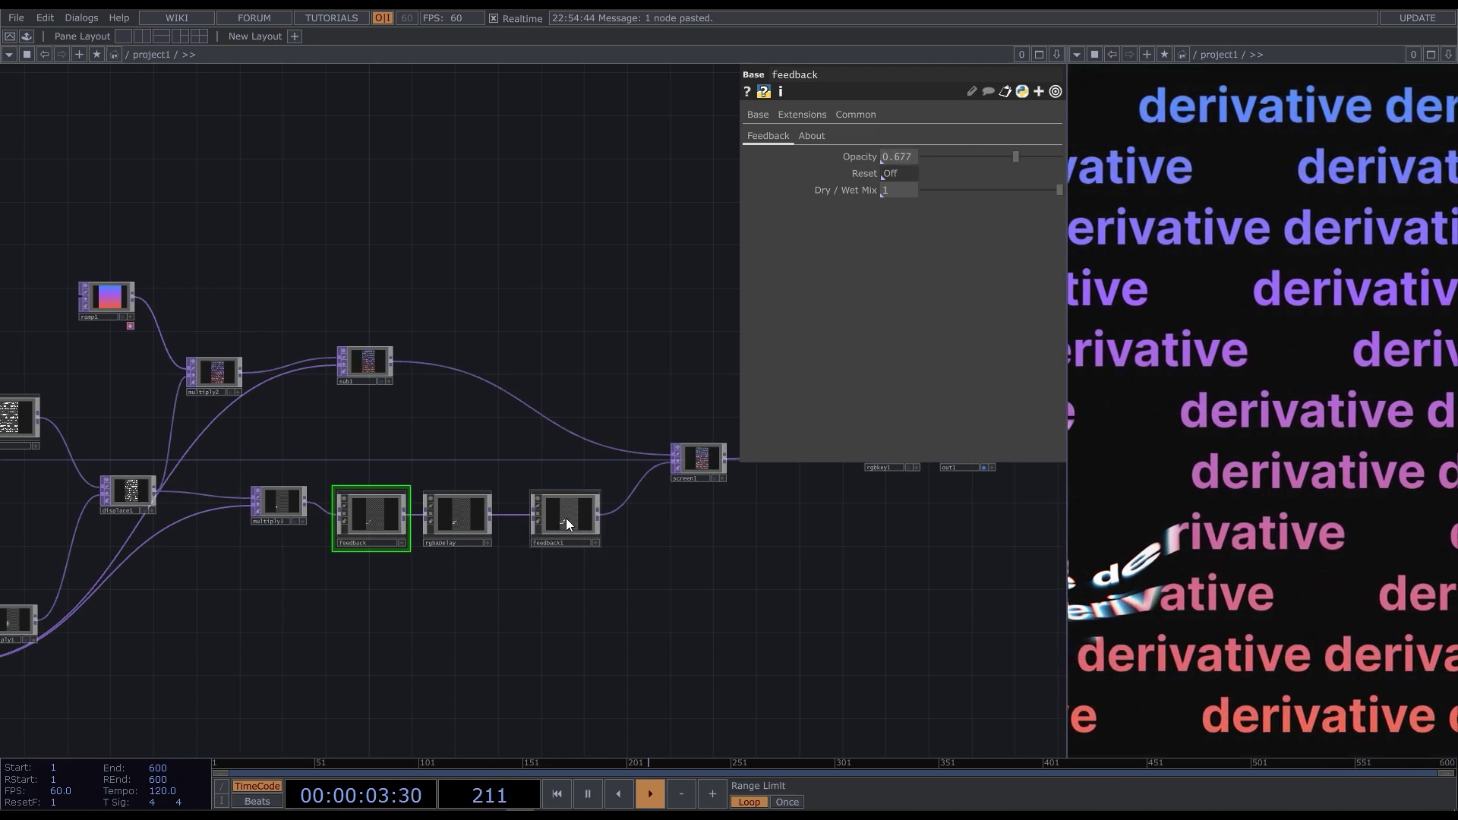
{"action": "left_click", "coordinate": [566, 522]}
{"action": "left_click_drag", "start_coordinate": [1045, 152], "coordinate": [1003, 154]}
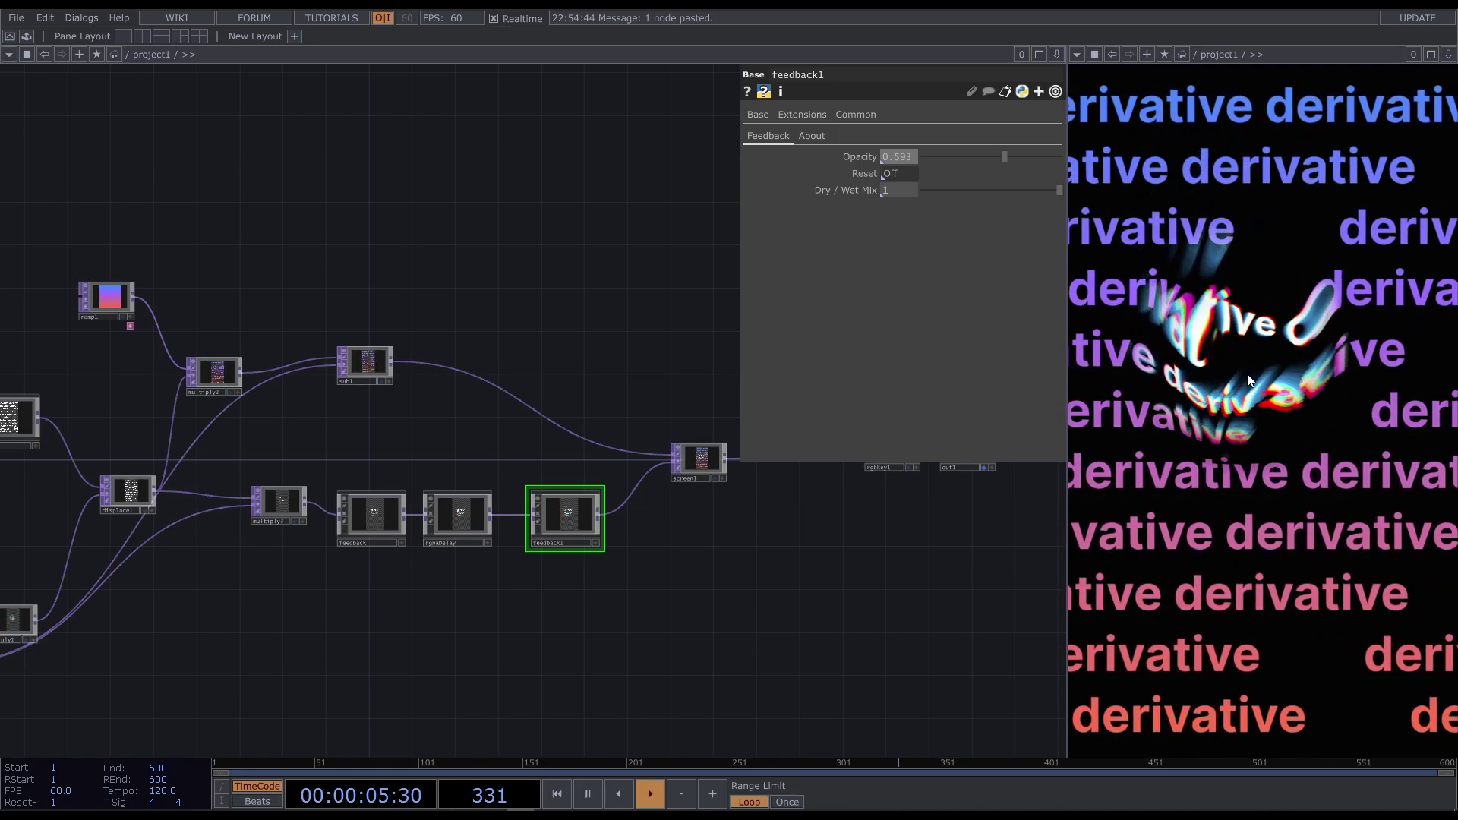
{"action": "left_click_drag", "start_coordinate": [1004, 157], "coordinate": [994, 158]}
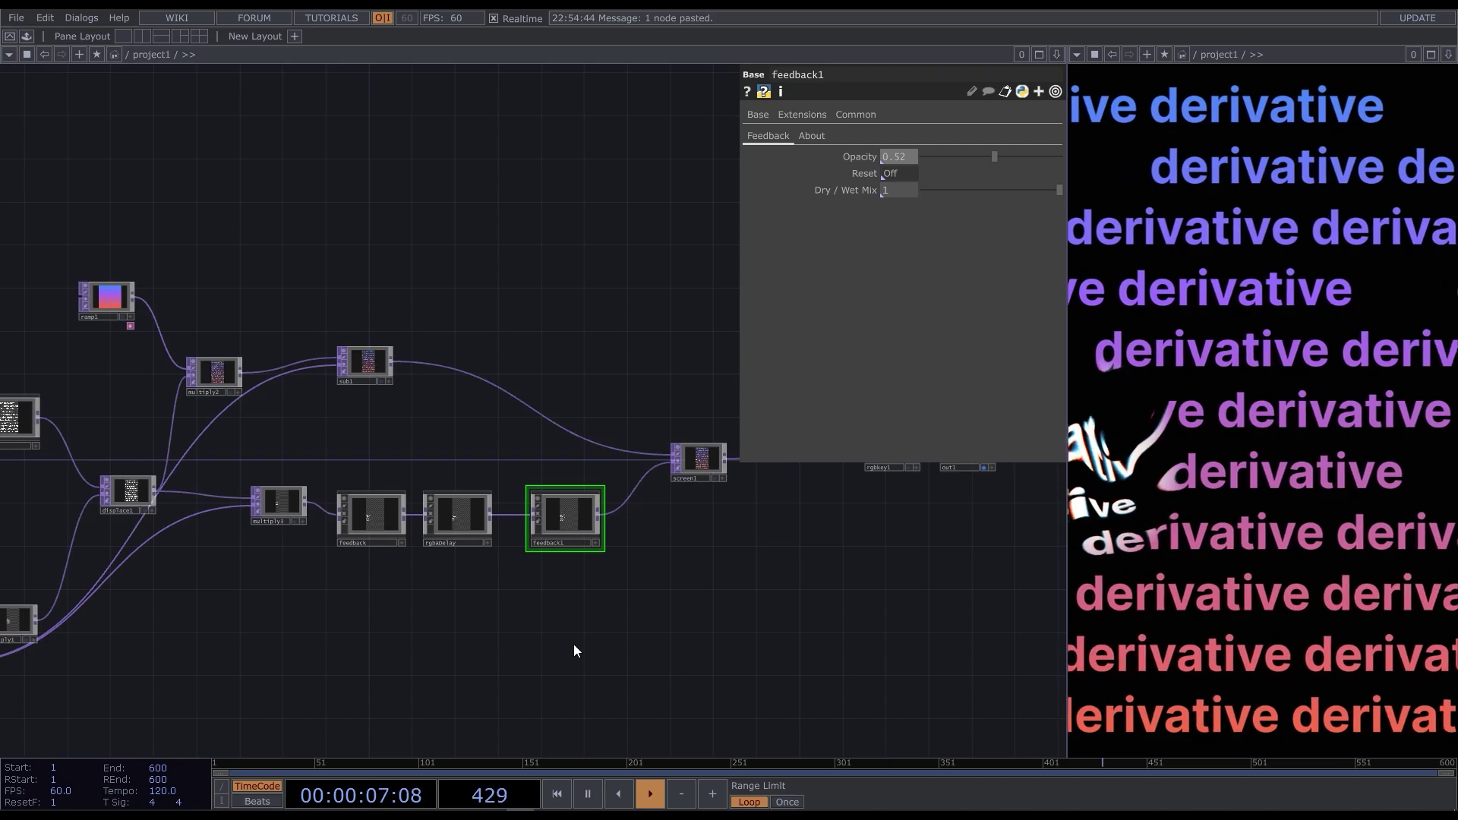
- Duplicate feedback1 and place the copy near circle1
{"action": "key", "text": "ctrl+c"}
{"action": "key", "text": "ctrl+v"}
{"action": "scroll", "coordinate": [726, 533], "scroll_direction": "down", "scroll_amount": 4}
{"action": "left_click_drag", "start_coordinate": [643, 556], "coordinate": [413, 635]}
{"action": "scroll", "coordinate": [177, 665], "scroll_direction": "up", "scroll_amount": 2}
{"action": "left_click_drag", "start_coordinate": [167, 661], "coordinate": [282, 628]}
- Move circle1 and its mouse CHOPs back to make room, and insert feedback2 between circle1 and all its downstream nodes
{"action": "left_click", "coordinate": [484, 546]}
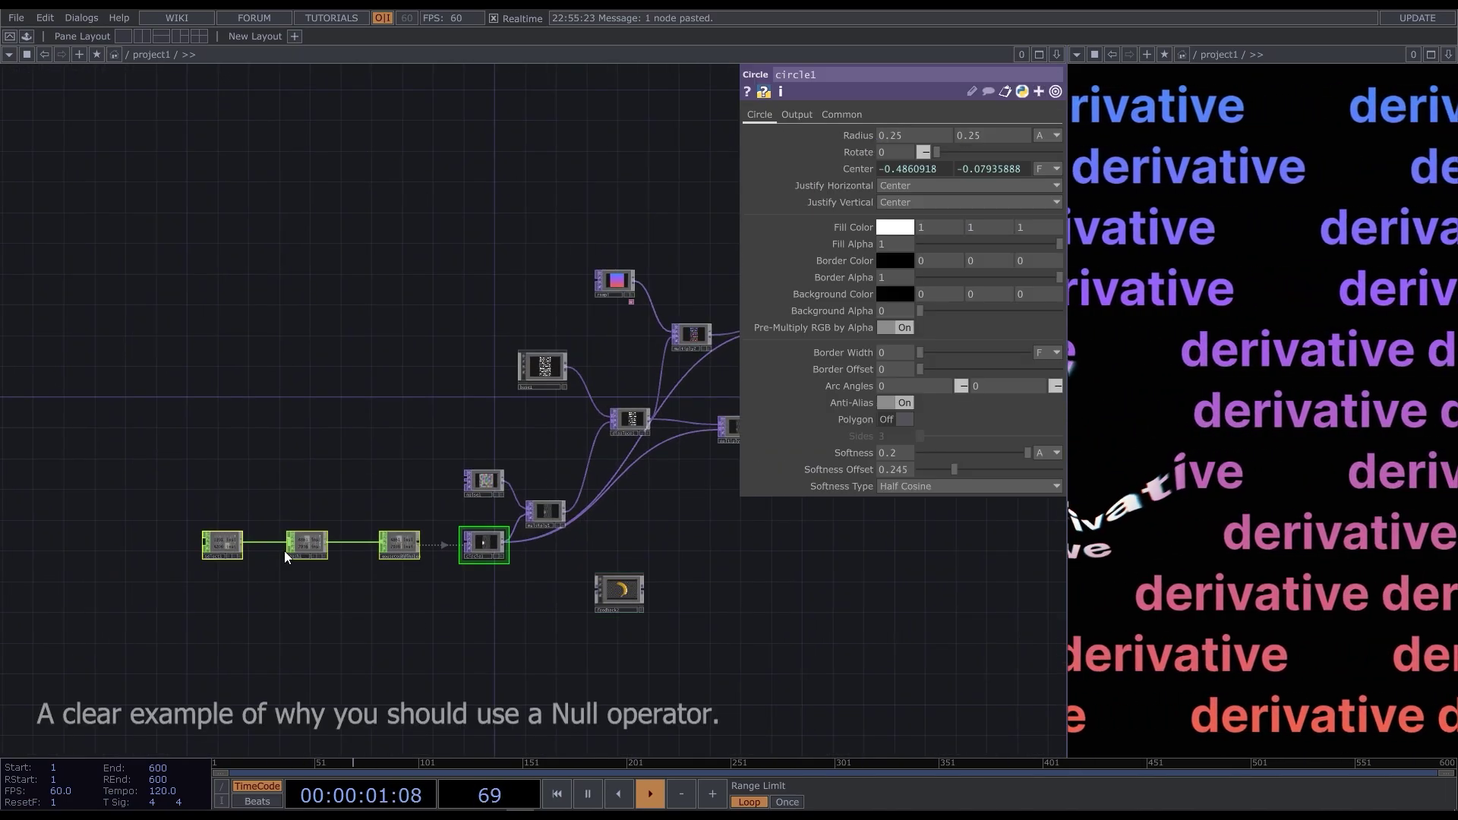
{"action": "left_click_drag", "start_coordinate": [407, 557], "coordinate": [246, 579]}
{"action": "left_click_drag", "start_coordinate": [618, 600], "coordinate": [423, 607]}
{"action": "scroll", "coordinate": [381, 609], "scroll_direction": "up", "scroll_amount": 3}
{"action": "left_click_drag", "start_coordinate": [299, 524], "coordinate": [372, 569]}
{"action": "left_click_drag", "start_coordinate": [448, 503], "coordinate": [426, 571]}
{"action": "left_click_drag", "start_coordinate": [380, 573], "coordinate": [395, 528]}
- Set feedback2's Opacity to 0.943
{"action": "left_click", "coordinate": [395, 528]}
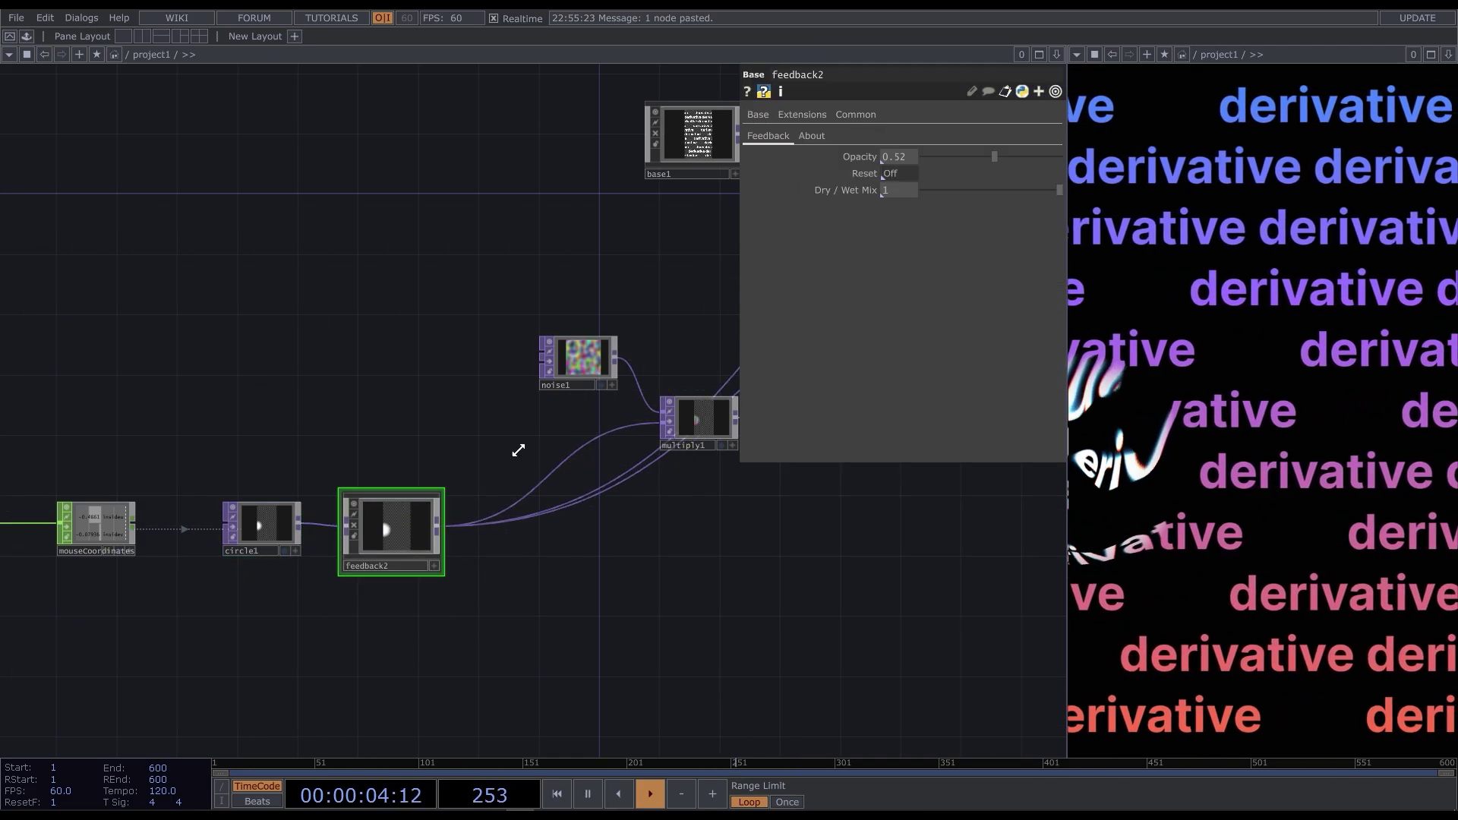
{"action": "scroll", "coordinate": [289, 586], "scroll_direction": "up", "scroll_amount": 5}
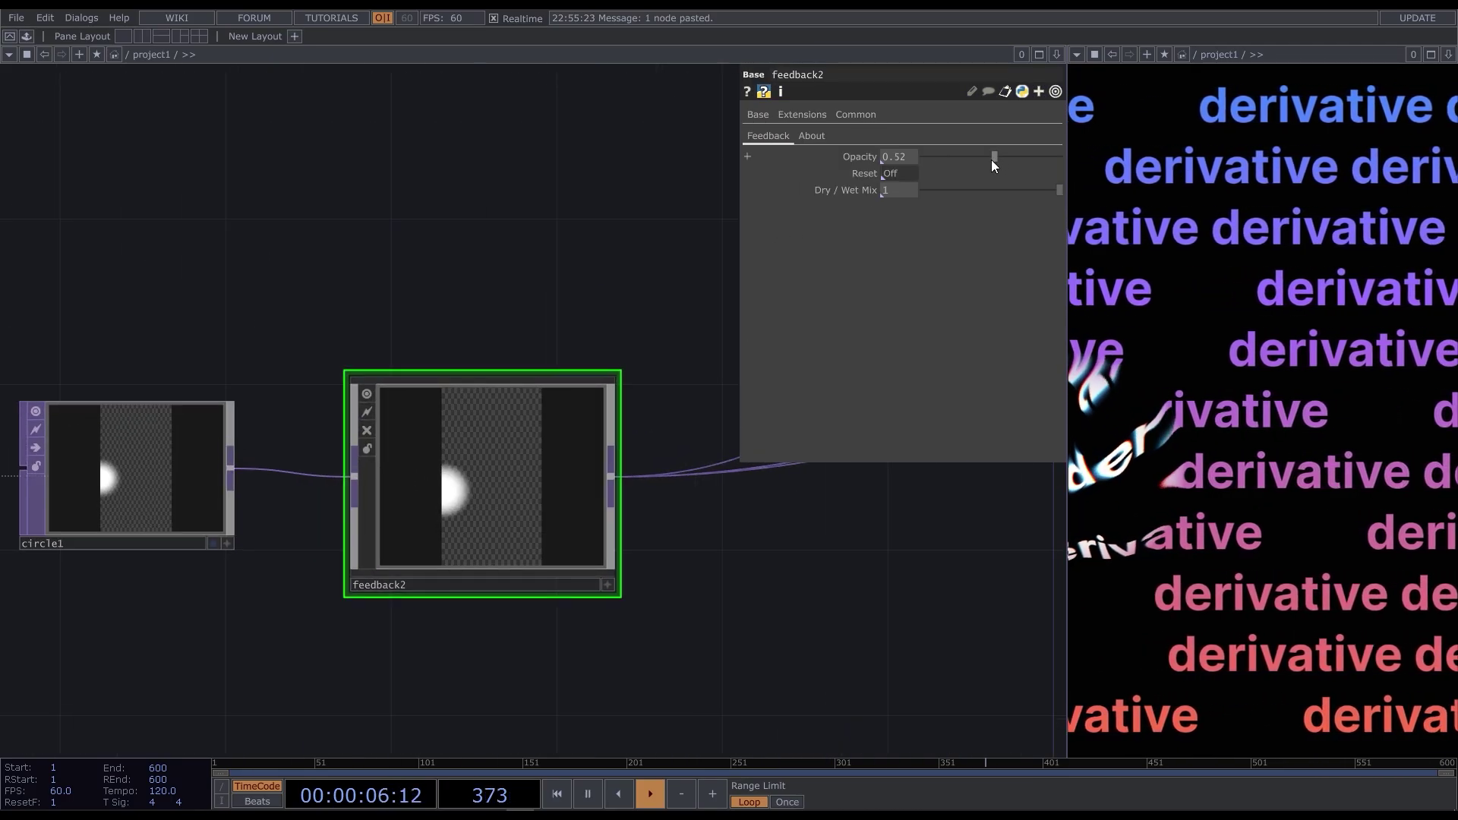
{"action": "left_click_drag", "start_coordinate": [991, 160], "coordinate": [1025, 156]}
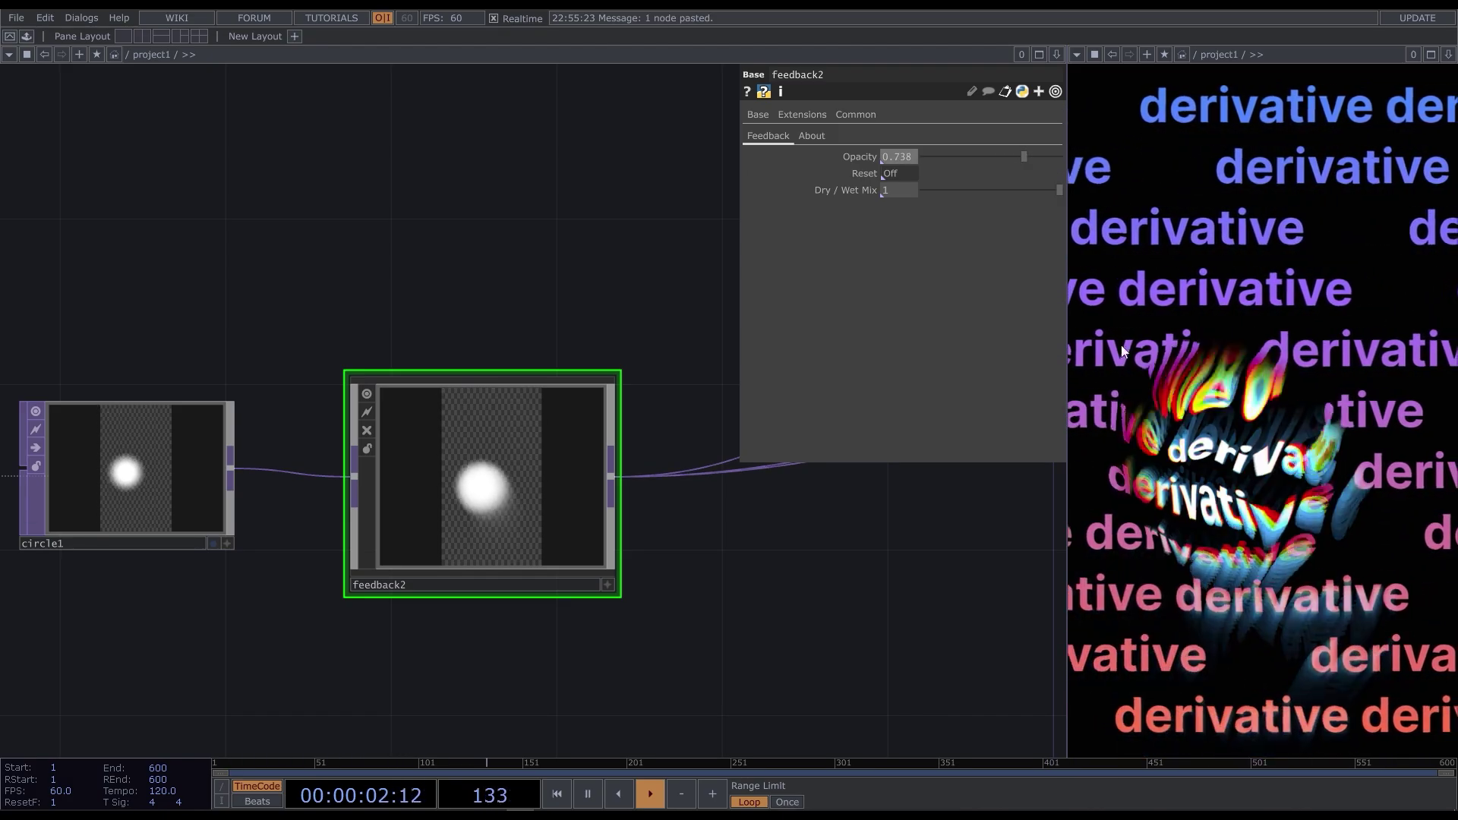
{"action": "left_click_drag", "start_coordinate": [1028, 154], "coordinate": [1042, 156]}
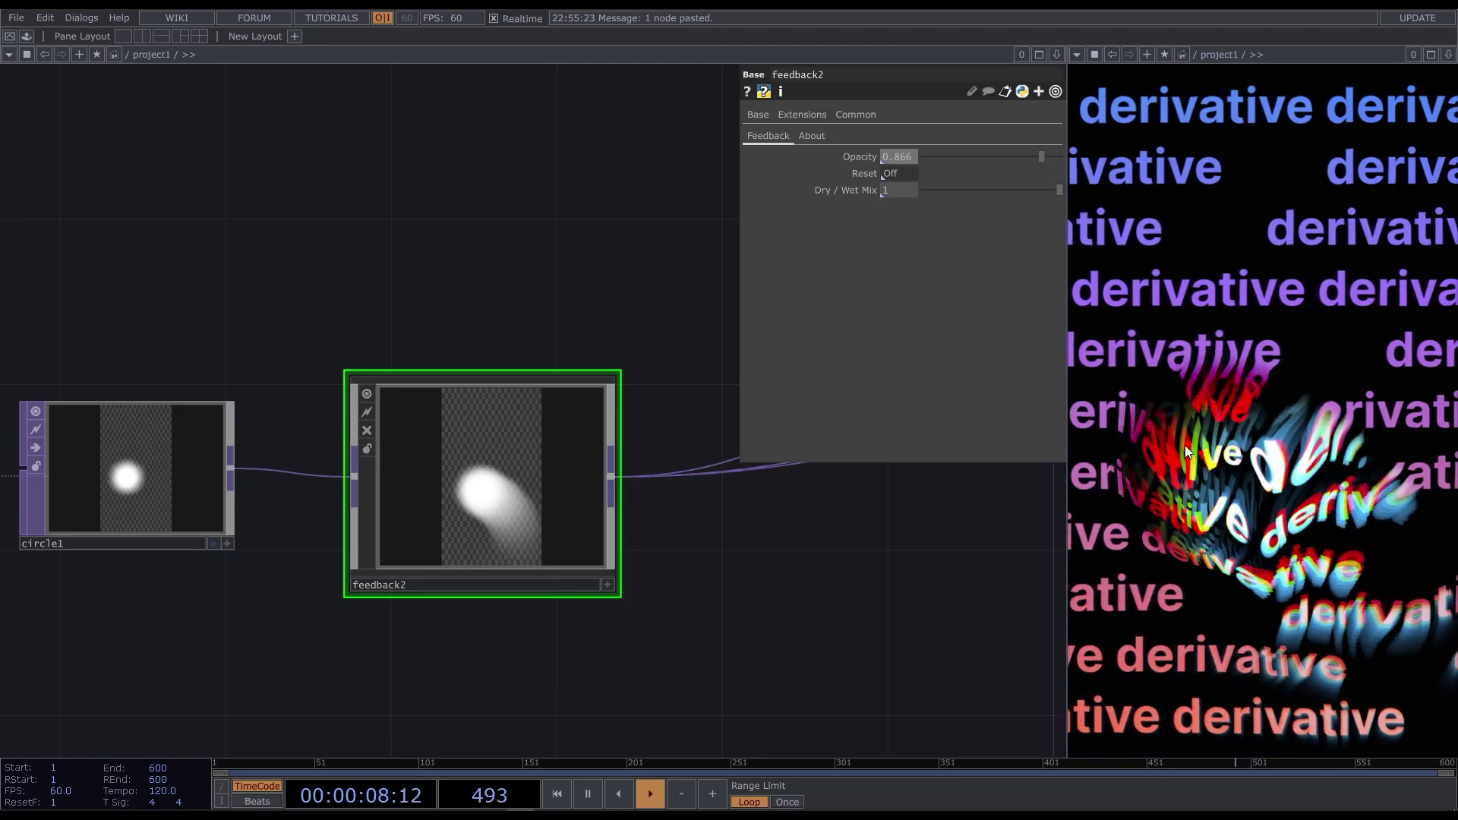
{"action": "left_click_drag", "start_coordinate": [1045, 158], "coordinate": [1055, 157]}
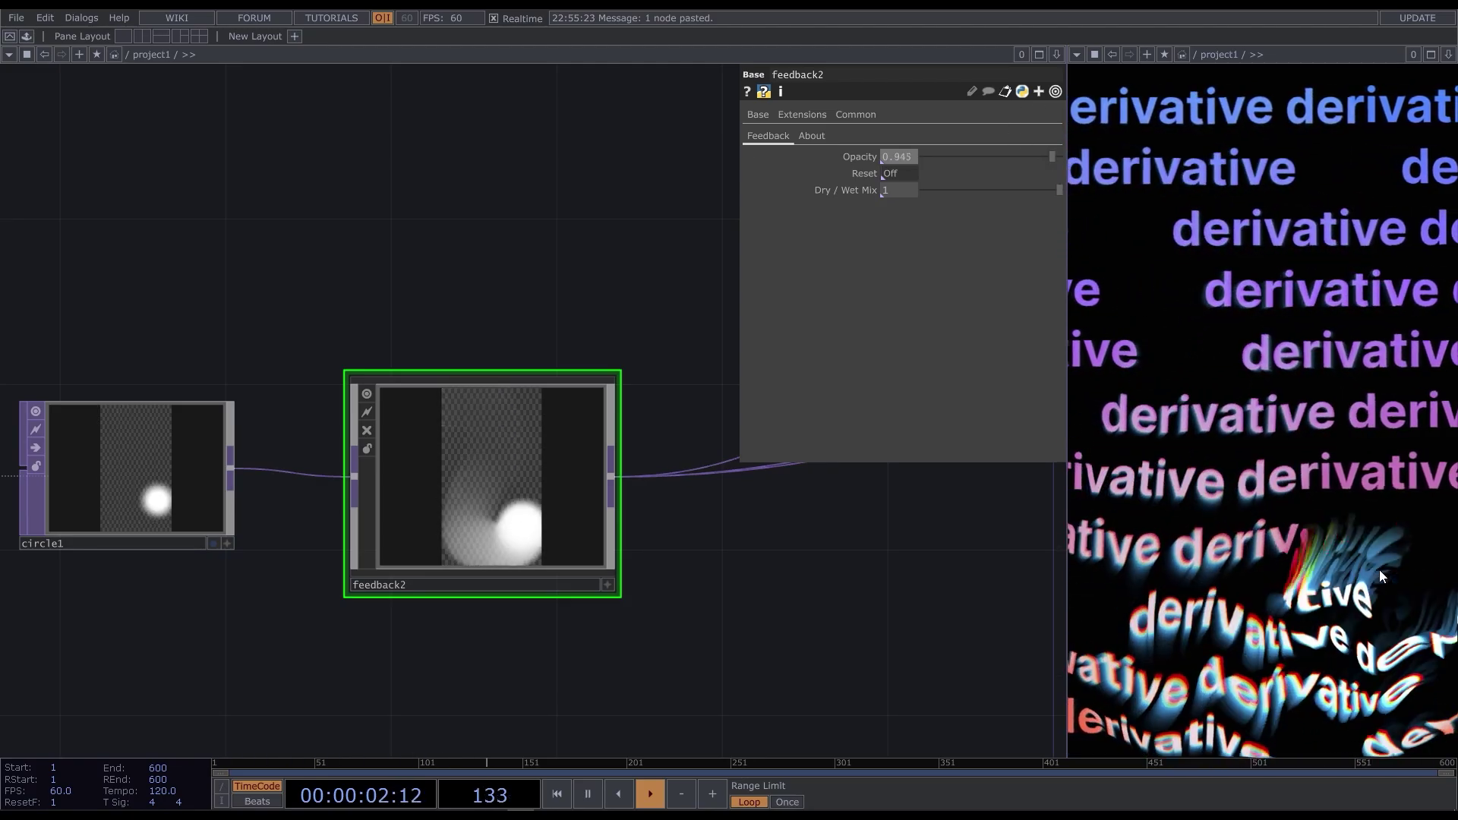